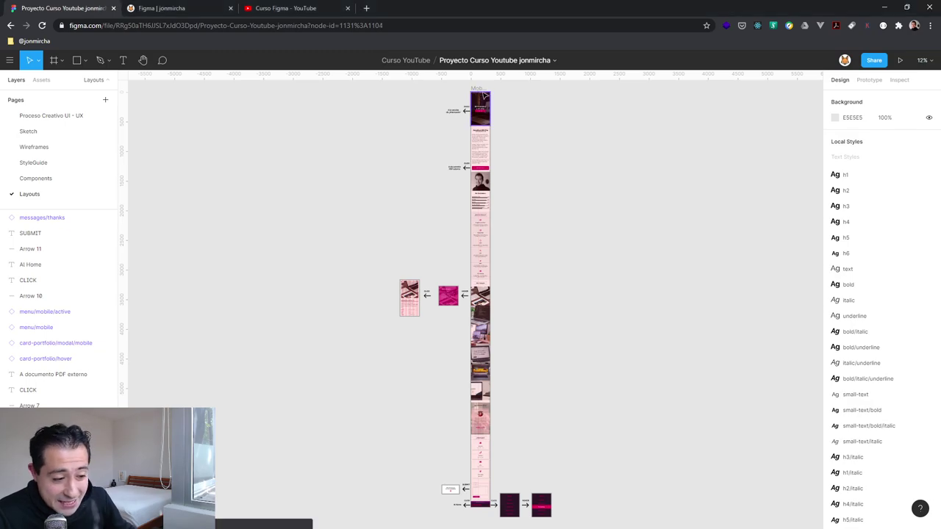
# - Zoom to the mobile layout's hero frame and pan across it
pyautogui.click(489, 111)
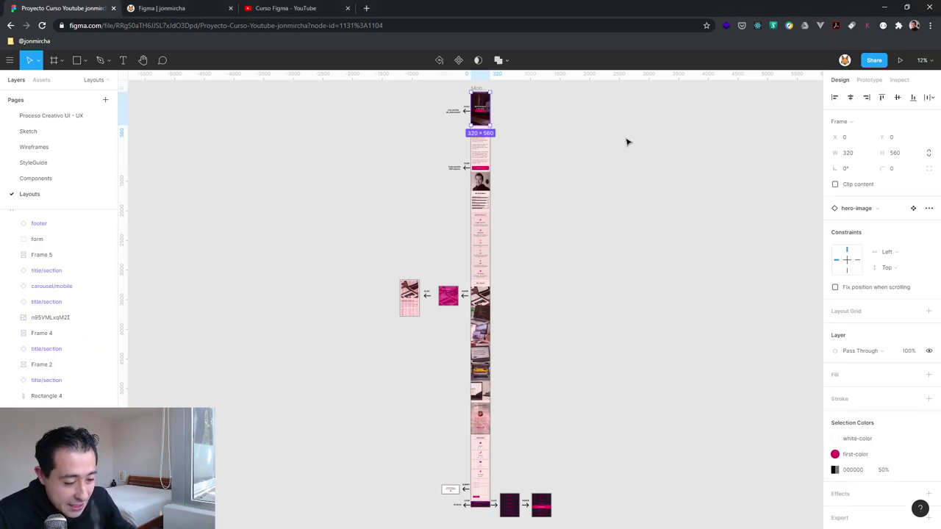
pyautogui.hotkey('shift', '2')
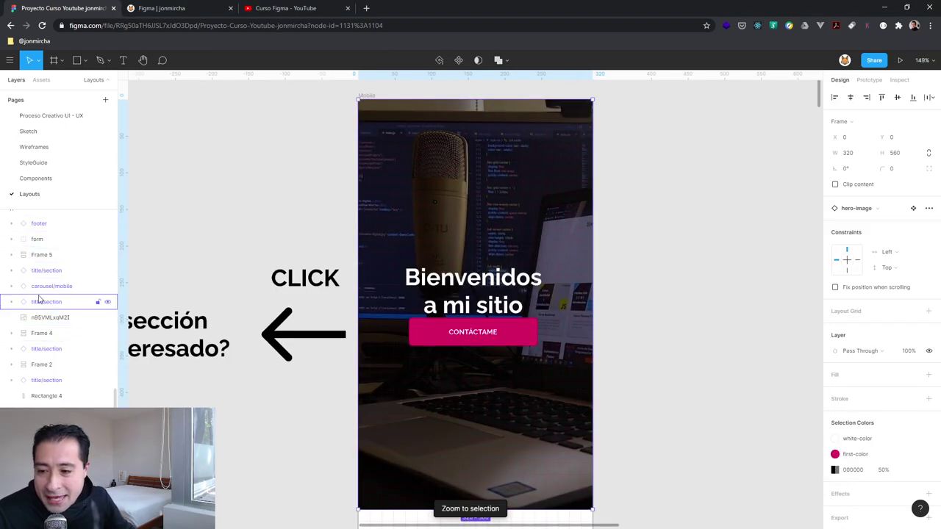
pyautogui.scroll(-1, 373, 273)
pyautogui.scroll(-3, 378, 269)
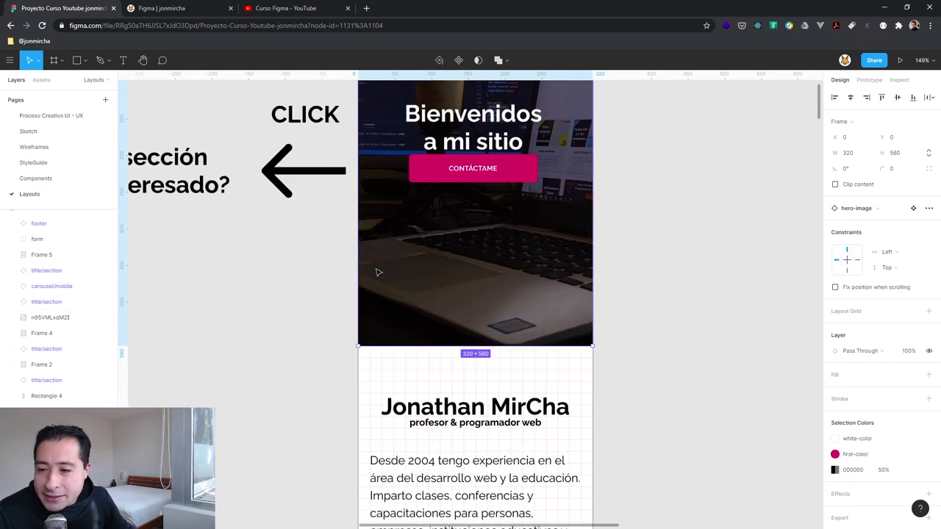
pyautogui.scroll(2, 378, 269)
pyautogui.press('h')
pyautogui.moveTo(223, 189)
pyautogui.mouseDown()
pyautogui.moveTo(458, 164)
pyautogui.moveTo(213, 184)
pyautogui.moveTo(243, 149)
pyautogui.mouseUp()
# - Scroll down through the mobile layout from the hero to the footer
pyautogui.scroll(-4, 521, 242)
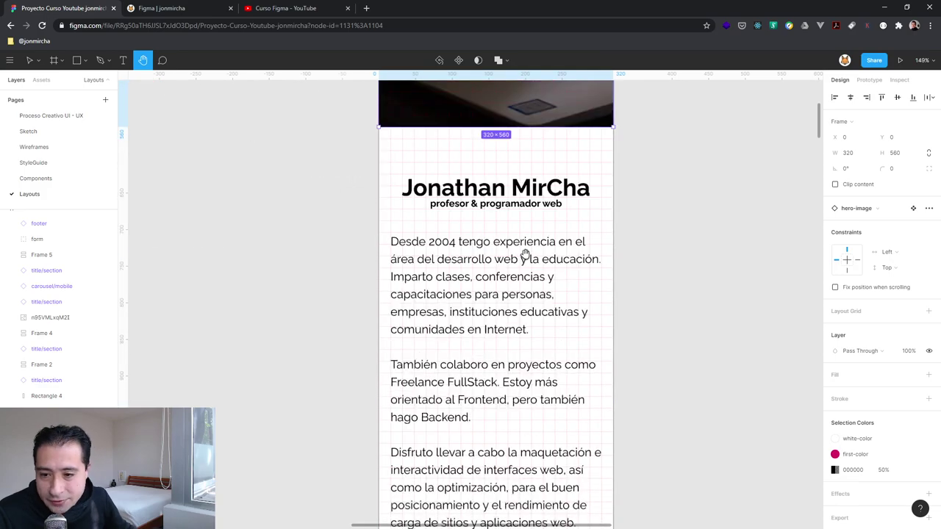
pyautogui.scroll(-3, 527, 254)
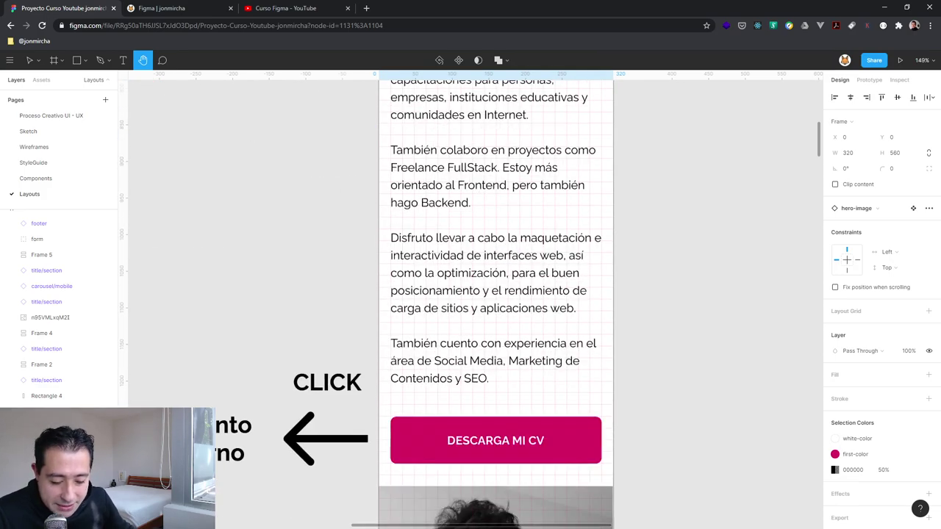
pyautogui.scroll(-2, 571, 309)
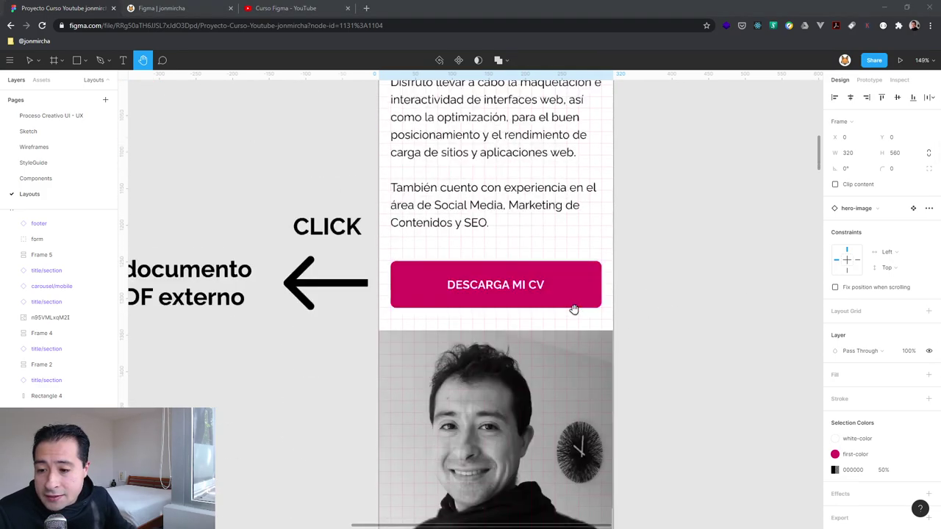
pyautogui.scroll(-3, 572, 309)
pyautogui.scroll(-3, 572, 309)
pyautogui.scroll(-5, 571, 311)
pyautogui.scroll(-2, 571, 311)
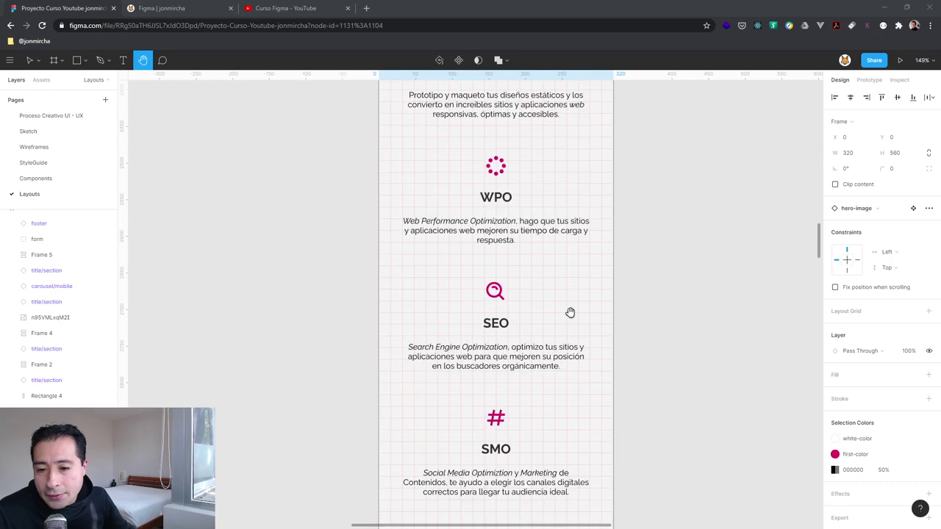
pyautogui.scroll(-3, 569, 311)
pyautogui.scroll(-5, 566, 311)
pyautogui.scroll(-3, 569, 311)
pyautogui.scroll(-3, 569, 314)
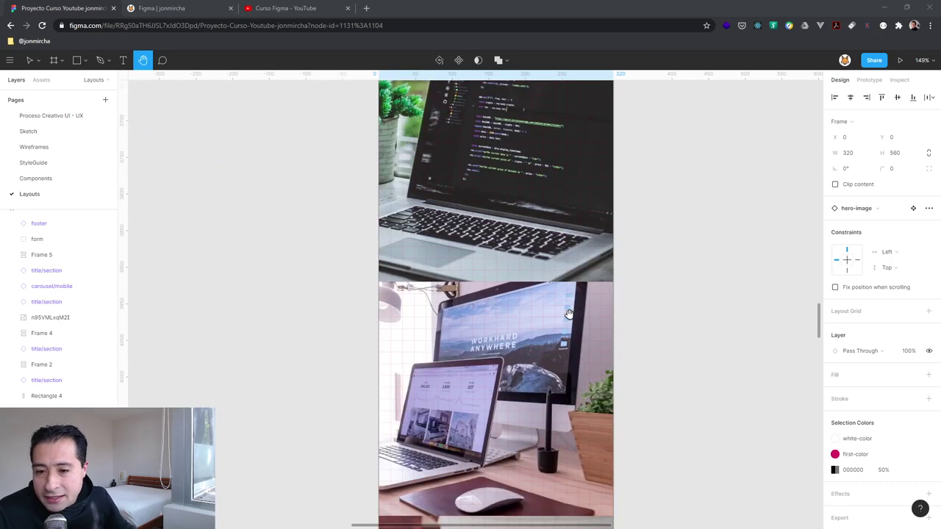
pyautogui.scroll(-1, 569, 316)
pyautogui.scroll(-5, 572, 318)
pyautogui.scroll(-5, 577, 322)
pyautogui.scroll(-5, 578, 324)
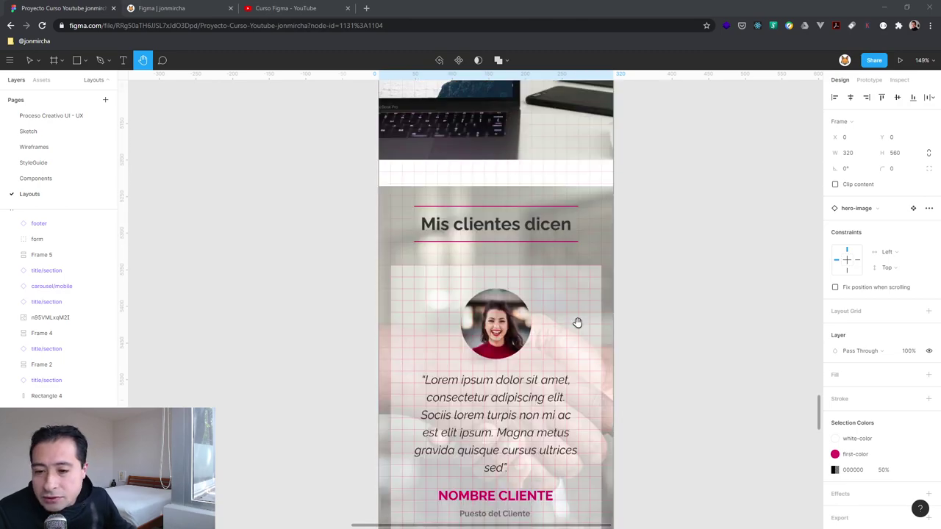
pyautogui.scroll(-3, 576, 321)
pyautogui.scroll(-5, 576, 327)
pyautogui.scroll(-4, 575, 330)
pyautogui.scroll(-5, 574, 332)
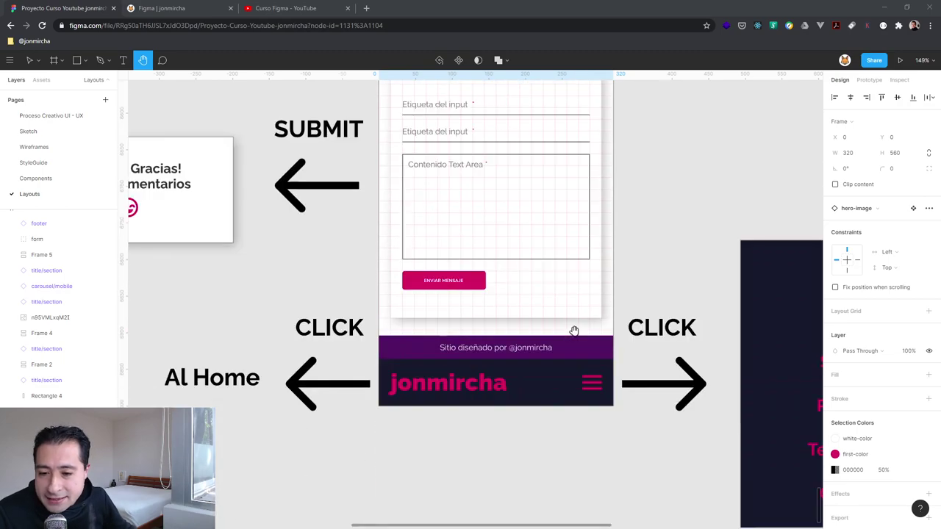
pyautogui.scroll(-2, 573, 332)
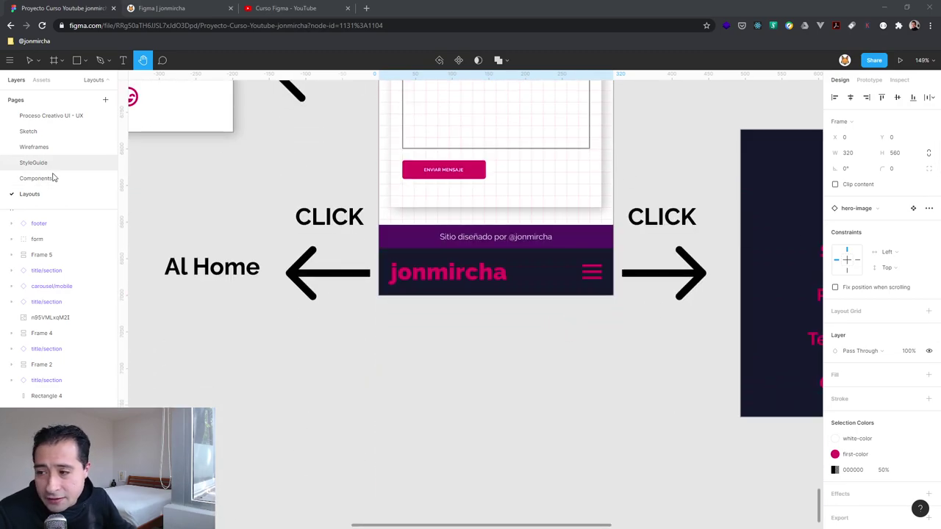
pyautogui.click(29, 131)
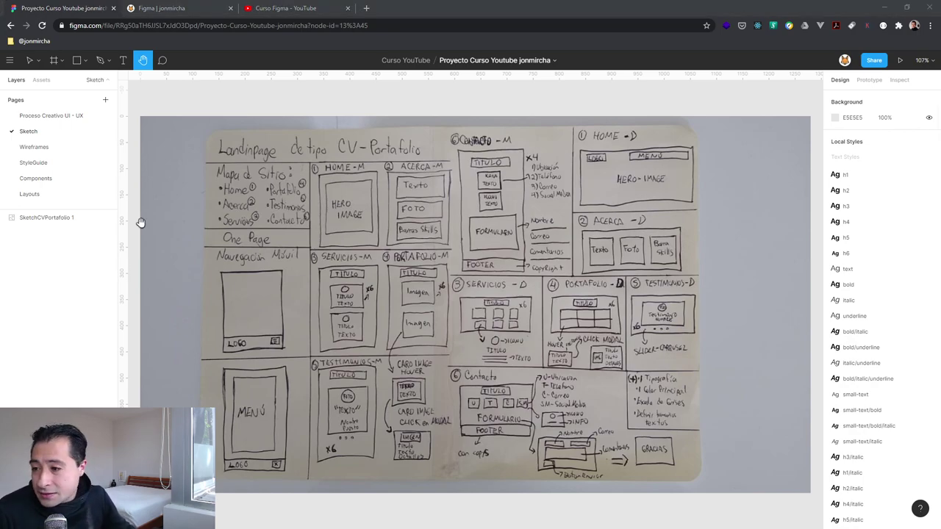
pyautogui.click(50, 148)
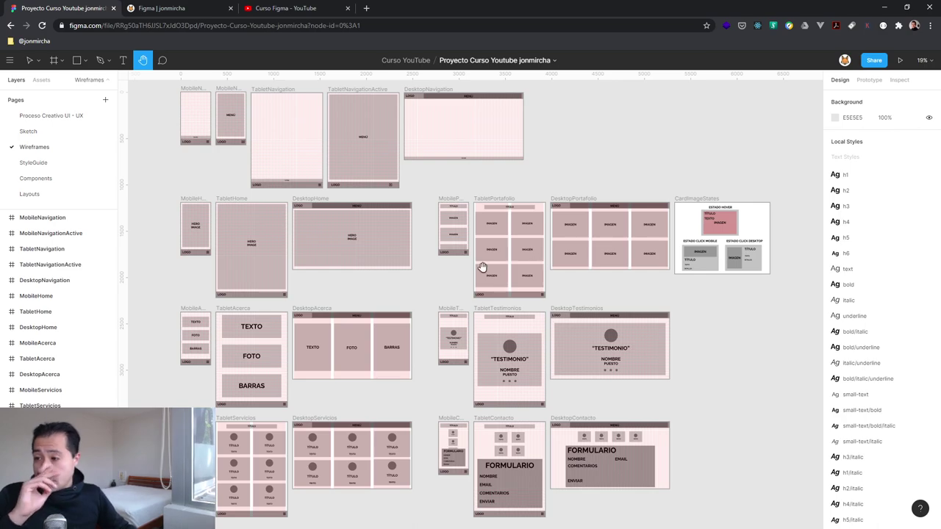
pyautogui.click(53, 134)
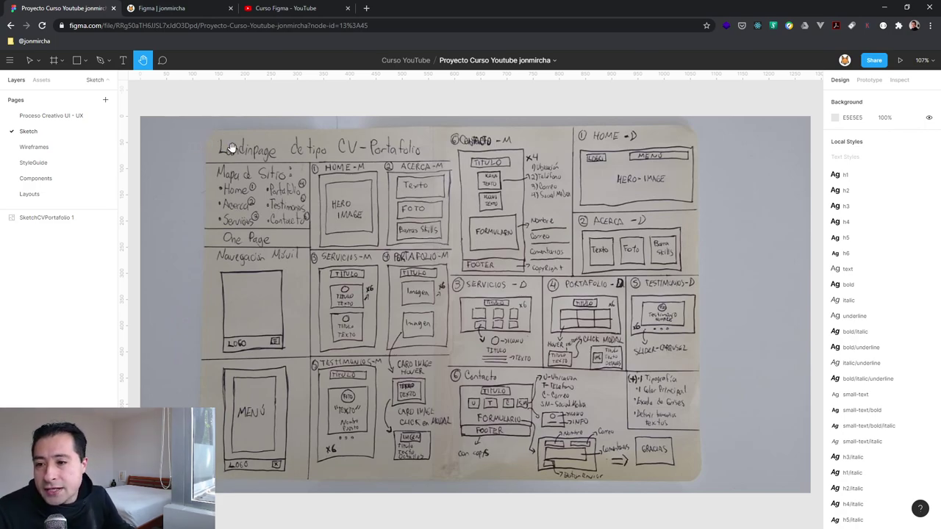
# - Return to the Layouts page and zoom out to bring the Mobile column into view
pyautogui.click(29, 194)
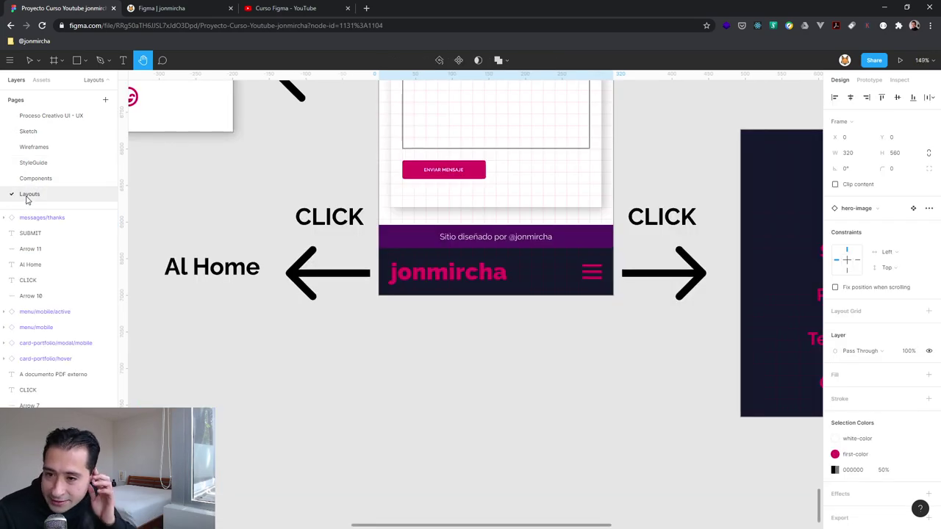
pyautogui.hotkey('shift', '1')
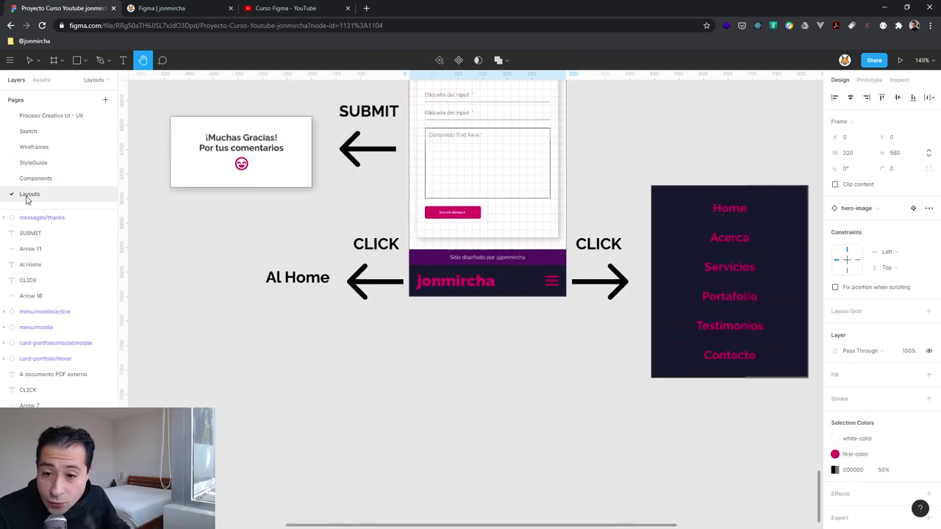
pyautogui.hotkey('ctrl', '-')
pyautogui.hotkey('ctrl', '-')
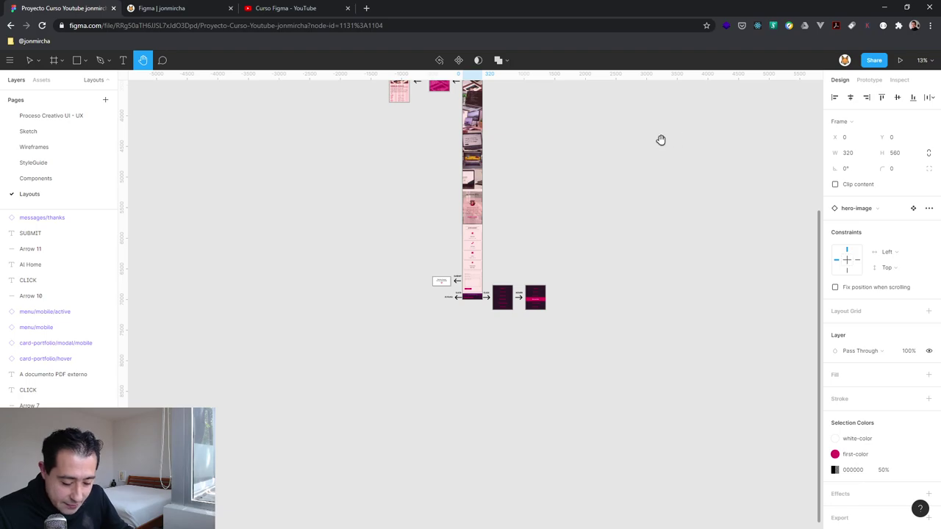
pyautogui.moveTo(586, 142); pyautogui.dragTo(447, 276)
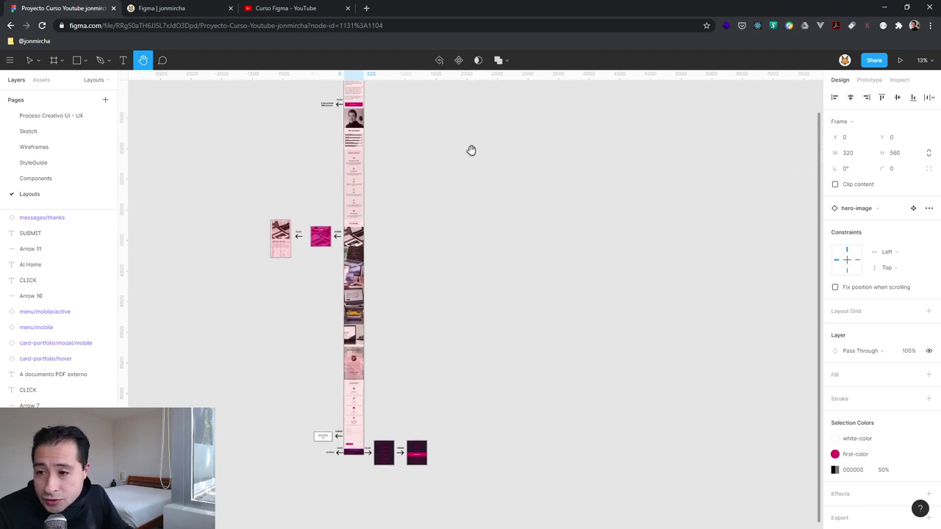
pyautogui.moveTo(471, 150); pyautogui.dragTo(349, 271)
pyautogui.moveTo(280, 305); pyautogui.dragTo(291, 115)
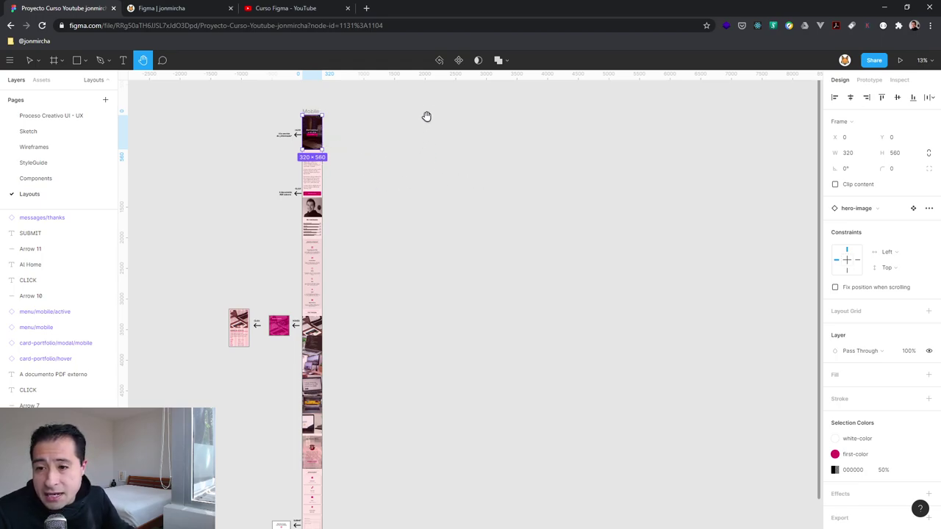
# - Activate the Frame tool, undoing an accidental 100×100 frame, to reach the device presets
pyautogui.press('f')
pyautogui.click(414, 135)
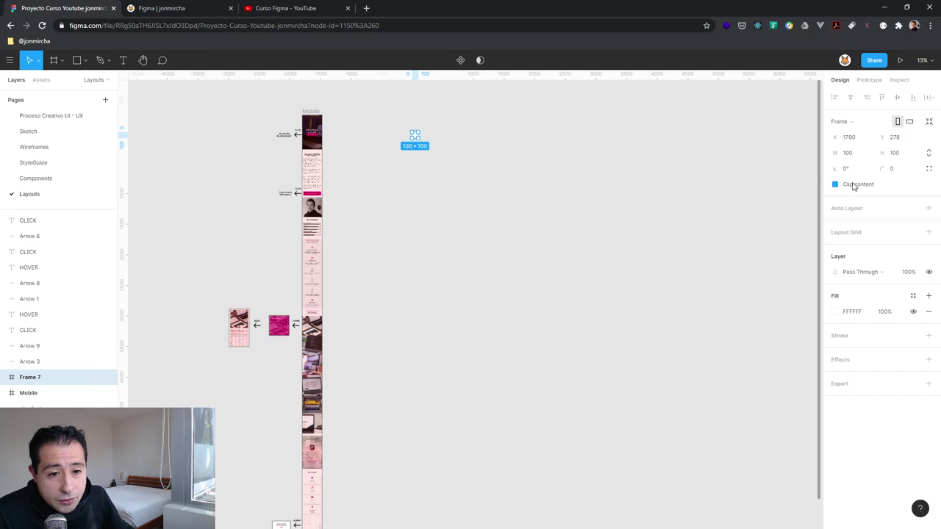
pyautogui.hotkey('ctrl', 'z')
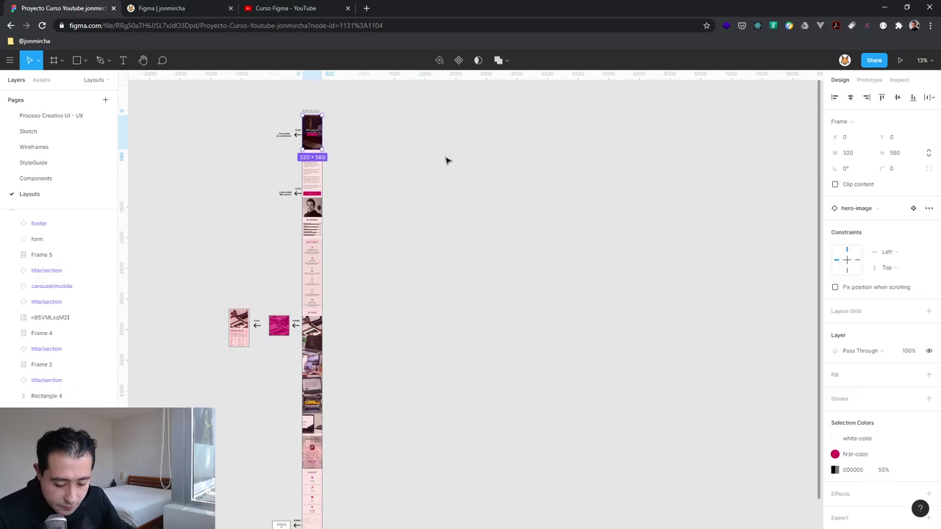
pyautogui.press('f')
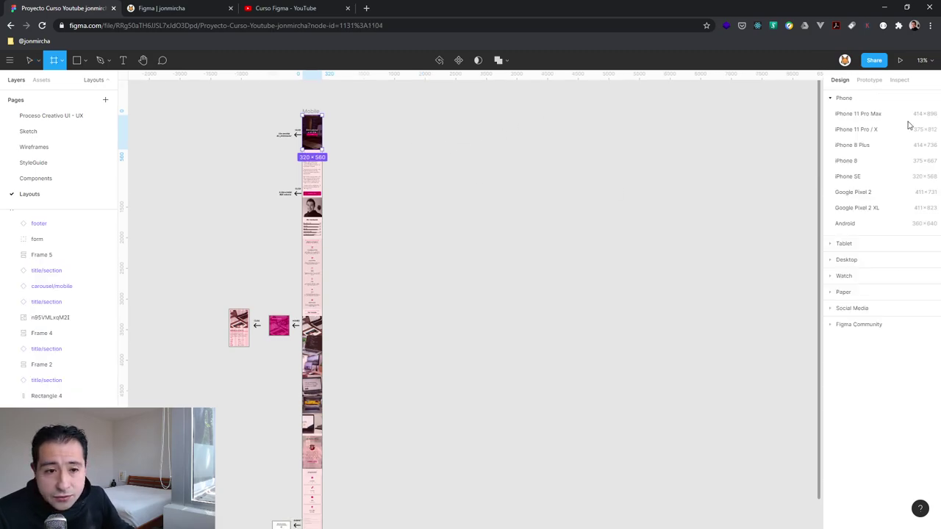
# - Create an iPad mini frame from the tablet presets and drag it beside the Mobile column
pyautogui.click(831, 246)
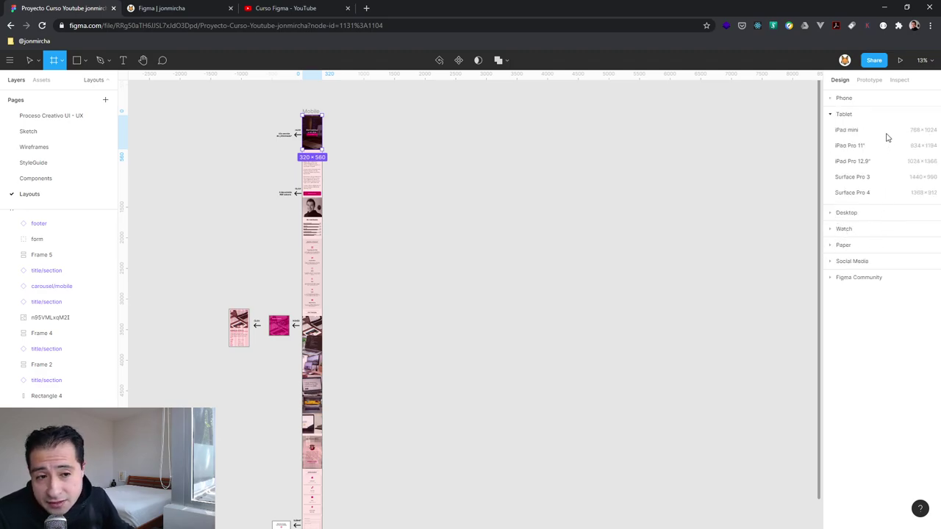
pyautogui.click(854, 133)
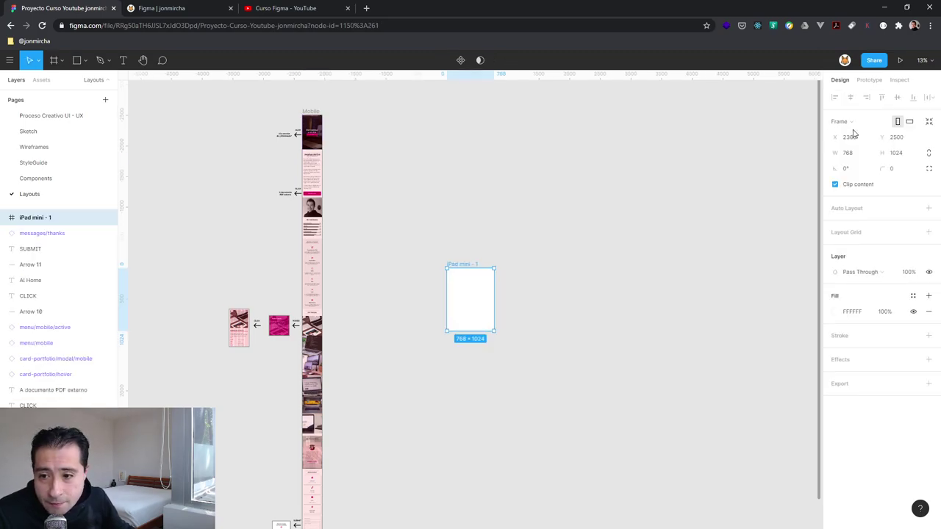
pyautogui.moveTo(481, 296)
pyautogui.mouseDown()
pyautogui.moveTo(412, 167)
pyautogui.moveTo(412, 145)
pyautogui.mouseUp()
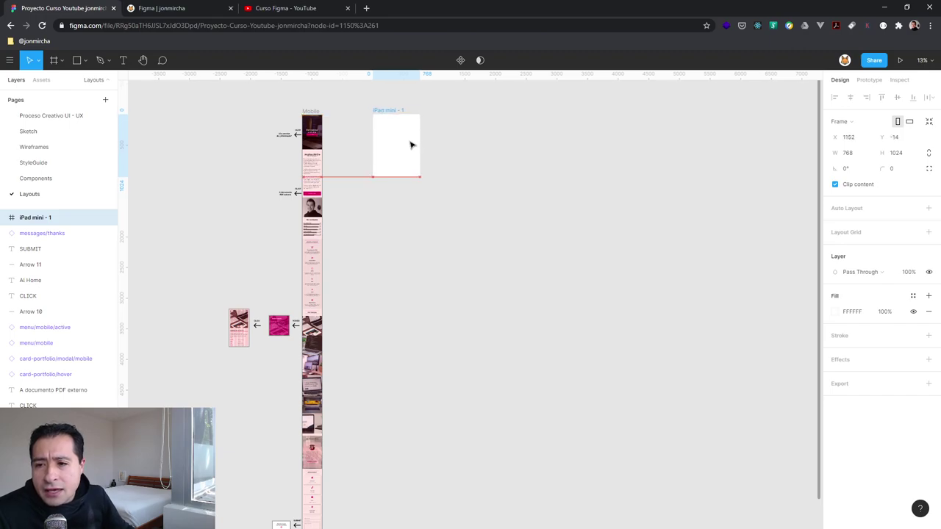
pyautogui.moveTo(412, 145); pyautogui.dragTo(426, 145)
# - Position the iPad mini frame at X 2200, Y 0
pyautogui.scroll(-3, 416, 233)
pyautogui.scroll(2, 416, 235)
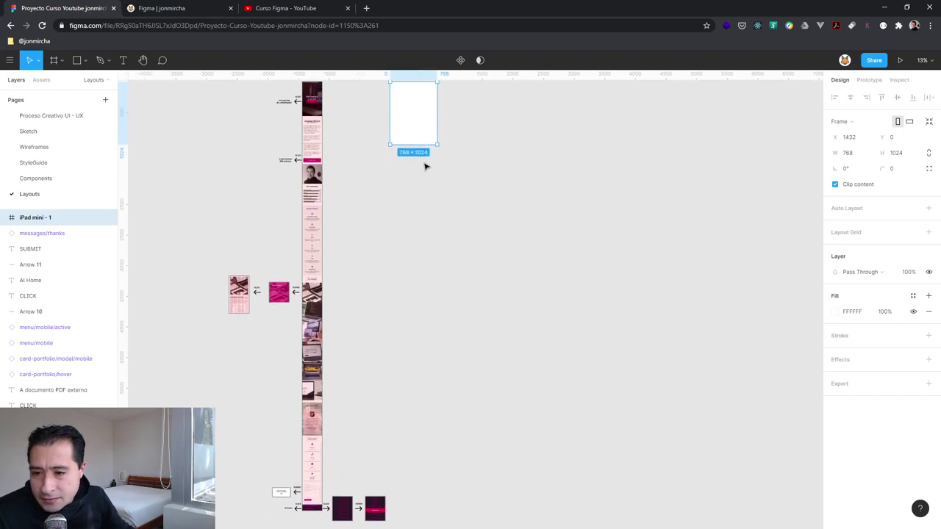
pyautogui.moveTo(426, 110)
pyautogui.mouseDown()
pyautogui.moveTo(444, 184)
pyautogui.moveTo(474, 111)
pyautogui.mouseUp()
pyautogui.scroll(2, 496, 204)
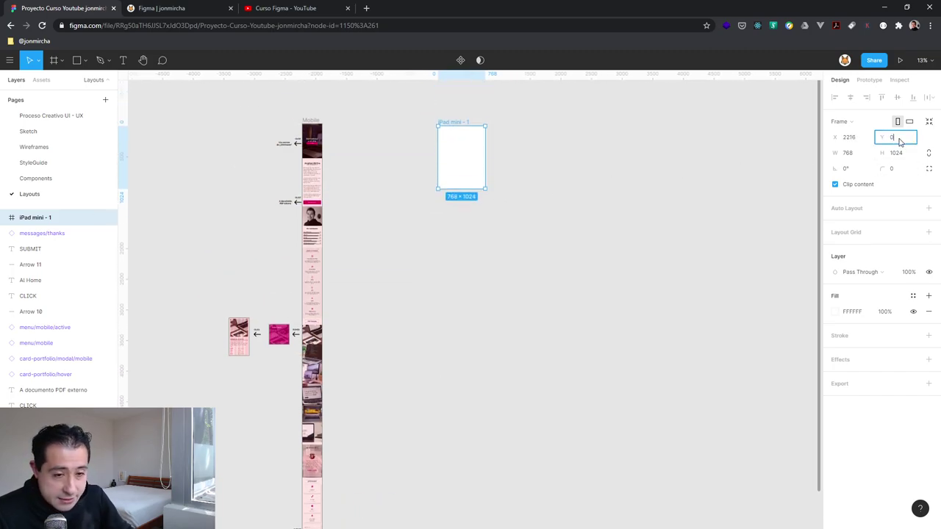
pyautogui.press('Return')
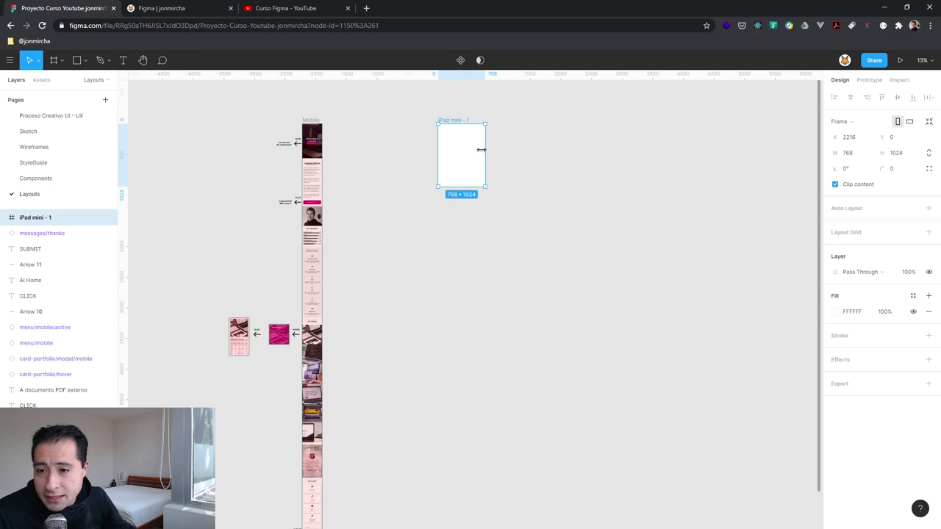
pyautogui.moveTo(481, 149); pyautogui.dragTo(476, 151)
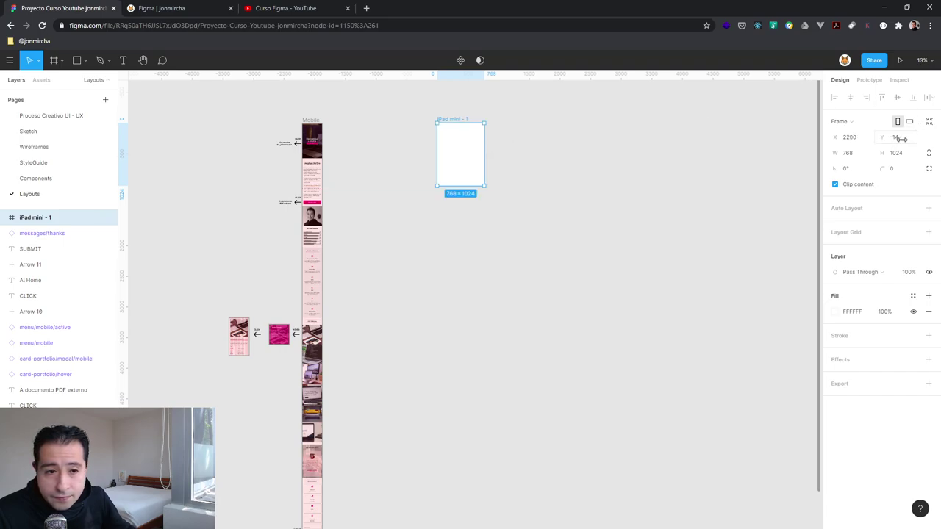
pyautogui.press('Return')
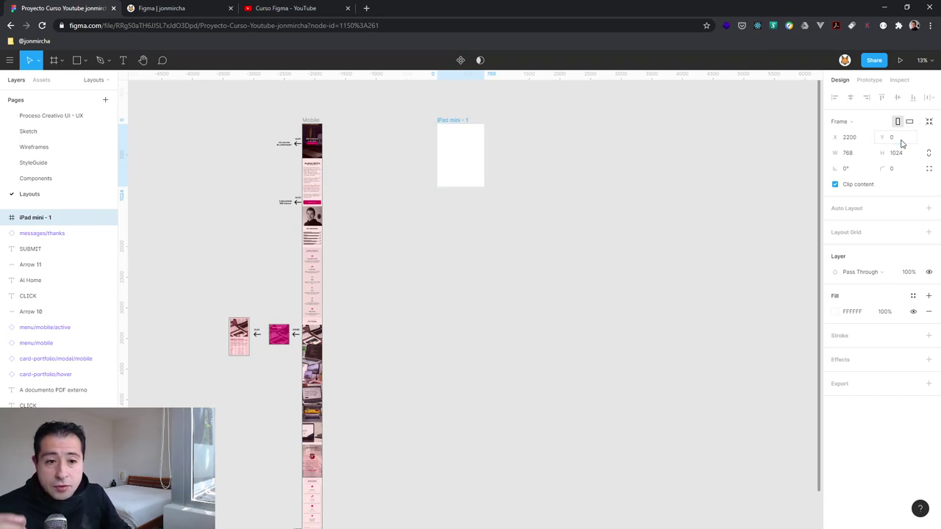
pyautogui.press('Return')
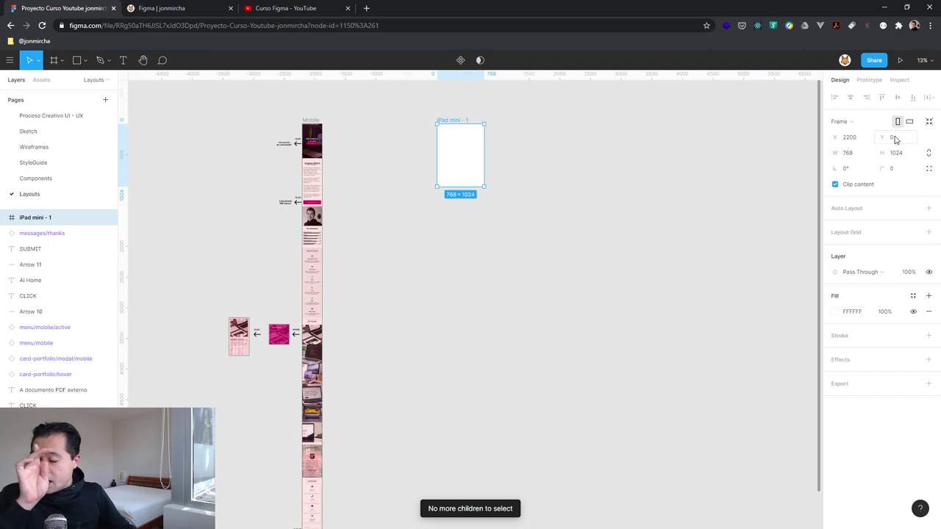
# - Rename the iPad mini - 1 layer to 'Tablet'
pyautogui.doubleClick(35, 218)
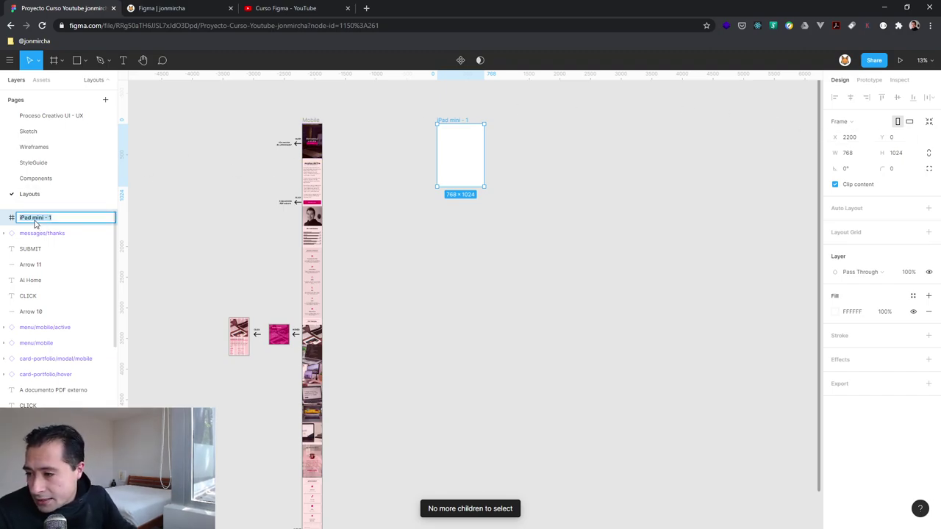
pyautogui.write('Tablet')
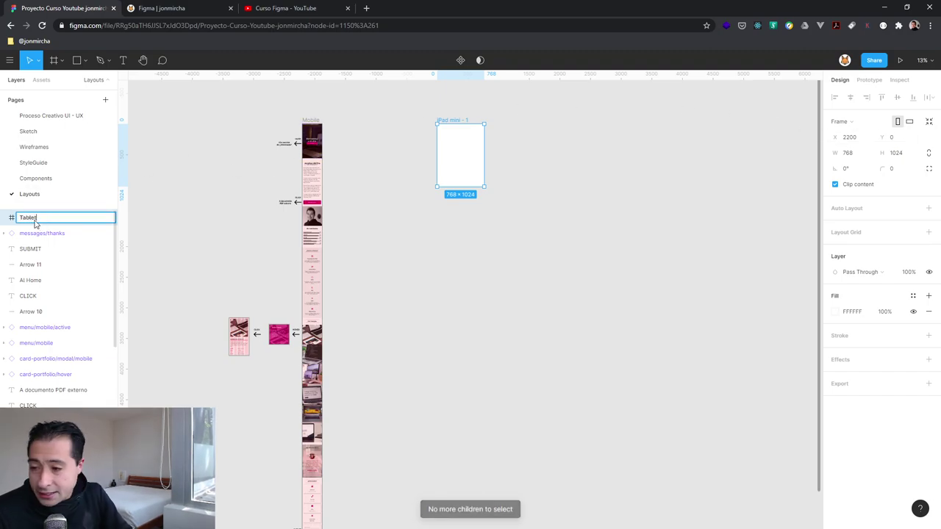
pyautogui.press('Return')
pyautogui.scroll(-2, 30, 228)
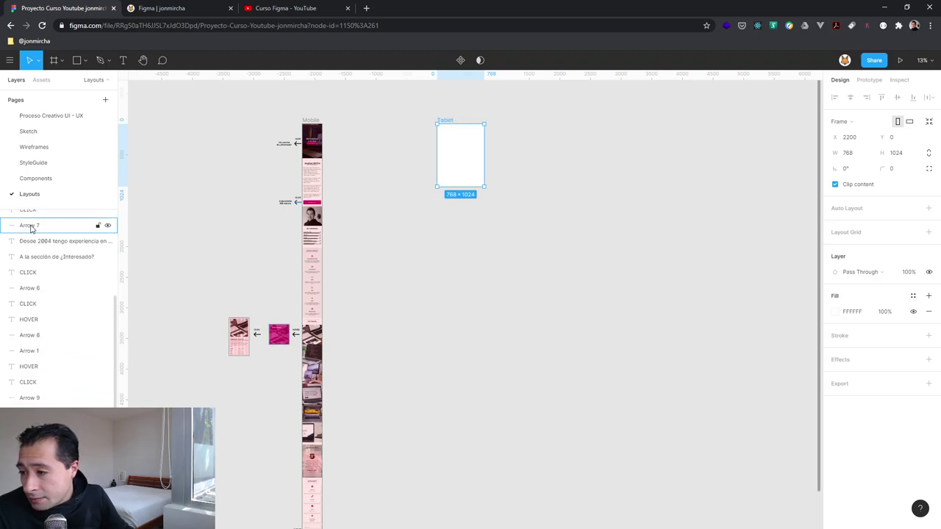
pyautogui.scroll(2, 32, 250)
pyautogui.moveTo(37, 217)
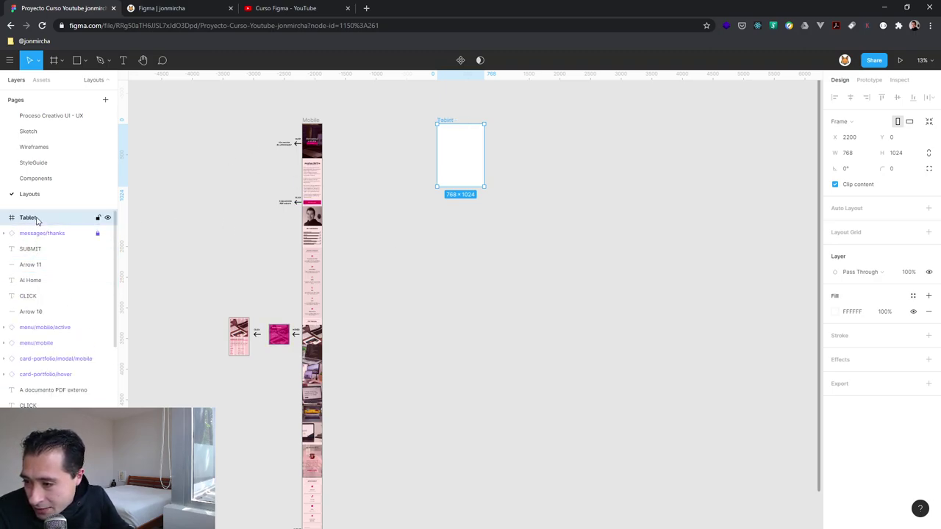
# - Move the Tablet layer up to sit just under messages/thanks
pyautogui.moveTo(31, 223)
pyautogui.mouseDown()
pyautogui.moveTo(33, 390)
pyautogui.moveTo(37, 323)
pyautogui.moveTo(60, 313)
pyautogui.mouseUp()
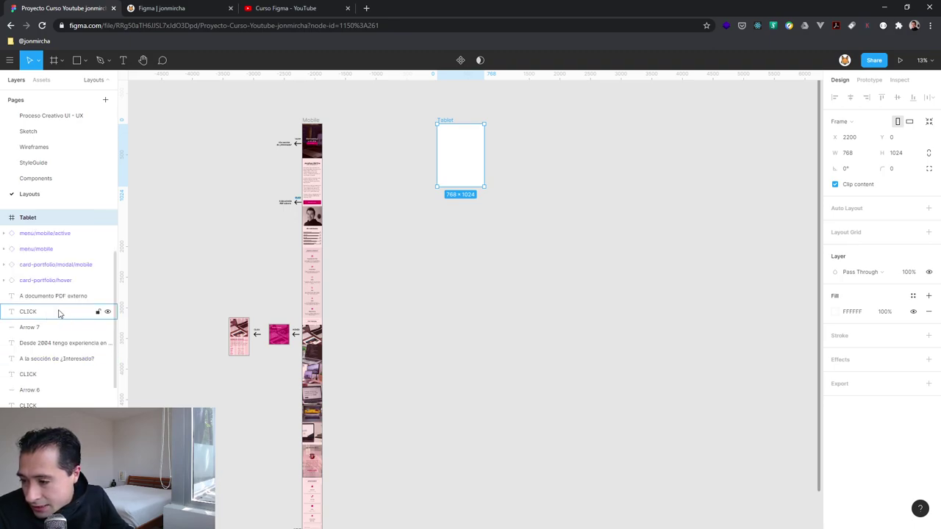
pyautogui.scroll(3, 46, 296)
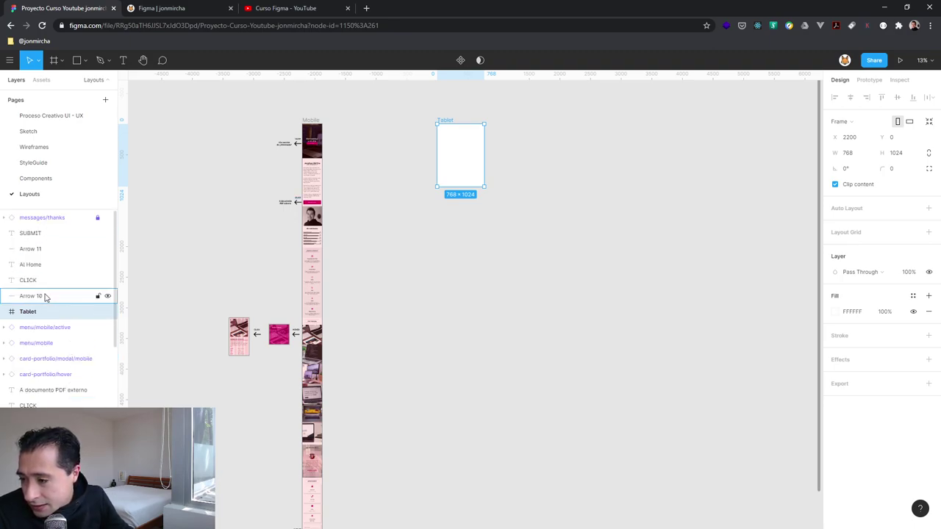
pyautogui.scroll(-4, 45, 296)
pyautogui.scroll(3, 37, 271)
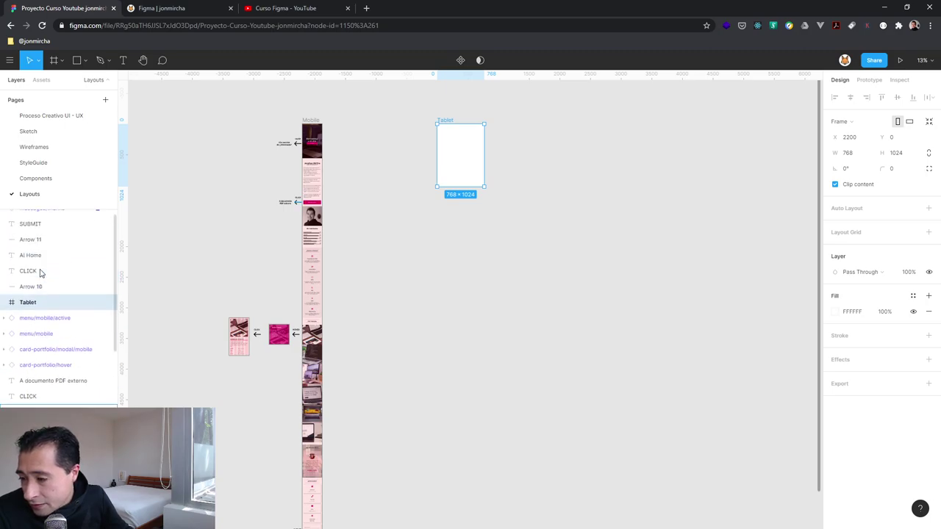
pyautogui.scroll(-2, 15, 376)
pyautogui.scroll(-2, 15, 377)
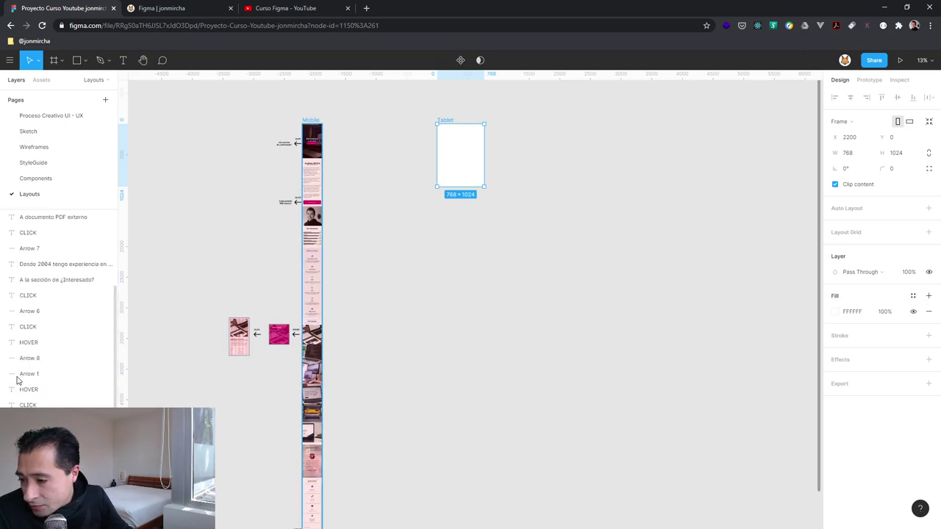
pyautogui.scroll(2, 73, 365)
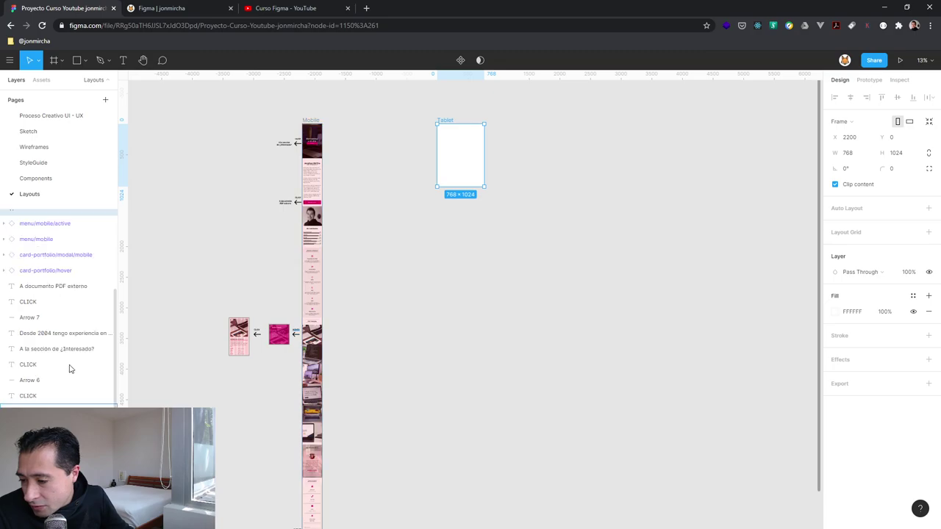
pyautogui.scroll(2, 72, 365)
pyautogui.scroll(1, 34, 338)
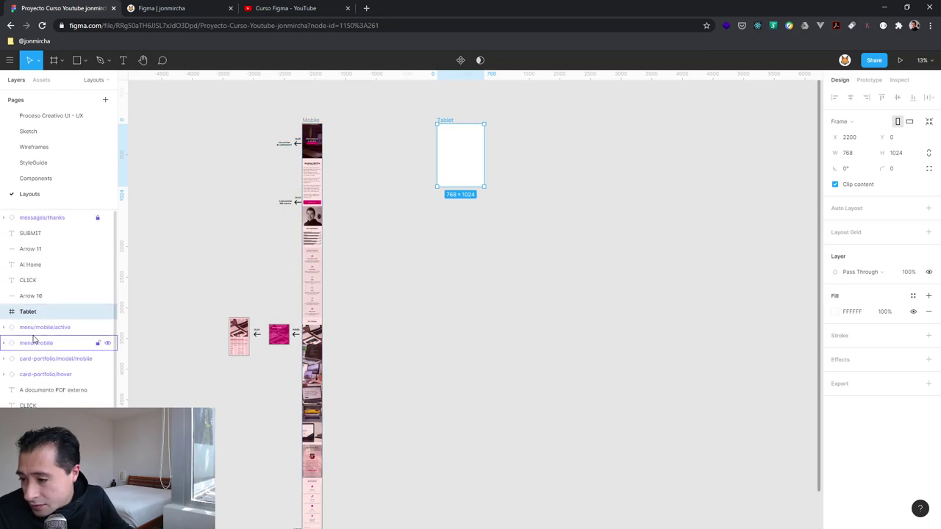
pyautogui.moveTo(35, 263); pyautogui.dragTo(36, 395)
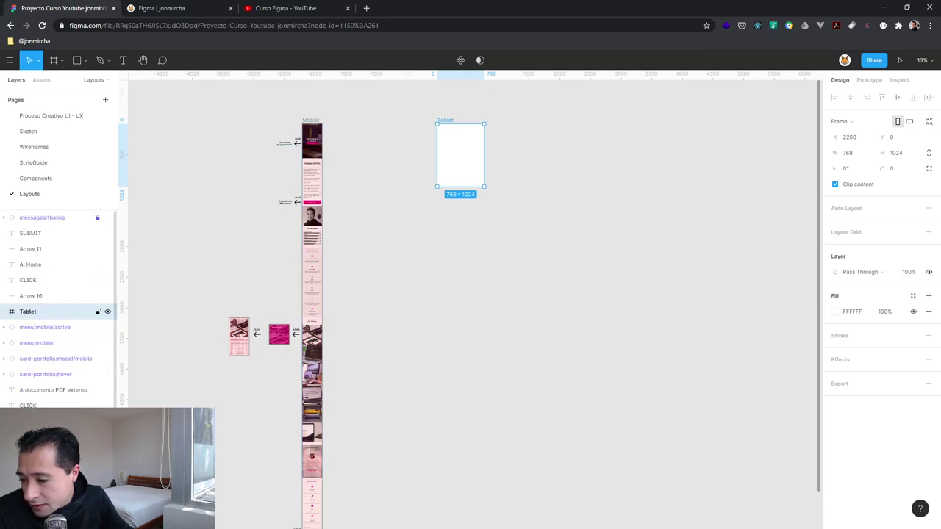
pyautogui.moveTo(41, 323); pyautogui.dragTo(36, 215)
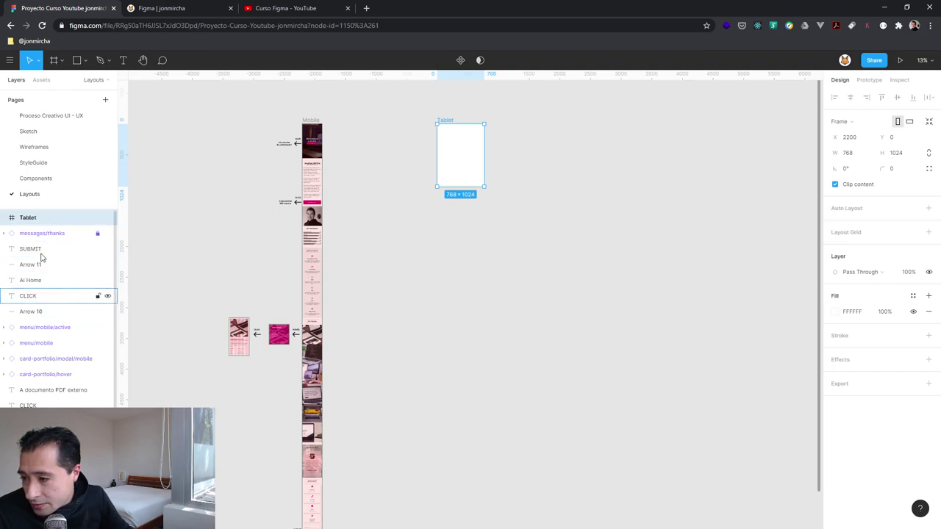
pyautogui.scroll(-3, 41, 331)
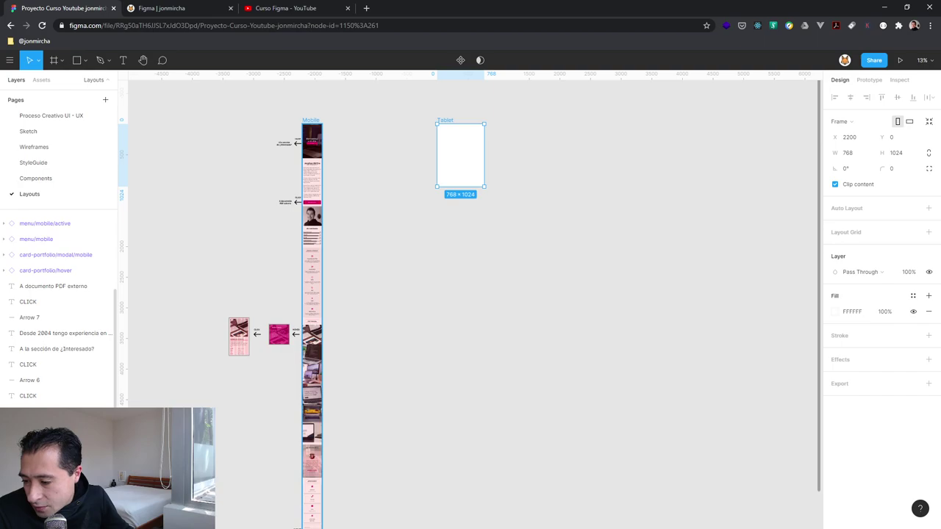
# - Move the Mobile layer to the top of the layer list, directly above Tablet
pyautogui.click(45, 228)
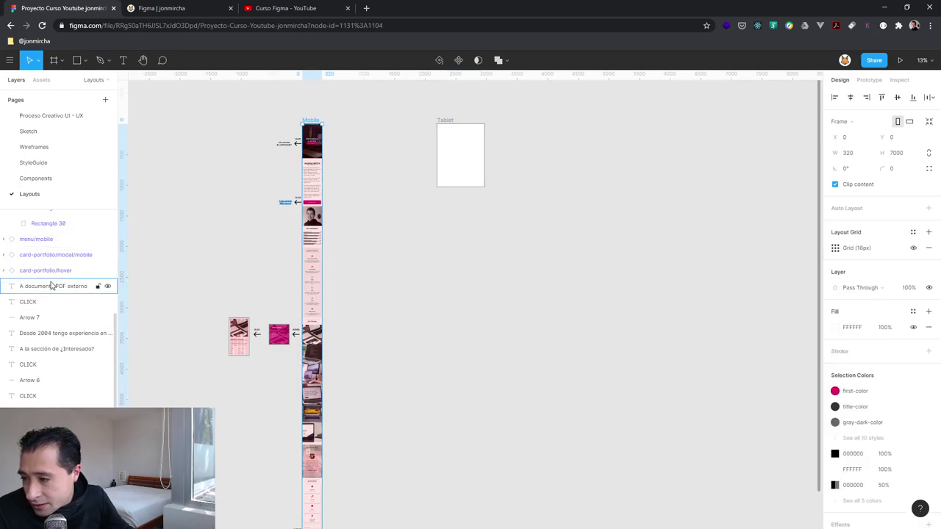
pyautogui.press('Tab')
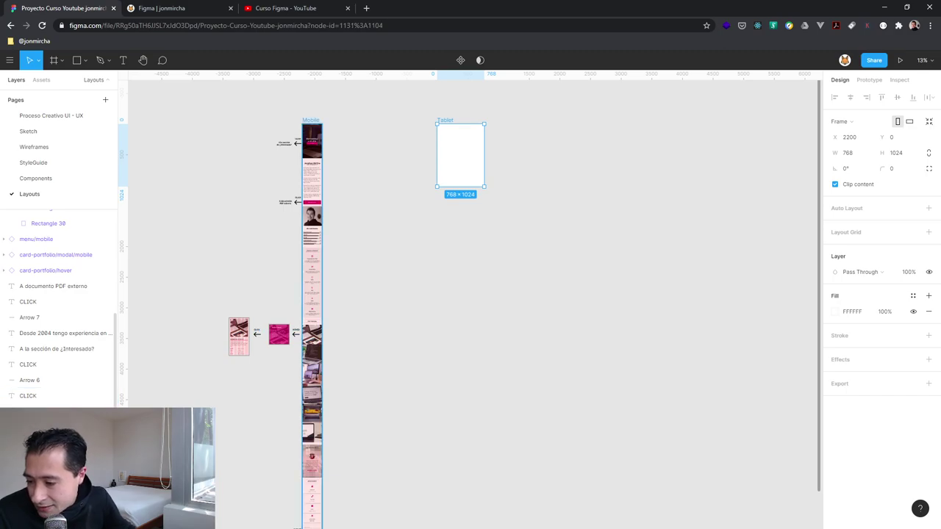
pyautogui.hotkey('shift', 'Tab')
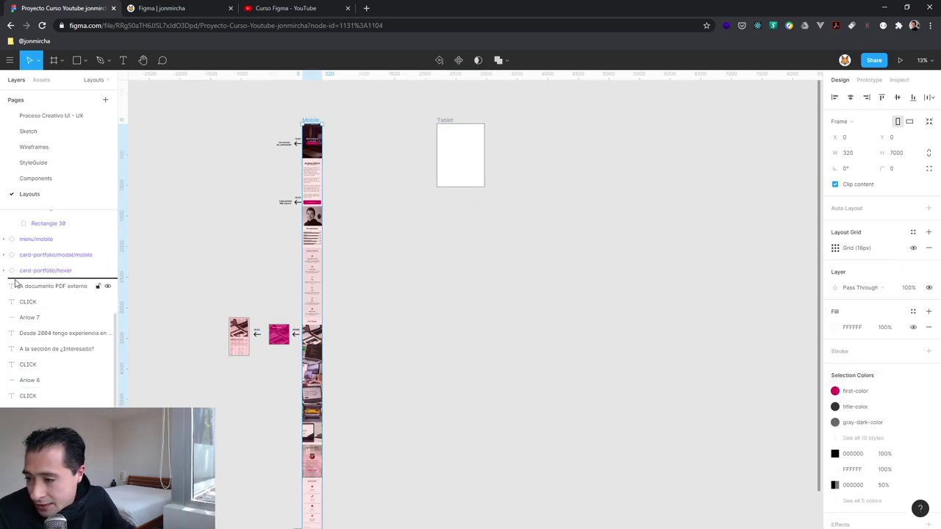
pyautogui.scroll(3, 44, 309)
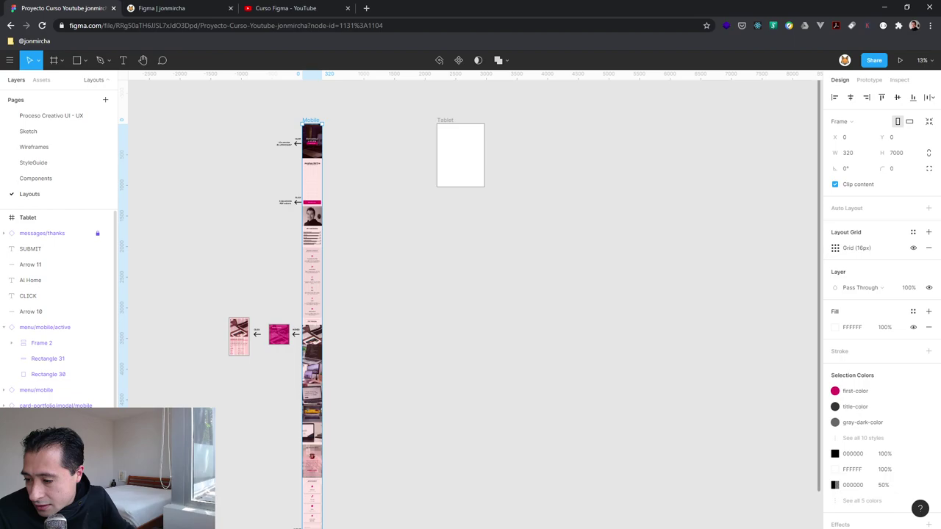
pyautogui.moveTo(29, 323); pyautogui.dragTo(30, 259)
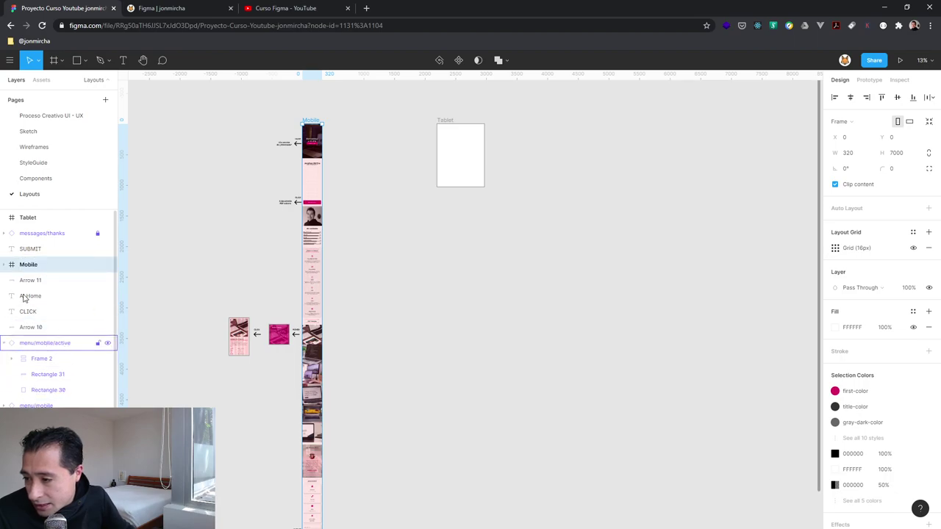
pyautogui.moveTo(44, 263)
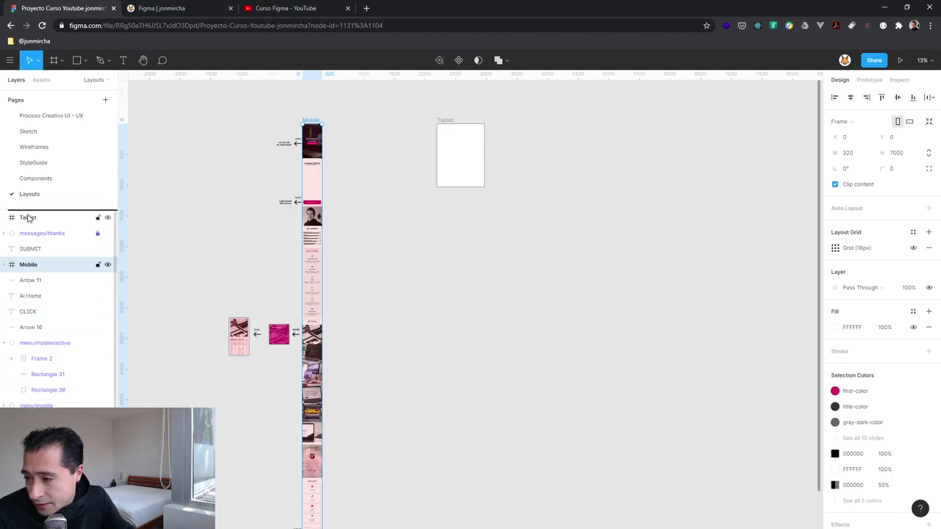
pyautogui.moveTo(27, 233); pyautogui.dragTo(27, 219)
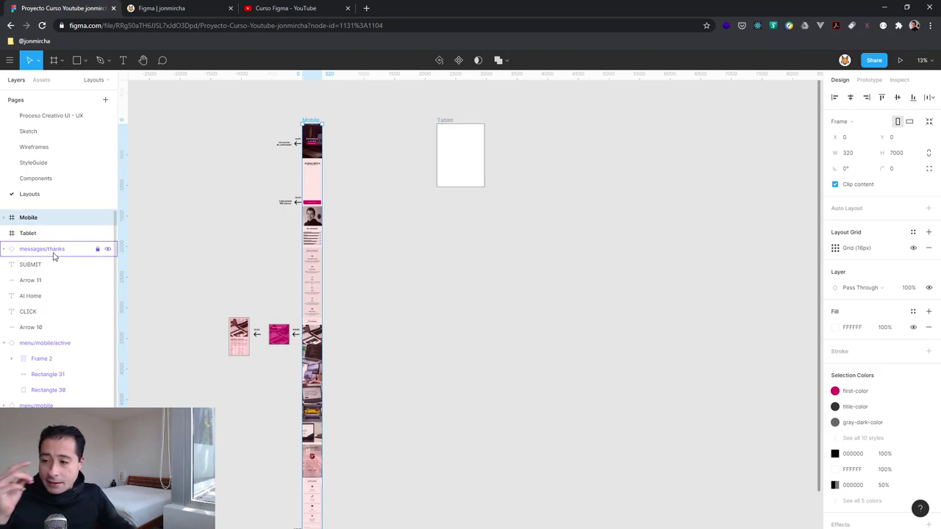
pyautogui.click(40, 233)
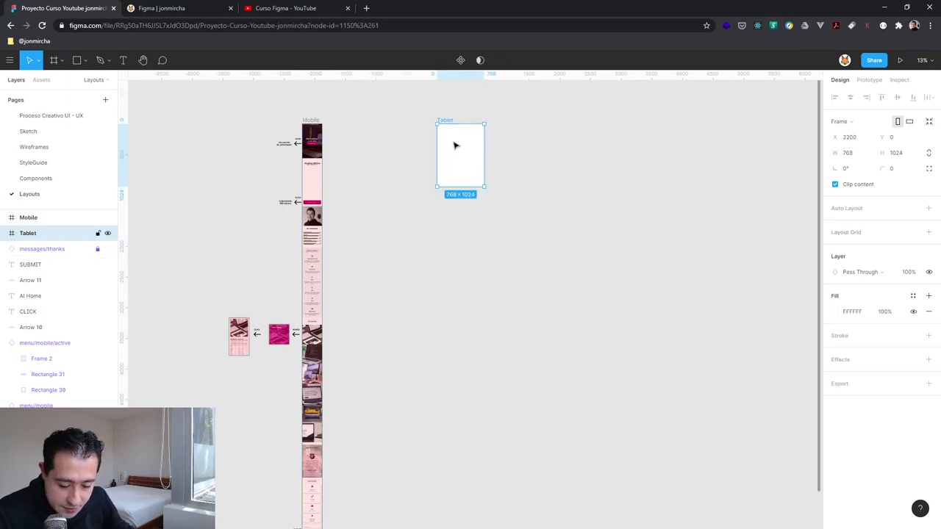
# - Zoom and pan so both the Mobile and Tablet frames are visible
pyautogui.hotkey('shift', '2')
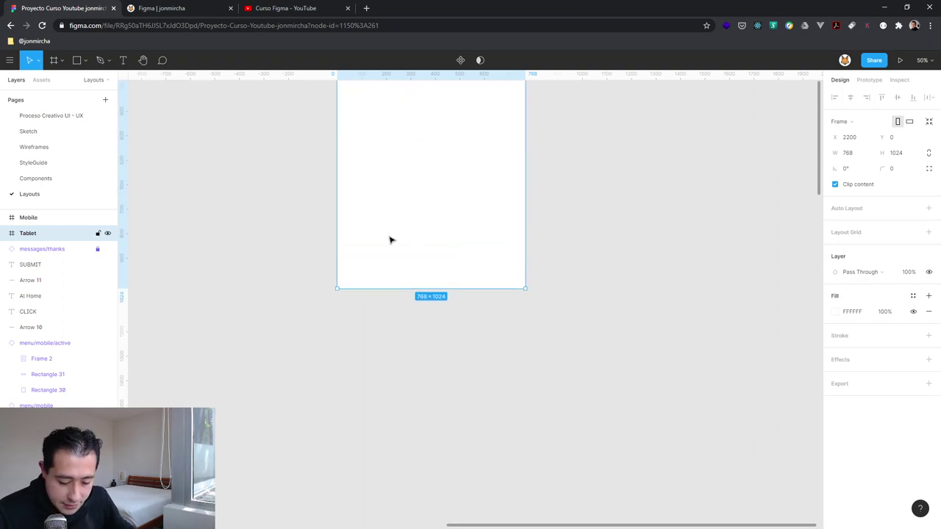
pyautogui.press('h')
pyautogui.moveTo(260, 204); pyautogui.dragTo(456, 365)
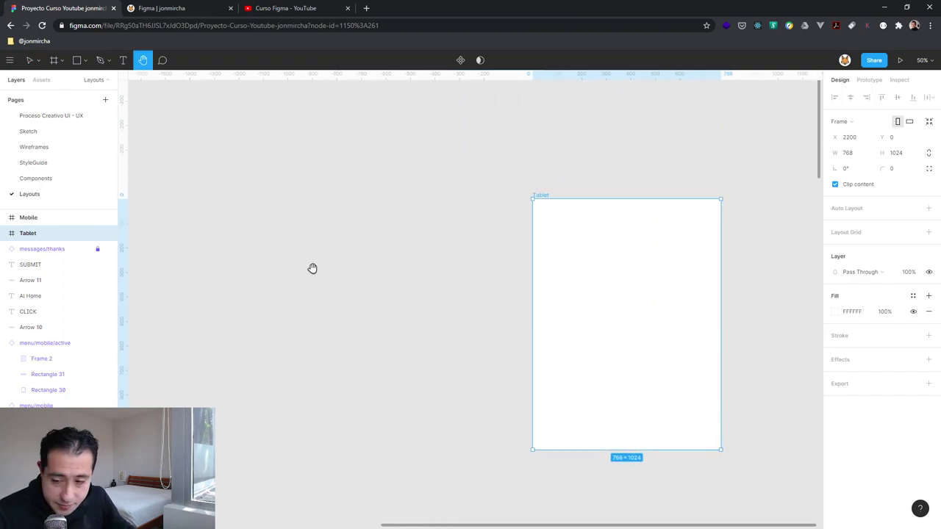
pyautogui.moveTo(313, 268); pyautogui.dragTo(346, 169)
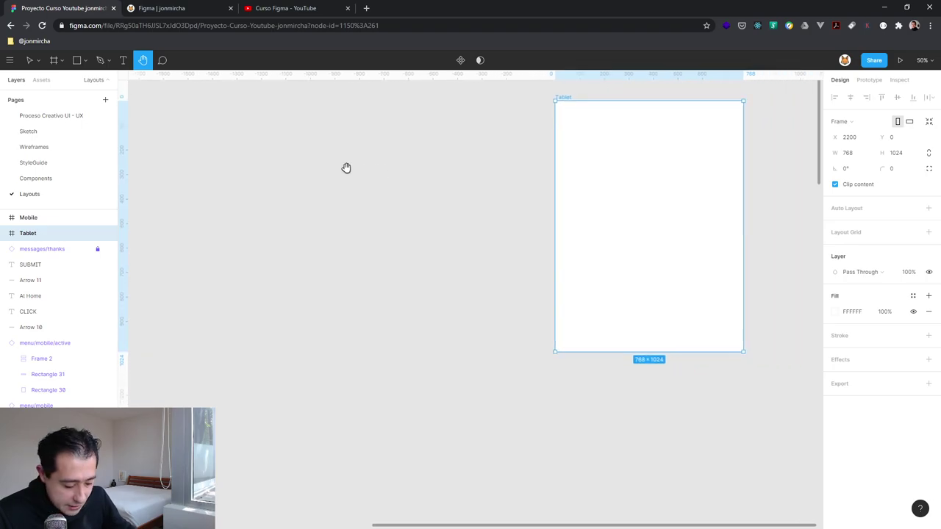
pyautogui.press('-')
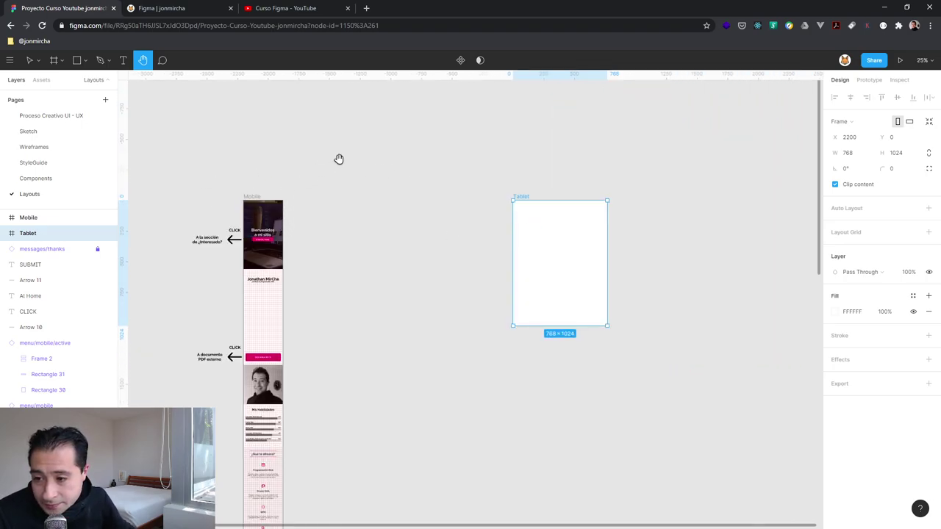
# - Alt-drag a duplicate of the Mobile hero-image into the Tablet frame
pyautogui.press('v')
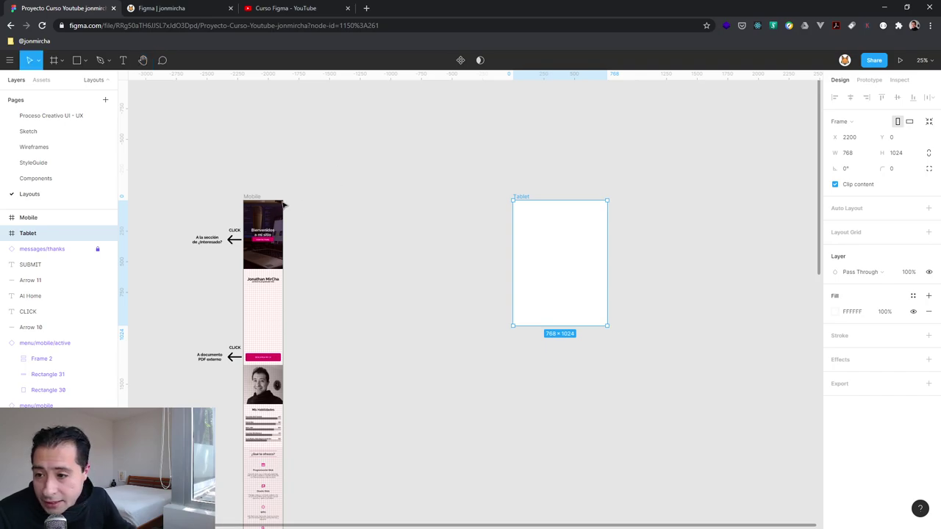
pyautogui.click(268, 218)
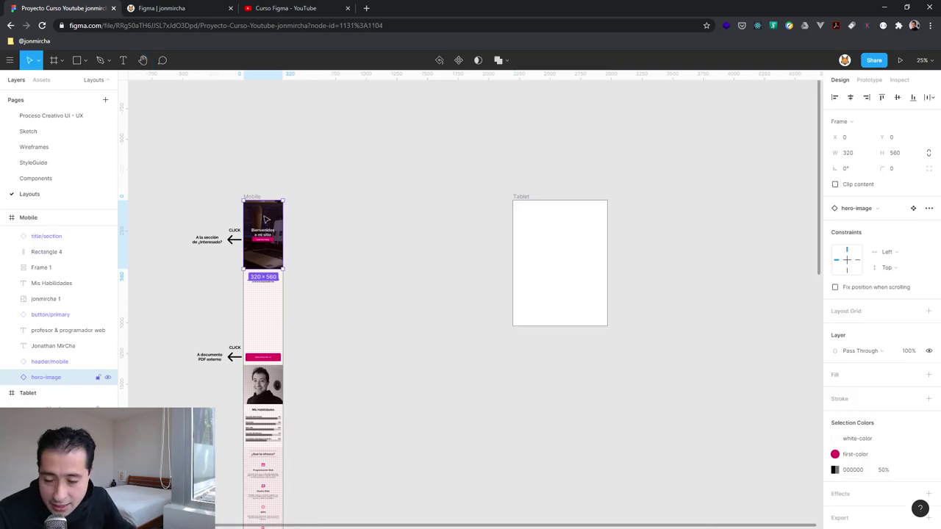
pyautogui.moveTo(268, 218)
pyautogui.mouseDown()
pyautogui.moveTo(562, 225)
pyautogui.moveTo(564, 244)
pyautogui.mouseUp()
pyautogui.hotkey('ctrl', 'z')
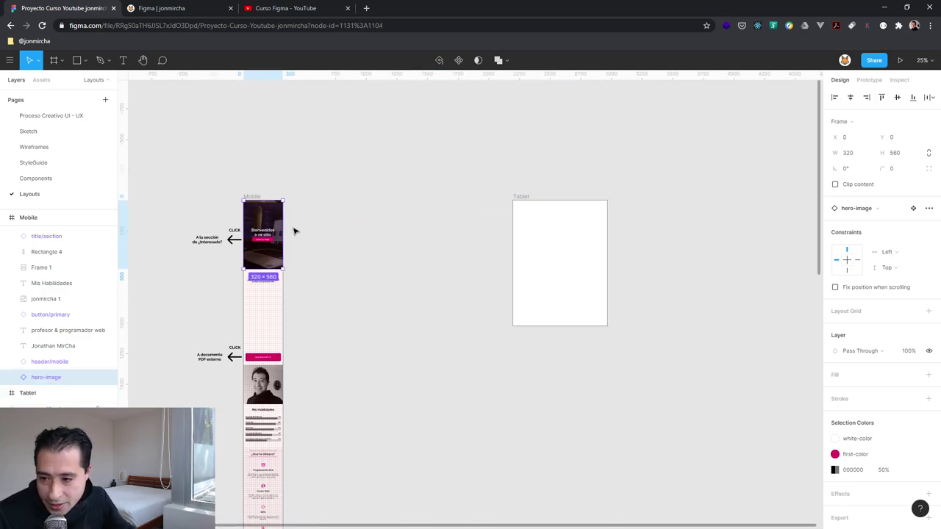
pyautogui.moveTo(277, 215); pyautogui.dragTo(564, 239)
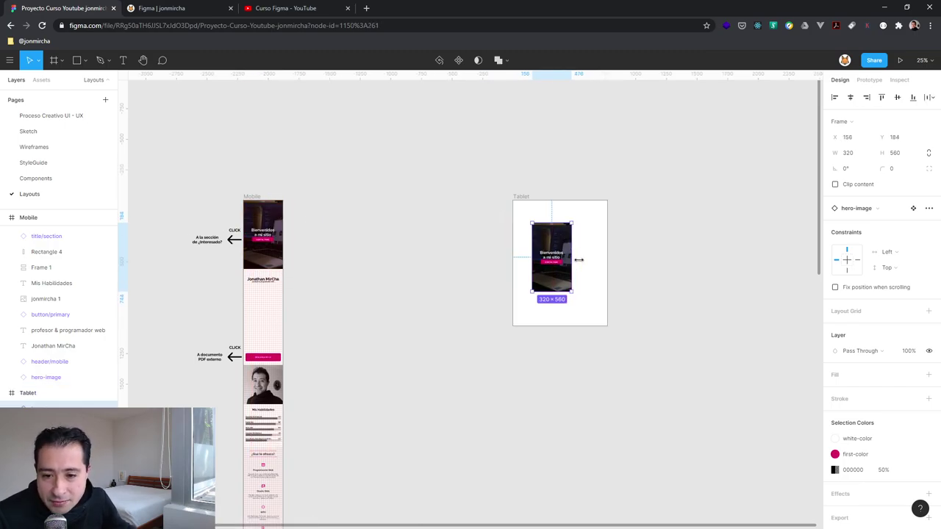
# - Scale the hero image proportionally with the Scale tool to roughly 616×1078
pyautogui.scroll(-1, 596, 270)
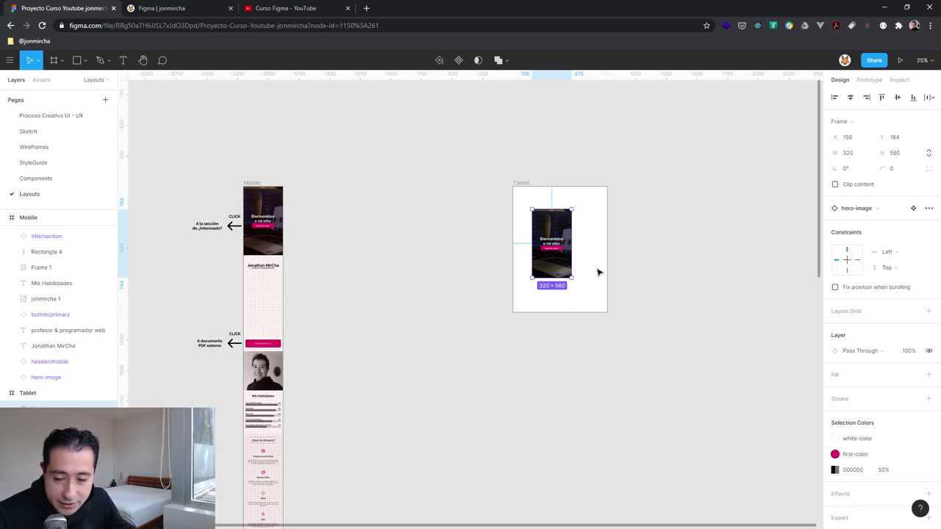
pyautogui.hotkey('shift', '2')
pyautogui.scroll(-2, 485, 294)
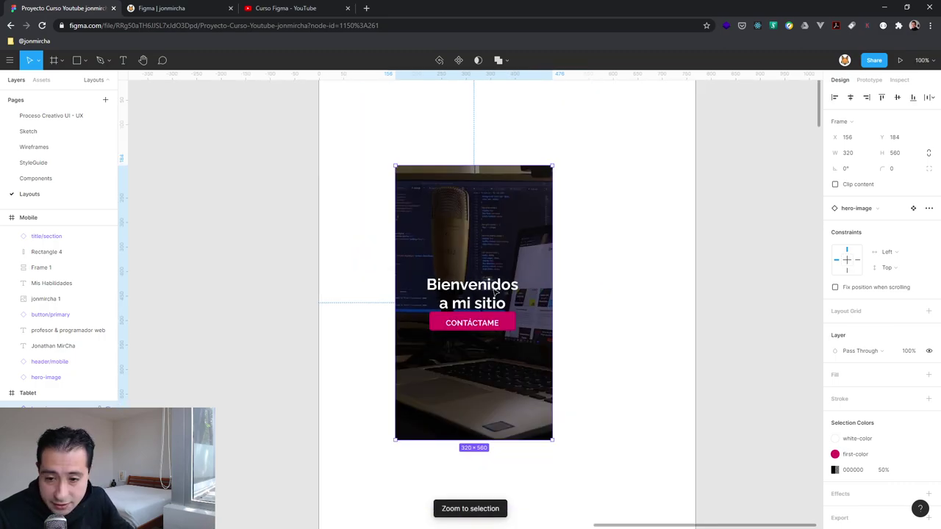
pyautogui.scroll(-2, 496, 292)
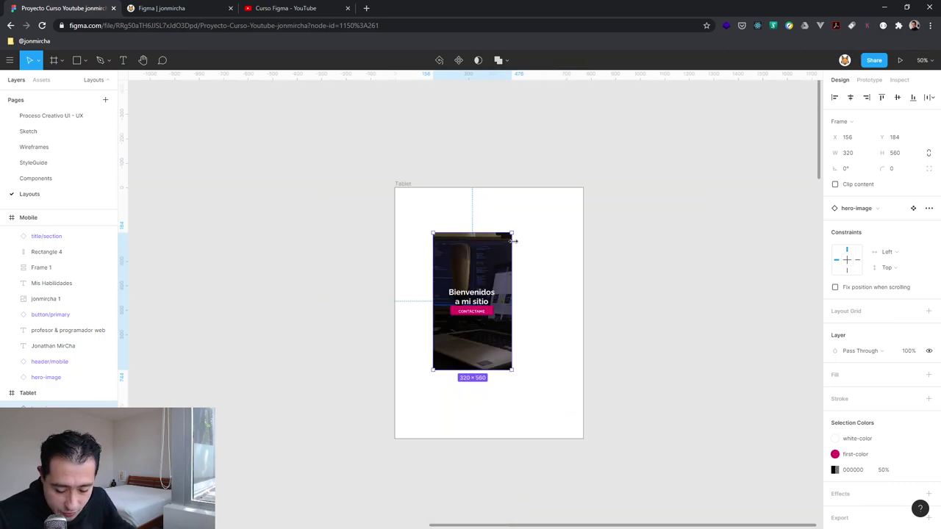
pyautogui.click(38, 61)
pyautogui.click(44, 94)
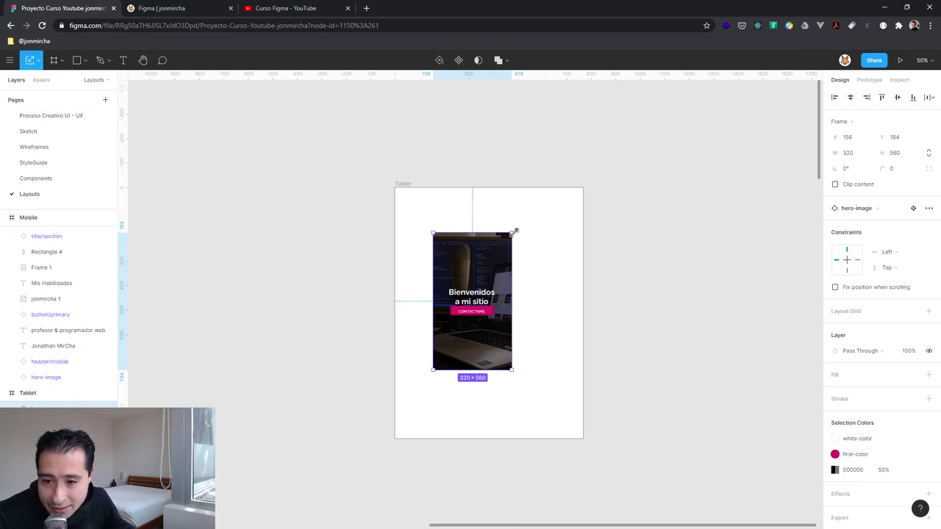
pyautogui.moveTo(515, 231); pyautogui.dragTo(539, 223)
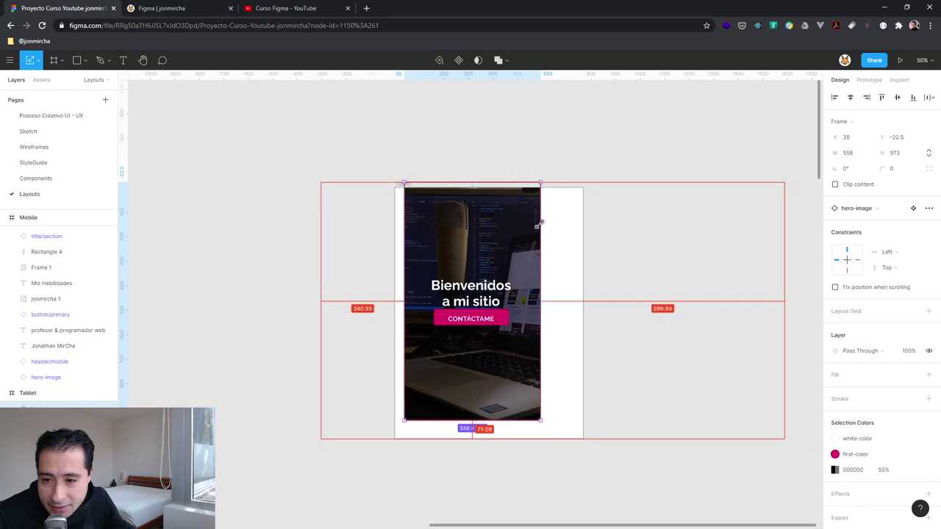
pyautogui.moveTo(541, 222); pyautogui.dragTo(536, 224)
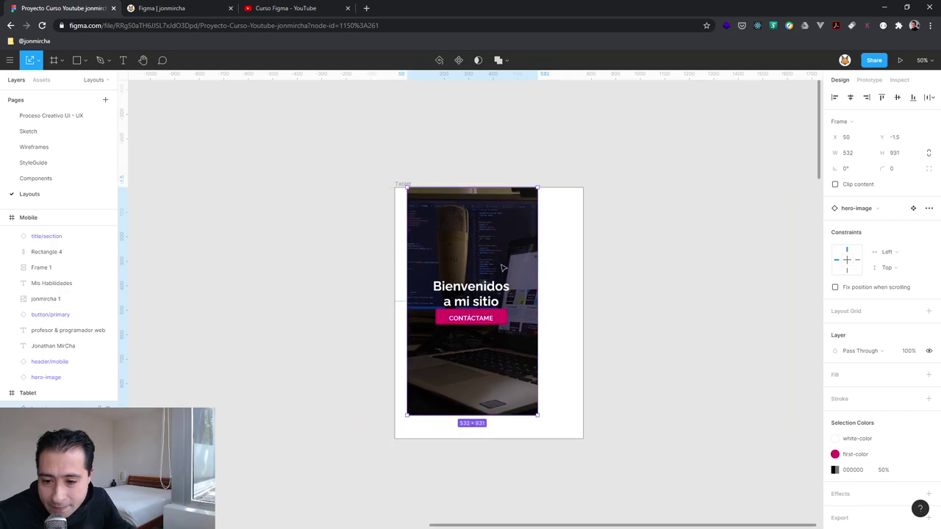
pyautogui.moveTo(502, 269); pyautogui.dragTo(523, 275)
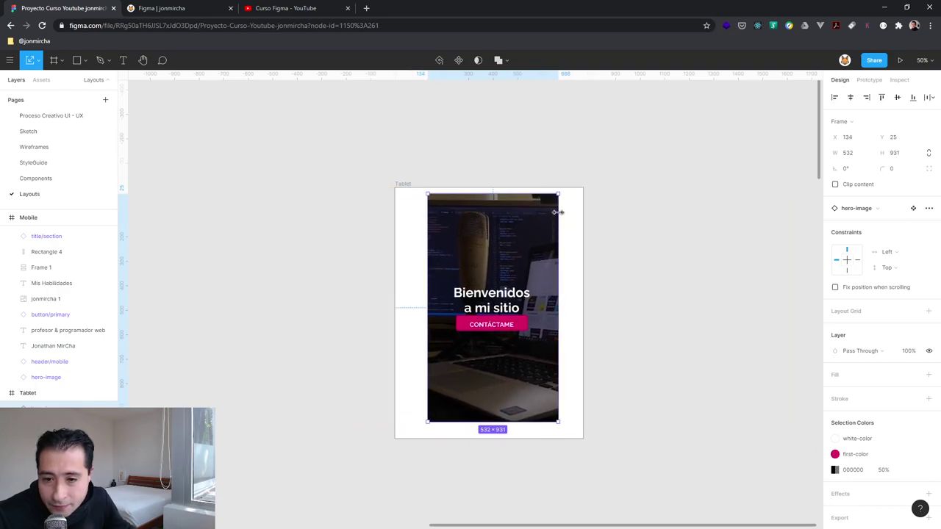
pyautogui.moveTo(562, 191); pyautogui.dragTo(566, 192)
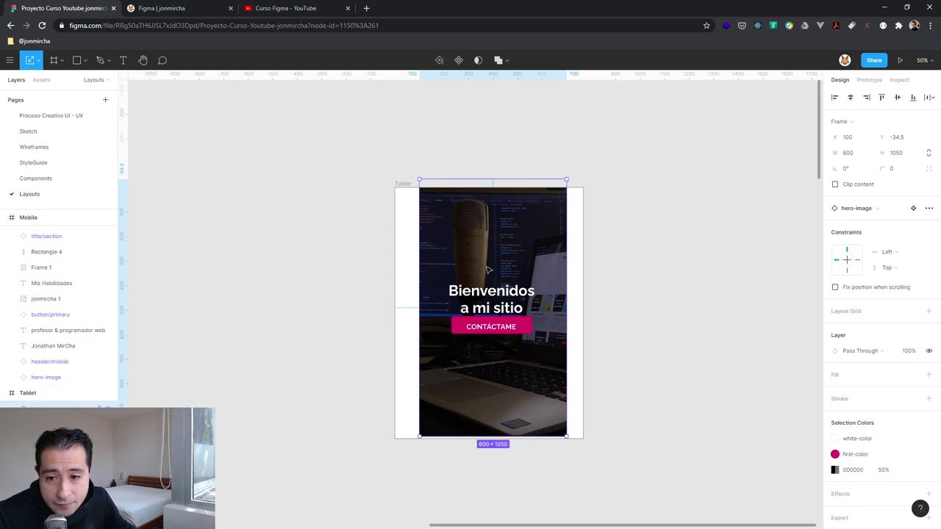
# - Reposition the hero image inside Tablet and lock its width-to-height ratio
pyautogui.moveTo(487, 270); pyautogui.dragTo(552, 237)
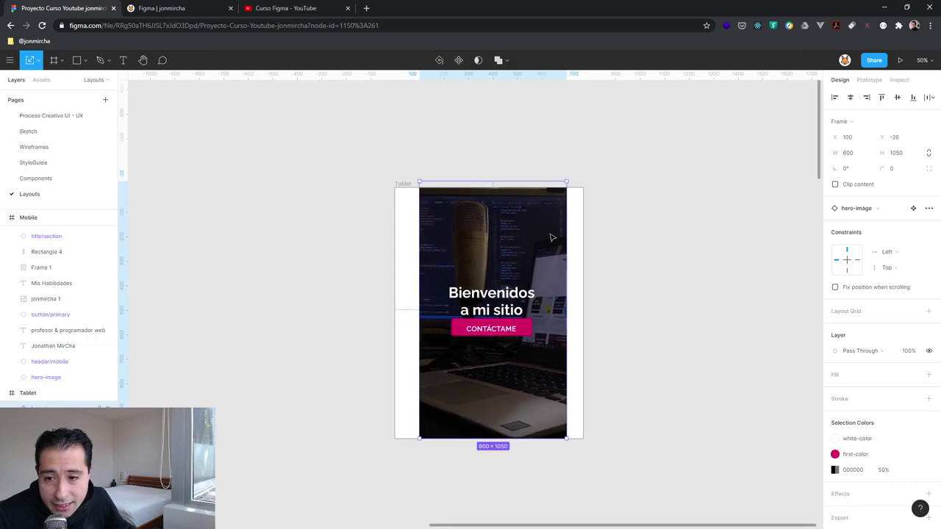
pyautogui.click(402, 185)
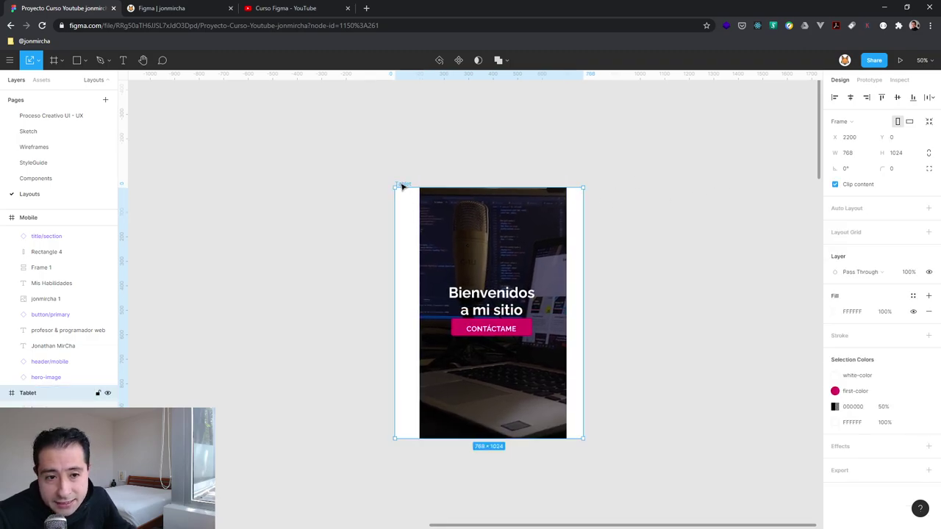
pyautogui.click(470, 221)
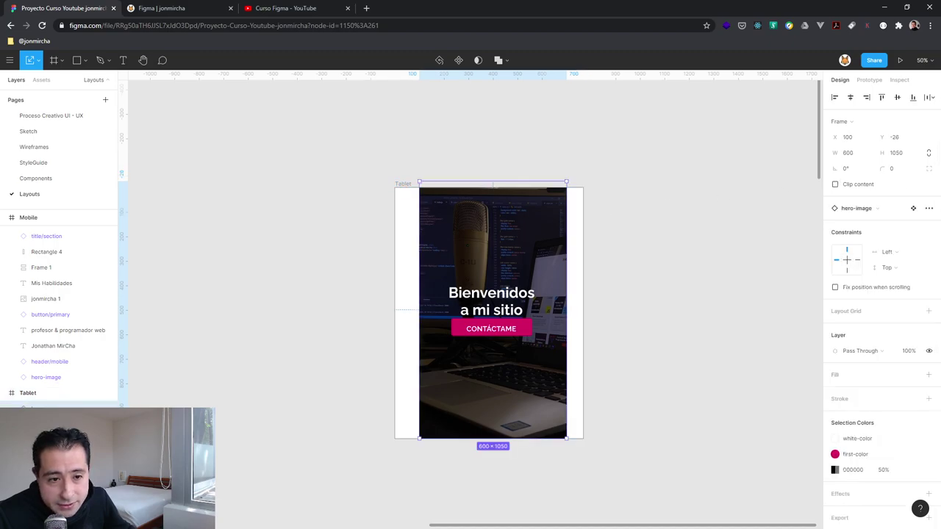
pyautogui.click(929, 154)
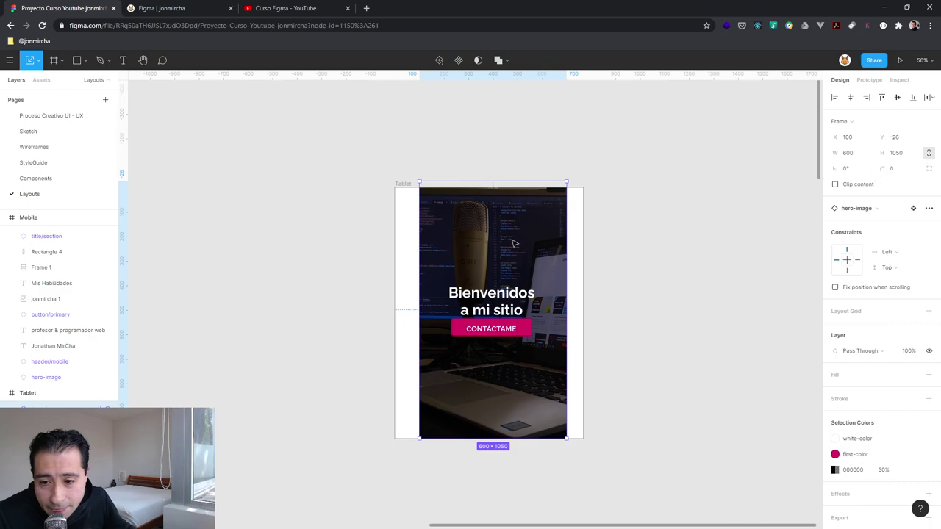
pyautogui.moveTo(492, 368); pyautogui.dragTo(493, 384)
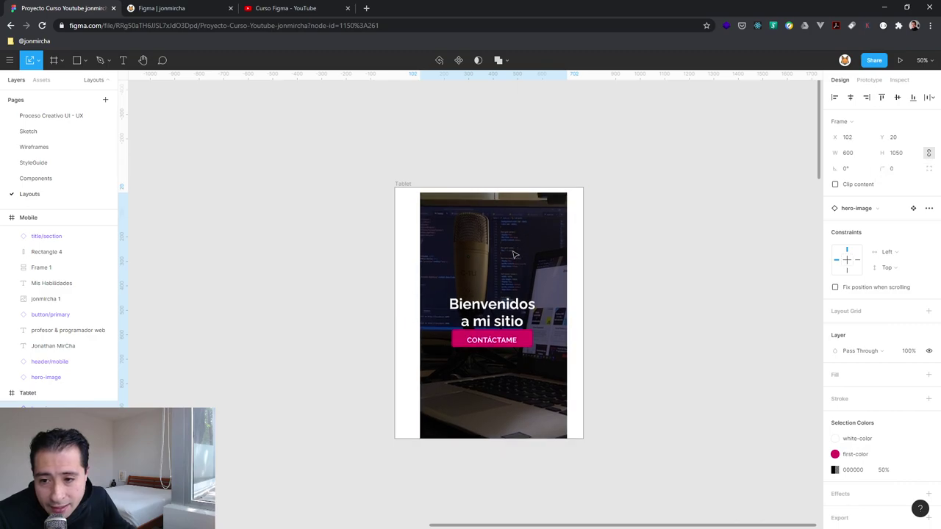
# - Set the hero image height to 1024, centred horizontally and aligned to Tablet's top
pyautogui.click(898, 154)
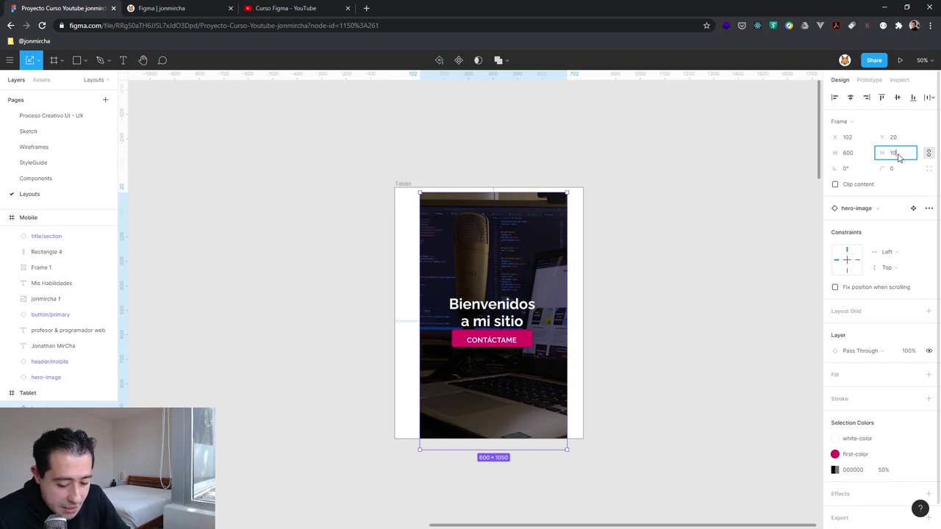
pyautogui.write('24')
pyautogui.press('Return')
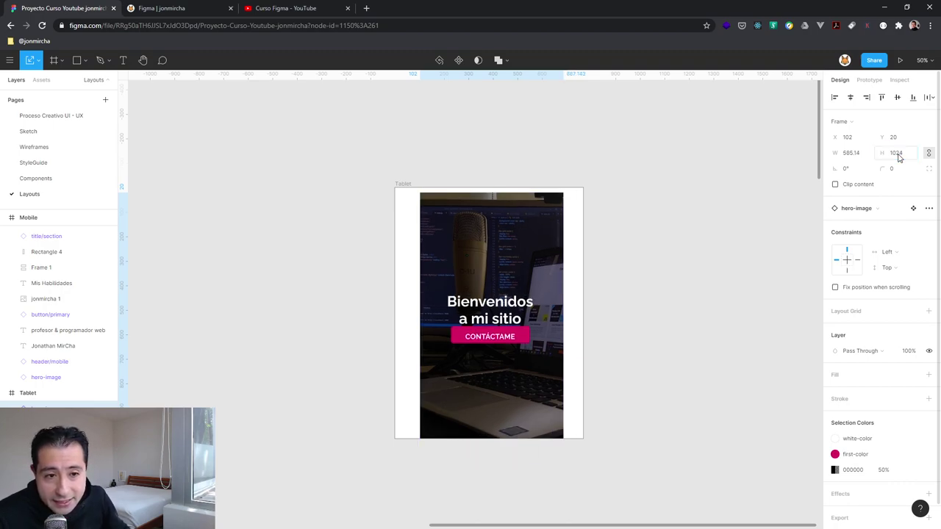
pyautogui.click(850, 97)
pyautogui.click(897, 97)
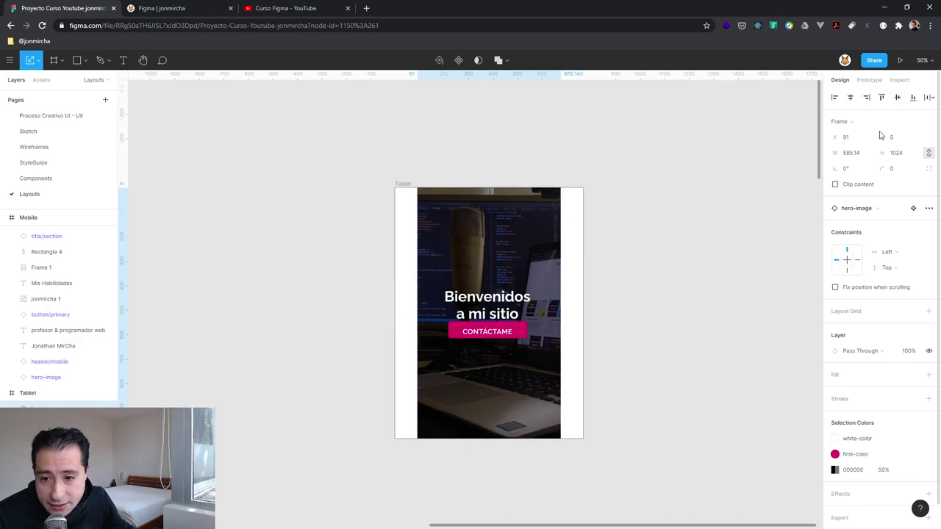
# - Reselect the hero image and drill into its inner photo layer
pyautogui.click(409, 295)
pyautogui.moveTo(546, 271); pyautogui.dragTo(542, 274)
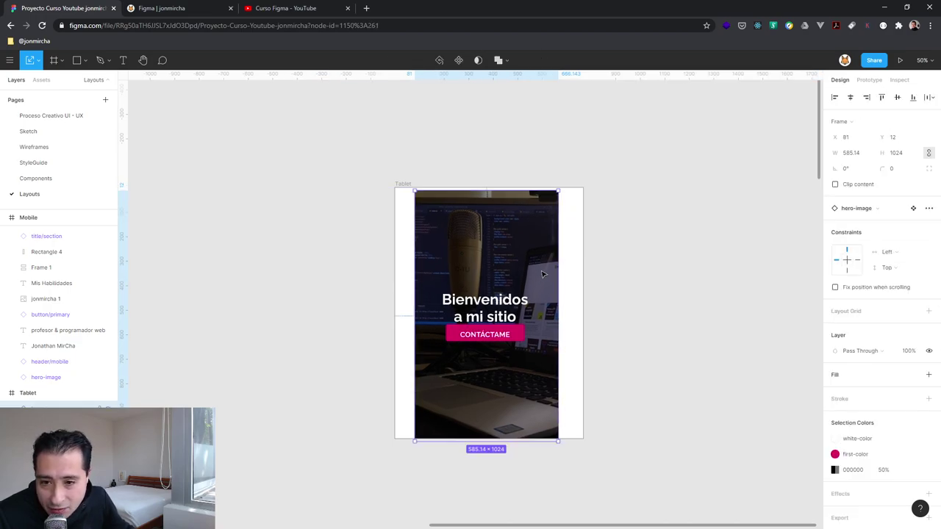
pyautogui.doubleClick(542, 275)
pyautogui.press('Escape')
pyautogui.hotkey('ctrl', 'z')
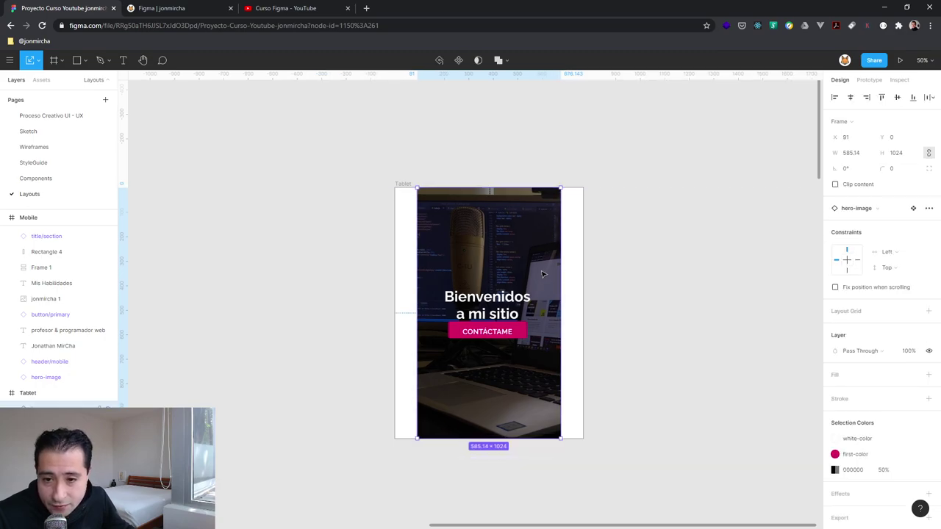
pyautogui.doubleClick(552, 214)
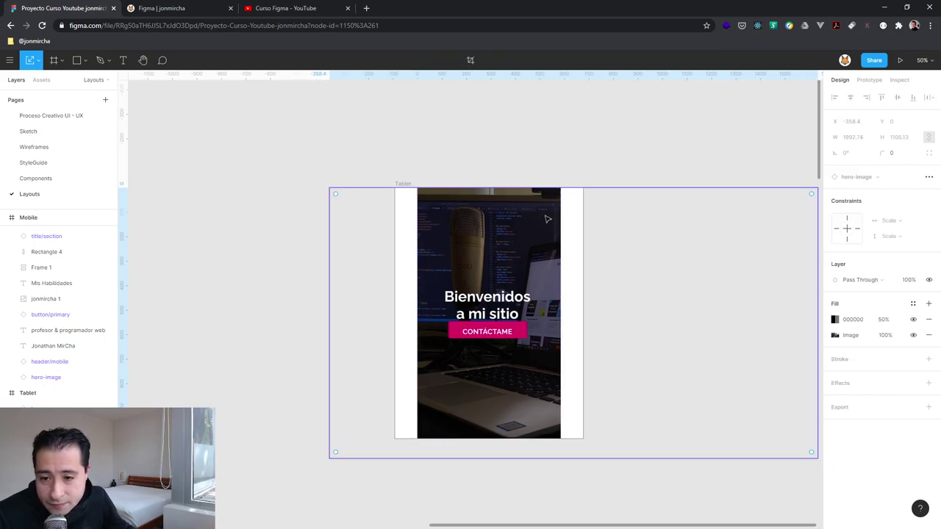
# - Switch the hero photo's image fill mode to Crop
pyautogui.doubleClick(542, 230)
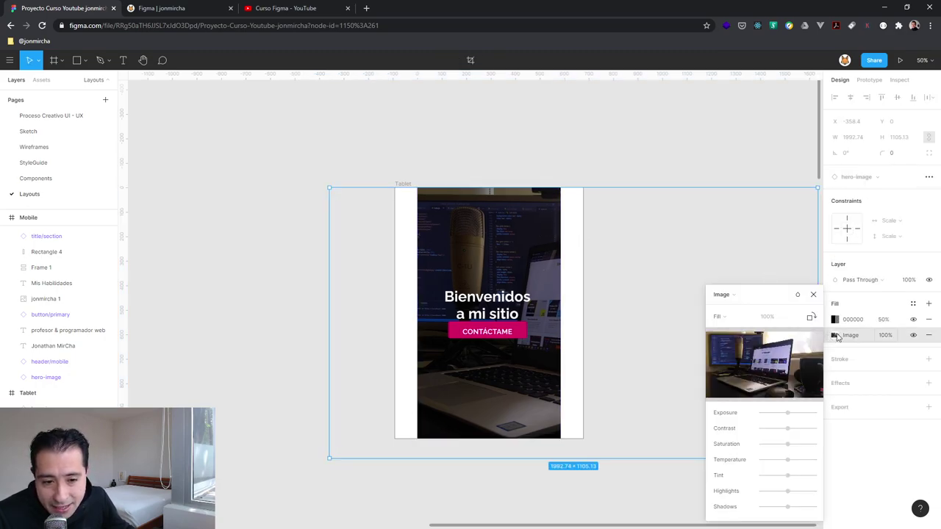
pyautogui.click(835, 336)
pyautogui.click(836, 336)
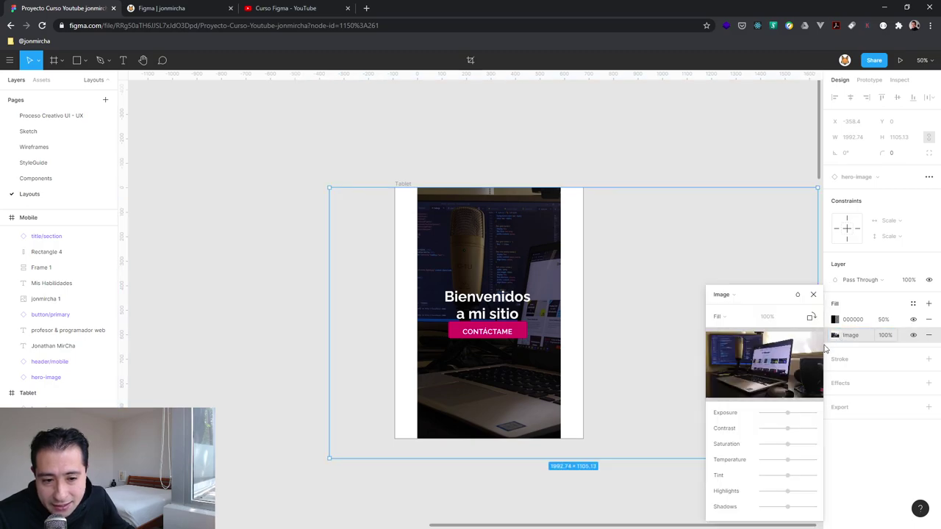
pyautogui.click(719, 316)
pyautogui.click(732, 340)
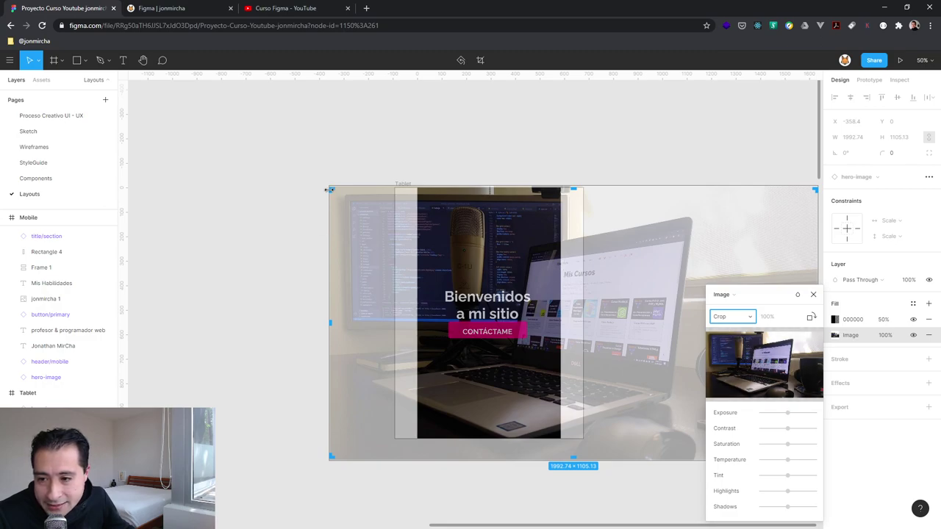
# - Trim and shift the photo within the crop so it fills the hero block
pyautogui.moveTo(331, 190)
pyautogui.mouseDown()
pyautogui.moveTo(394, 191)
pyautogui.moveTo(338, 183)
pyautogui.moveTo(399, 208)
pyautogui.mouseUp()
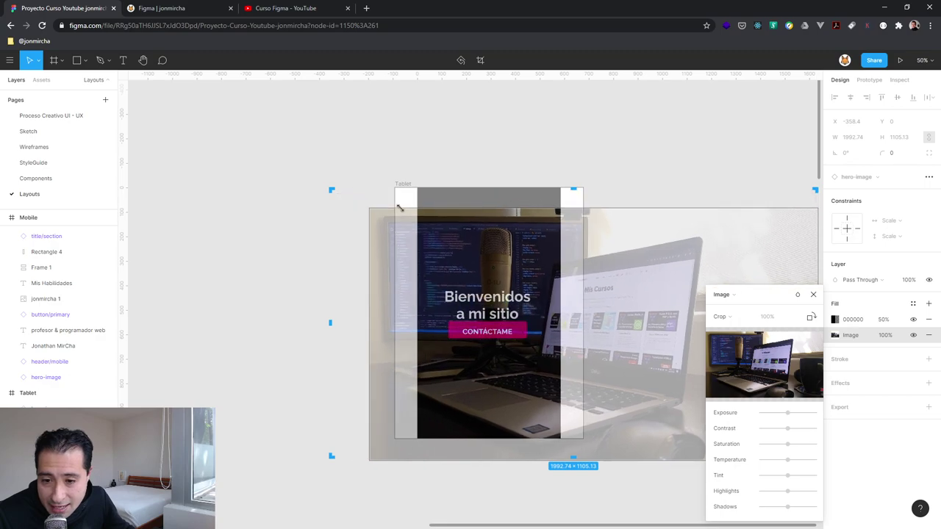
pyautogui.moveTo(506, 259); pyautogui.dragTo(395, 229)
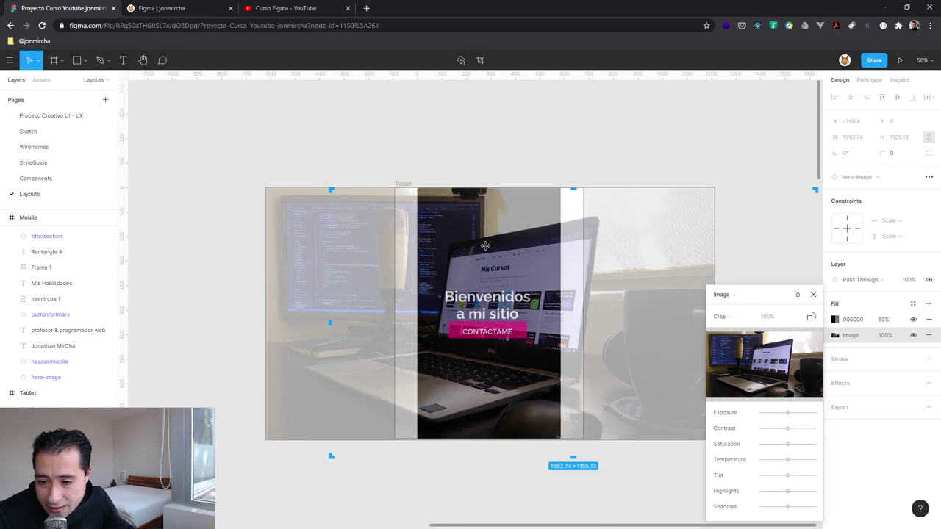
pyautogui.moveTo(485, 241); pyautogui.dragTo(528, 247)
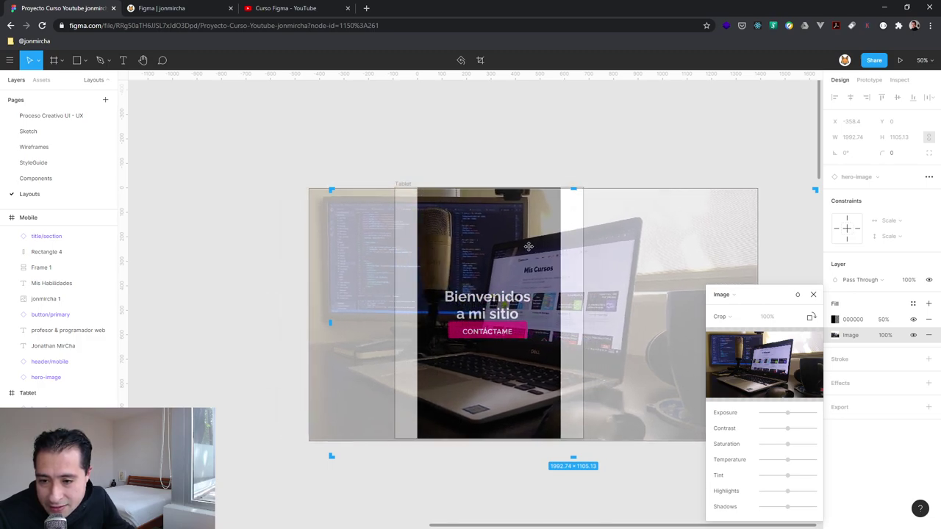
pyautogui.moveTo(529, 247); pyautogui.dragTo(529, 245)
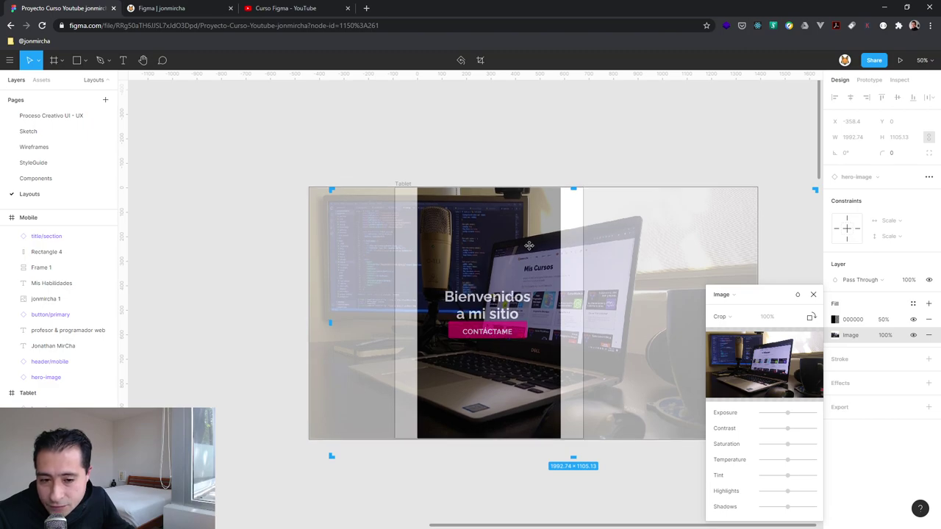
pyautogui.press('Return')
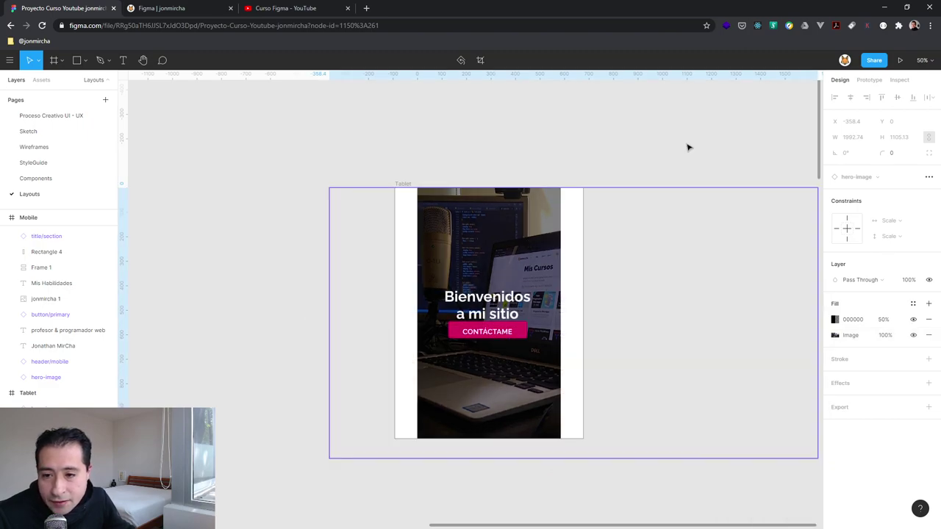
# - Reopen the hero photo's crop settings and exit, keeping the current crop
pyautogui.click(487, 247)
pyautogui.doubleClick(487, 247)
pyautogui.press('Escape')
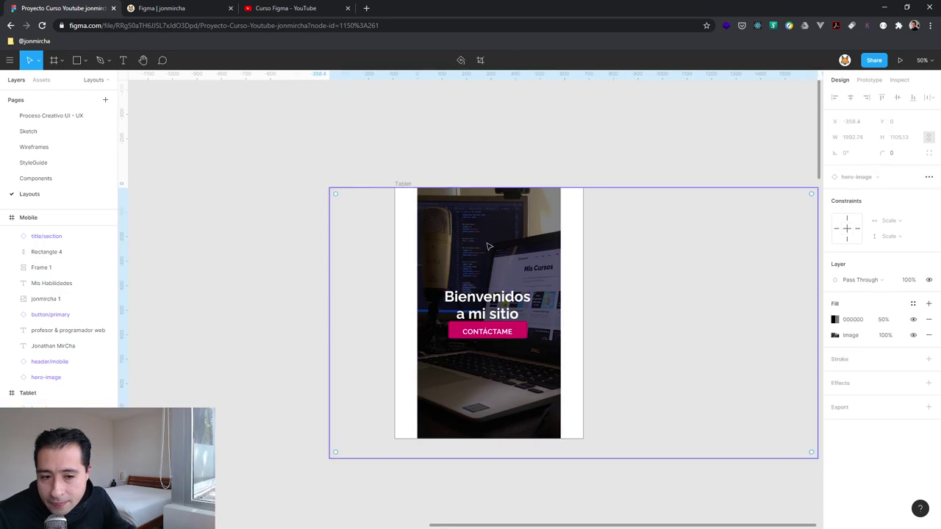
pyautogui.click(835, 335)
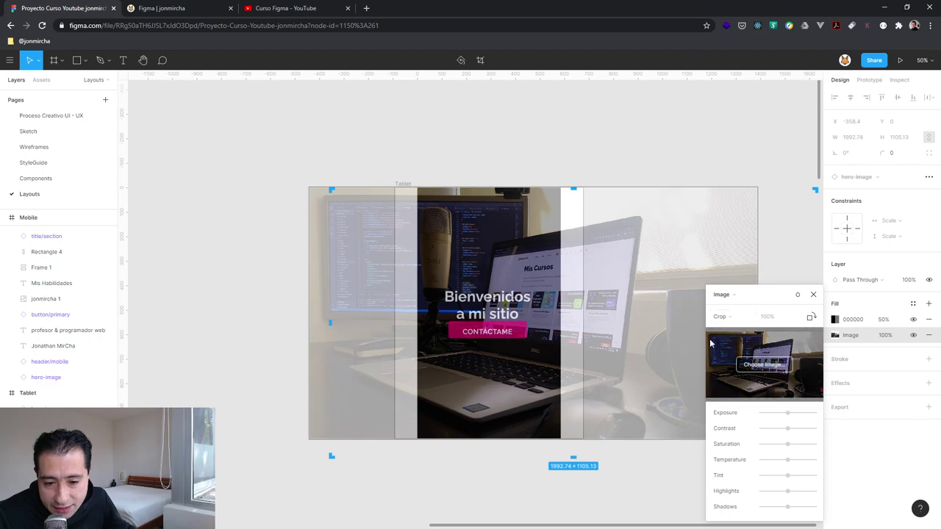
pyautogui.click(531, 263)
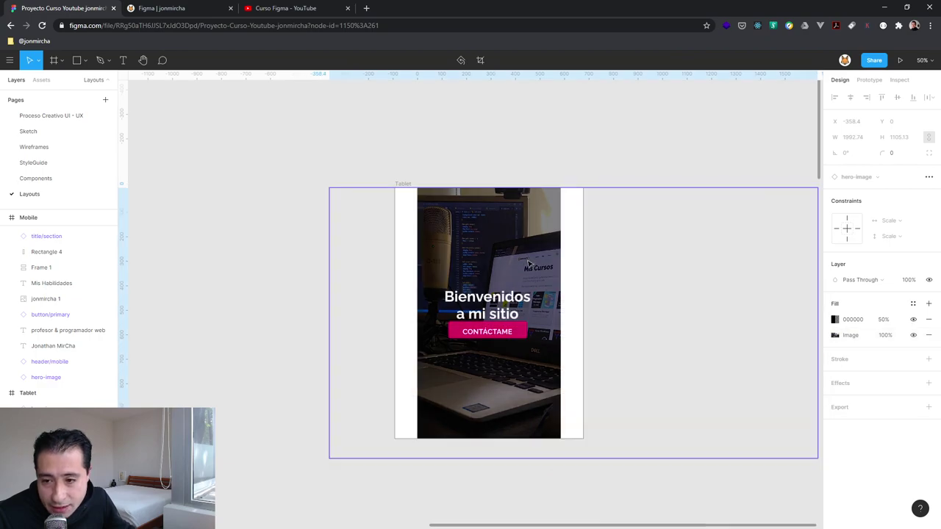
pyautogui.doubleClick(451, 234)
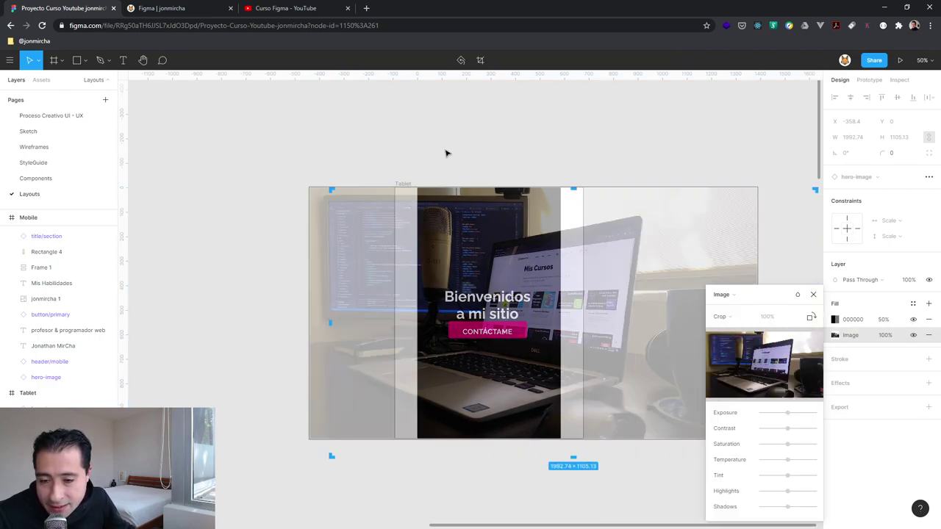
pyautogui.press('Escape')
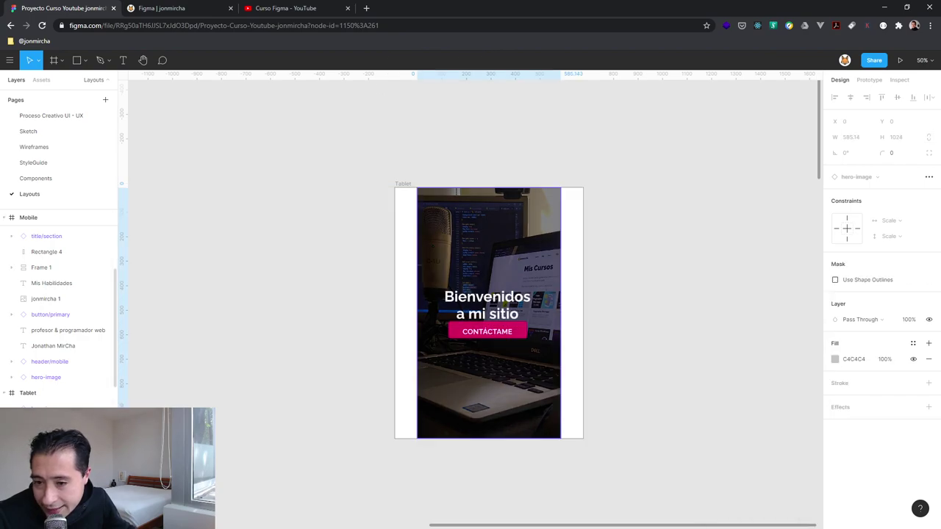
pyautogui.doubleClick(539, 230)
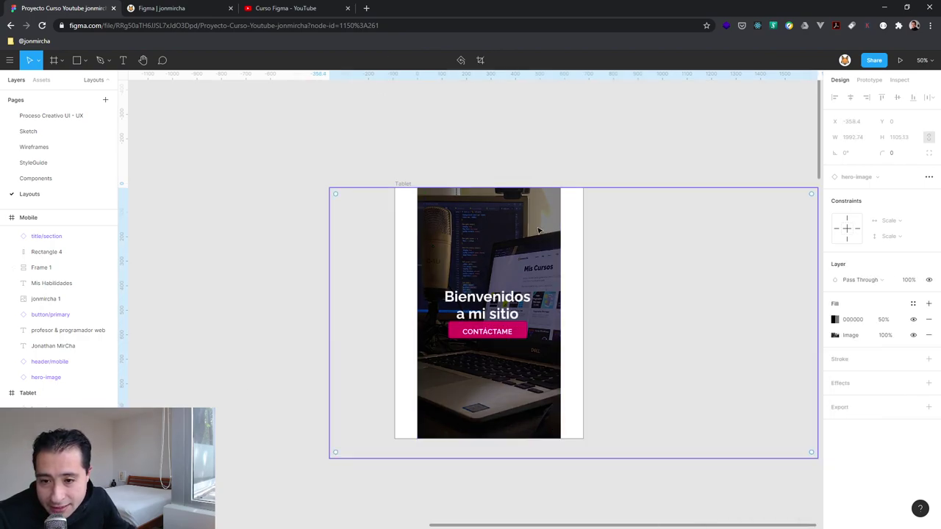
pyautogui.doubleClick(512, 231)
pyautogui.press('Escape')
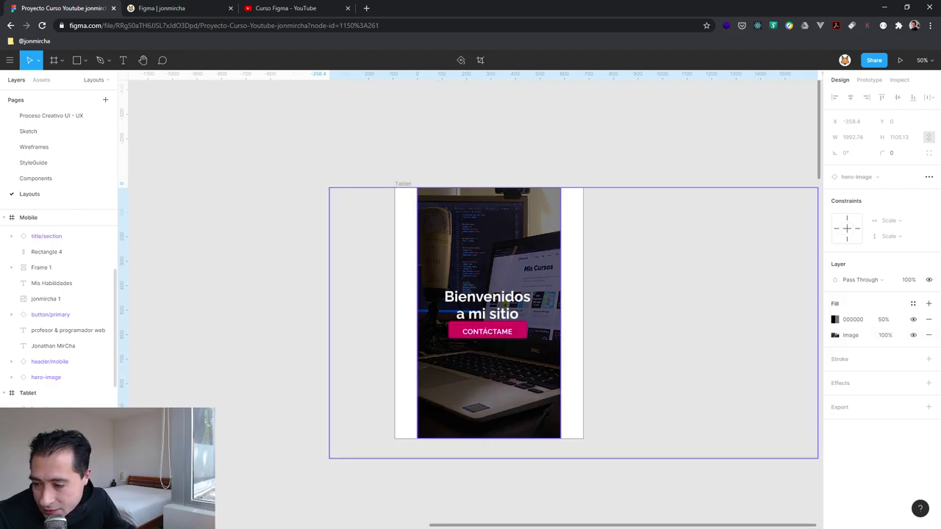
# - Select the mask, the photo, then the whole hero-image block in Tablet
pyautogui.click(478, 412)
pyautogui.click(547, 387)
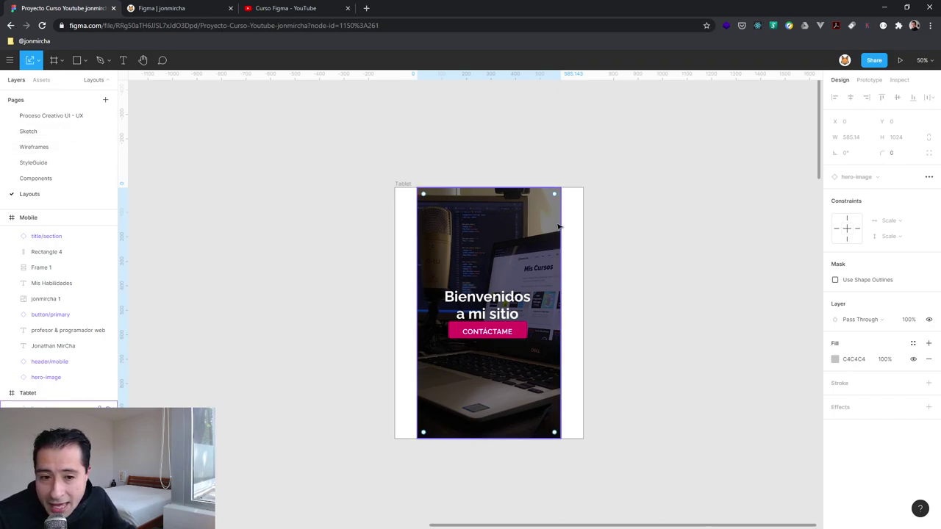
pyautogui.click(546, 249)
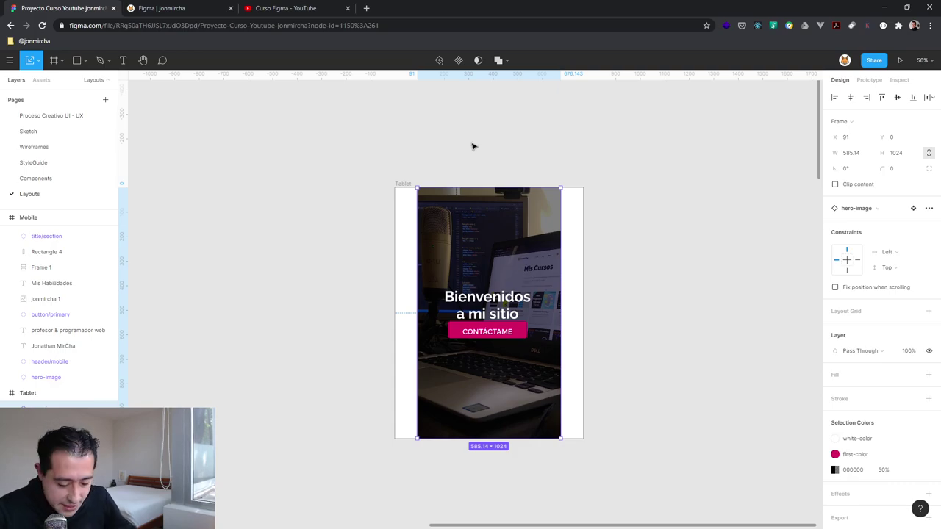
pyautogui.press('h')
pyautogui.moveTo(275, 254); pyautogui.dragTo(533, 124)
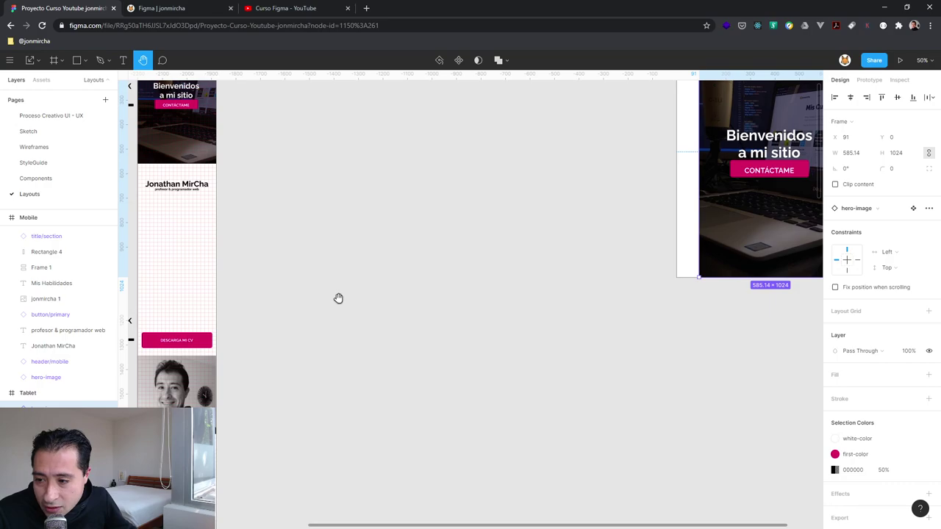
pyautogui.moveTo(339, 299); pyautogui.dragTo(434, 238)
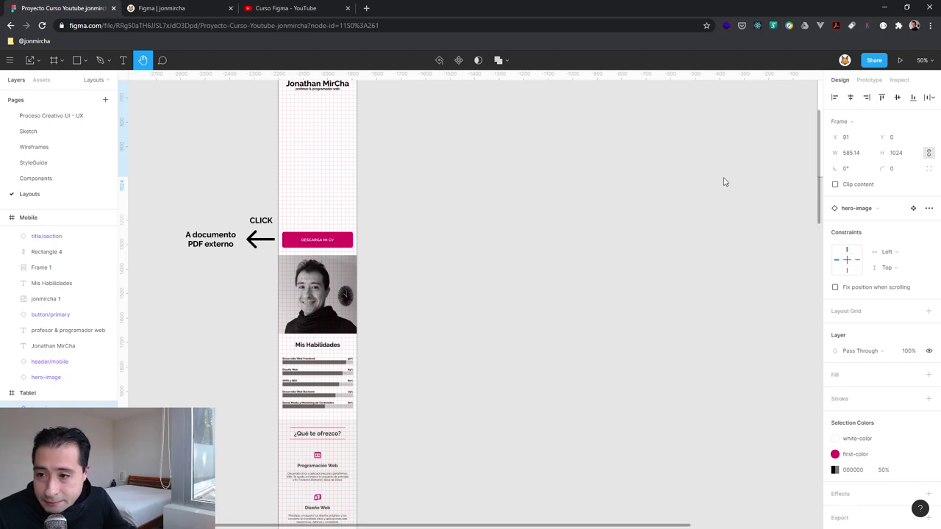
pyautogui.moveTo(689, 212); pyautogui.dragTo(444, 322)
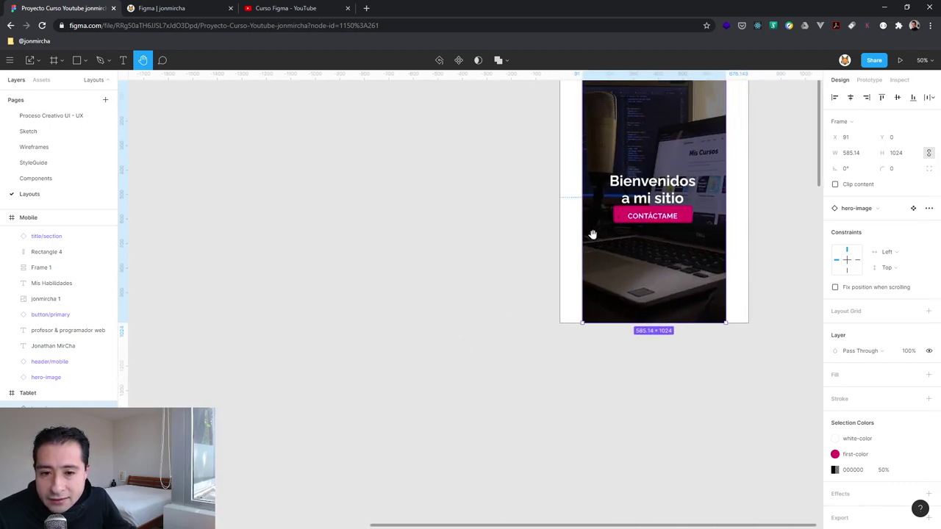
pyautogui.hscroll(-5, 544, 294)
pyautogui.scroll(-4, 544, 294)
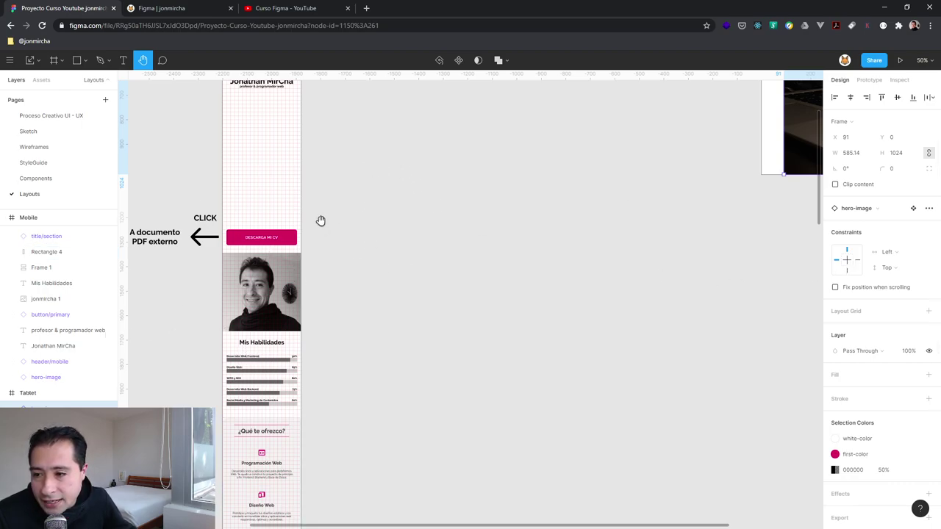
pyautogui.scroll(2, 398, 325)
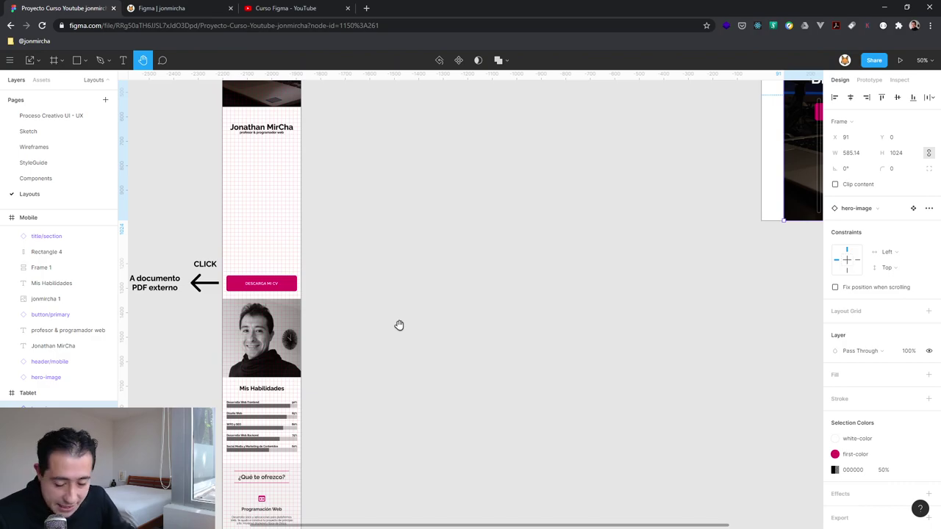
pyautogui.press('-')
pyautogui.press('-')
pyautogui.scroll(-4, 397, 331)
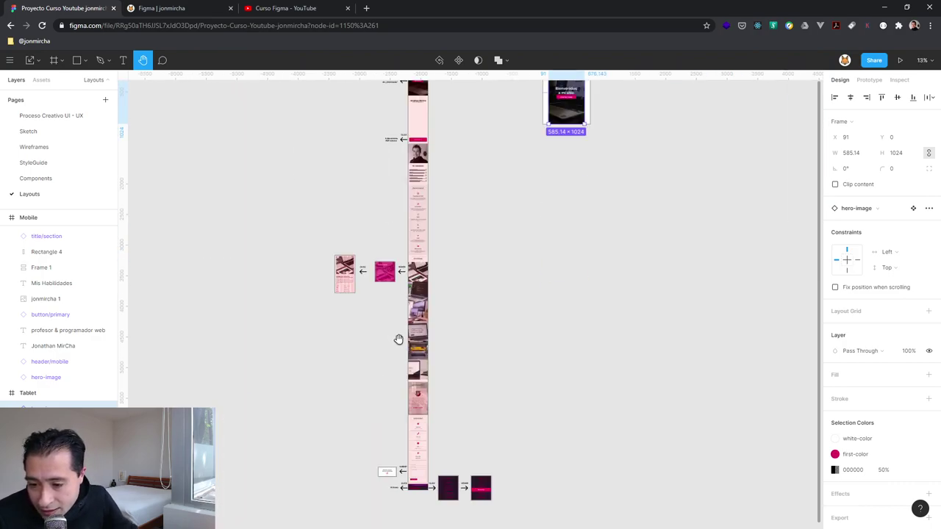
pyautogui.scroll(-5, 401, 336)
pyautogui.scroll(8, 426, 356)
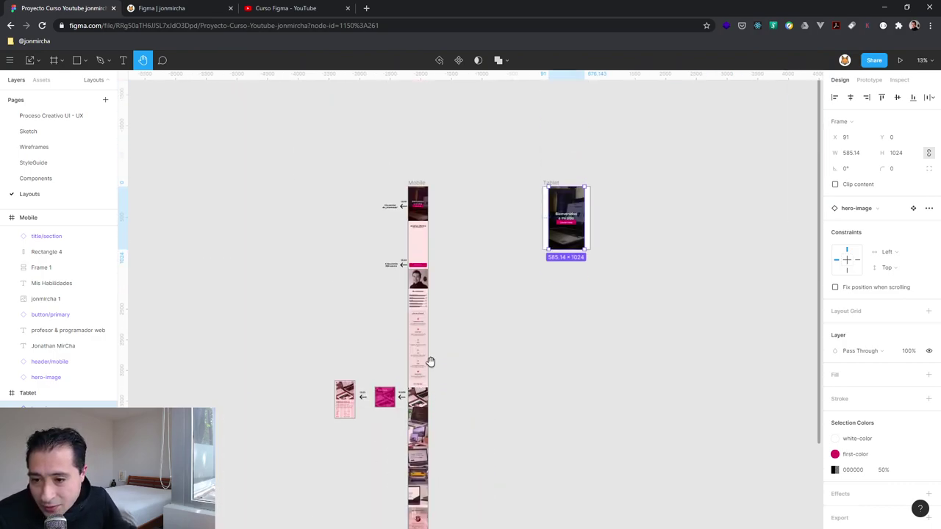
# - Select the 'Desde 2004' paragraph and move its layer into Mobile, directly under hero-image
pyautogui.press('v')
pyautogui.click(417, 252)
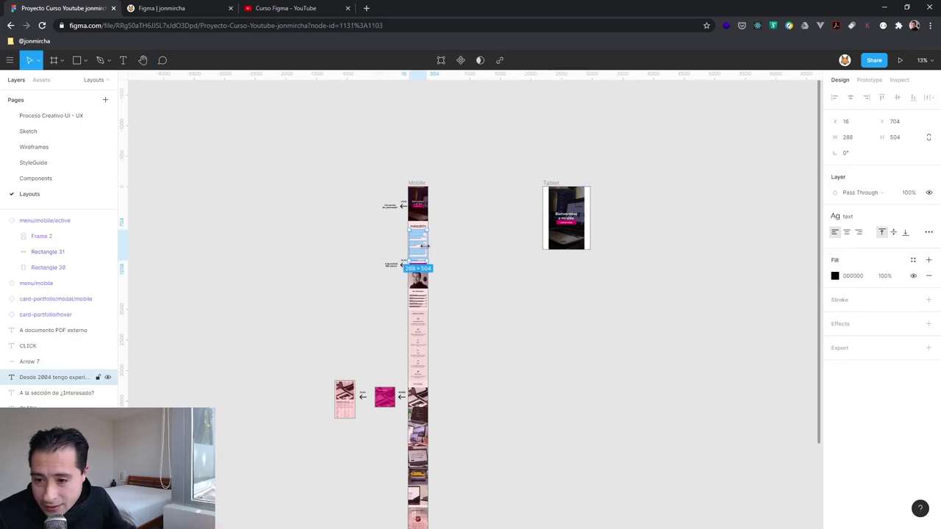
pyautogui.click(527, 273)
pyautogui.click(421, 248)
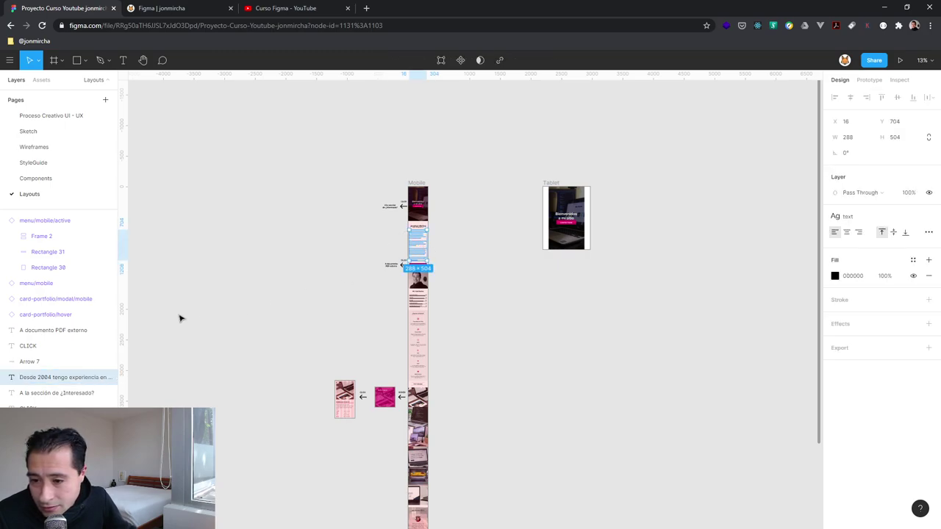
pyautogui.scroll(-3, 158, 336)
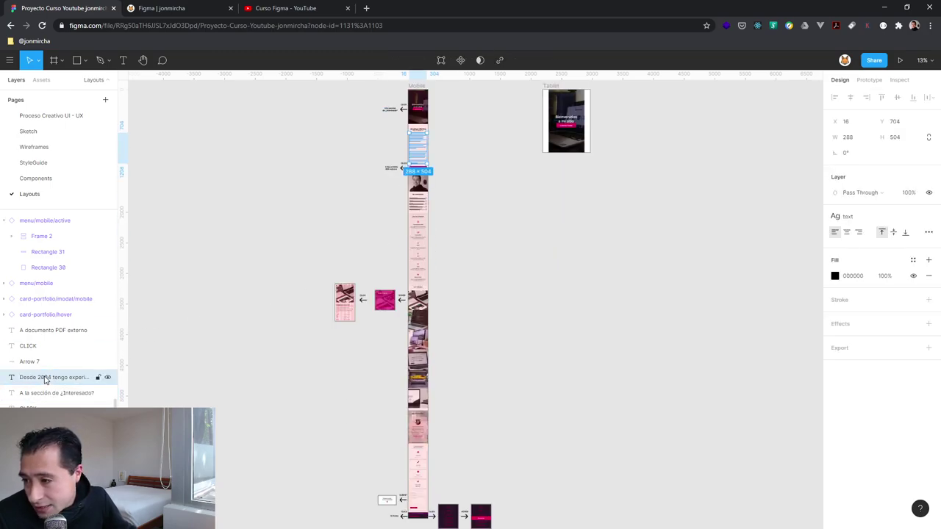
pyautogui.scroll(3, 44, 378)
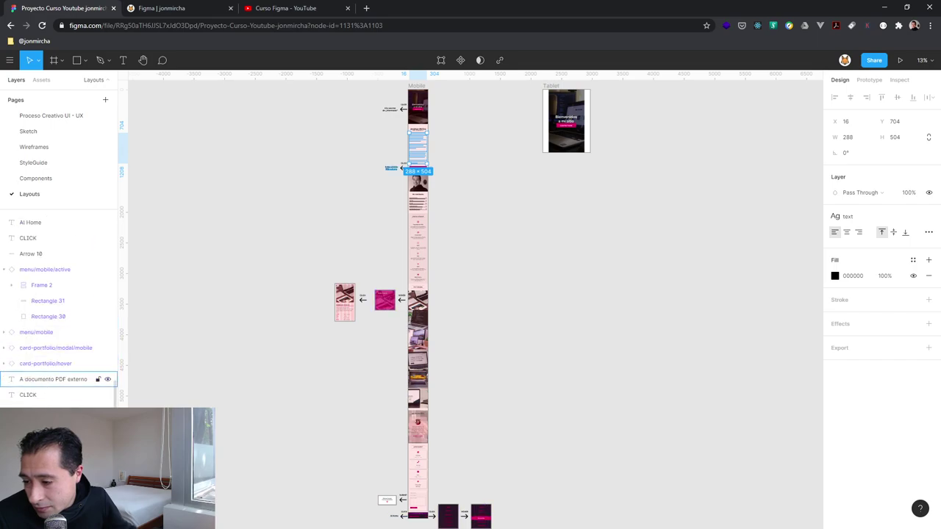
pyautogui.scroll(1, 45, 220)
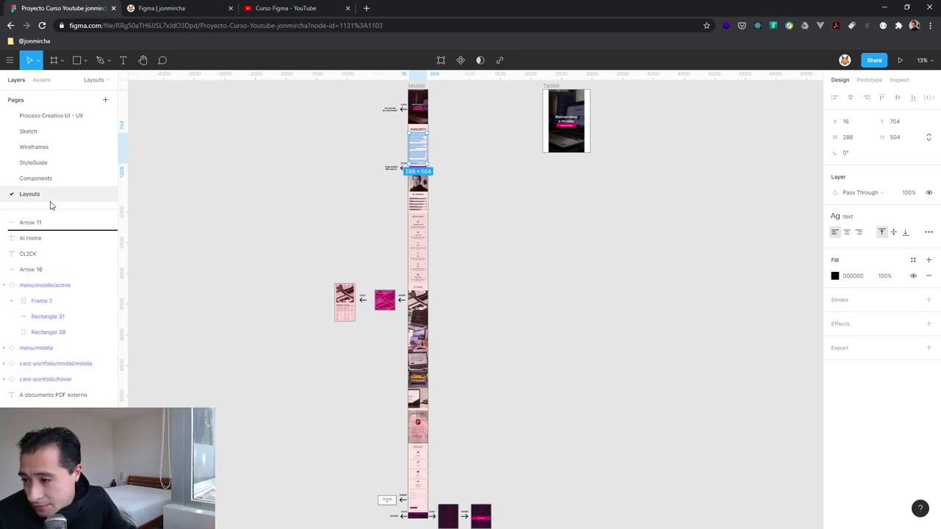
pyautogui.scroll(1, 47, 213)
pyautogui.scroll(1, 47, 210)
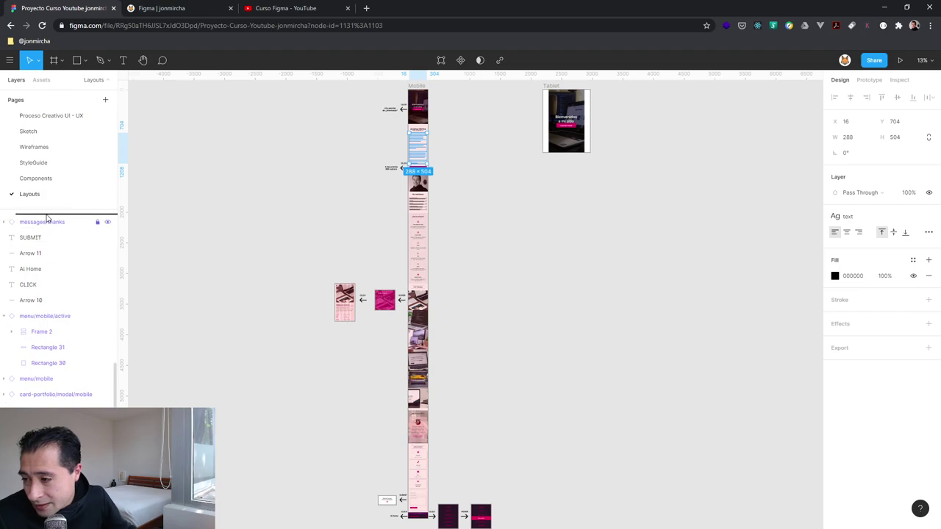
pyautogui.scroll(1, 48, 206)
pyautogui.scroll(1, 47, 206)
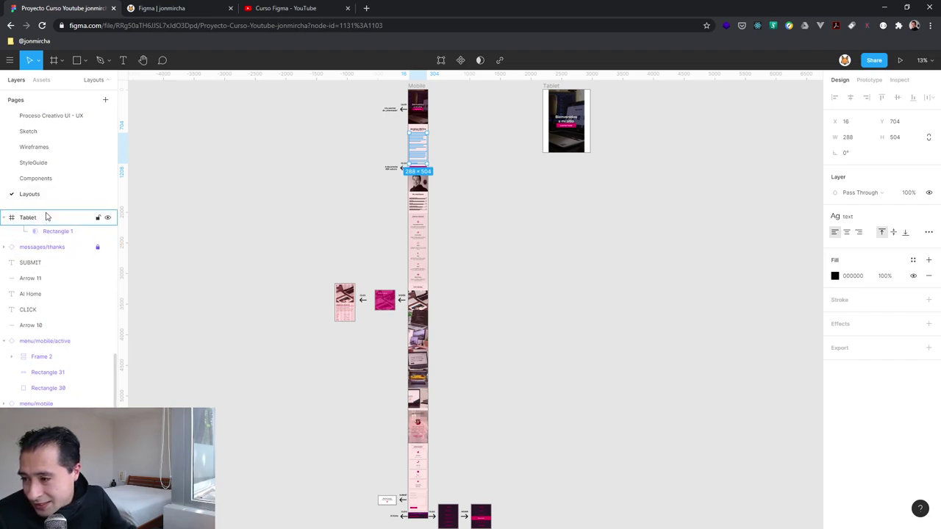
pyautogui.scroll(2, 44, 265)
pyautogui.scroll(3, 52, 308)
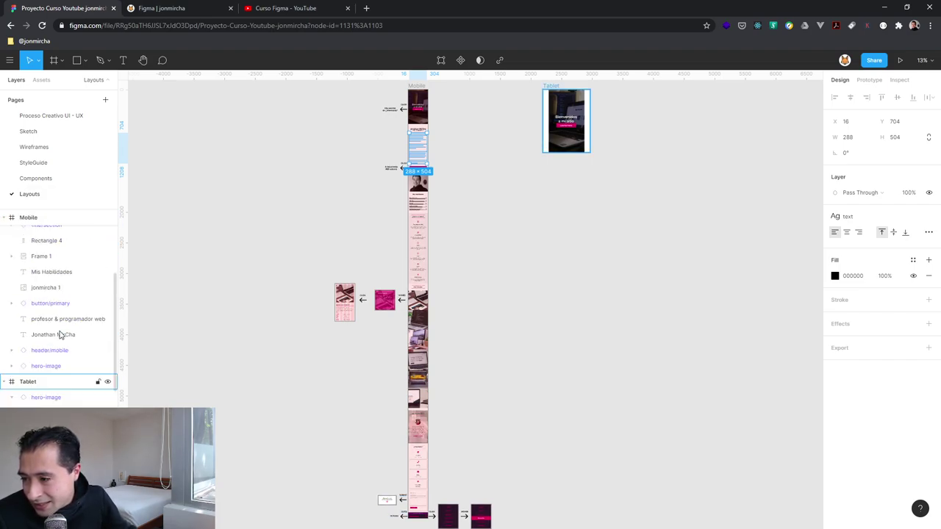
pyautogui.scroll(2, 55, 331)
pyautogui.scroll(2, 55, 336)
pyautogui.scroll(-2, 55, 338)
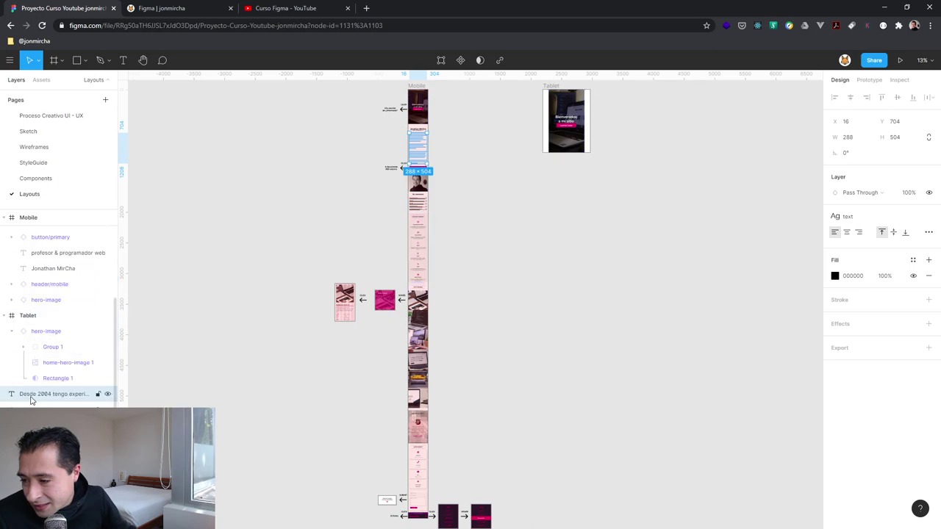
pyautogui.moveTo(22, 394); pyautogui.dragTo(44, 312)
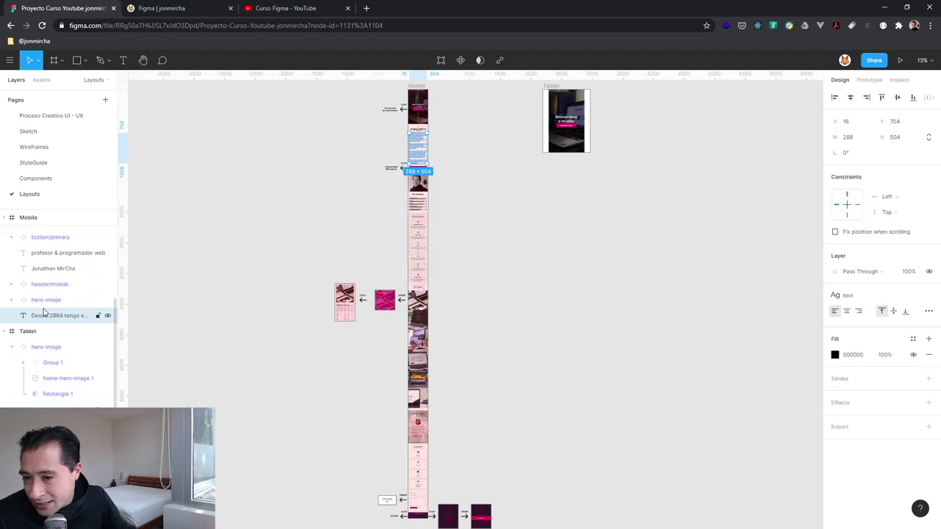
# - Check the paragraph's new position, collapse Mobile's layers, and select the Tablet hero-image
pyautogui.click(446, 160)
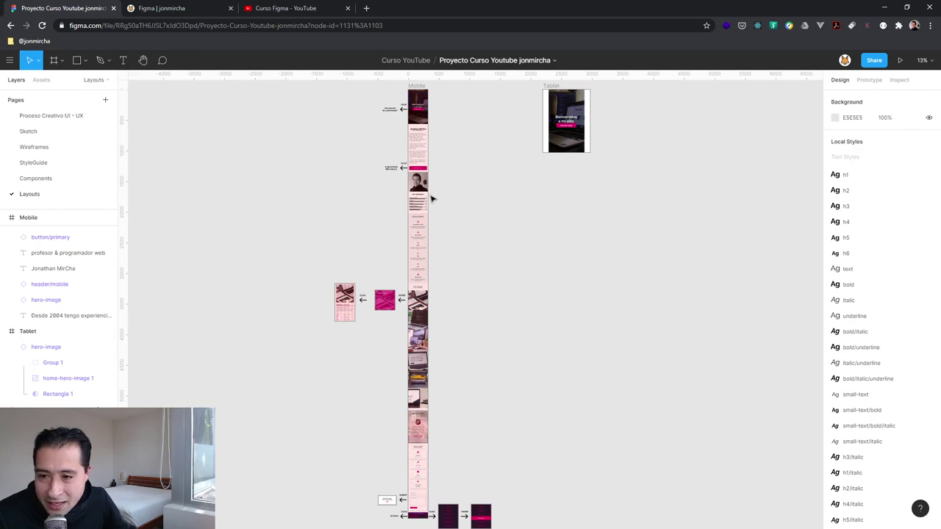
pyautogui.click(424, 503)
pyautogui.click(421, 147)
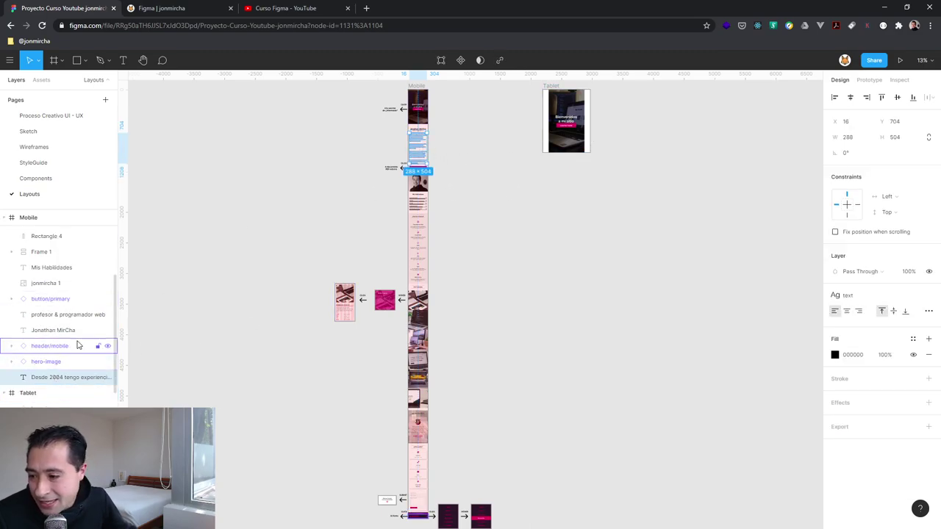
pyautogui.scroll(3, 155, 346)
pyautogui.scroll(2, 101, 325)
pyautogui.scroll(3, 101, 312)
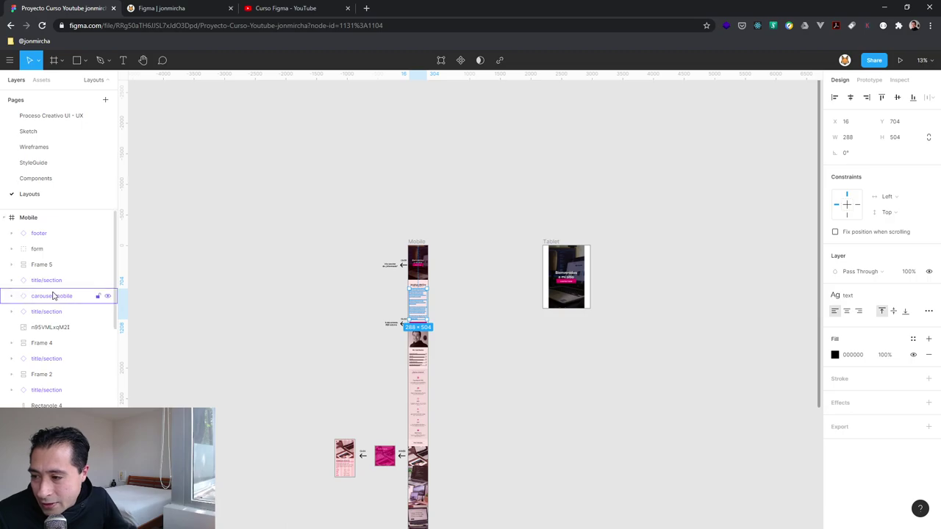
pyautogui.click(7, 218)
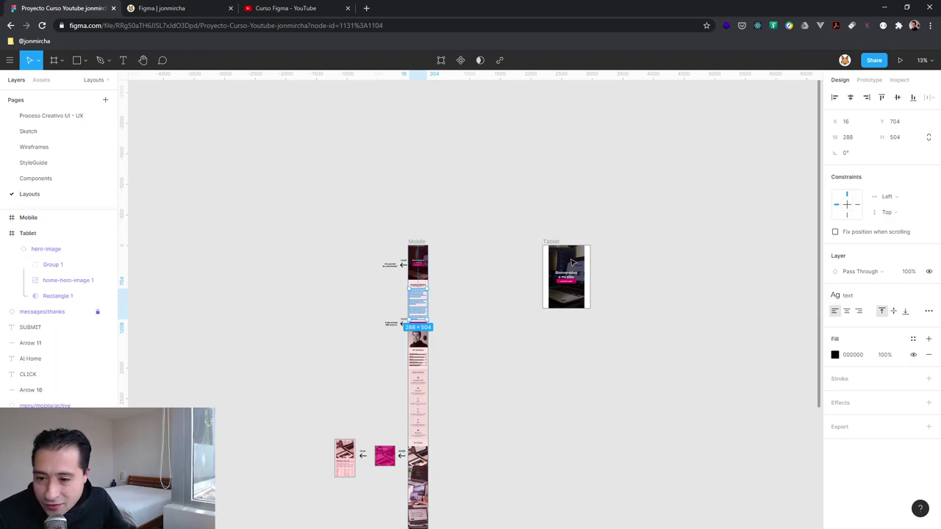
pyautogui.click(577, 259)
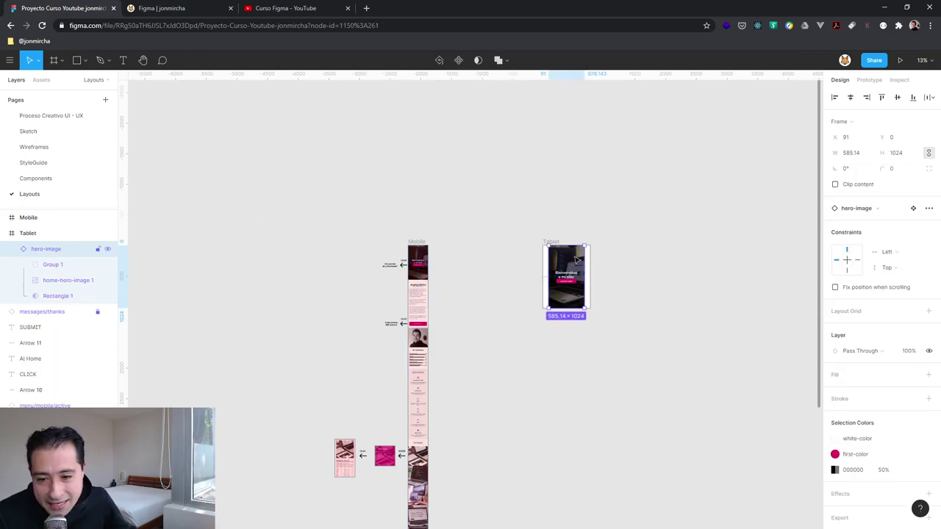
# - Detach the Tablet hero-image instance and open its 1992.74×1105.13 photo's image settings
pyautogui.hotkey('shift', '2')
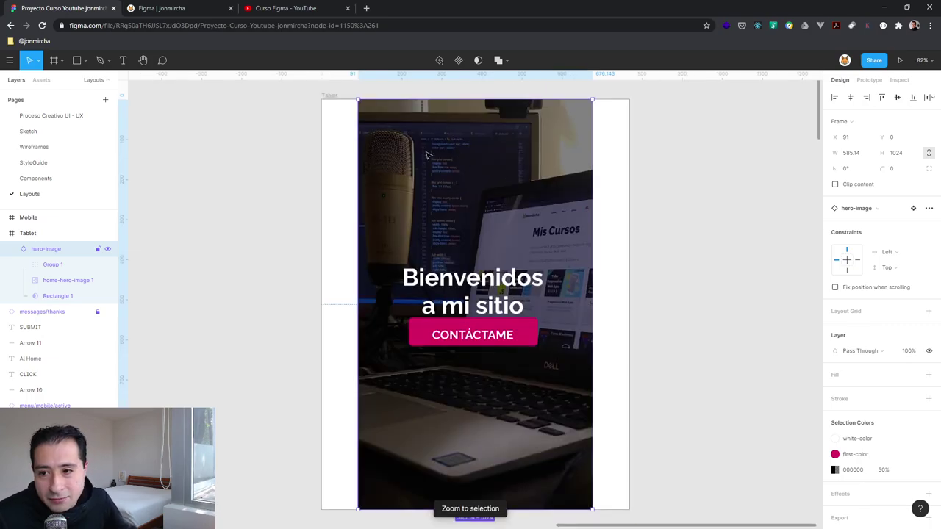
pyautogui.rightClick(520, 188)
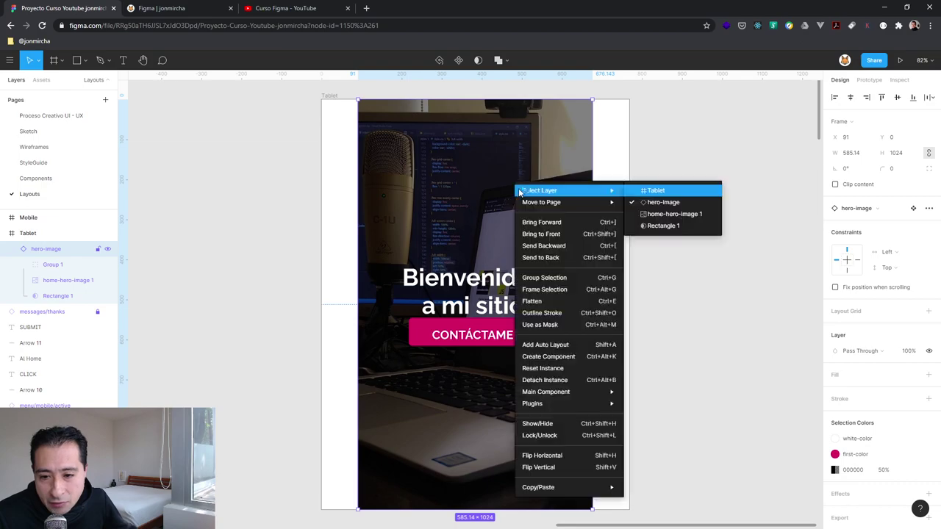
pyautogui.click(555, 380)
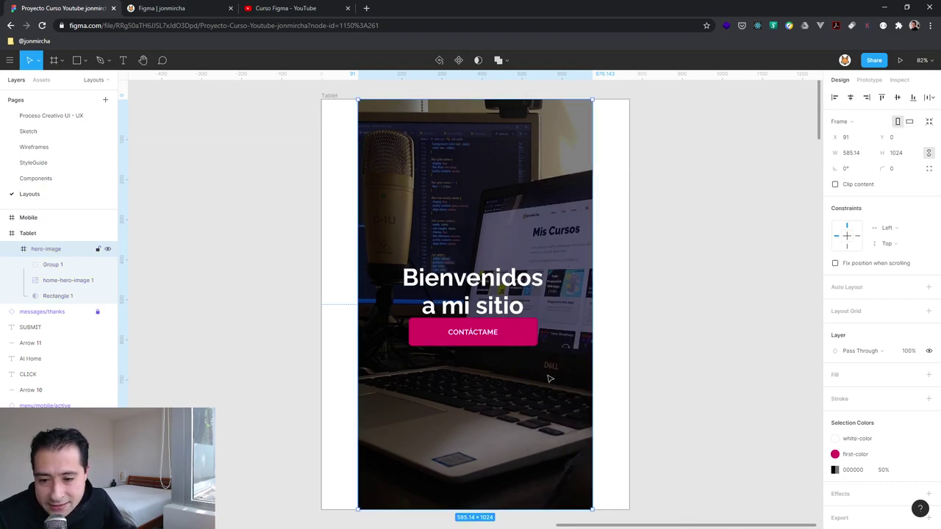
pyautogui.click(536, 239)
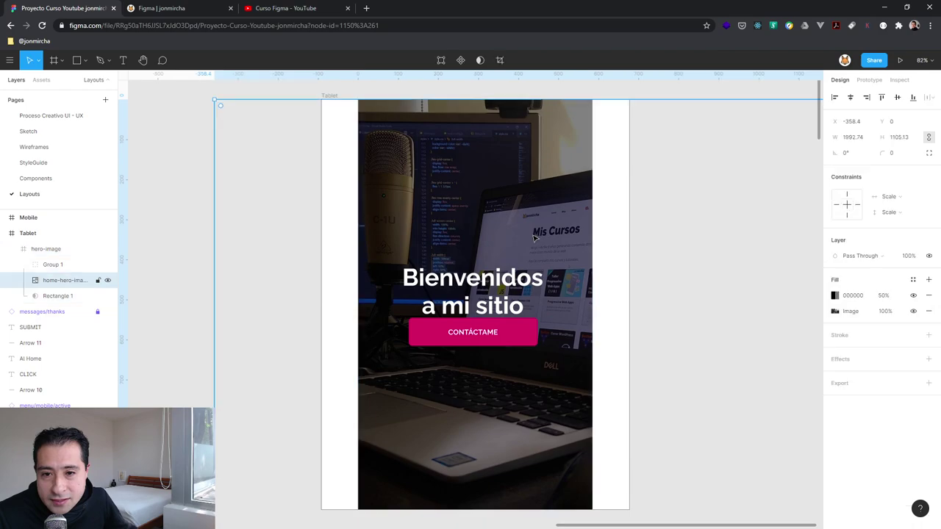
pyautogui.doubleClick(515, 111)
pyautogui.press('Escape')
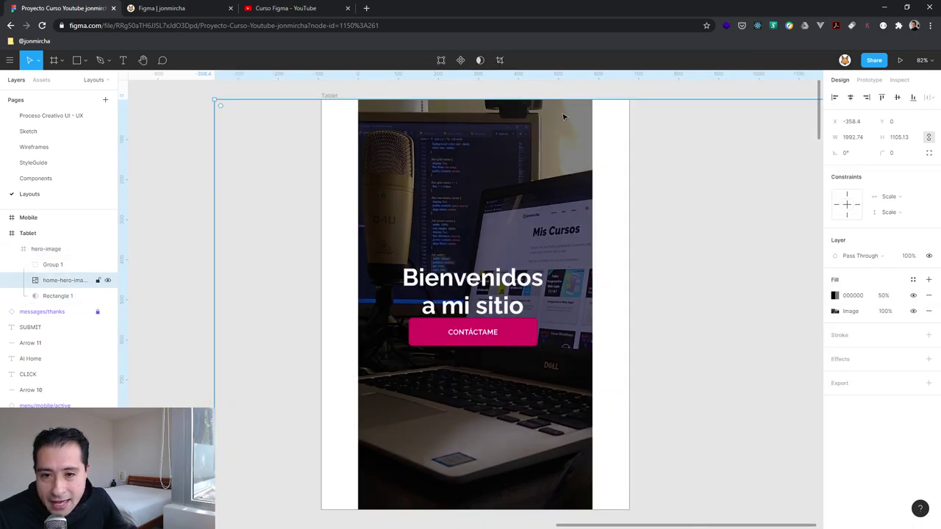
pyautogui.doubleClick(546, 129)
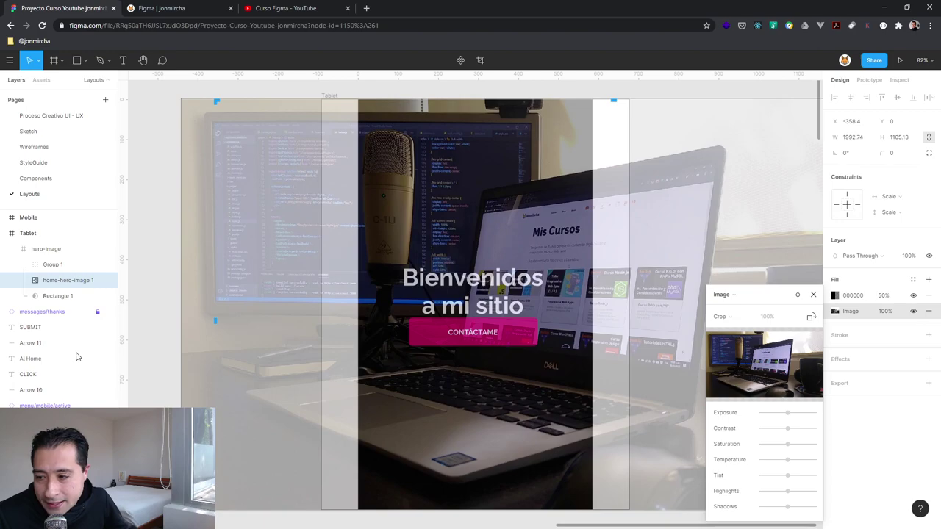
# - Resize Rectangle 1 to 768×1024 and align it to the Tablet frame
pyautogui.click(59, 296)
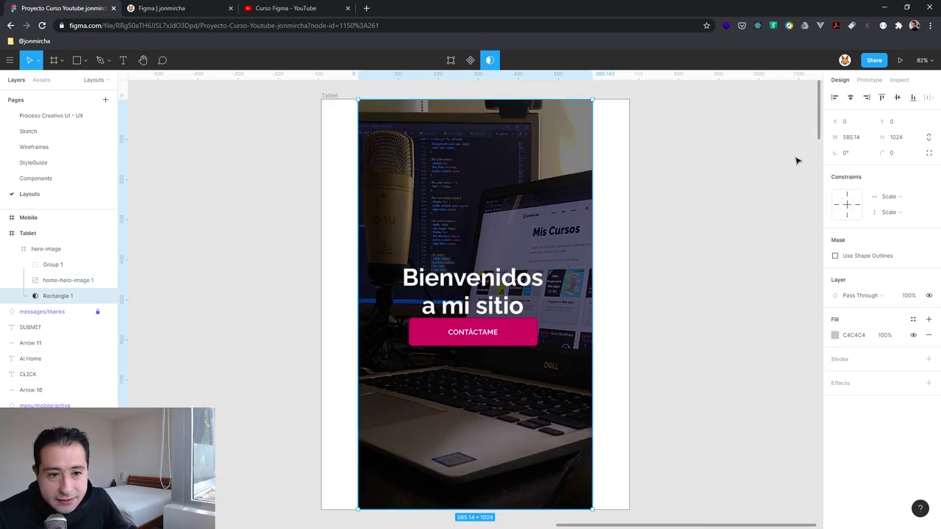
pyautogui.click(862, 142)
pyautogui.write('768')
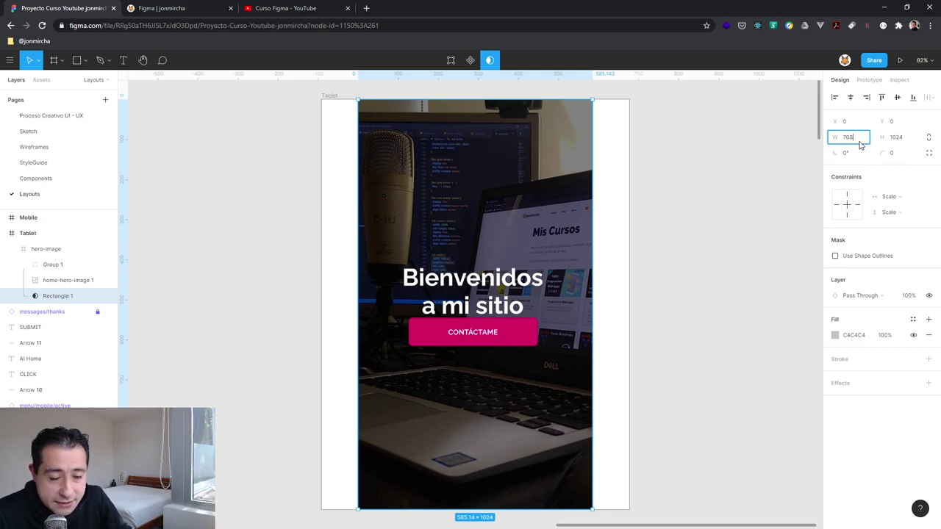
pyautogui.press('Tab')
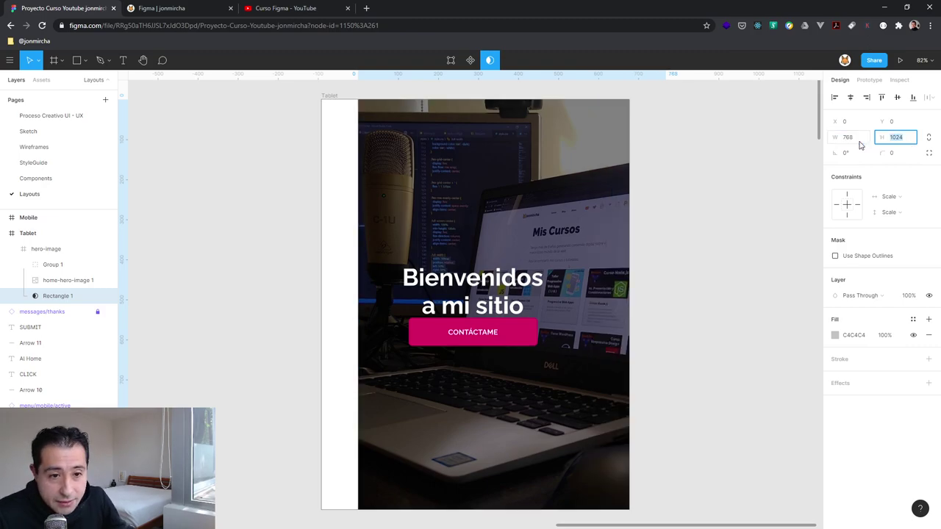
pyautogui.press('Return')
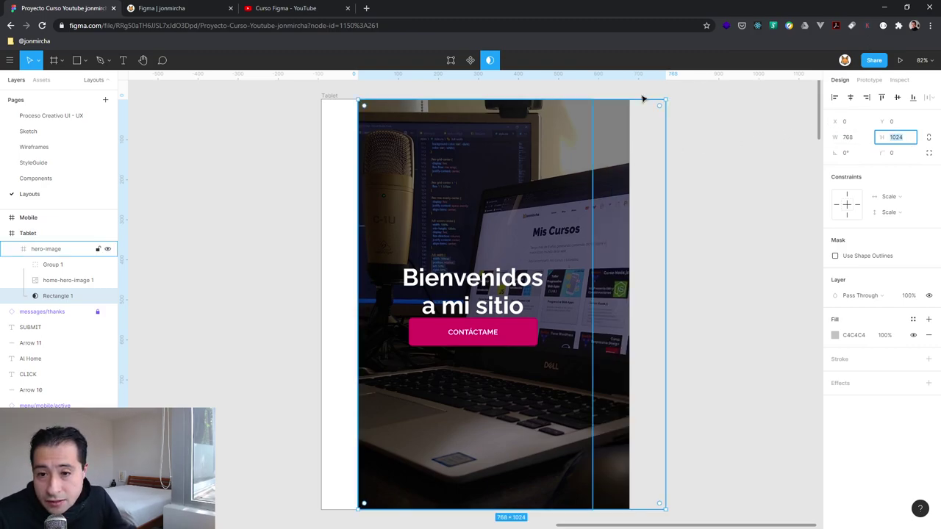
pyautogui.click(851, 99)
pyautogui.click(852, 102)
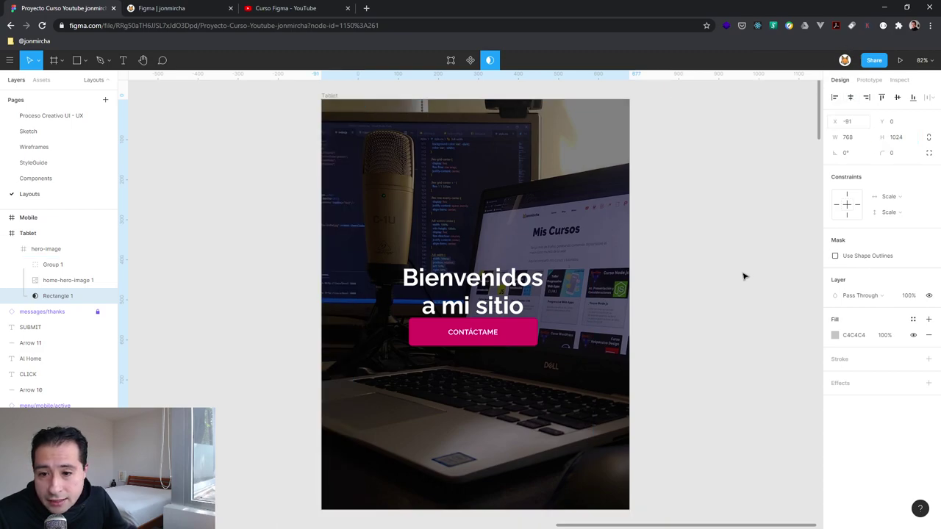
# - Deselect the rectangle, collapse the Tablet layers and zoom out over the page
pyautogui.click(722, 223)
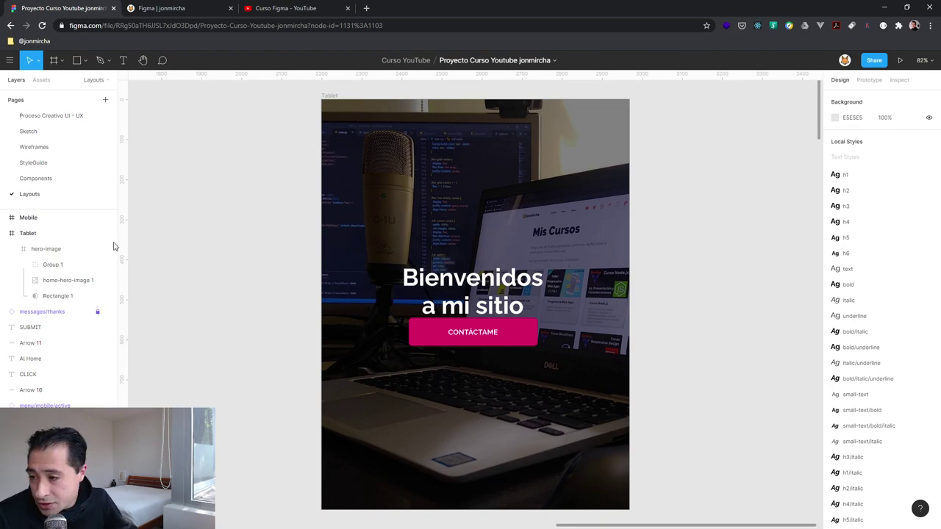
pyautogui.click(4, 233)
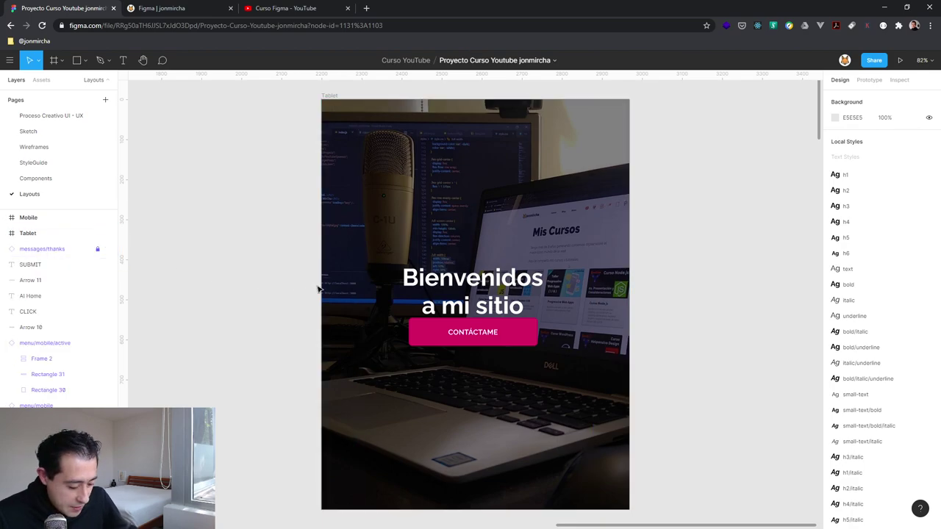
pyautogui.press('-')
pyautogui.scroll(-5, 294, 345)
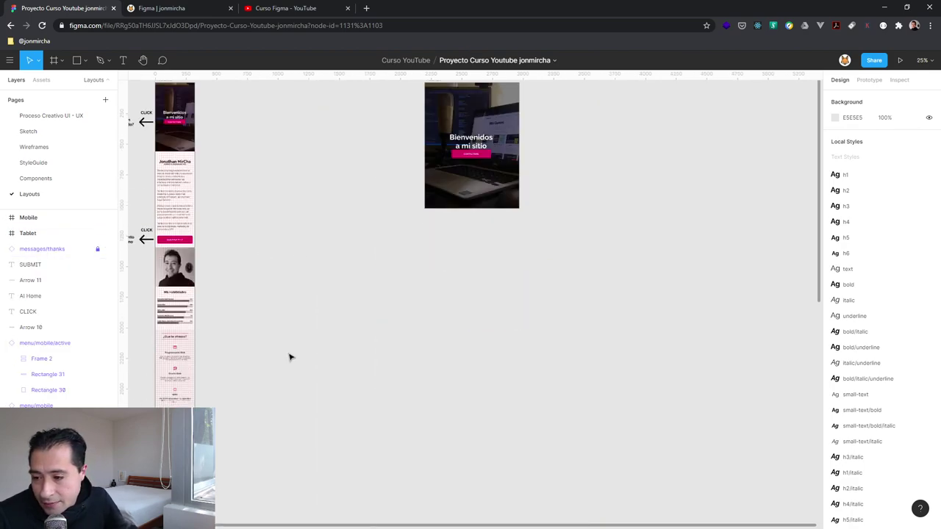
pyautogui.scroll(-5, 291, 354)
pyautogui.scroll(-5, 291, 355)
pyautogui.scroll(-3, 291, 354)
# - Pull the 320×64 header/mobile bar out of Mobile, cut it, and target the Tablet hero-image
pyautogui.click(181, 385)
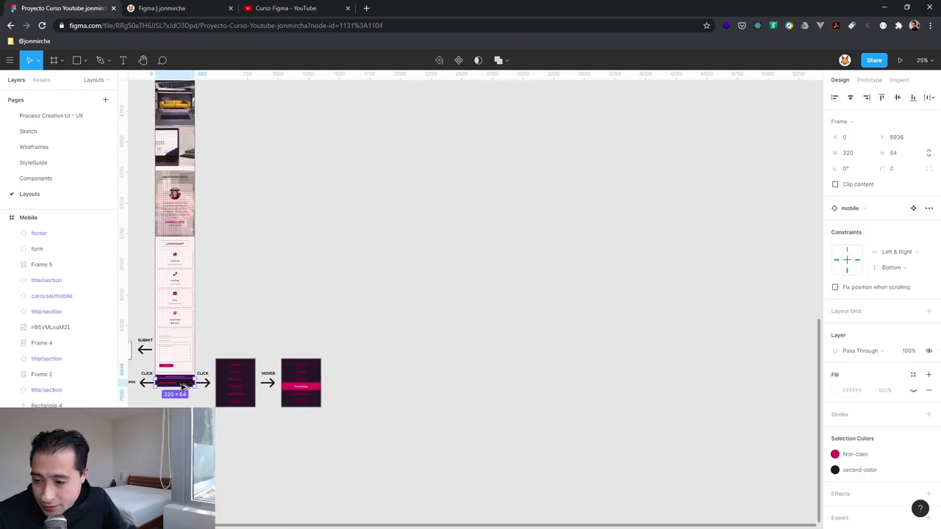
pyautogui.moveTo(179, 387); pyautogui.dragTo(421, 125)
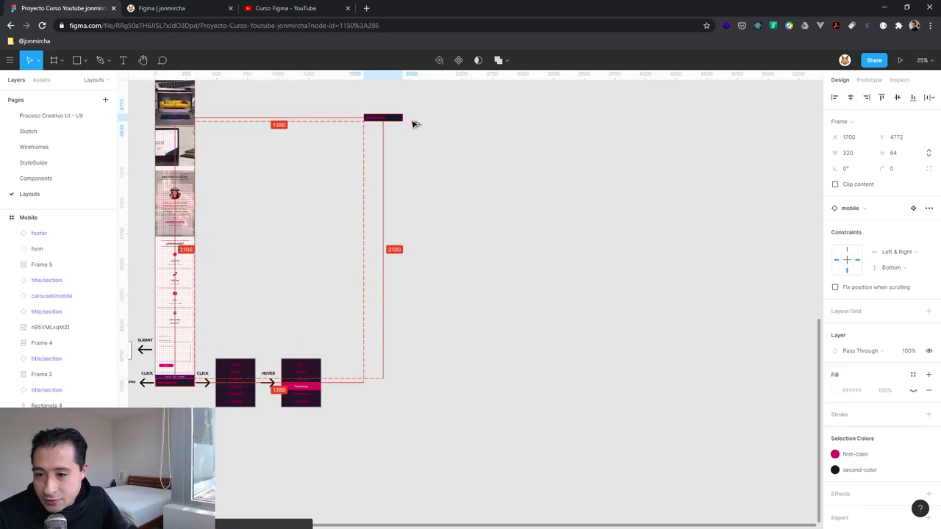
pyautogui.scroll(3, 396, 298)
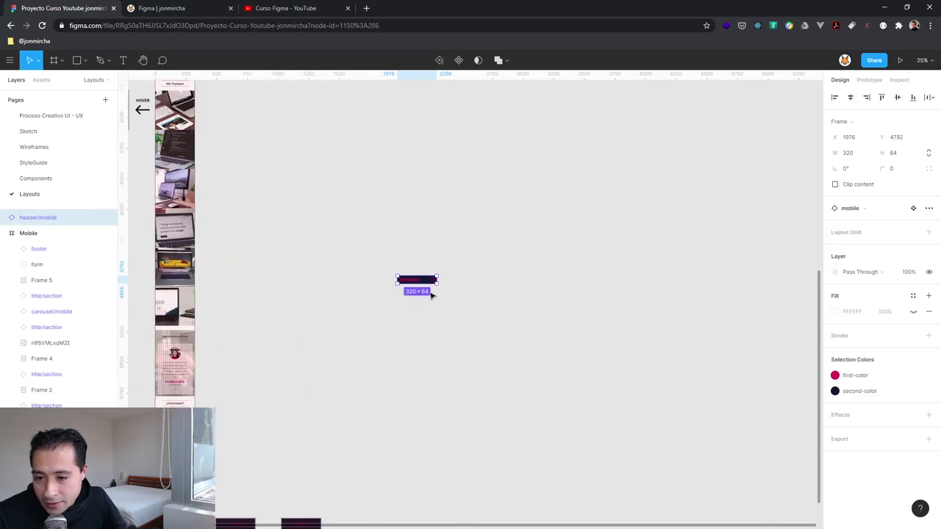
pyautogui.moveTo(426, 281); pyautogui.dragTo(434, 174)
pyautogui.press('Delete')
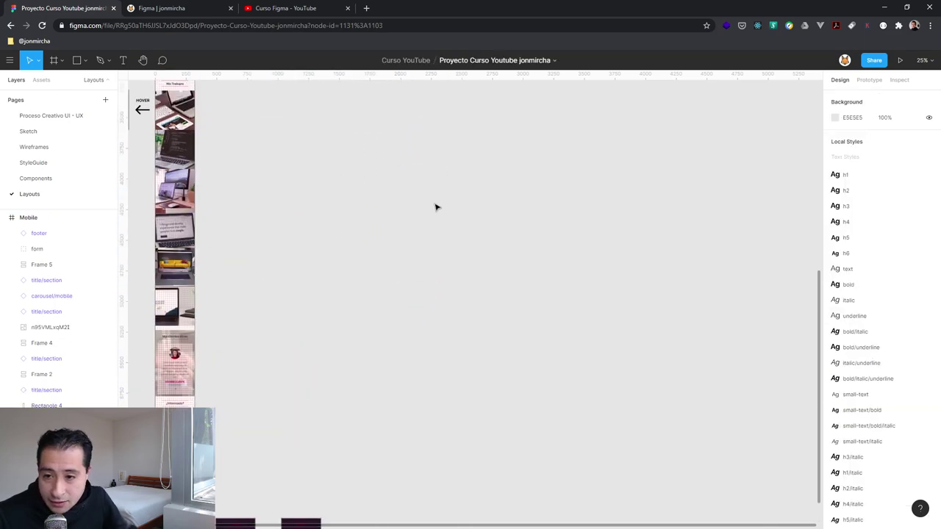
pyautogui.scroll(4, 437, 220)
pyautogui.scroll(5, 439, 270)
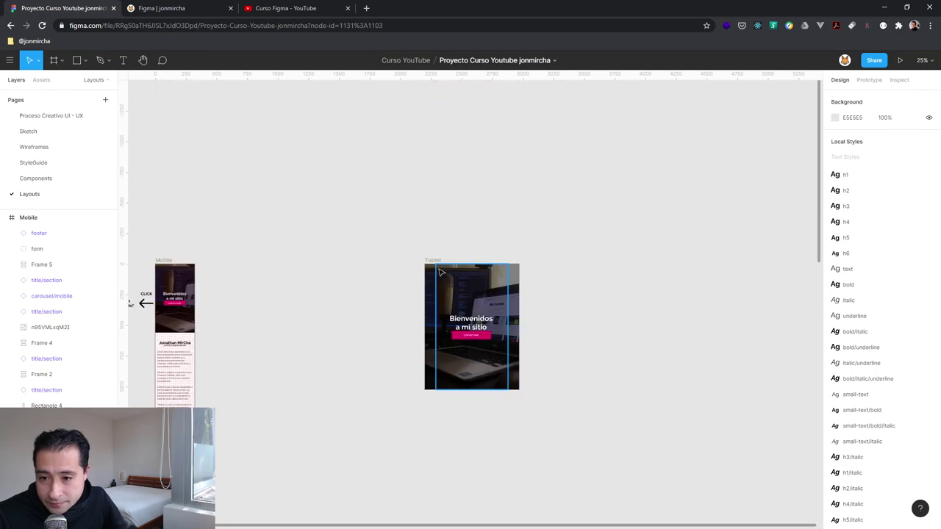
pyautogui.click(515, 292)
# - Paste the header bar into the Tablet hero, widen it to 768 and place it at the bottom
pyautogui.hotkey('ctrl', 'v')
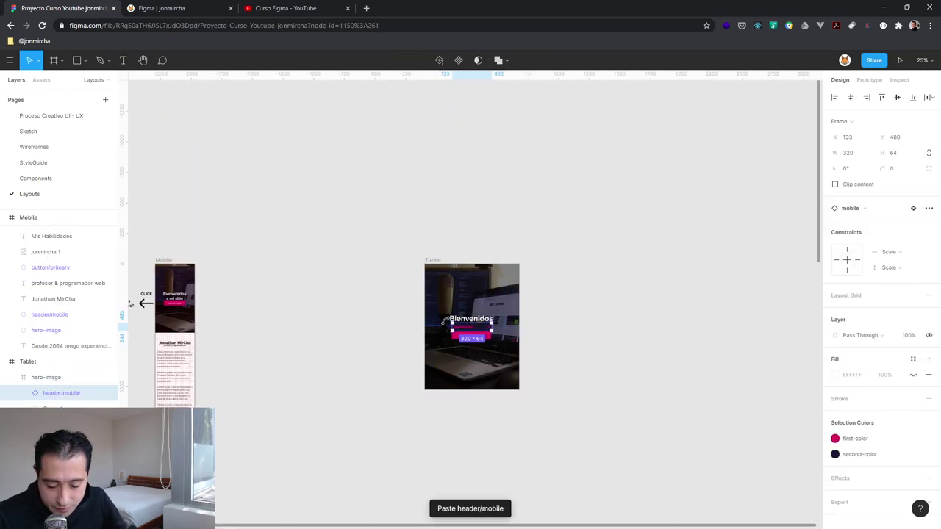
pyautogui.hotkey('shift', '1')
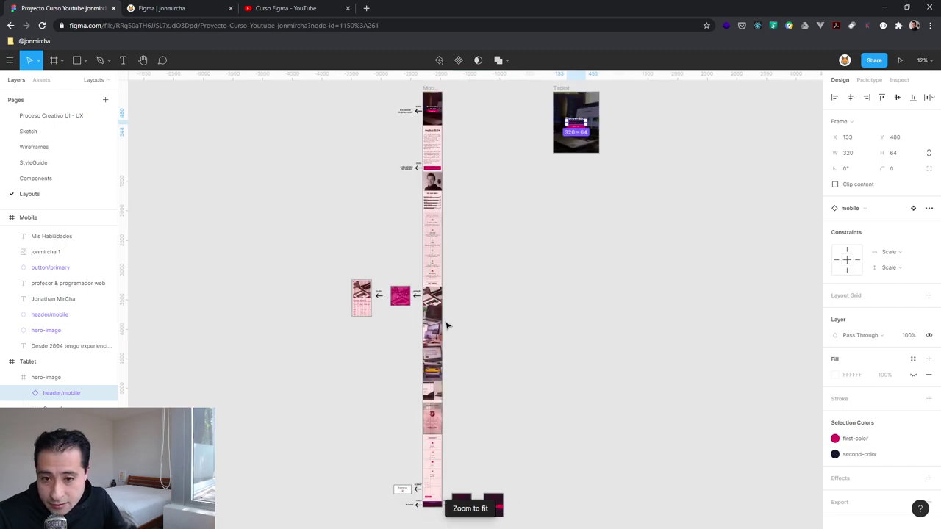
pyautogui.hotkey('shift', '2')
pyautogui.hotkey('shift', '2')
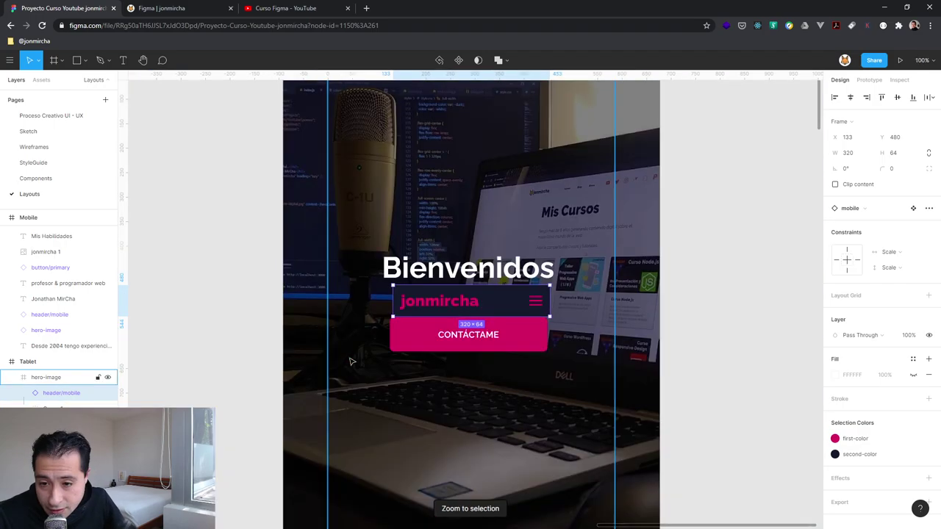
pyautogui.scroll(-2, 383, 333)
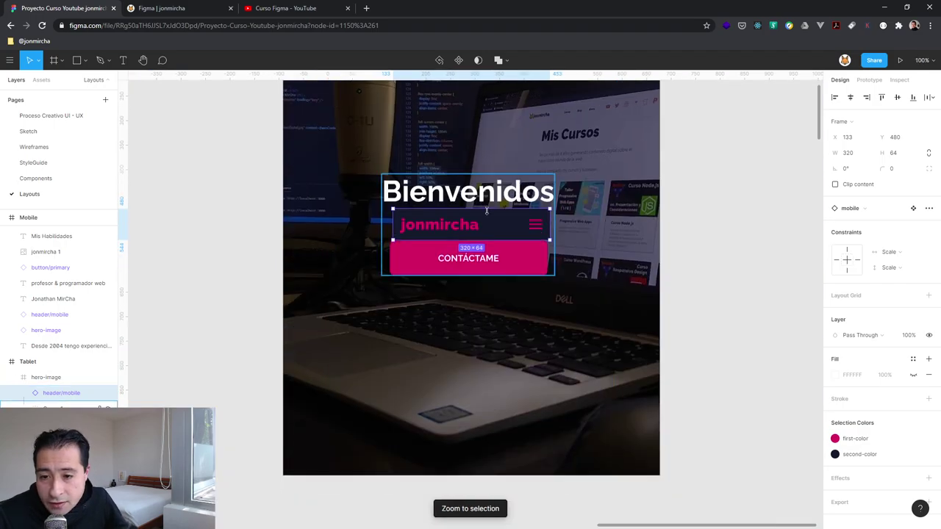
pyautogui.moveTo(507, 229); pyautogui.dragTo(414, 455)
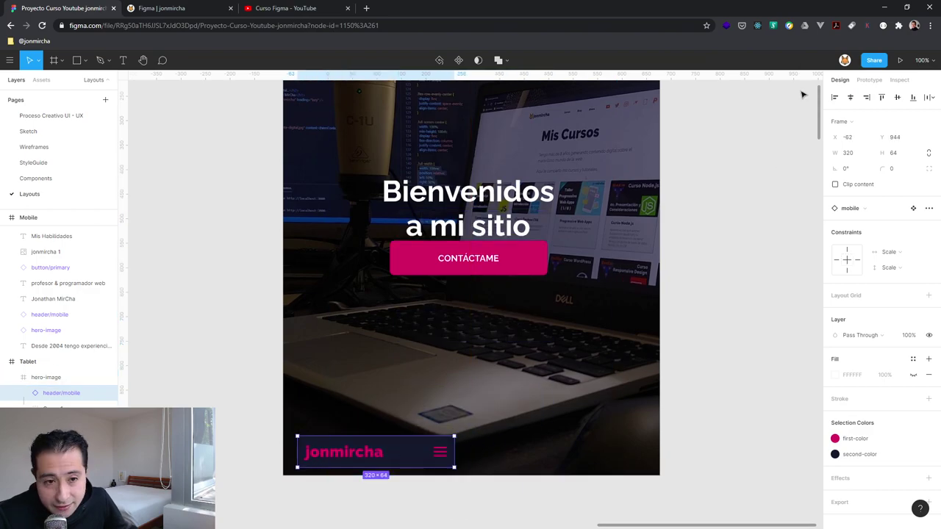
pyautogui.click(852, 156)
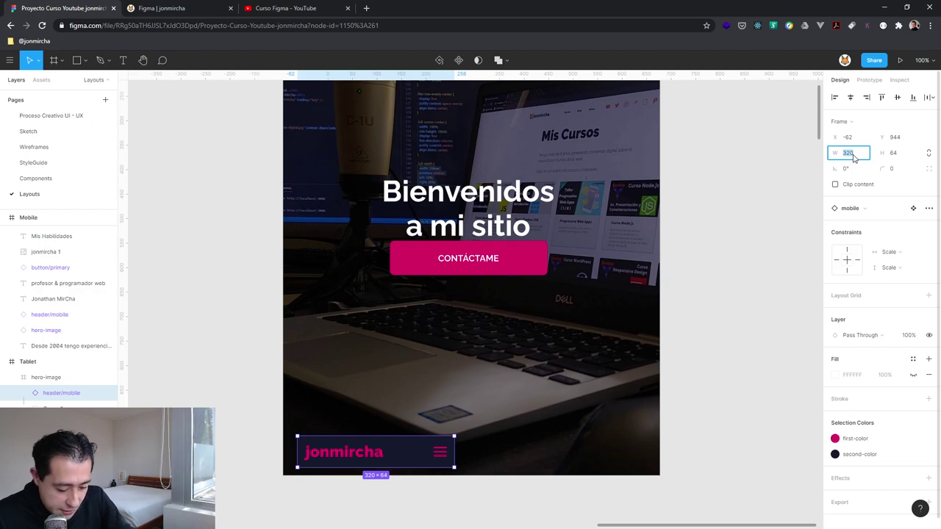
pyautogui.write('768')
pyautogui.press('Return')
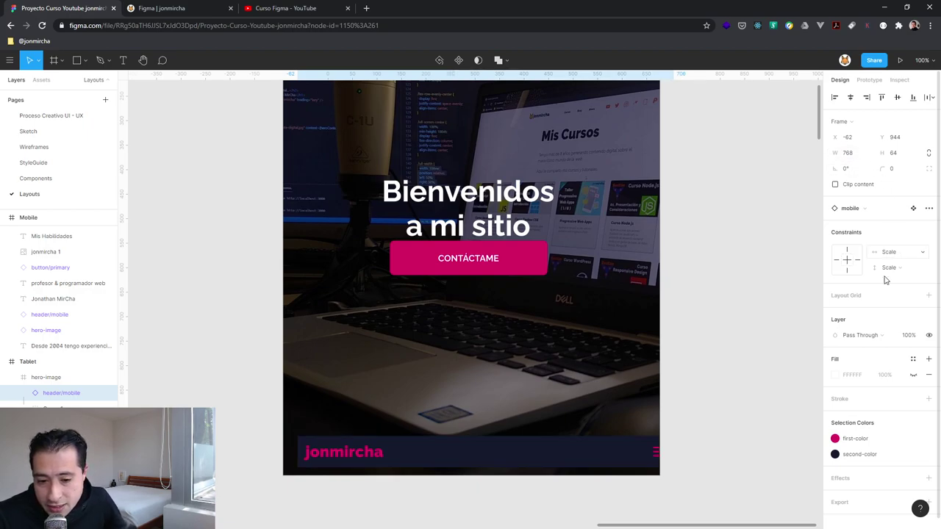
pyautogui.moveTo(552, 454); pyautogui.dragTo(536, 443)
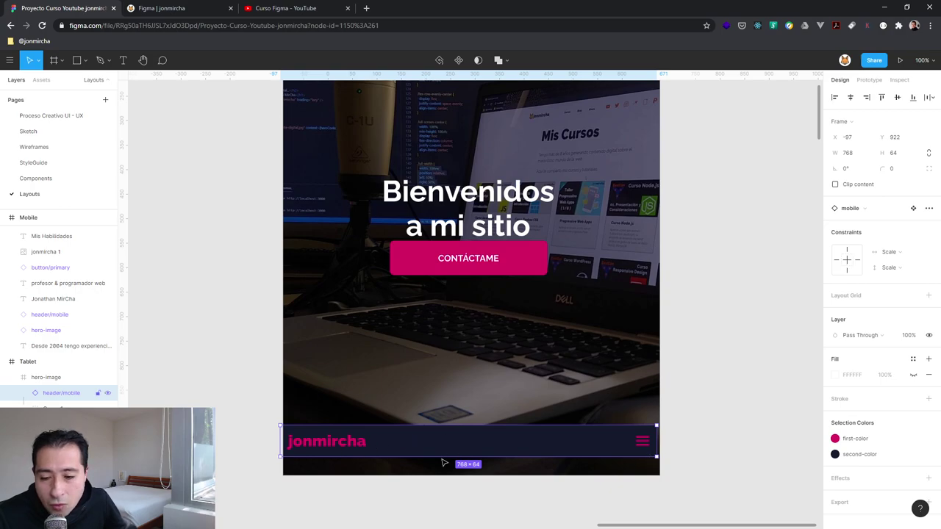
pyautogui.click(851, 97)
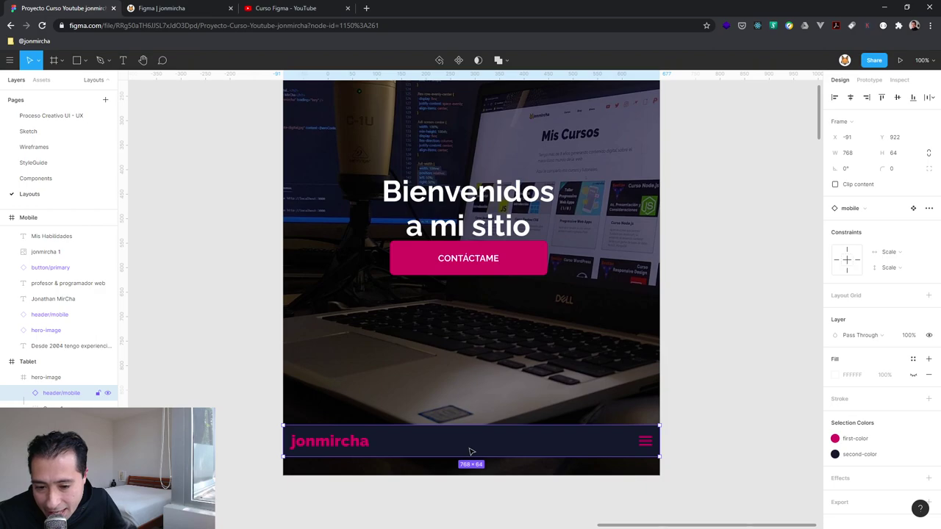
pyautogui.moveTo(471, 453); pyautogui.dragTo(475, 467)
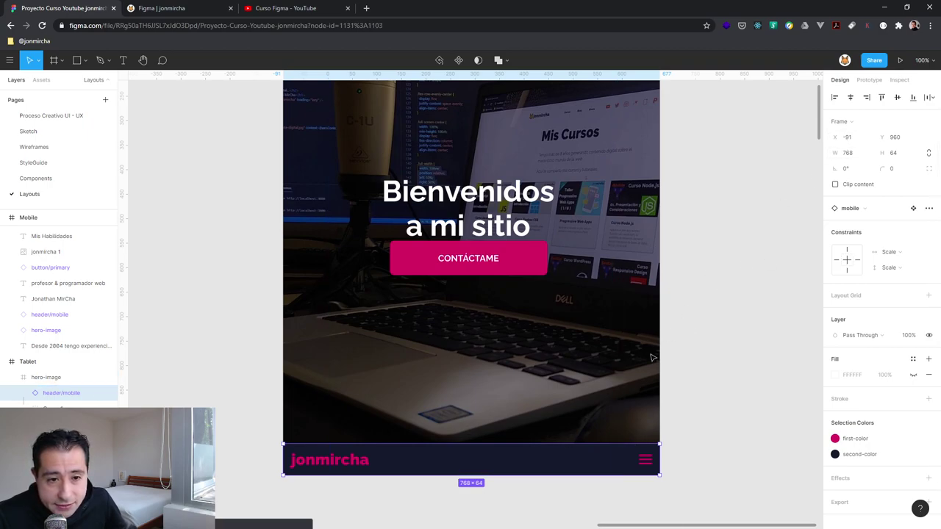
# - Move header/mobile directly under Tablet and set its constraints to Left & Right and Bottom
pyautogui.click(528, 487)
pyautogui.click(534, 462)
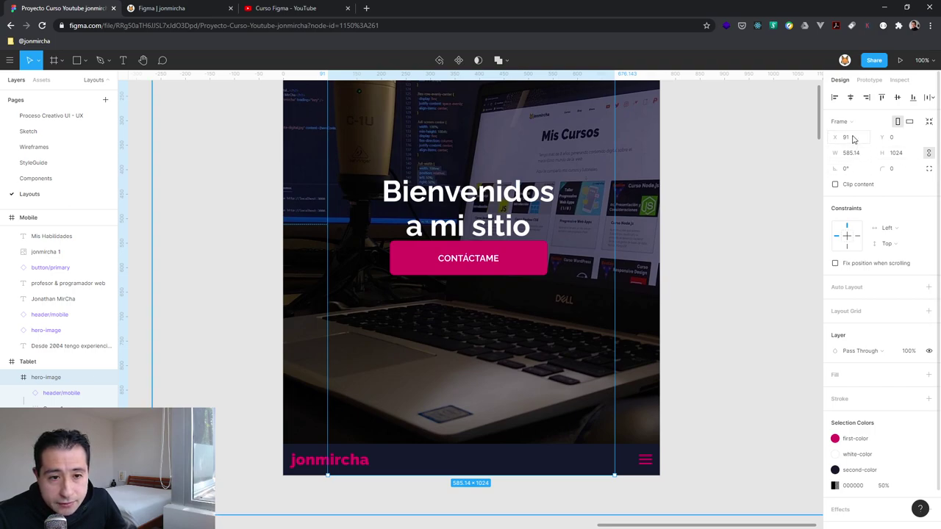
pyautogui.click(330, 468)
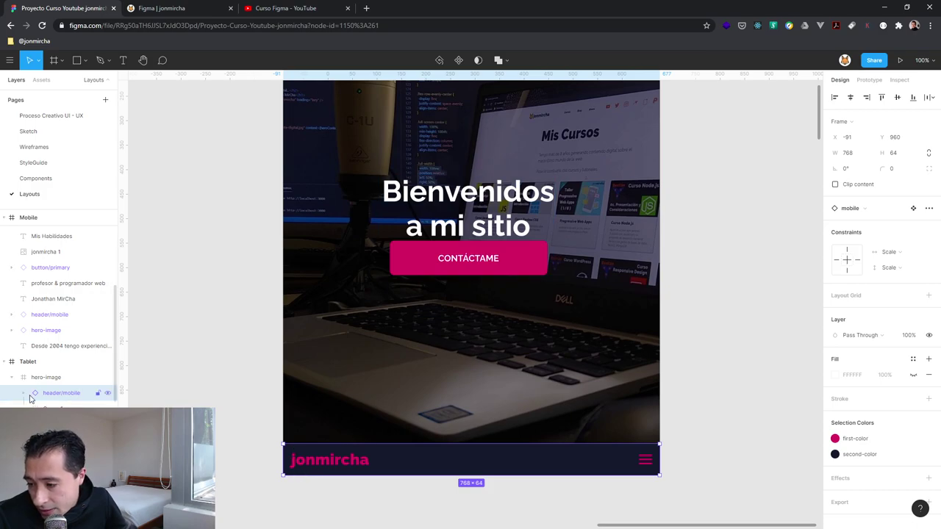
pyautogui.moveTo(51, 396); pyautogui.dragTo(49, 374)
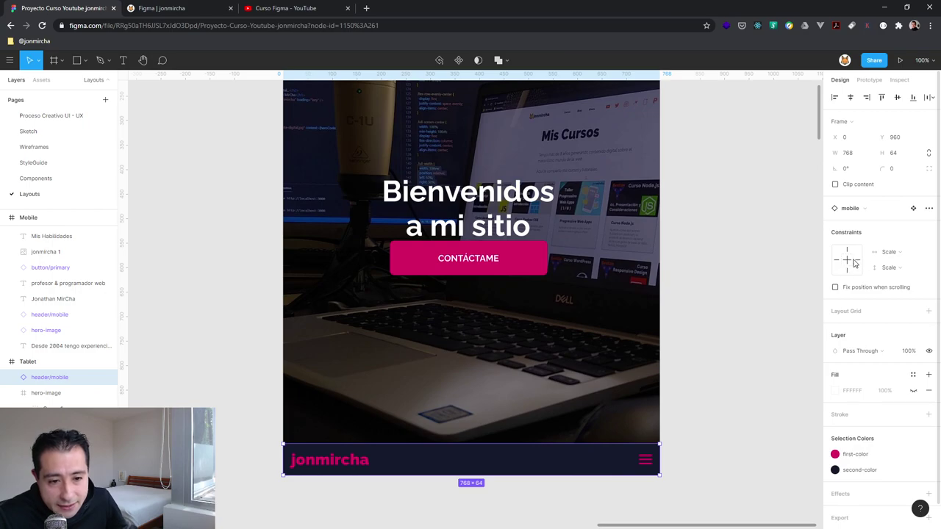
pyautogui.click(892, 255)
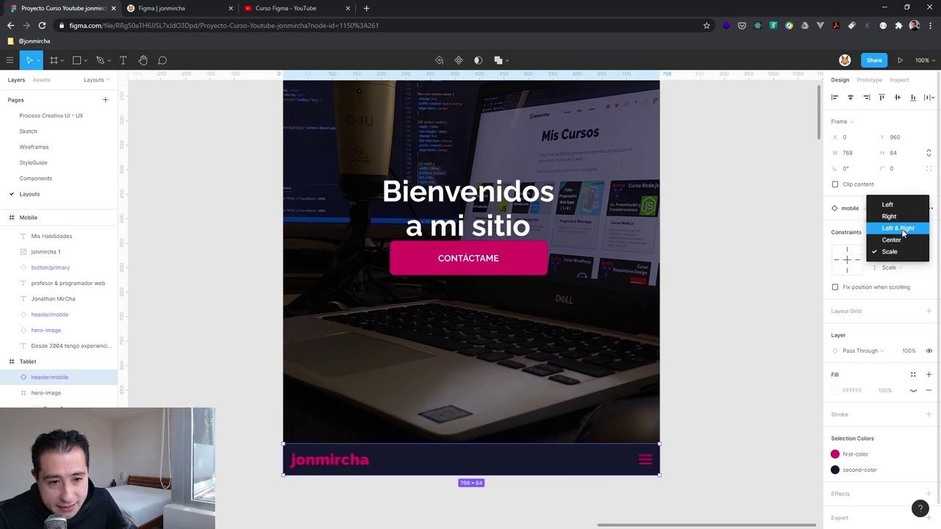
pyautogui.click(903, 229)
pyautogui.click(891, 268)
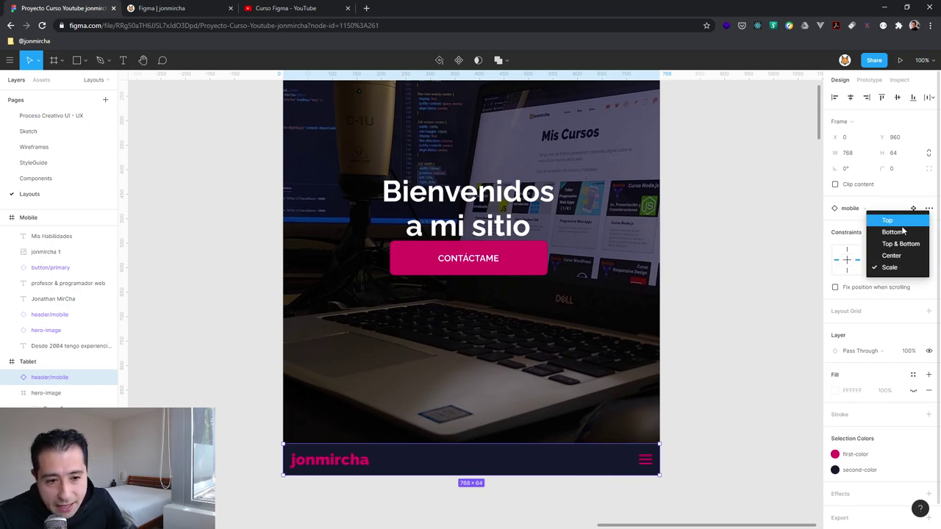
pyautogui.click(895, 233)
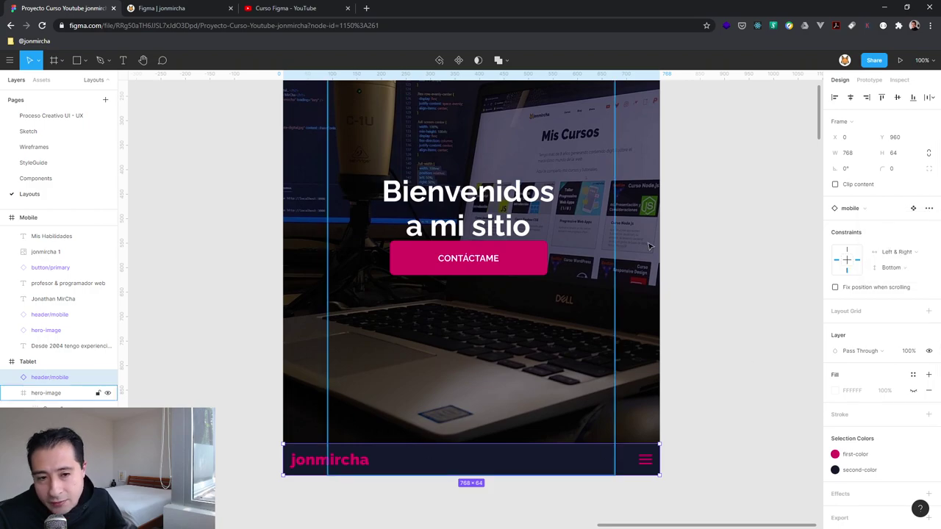
# - Set the Tablet frame's height to 8000 px
pyautogui.scroll(1, 529, 269)
pyautogui.scroll(3, 529, 269)
pyautogui.scroll(5, 544, 233)
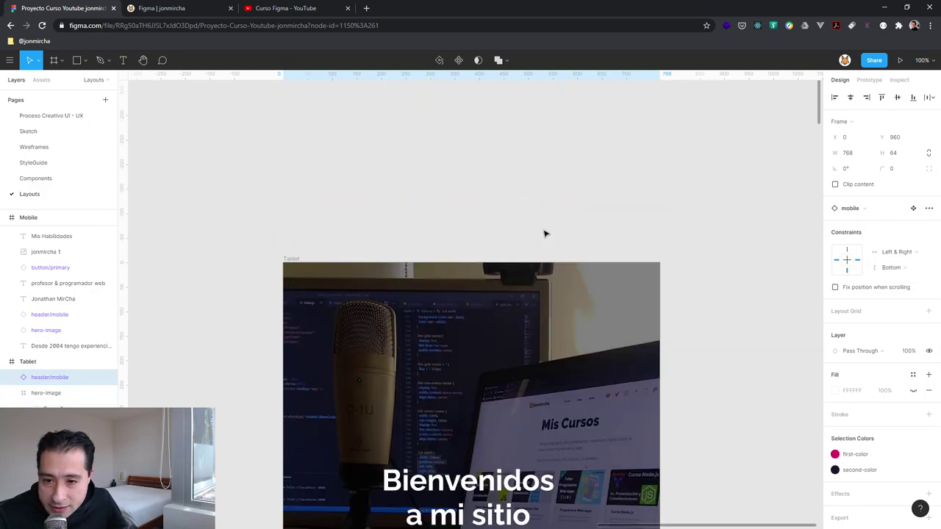
pyautogui.click(294, 259)
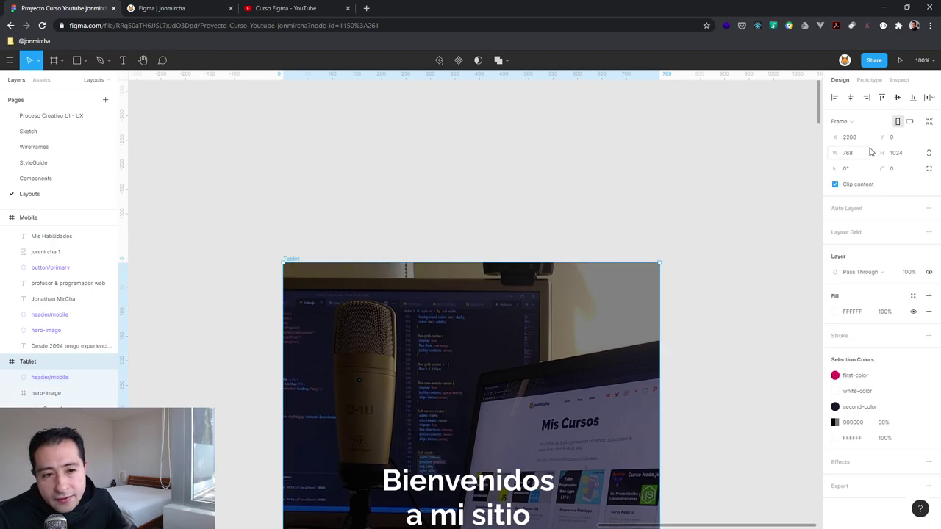
pyautogui.scroll(-10, 502, 254)
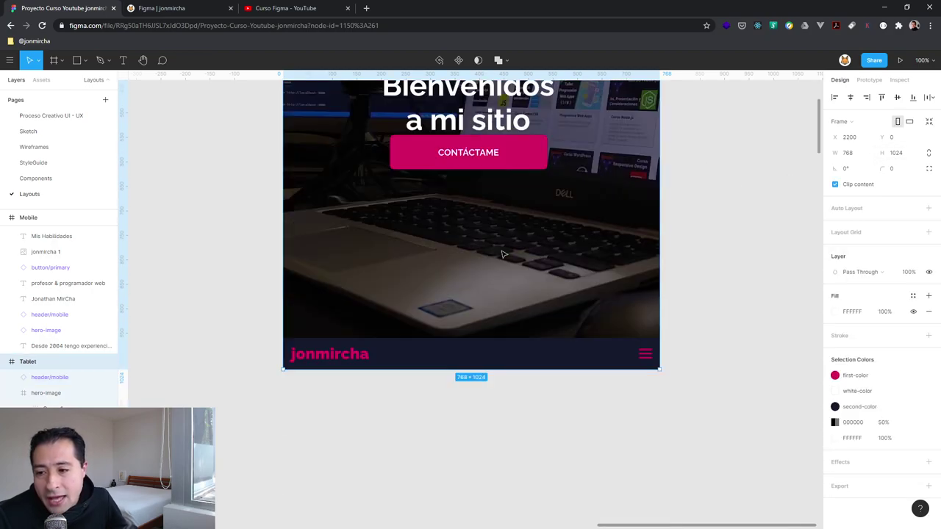
pyautogui.scroll(4, 559, 250)
pyautogui.scroll(3, 585, 246)
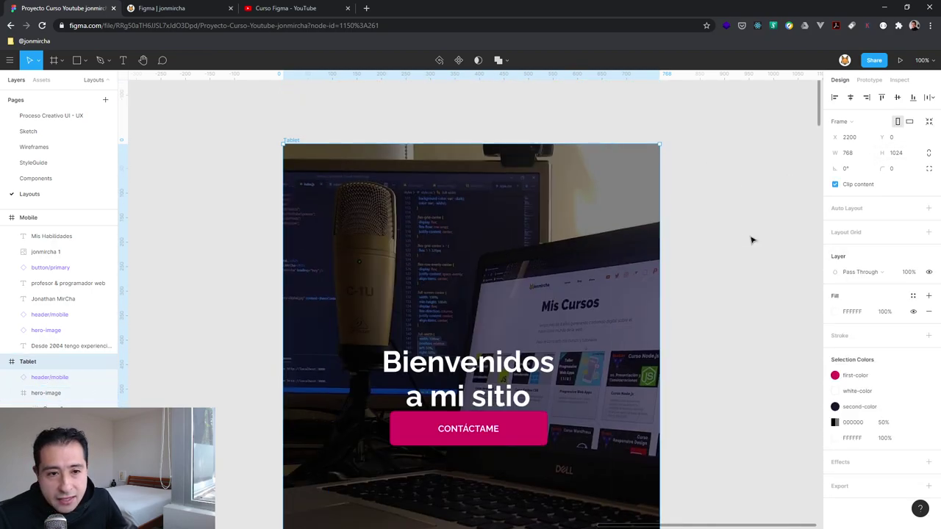
pyautogui.click(903, 156)
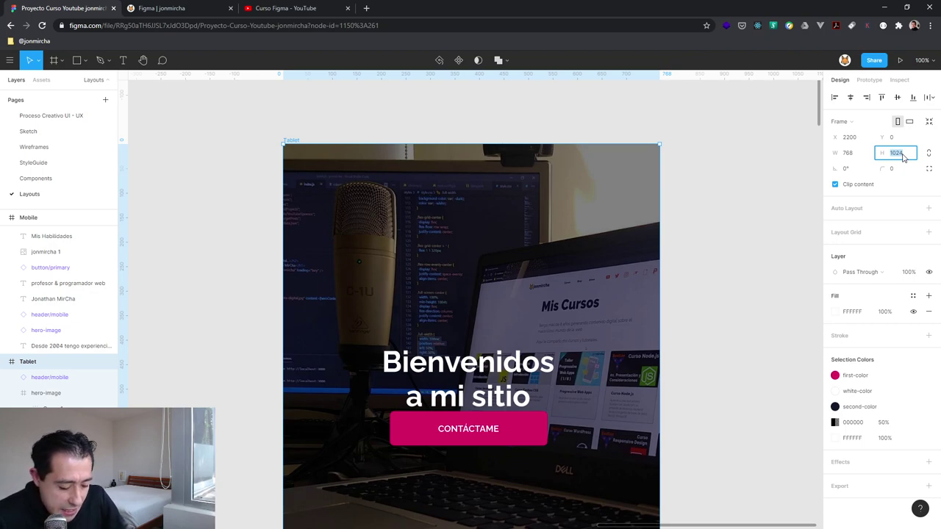
pyautogui.write('8000')
pyautogui.press('Return')
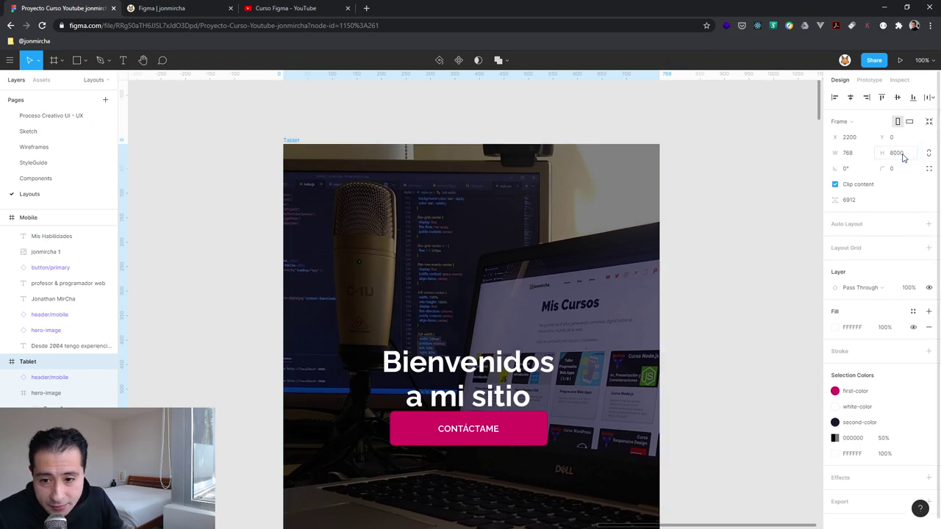
# - Scroll down the 8000 px Tablet frame to confirm the header sits at its bottom, then back up
pyautogui.scroll(-2, 361, 237)
pyautogui.scroll(-3, 448, 352)
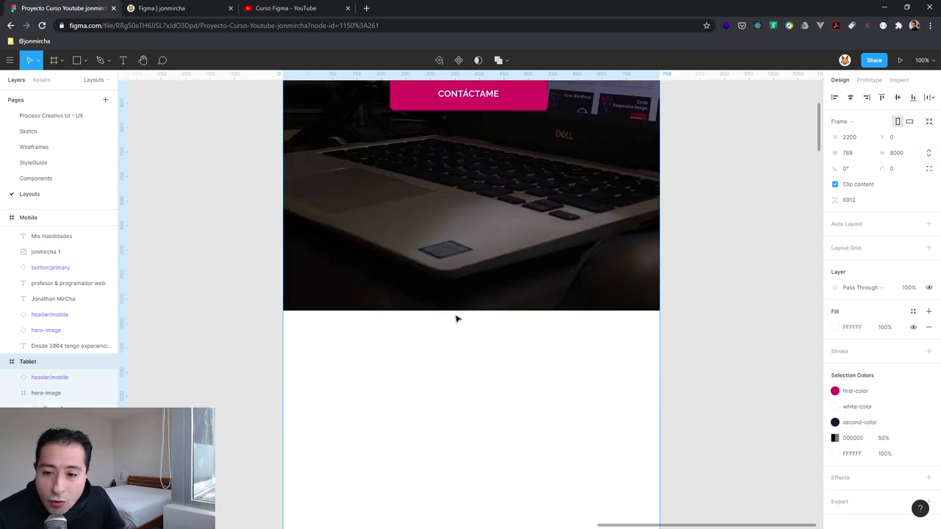
pyautogui.scroll(-3, 456, 324)
pyautogui.scroll(-2, 463, 318)
pyautogui.scroll(-2, 468, 322)
pyautogui.scroll(-3, 471, 324)
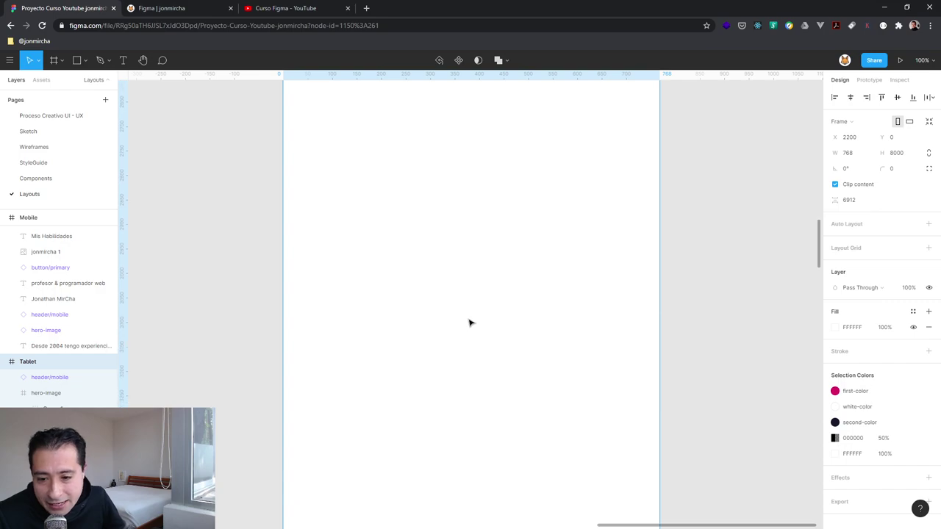
pyautogui.scroll(-3, 470, 324)
pyautogui.scroll(-3, 469, 322)
pyautogui.scroll(-3, 469, 323)
pyautogui.scroll(-3, 471, 325)
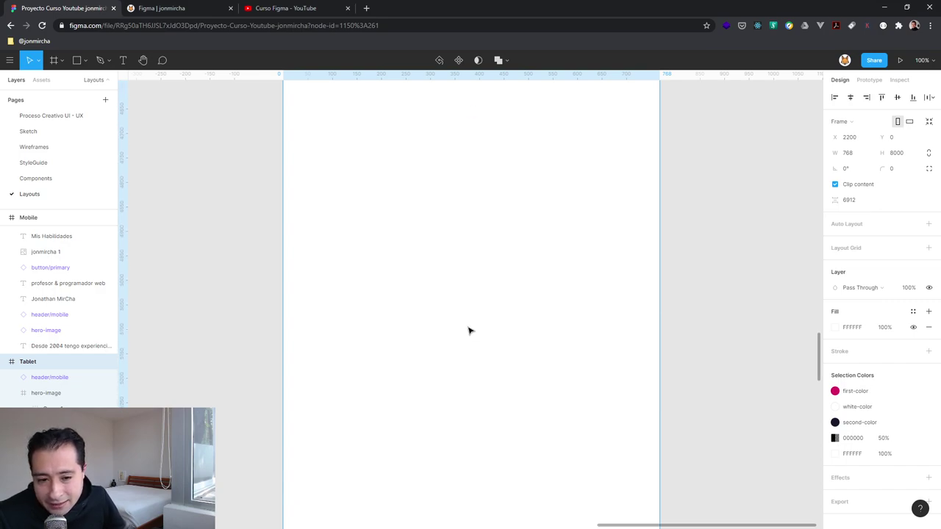
pyautogui.scroll(-3, 469, 329)
pyautogui.scroll(-3, 469, 333)
pyautogui.scroll(-3, 470, 335)
pyautogui.scroll(-3, 470, 335)
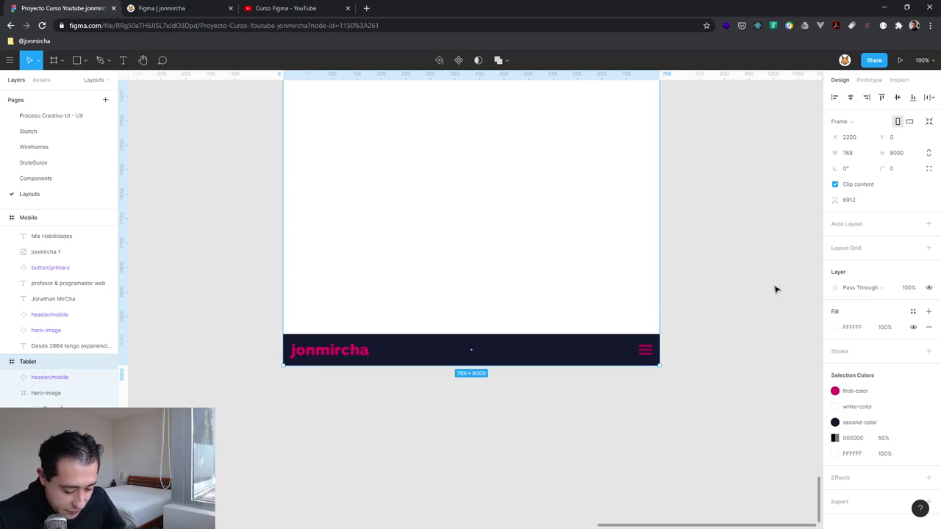
pyautogui.scroll(5, 775, 288)
pyautogui.scroll(5, 680, 213)
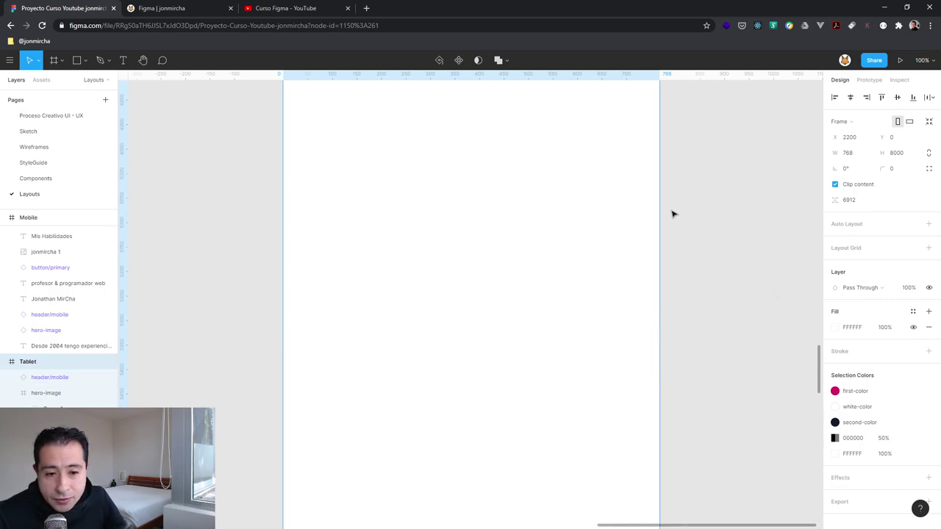
pyautogui.scroll(5, 470, 202)
pyautogui.scroll(5, 355, 225)
pyautogui.scroll(5, 352, 225)
pyautogui.scroll(5, 353, 226)
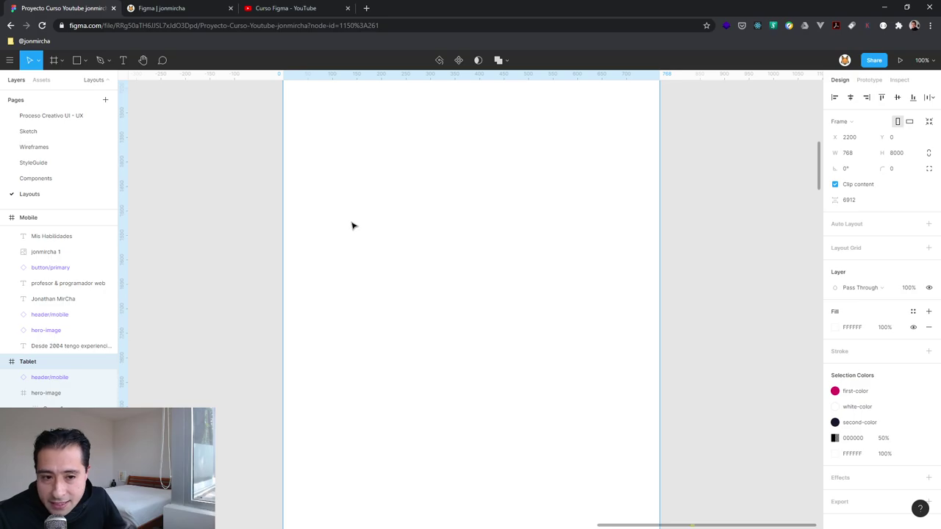
pyautogui.scroll(5, 352, 225)
pyautogui.scroll(5, 351, 221)
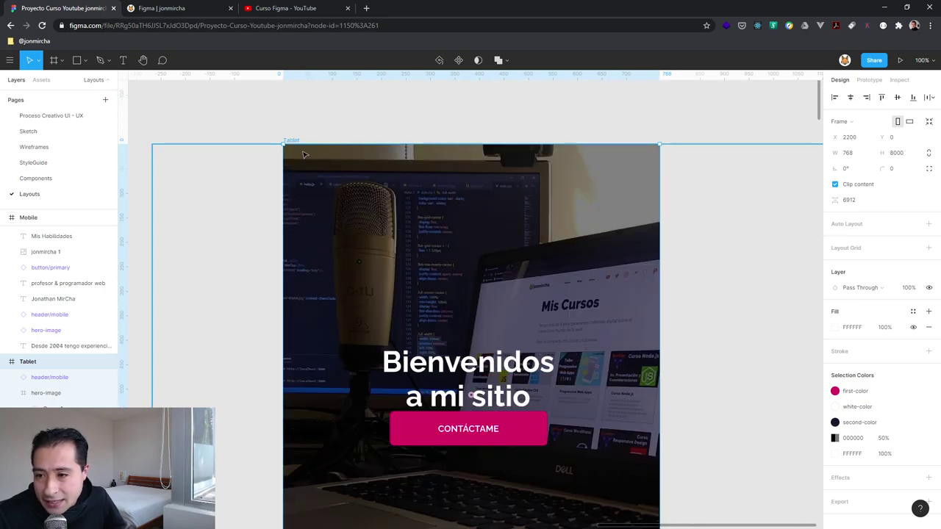
pyautogui.moveTo(292, 140)
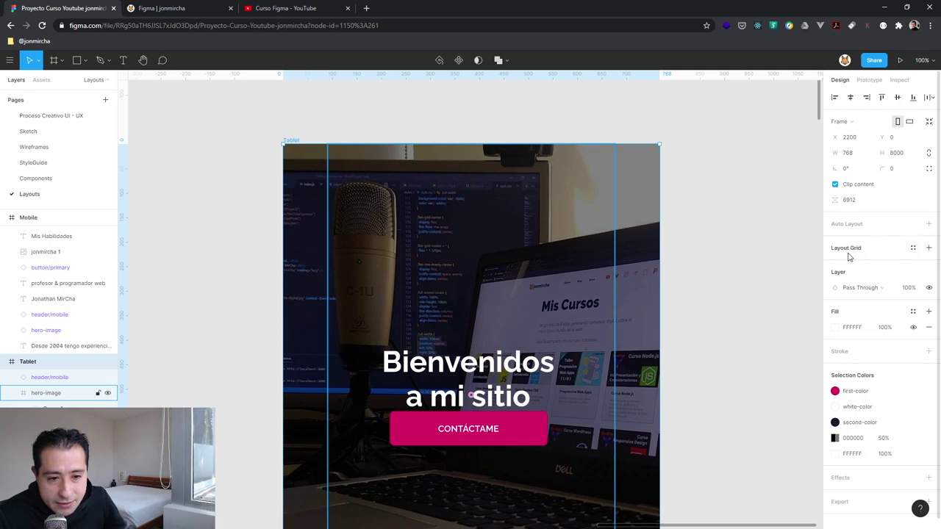
# - Add a 16 px square layout grid (FF0000, 10% opacity) to the Tablet frame
pyautogui.click(849, 254)
pyautogui.click(835, 264)
pyautogui.write('16')
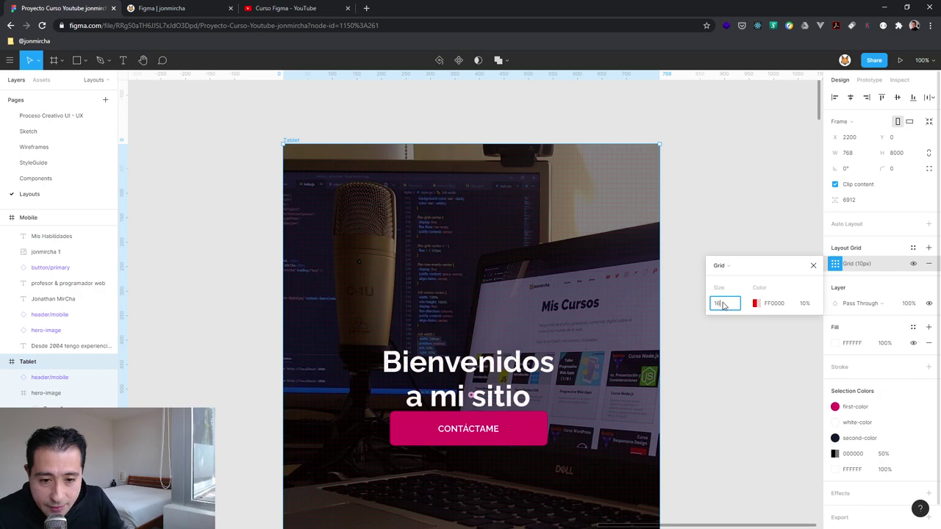
pyautogui.press('Return')
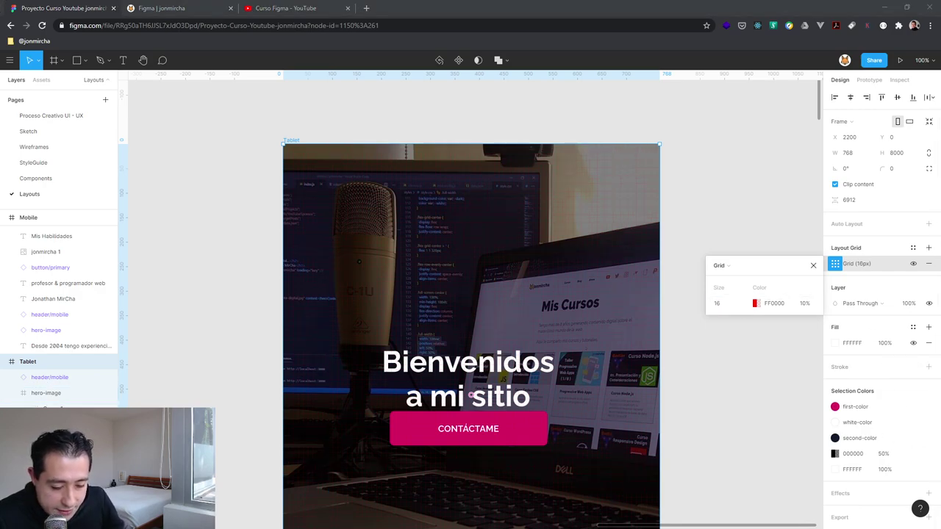
pyautogui.press('Escape')
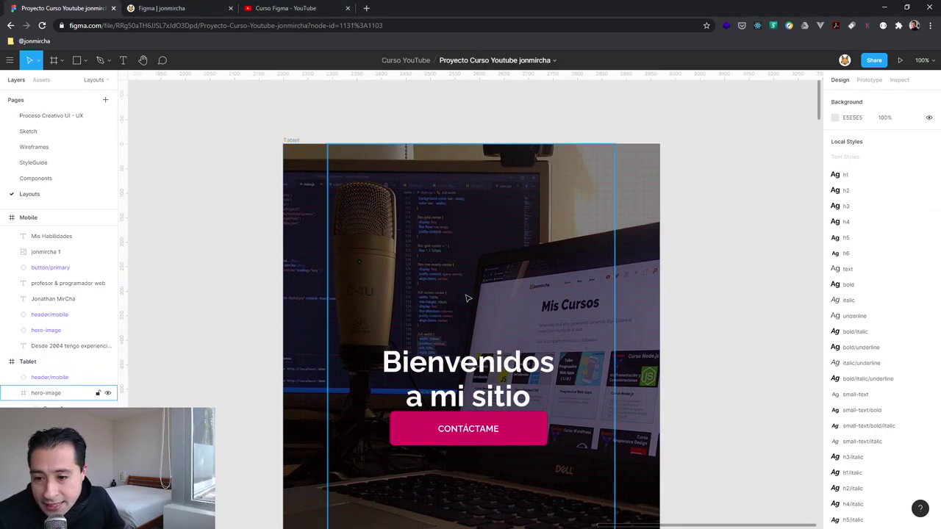
pyautogui.scroll(-3, 468, 298)
# - Open the Wireframes page and select the MobileHome, TabletHome and DesktopHome frames
pyautogui.scroll(-2, 467, 298)
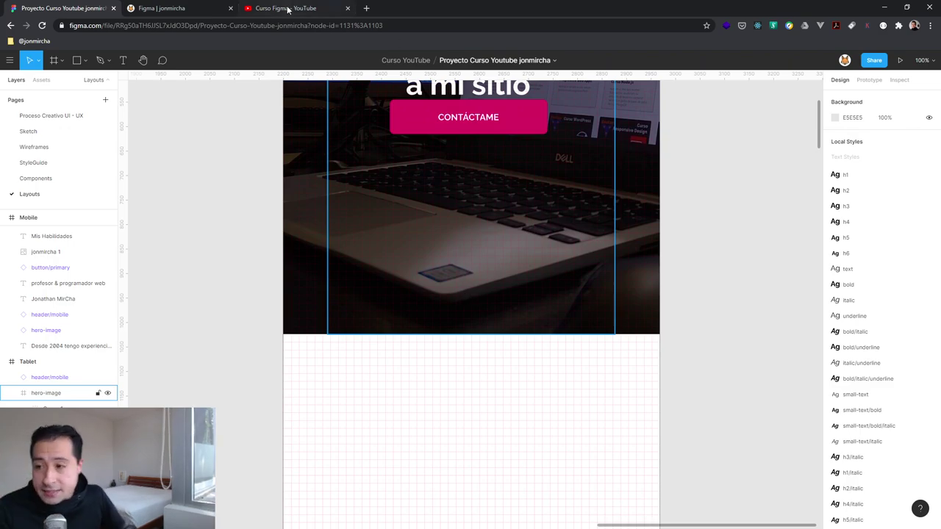
pyautogui.click(36, 146)
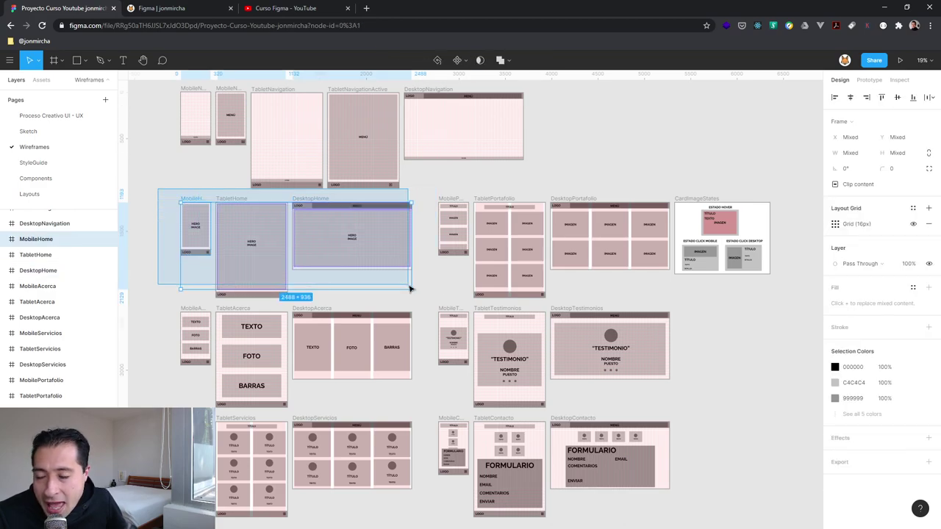
pyautogui.moveTo(159, 190); pyautogui.dragTo(411, 289)
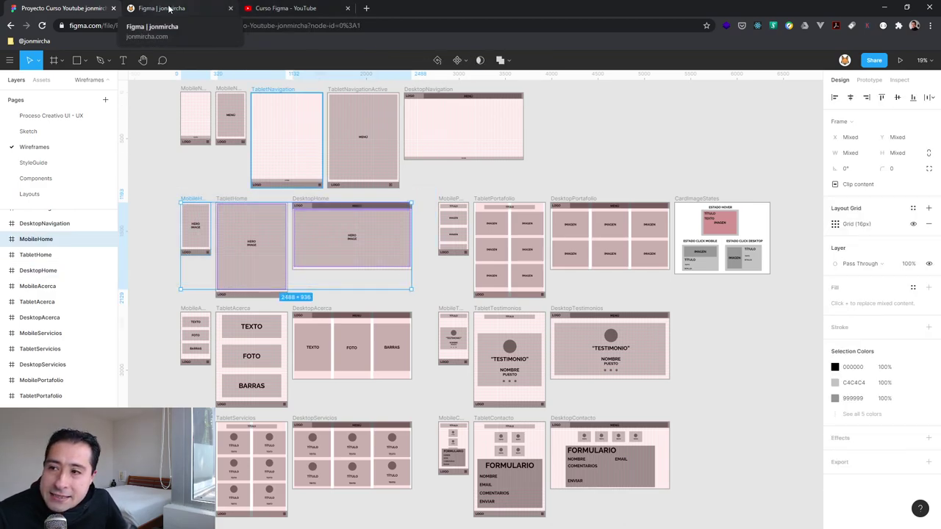
# - View the embedded prototype on jonmircha.com/figma, then return to the Figma file
pyautogui.click(171, 9)
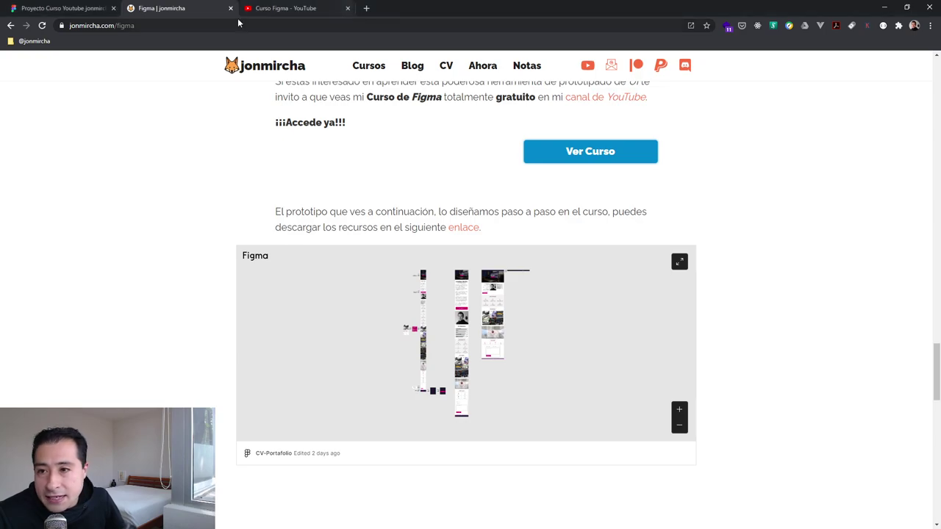
pyautogui.click(55, 9)
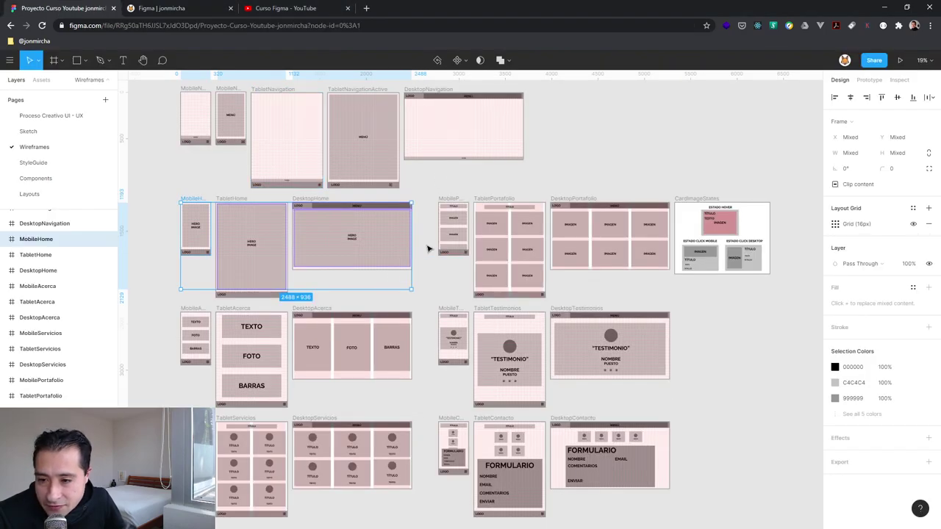
# - Switch to the Layouts page and scroll to the Mobile and Tablet frames
pyautogui.click(30, 194)
pyautogui.scroll(-2, 452, 239)
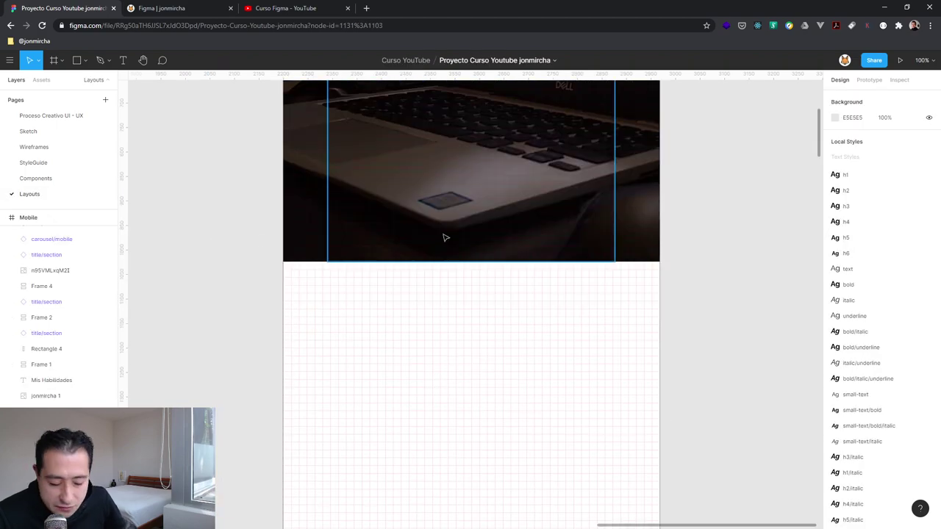
pyautogui.keyDown('ctrl'); pyautogui.scroll(-3, 444, 238); pyautogui.keyUp('ctrl')
pyautogui.keyDown('ctrl'); pyautogui.scroll(-3, 444, 237); pyautogui.keyUp('ctrl')
pyautogui.keyDown('ctrl'); pyautogui.scroll(-2, 444, 237); pyautogui.keyUp('ctrl')
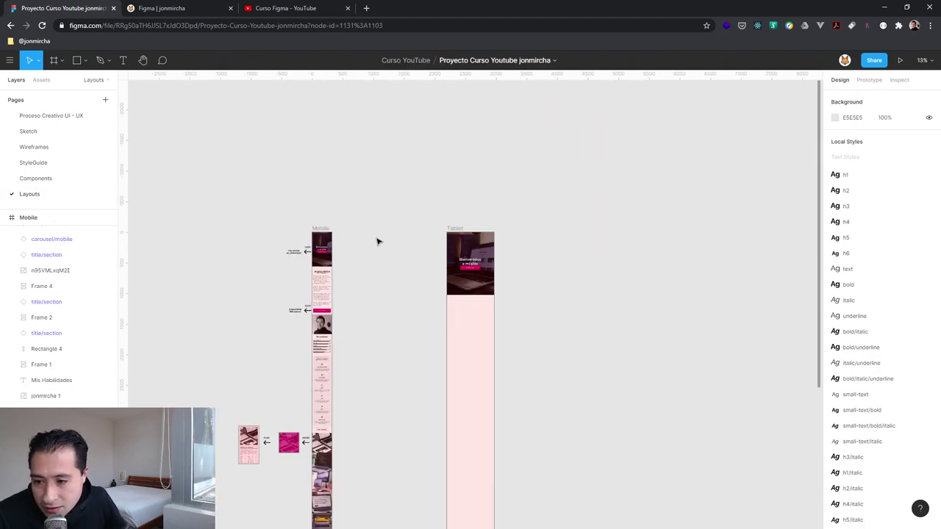
pyautogui.scroll(-3, 413, 212)
pyautogui.scroll(1, 395, 296)
pyautogui.scroll(1, 441, 283)
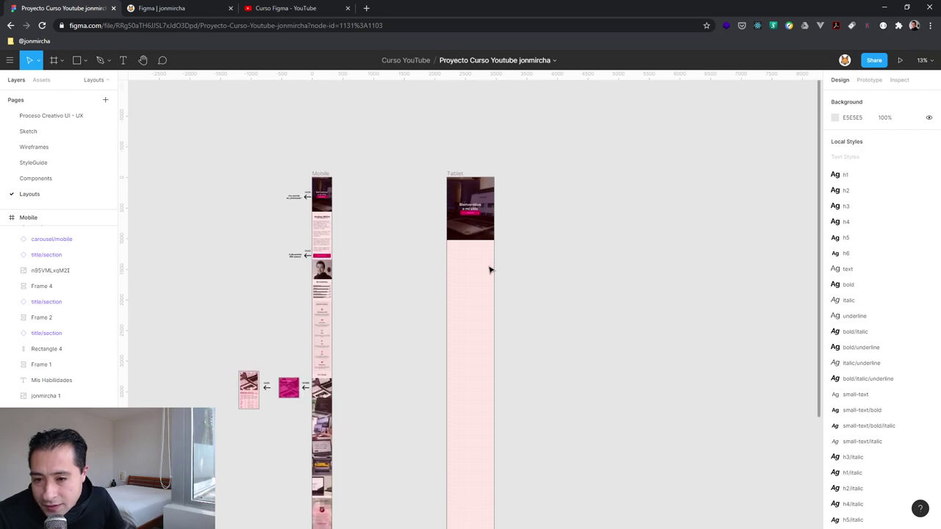
pyautogui.scroll(-1, 169, 191)
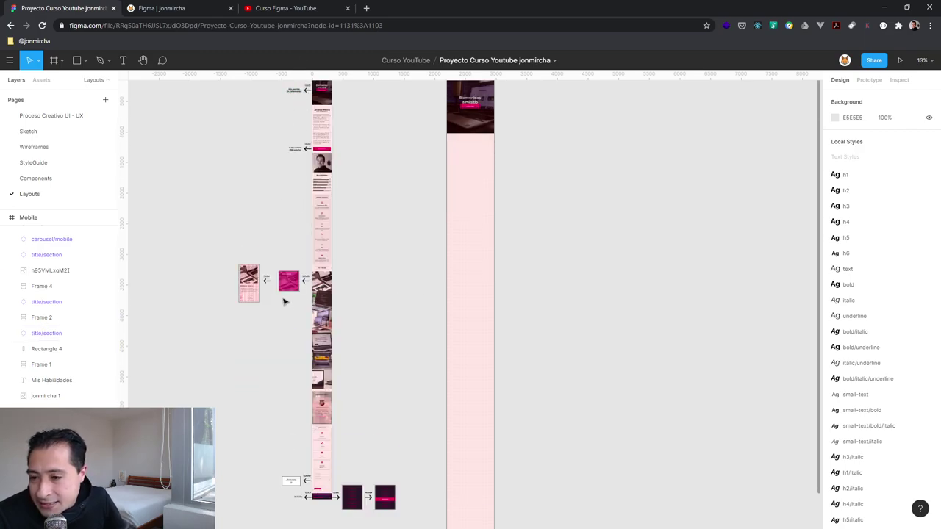
# - Select Frame 4 in Mobile, then the about-me bio text above it
pyautogui.click(319, 294)
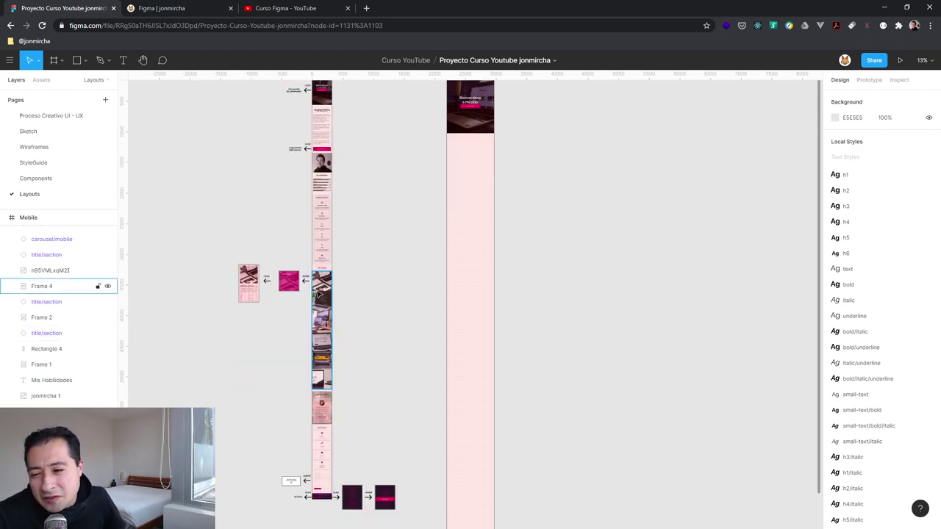
pyautogui.click(441, 268)
pyautogui.scroll(-1, 312, 260)
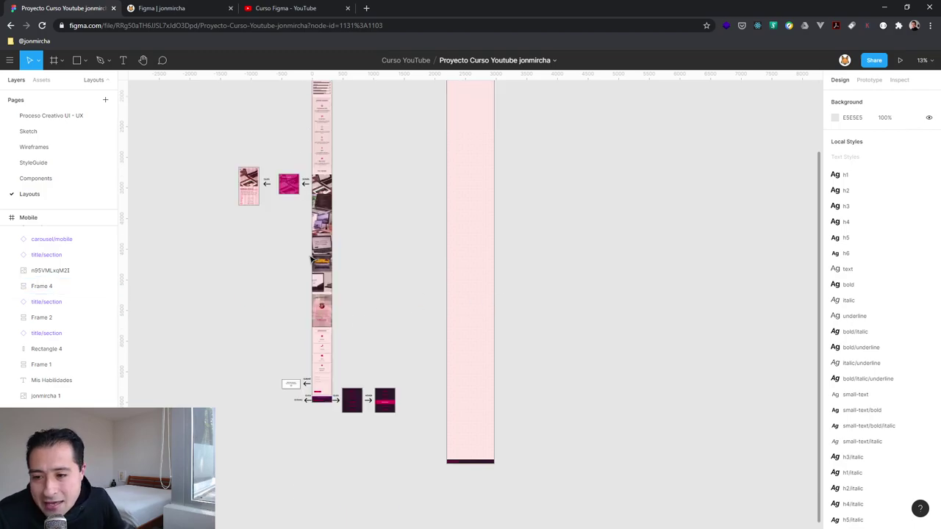
pyautogui.click(321, 259)
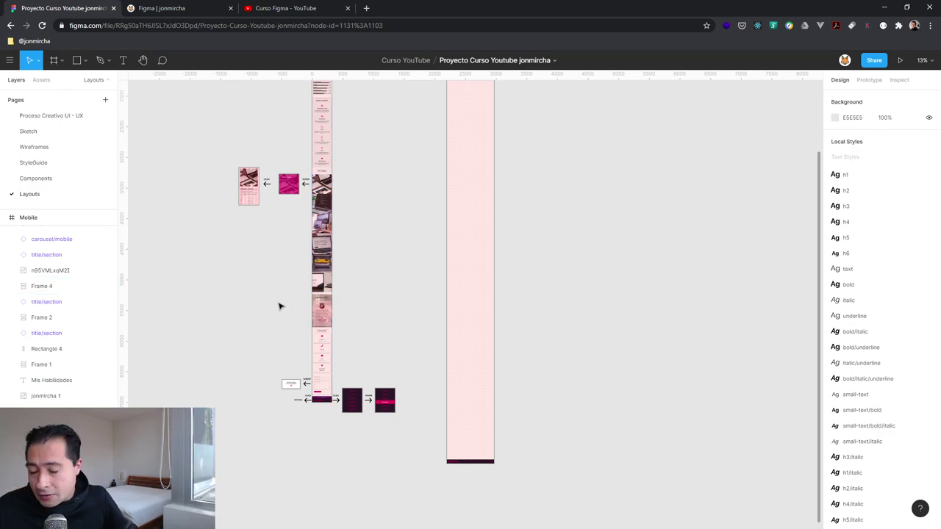
pyautogui.scroll(1, 338, 223)
pyautogui.scroll(1, 340, 223)
pyautogui.scroll(2, 346, 216)
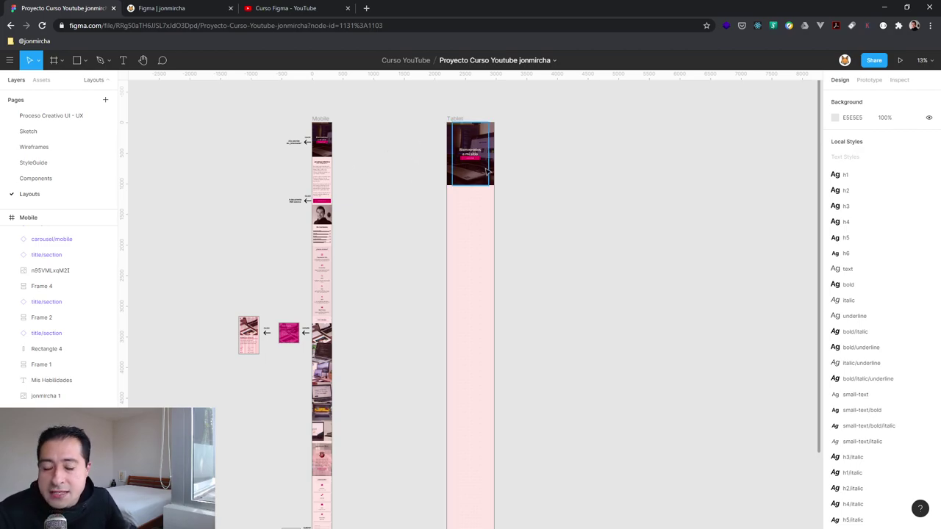
pyautogui.click(326, 174)
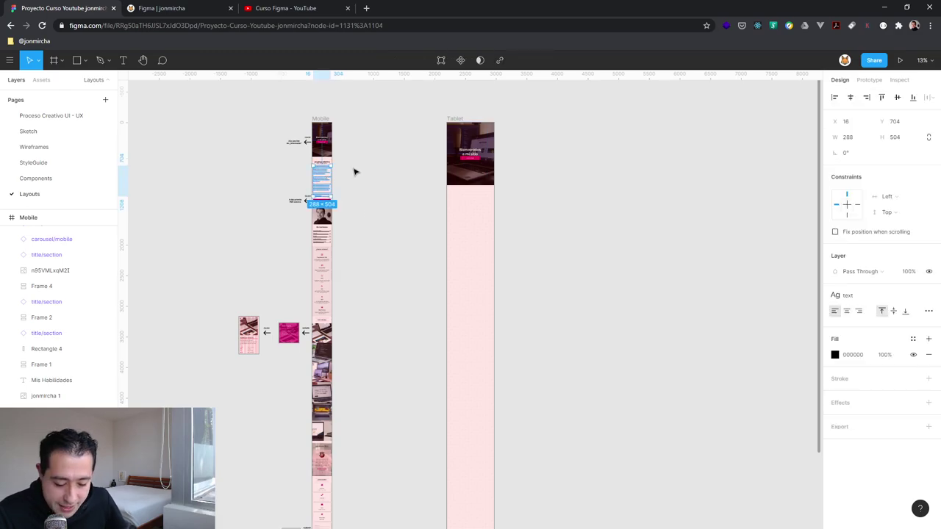
# - Go to the Wireframes page showing the MobileHome, TabletHome and DesktopHome wireframes
pyautogui.hotkey('shift', '2')
pyautogui.hotkey('shift', '0')
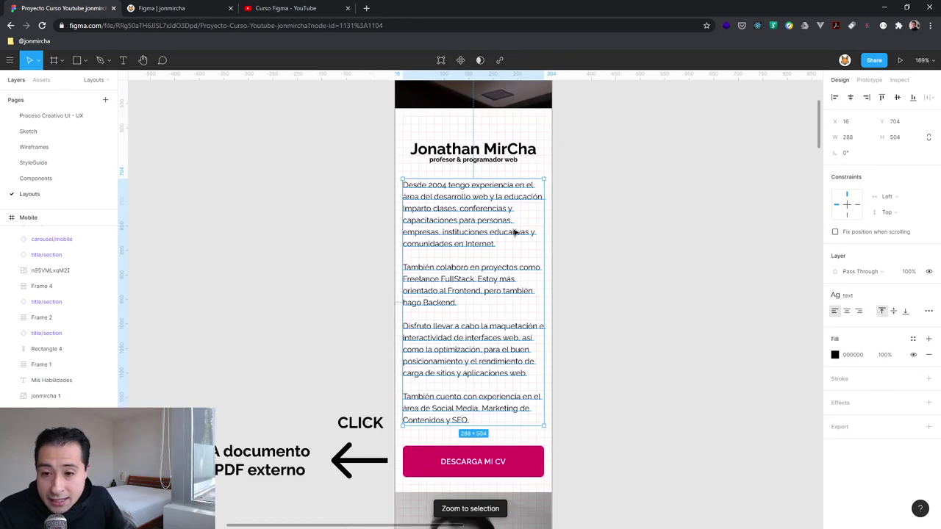
pyautogui.press('h')
pyautogui.moveTo(701, 172); pyautogui.dragTo(457, 179)
pyautogui.hscroll(5, 456, 179)
pyautogui.hscroll(3, 458, 210)
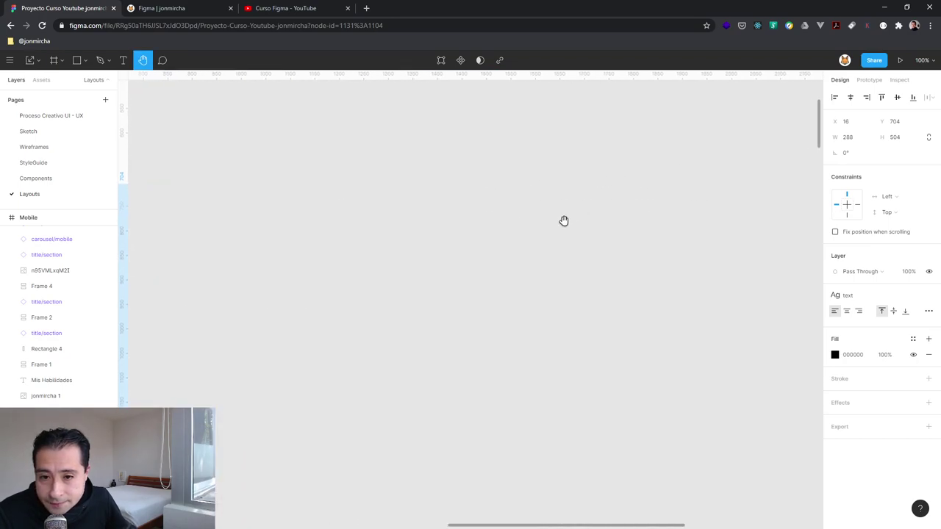
pyautogui.hscroll(5, 563, 218)
pyautogui.scroll(-2, 256, 183)
pyautogui.hscroll(4, 444, 243)
pyautogui.scroll(-3, 443, 243)
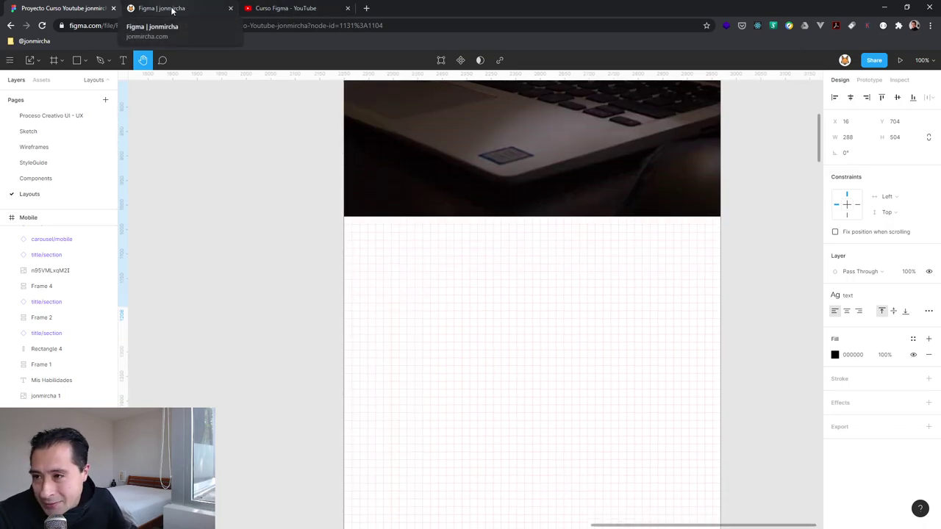
pyautogui.click(47, 149)
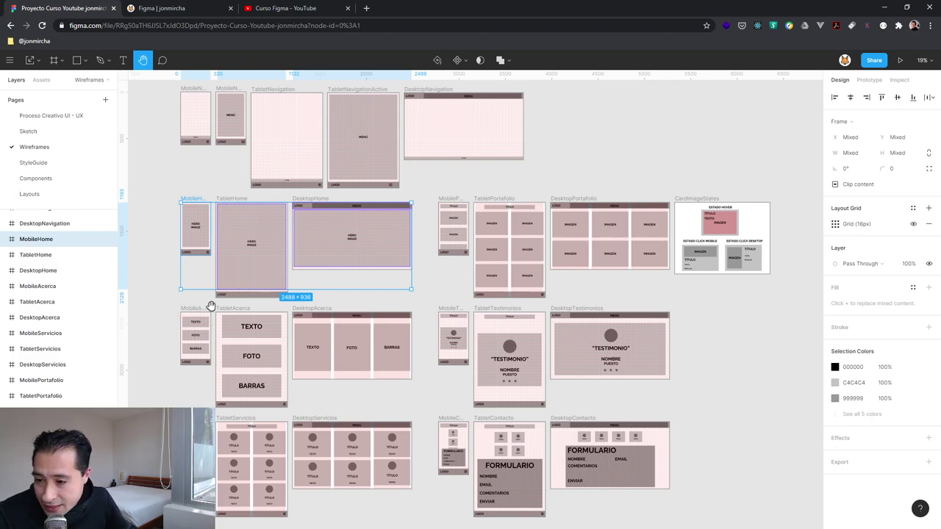
# - Select the three Acerca wireframes together with the Move tool
pyautogui.click(38, 60)
pyautogui.click(41, 80)
pyautogui.click(173, 339)
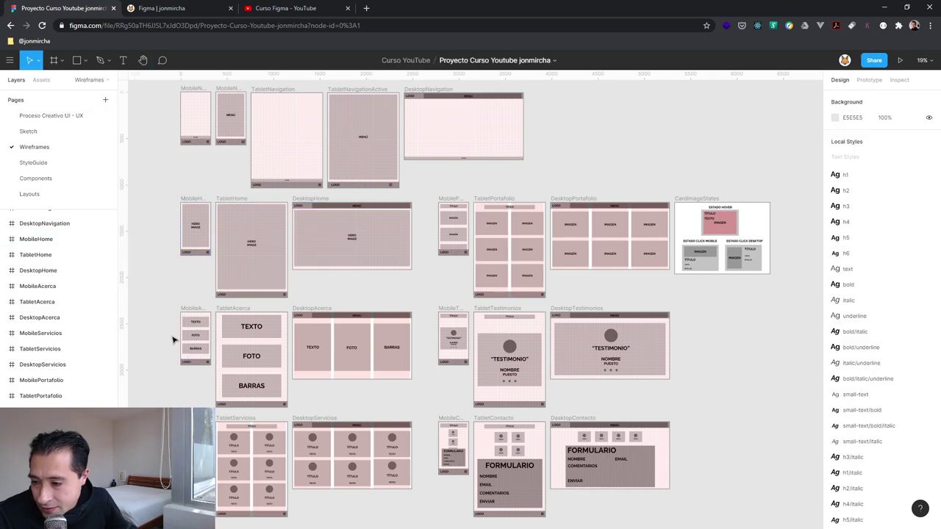
pyautogui.moveTo(161, 291)
pyautogui.mouseDown()
pyautogui.moveTo(196, 358)
pyautogui.moveTo(162, 294)
pyautogui.moveTo(388, 391)
pyautogui.mouseUp()
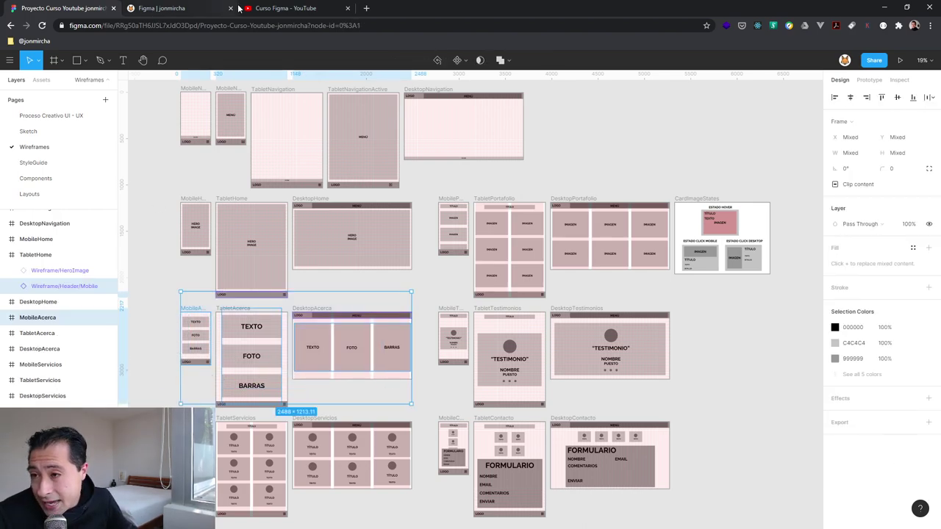
# - Check the live prototype on jonmircha.com, then return to the Layouts page
pyautogui.click(178, 11)
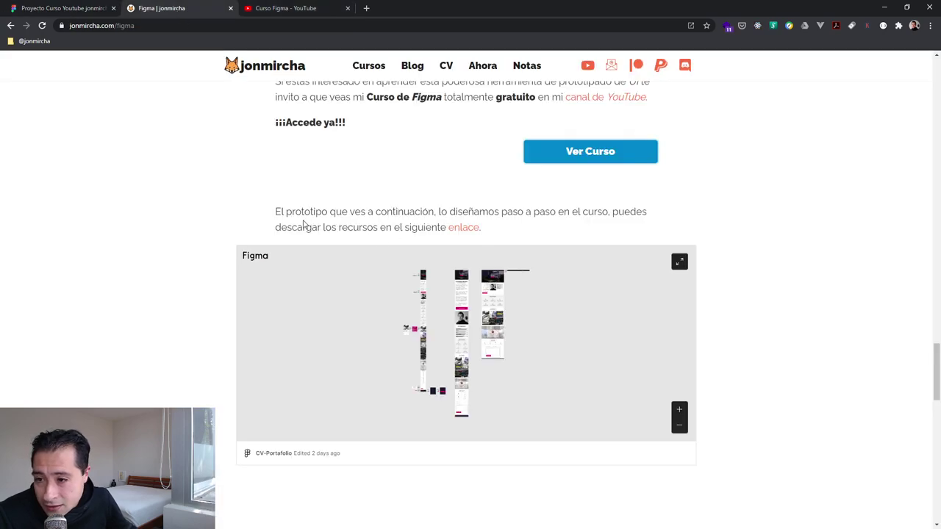
pyautogui.click(93, 7)
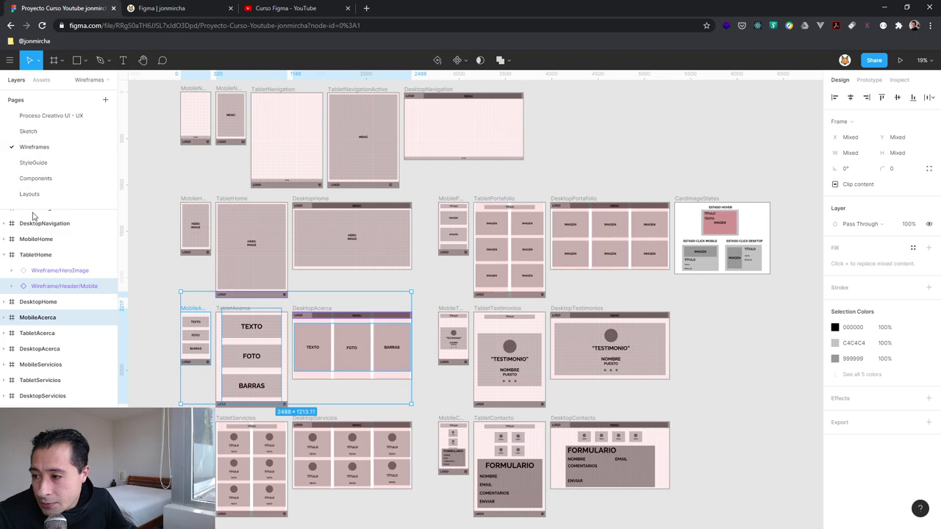
pyautogui.click(53, 194)
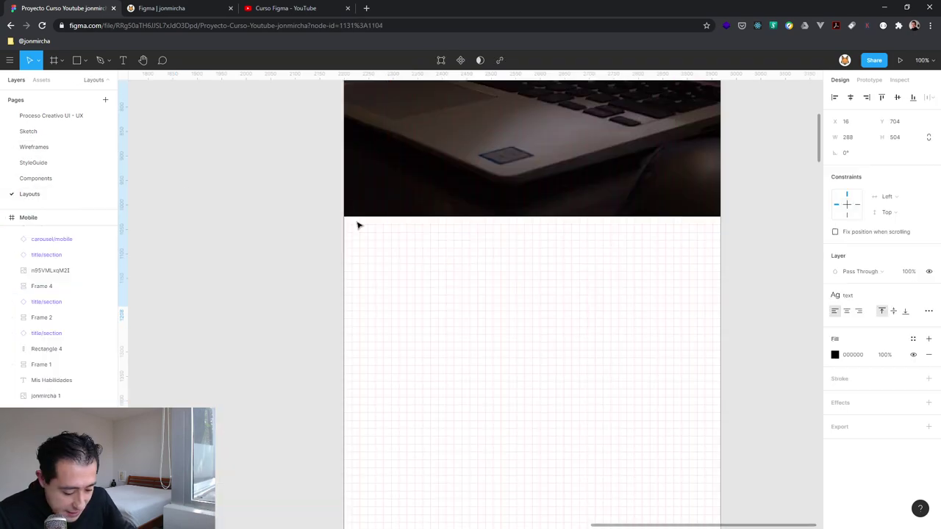
# - Zoom out to show the Mobile and Tablet frames and clear the selection
pyautogui.press('-')
pyautogui.press('-')
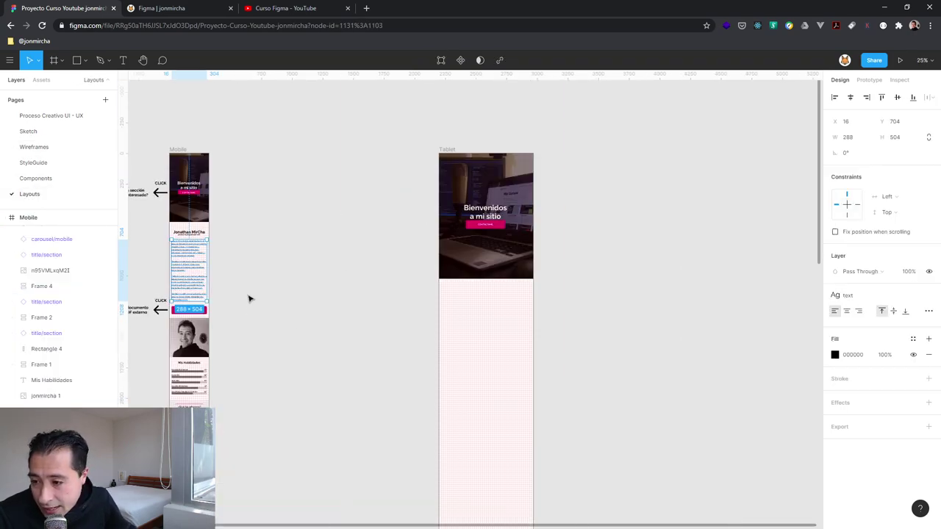
pyautogui.click(249, 299)
pyautogui.moveTo(208, 238)
pyautogui.mouseDown()
pyautogui.moveTo(183, 248)
pyautogui.moveTo(163, 237)
pyautogui.mouseUp()
pyautogui.click(333, 258)
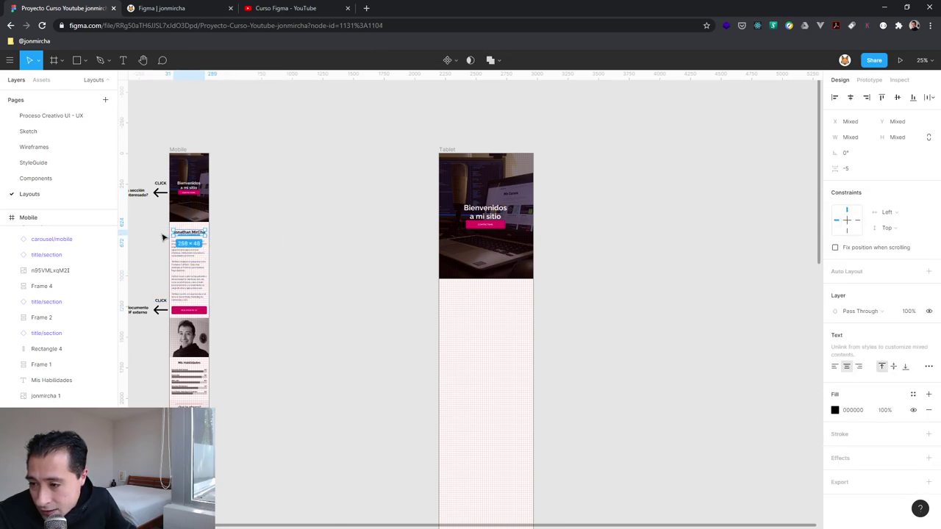
pyautogui.click(164, 236)
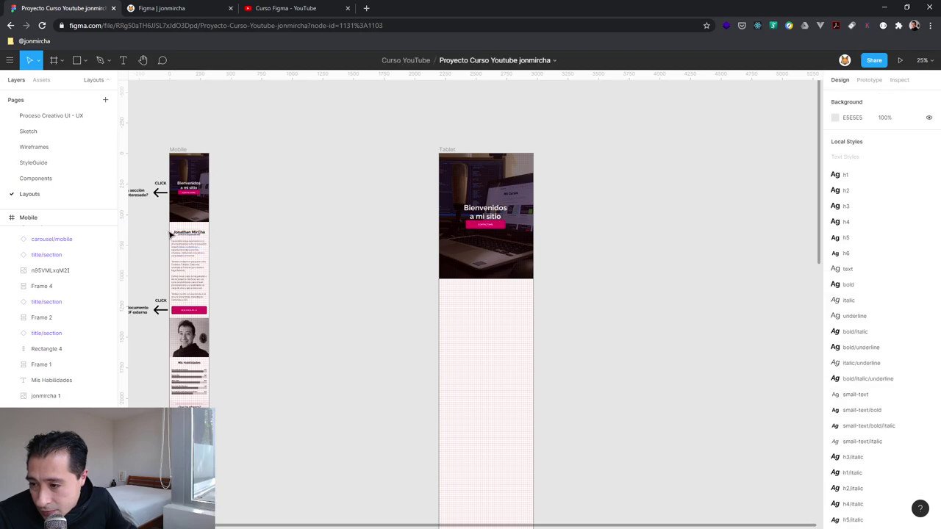
# - Select the mobile name, bio, CV button, photo and skills frame, and drag a copy into Tablet
pyautogui.doubleClick(185, 235)
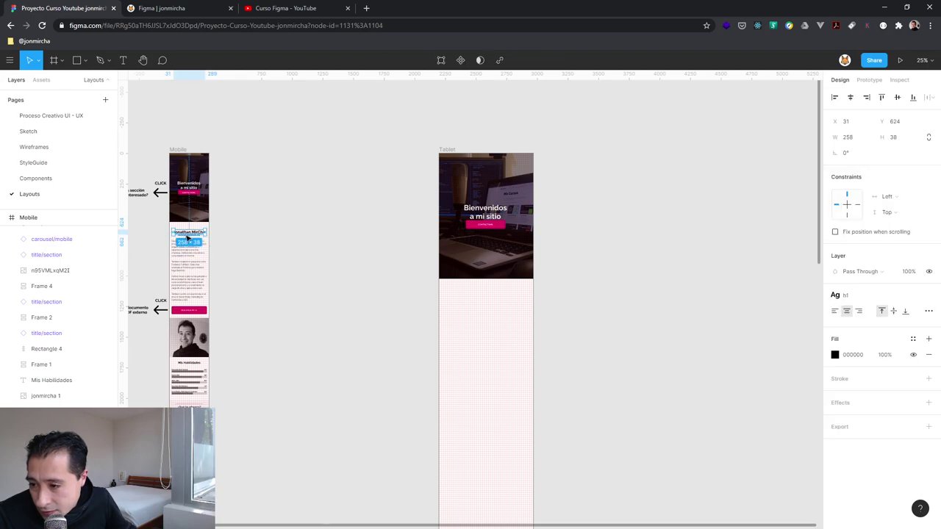
pyautogui.keyDown('shift'); pyautogui.click(189, 248); pyautogui.keyUp('shift')
pyautogui.keyDown('shift'); pyautogui.click(194, 264); pyautogui.keyUp('shift')
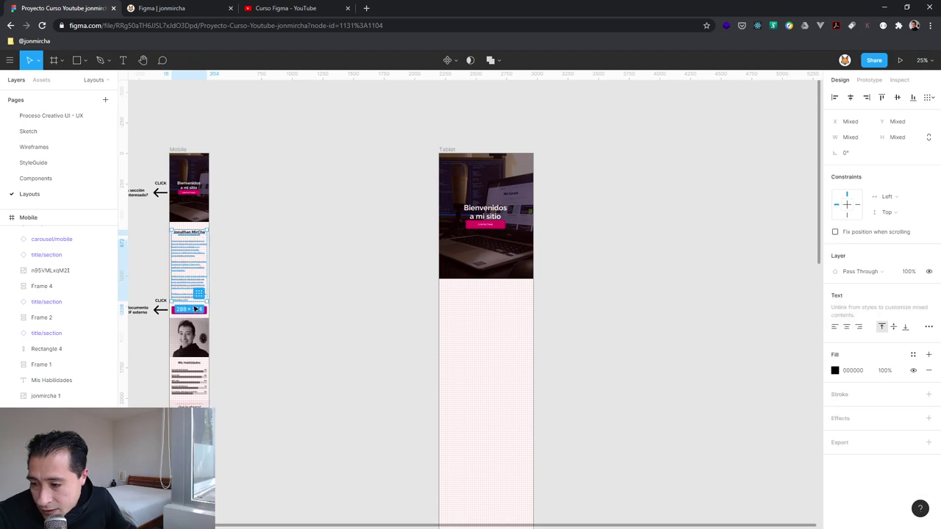
pyautogui.keyDown('shift'); pyautogui.click(199, 342); pyautogui.keyUp('shift')
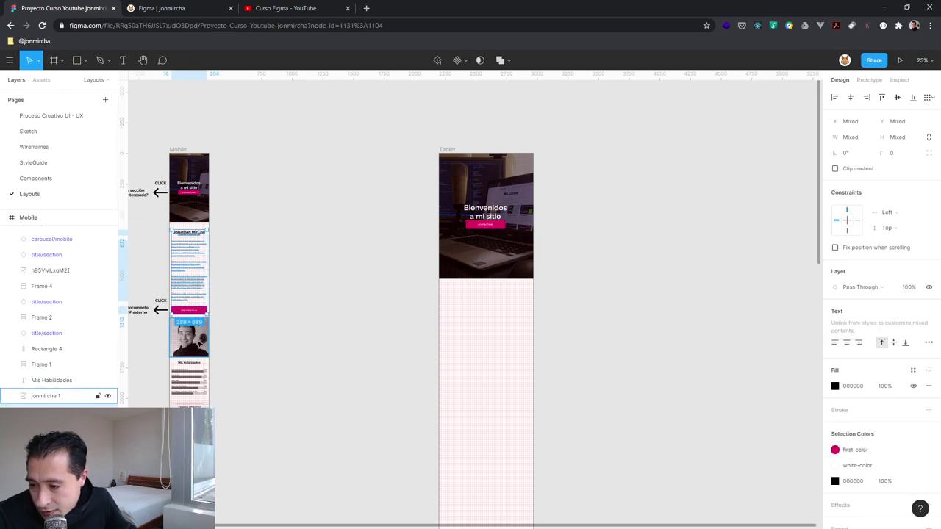
pyautogui.keyDown('shift'); pyautogui.click(189, 383); pyautogui.keyUp('shift')
pyautogui.keyDown('shift'); pyautogui.click(189, 384); pyautogui.keyUp('shift')
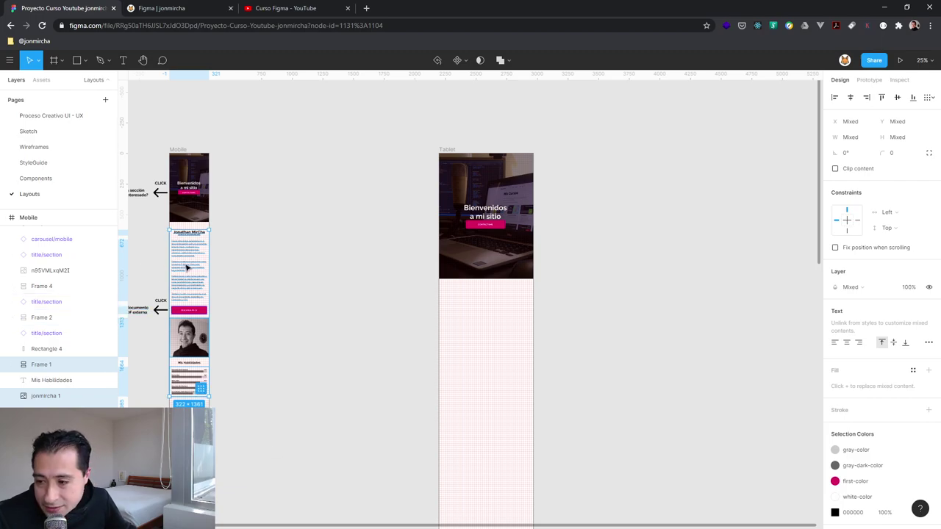
pyautogui.moveTo(189, 264); pyautogui.dragTo(483, 331)
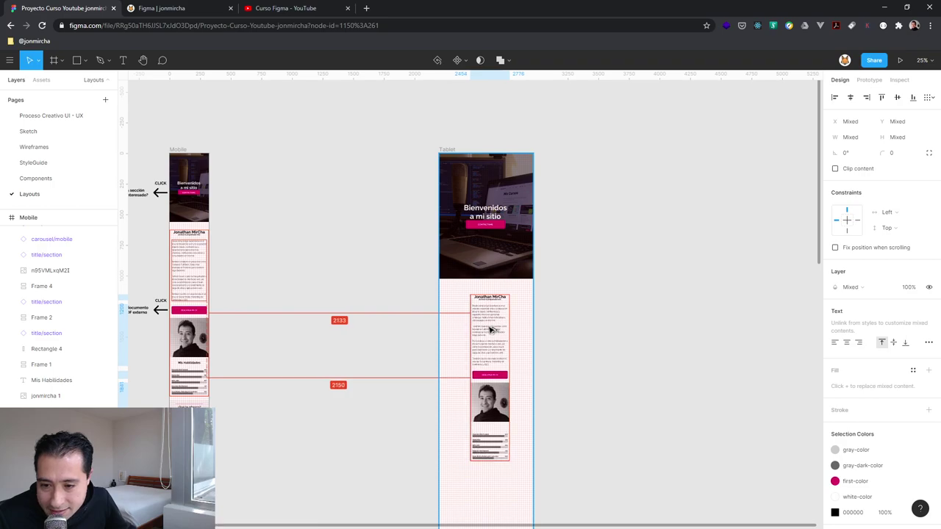
# - Nudge the copied 322×1361 about-me block under the hero and switch to the Scale tool (K)
pyautogui.moveTo(483, 330); pyautogui.dragTo(488, 330)
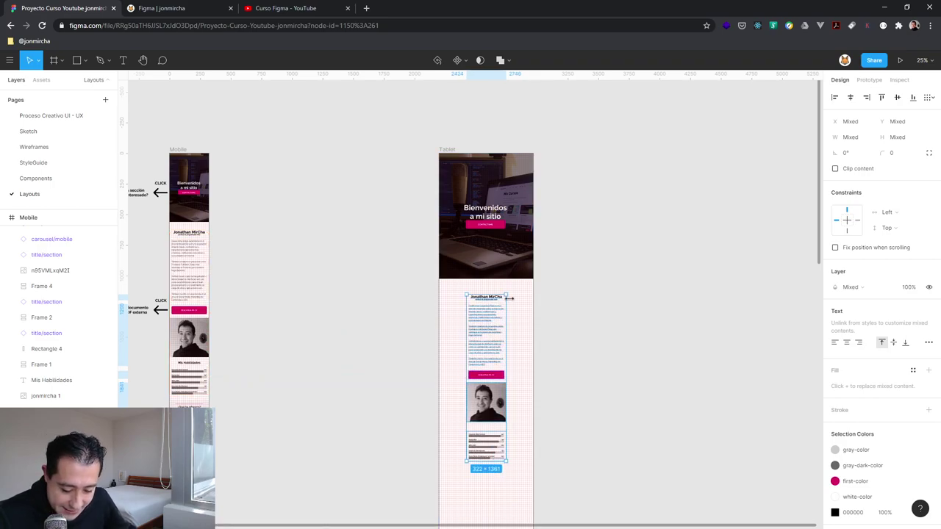
pyautogui.click(39, 63)
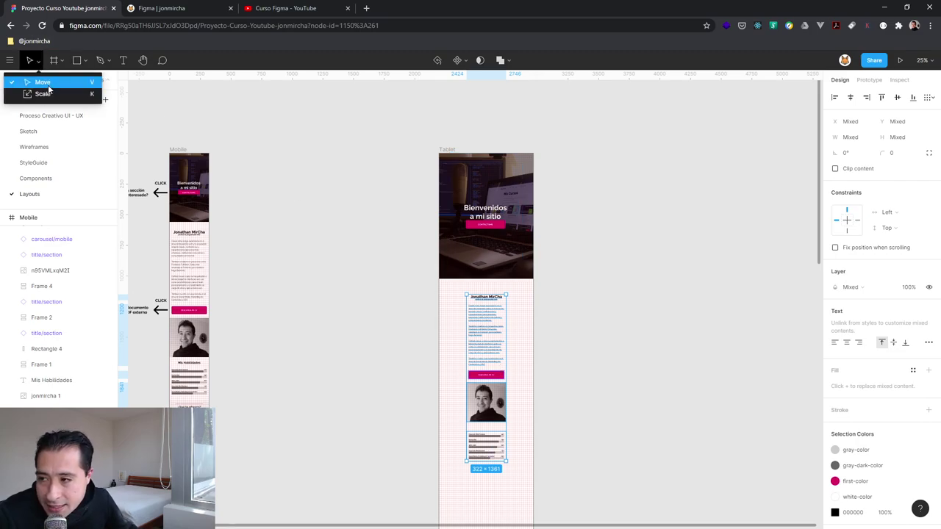
pyautogui.click(51, 96)
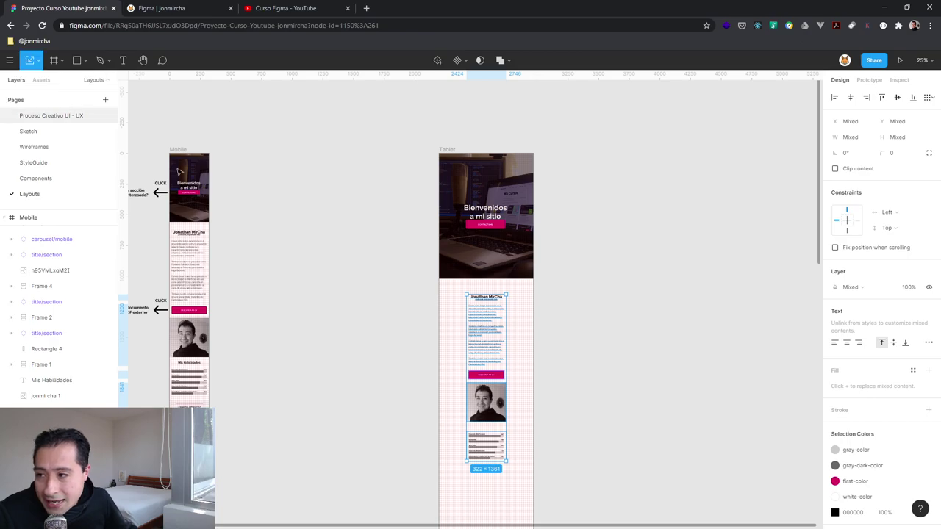
pyautogui.scroll(-1, 524, 375)
pyautogui.scroll(-3, 523, 374)
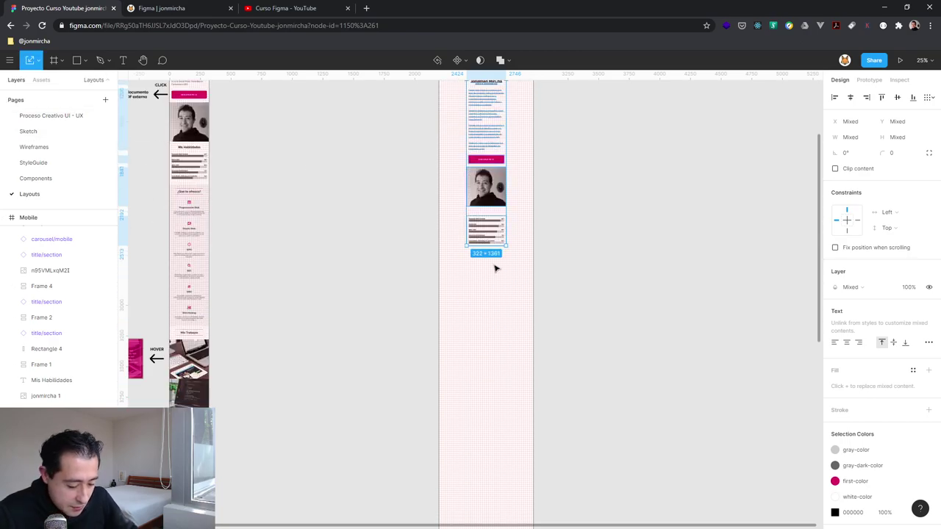
pyautogui.scroll(3, 494, 269)
# - Scale the copied about-me group proportionally up to about 527.5×2240
pyautogui.scroll(3, 495, 269)
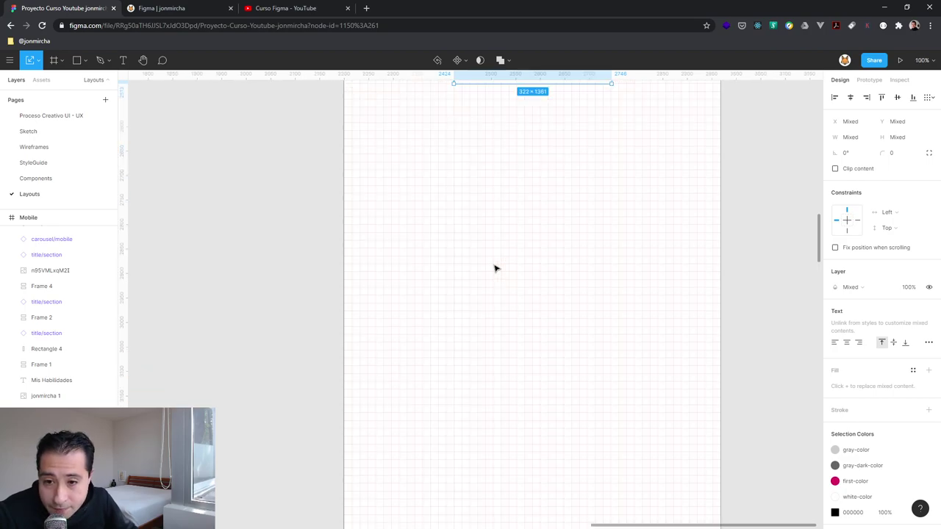
pyautogui.scroll(2, 608, 291)
pyautogui.scroll(3, 607, 298)
pyautogui.scroll(2, 607, 299)
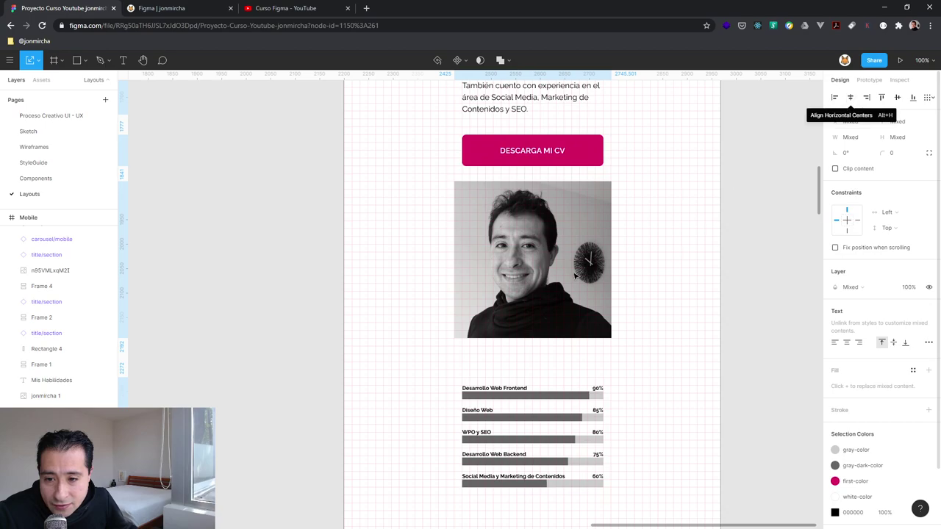
pyautogui.scroll(3, 577, 281)
pyautogui.scroll(5, 576, 282)
pyautogui.scroll(-3, 576, 283)
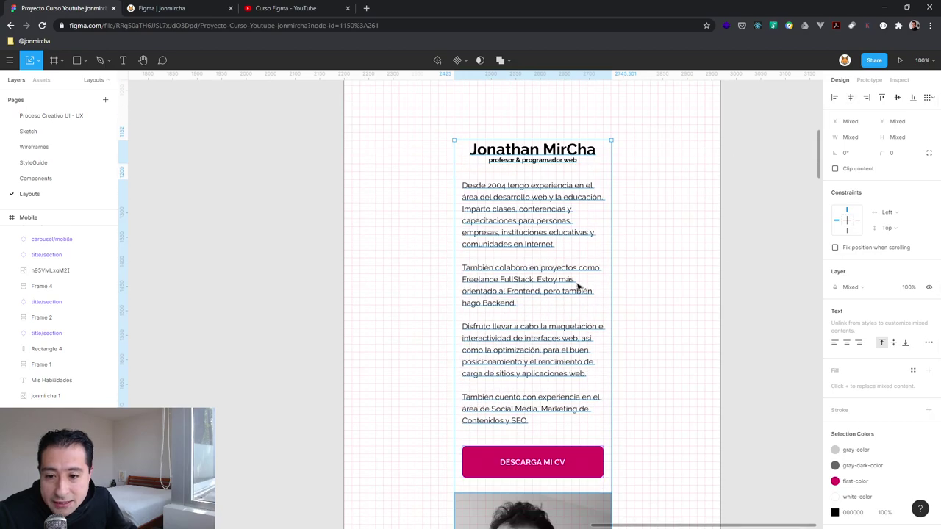
pyautogui.scroll(-4, 576, 283)
pyautogui.scroll(-5, 575, 284)
pyautogui.scroll(1, 576, 284)
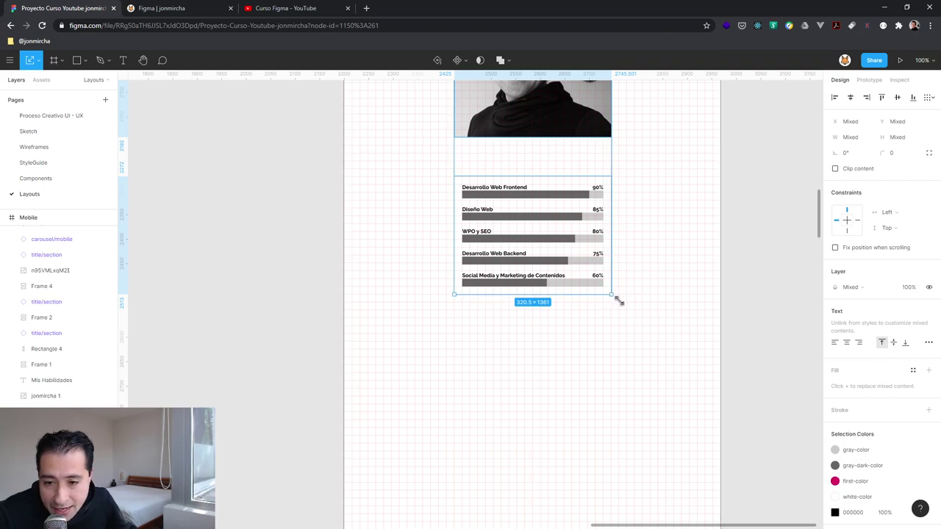
pyautogui.moveTo(619, 300); pyautogui.dragTo(703, 426)
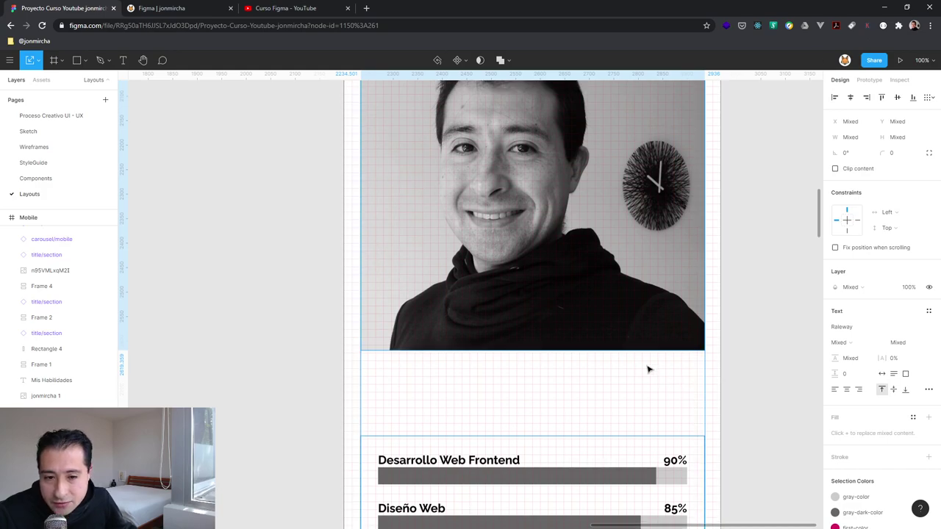
# - Scroll the Tablet frame to inspect the scaled about-me text overlapping the hero image
pyautogui.scroll(5, 647, 369)
pyautogui.scroll(3, 647, 369)
pyautogui.scroll(2, 648, 368)
pyautogui.scroll(1, 648, 369)
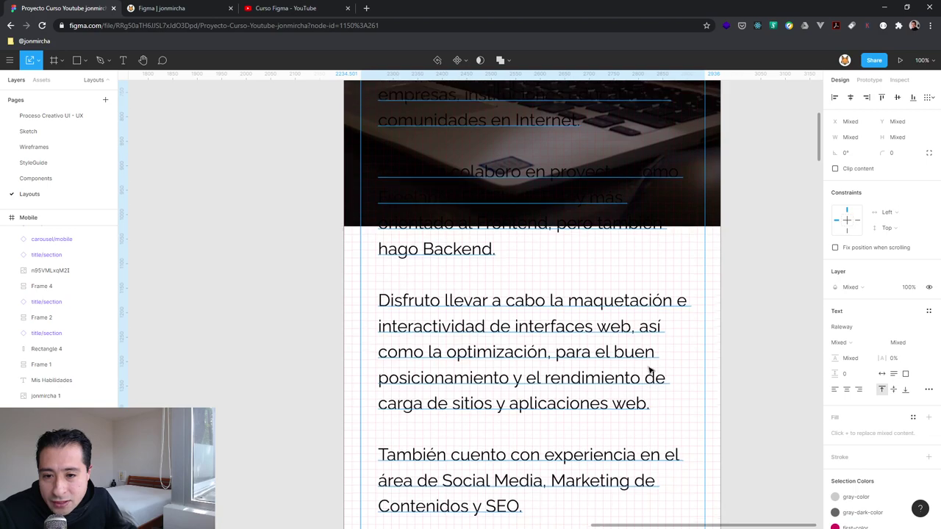
pyautogui.scroll(3, 649, 369)
pyautogui.scroll(3, 649, 369)
pyautogui.scroll(-2, 527, 184)
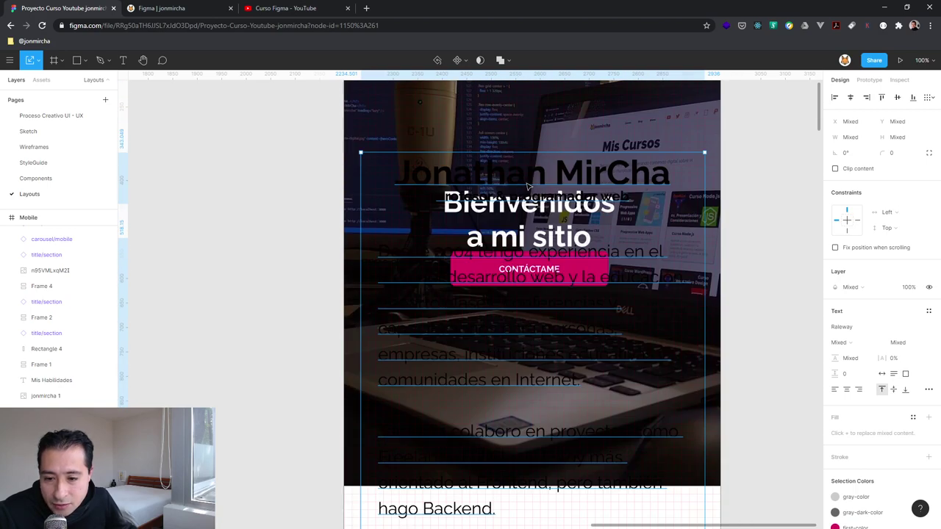
pyautogui.scroll(-3, 527, 188)
pyautogui.scroll(-3, 527, 188)
pyautogui.scroll(-4, 527, 188)
pyautogui.scroll(-3, 527, 189)
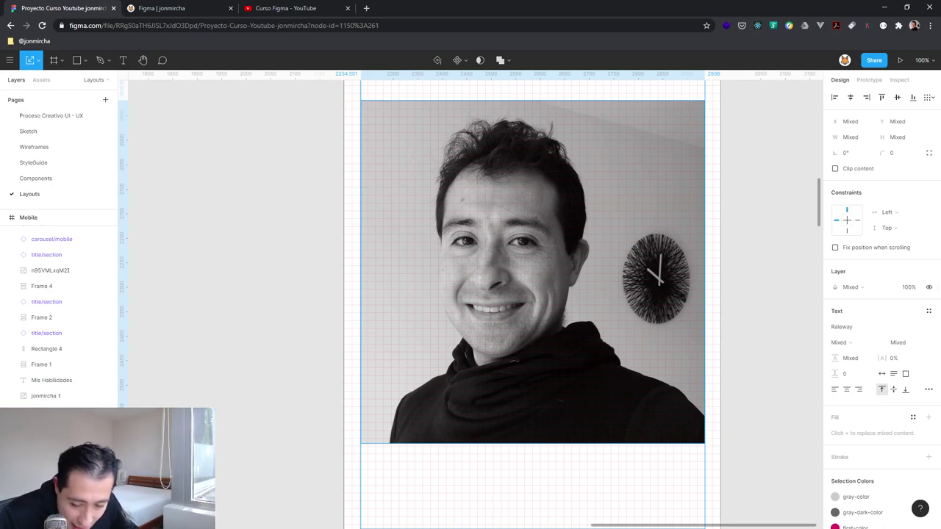
pyautogui.scroll(3, 600, 361)
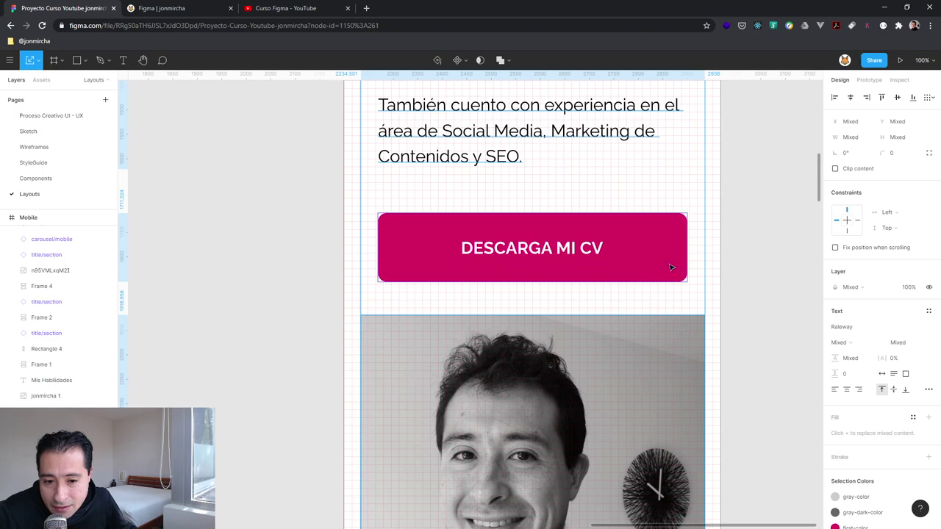
pyautogui.scroll(2, 607, 358)
pyautogui.scroll(5, 607, 358)
pyautogui.scroll(3, 607, 358)
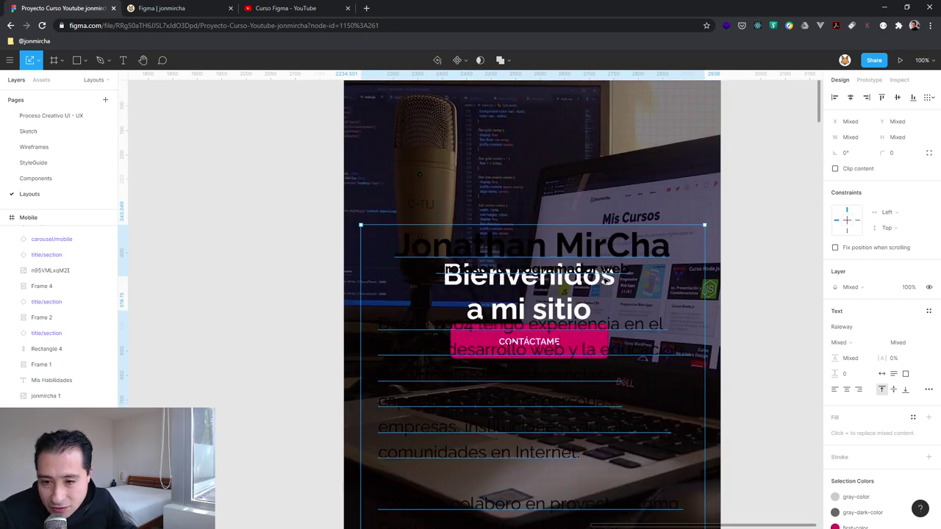
pyautogui.scroll(-1, 610, 250)
pyautogui.scroll(-4, 609, 247)
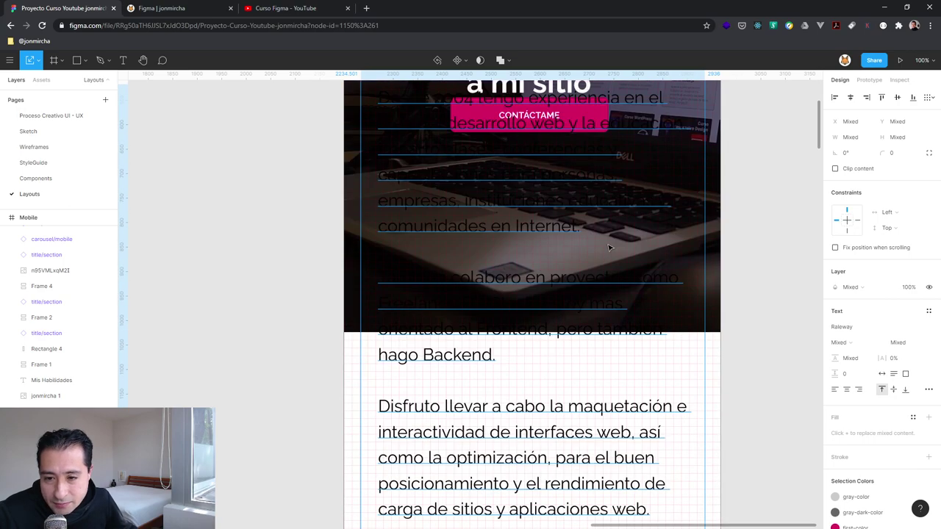
# - Nudge the name, subtitle and bio down until they sit just below the hero image
pyautogui.press('Down')
pyautogui.press('Down')
pyautogui.press('Down')
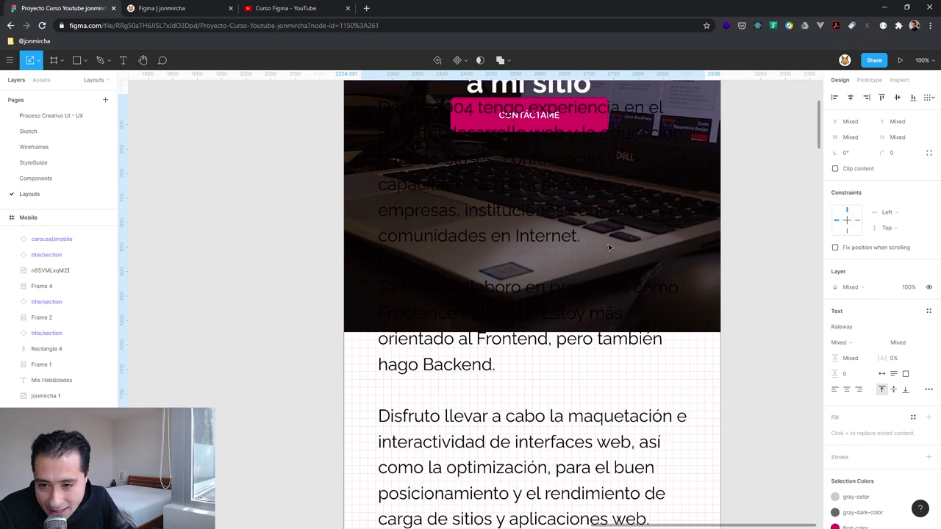
pyautogui.press('Down')
pyautogui.press('Down')
pyautogui.press('Down')
pyautogui.press('Down')
pyautogui.press('Down')
pyautogui.press('Down')
pyautogui.press('Down')
pyautogui.press('Down')
pyautogui.press('Down')
pyautogui.press('Down')
pyautogui.press('Down')
pyautogui.press('Down')
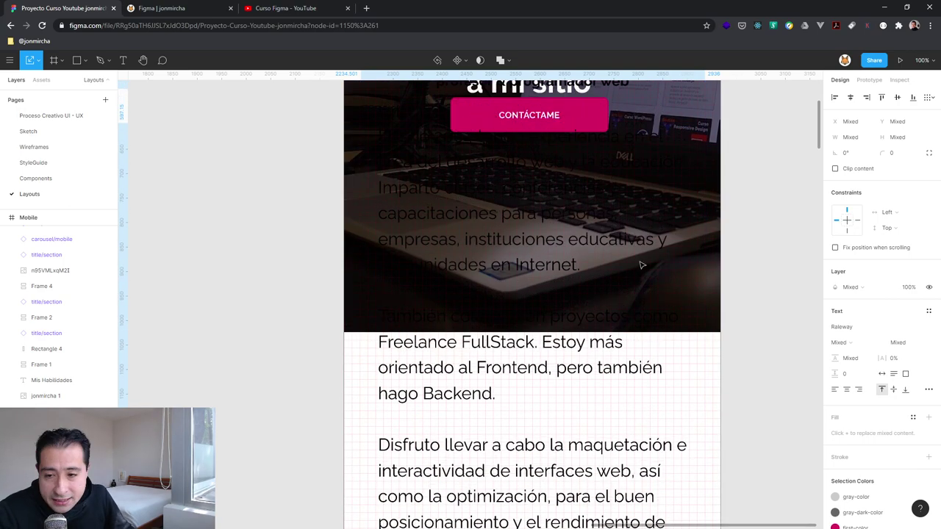
pyautogui.press('Down')
pyautogui.press('Down')
pyautogui.press('Down')
pyautogui.press('Down')
pyautogui.press('Down')
pyautogui.press('Down')
pyautogui.press('Down')
pyautogui.press('Down')
pyautogui.press('Down')
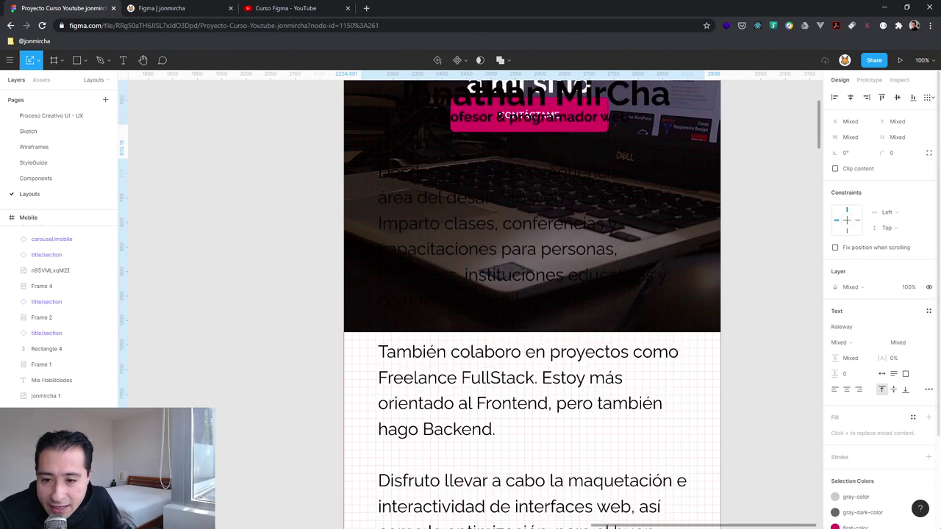
pyautogui.press('Down')
pyautogui.press('Down')
pyautogui.press('Down')
pyautogui.press('Down')
pyautogui.press('Down')
pyautogui.press('Down')
pyautogui.press('Down')
pyautogui.press('Down')
pyautogui.press('Down')
pyautogui.press('Down')
pyautogui.press('Down')
pyautogui.press('Down')
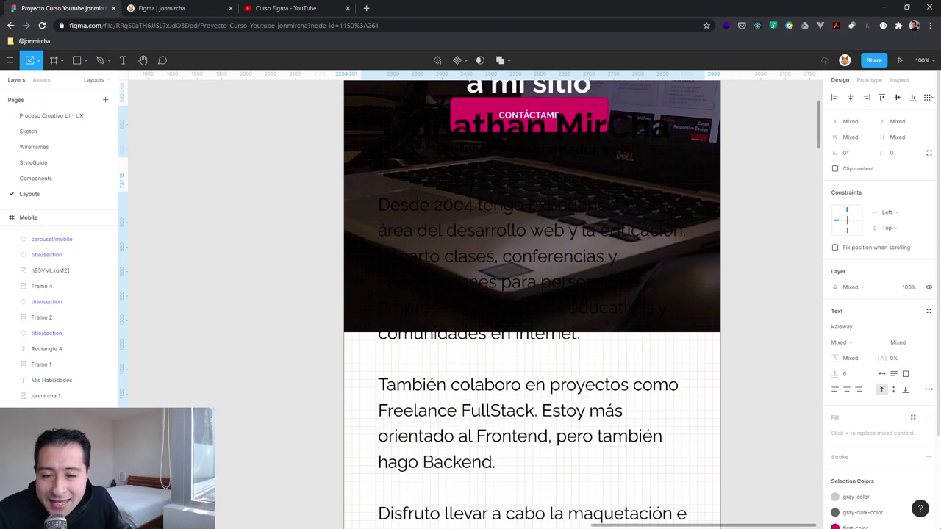
pyautogui.press('Down')
pyautogui.press('Down')
pyautogui.press('Down')
pyautogui.press('Down')
pyautogui.press('Down')
pyautogui.press('Down')
pyautogui.press('Down')
pyautogui.press('Down')
pyautogui.press('Down')
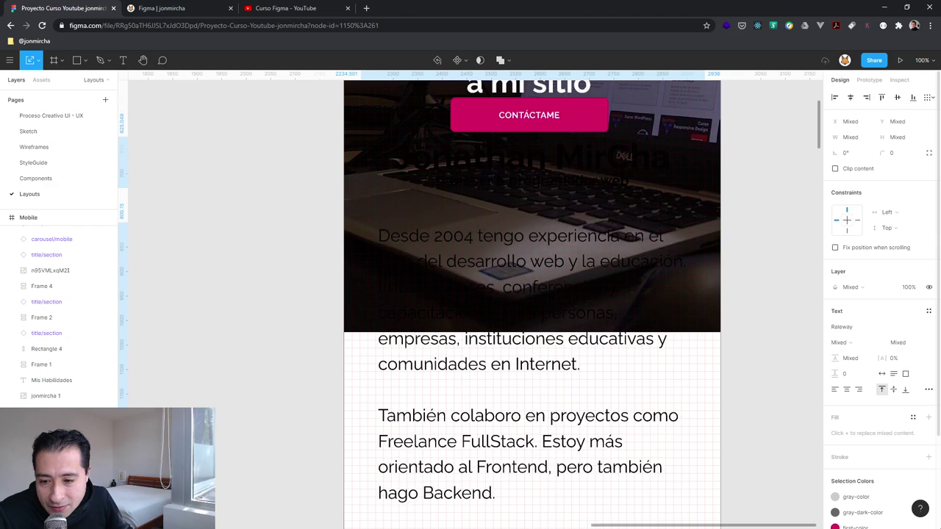
pyautogui.press('Down')
pyautogui.press('Down')
pyautogui.press('Down')
pyautogui.press('Down')
pyautogui.press('Down')
pyautogui.press('Down')
pyautogui.press('Down')
pyautogui.press('Down')
pyautogui.press('Down')
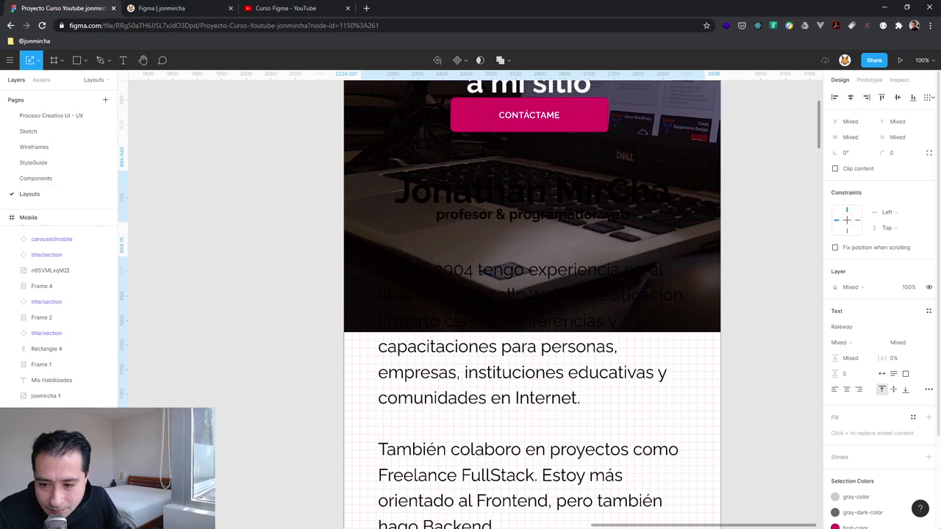
pyautogui.press('Down')
pyautogui.press('Down')
pyautogui.press('Down')
pyautogui.press('Down')
pyautogui.press('Down')
pyautogui.press('Down')
pyautogui.press('Down')
pyautogui.press('Down')
pyautogui.press('Down')
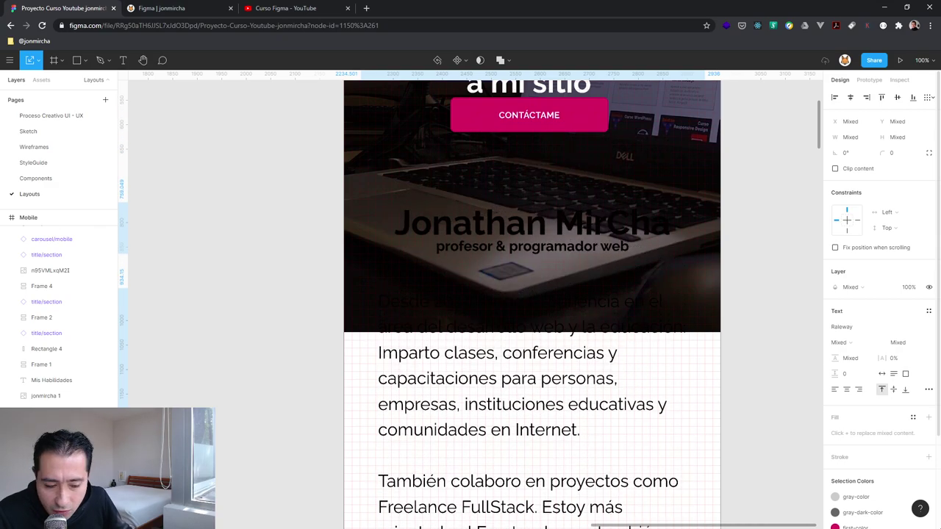
pyautogui.press('Down')
pyautogui.press('Down')
pyautogui.press('Down')
pyautogui.press('Down')
pyautogui.press('Down')
pyautogui.press('Down')
pyautogui.press('Down')
pyautogui.press('Down')
pyautogui.press('Down')
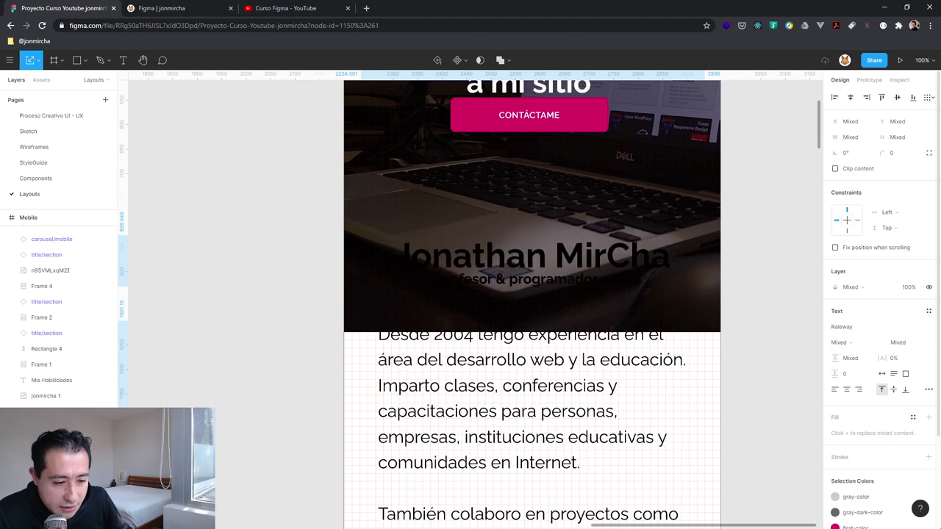
pyautogui.press('Down')
pyautogui.press('Down')
pyautogui.press('Down')
pyautogui.press('Down')
pyautogui.press('Down')
pyautogui.press('Down')
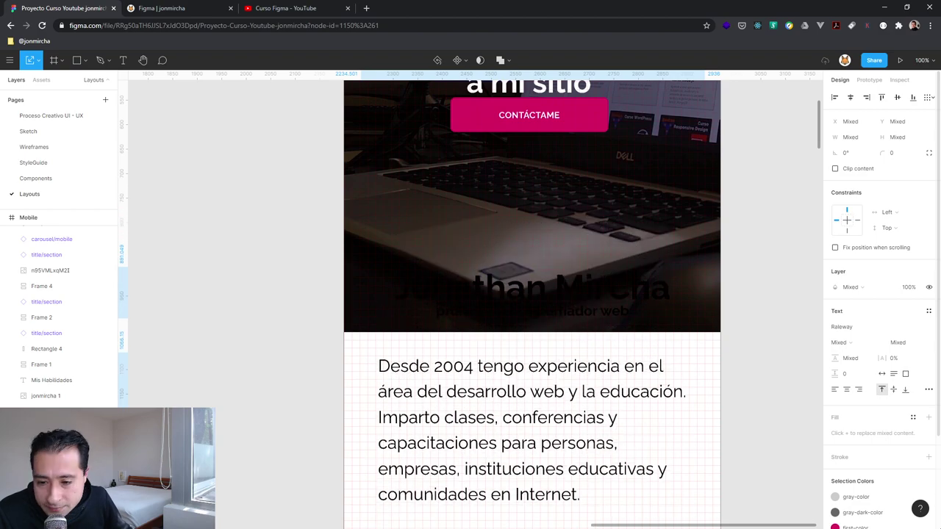
pyautogui.press('Down')
pyautogui.press('Down')
pyautogui.press('Down')
pyautogui.press('Down')
pyautogui.press('Down')
pyautogui.press('Down')
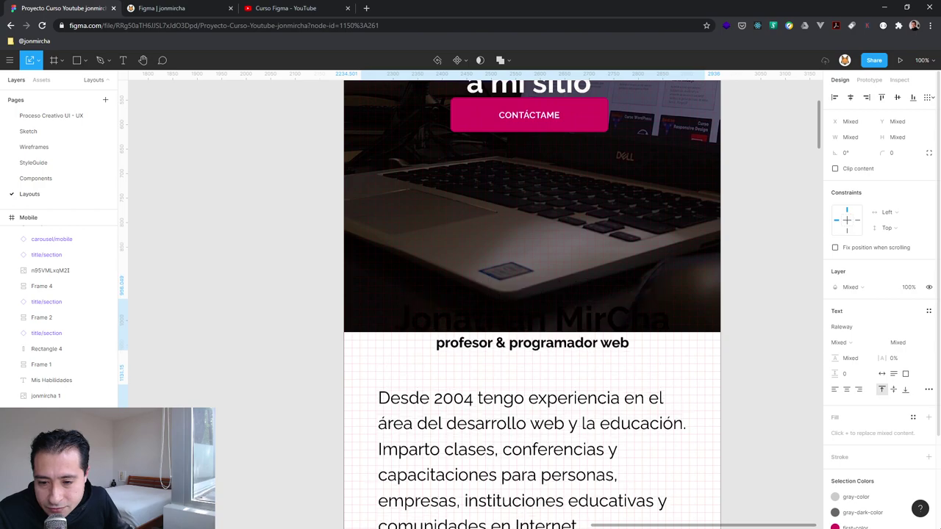
pyautogui.press('Down')
pyautogui.press('Down')
pyautogui.press('Down')
pyautogui.press('Down')
pyautogui.press('Down')
pyautogui.press('Down')
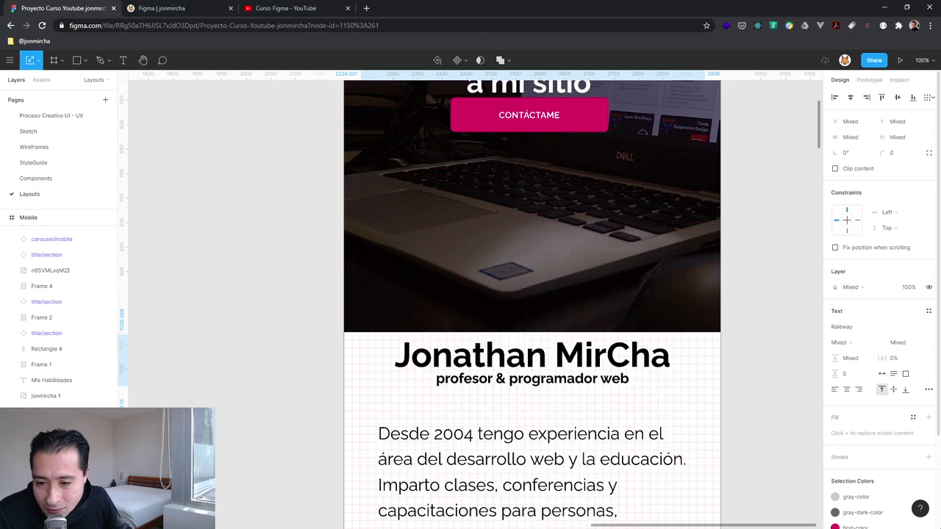
pyautogui.press('Down')
pyautogui.press('Down')
pyautogui.press('Down')
pyautogui.press('Down')
pyautogui.press('Down')
pyautogui.press('Down')
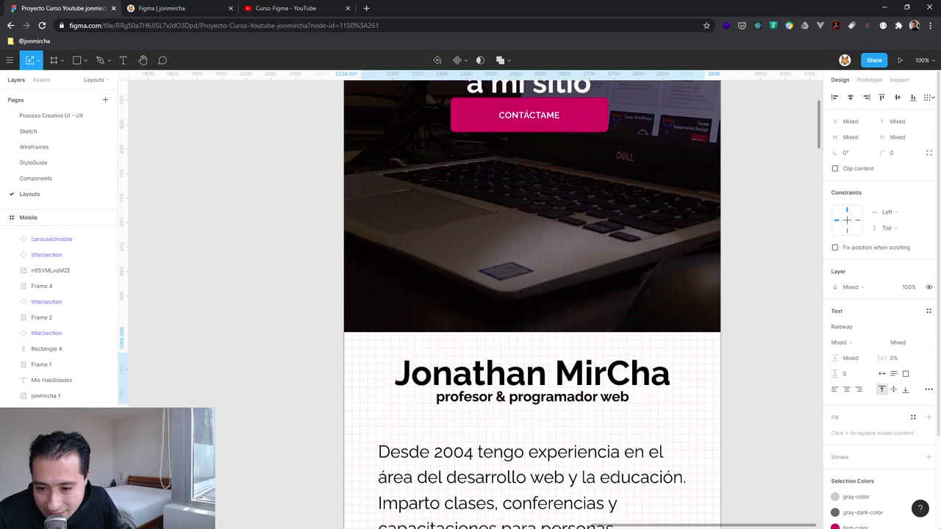
pyautogui.press('Down')
pyautogui.press('Down')
pyautogui.press('Down')
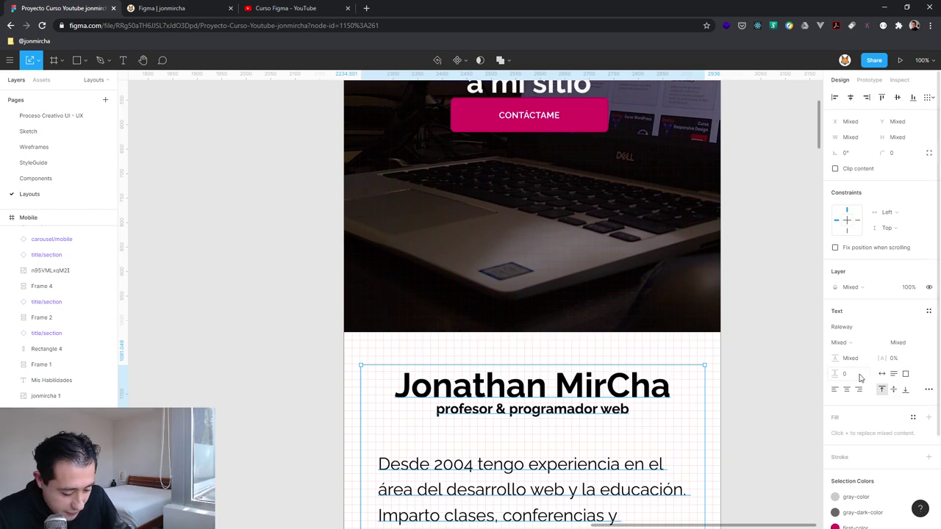
pyautogui.press('Up')
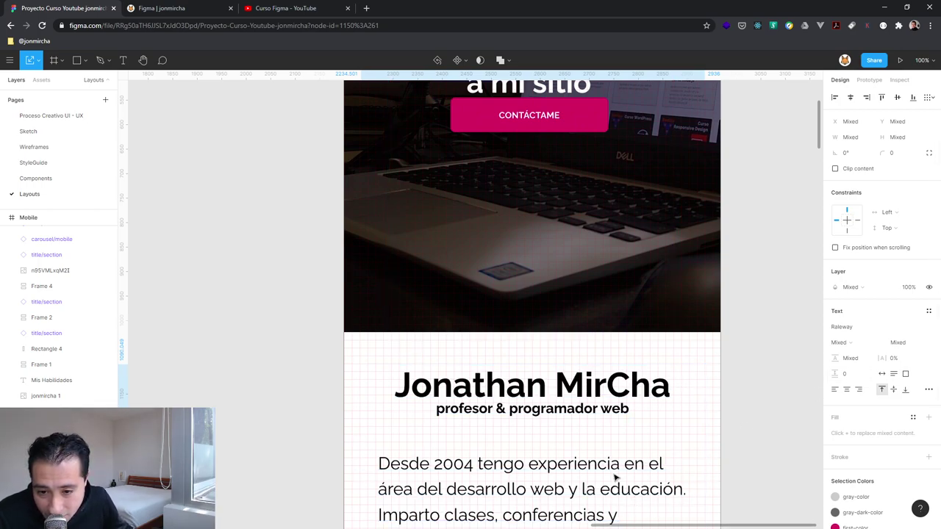
# - Scroll down the Tablet frame past the enlarged photo to the skill bars
pyautogui.scroll(-1, 547, 273)
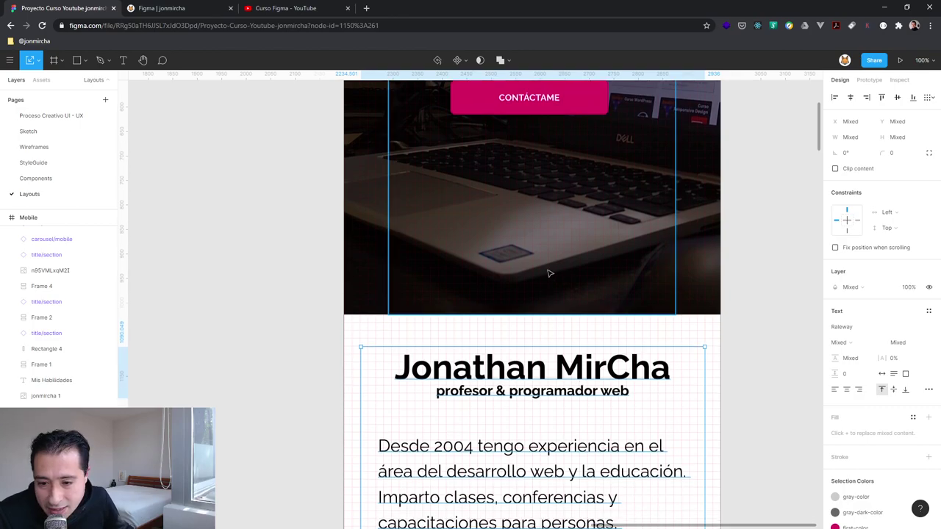
pyautogui.scroll(-5, 561, 269)
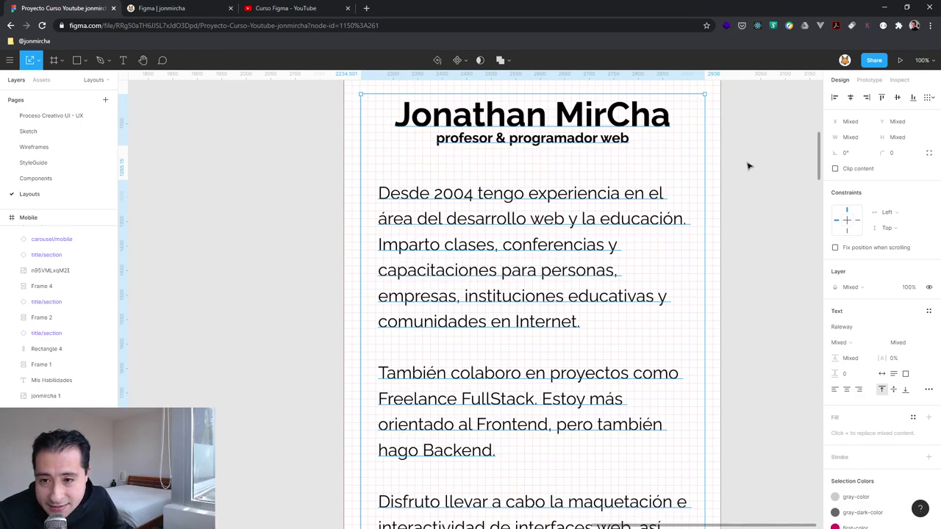
pyautogui.scroll(-3, 747, 167)
pyautogui.scroll(-6, 745, 168)
pyautogui.scroll(-4, 742, 171)
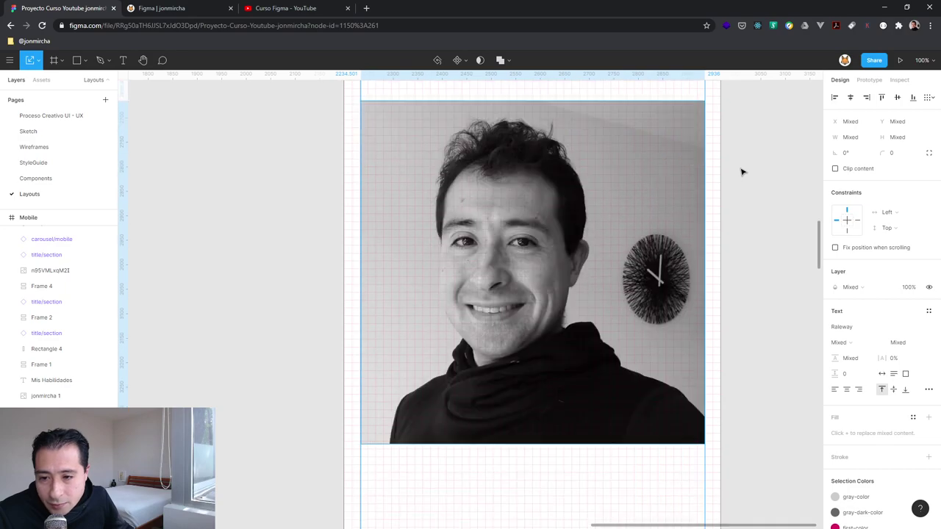
pyautogui.scroll(-5, 741, 172)
pyautogui.scroll(-1, 739, 175)
pyautogui.scroll(-3, 740, 175)
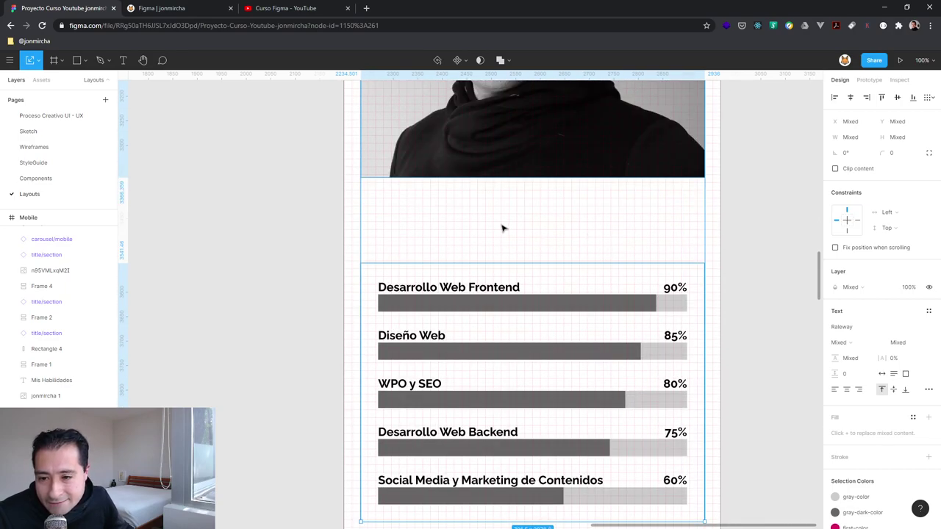
pyautogui.scroll(-7, 287, 290)
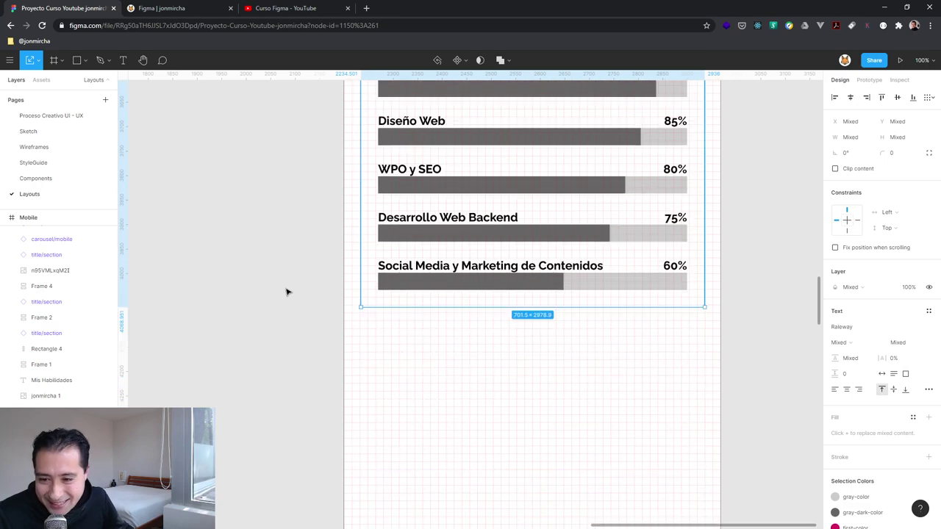
pyautogui.scroll(9, 287, 290)
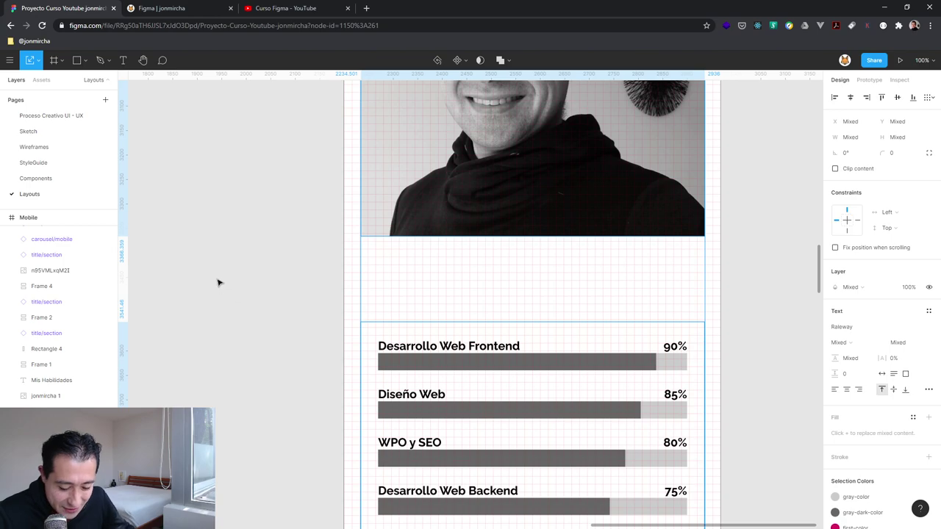
# - Pan left to the Mobile frame's Mis Habilidades and ¿Qué te ofrezco? sections
pyautogui.press('h')
pyautogui.moveTo(181, 264); pyautogui.dragTo(481, 243)
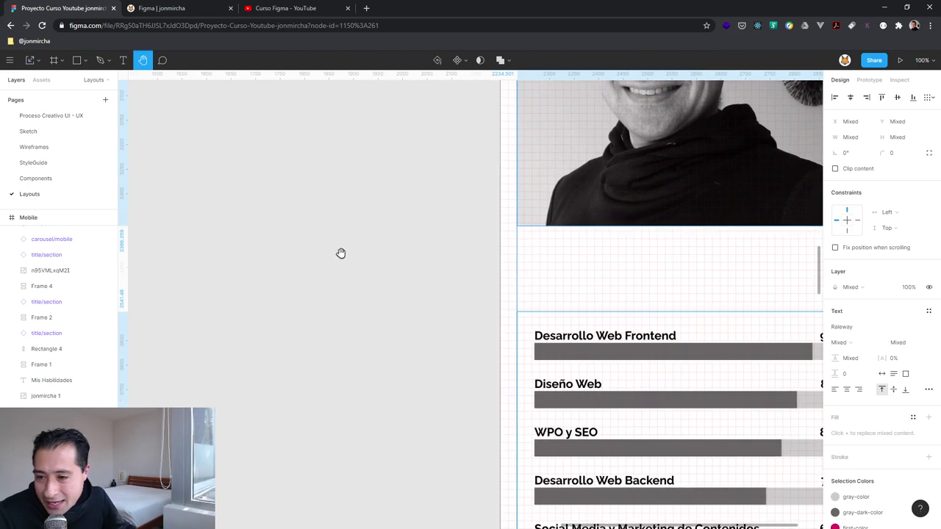
pyautogui.moveTo(316, 233); pyautogui.dragTo(548, 262)
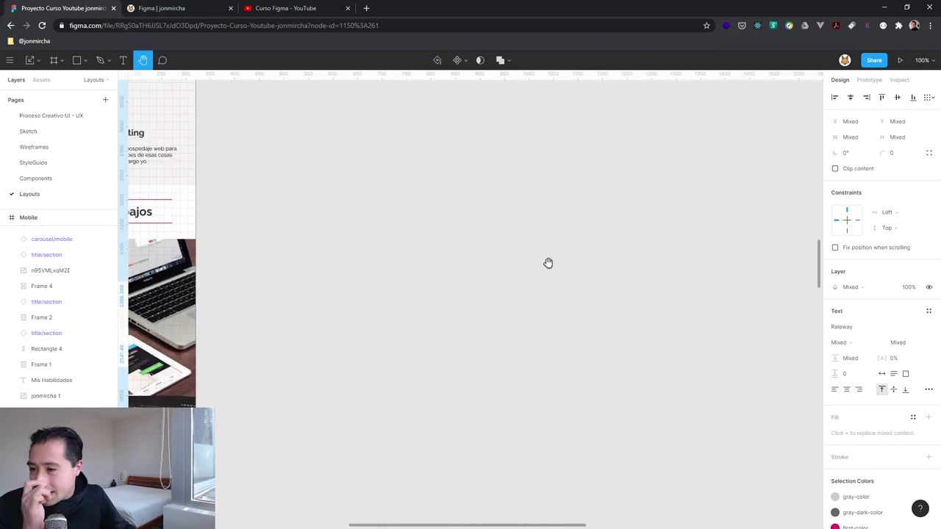
pyautogui.moveTo(305, 200)
pyautogui.mouseDown()
pyautogui.moveTo(441, 212)
pyautogui.moveTo(405, 194)
pyautogui.mouseUp()
pyautogui.scroll(3, 405, 194)
pyautogui.scroll(4, 451, 195)
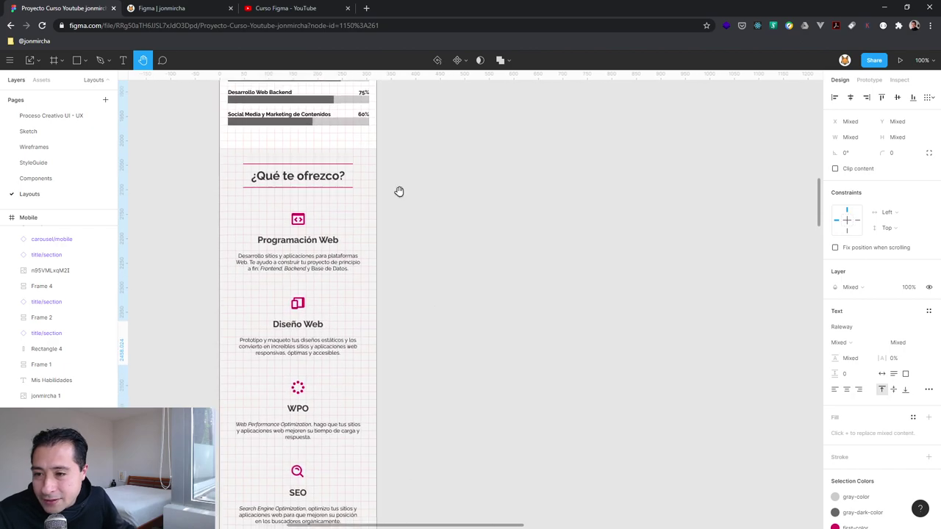
pyautogui.scroll(4, 399, 191)
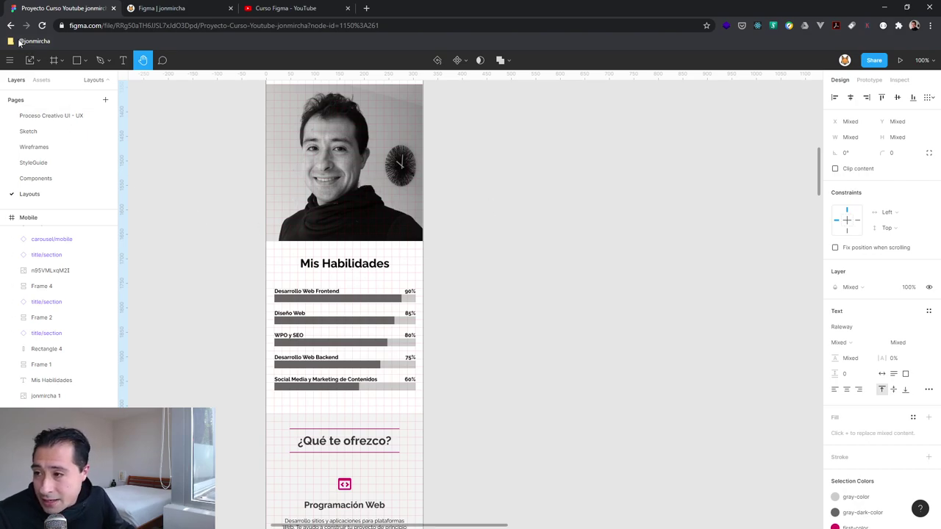
# - Select the Mobile frame's Mis Habilidades heading and drag a copy toward the Tablet frame
pyautogui.click(31, 61)
pyautogui.click(42, 65)
pyautogui.click(44, 81)
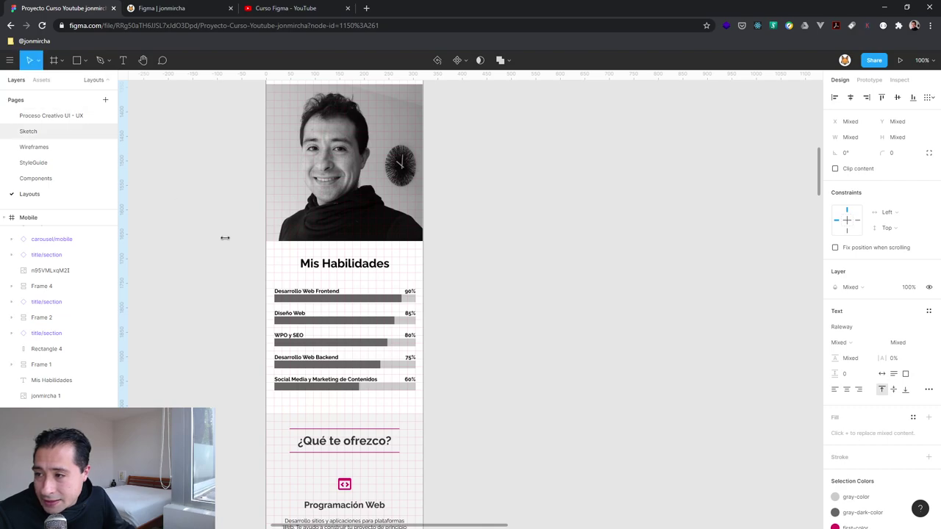
pyautogui.click(341, 266)
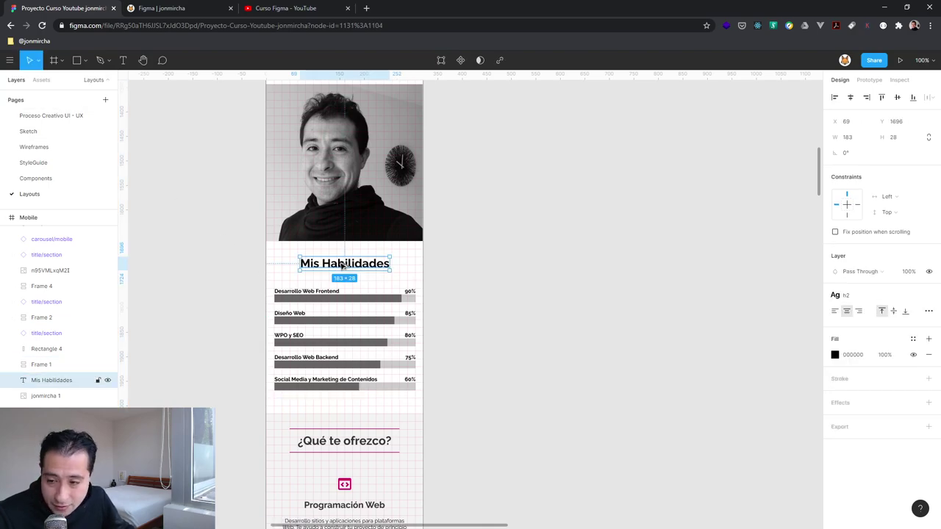
pyautogui.moveTo(344, 263); pyautogui.dragTo(858, 313)
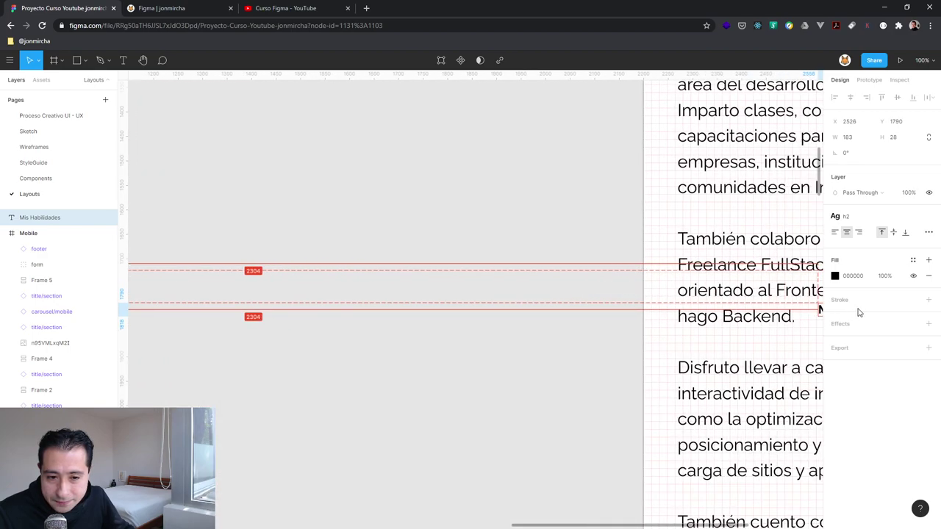
pyautogui.moveTo(858, 312); pyautogui.dragTo(857, 311)
pyautogui.moveTo(678, 383)
pyautogui.mouseDown()
pyautogui.moveTo(430, 418)
pyautogui.moveTo(677, 347)
pyautogui.mouseUp()
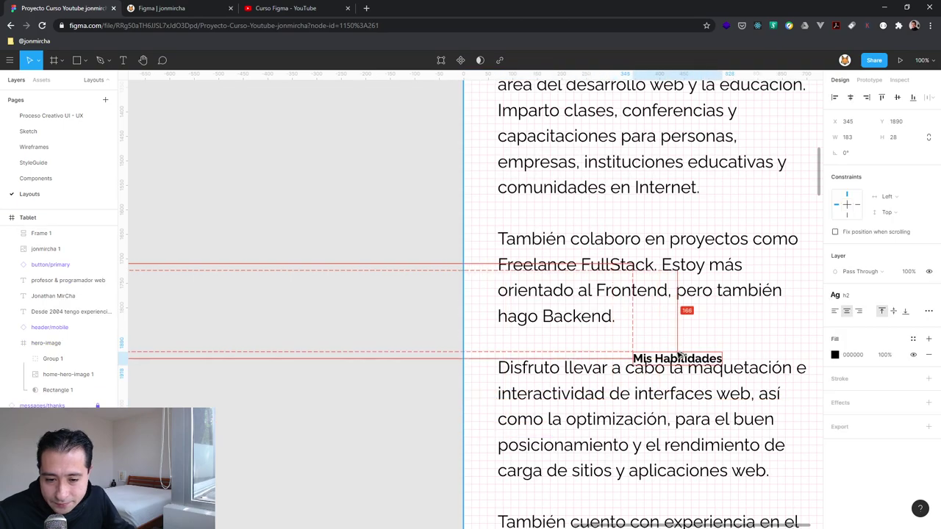
# - Scroll and pan to the Tablet photo and skill bars down to Social Media 60%
pyautogui.scroll(-1, 672, 379)
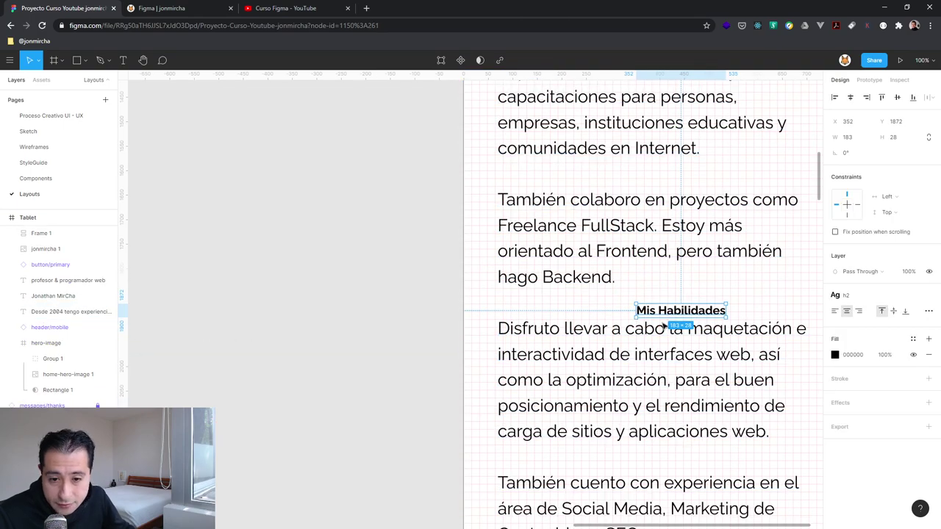
pyautogui.scroll(-2, 652, 348)
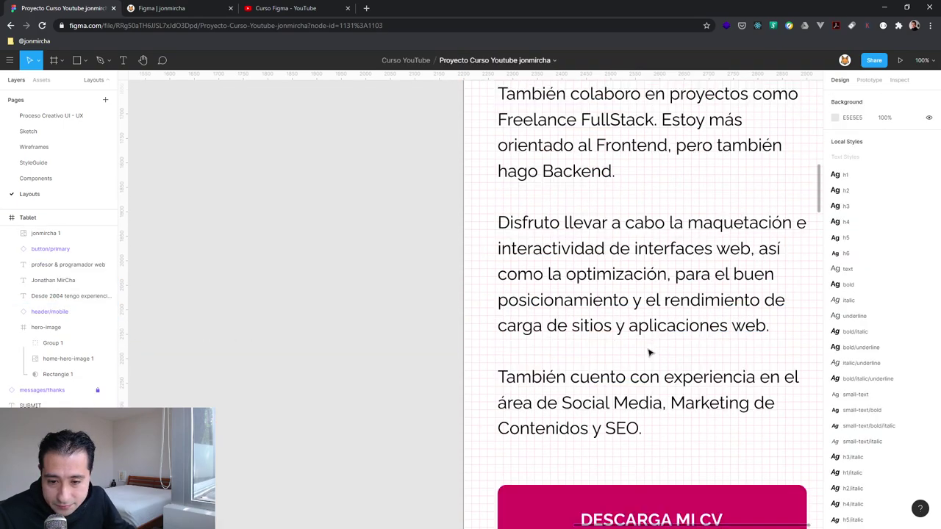
pyautogui.scroll(-2, 653, 338)
pyautogui.scroll(-3, 653, 316)
pyautogui.press('h')
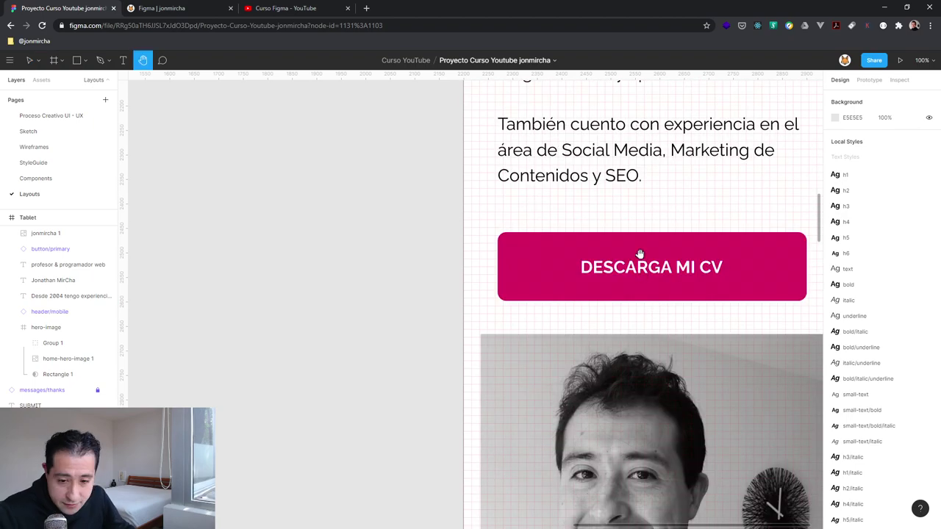
pyautogui.moveTo(654, 305); pyautogui.dragTo(458, 82)
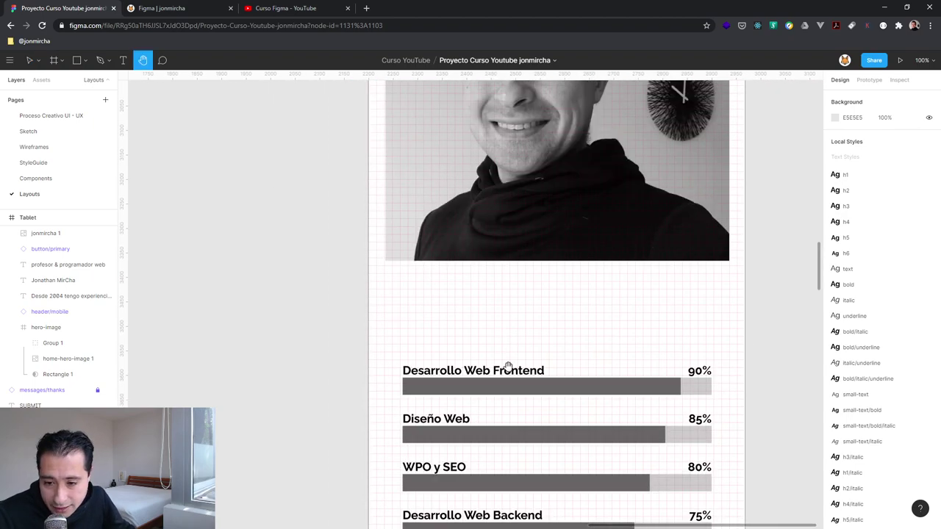
pyautogui.moveTo(500, 355); pyautogui.dragTo(465, 279)
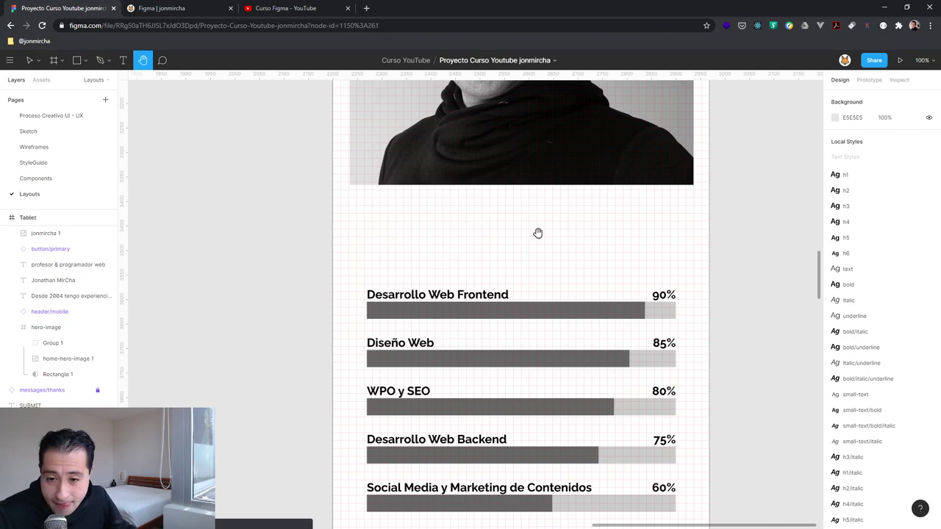
# - Paste the Mis Habilidades heading into the Tablet frame, then delete the misplaced copy
pyautogui.write('Mis Habilidades')
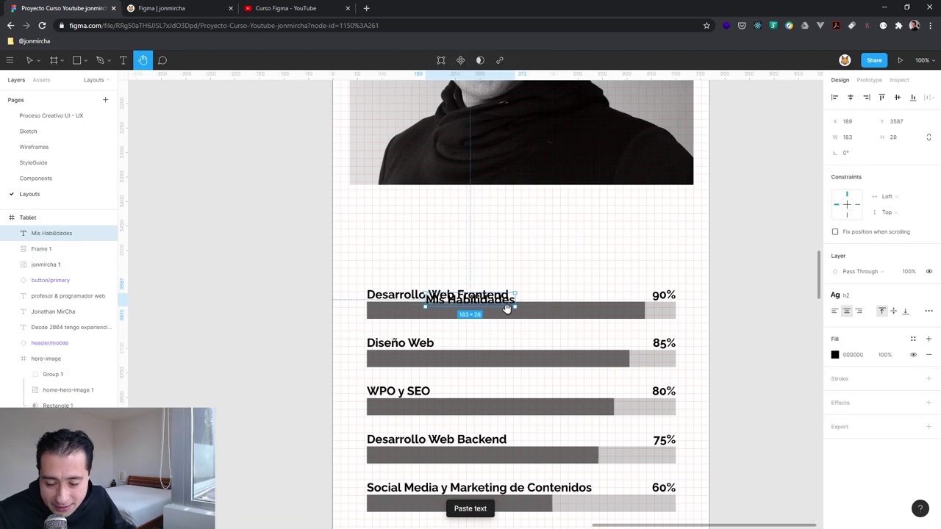
pyautogui.press('Up')
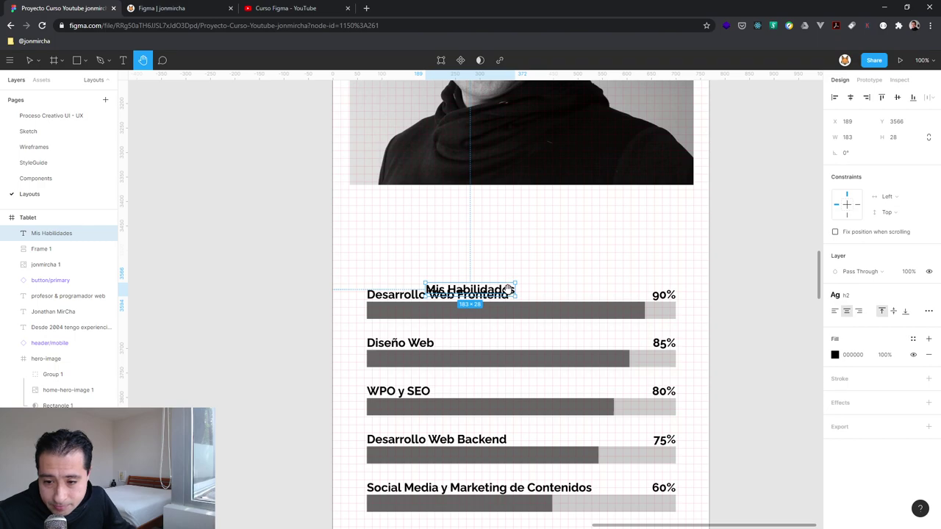
pyautogui.moveTo(508, 289); pyautogui.dragTo(514, 229)
pyautogui.hotkey('ctrl', 'z')
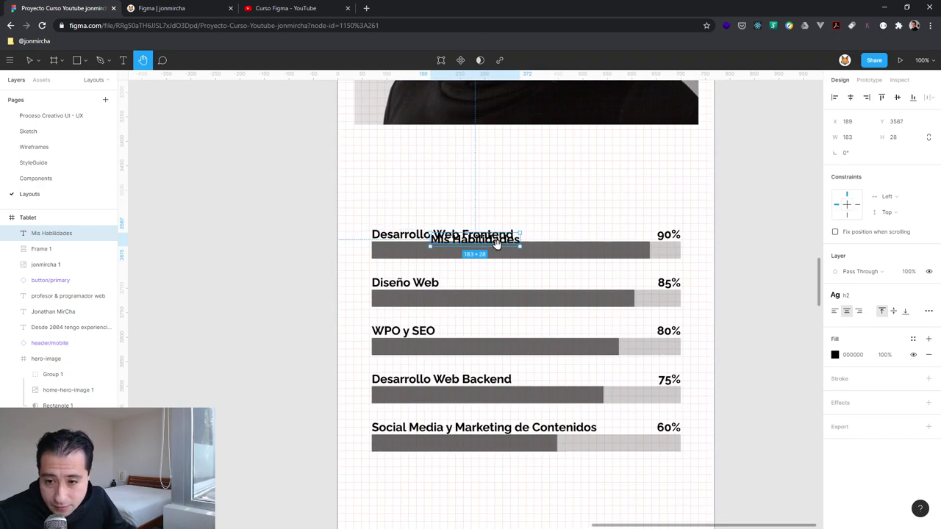
pyautogui.moveTo(466, 242); pyautogui.dragTo(435, 210)
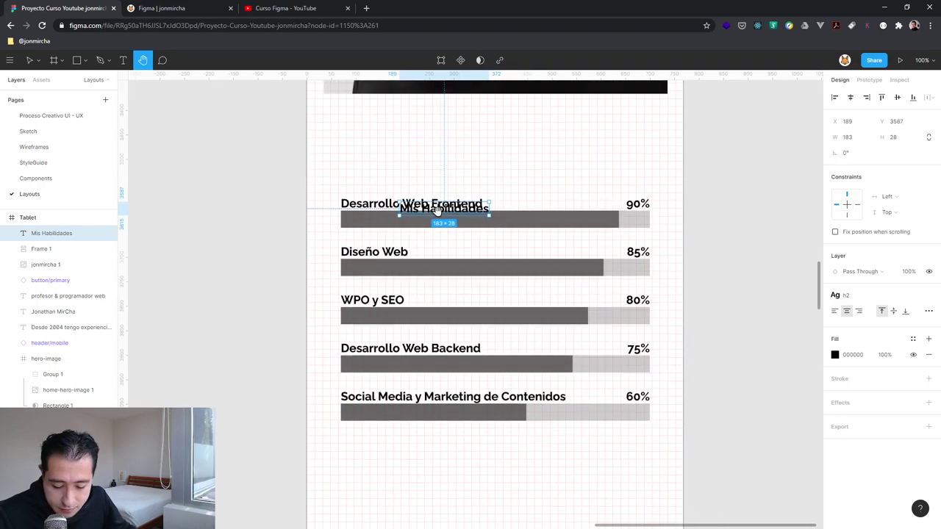
pyautogui.press('Delete')
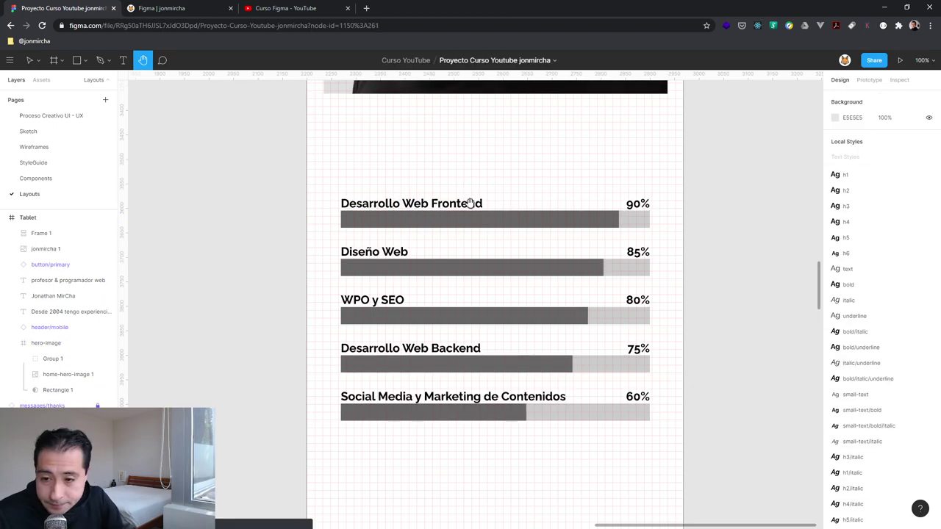
# - Paste the heading again and move it above the skill bars at X 265, Y 3450
pyautogui.hotkey('ctrl', 'v')
pyautogui.press('v')
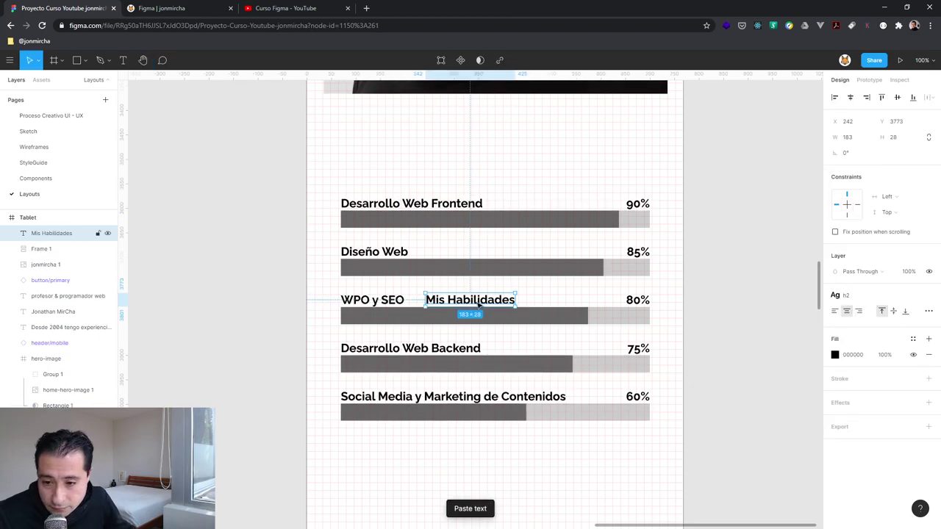
pyautogui.moveTo(474, 303); pyautogui.dragTo(494, 143)
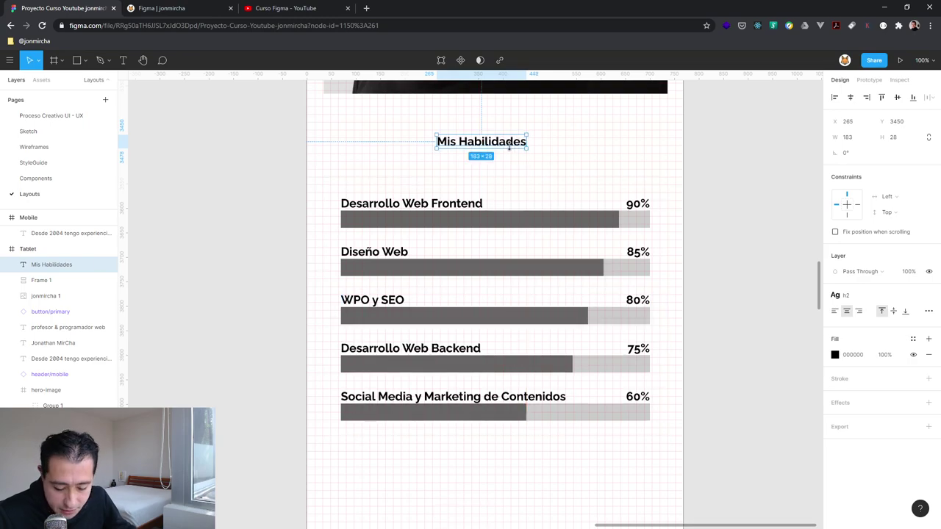
pyautogui.click(36, 61)
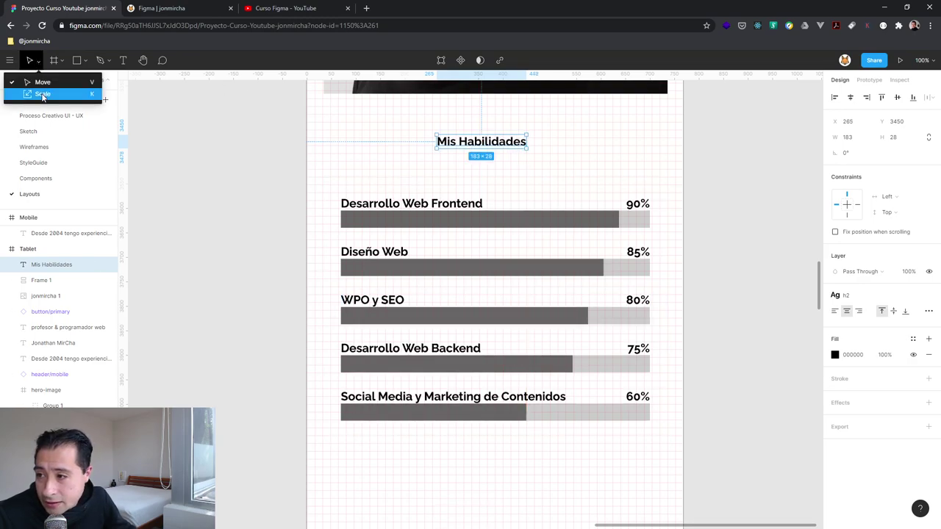
# - Scale the Mis Habilidades heading proportionally to 522.86×80
pyautogui.click(41, 94)
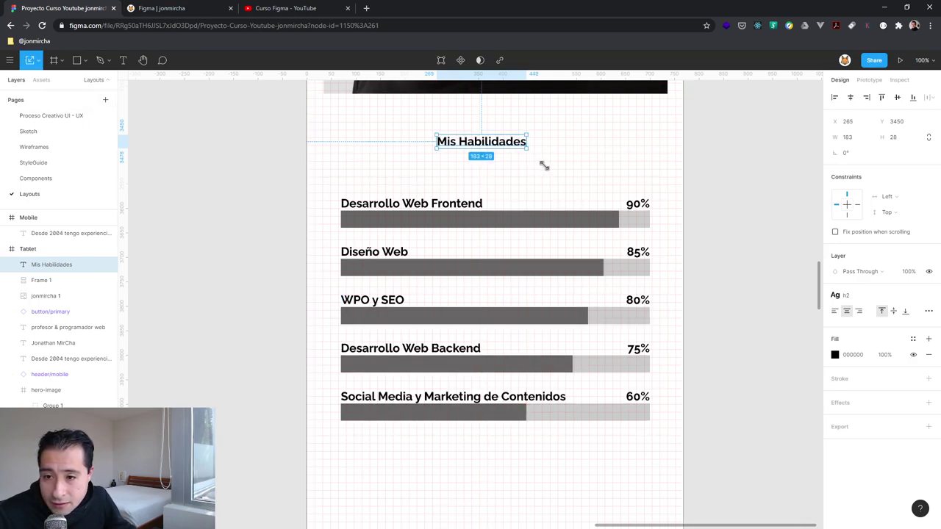
pyautogui.moveTo(544, 166); pyautogui.dragTo(549, 163)
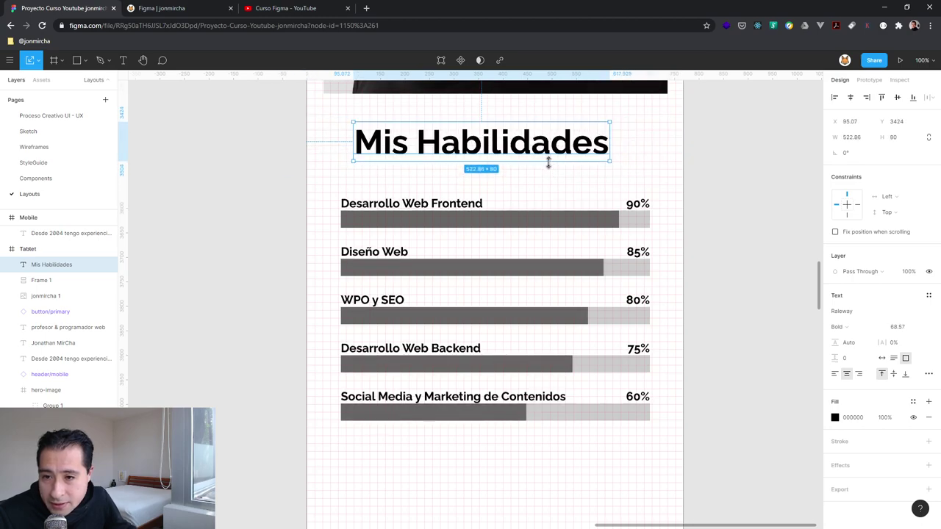
pyautogui.scroll(1, 537, 229)
pyautogui.moveTo(497, 172); pyautogui.dragTo(527, 160)
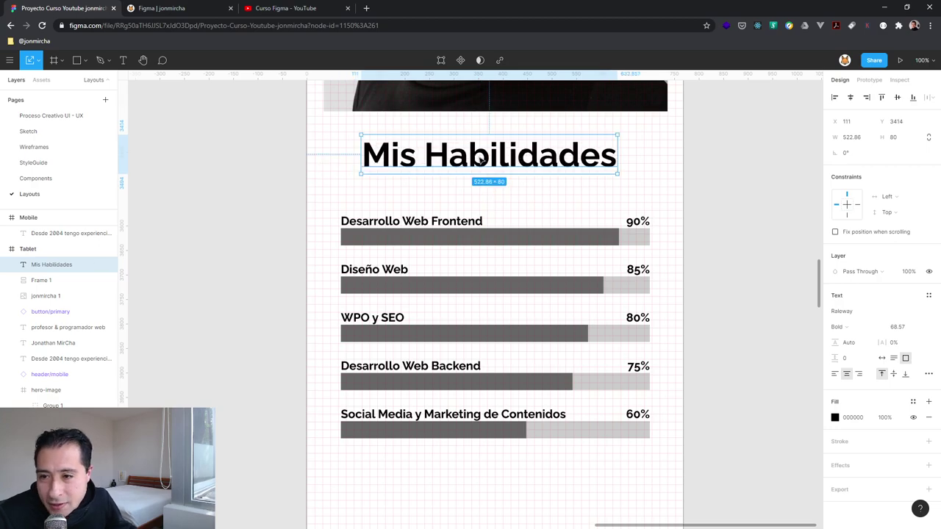
# - Centre the heading horizontally and nudge it down to X 123, Y 3431
pyautogui.scroll(3, 481, 168)
pyautogui.scroll(2, 479, 169)
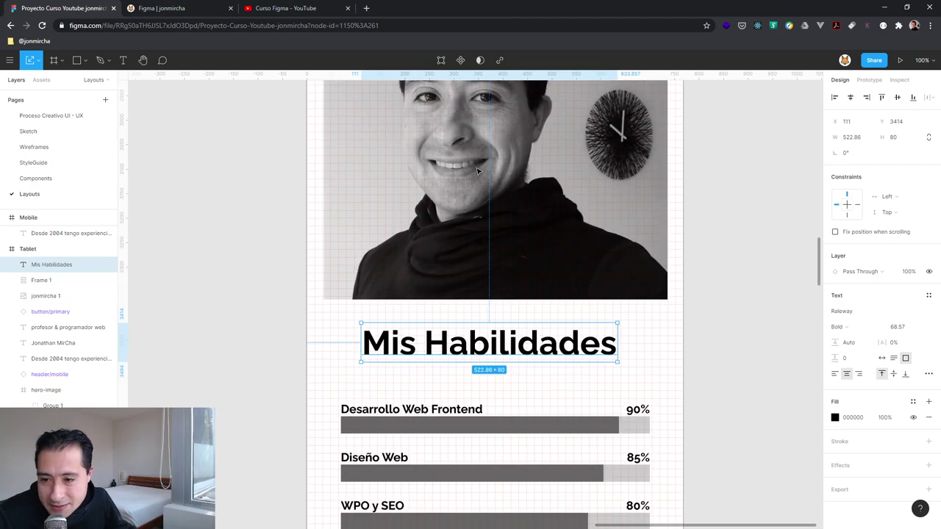
pyautogui.click(851, 97)
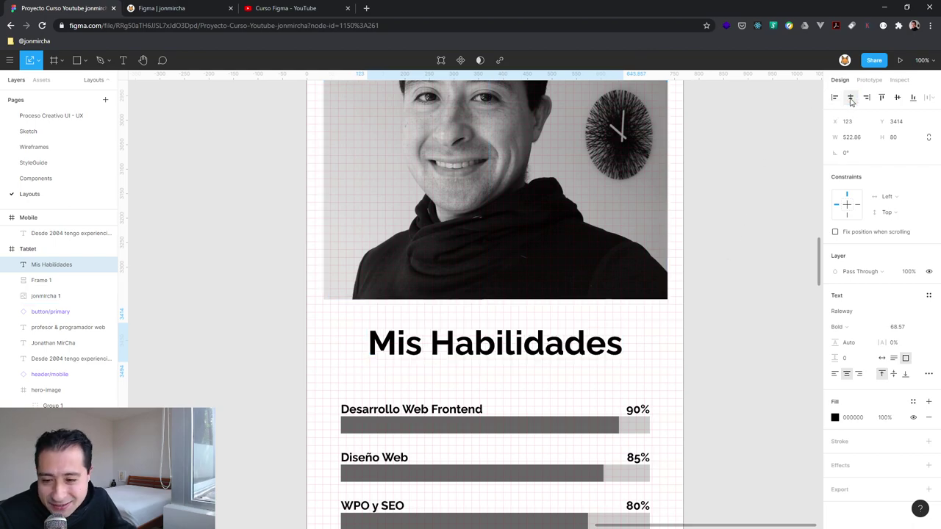
pyautogui.moveTo(445, 344)
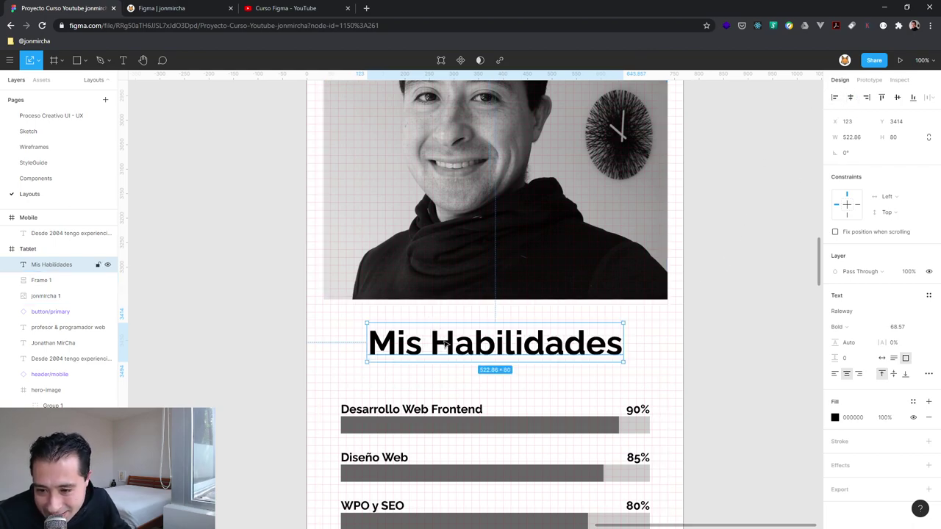
pyautogui.moveTo(446, 343); pyautogui.dragTo(449, 348)
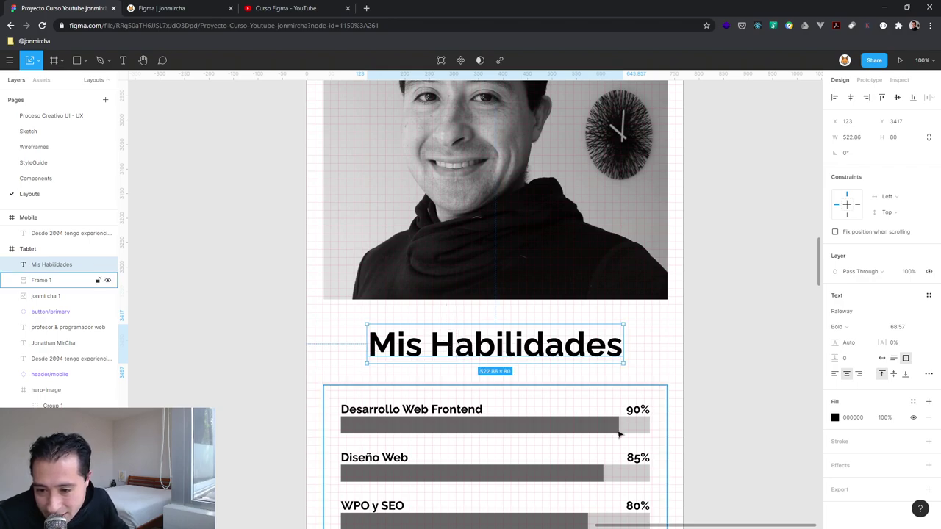
pyautogui.press('Down')
pyautogui.press('Down')
pyautogui.press('Down')
pyautogui.press('Down')
pyautogui.press('Down')
pyautogui.press('Down')
pyautogui.press('Down')
pyautogui.press('Down')
pyautogui.press('Down')
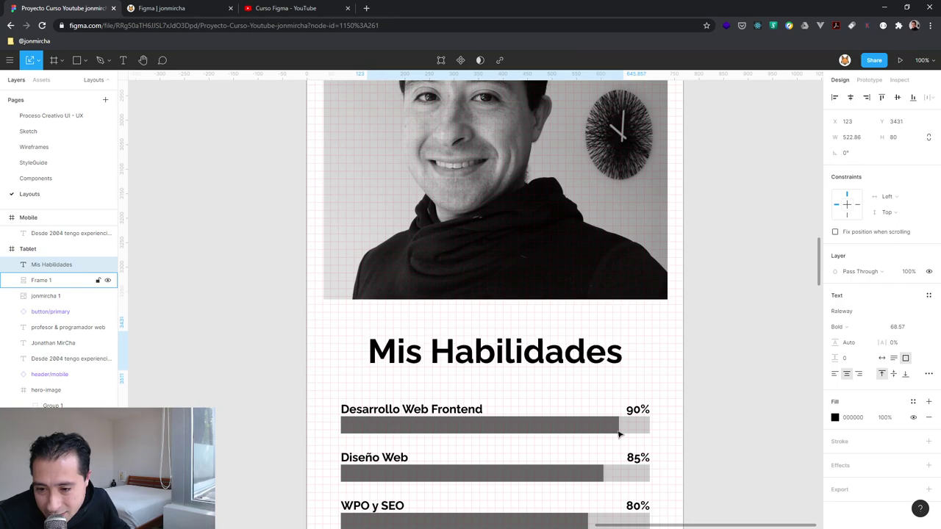
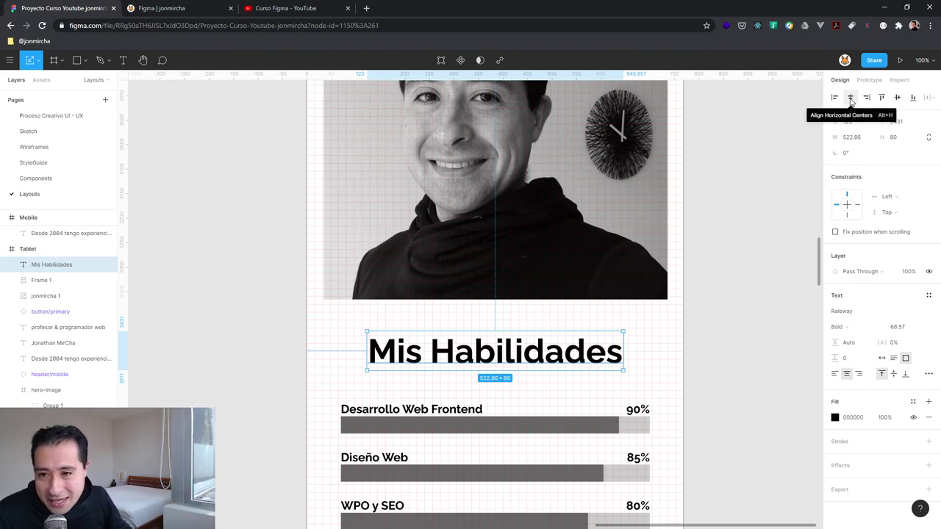
# - Zoom out to about 13%, deselect, and scroll to review the Tablet frame beside Mobile
pyautogui.press('-')
pyautogui.press('-')
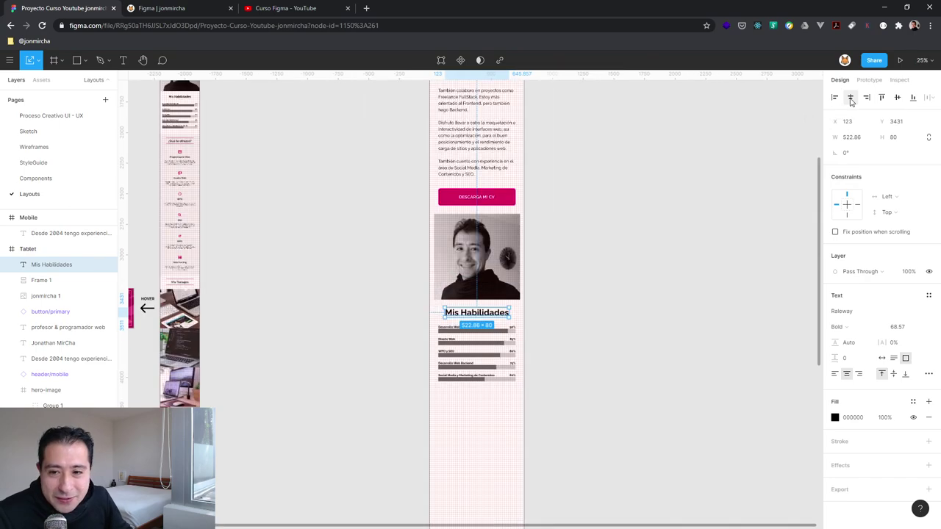
pyautogui.press('-')
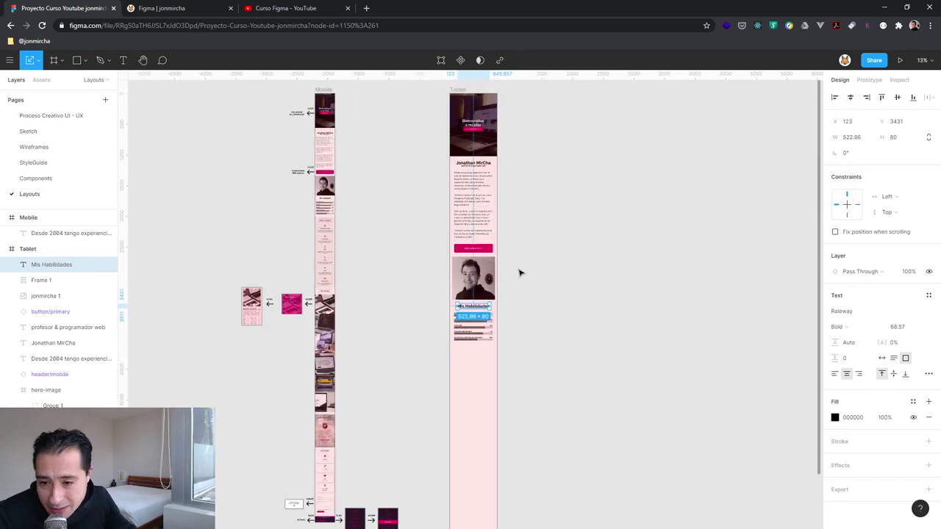
pyautogui.click(311, 357)
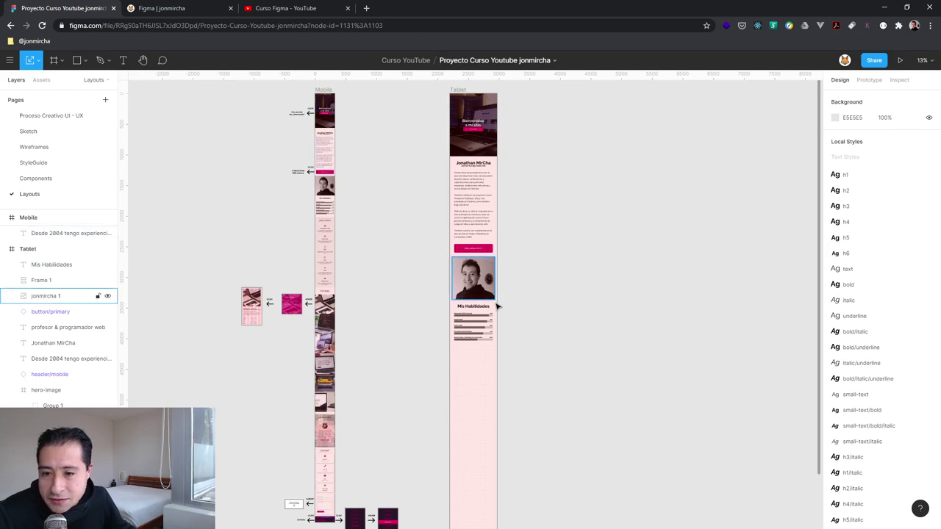
pyautogui.scroll(-1, 373, 236)
pyautogui.scroll(-4, 374, 233)
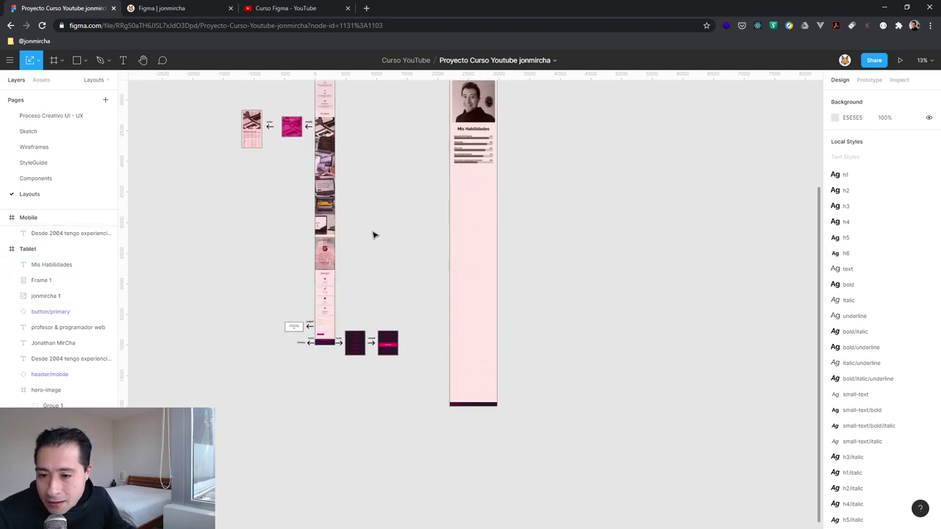
pyautogui.scroll(1, 399, 230)
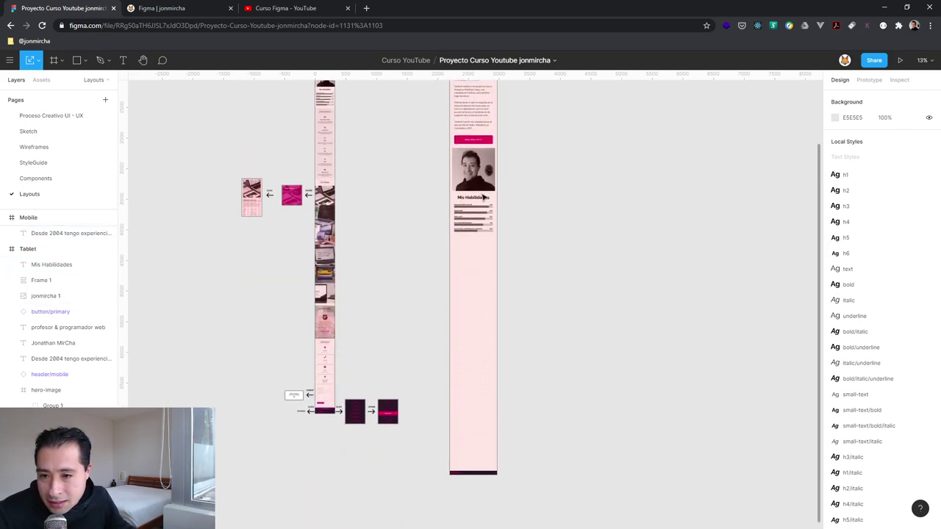
pyautogui.scroll(3, 493, 198)
pyautogui.scroll(2, 407, 319)
pyautogui.scroll(-1, 383, 345)
pyautogui.scroll(-5, 383, 345)
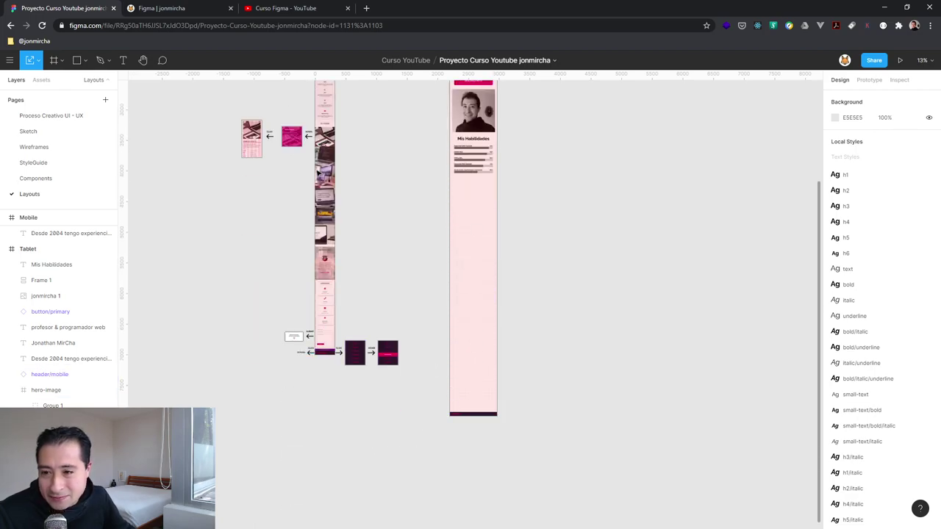
pyautogui.scroll(1, 345, 183)
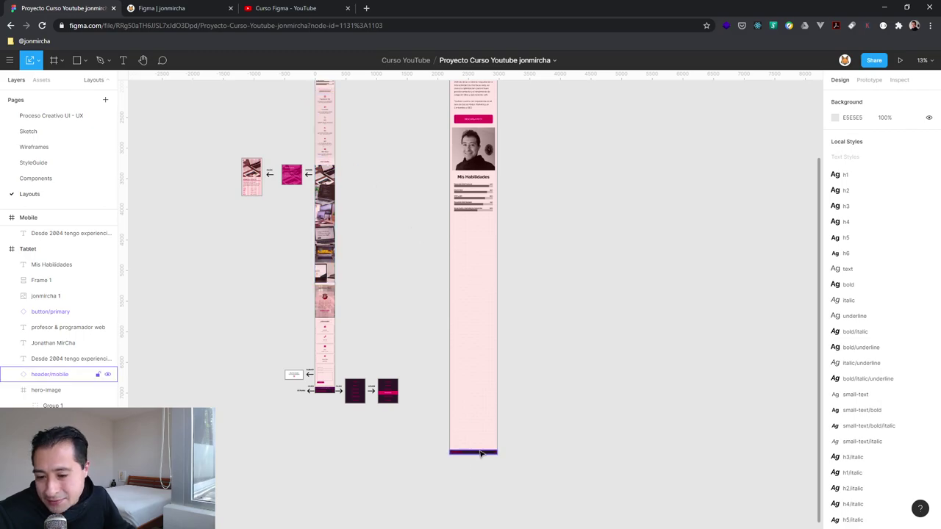
pyautogui.scroll(3, 514, 357)
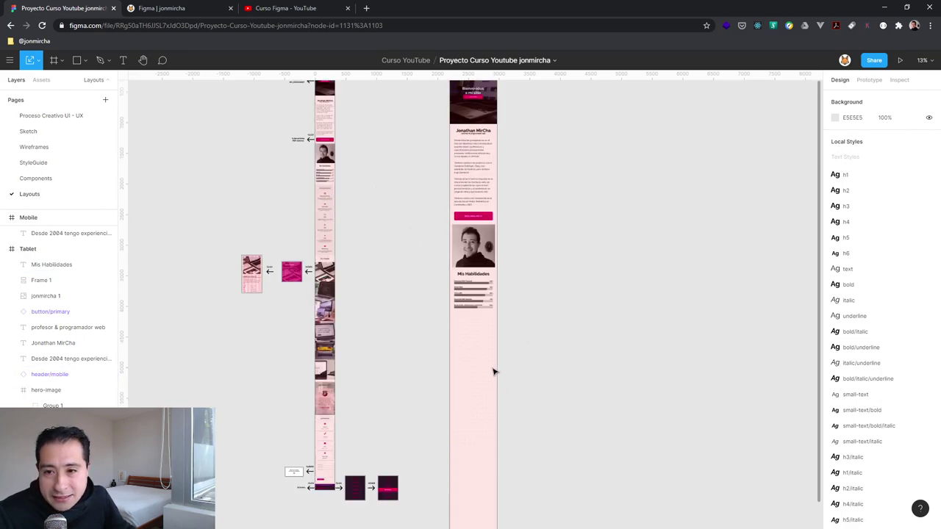
pyautogui.scroll(2, 494, 370)
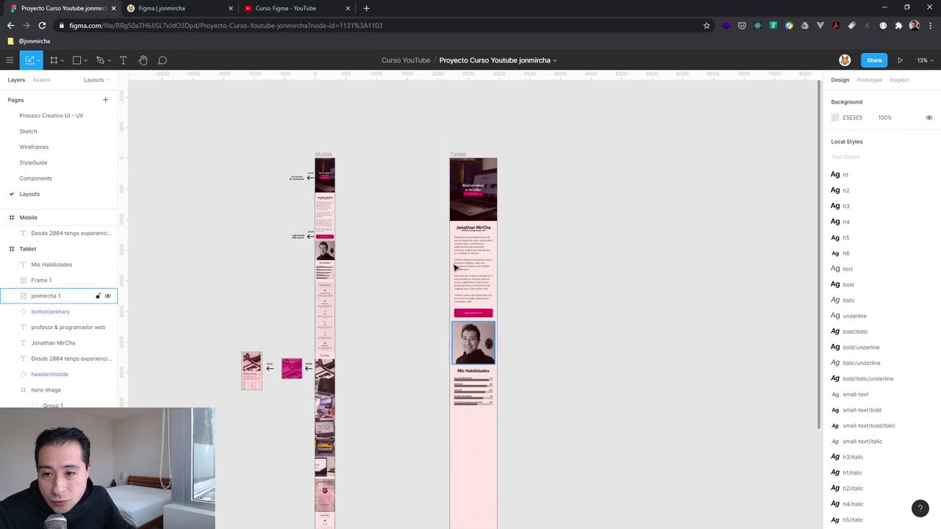
# - Set the Tablet frame's height to 20000 px, keeping its 768 px width
pyautogui.click(457, 155)
pyautogui.click(898, 154)
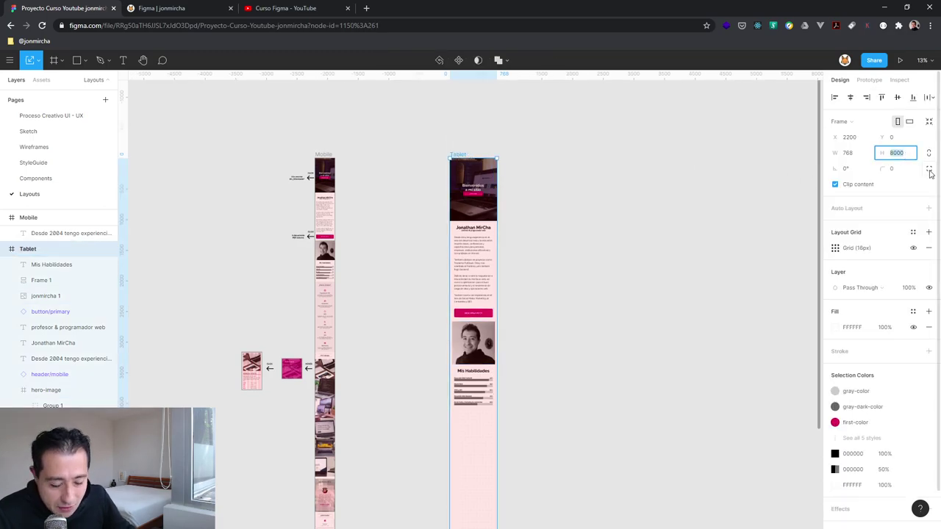
pyautogui.write('20')
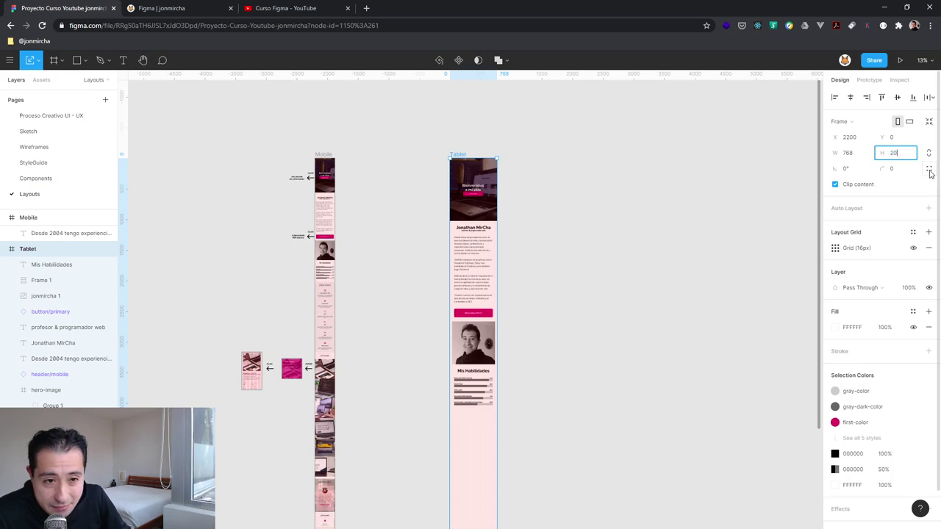
pyautogui.press('Return')
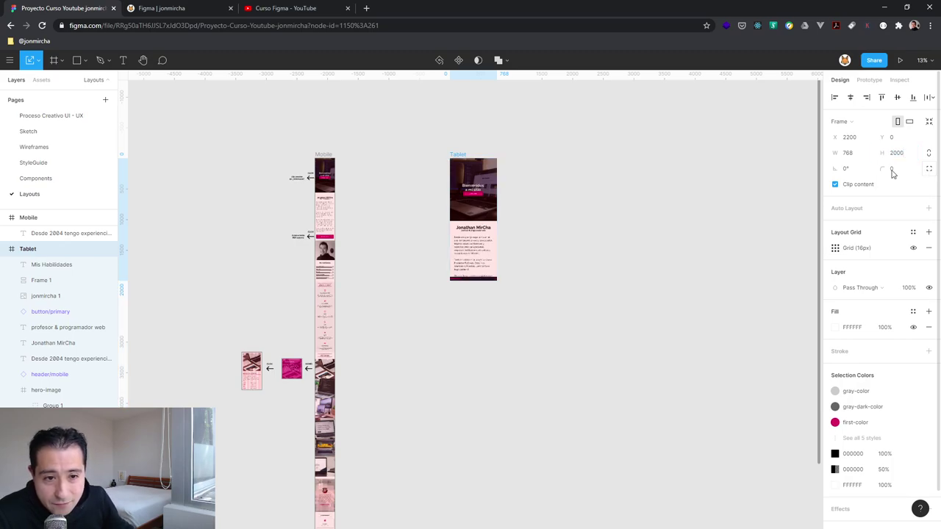
pyautogui.click(903, 157)
pyautogui.write('0')
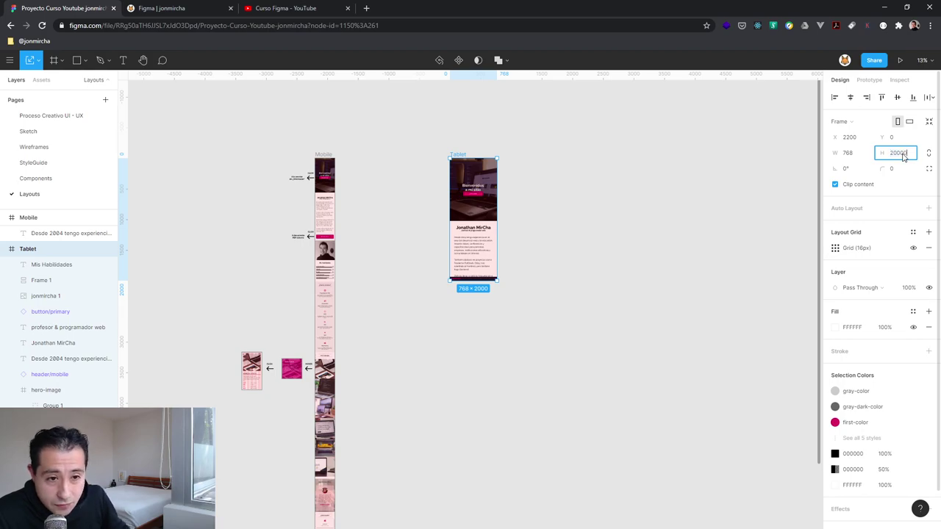
pyautogui.press('Return')
pyautogui.scroll(-5, 561, 345)
pyautogui.scroll(-5, 561, 351)
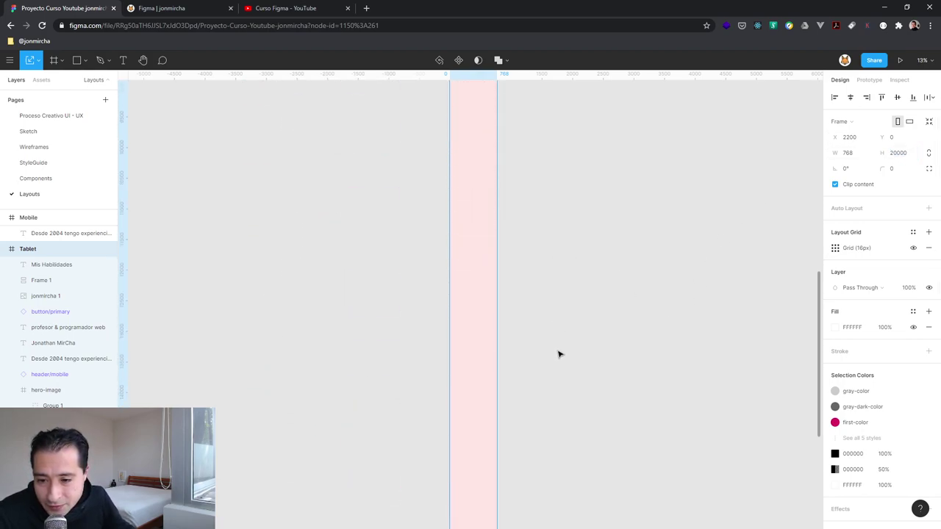
pyautogui.scroll(-5, 559, 353)
pyautogui.scroll(-3, 559, 352)
pyautogui.scroll(5, 548, 346)
pyautogui.scroll(15, 540, 344)
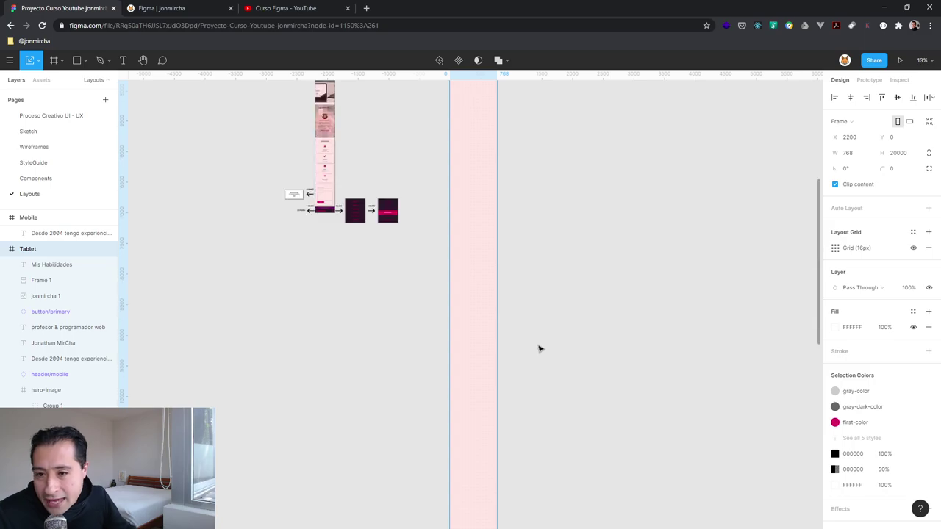
pyautogui.scroll(10, 537, 347)
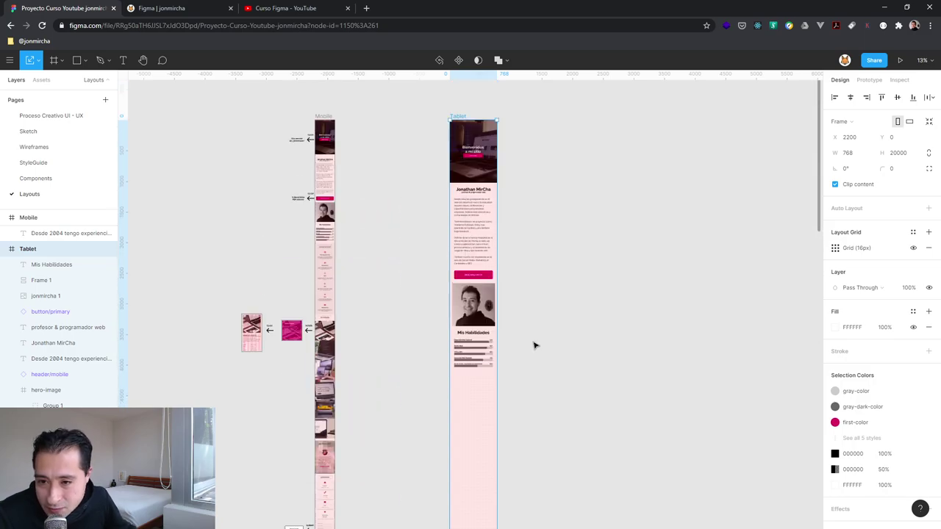
pyautogui.click(43, 152)
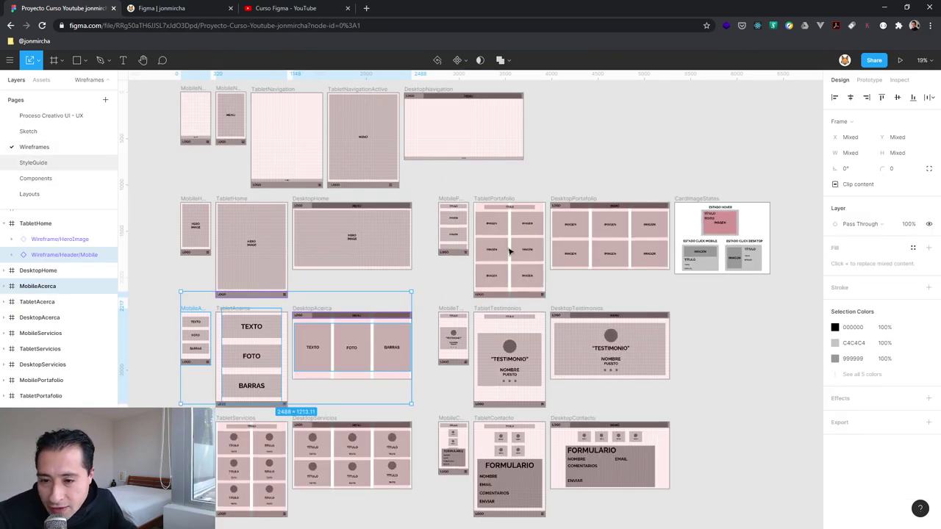
pyautogui.scroll(-1, 279, 419)
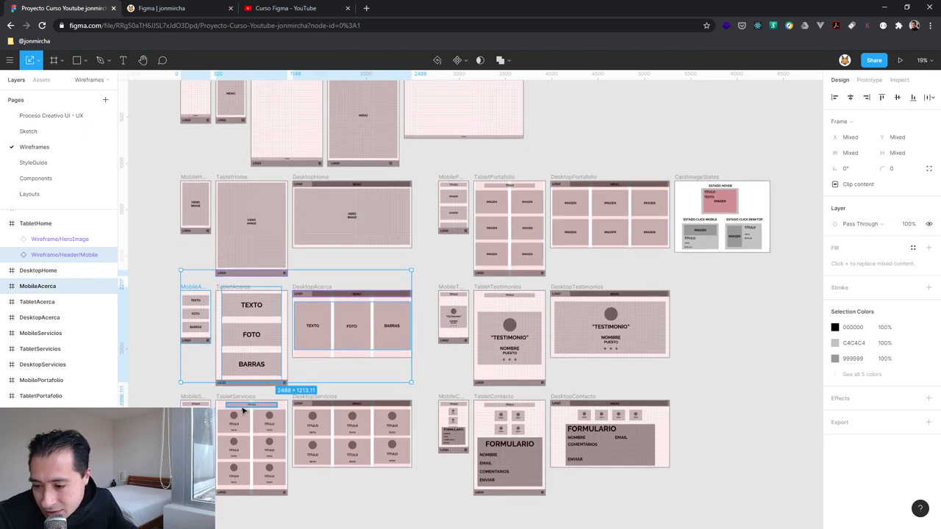
pyautogui.scroll(-2, 243, 397)
pyautogui.click(238, 382)
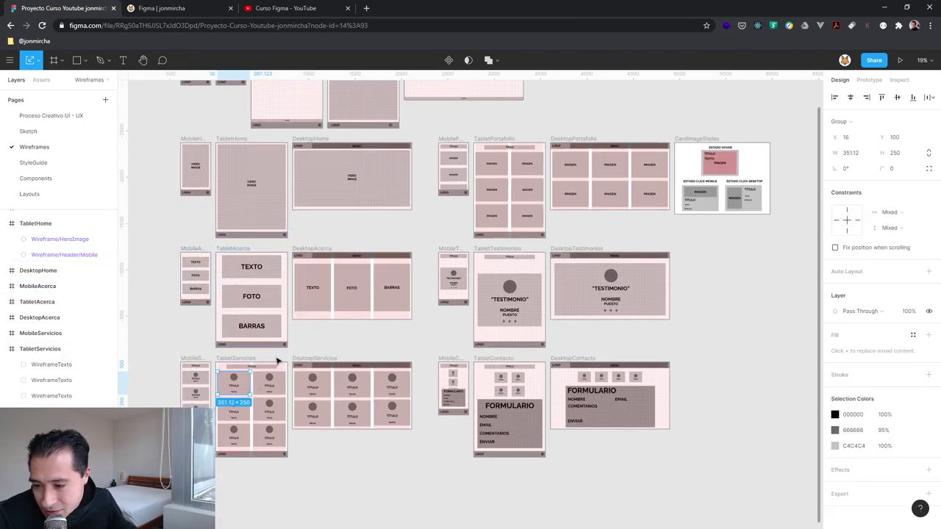
pyautogui.doubleClick(233, 387)
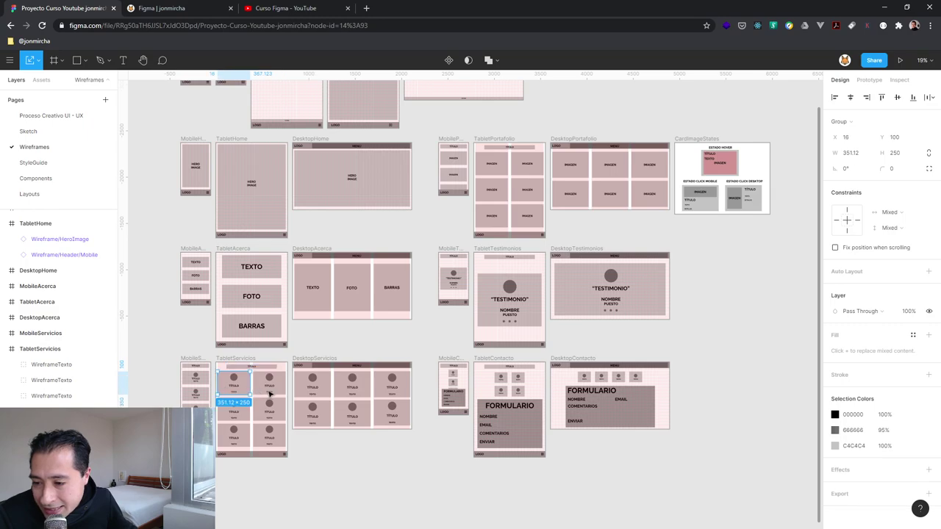
pyautogui.click(238, 411)
pyautogui.click(266, 412)
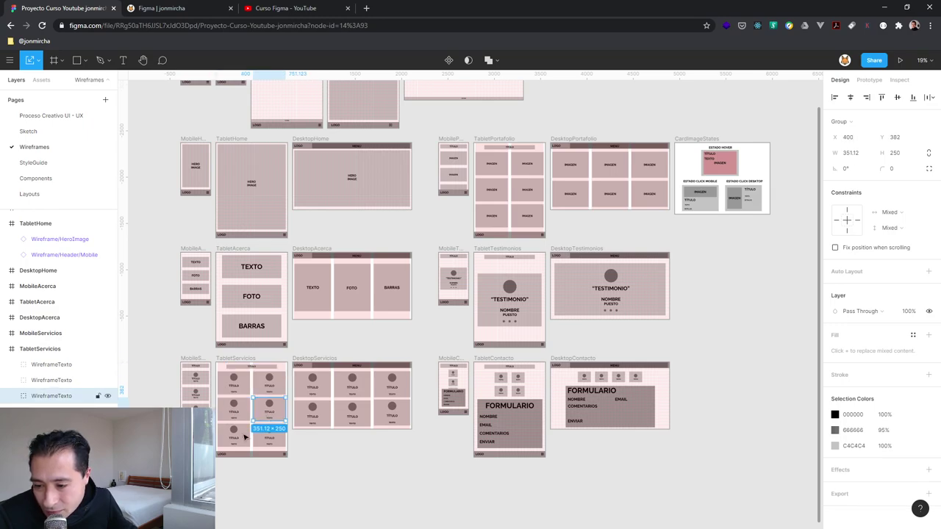
pyautogui.click(233, 435)
pyautogui.click(270, 441)
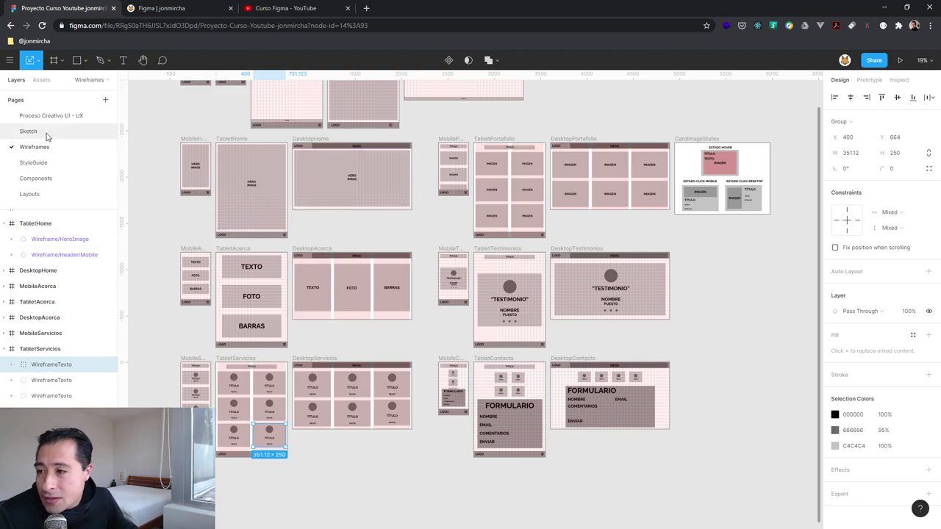
pyautogui.click(34, 163)
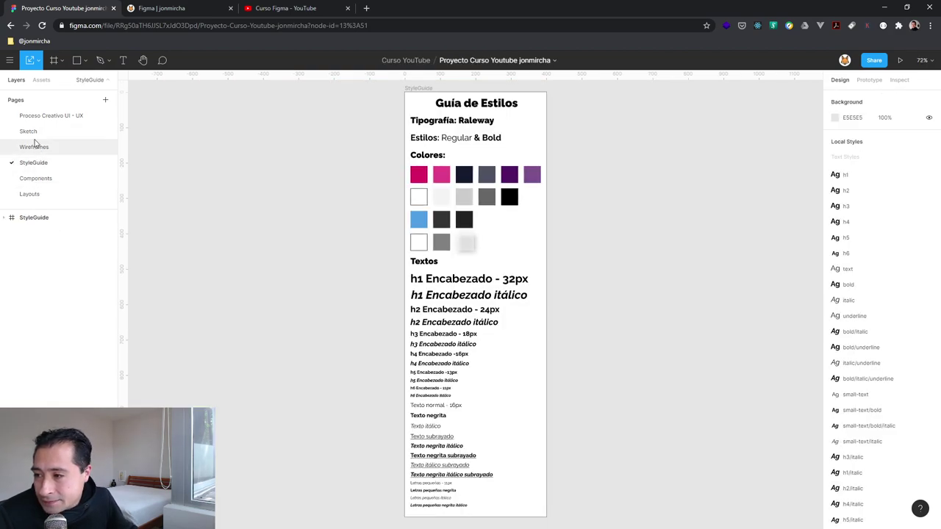
pyautogui.click(36, 117)
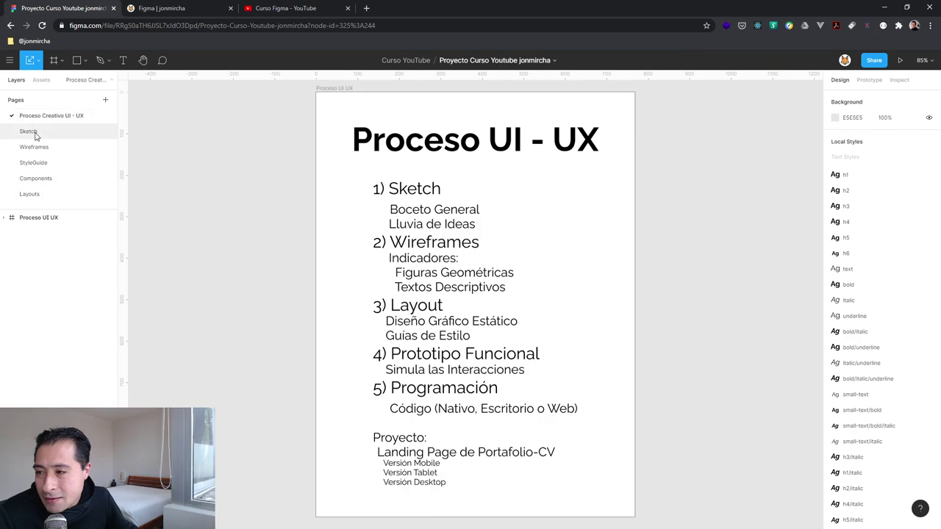
pyautogui.click(31, 195)
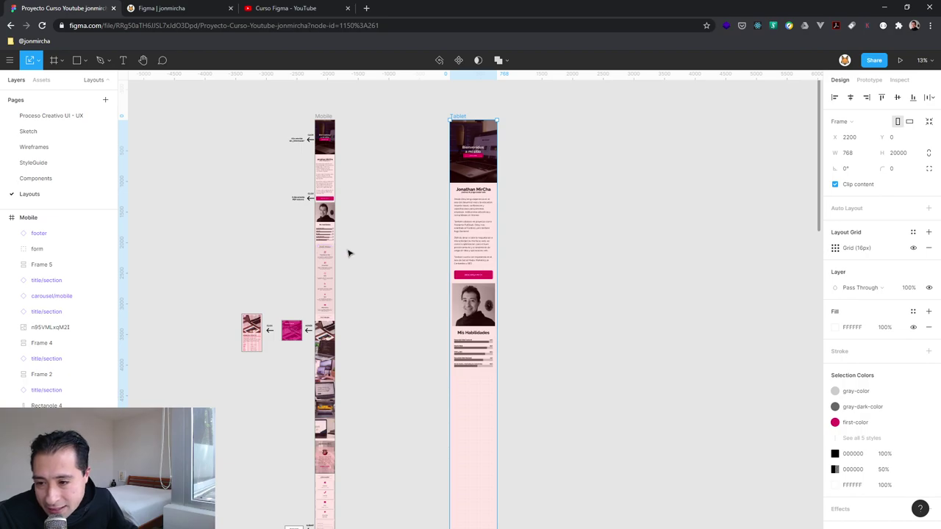
# - Copy the Mobile layout's 320 × 1152 section into the Tablet frame under the Mis Habilidades skill bars
pyautogui.moveTo(368, 242); pyautogui.dragTo(313, 280)
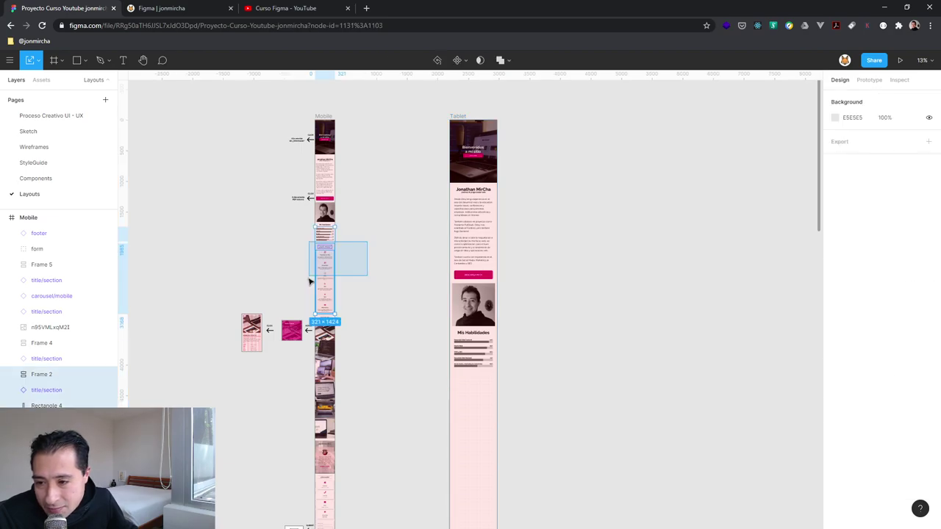
pyautogui.keyDown('shift'); pyautogui.click(328, 236); pyautogui.keyUp('shift')
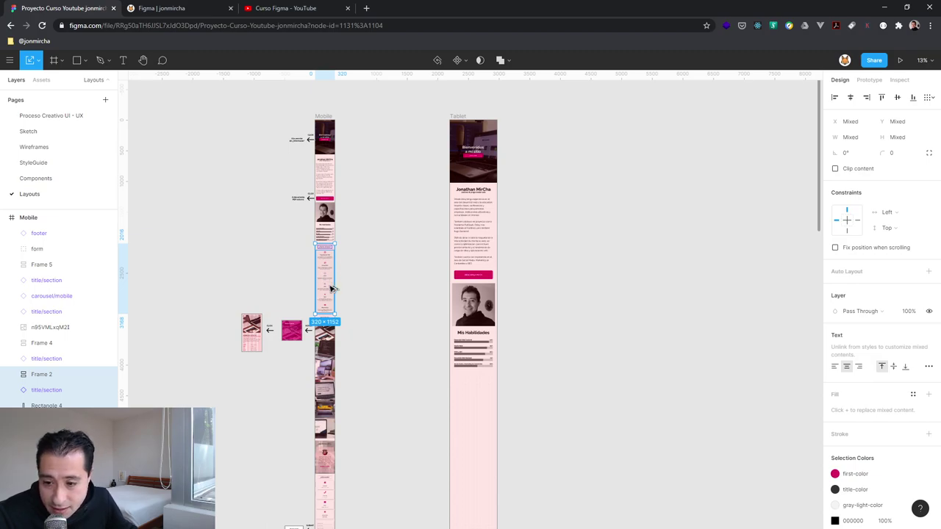
pyautogui.moveTo(331, 289); pyautogui.dragTo(474, 413)
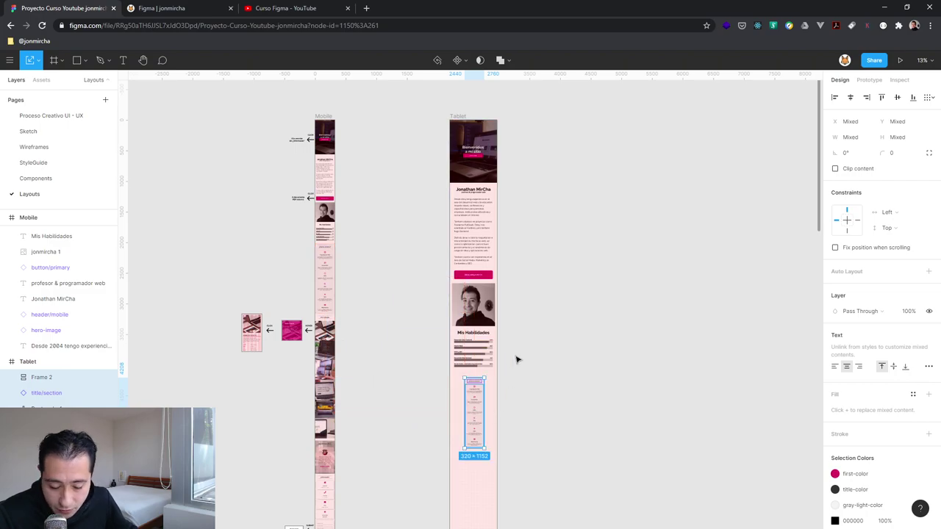
# - Resize the ¿Qué te ofrezco? section frame to X 0 and W 768 in the Tablet frame
pyautogui.hotkey('shift', '2')
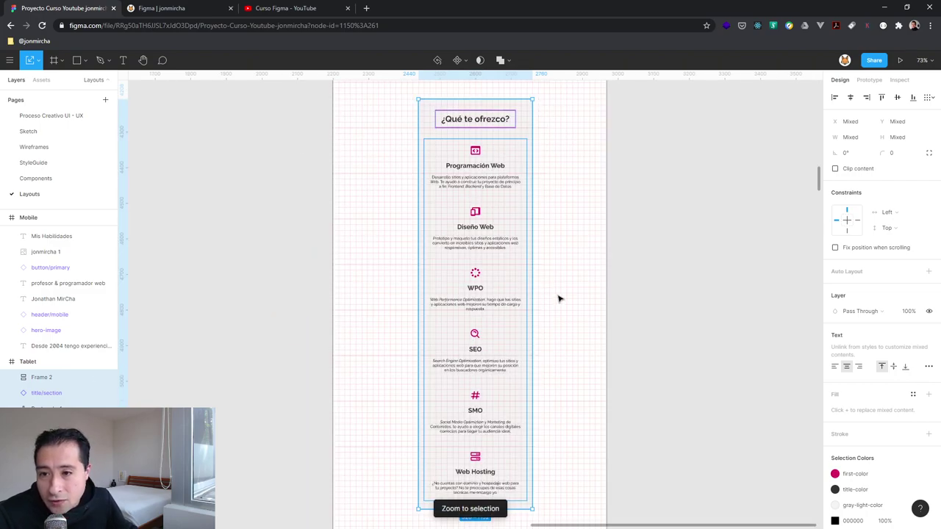
pyautogui.scroll(3, 559, 299)
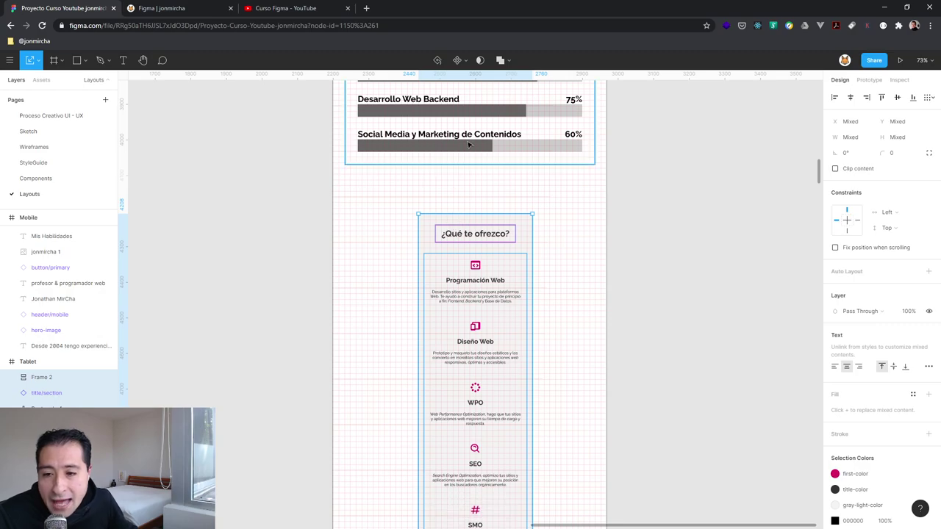
pyautogui.click(570, 210)
pyautogui.click(527, 218)
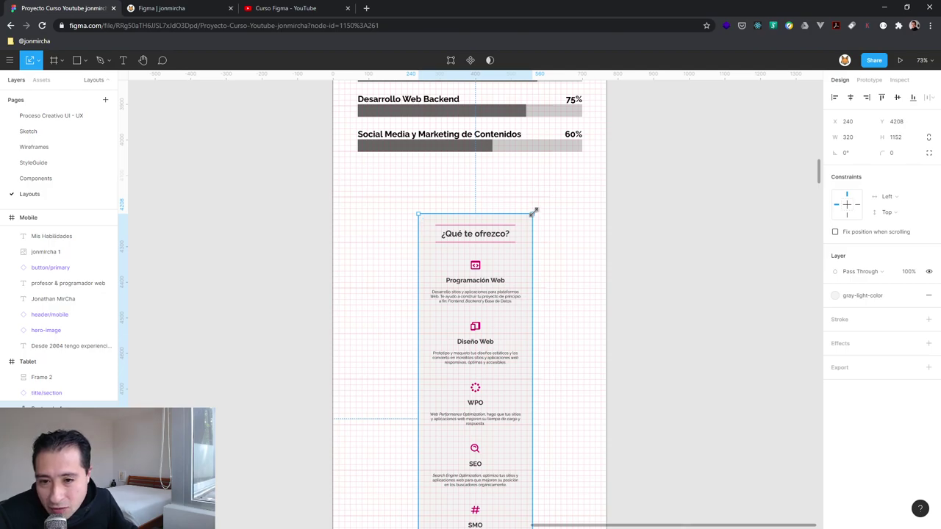
pyautogui.moveTo(567, 204)
pyautogui.mouseDown()
pyautogui.moveTo(488, 337)
pyautogui.moveTo(545, 264)
pyautogui.mouseUp()
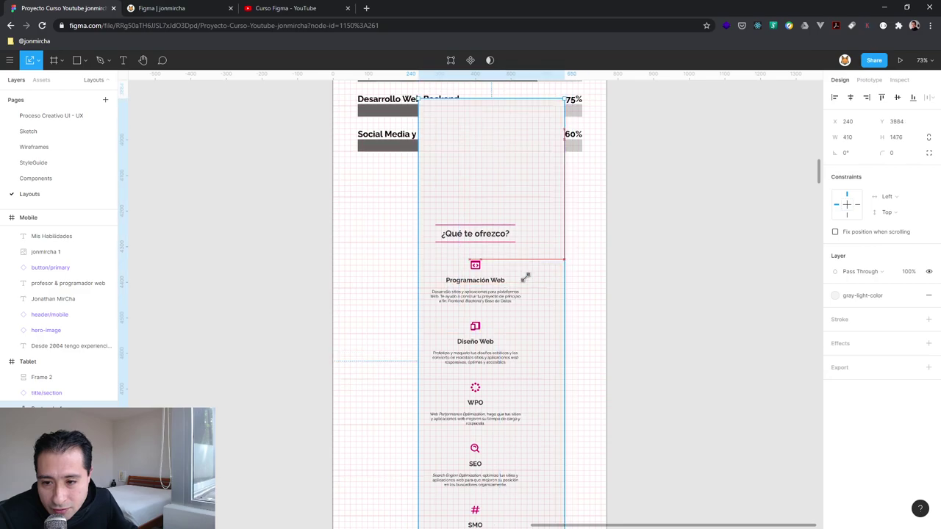
pyautogui.click(589, 236)
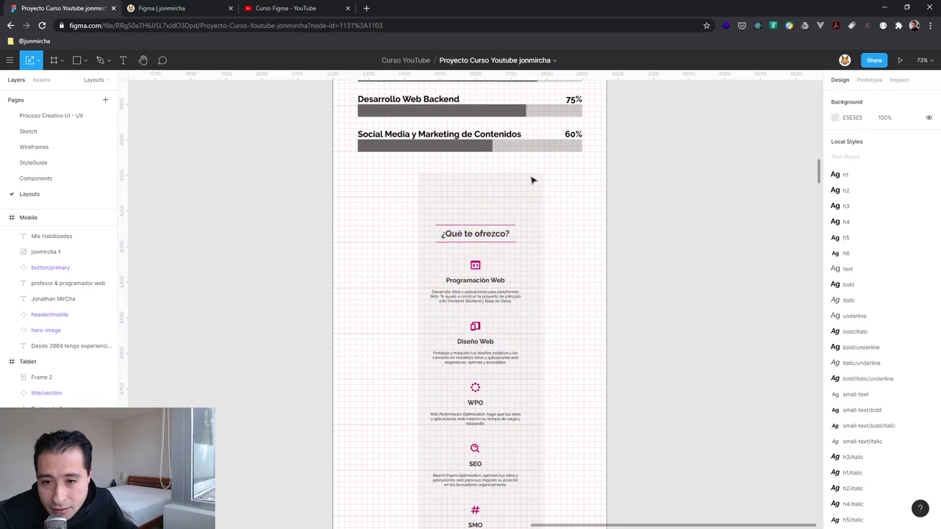
pyautogui.click(39, 61)
pyautogui.click(42, 81)
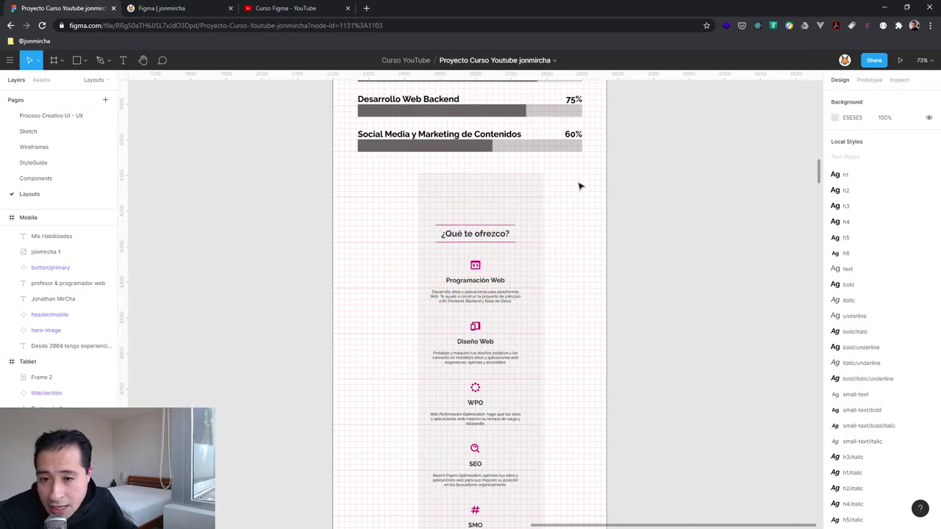
pyautogui.click(541, 187)
pyautogui.moveTo(541, 175); pyautogui.dragTo(601, 172)
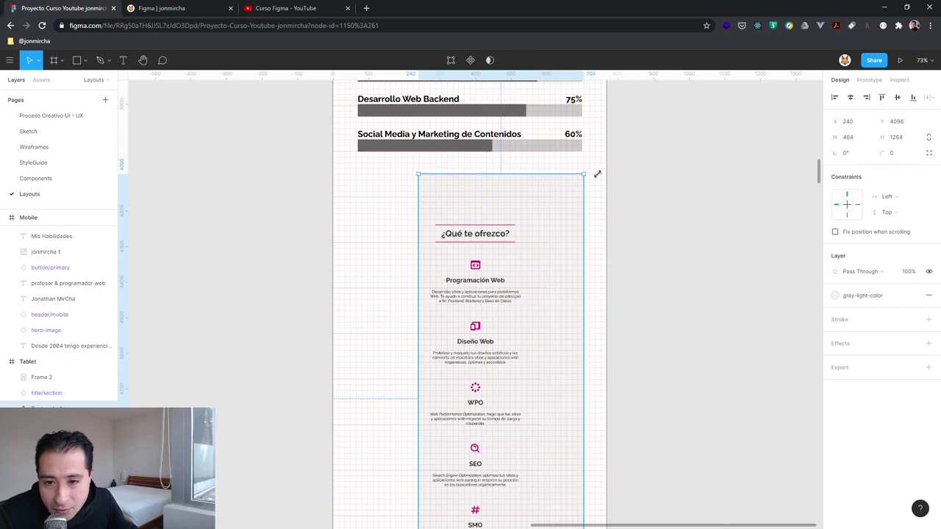
pyautogui.moveTo(418, 176)
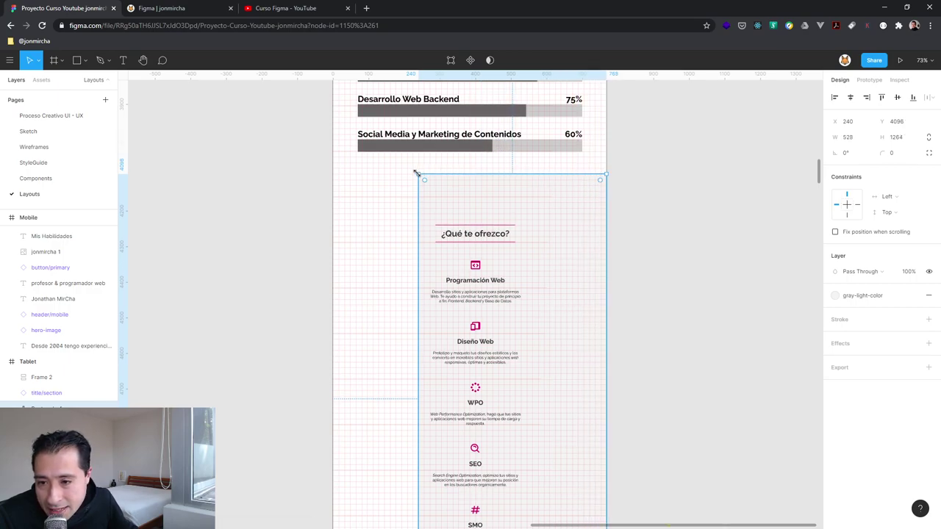
pyautogui.moveTo(416, 174); pyautogui.dragTo(331, 173)
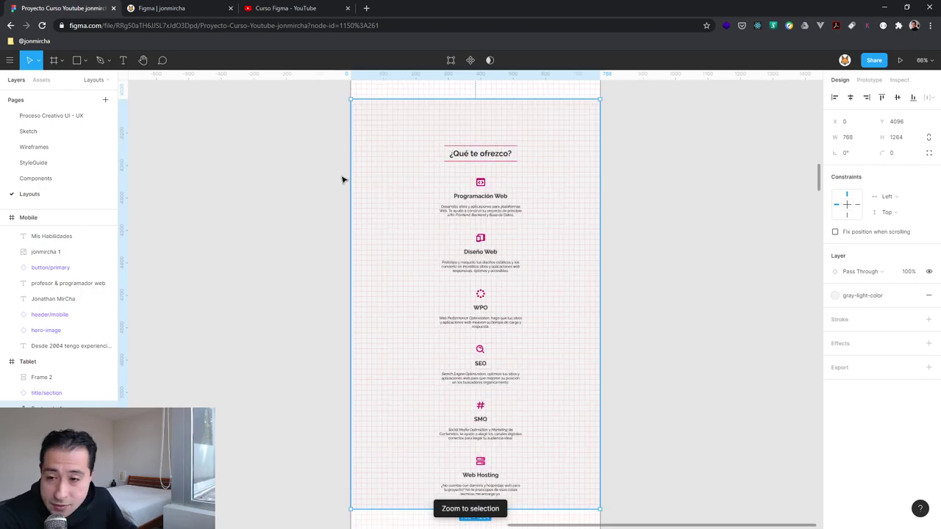
pyautogui.hotkey('shift', '0')
pyautogui.scroll(1, 431, 181)
pyautogui.scroll(3, 471, 246)
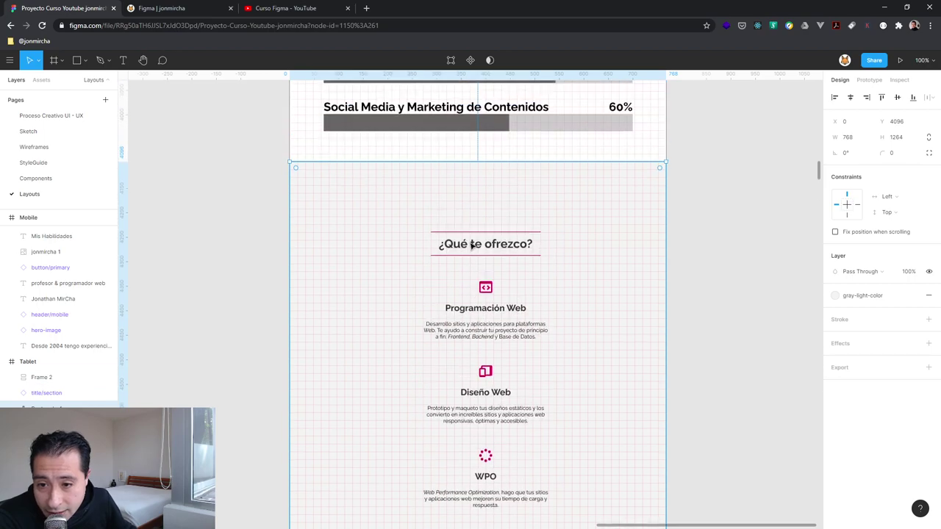
pyautogui.scroll(2, 471, 246)
pyautogui.scroll(3, 471, 246)
pyautogui.scroll(3, 469, 246)
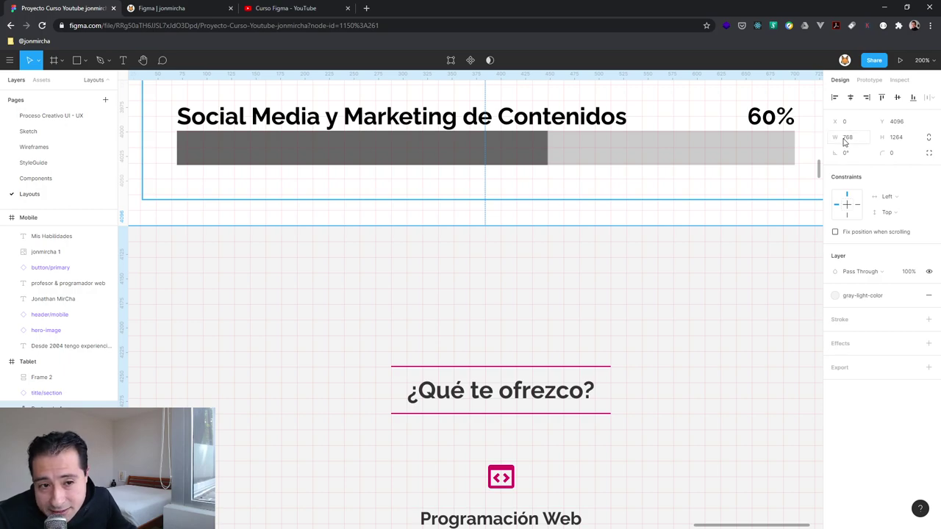
pyautogui.hotkey('shift', '0')
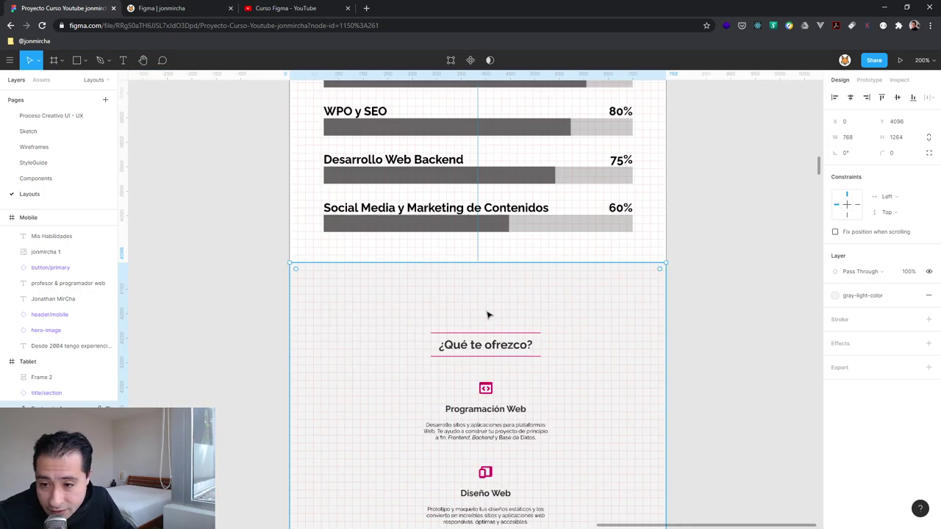
pyautogui.scroll(-3, 512, 326)
pyautogui.scroll(-2, 523, 323)
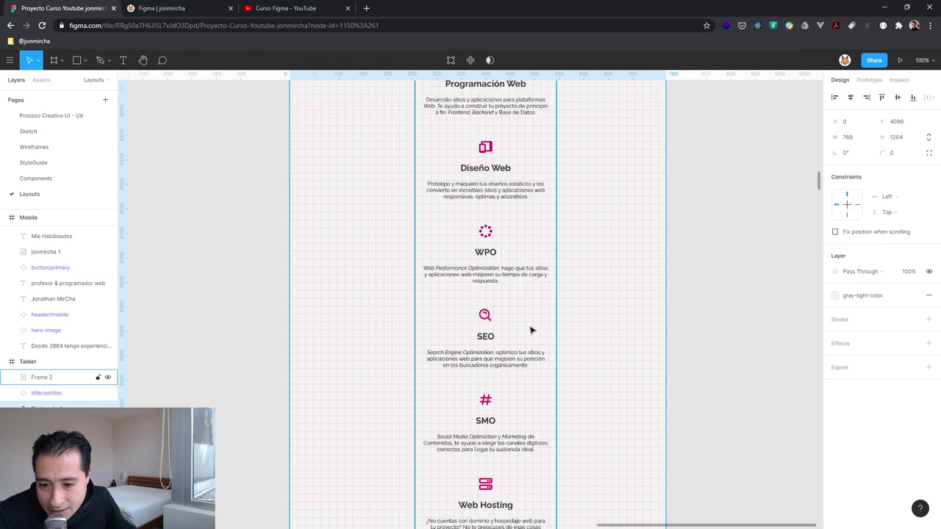
pyautogui.scroll(-1, 531, 330)
pyautogui.scroll(-2, 534, 330)
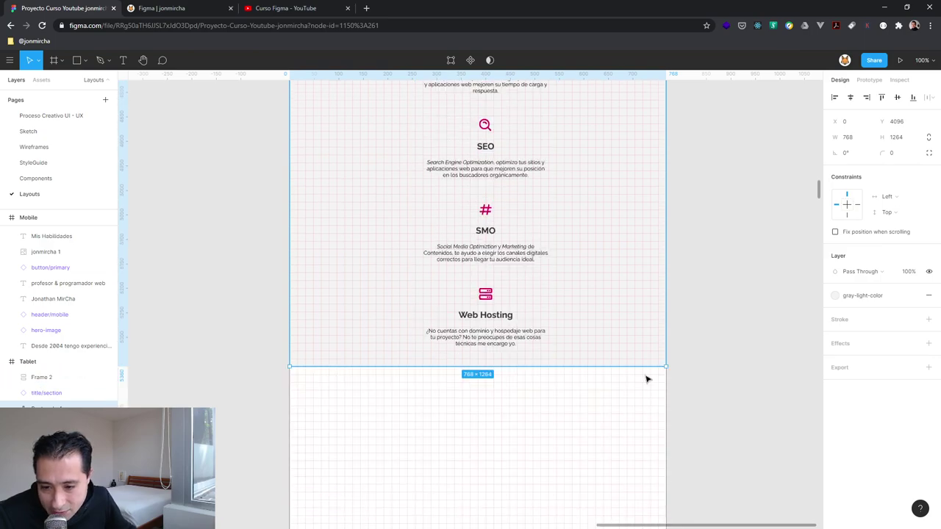
pyautogui.scroll(3, 463, 330)
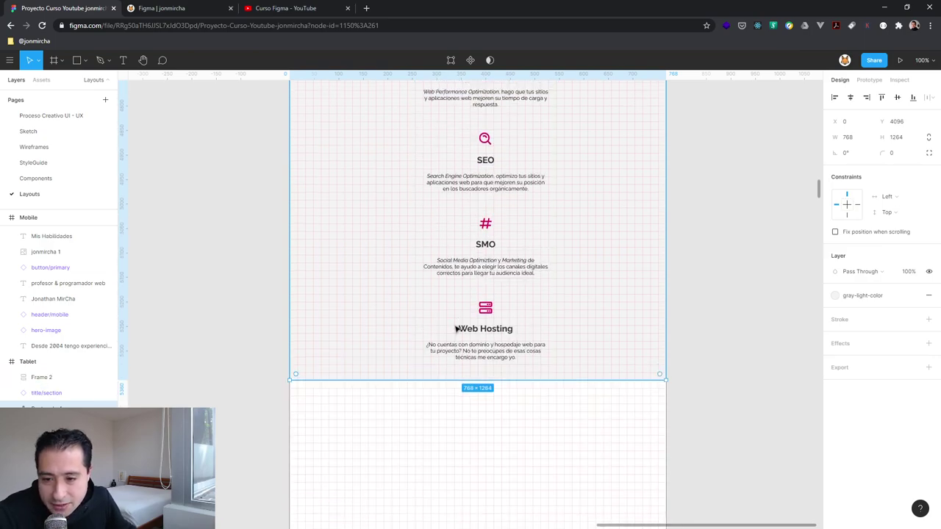
pyautogui.scroll(3, 464, 265)
pyautogui.scroll(1, 515, 272)
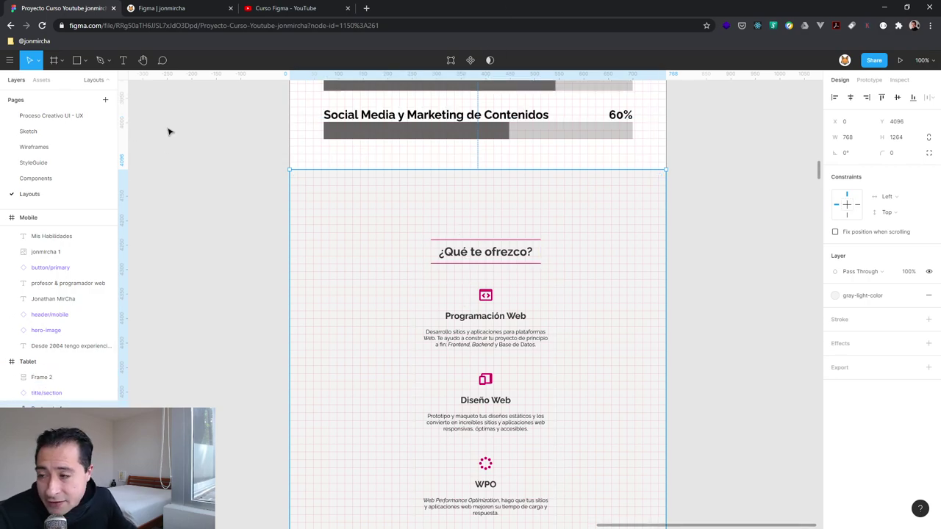
pyautogui.click(41, 149)
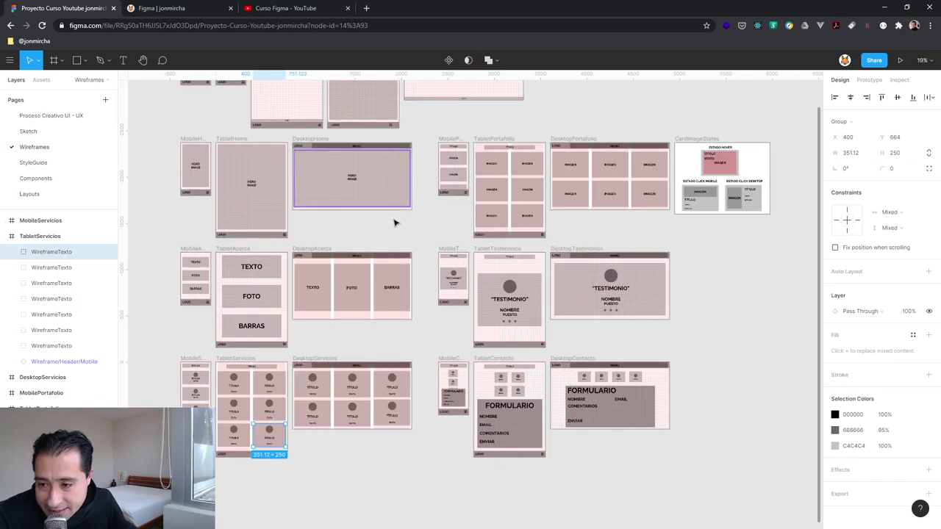
pyautogui.click(309, 456)
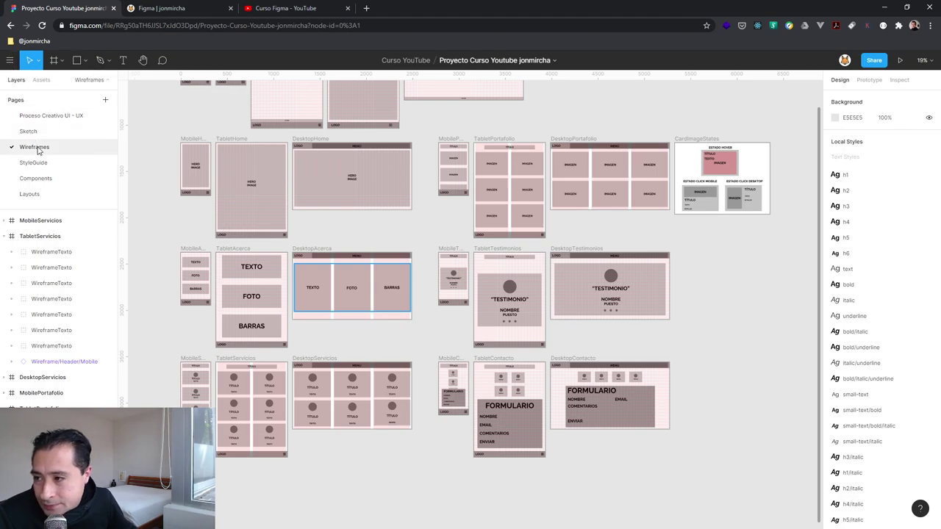
pyautogui.click(46, 192)
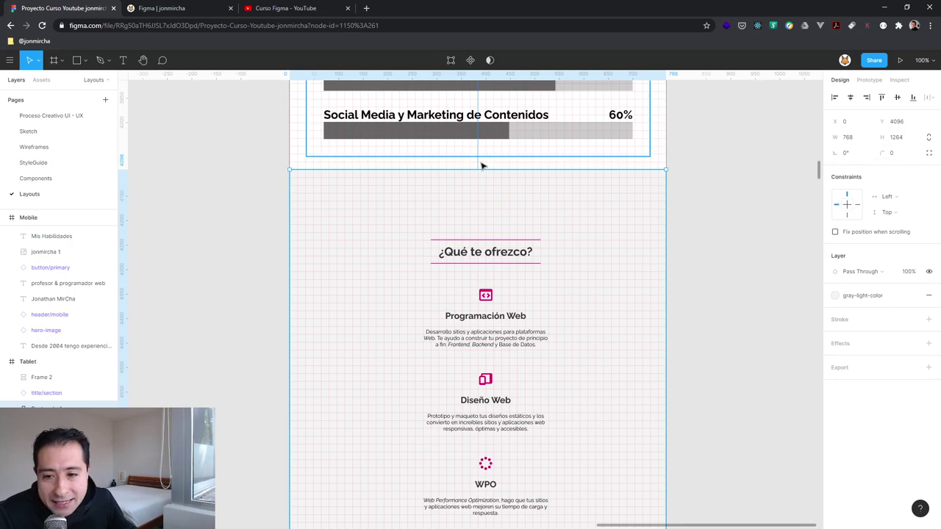
pyautogui.scroll(1, 308, 147)
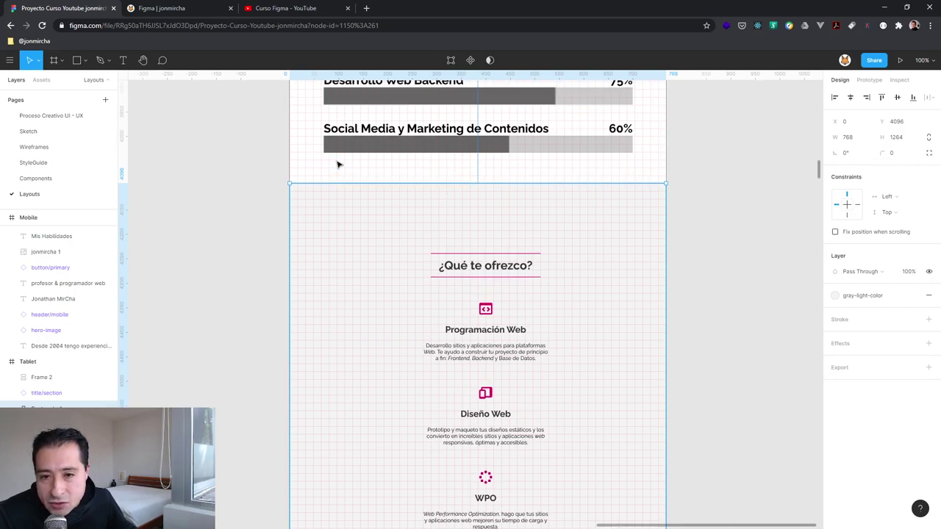
pyautogui.scroll(3, 320, 158)
pyautogui.scroll(2, 325, 164)
pyautogui.scroll(4, 327, 166)
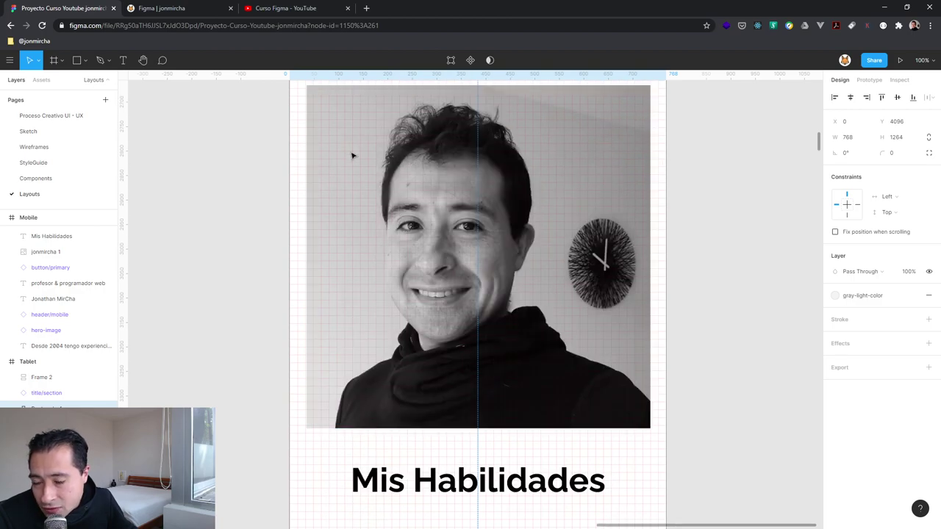
pyautogui.scroll(-5, 501, 181)
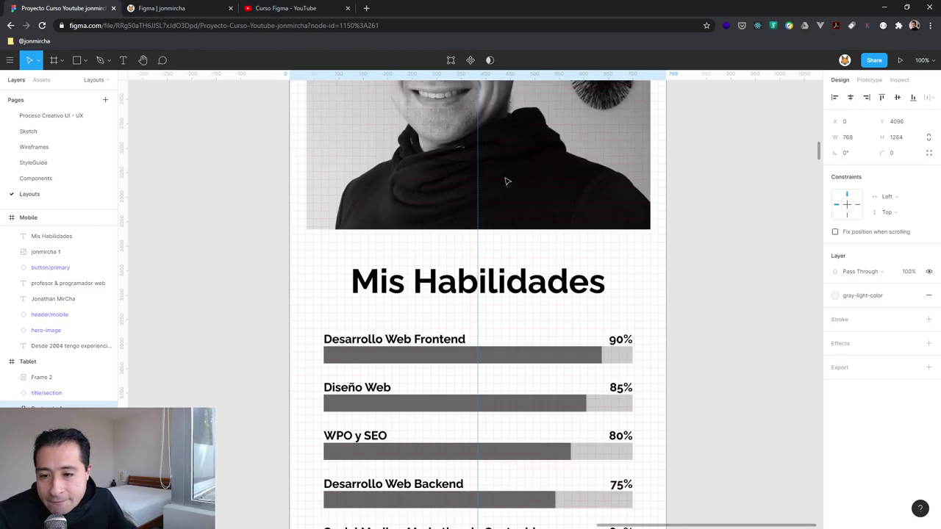
pyautogui.scroll(-1, 507, 191)
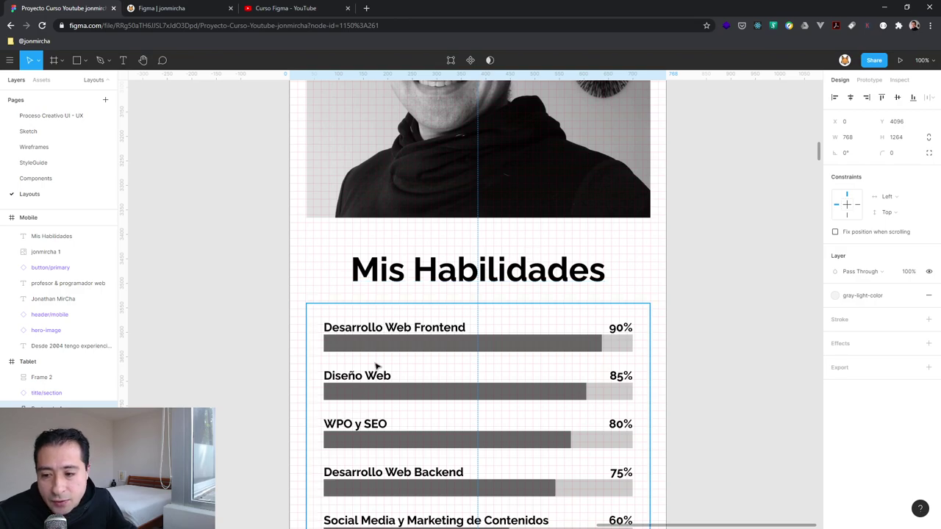
pyautogui.scroll(-10, 383, 347)
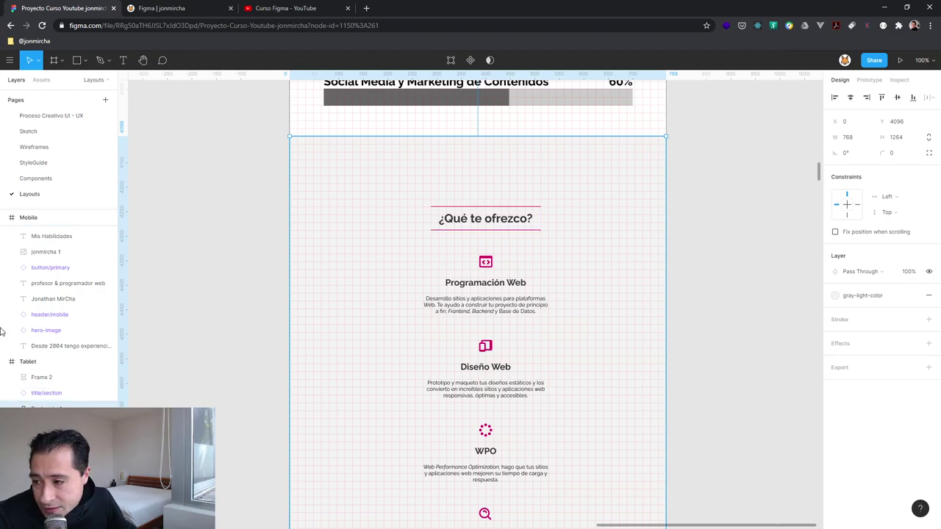
# - Add a Columns layout grid to the Tablet frame: count 2, margin 32, gutter 32
pyautogui.click(11, 218)
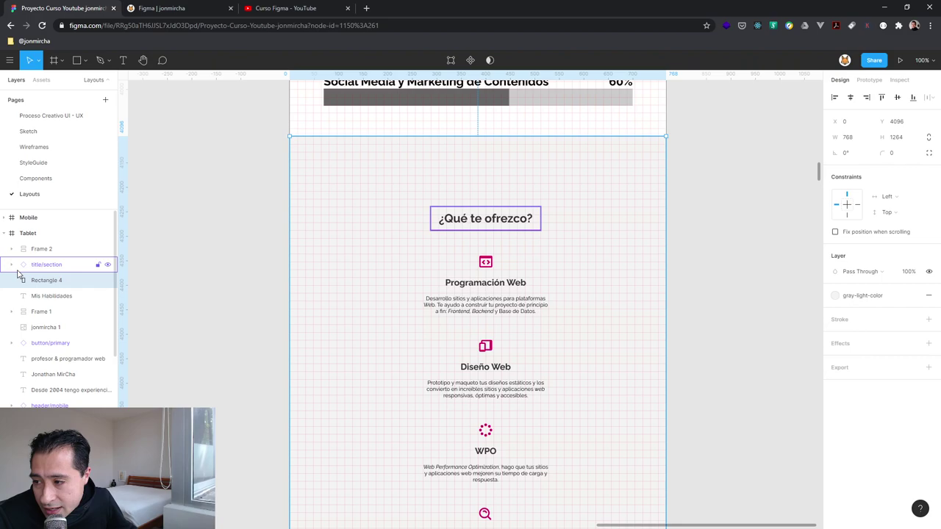
pyautogui.click(28, 234)
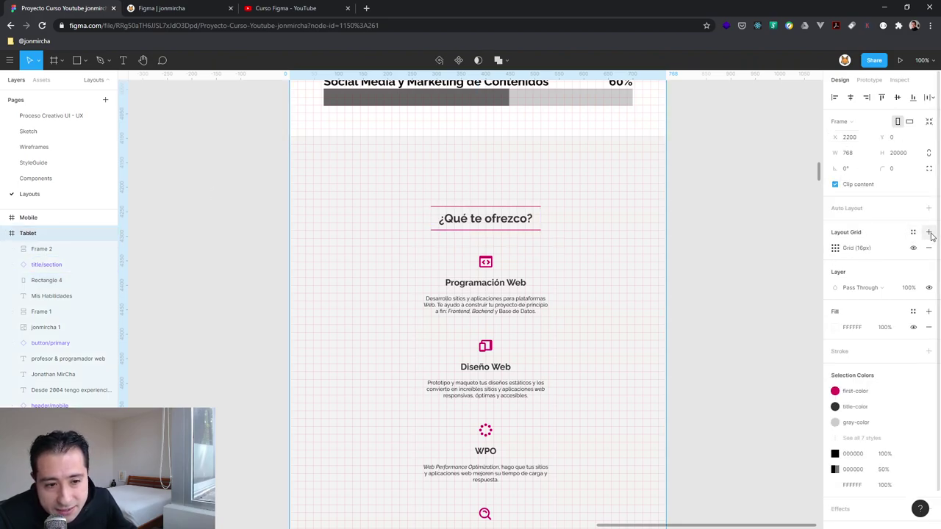
pyautogui.click(928, 232)
pyautogui.click(834, 249)
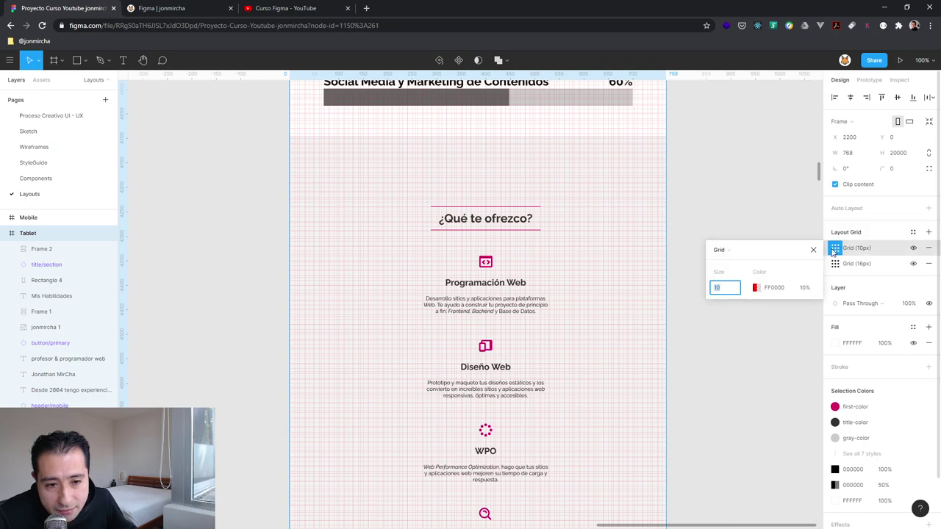
pyautogui.click(728, 250)
pyautogui.click(732, 262)
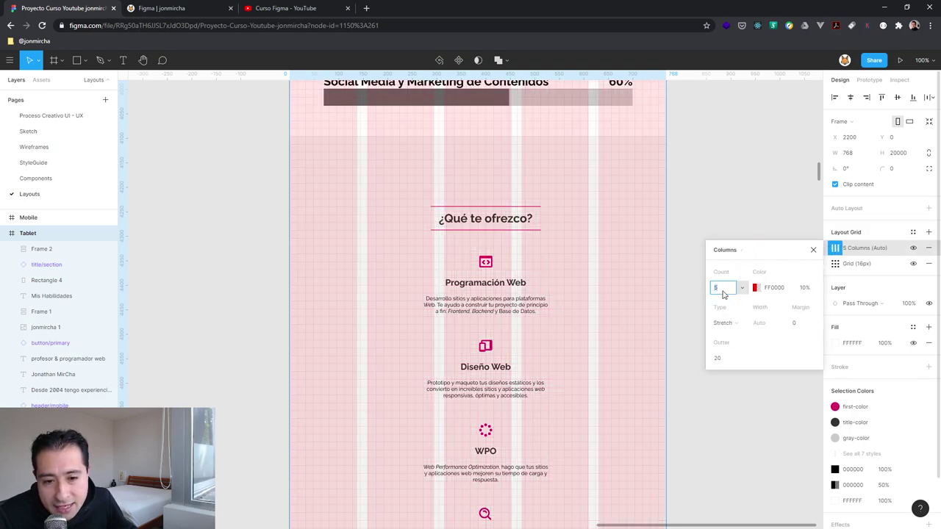
pyautogui.write('2')
pyautogui.press('Return')
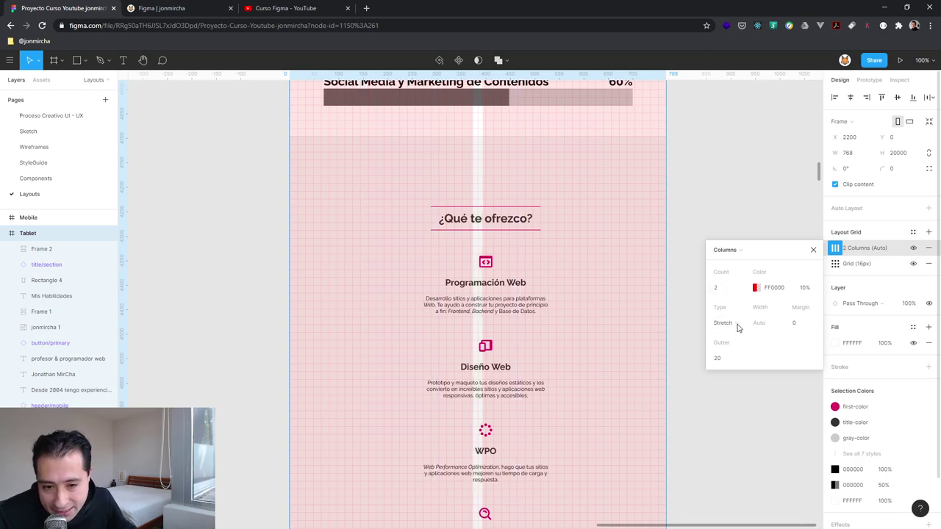
pyautogui.click(799, 325)
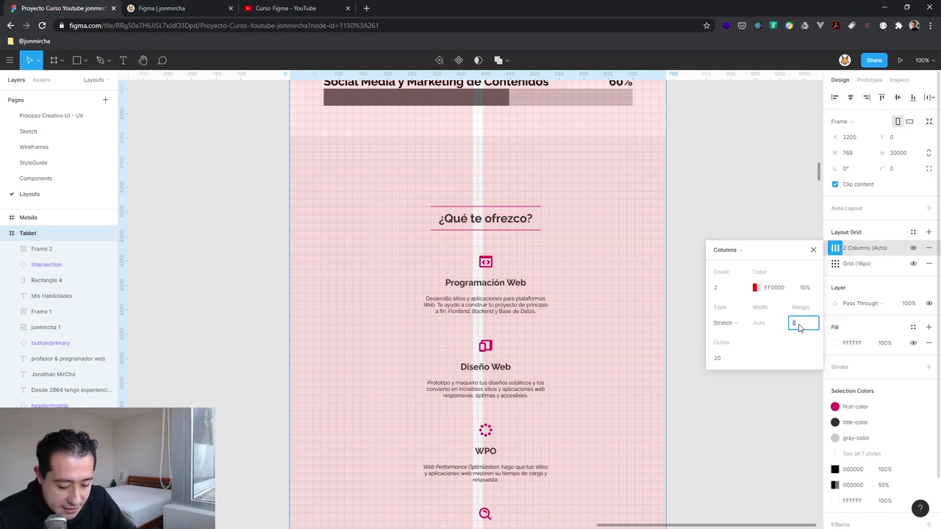
pyautogui.write('32')
pyautogui.press('Return')
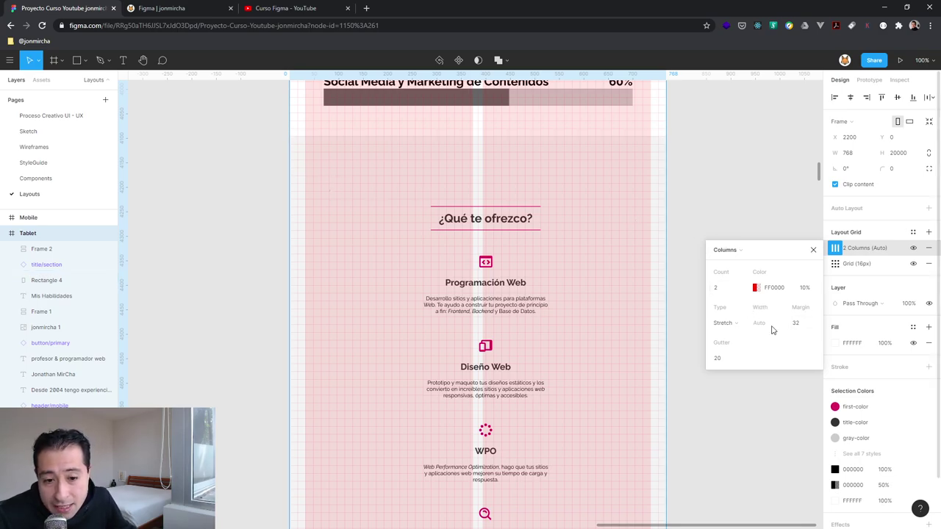
pyautogui.click(724, 361)
pyautogui.write('32')
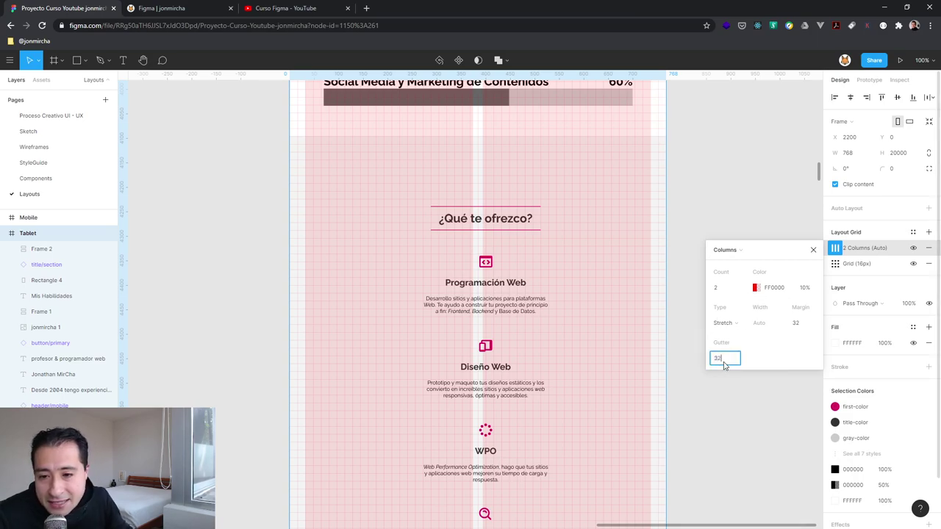
pyautogui.press('Return')
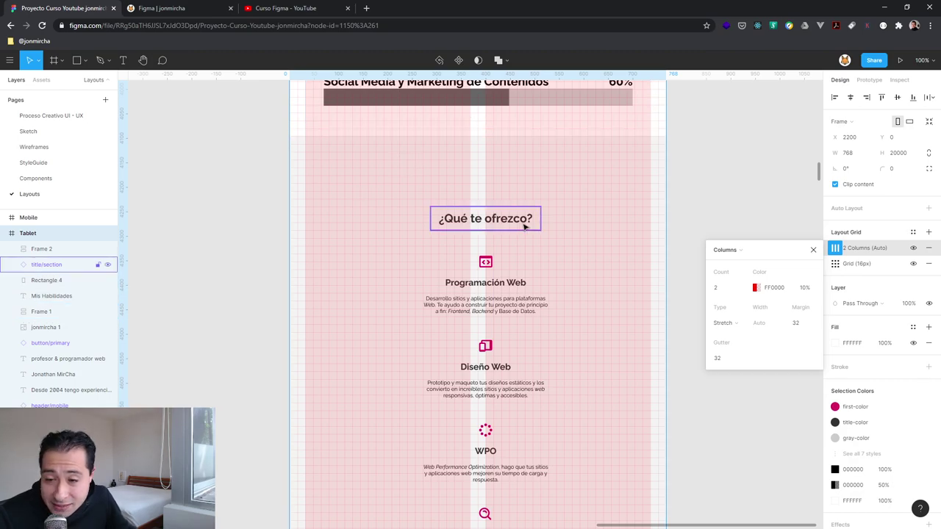
pyautogui.scroll(1, 441, 213)
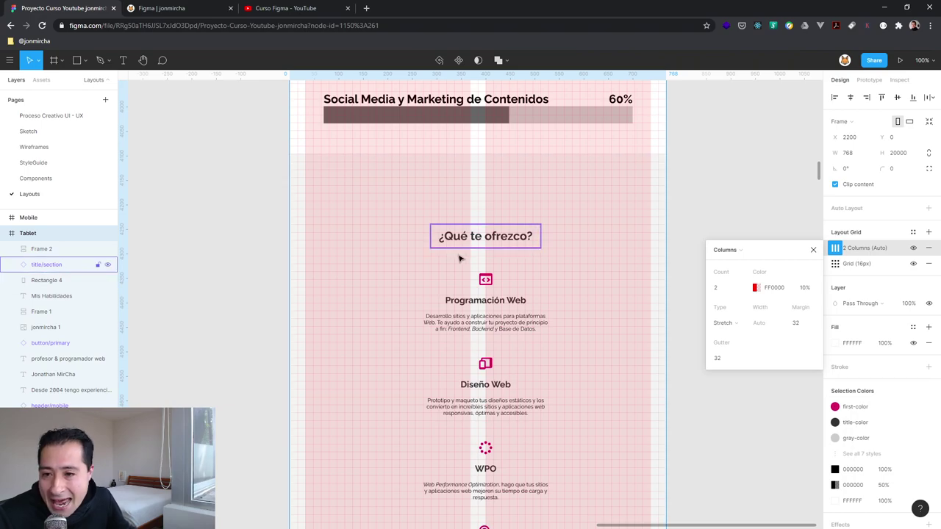
# - Move the service cards column (Frame 2) into the left grid column
pyautogui.click(487, 324)
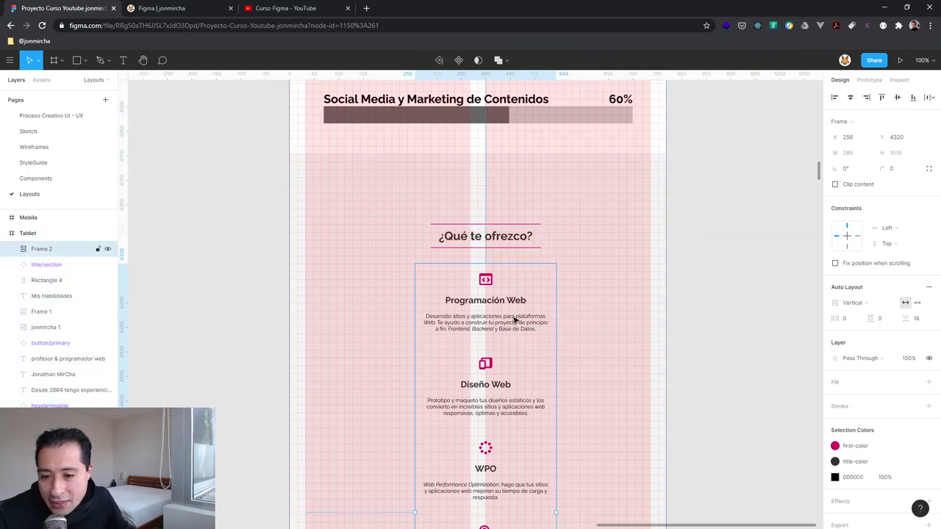
pyautogui.moveTo(524, 310); pyautogui.dragTo(431, 210)
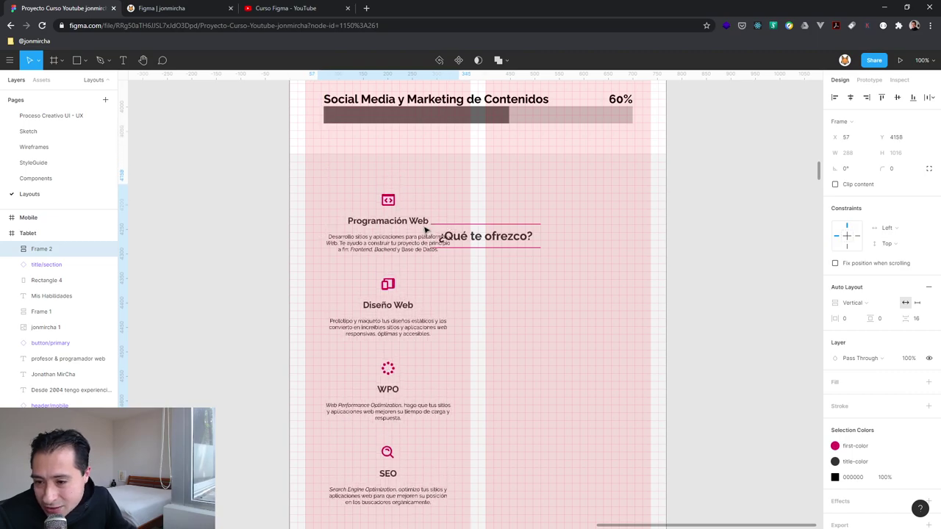
pyautogui.moveTo(428, 210); pyautogui.dragTo(419, 231)
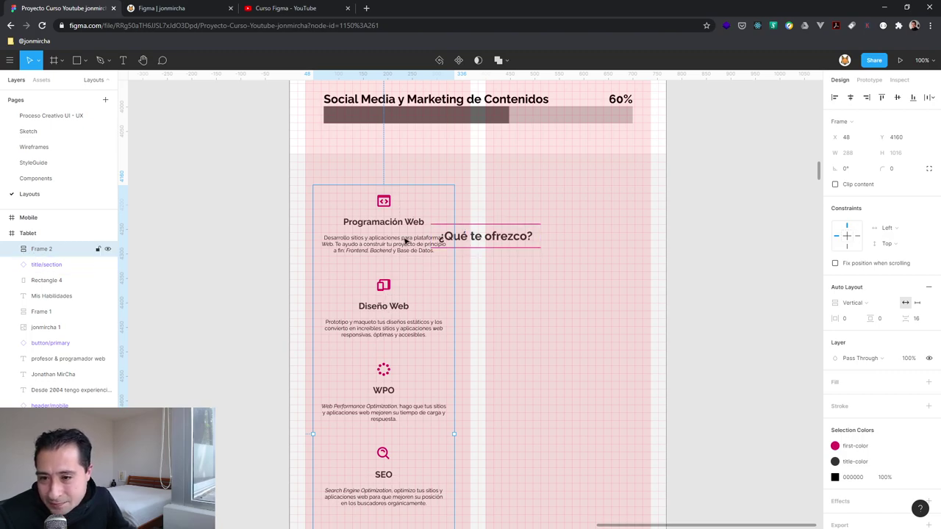
pyautogui.moveTo(402, 279)
pyautogui.mouseDown()
pyautogui.moveTo(466, 288)
pyautogui.moveTo(465, 311)
pyautogui.moveTo(426, 299)
pyautogui.moveTo(512, 237)
pyautogui.mouseUp()
pyautogui.click(512, 237)
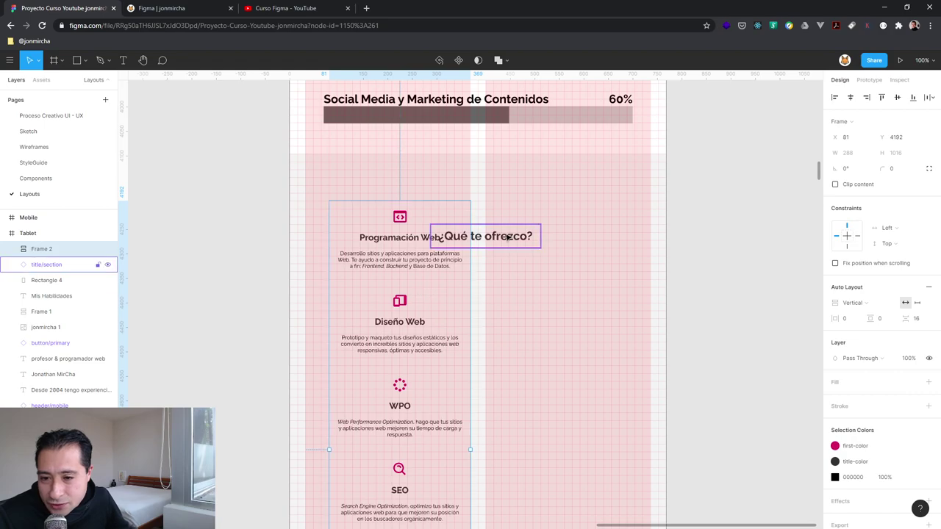
# - Drag the service cards column below the ¿Qué te ofrezco? title, to x 64, y 4336
pyautogui.scroll(4, 487, 190)
pyautogui.scroll(1, 491, 195)
pyautogui.click(491, 184)
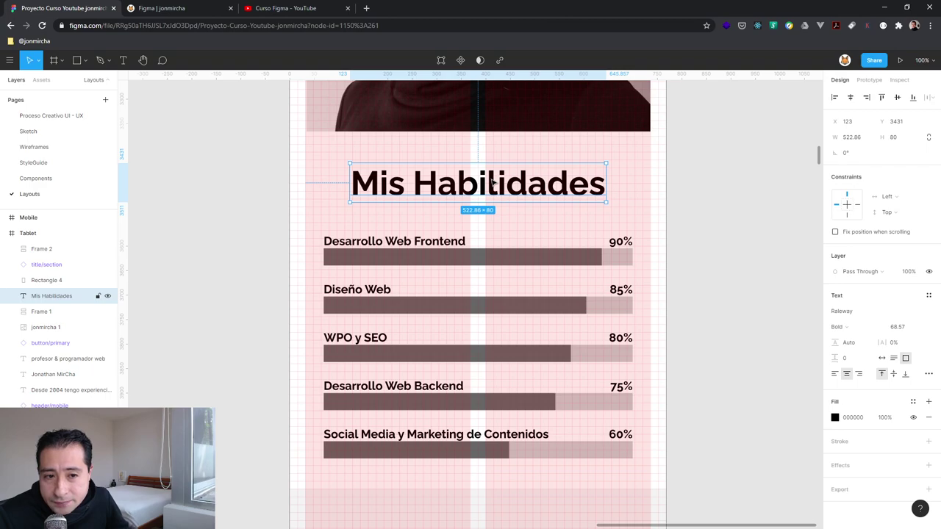
pyautogui.scroll(-3, 491, 184)
pyautogui.scroll(-4, 483, 185)
pyautogui.scroll(1, 441, 220)
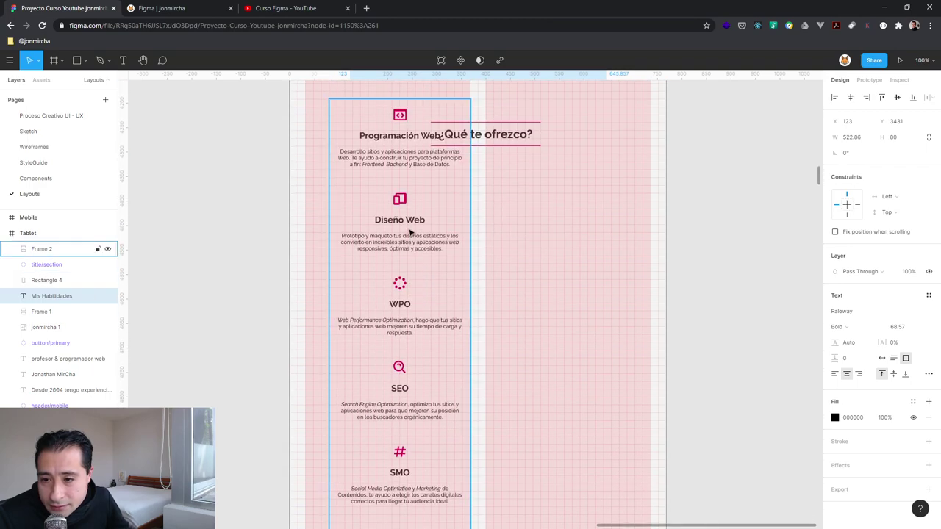
pyautogui.moveTo(410, 232); pyautogui.dragTo(414, 292)
pyautogui.scroll(1, 450, 285)
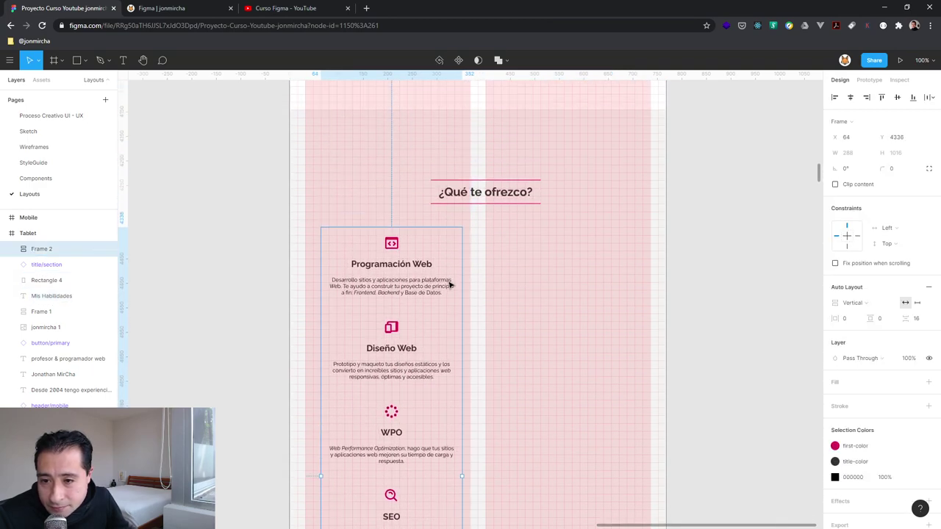
pyautogui.scroll(2, 450, 286)
# - Move the ¿Qué te ofrezco? title up and scale it with its text to about 373×80
pyautogui.click(485, 276)
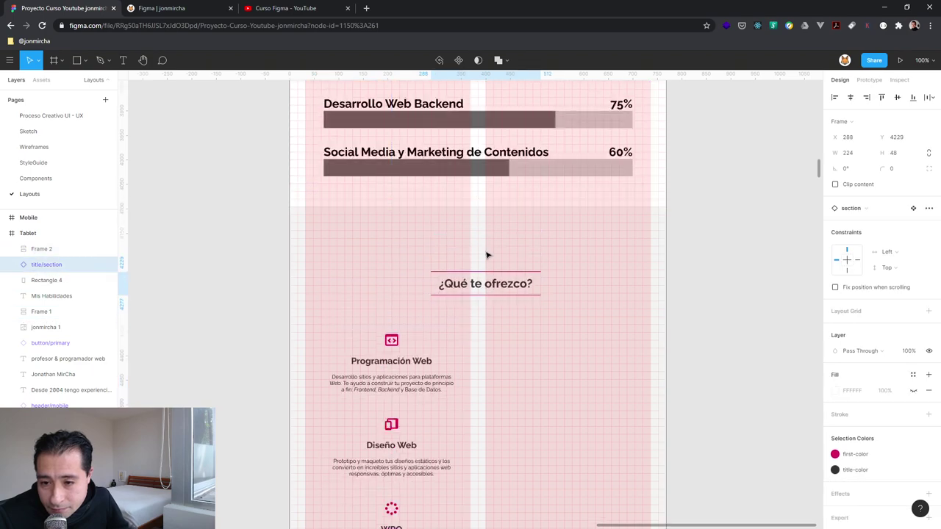
pyautogui.moveTo(485, 277); pyautogui.dragTo(478, 244)
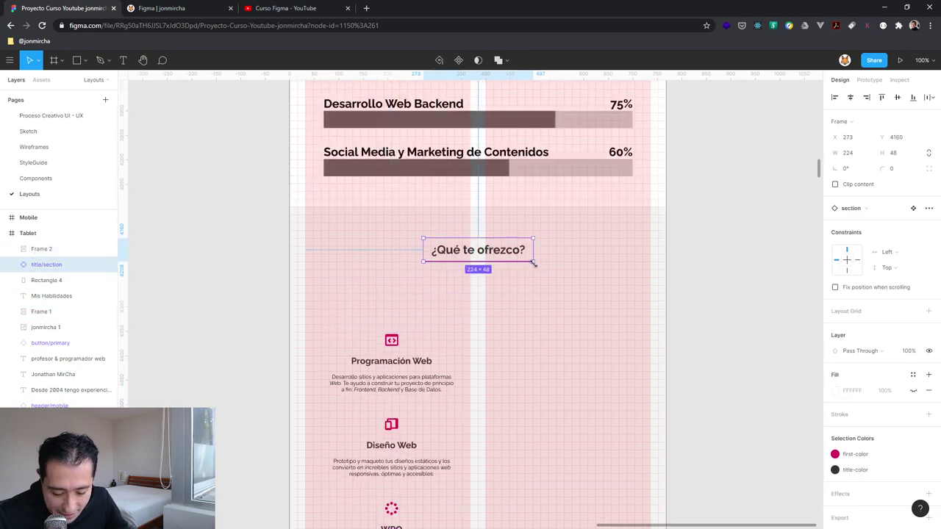
pyautogui.press('alt')
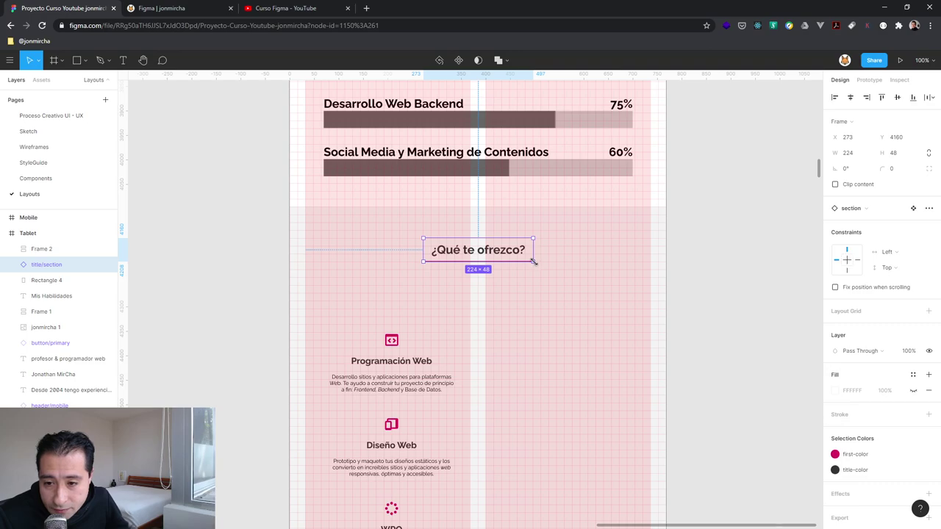
pyautogui.moveTo(533, 262); pyautogui.dragTo(550, 277)
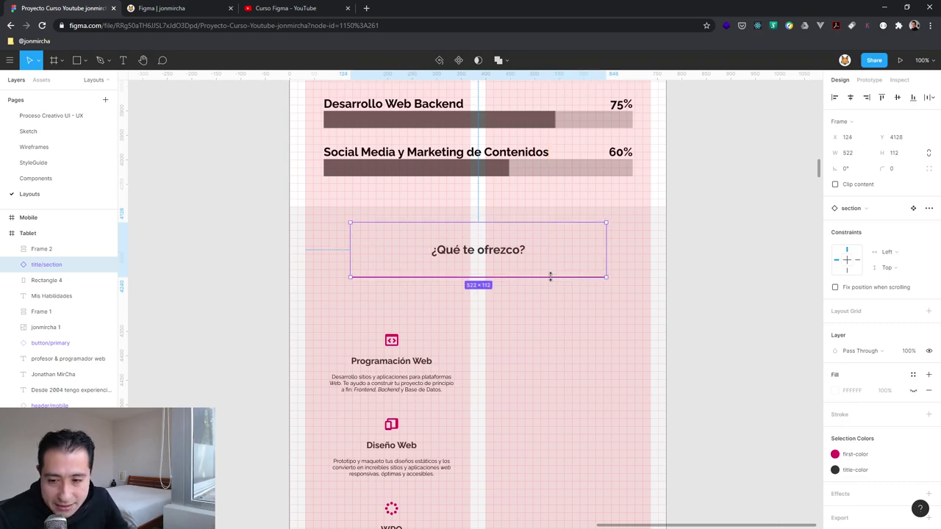
pyautogui.hotkey('ctrl', 'z')
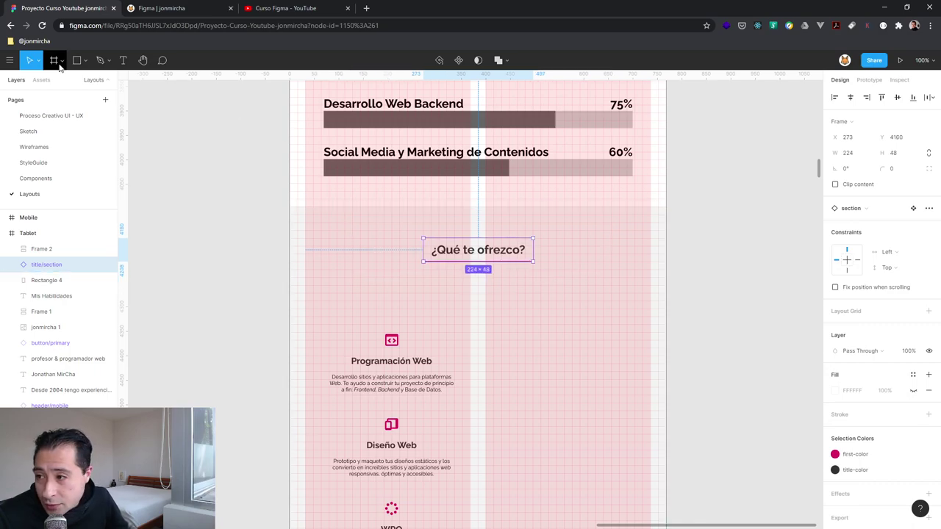
pyautogui.click(37, 60)
pyautogui.click(82, 98)
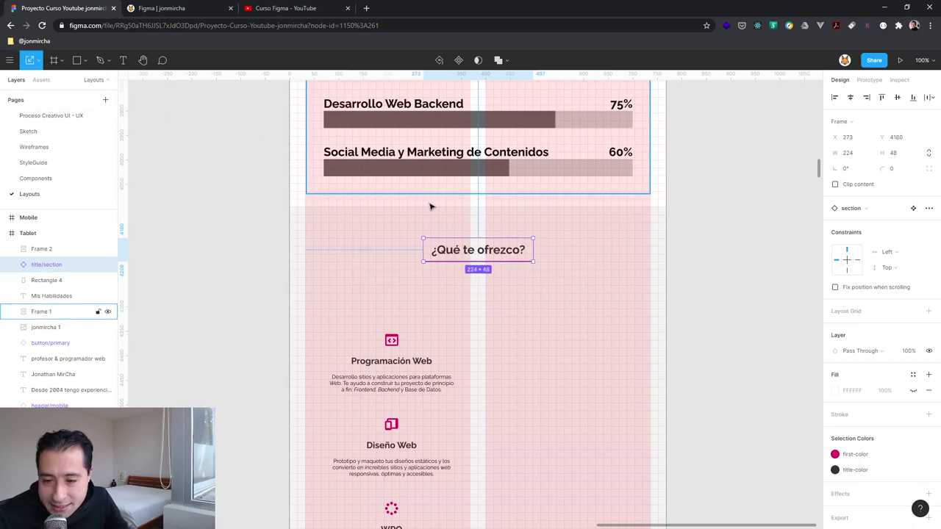
pyautogui.moveTo(535, 262); pyautogui.dragTo(547, 272)
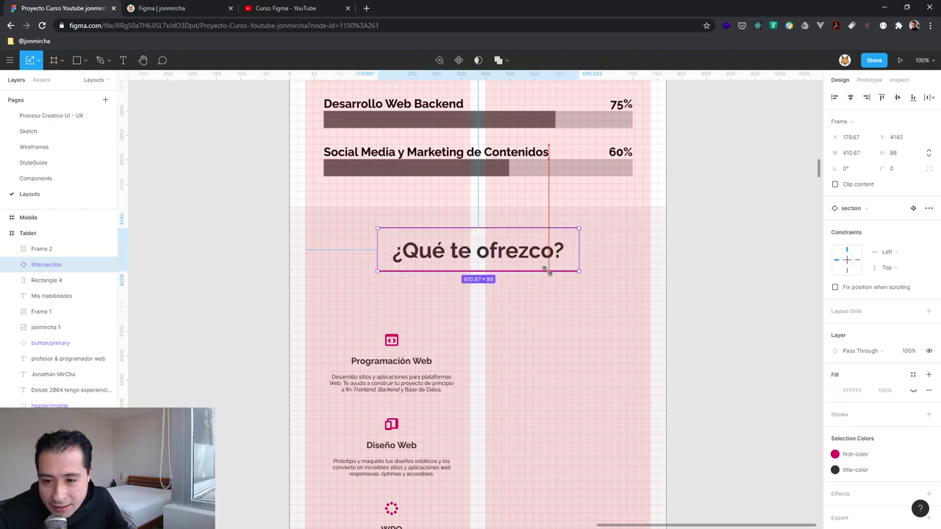
pyautogui.moveTo(548, 272); pyautogui.dragTo(561, 276)
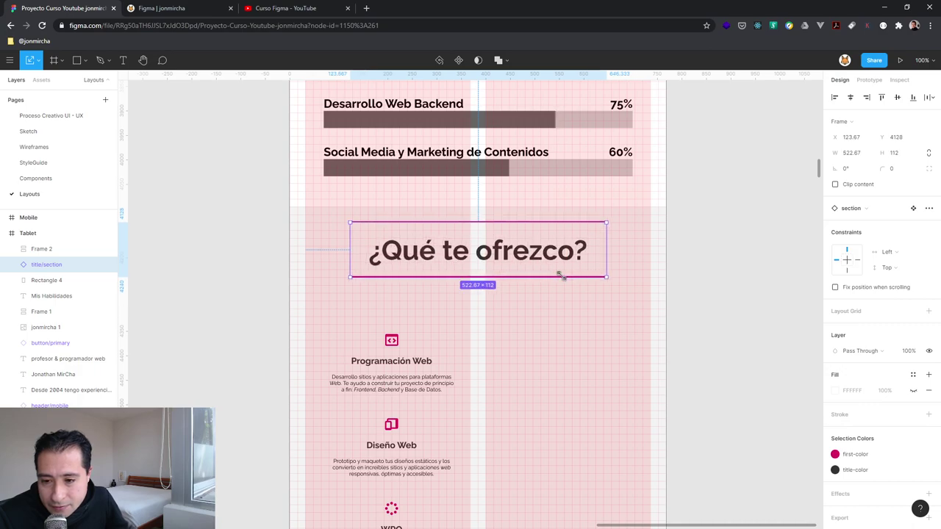
# - Compare with the Mis Habilidades heading and shrink the ¿Qué te ofrezco? title proportionally
pyautogui.scroll(1, 531, 279)
pyautogui.scroll(3, 478, 221)
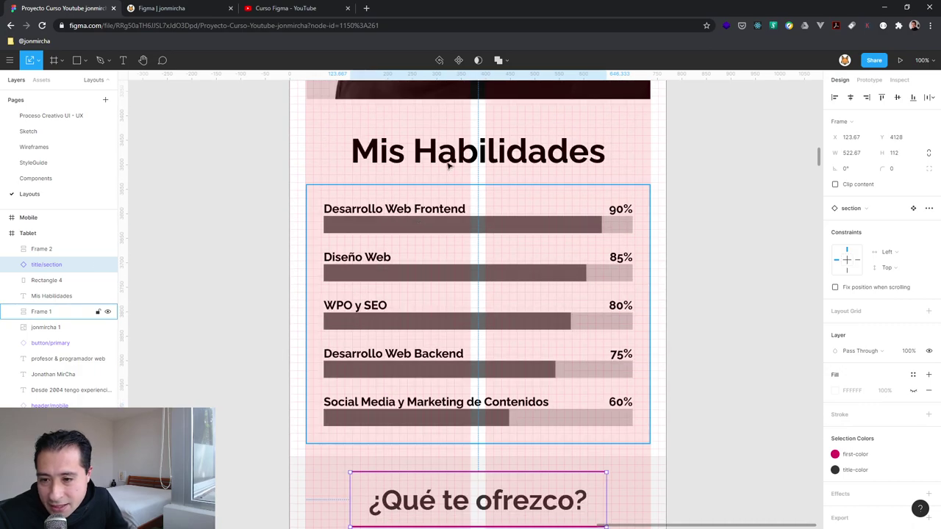
pyautogui.click(449, 163)
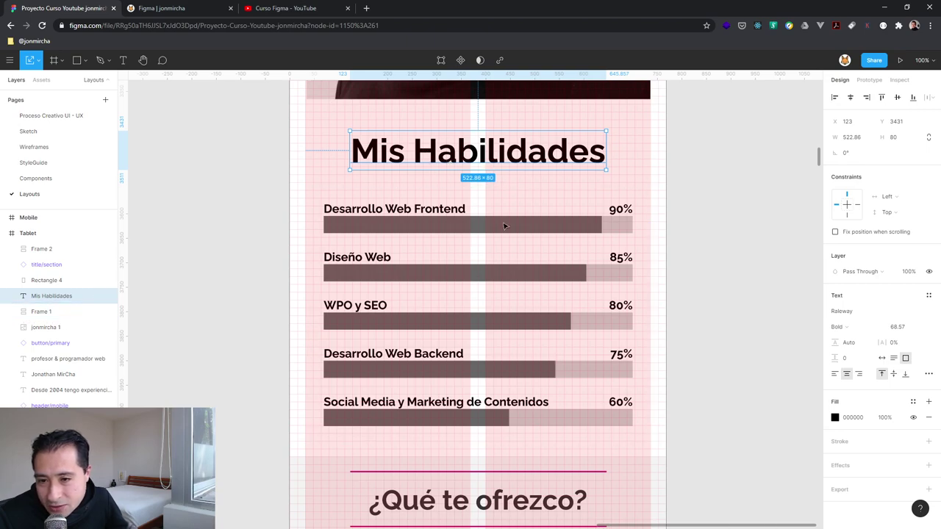
pyautogui.scroll(-2, 504, 243)
pyautogui.click(523, 351)
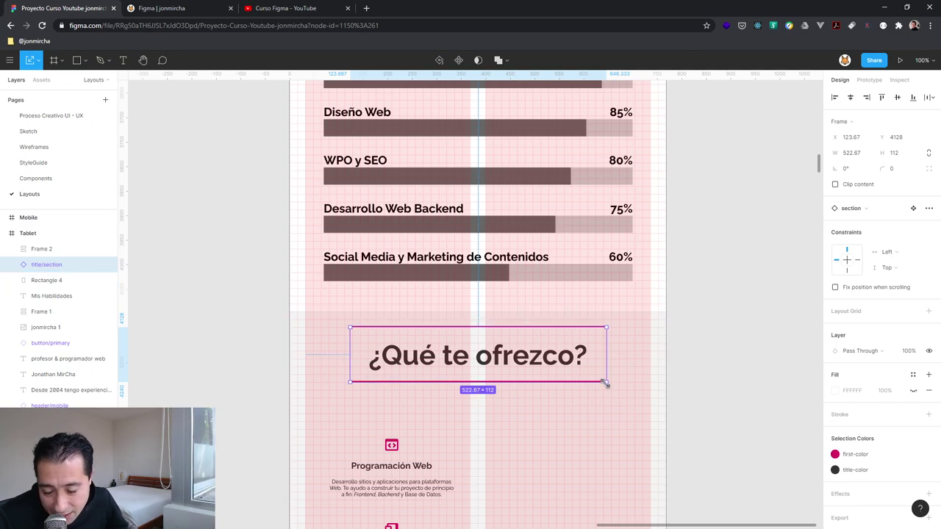
pyautogui.moveTo(604, 382); pyautogui.dragTo(567, 360)
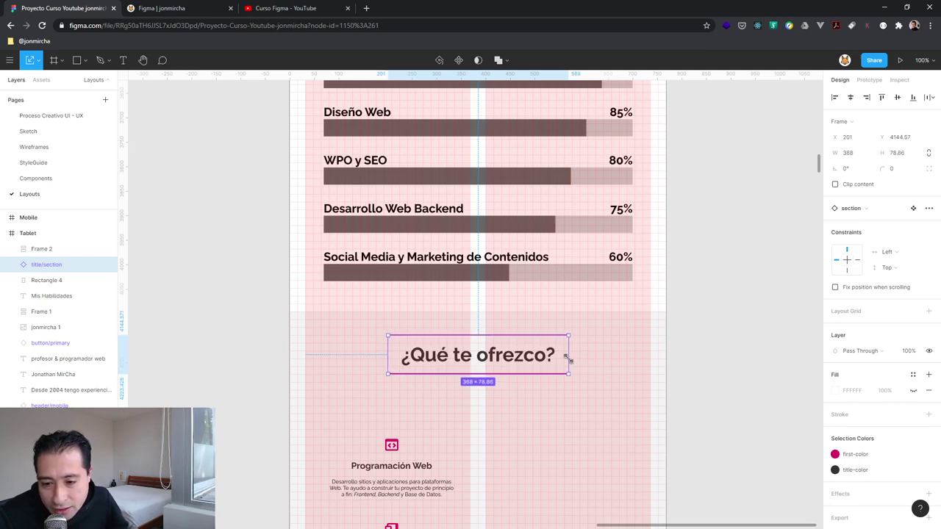
# - Recheck against Mis Habilidades, zoom to 200%, and scale the title up symmetrically to match
pyautogui.scroll(4, 521, 362)
pyautogui.scroll(1, 441, 294)
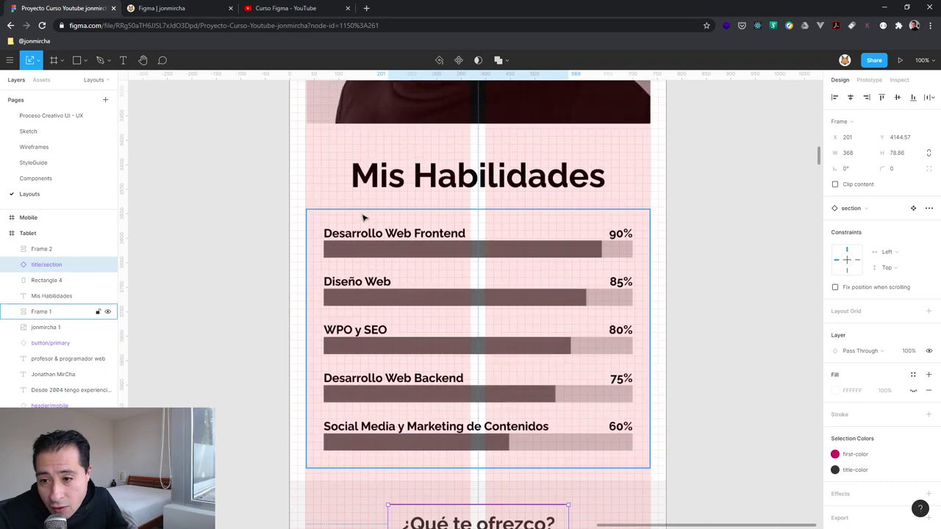
pyautogui.scroll(-4, 527, 277)
pyautogui.scroll(1, 483, 105)
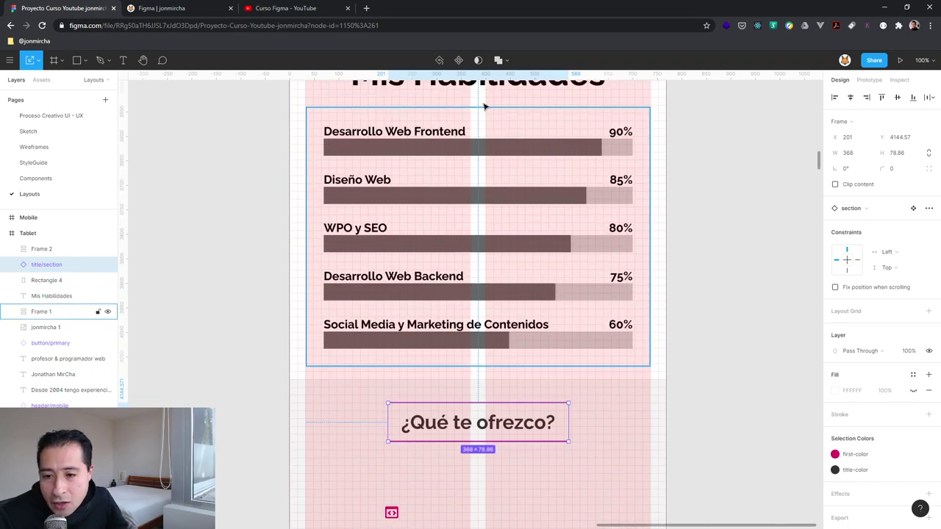
pyautogui.scroll(3, 487, 207)
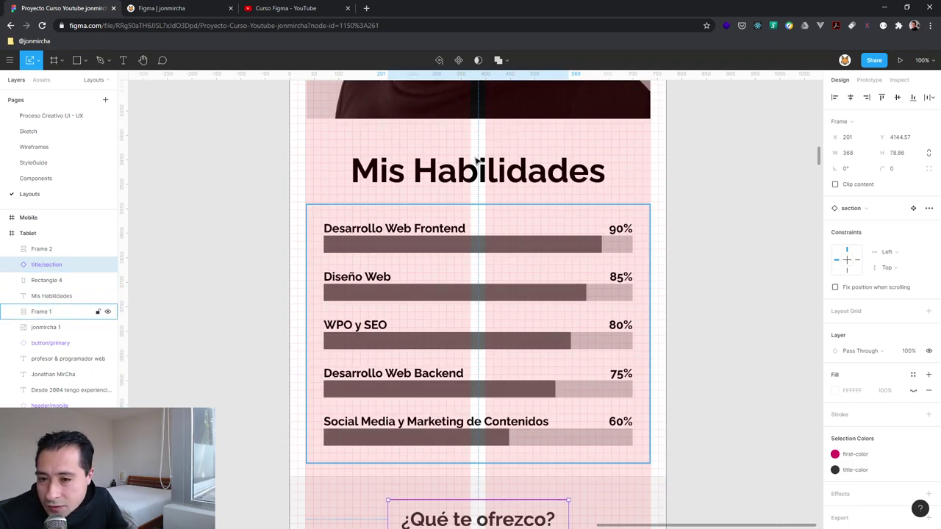
pyautogui.scroll(-4, 499, 188)
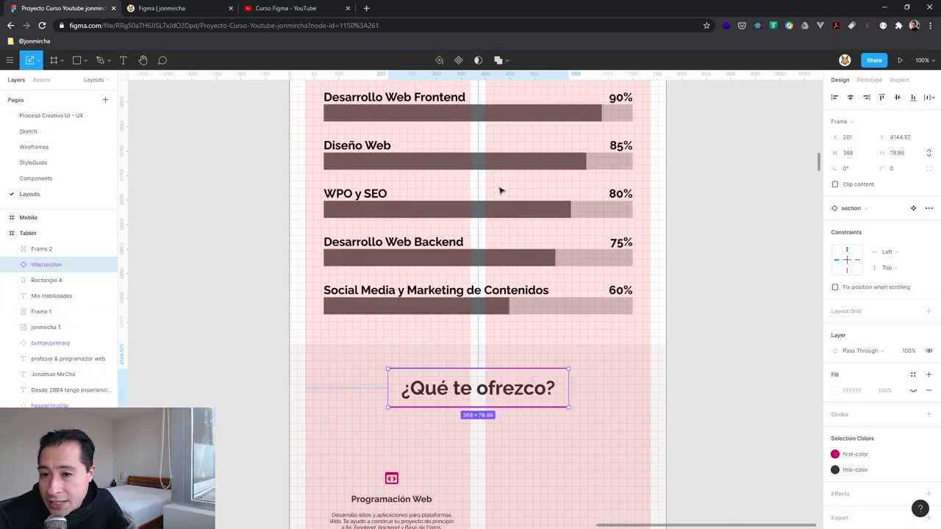
pyautogui.scroll(-2, 498, 191)
pyautogui.scroll(4, 495, 196)
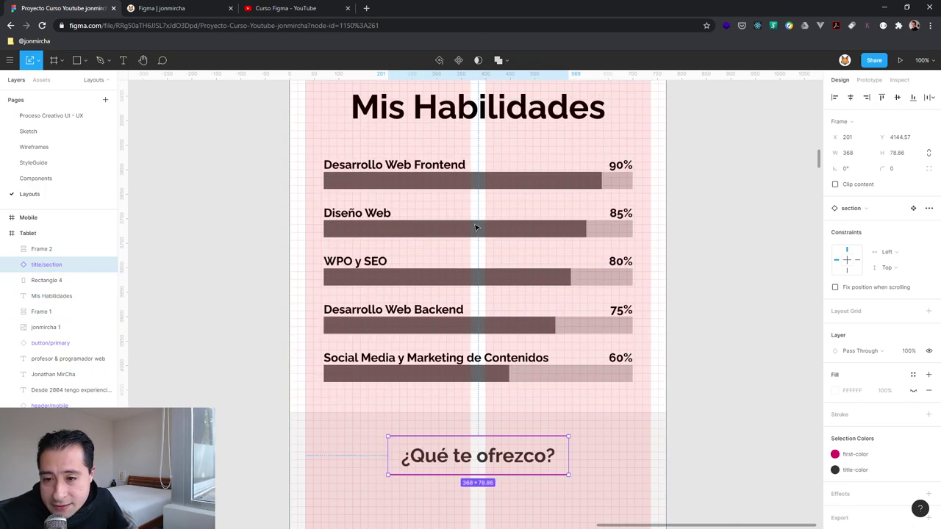
pyautogui.scroll(1, 475, 220)
pyautogui.click(487, 140)
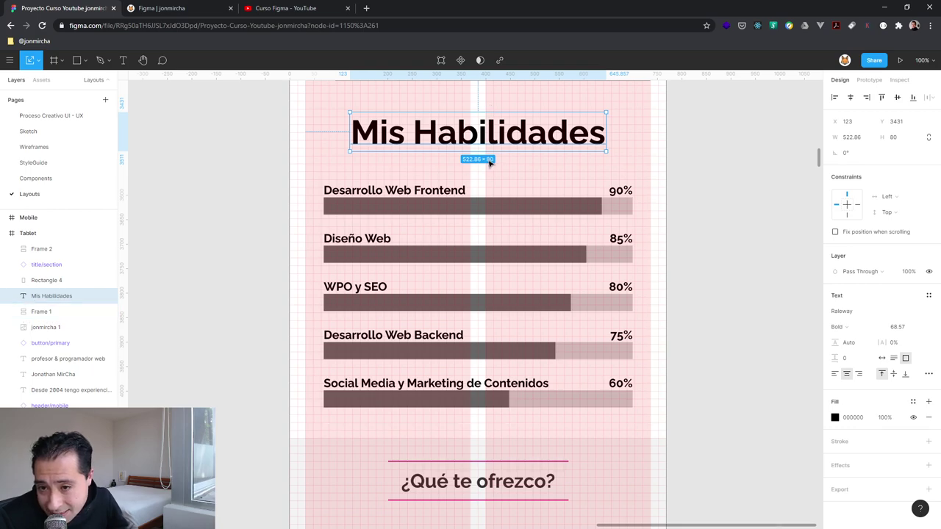
pyautogui.scroll(-3, 514, 294)
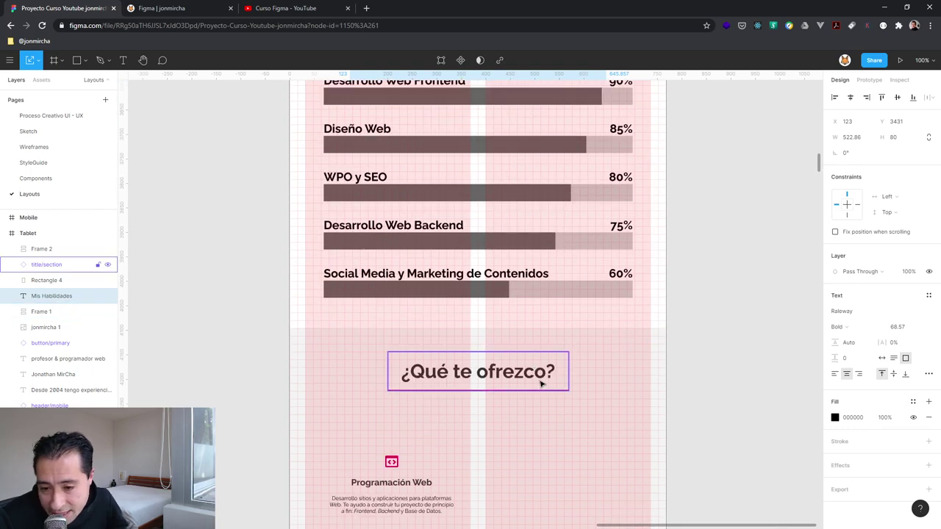
pyautogui.click(542, 384)
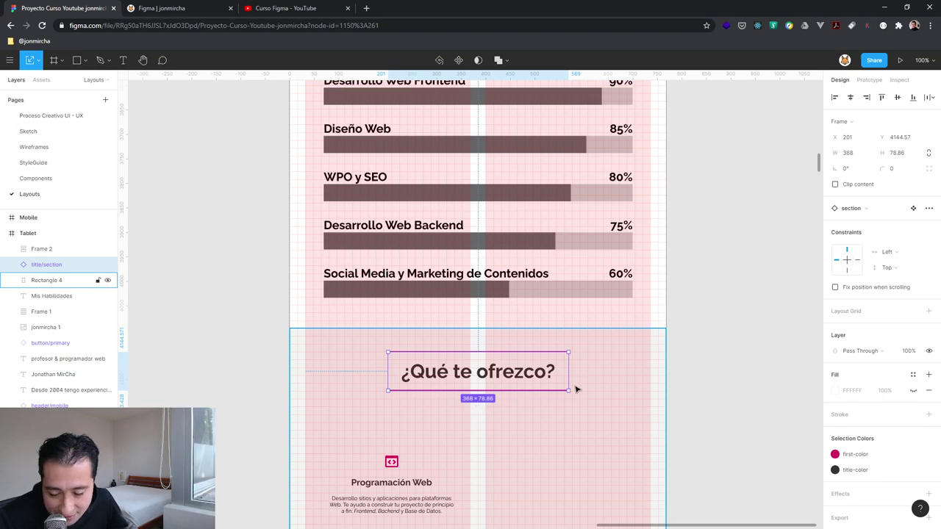
pyautogui.hotkey('ctrl', '+')
pyautogui.scroll(-1, 576, 389)
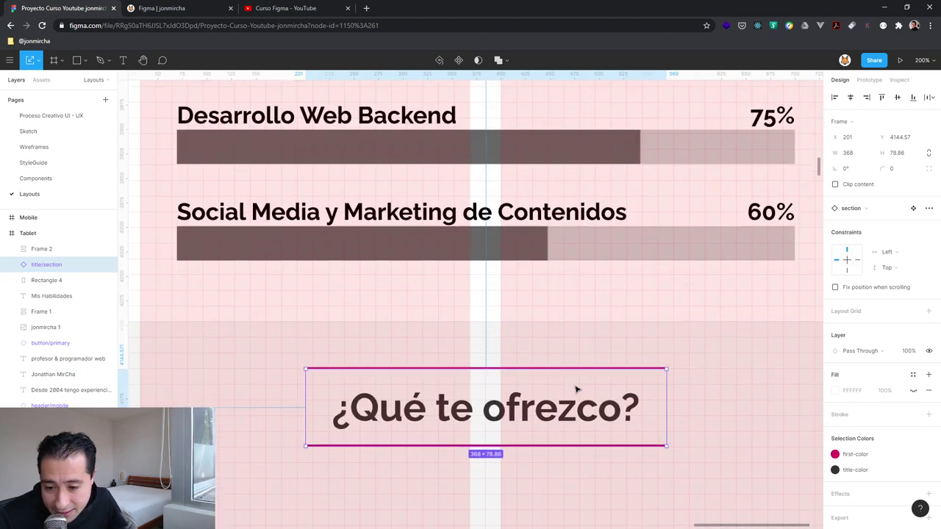
pyautogui.scroll(-1, 575, 387)
pyautogui.scroll(-2, 625, 361)
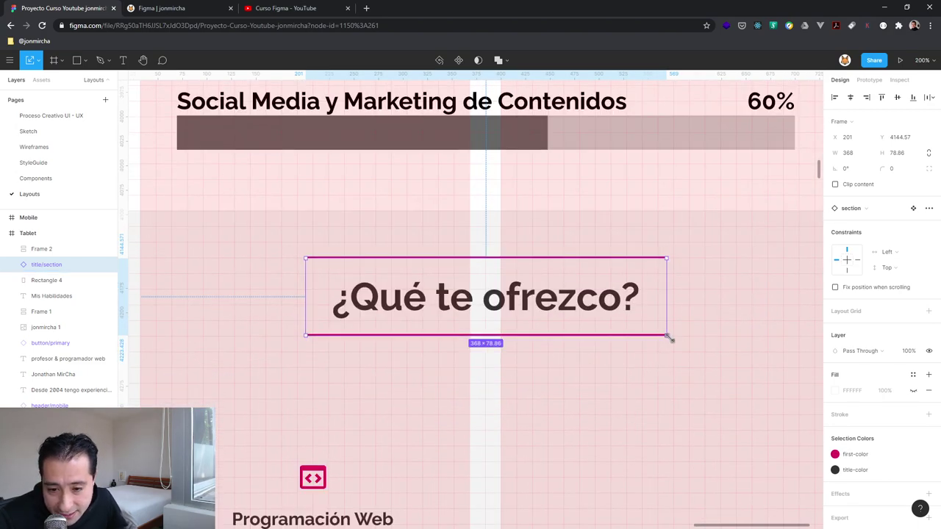
pyautogui.moveTo(666, 335); pyautogui.dragTo(666, 337)
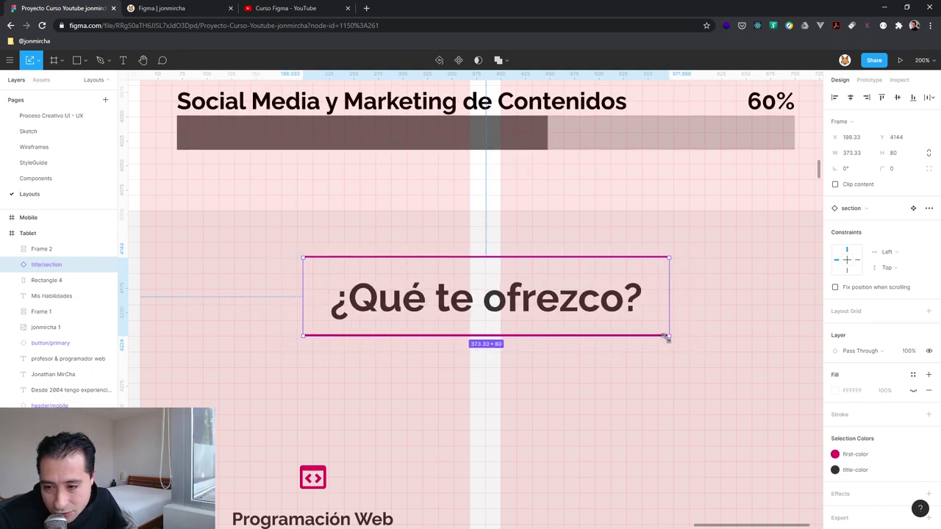
# - Position the ¿Qué te ofrezco? title at x 197, y 4162 and zoom to 100%
pyautogui.press('Left')
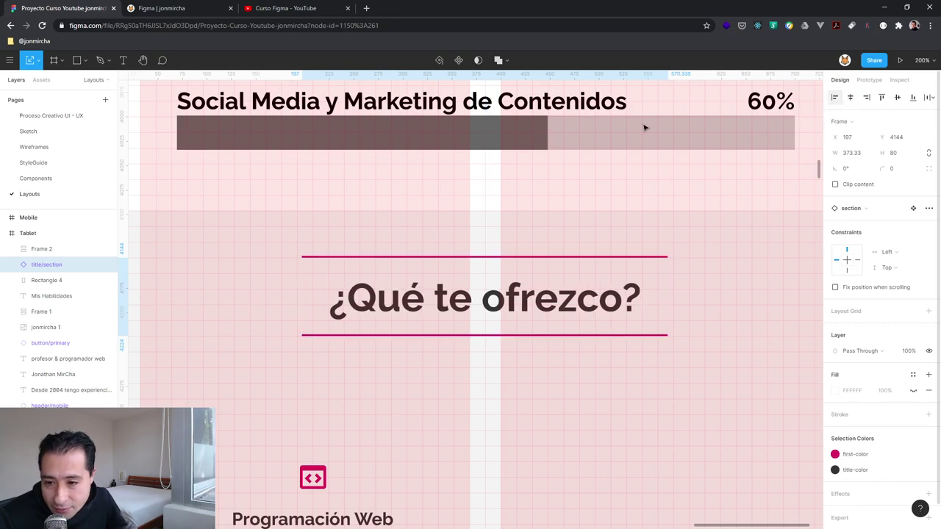
pyautogui.click(500, 221)
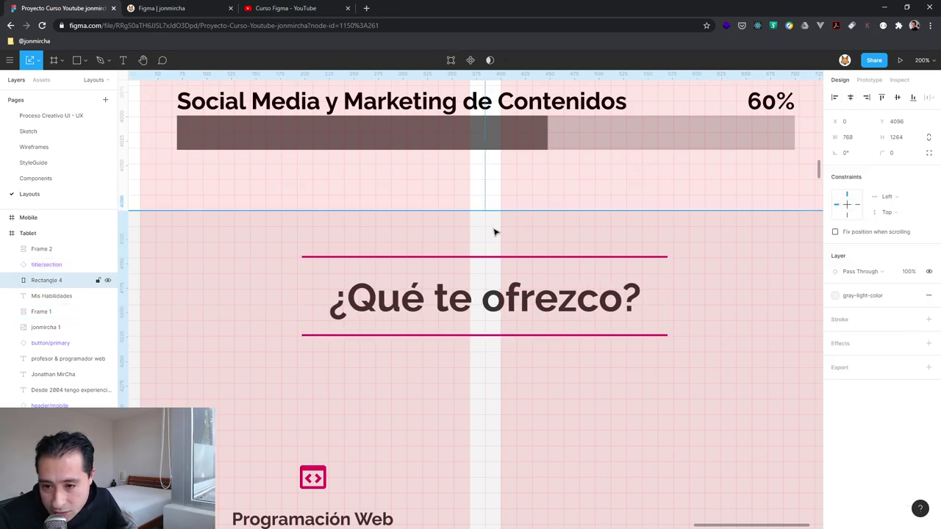
pyautogui.click(487, 283)
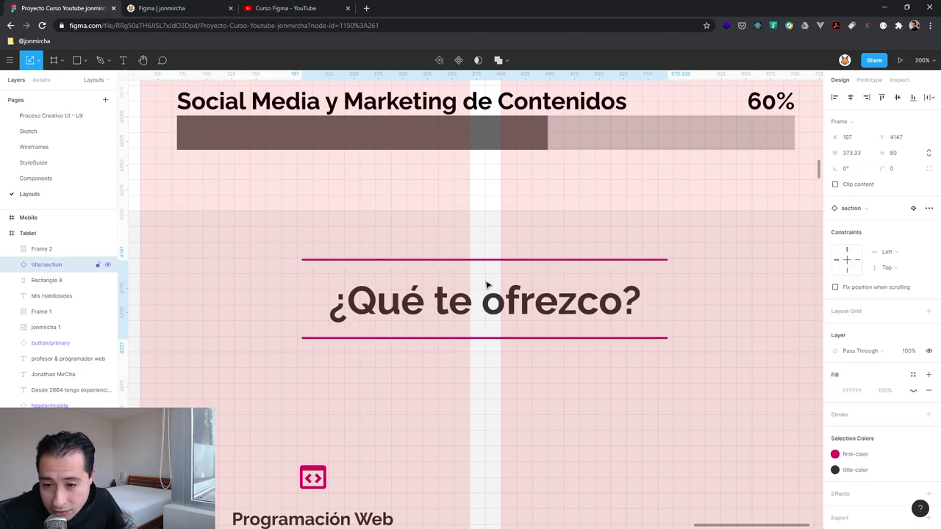
pyautogui.press('Down')
pyautogui.press('Down')
pyautogui.press('Down')
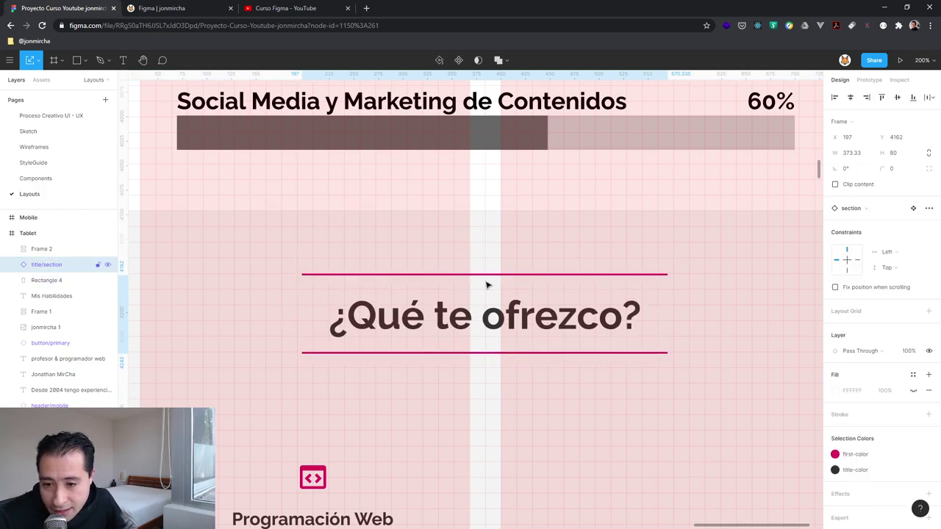
pyautogui.scroll(-4, 484, 303)
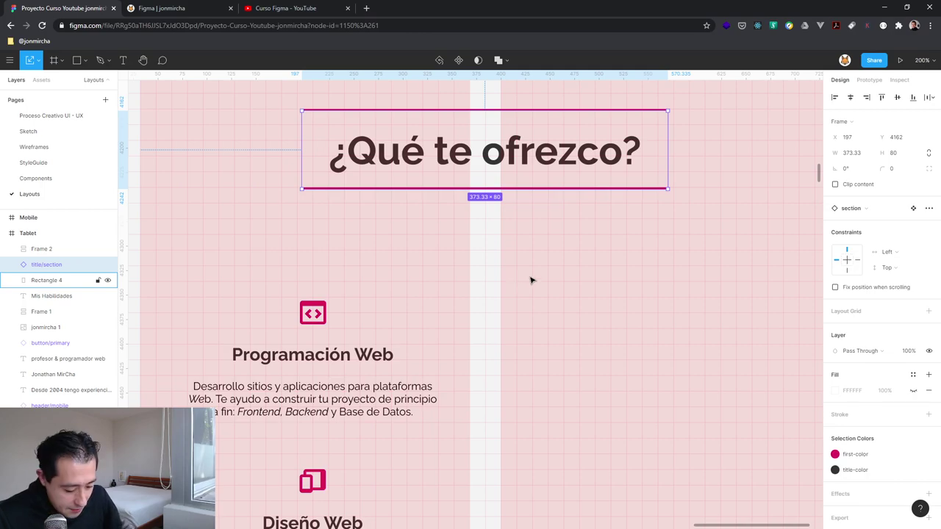
pyautogui.hotkey('shift', '0')
# - Move the service cards column up under the title and widen it to 336 px
pyautogui.click(376, 347)
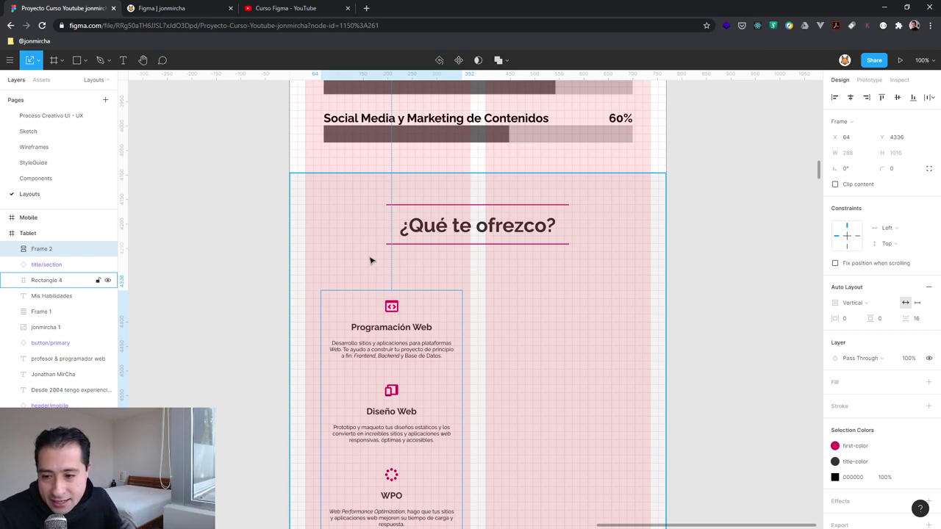
pyautogui.scroll(-1, 417, 378)
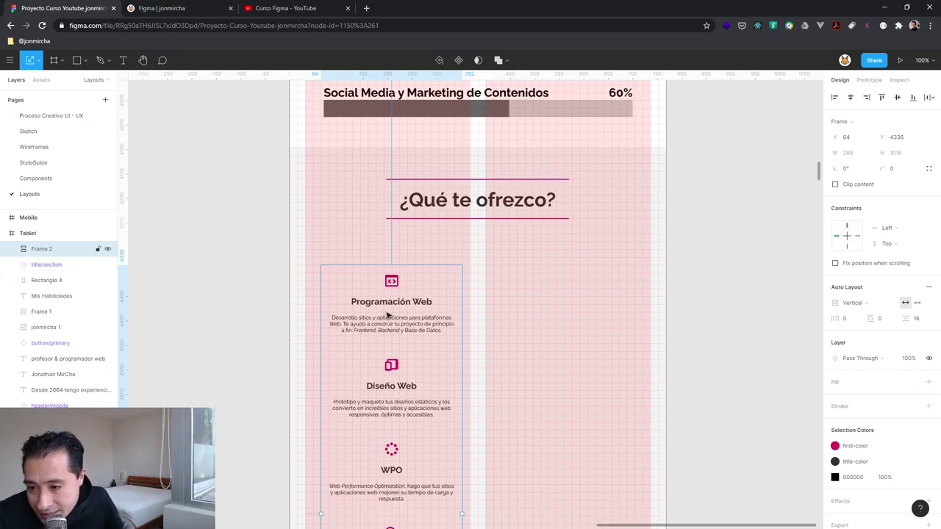
pyautogui.moveTo(387, 315)
pyautogui.mouseDown()
pyautogui.moveTo(376, 280)
pyautogui.moveTo(383, 300)
pyautogui.mouseUp()
pyautogui.scroll(-5, 447, 329)
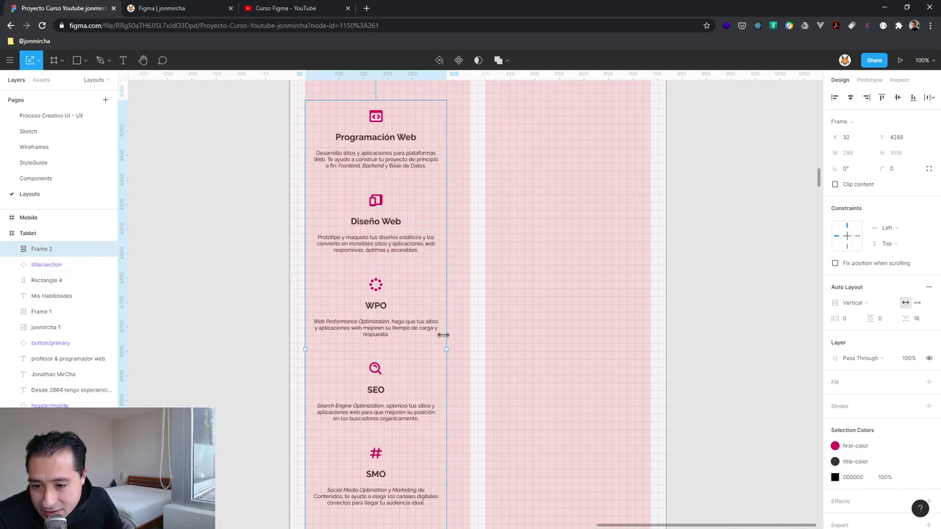
pyautogui.scroll(-6, 443, 334)
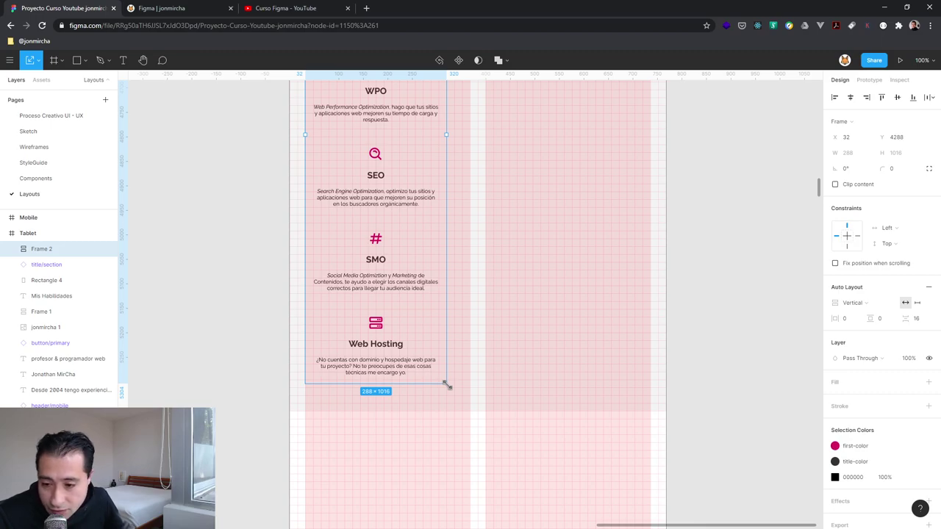
pyautogui.moveTo(447, 384); pyautogui.dragTo(468, 414)
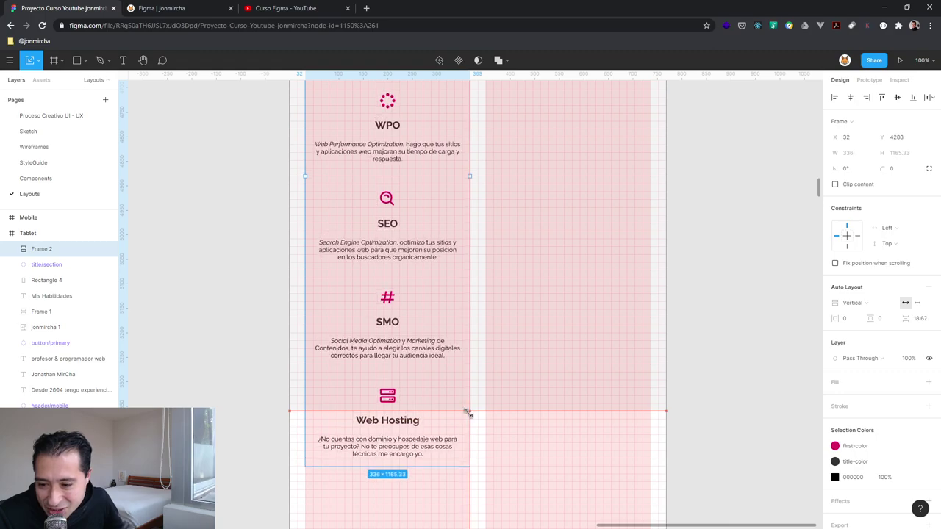
# - Nudge the service cards column up to x 32, y 4273, just beneath the title
pyautogui.scroll(2, 466, 411)
pyautogui.scroll(3, 466, 412)
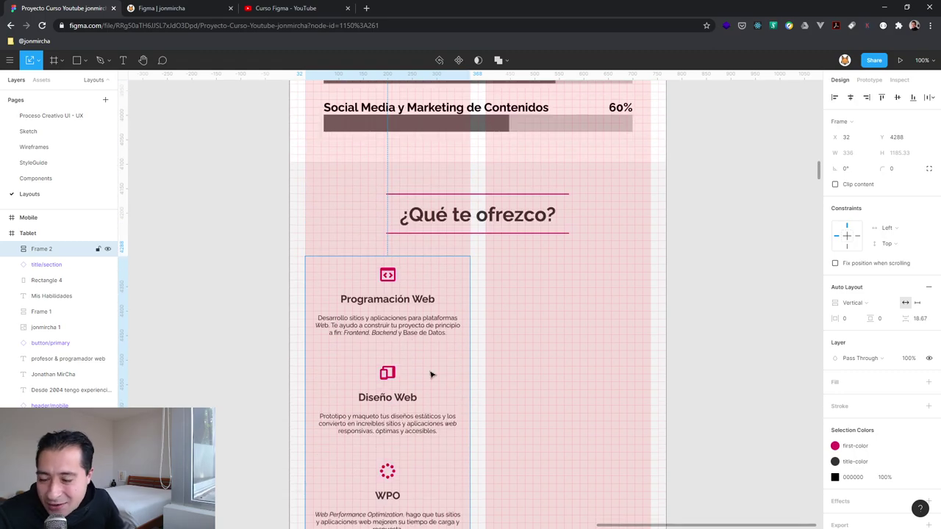
pyautogui.click(454, 242)
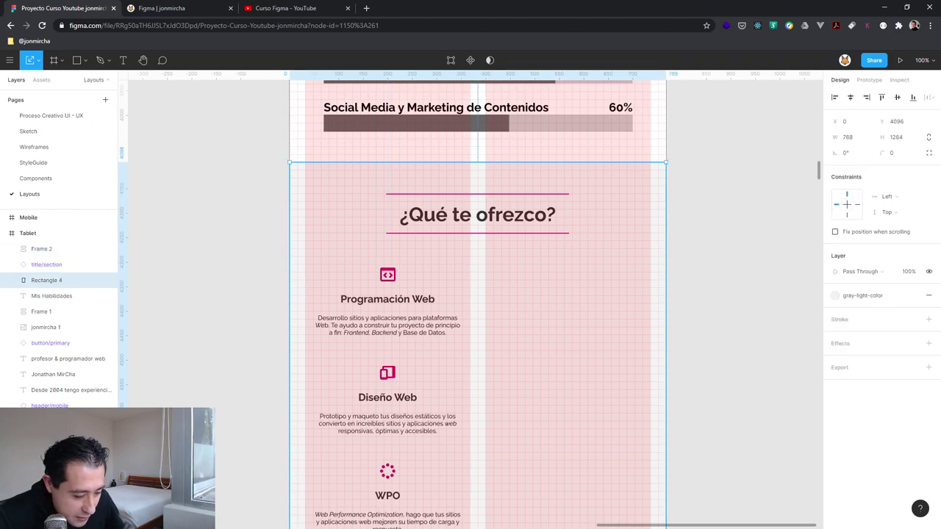
pyautogui.click(411, 299)
pyautogui.press('Up')
pyautogui.press('Up')
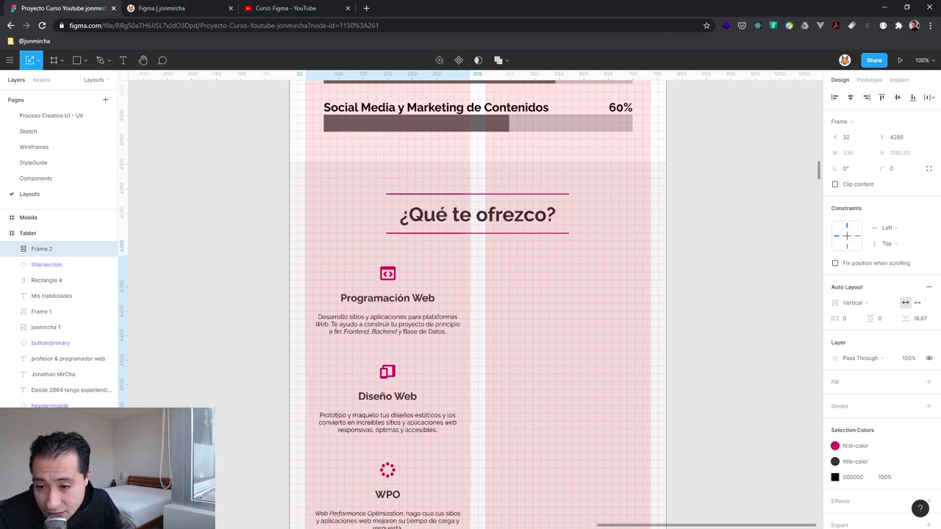
pyautogui.press('Up')
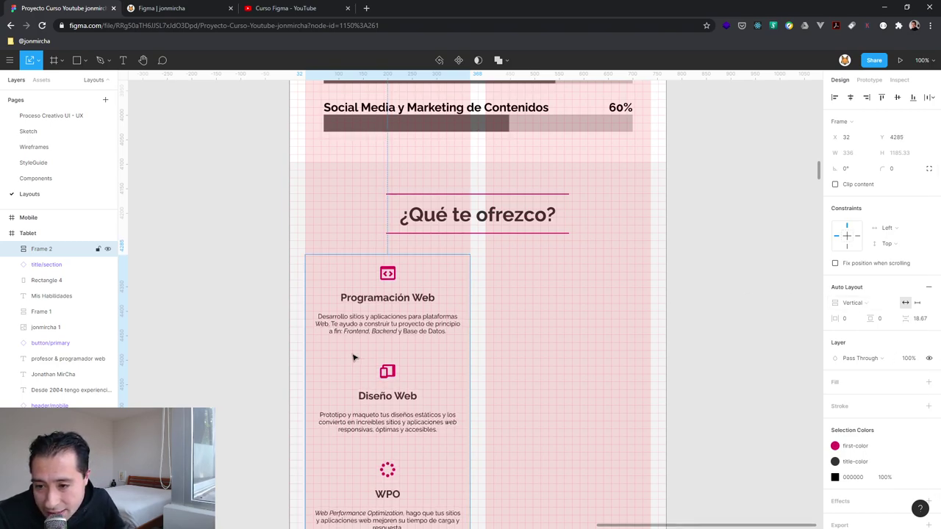
pyautogui.press('Up')
pyautogui.press('Up')
pyautogui.press('Up')
pyautogui.press('Up')
pyautogui.press('Up')
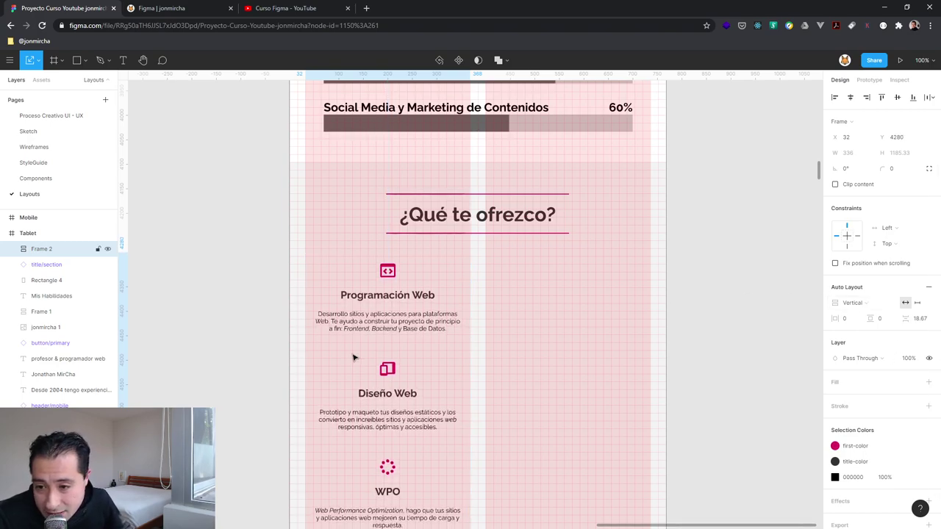
pyautogui.press('Up')
pyautogui.press('Up')
pyautogui.press('Up')
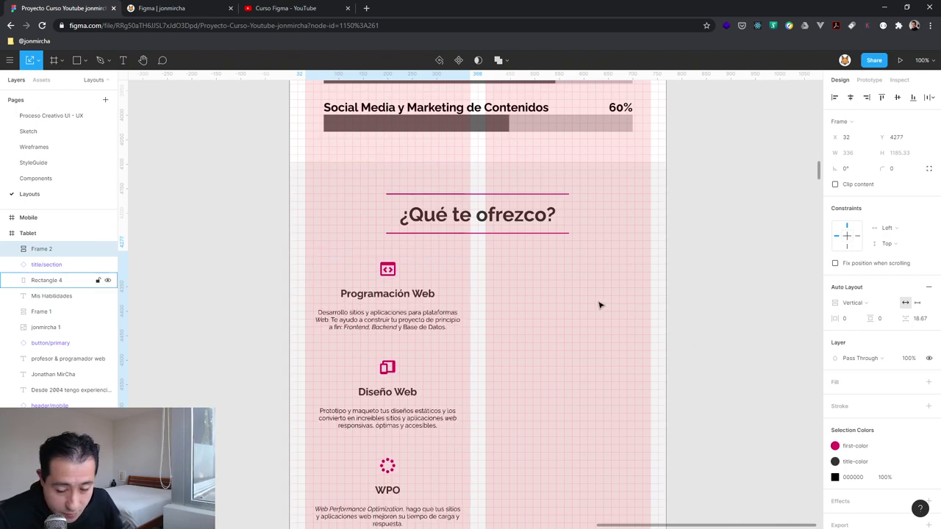
pyautogui.press('Up')
pyautogui.press('Up')
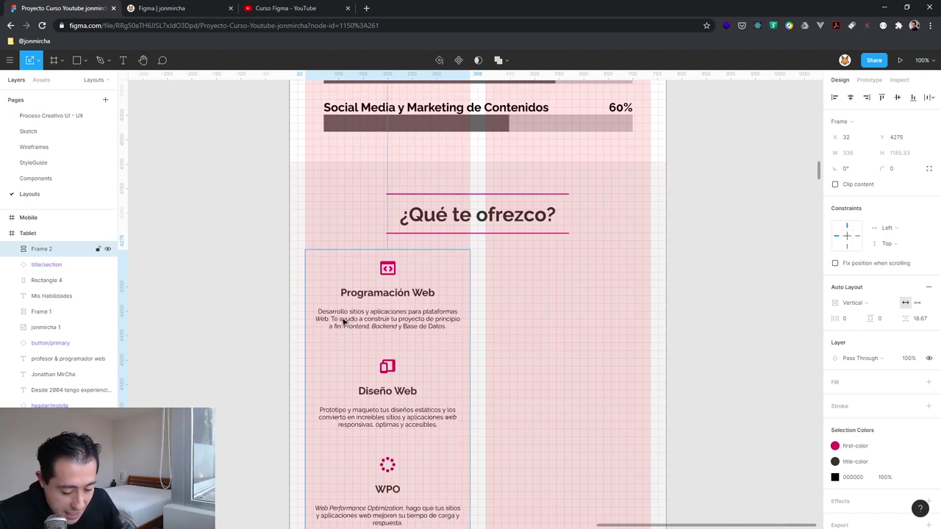
pyautogui.press('Up')
pyautogui.press('Up')
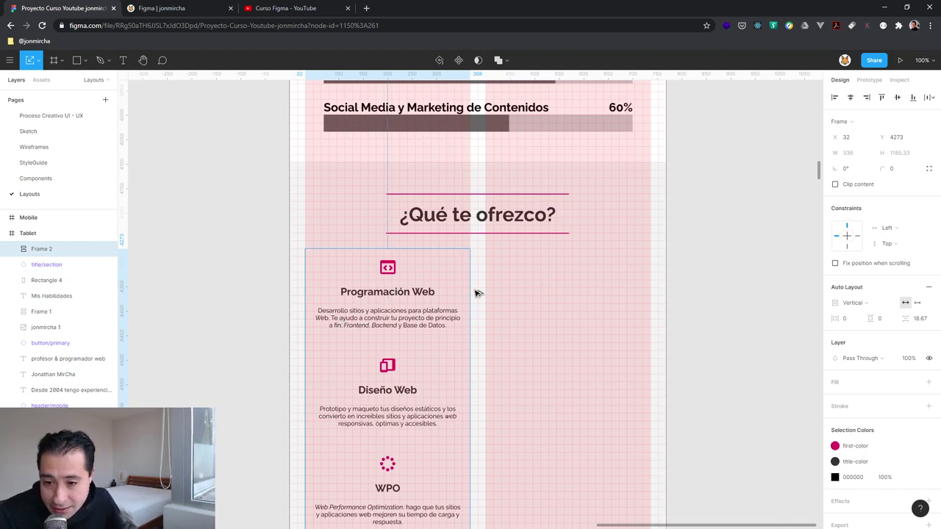
# - Duplicate the service cards column to the right and remove its Programación Web card
pyautogui.moveTo(395, 291); pyautogui.dragTo(576, 290)
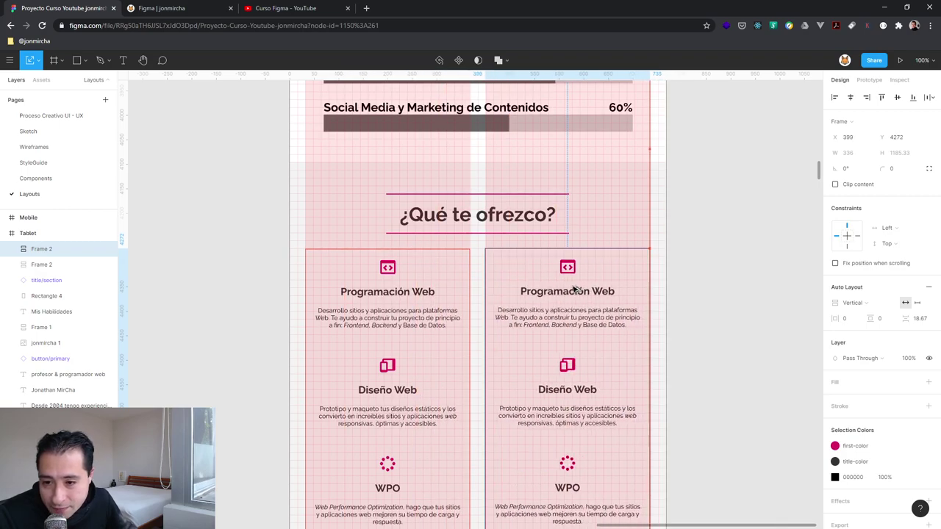
pyautogui.scroll(-1, 339, 334)
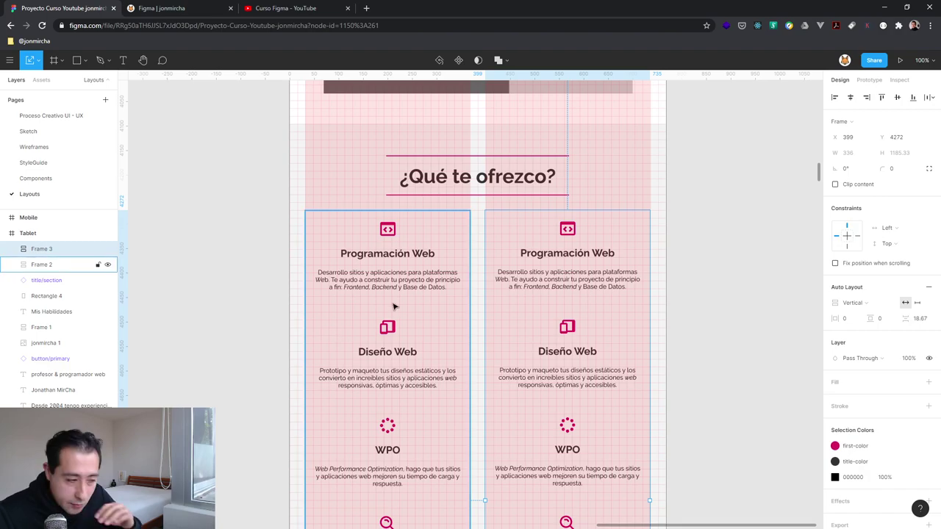
pyautogui.scroll(-2, 374, 274)
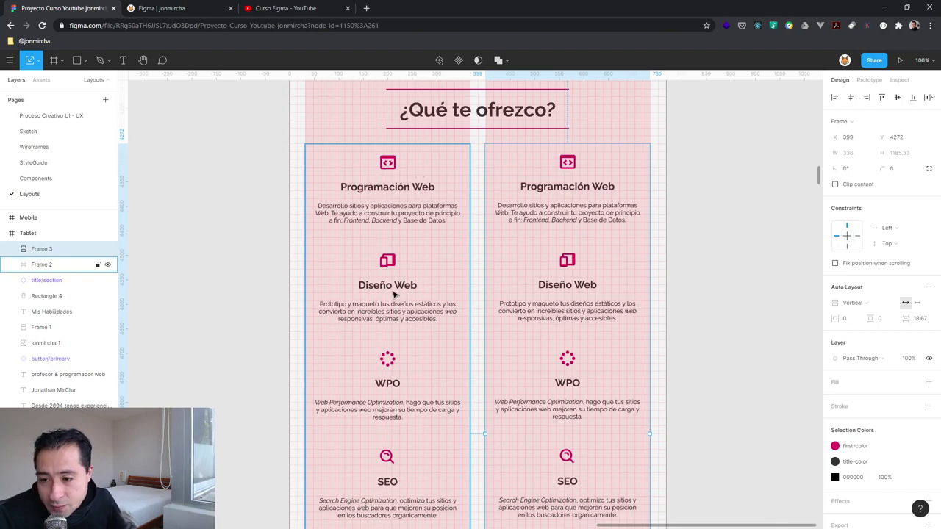
pyautogui.doubleClick(568, 188)
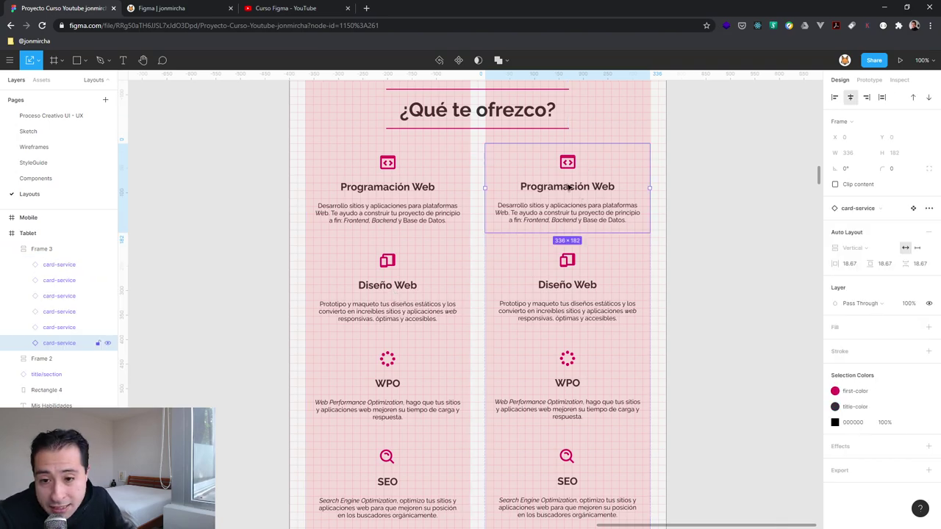
pyautogui.press('Delete')
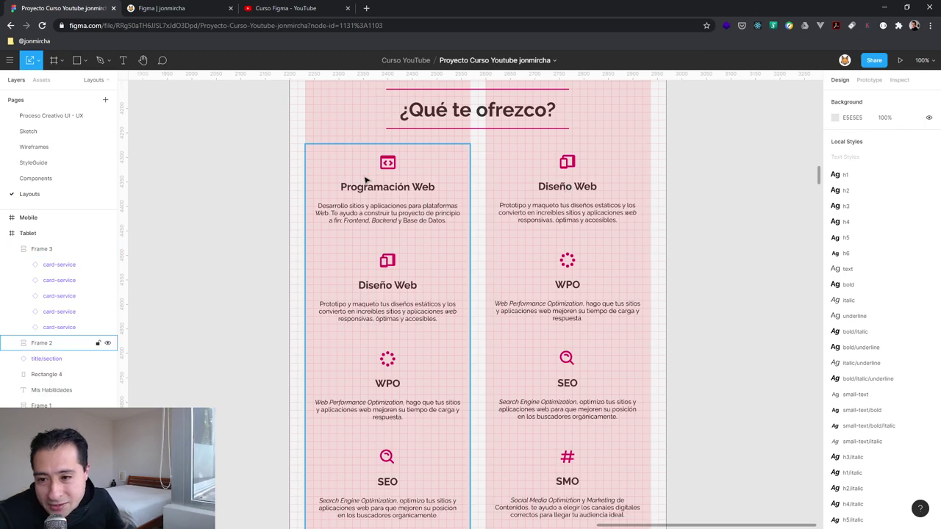
# - Delete cards so left keeps Programación Web, WPO, SMO; right keeps Diseño Web, SEO, Web Hosting
pyautogui.click(395, 277)
pyautogui.click(395, 277)
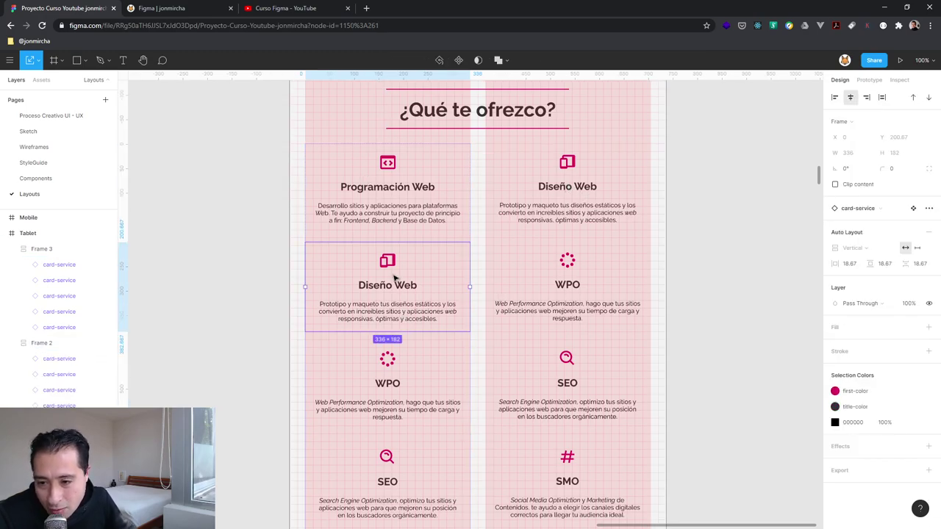
pyautogui.press('Delete')
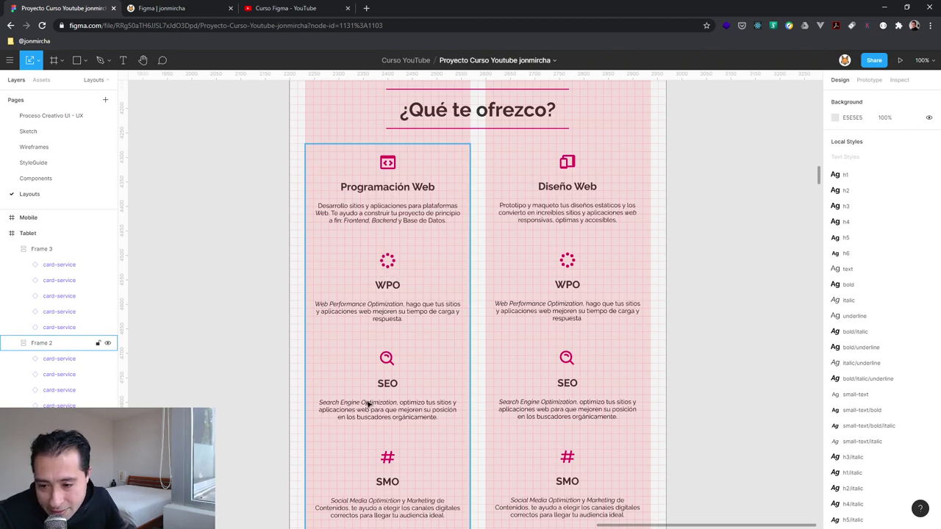
pyautogui.click(564, 271)
pyautogui.click(567, 262)
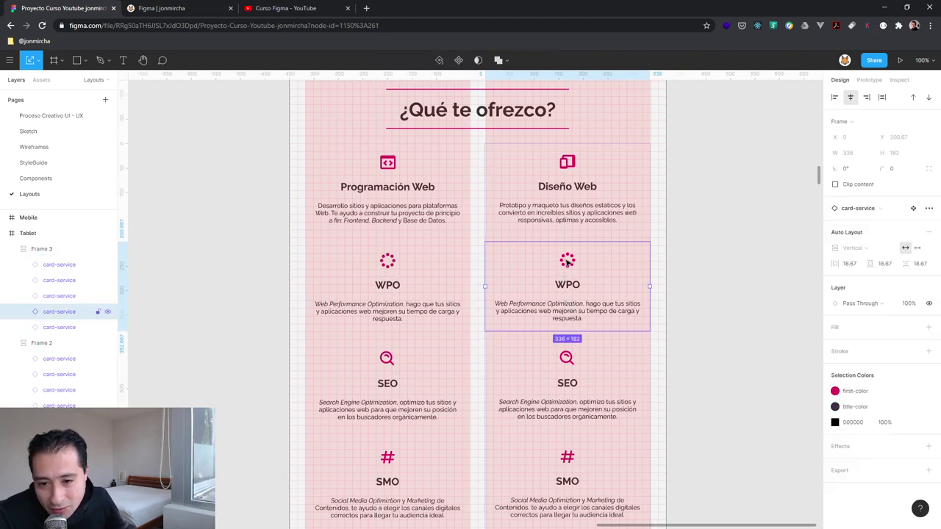
pyautogui.press('Delete')
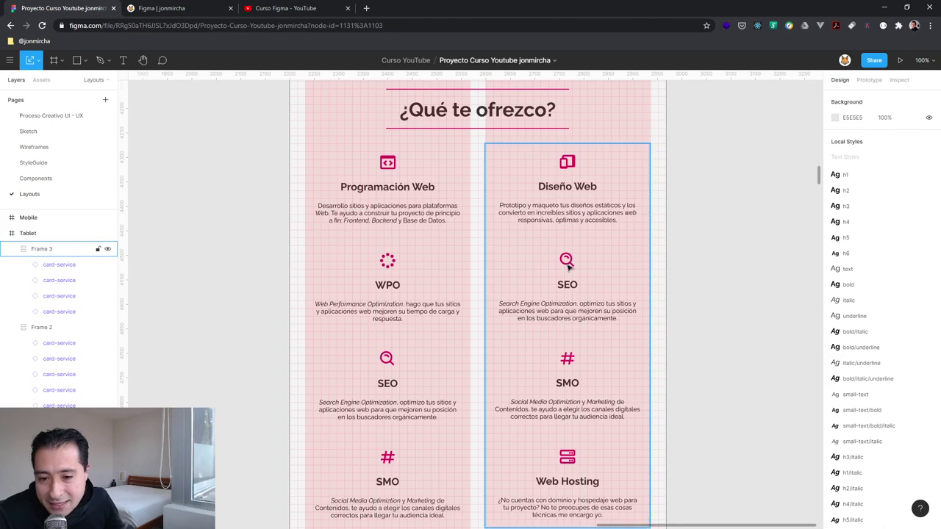
pyautogui.doubleClick(396, 374)
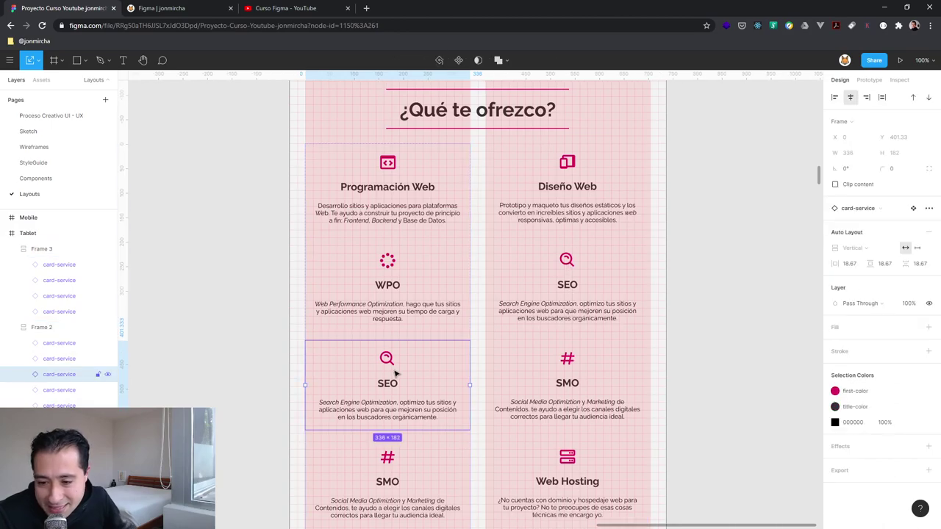
pyautogui.press('Delete')
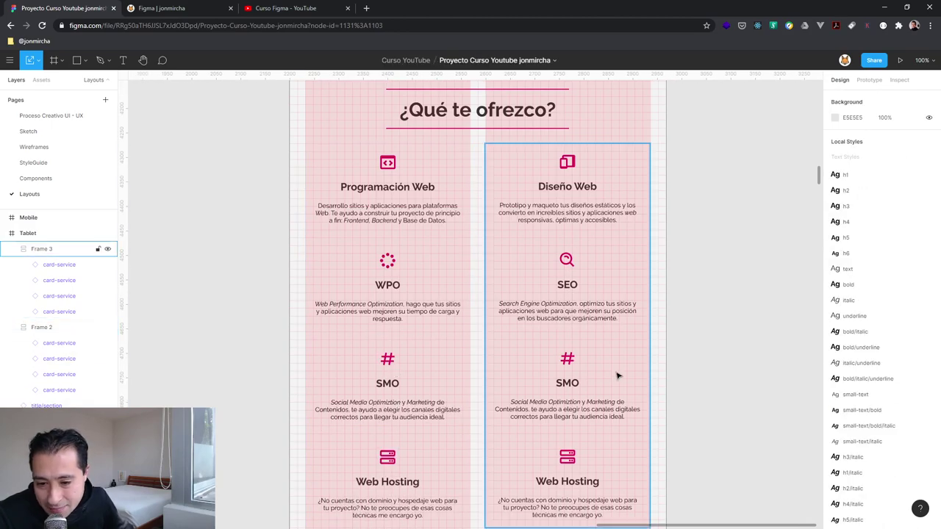
pyautogui.doubleClick(571, 363)
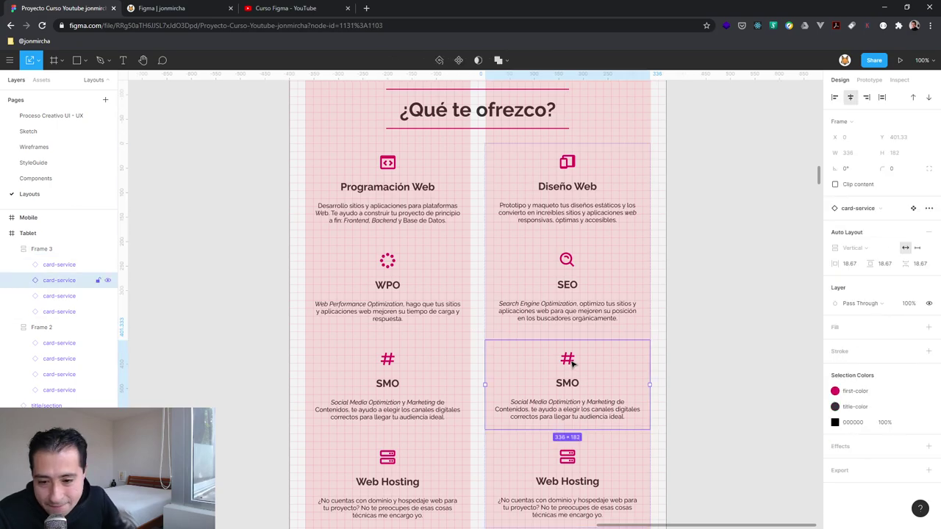
pyautogui.press('Delete')
pyautogui.doubleClick(382, 457)
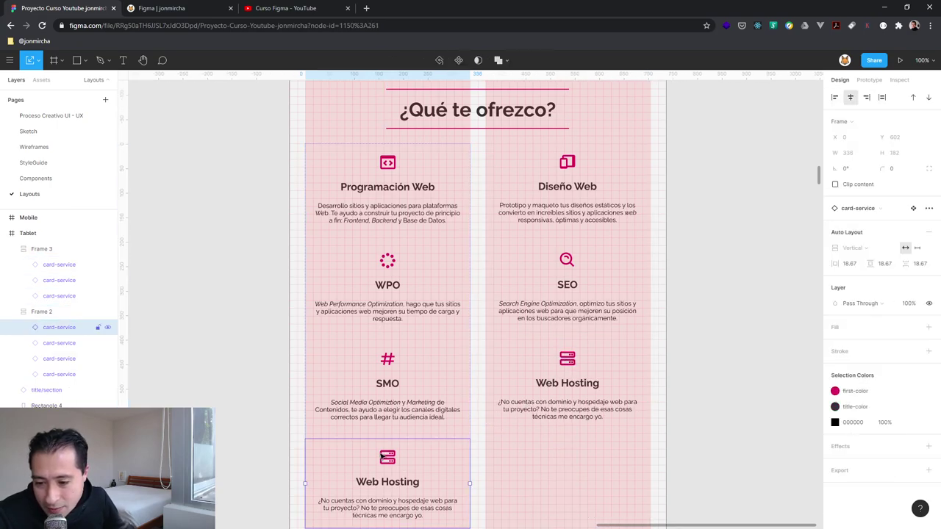
pyautogui.press('Delete')
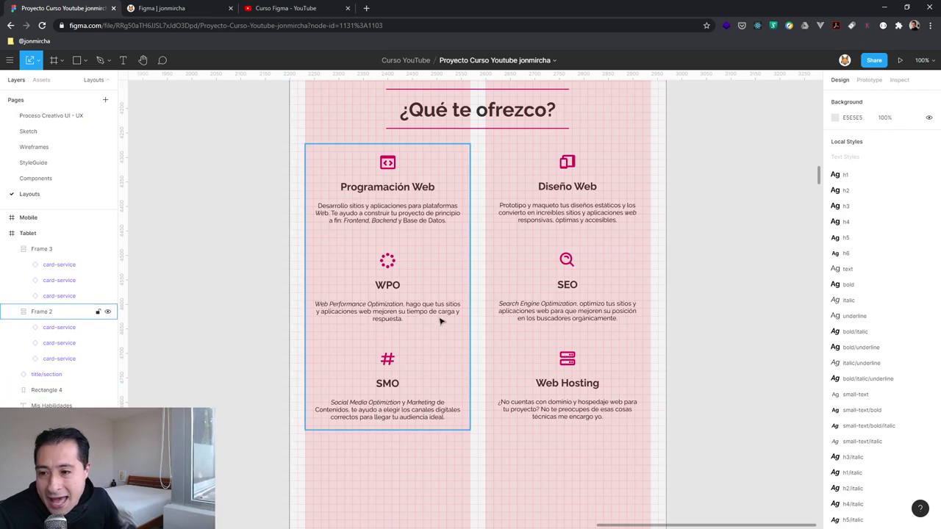
pyautogui.scroll(3, 502, 363)
pyautogui.scroll(2, 518, 395)
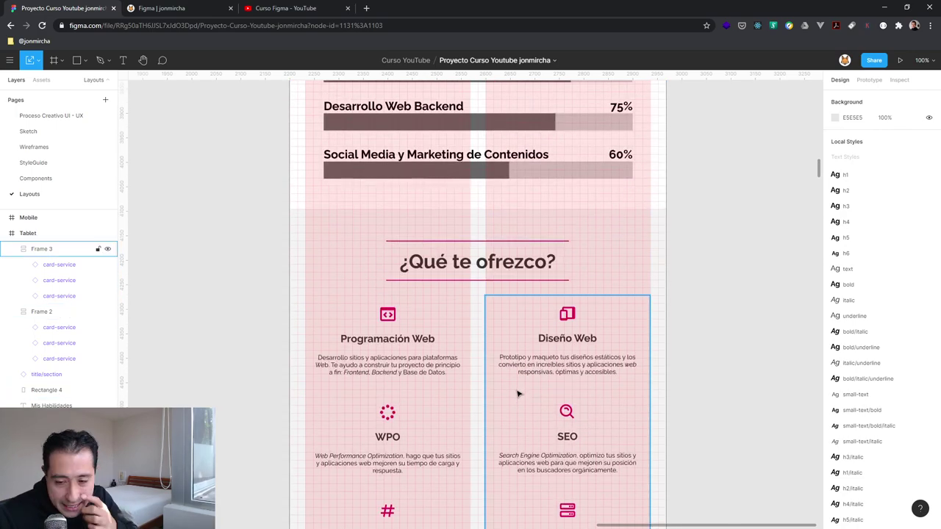
pyautogui.scroll(7, 474, 360)
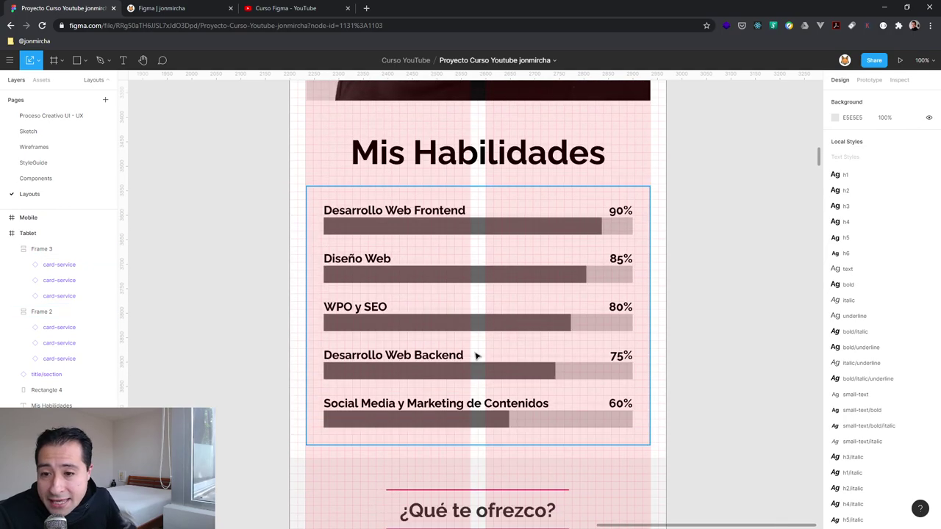
pyautogui.scroll(1, 482, 365)
pyautogui.scroll(3, 482, 366)
pyautogui.scroll(5, 483, 370)
pyautogui.scroll(5, 483, 369)
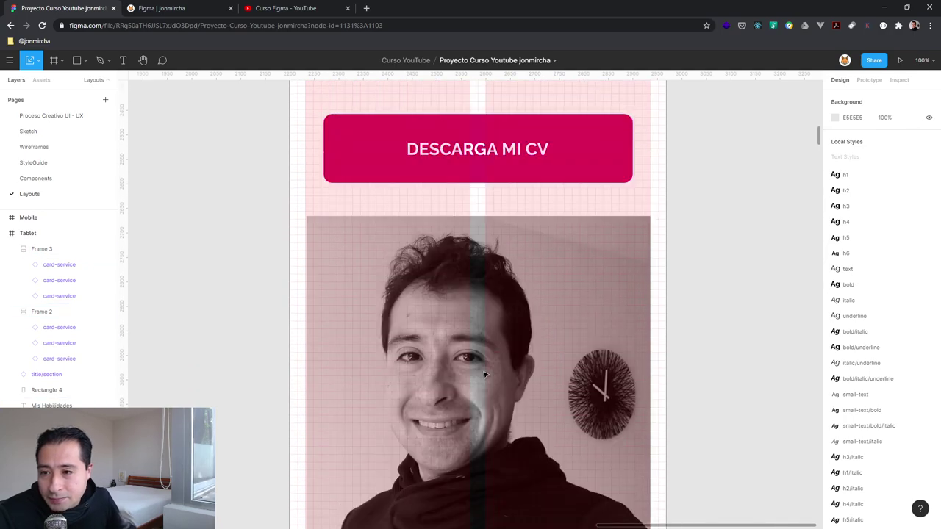
pyautogui.scroll(4, 485, 375)
pyautogui.scroll(-2, 485, 375)
pyautogui.scroll(-4, 483, 367)
pyautogui.scroll(-6, 484, 362)
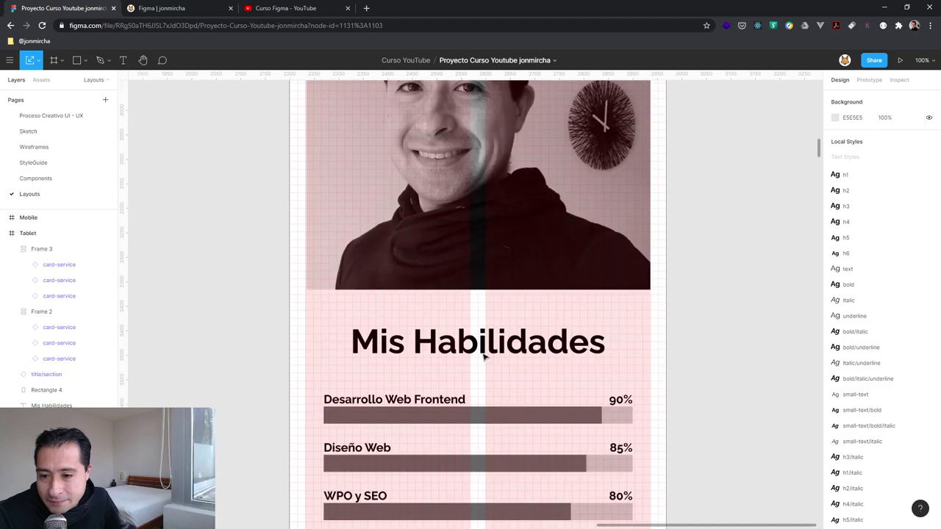
pyautogui.scroll(-7, 482, 356)
pyautogui.scroll(-4, 483, 357)
pyautogui.scroll(-12, 481, 357)
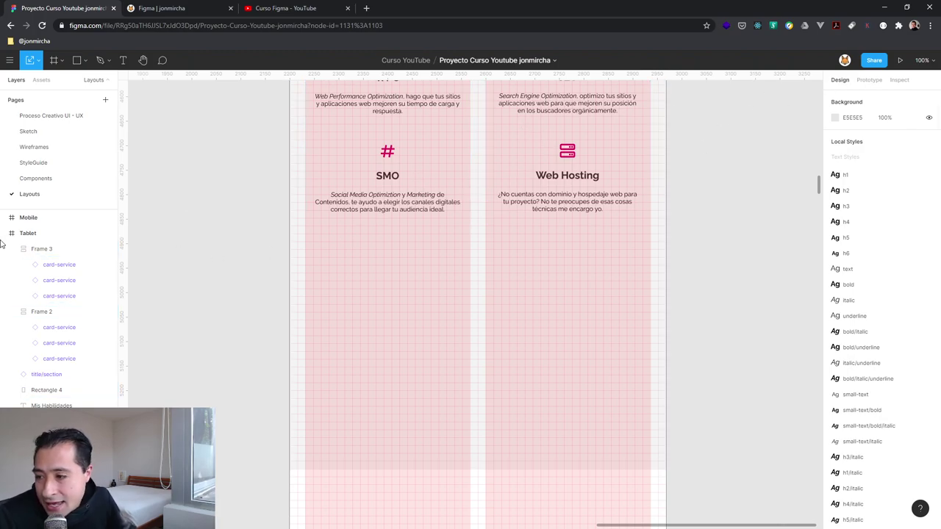
pyautogui.click(290, 220)
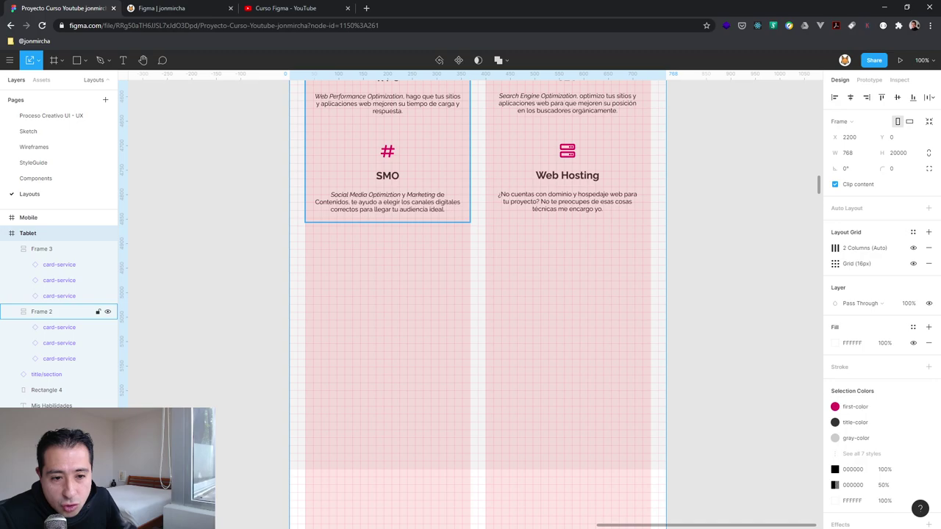
# - Hide the Tablet frame's 2 Columns layout grid
pyautogui.click(913, 248)
pyautogui.click(913, 249)
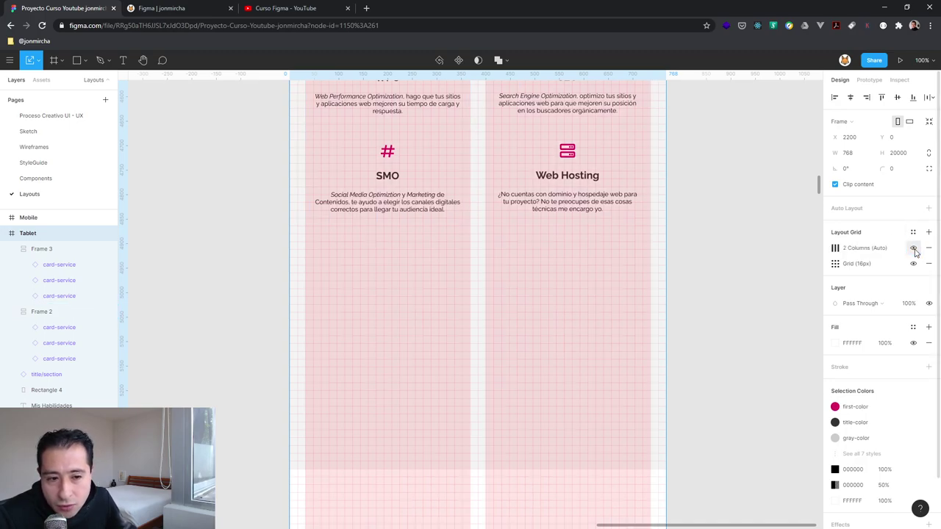
pyautogui.click(913, 248)
# - Shorten the gray services background rectangle to 768 × 800, ending just below the last cards
pyautogui.click(406, 269)
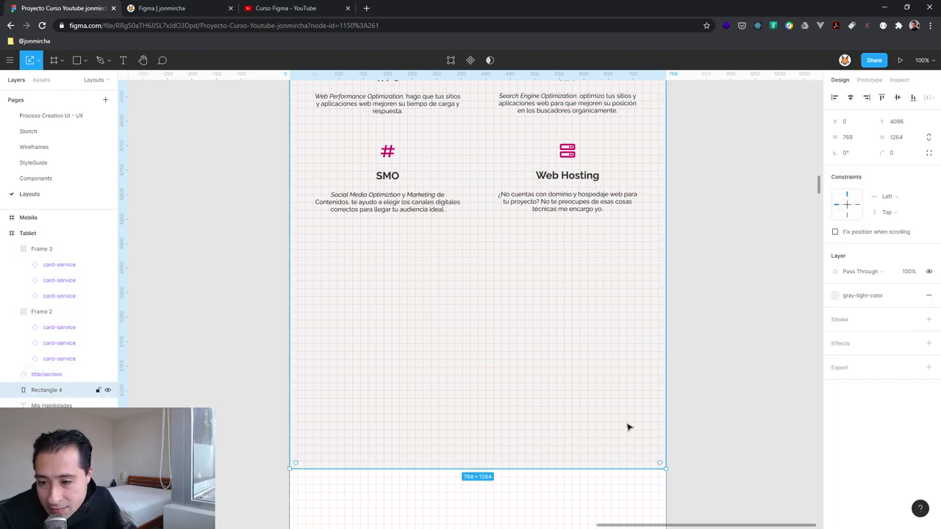
pyautogui.moveTo(666, 403); pyautogui.dragTo(663, 291)
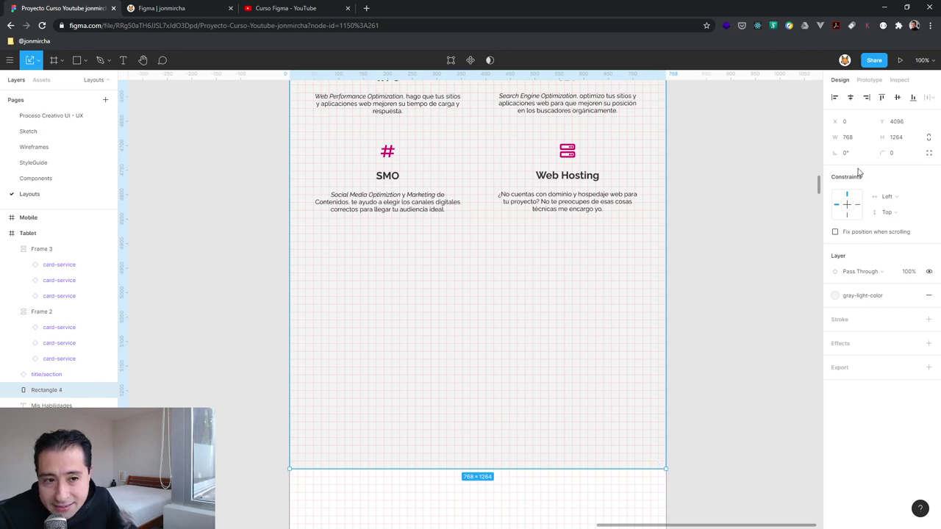
pyautogui.click(38, 60)
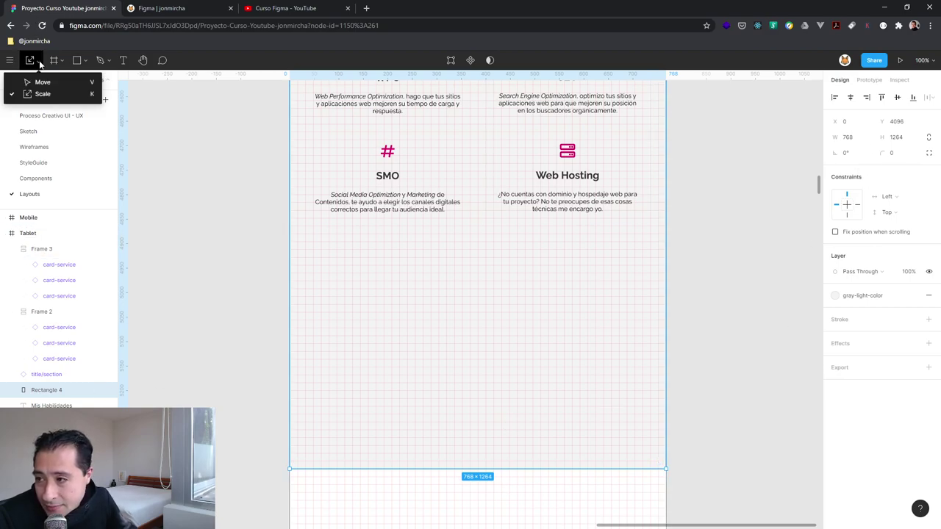
pyautogui.click(43, 83)
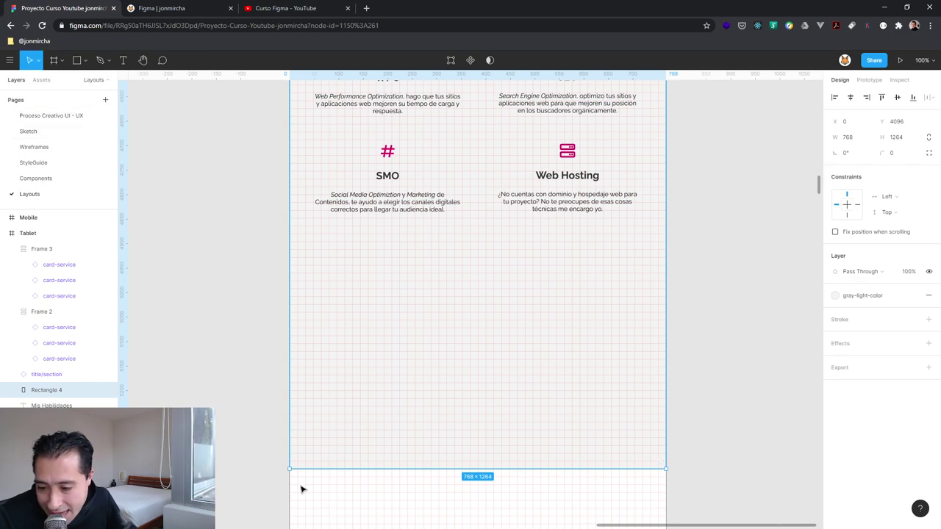
pyautogui.moveTo(287, 469)
pyautogui.mouseDown()
pyautogui.moveTo(290, 234)
pyautogui.moveTo(288, 242)
pyautogui.mouseUp()
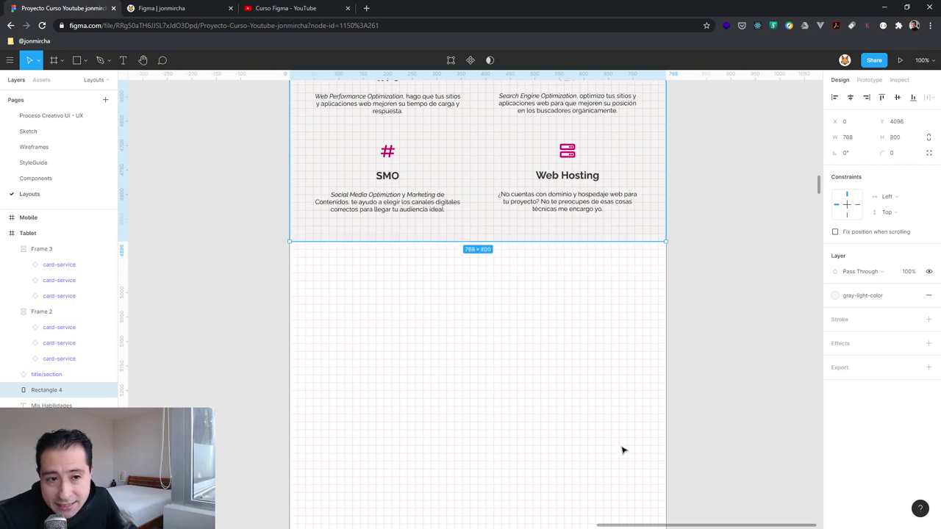
pyautogui.click(512, 400)
# - Switch to the Wireframes page showing the Mobile, Tablet and Desktop page wireframes
pyautogui.scroll(2, 566, 397)
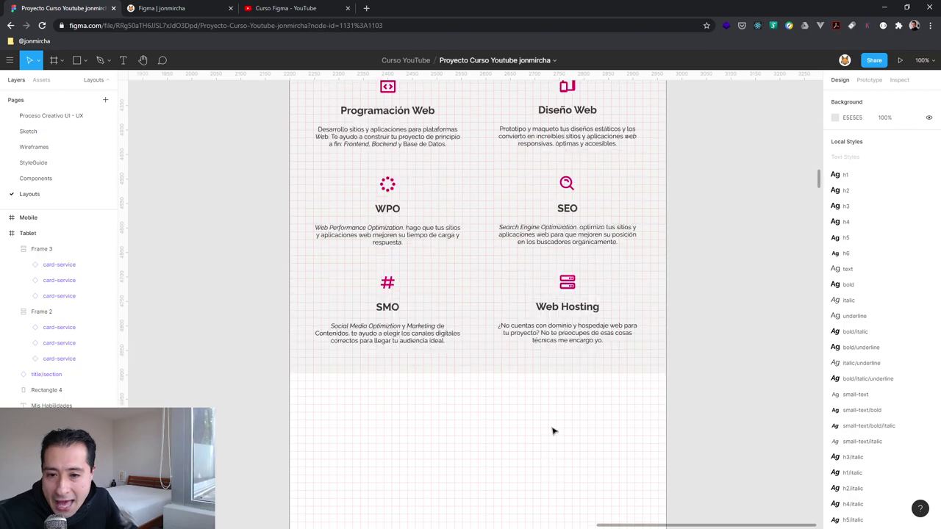
pyautogui.scroll(3, 555, 433)
pyautogui.scroll(-3, 555, 435)
pyautogui.scroll(-1, 555, 435)
pyautogui.scroll(-4, 555, 435)
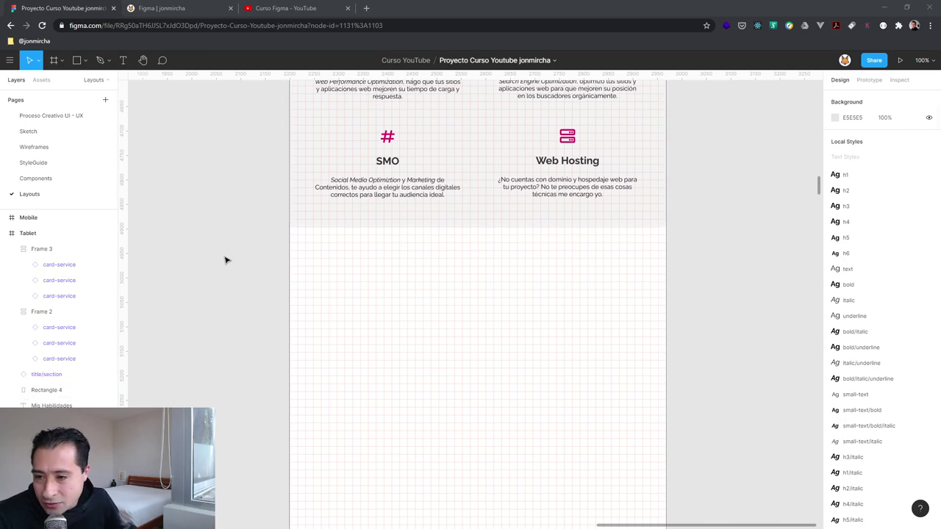
pyautogui.click(34, 147)
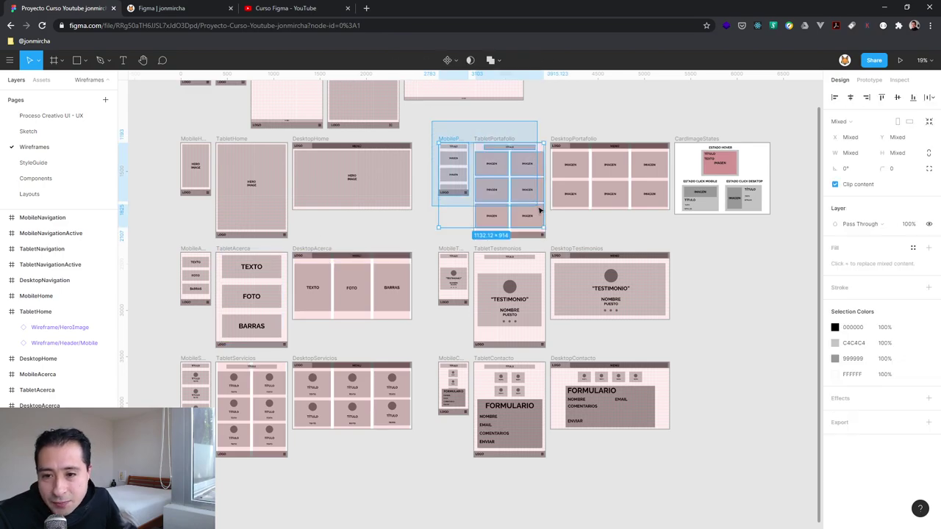
# - Confirm a TabletPortafolio IMAGEN wireframe card measures 351.12 × 250
pyautogui.moveTo(465, 140); pyautogui.dragTo(543, 202)
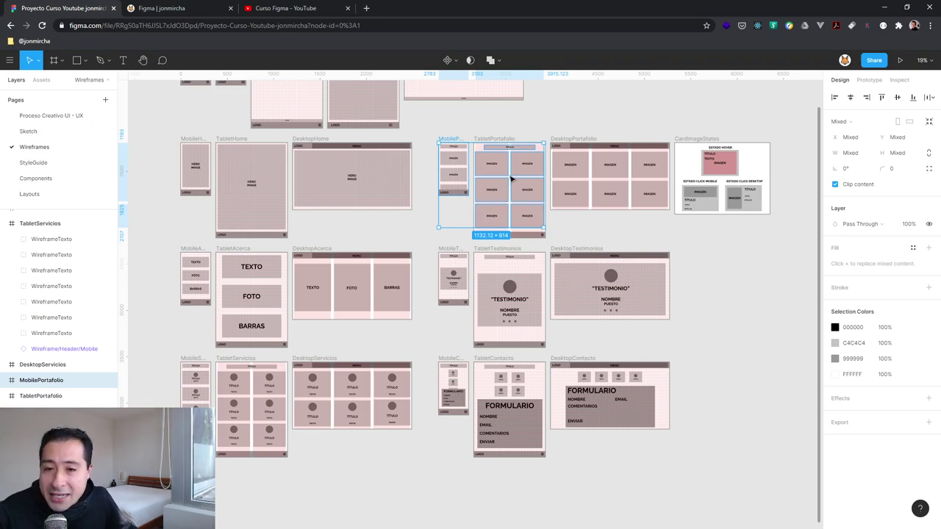
pyautogui.click(551, 97)
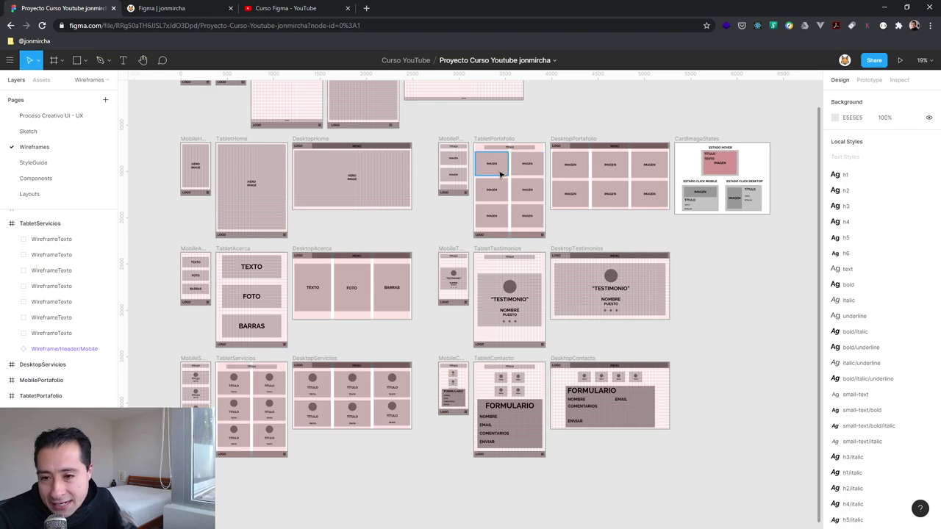
pyautogui.click(507, 167)
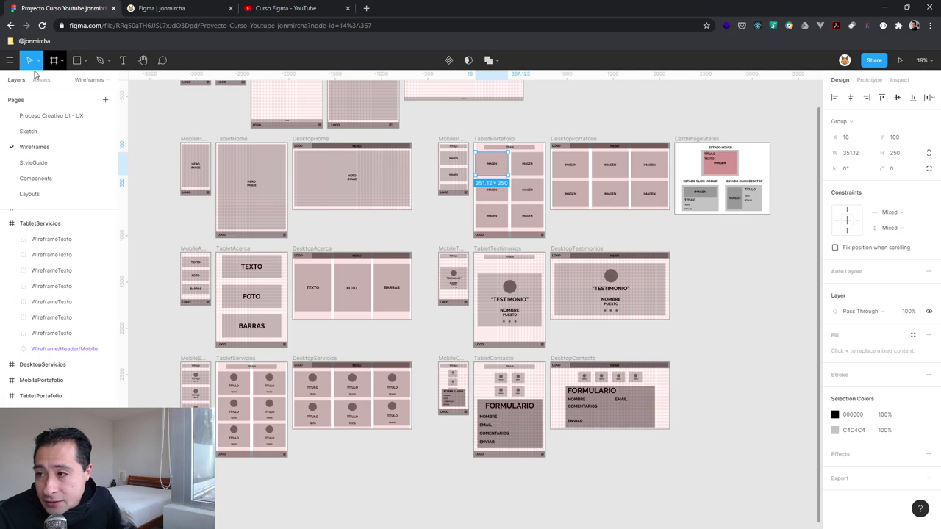
# - Back on Layouts, Alt-drag a copy of the mobile Mis Trabajos title and gallery into the Tablet frame
pyautogui.click(88, 197)
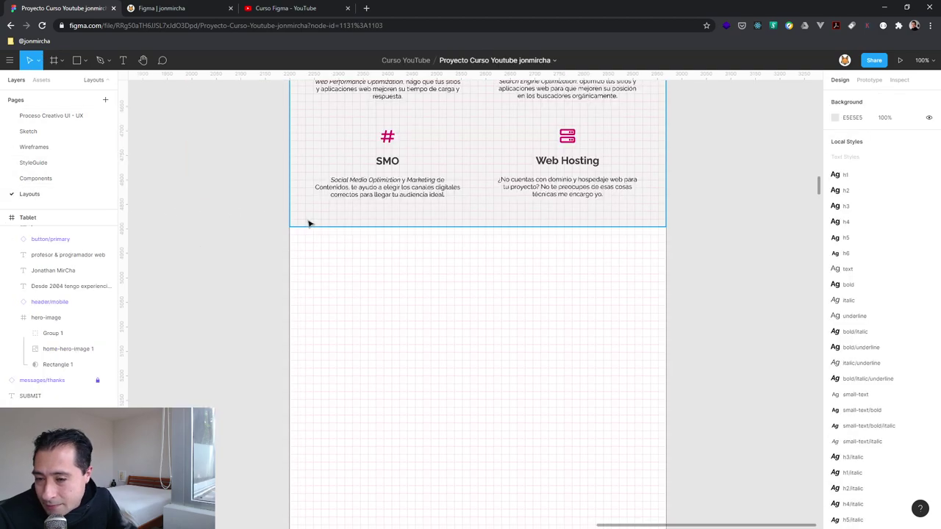
pyautogui.scroll(5, 373, 224)
pyautogui.scroll(5, 382, 227)
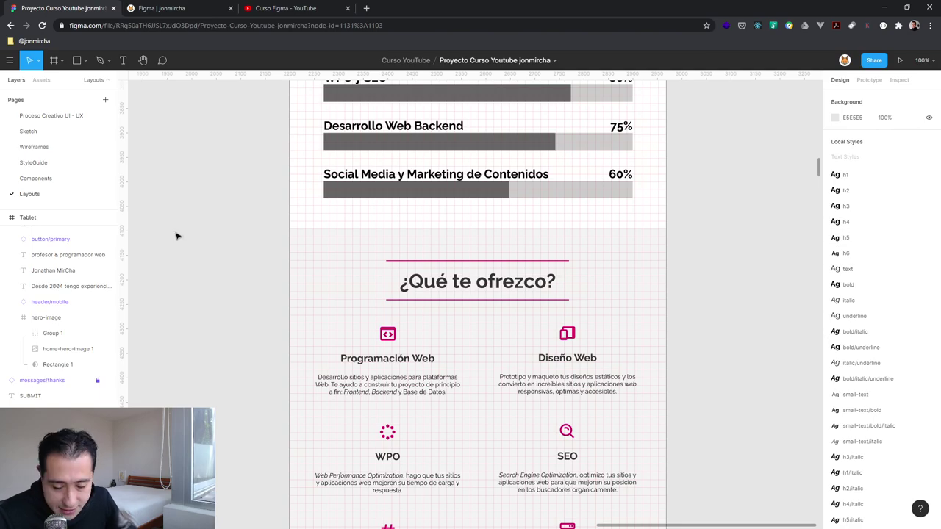
pyautogui.press('-')
pyautogui.press('-')
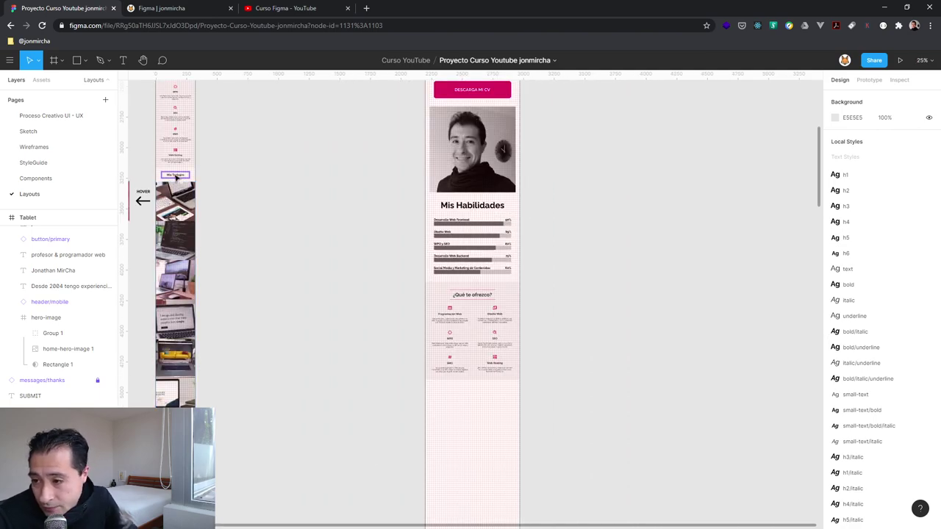
pyautogui.click(177, 177)
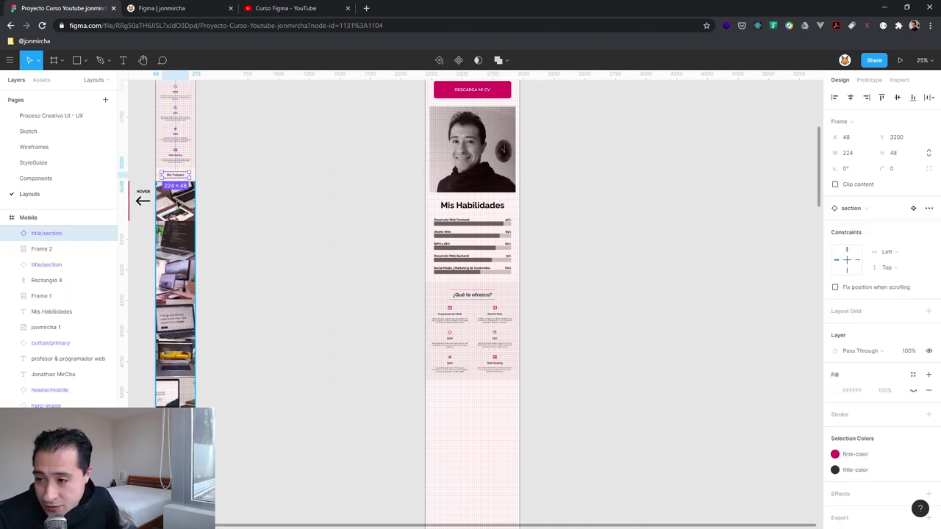
pyautogui.keyDown('shift'); pyautogui.click(178, 202); pyautogui.keyUp('shift')
pyautogui.moveTo(178, 203); pyautogui.dragTo(477, 449)
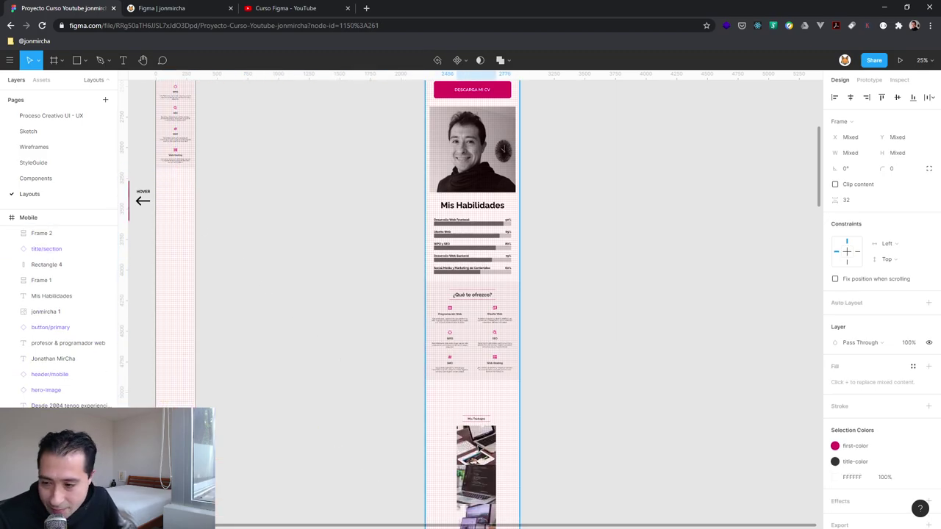
pyautogui.moveTo(476, 449); pyautogui.dragTo(483, 429)
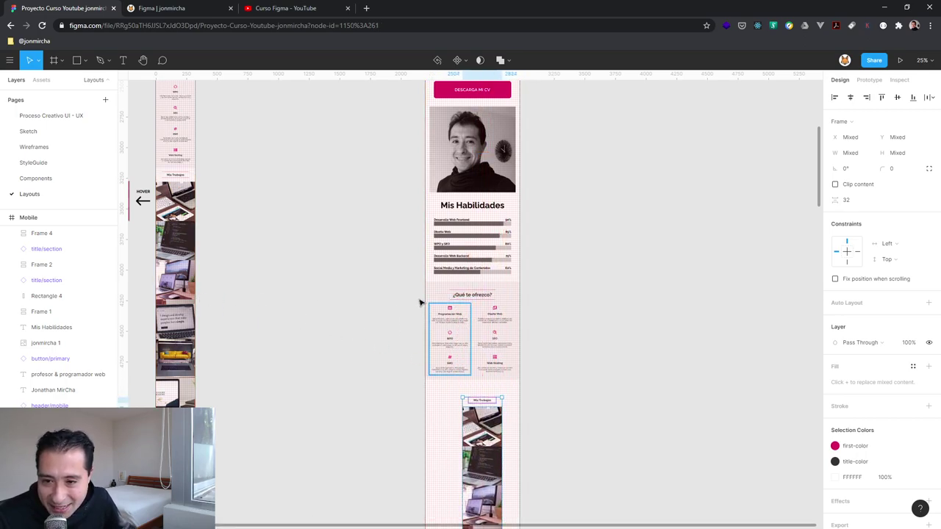
# - Shift the copied image stack left inside the Tablet frame below the services section
pyautogui.scroll(-5, 420, 299)
pyautogui.scroll(-3, 420, 300)
pyautogui.scroll(-2, 420, 300)
pyautogui.scroll(-5, 420, 298)
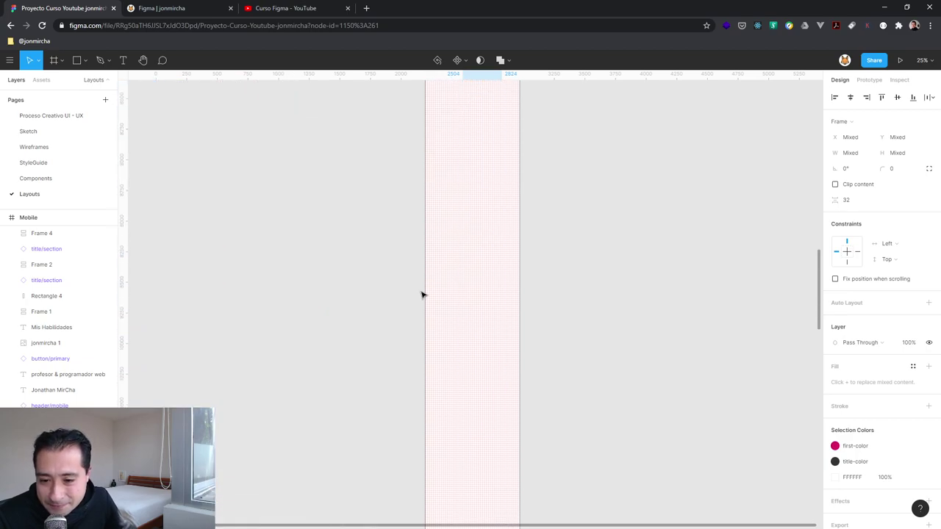
pyautogui.scroll(-3, 420, 298)
pyautogui.scroll(-3, 419, 298)
pyautogui.scroll(-2, 420, 297)
pyautogui.scroll(-3, 420, 297)
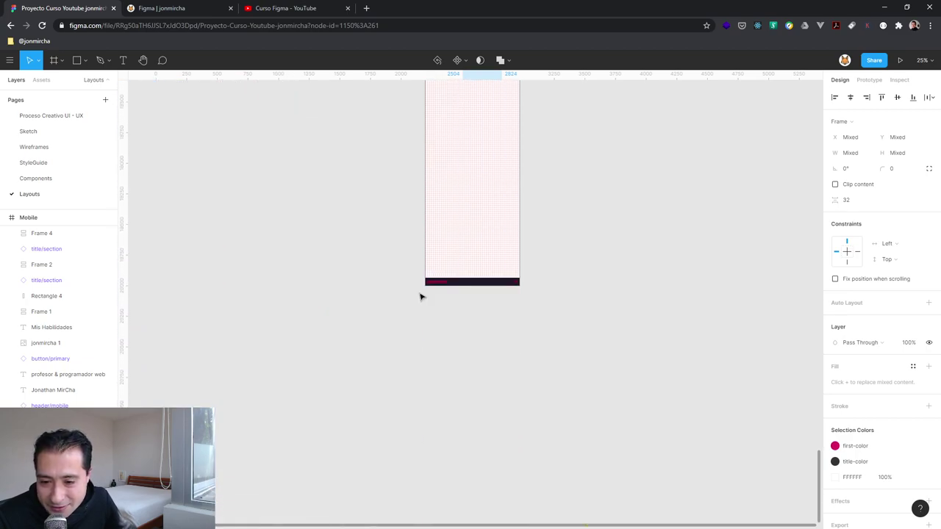
pyautogui.scroll(5, 420, 296)
pyautogui.scroll(3, 421, 295)
pyautogui.scroll(3, 421, 295)
pyautogui.scroll(3, 420, 295)
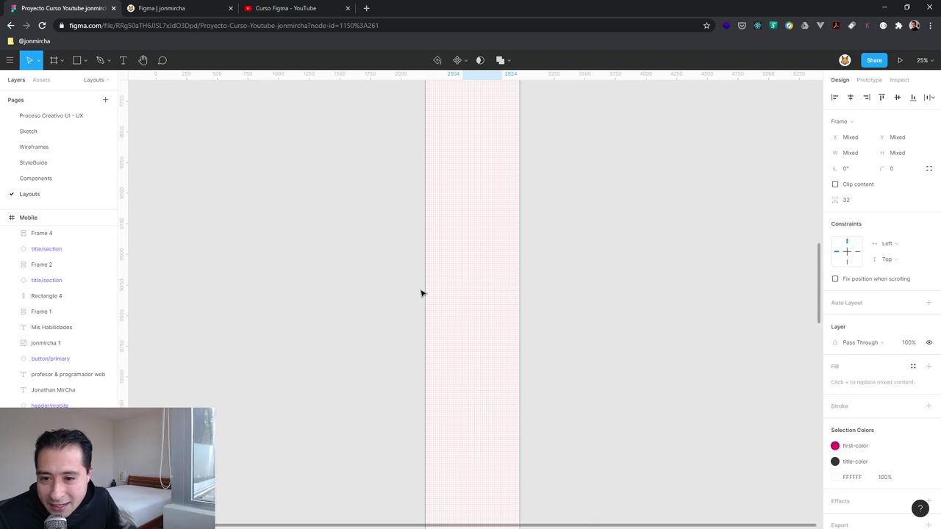
pyautogui.scroll(3, 420, 294)
pyautogui.scroll(3, 420, 294)
pyautogui.scroll(-2, 420, 293)
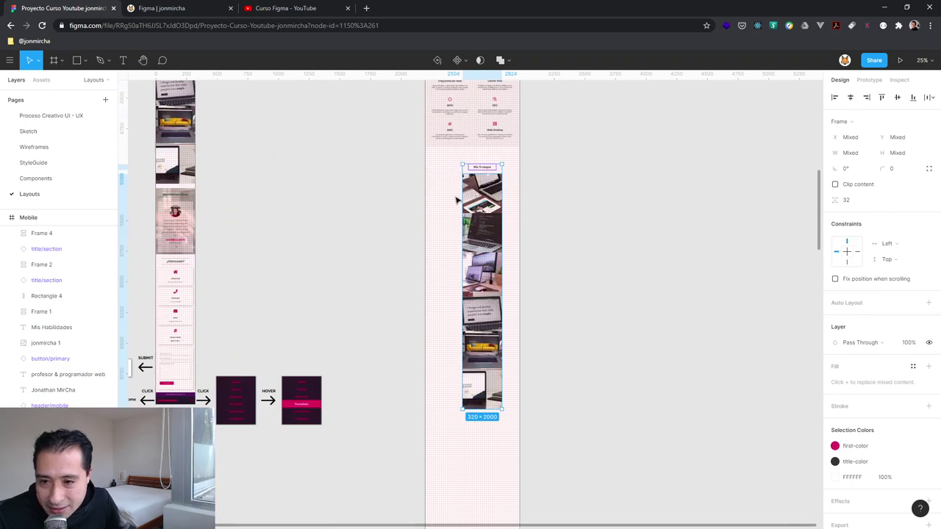
pyautogui.moveTo(491, 199); pyautogui.dragTo(496, 165)
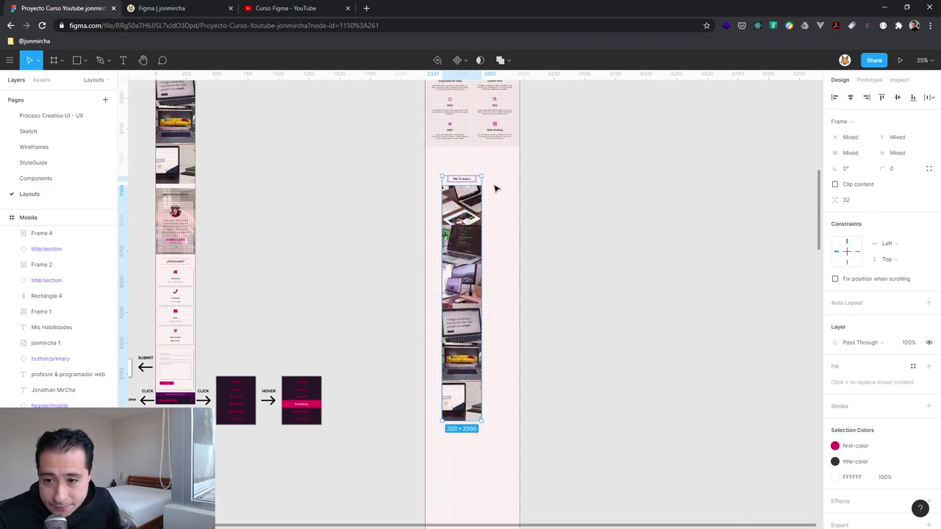
pyautogui.click(465, 167)
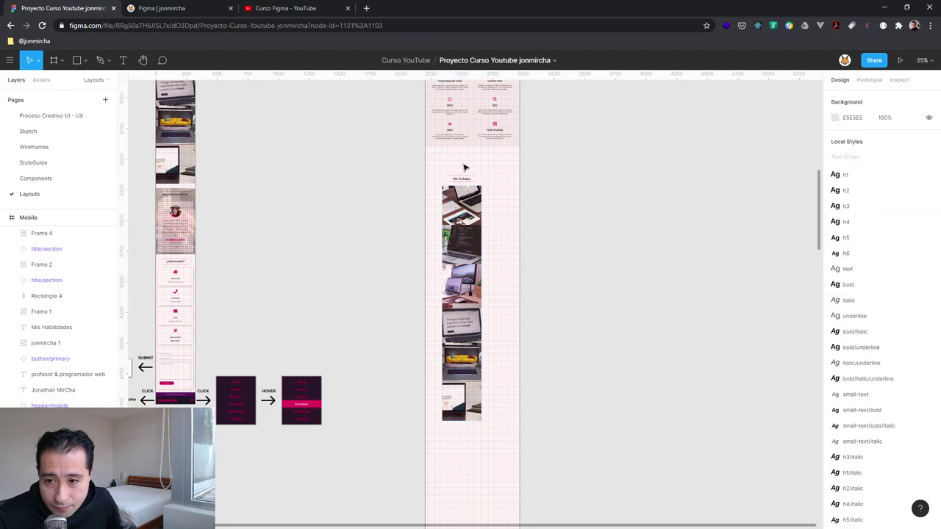
pyautogui.click(464, 180)
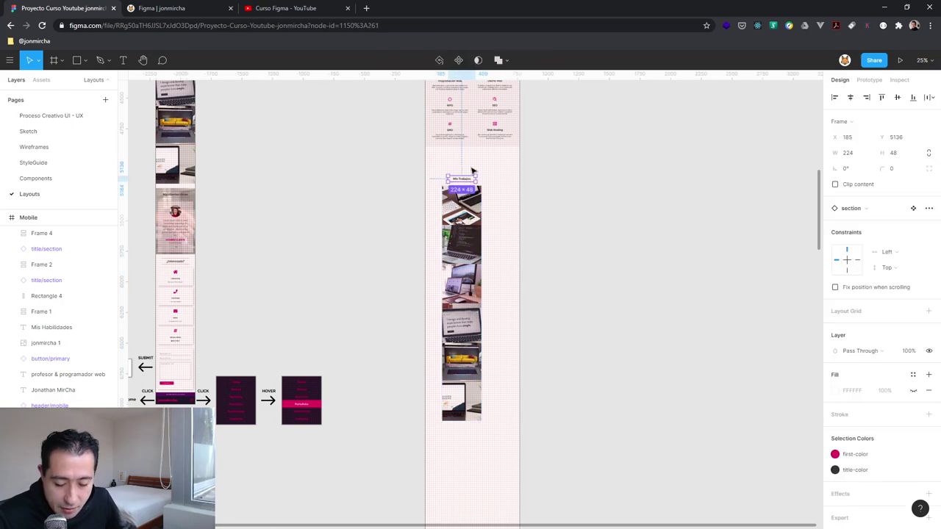
# - Navigate the Tablet frame and select the Mis Trabajos title frame
pyautogui.hotkey('shift', '2')
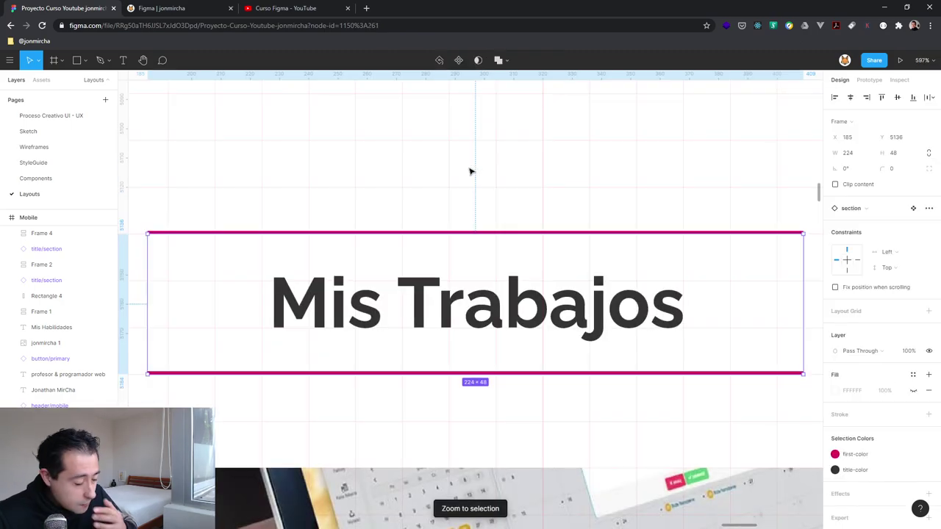
pyautogui.press('-')
pyautogui.press('-')
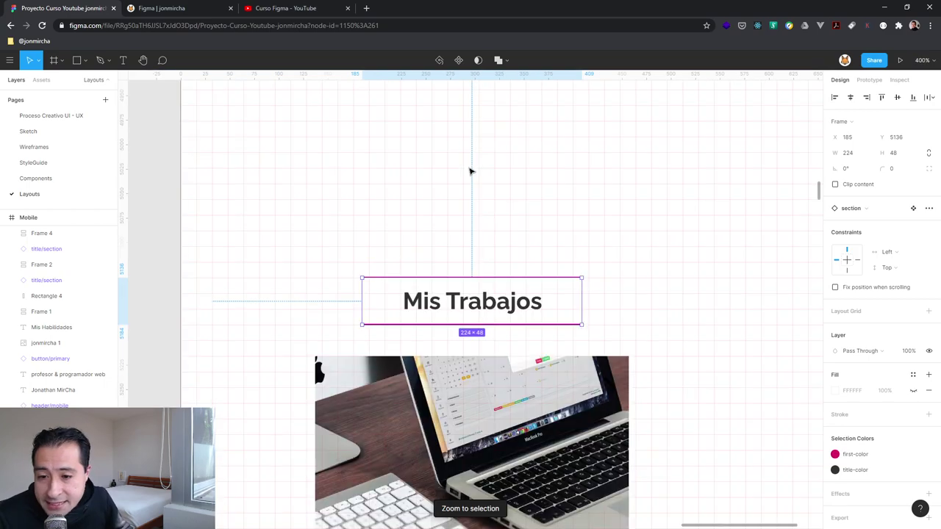
pyautogui.scroll(3, 489, 177)
pyautogui.scroll(1, 493, 184)
pyautogui.scroll(2, 471, 187)
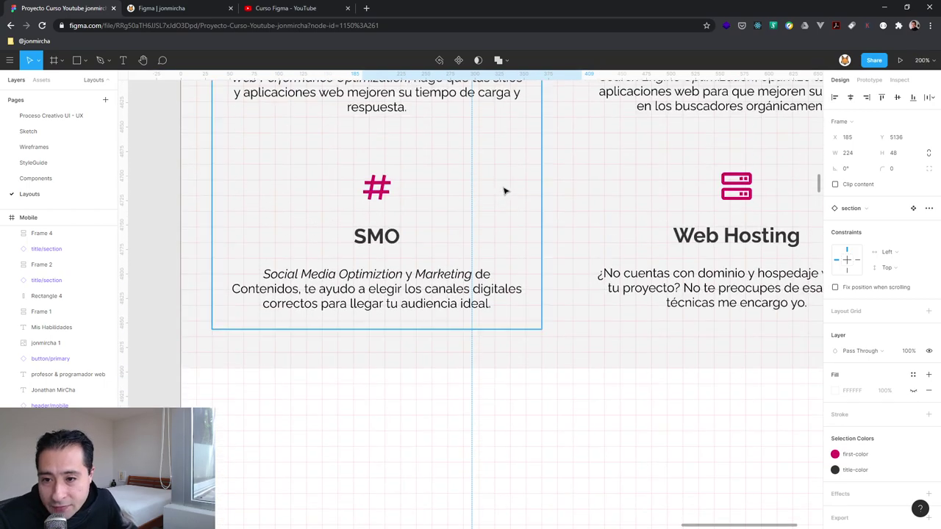
pyautogui.scroll(1, 445, 189)
pyautogui.scroll(1, 515, 190)
pyautogui.scroll(2, 544, 186)
pyautogui.scroll(3, 573, 186)
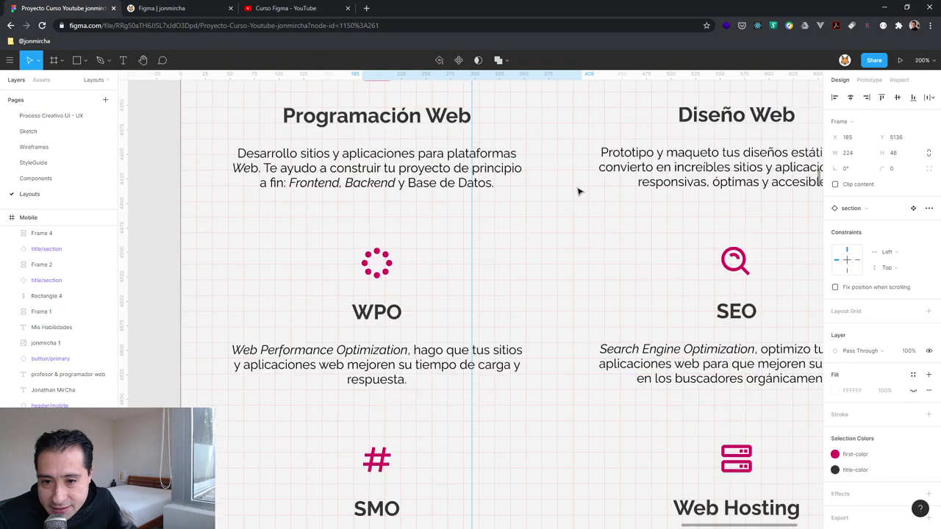
pyautogui.scroll(4, 582, 192)
pyautogui.scroll(1, 585, 195)
pyautogui.click(600, 199)
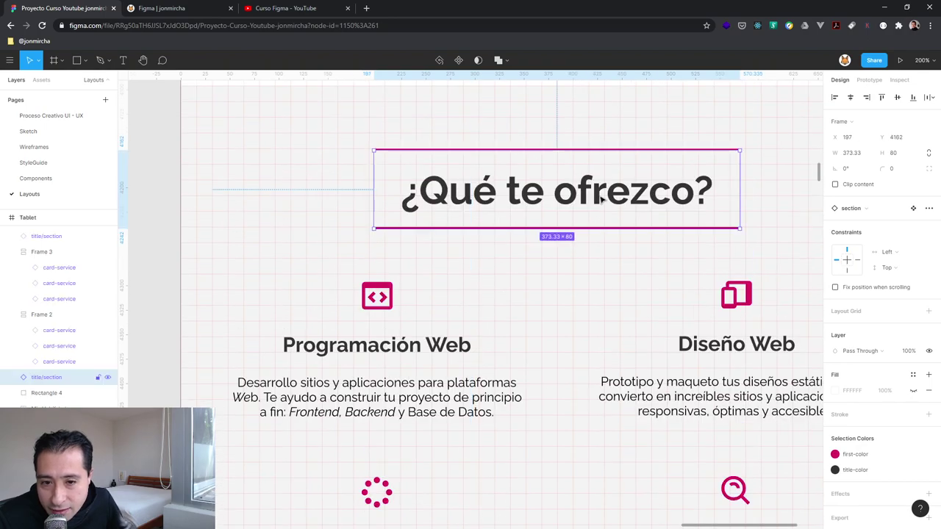
pyautogui.scroll(-1, 570, 234)
pyautogui.scroll(-2, 577, 242)
pyautogui.scroll(-3, 577, 242)
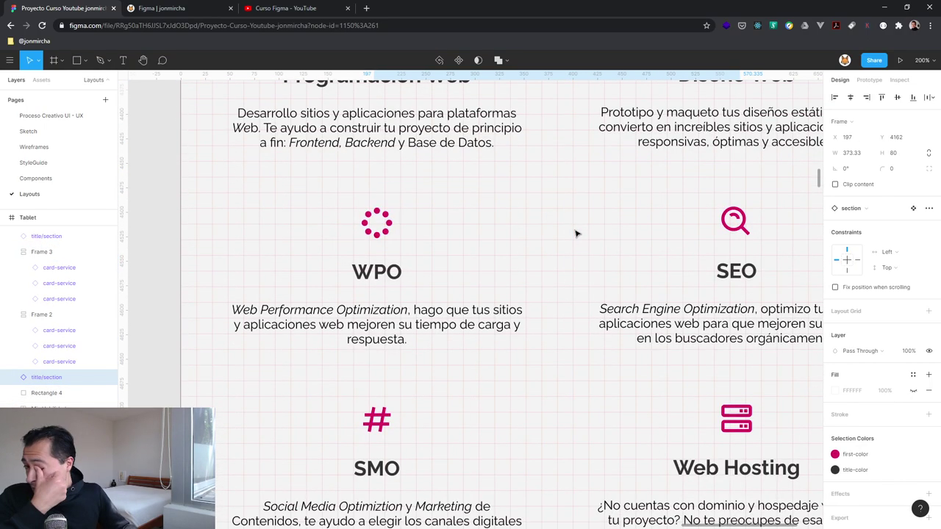
pyautogui.scroll(-3, 577, 242)
pyautogui.scroll(-4, 574, 241)
pyautogui.scroll(-2, 559, 250)
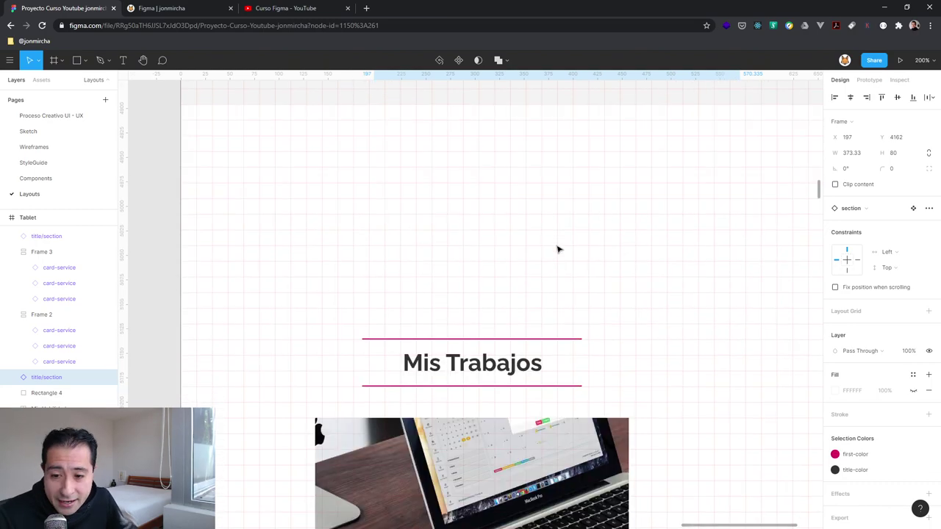
pyautogui.scroll(-2, 515, 265)
pyautogui.click(463, 289)
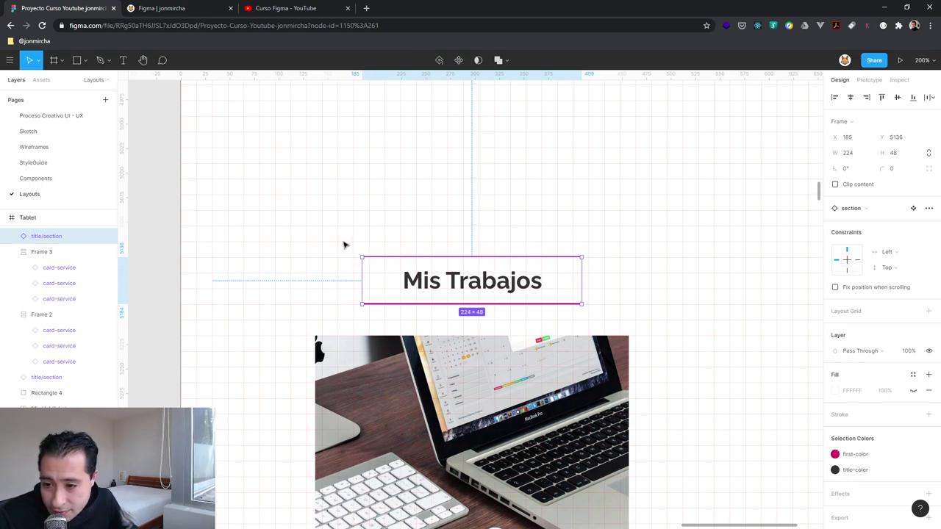
# - Scale the Mis Trabajos title and its text together up to 373.33 × 80
pyautogui.moveTo(347, 246); pyautogui.dragTo(313, 226)
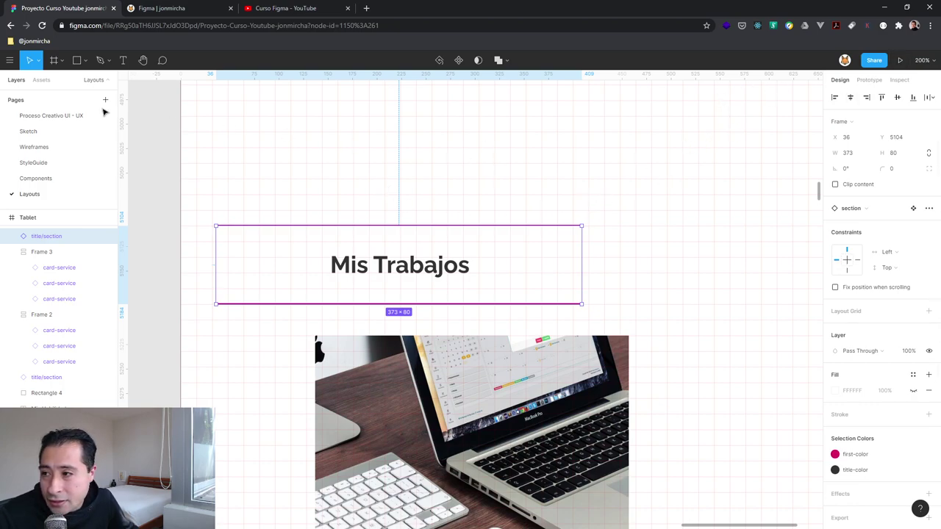
pyautogui.click(37, 63)
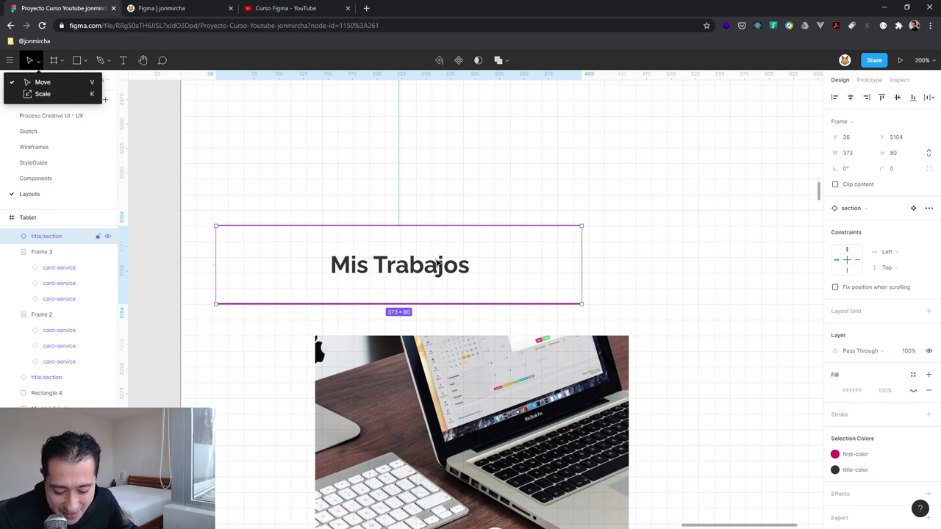
pyautogui.hotkey('ctrl', 'z')
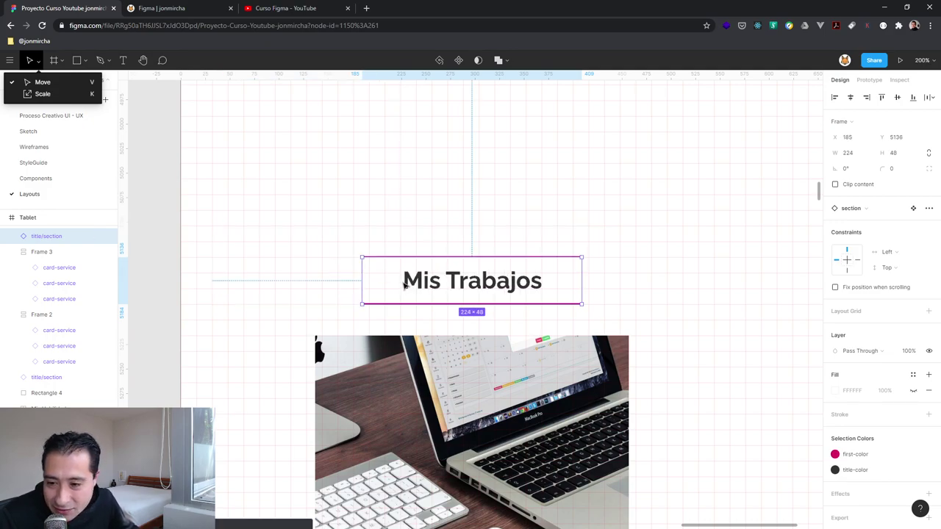
pyautogui.click(30, 95)
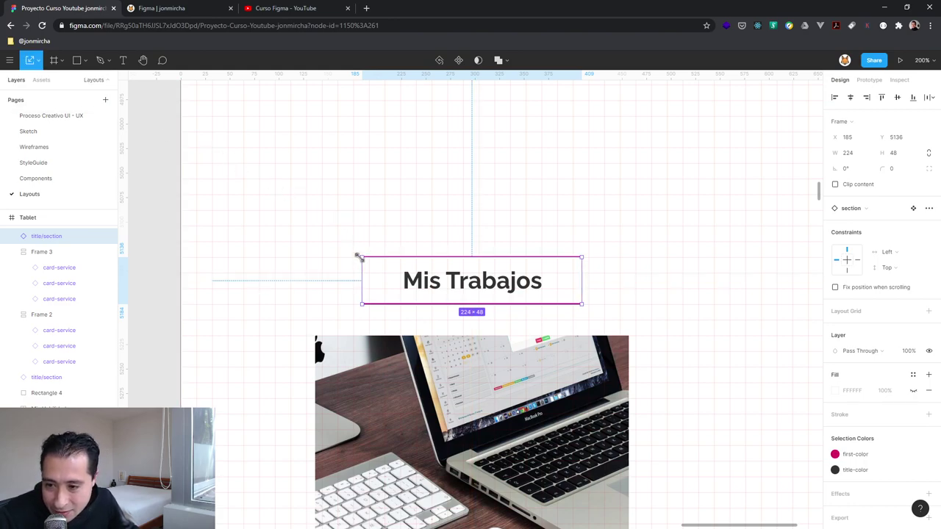
pyautogui.moveTo(359, 256); pyautogui.dragTo(296, 225)
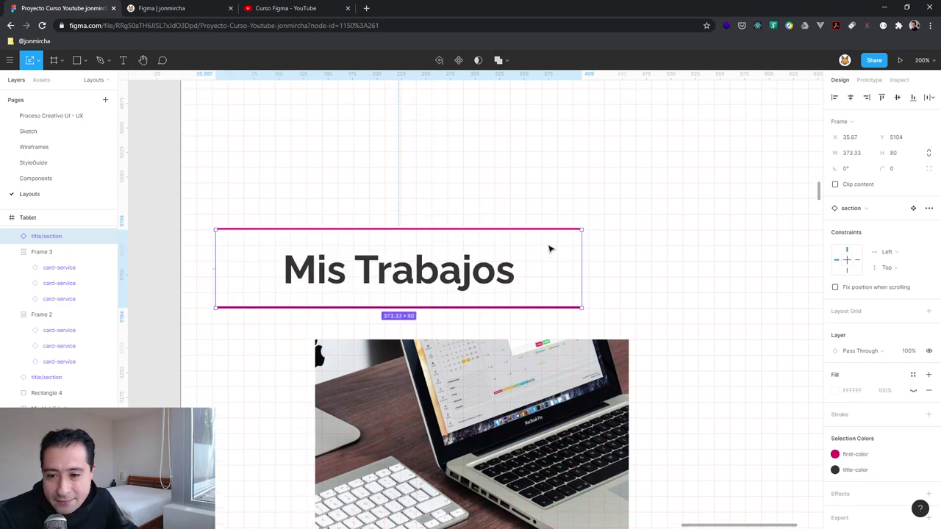
# - Place the title just above the first portfolio image, centred horizontally at x 197, y 4963
pyautogui.scroll(1, 548, 248)
pyautogui.hotkey('shift', '0')
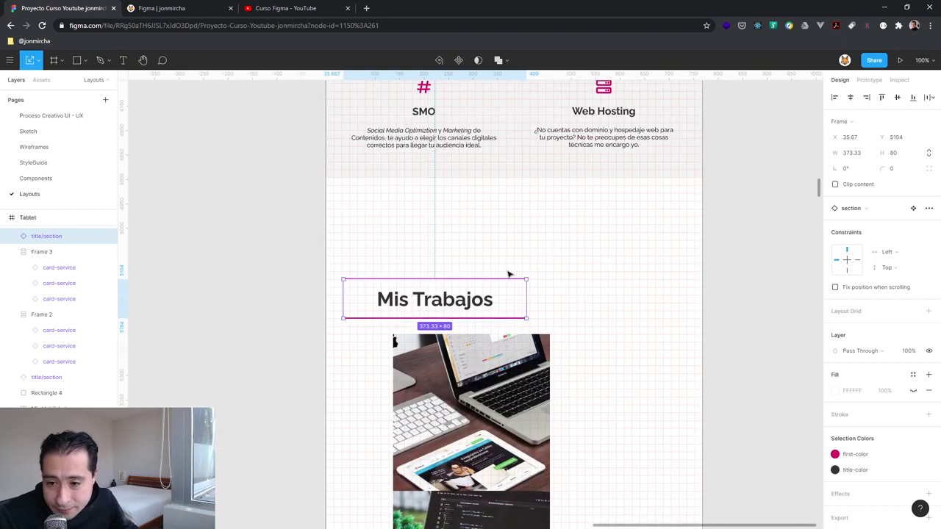
pyautogui.moveTo(467, 308); pyautogui.dragTo(550, 232)
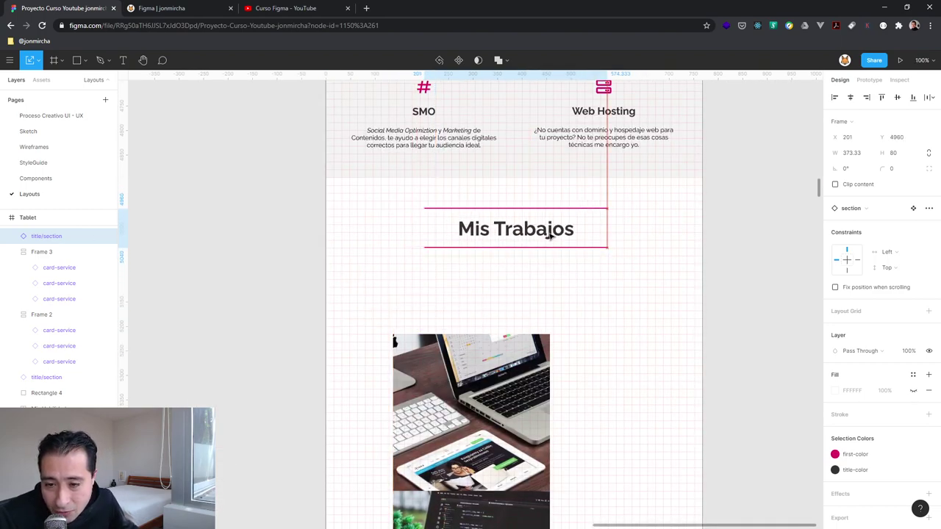
pyautogui.moveTo(550, 232); pyautogui.dragTo(517, 213)
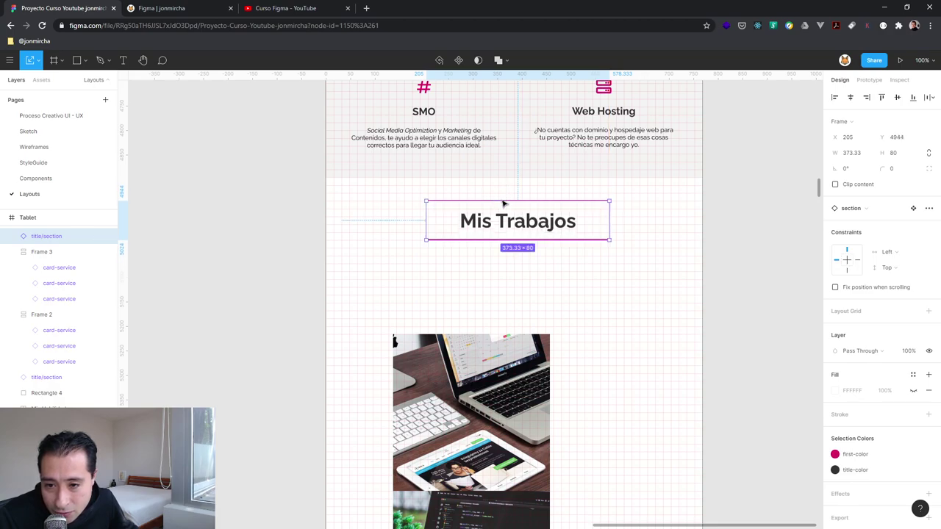
pyautogui.press('Down')
pyautogui.press('Down')
pyautogui.press('Down')
pyautogui.press('Down')
pyautogui.press('Down')
pyautogui.press('Down')
pyautogui.press('Down')
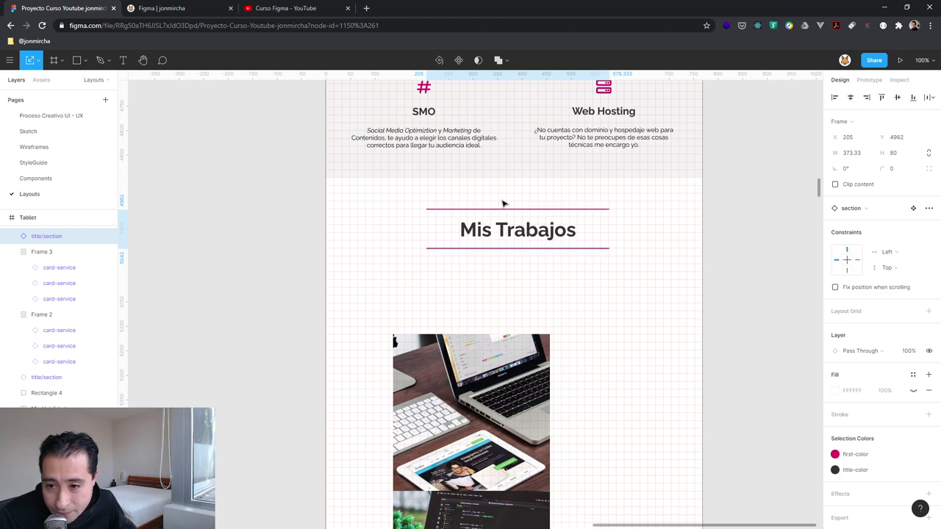
pyautogui.press('Down')
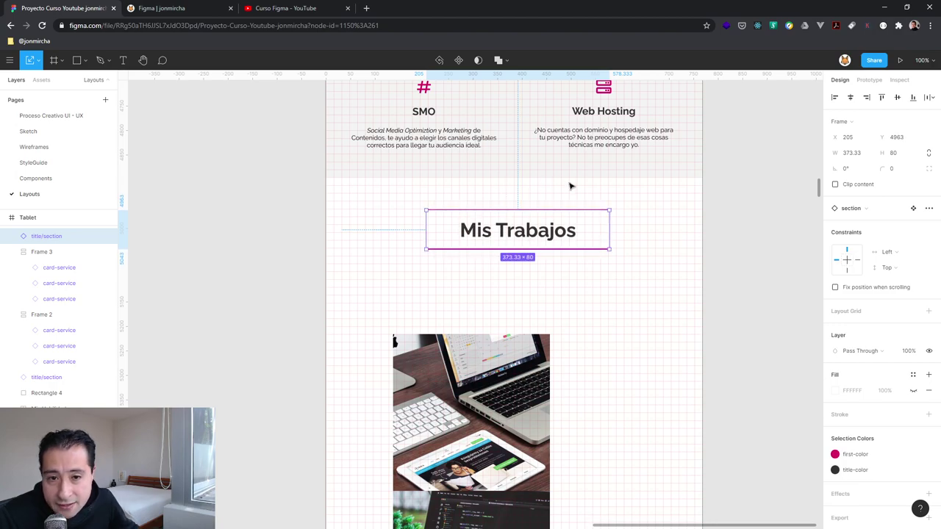
pyautogui.click(773, 110)
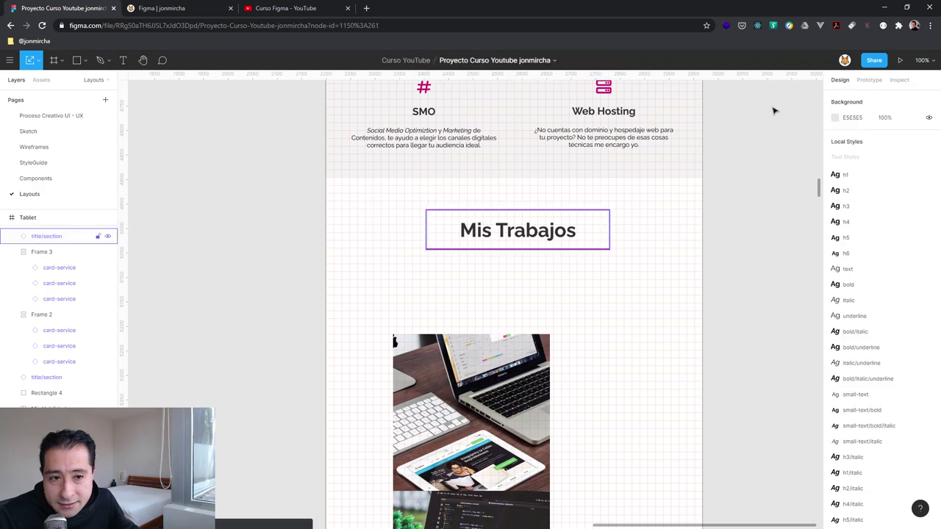
pyautogui.hotkey('ctrl', 'z')
pyautogui.click(850, 100)
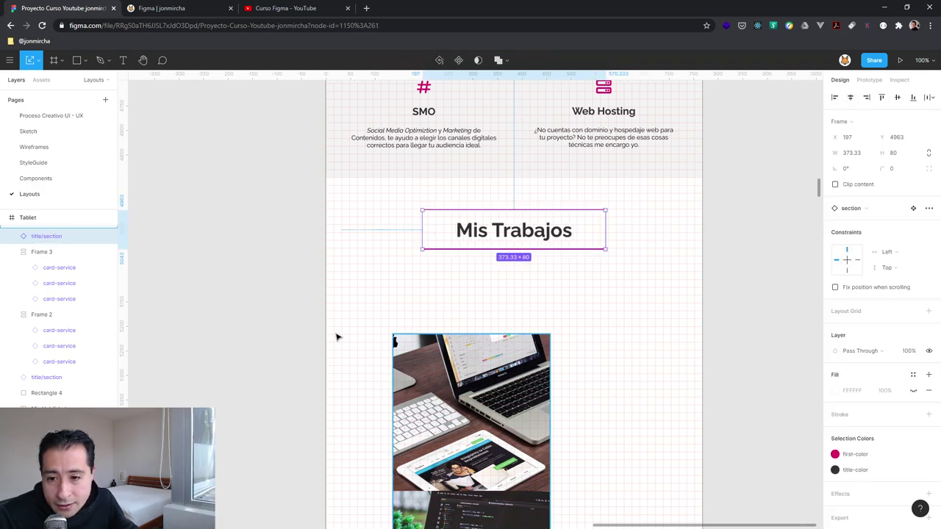
pyautogui.click(487, 340)
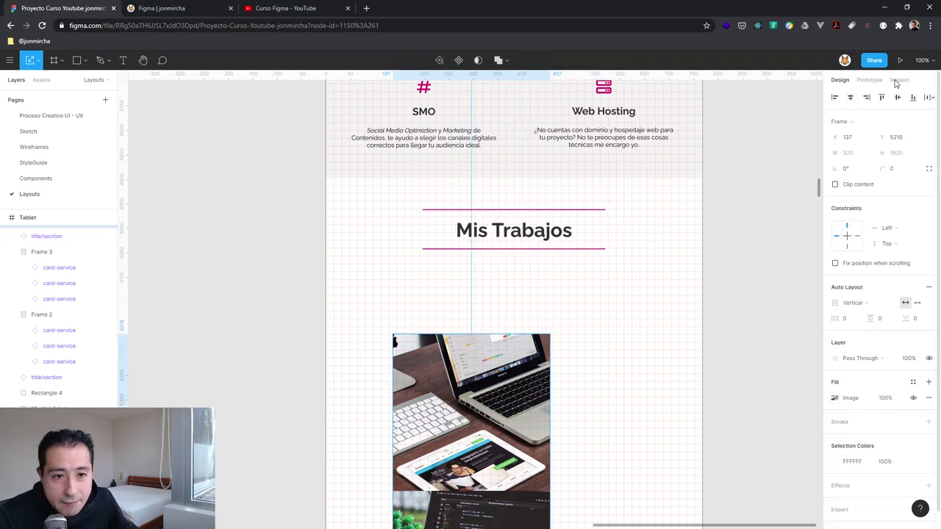
pyautogui.click(27, 218)
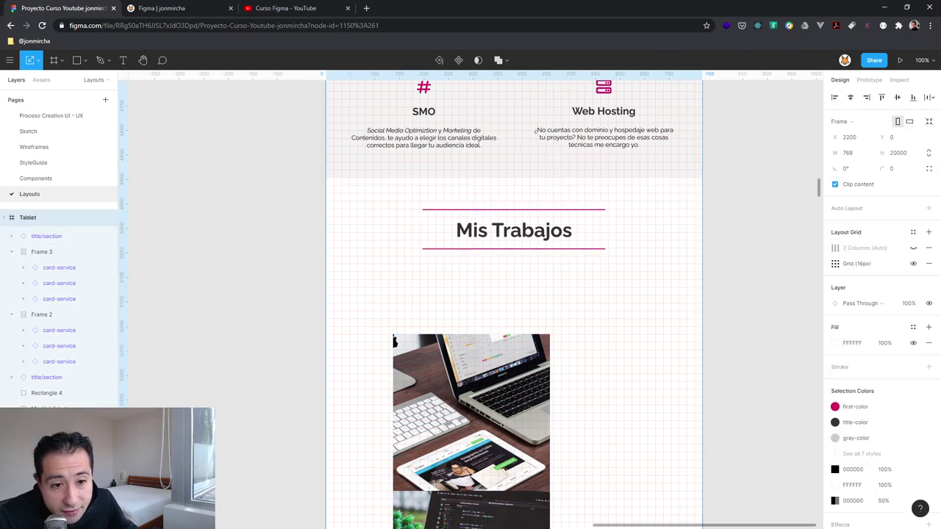
# - Show the 2 Columns layout grid and move the laptop image into the left column
pyautogui.click(913, 248)
pyautogui.moveTo(481, 373); pyautogui.dragTo(463, 336)
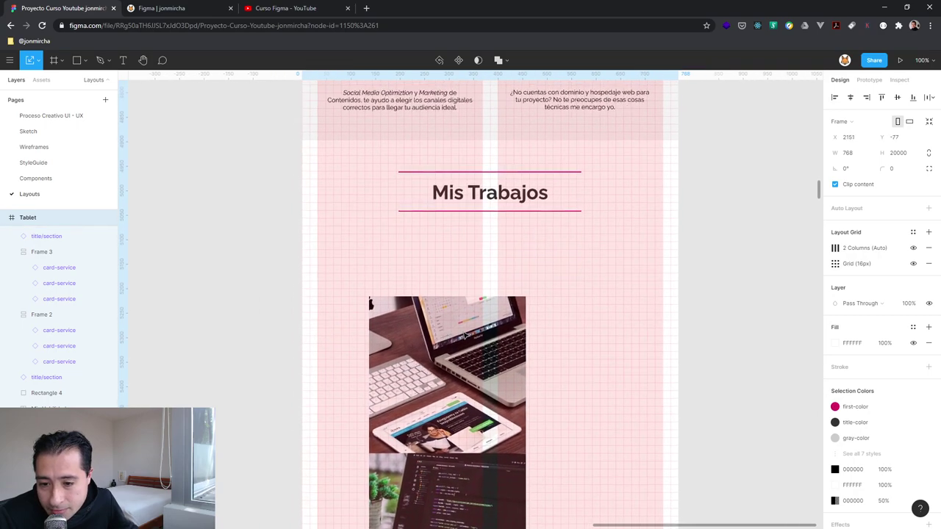
pyautogui.hotkey('ctrl', 'z')
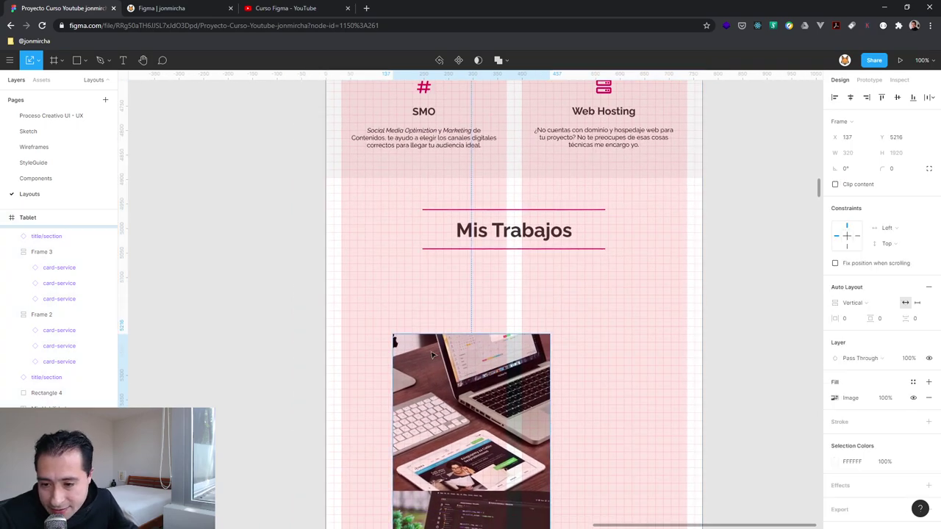
pyautogui.moveTo(393, 343); pyautogui.dragTo(389, 282)
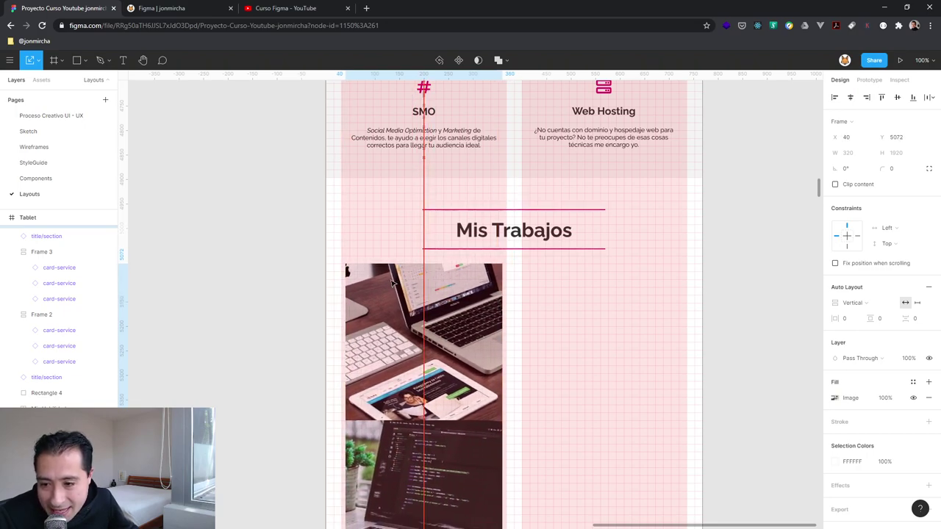
# - Check the portfolio wireframe on the Wireframes page, then return to Layouts
pyautogui.click(35, 147)
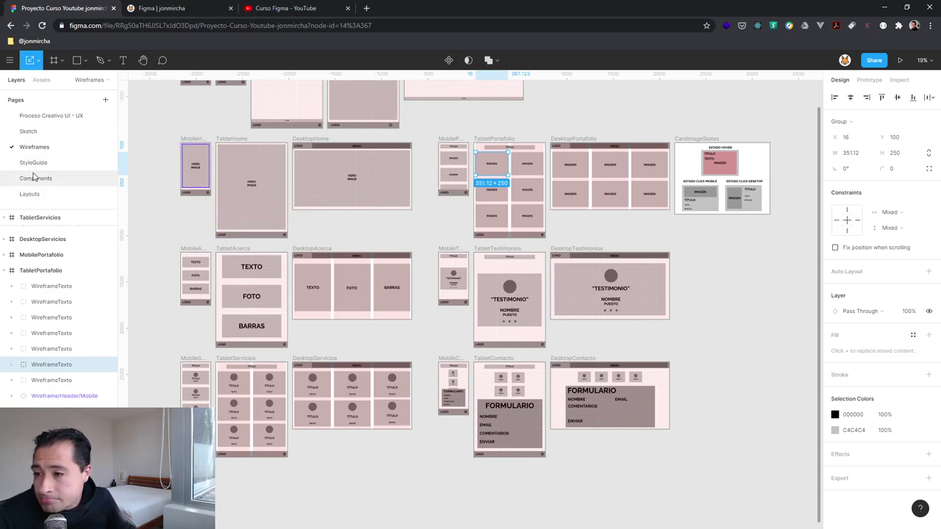
pyautogui.click(34, 178)
pyautogui.click(42, 193)
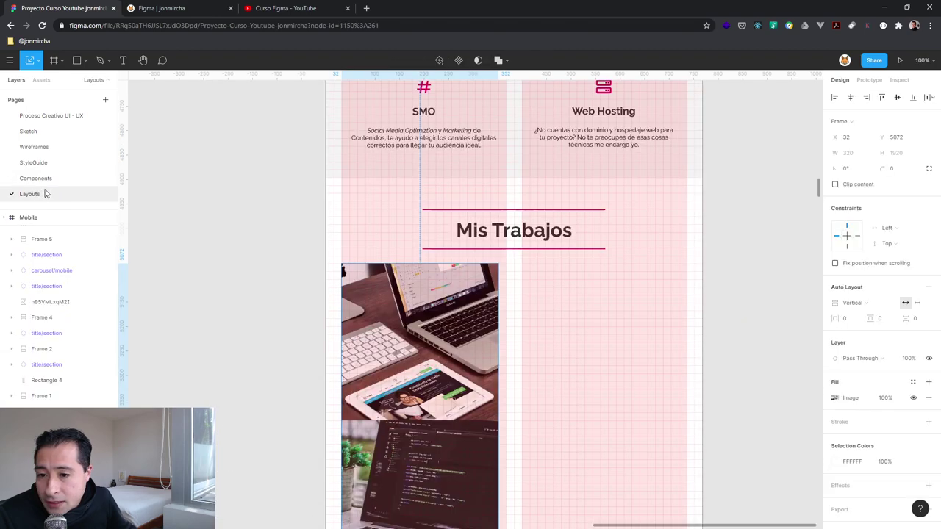
# - Widen the image frame to fill the left column and set it below the title
pyautogui.moveTo(405, 314); pyautogui.dragTo(399, 321)
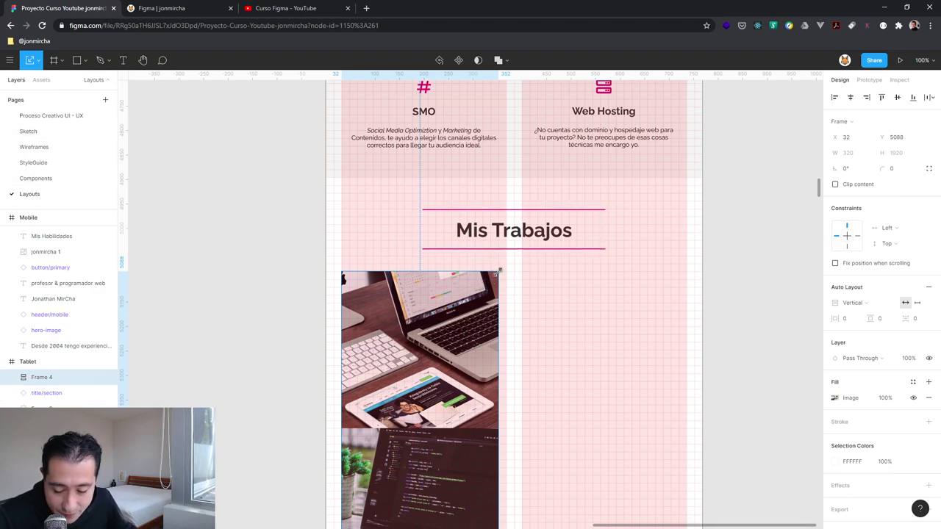
pyautogui.moveTo(499, 272); pyautogui.dragTo(515, 265)
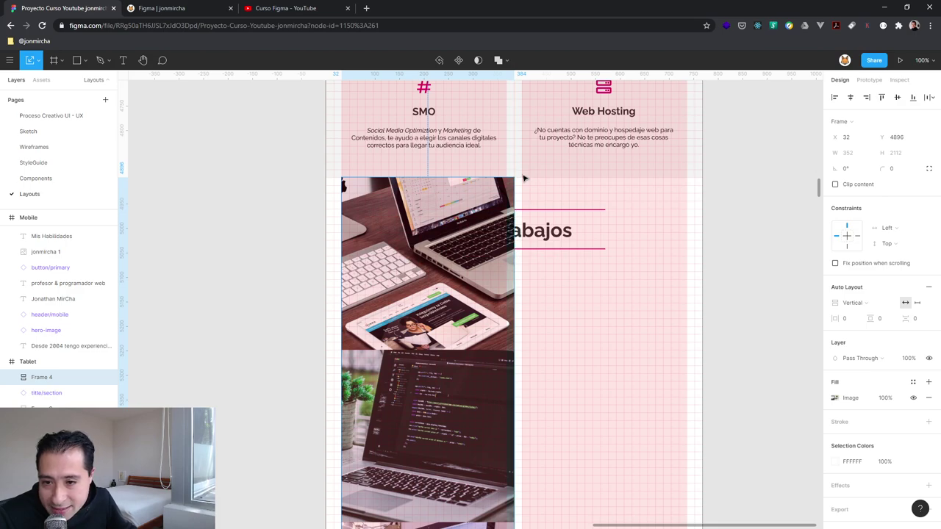
pyautogui.moveTo(455, 261); pyautogui.dragTo(443, 370)
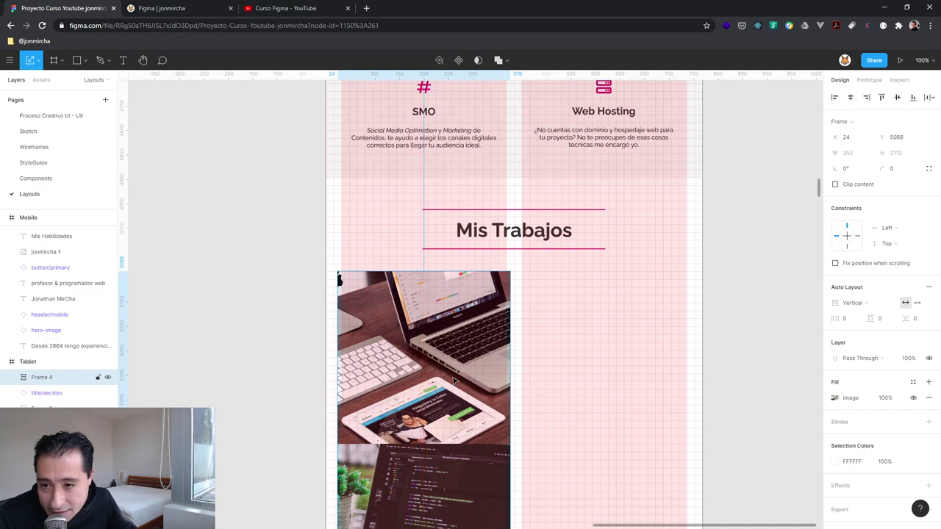
pyautogui.scroll(2, 448, 375)
pyautogui.scroll(4, 454, 380)
pyautogui.scroll(1, 463, 345)
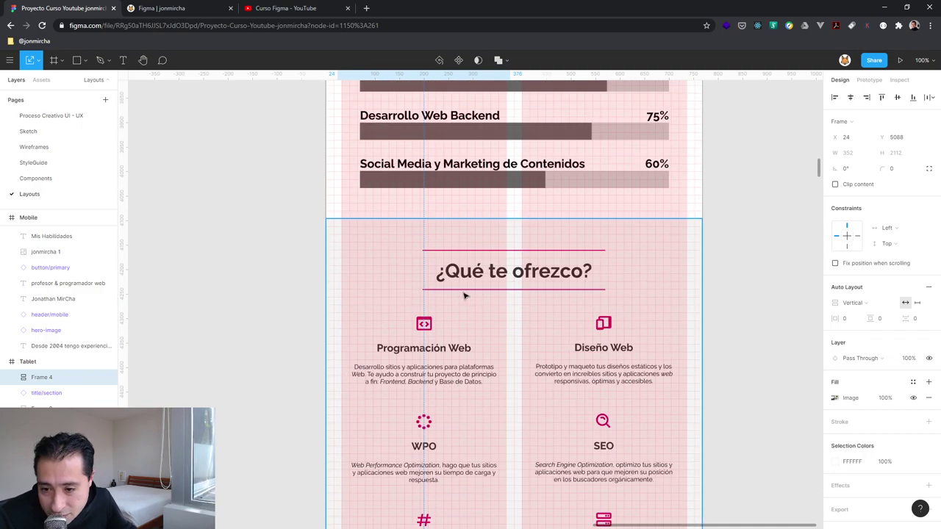
pyautogui.scroll(-2, 441, 361)
pyautogui.scroll(-3, 441, 361)
pyautogui.scroll(-1, 441, 361)
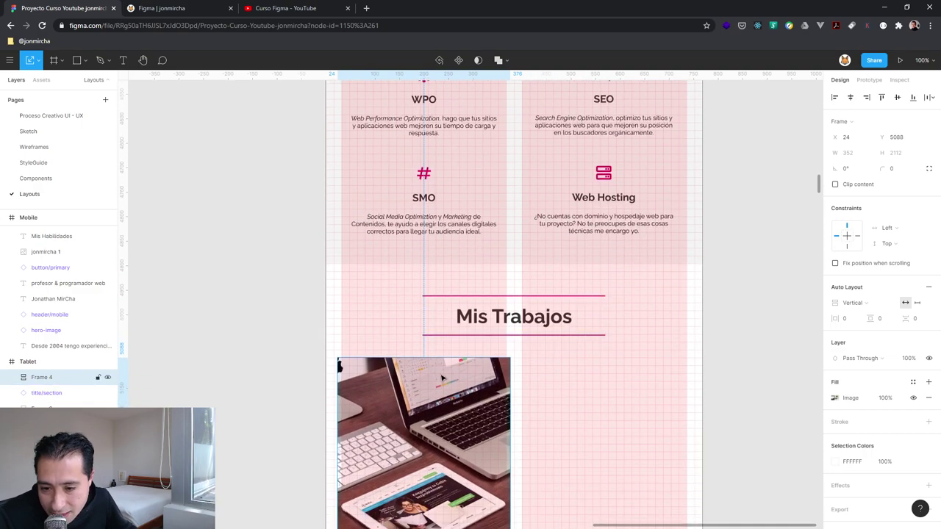
# - Nudge the gallery frame to X 32, Y 5088, checking alignment with a temporary guide
pyautogui.moveTo(457, 380); pyautogui.dragTo(456, 377)
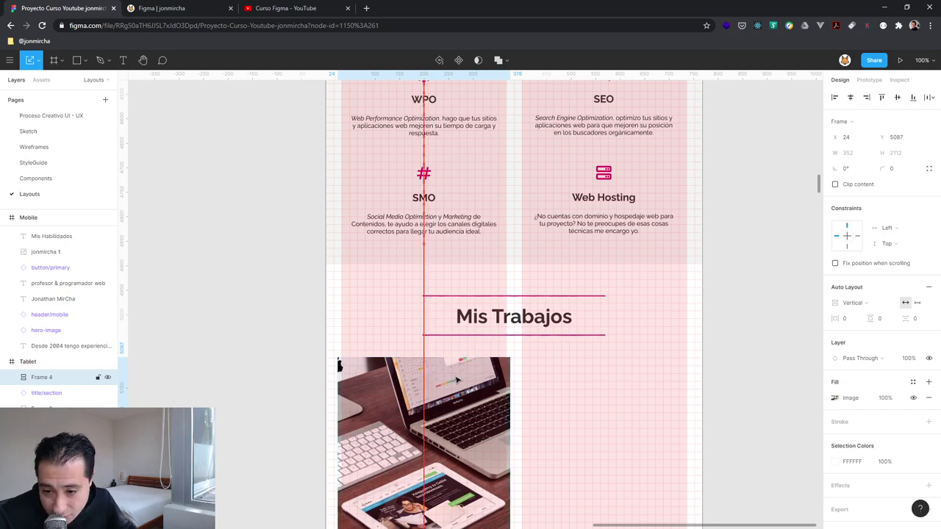
pyautogui.press('Up')
pyautogui.press('Up')
pyautogui.press('Up')
pyautogui.press('Up')
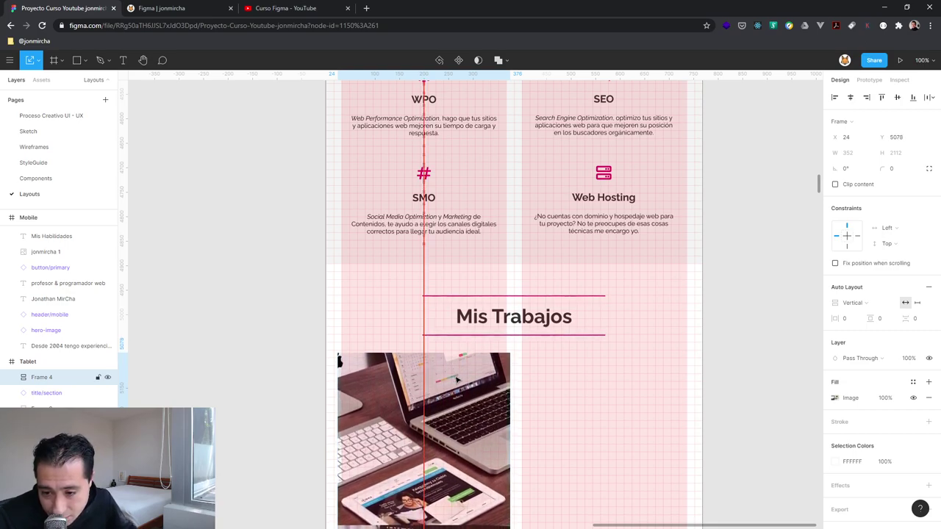
pyautogui.press('Up')
pyautogui.press('Up')
pyautogui.press('Up')
pyautogui.press('Up')
pyautogui.press('Up')
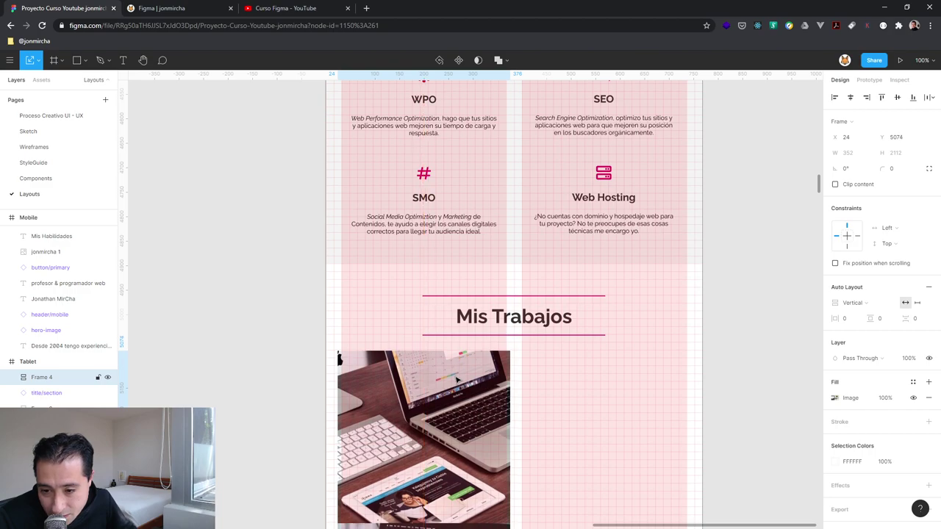
pyautogui.scroll(3, 454, 379)
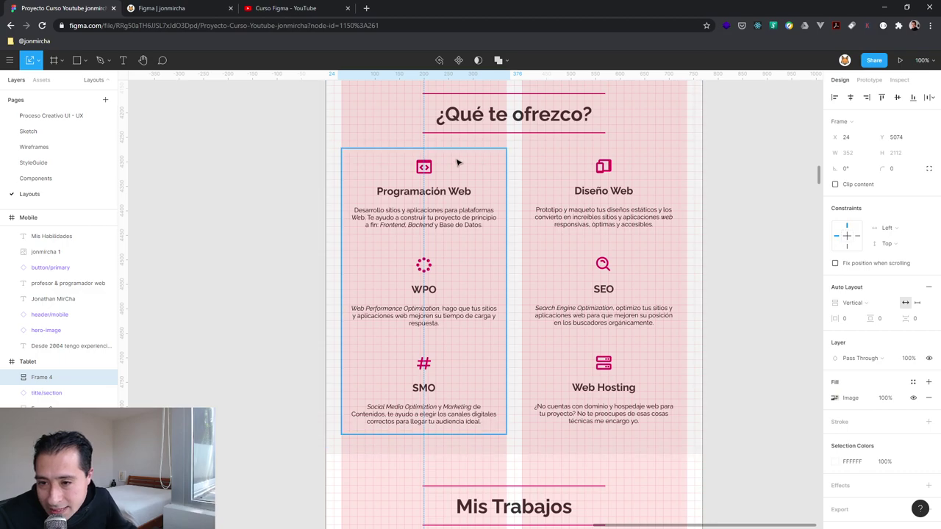
pyautogui.scroll(-5, 453, 407)
pyautogui.scroll(-2, 452, 382)
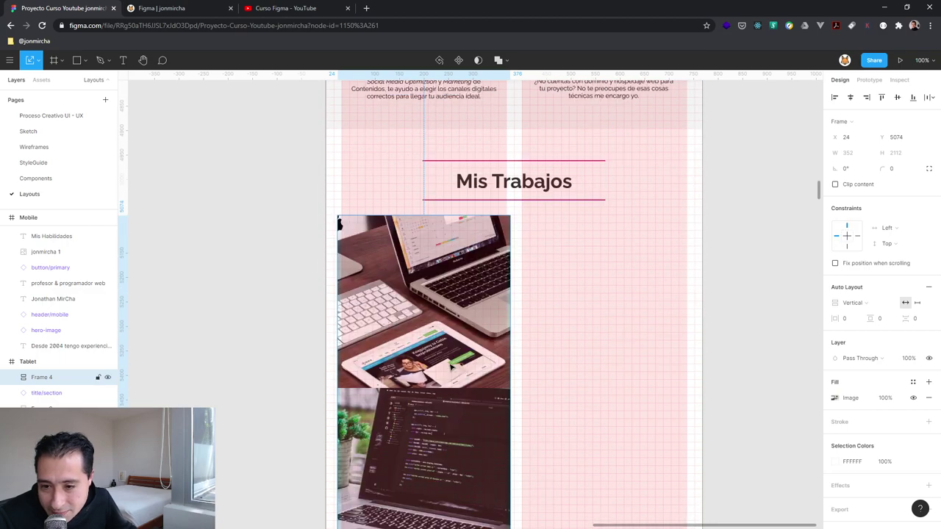
pyautogui.moveTo(448, 361); pyautogui.dragTo(450, 366)
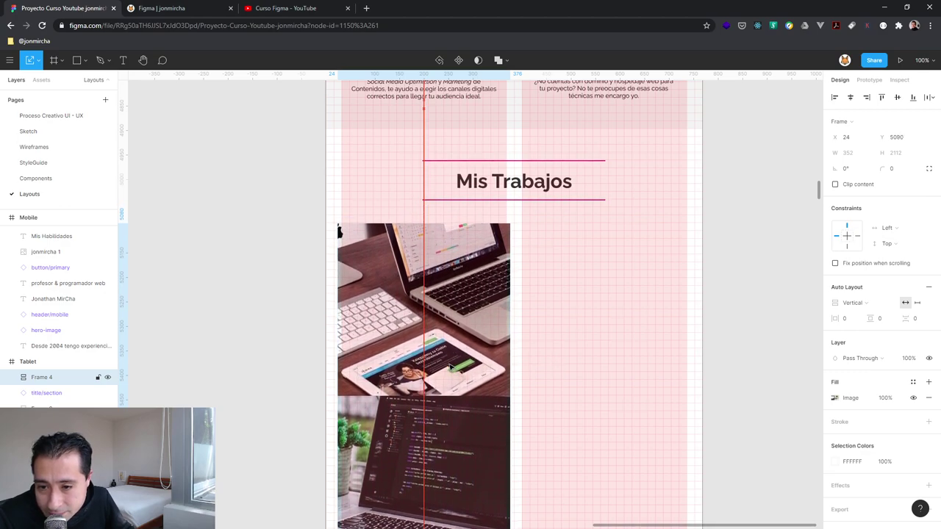
pyautogui.moveTo(450, 366); pyautogui.dragTo(402, 292)
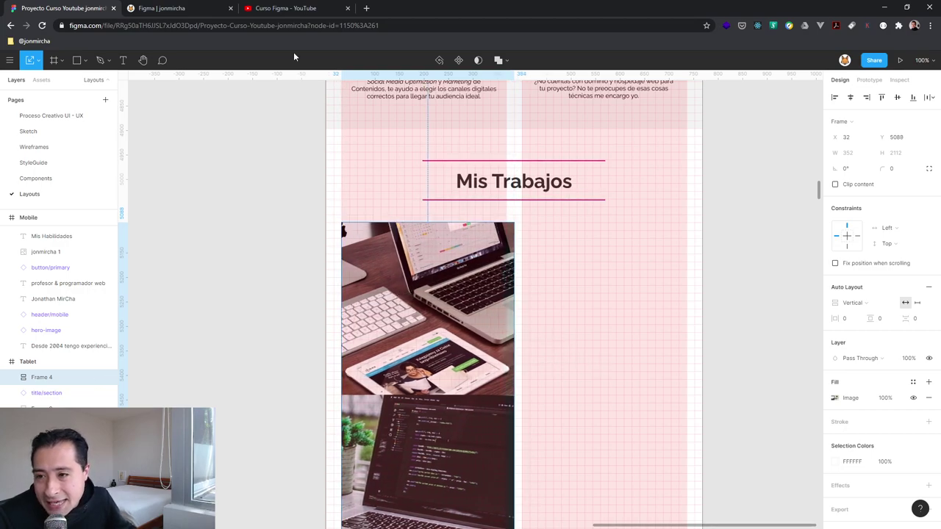
pyautogui.moveTo(301, 74); pyautogui.dragTo(287, 221)
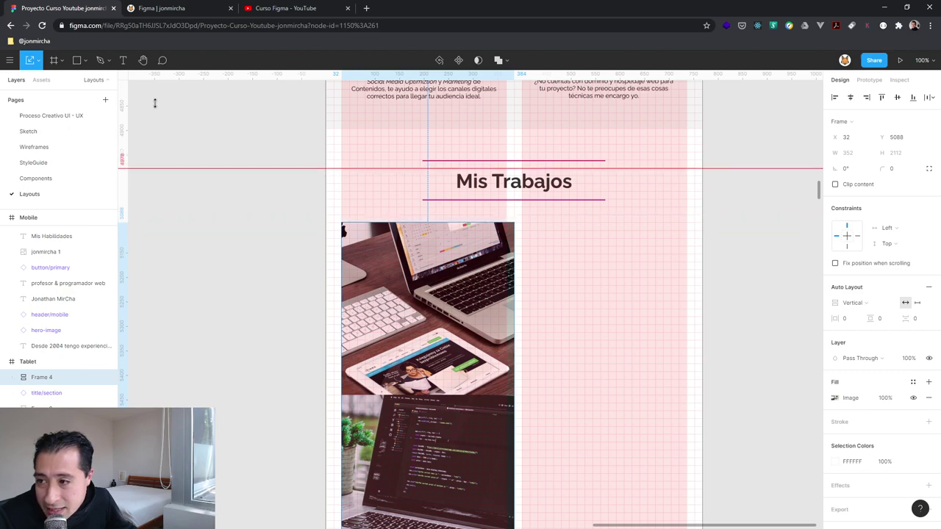
pyautogui.moveTo(124, 220); pyautogui.dragTo(180, 74)
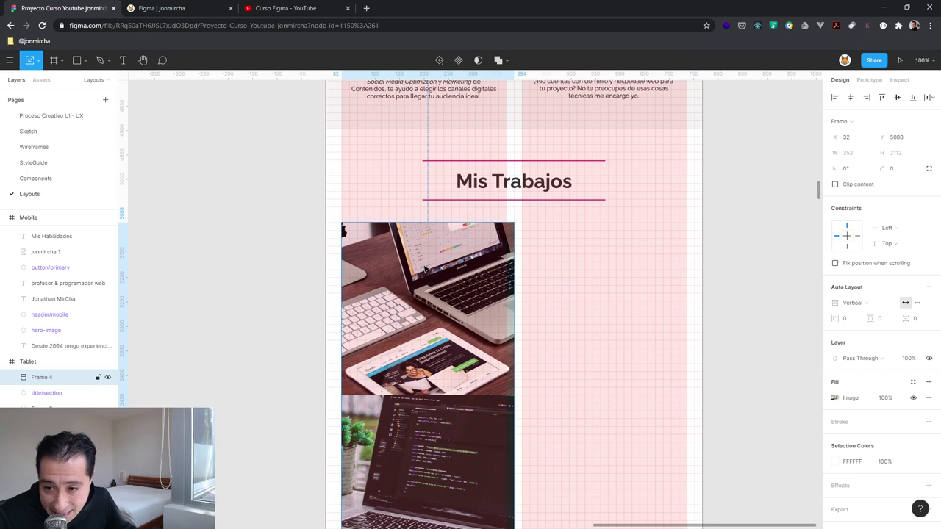
# - Alt-drag a copy of the image column into the right grid column at X 384
pyautogui.moveTo(423, 266); pyautogui.dragTo(601, 264)
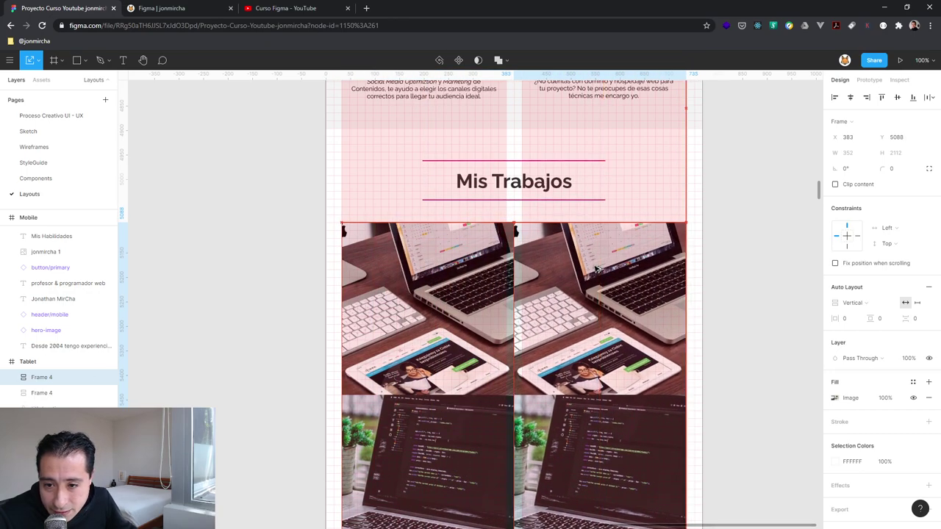
pyautogui.moveTo(601, 265); pyautogui.dragTo(597, 270)
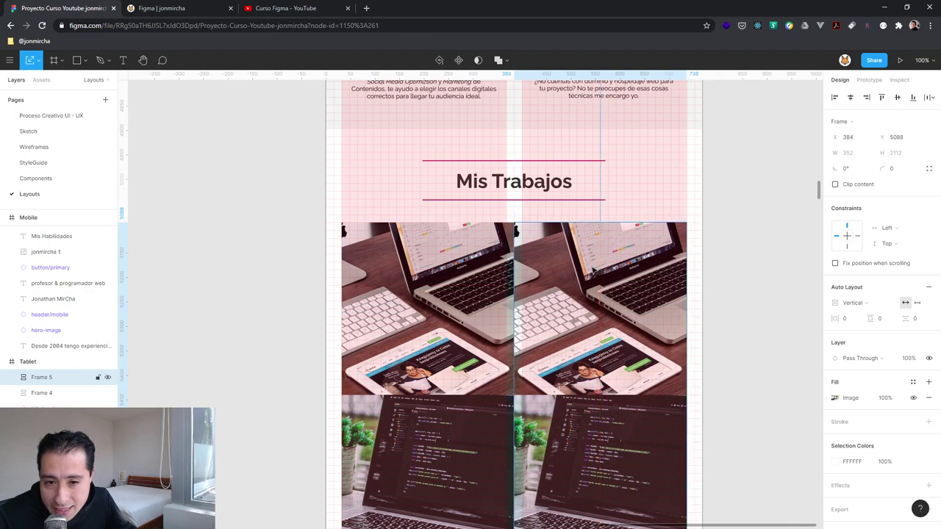
pyautogui.scroll(-2, 611, 237)
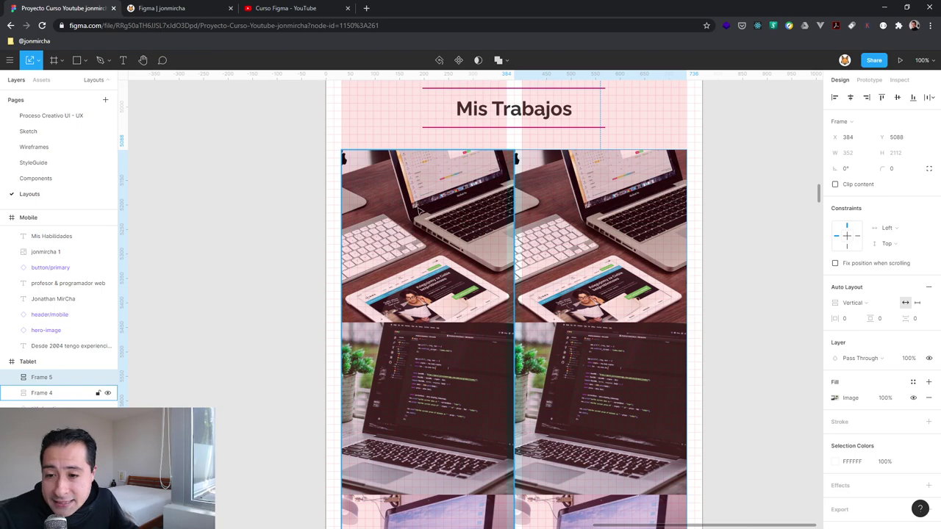
# - Rearrange the copied column's cards so a code-screen photo heads the right column
pyautogui.doubleClick(638, 206)
pyautogui.press('Return')
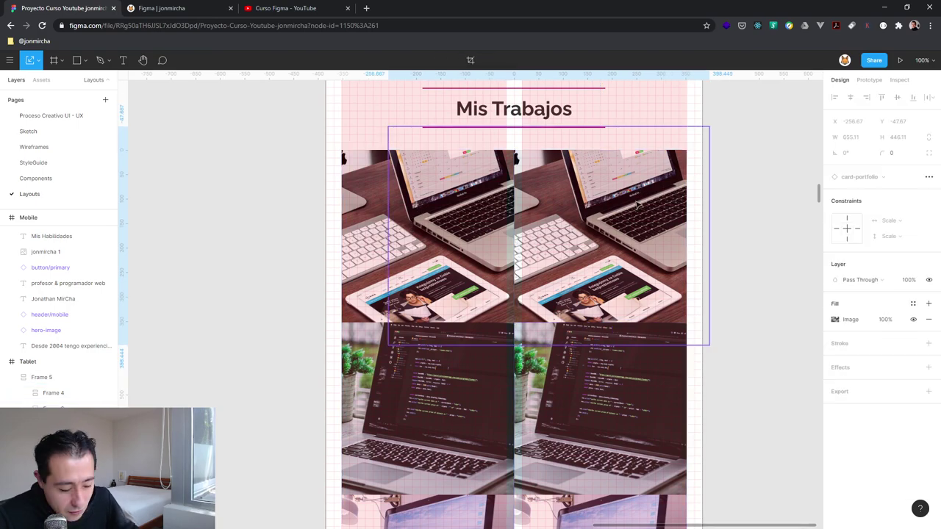
pyautogui.press('Delete')
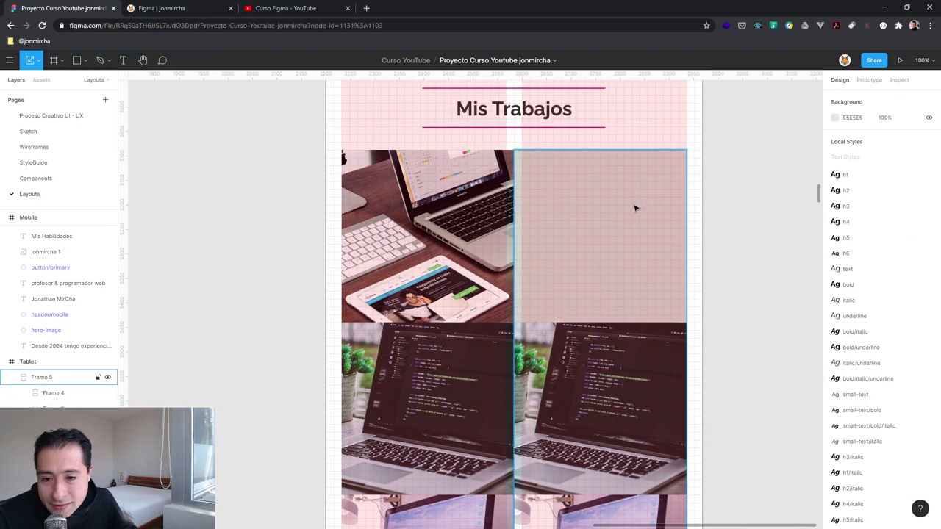
pyautogui.click(592, 257)
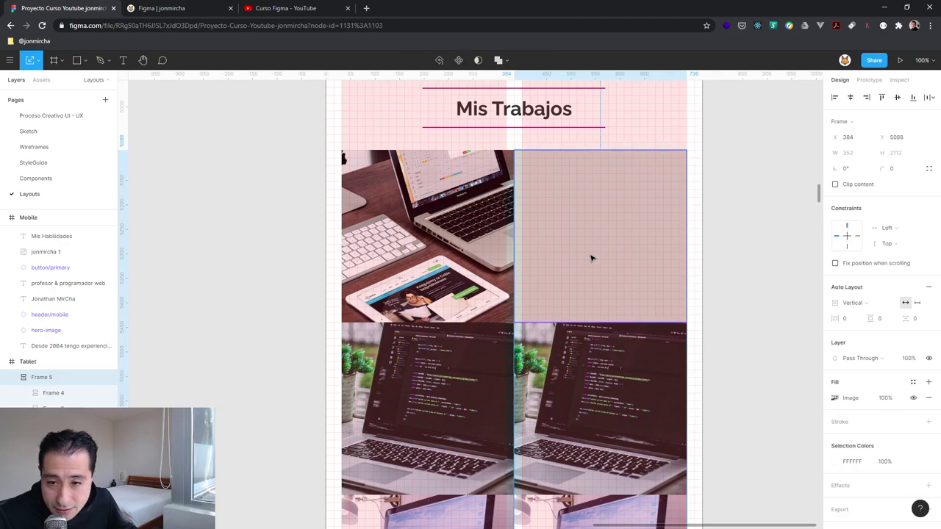
pyautogui.press('Escape')
pyautogui.hotkey('ctrl', 'z')
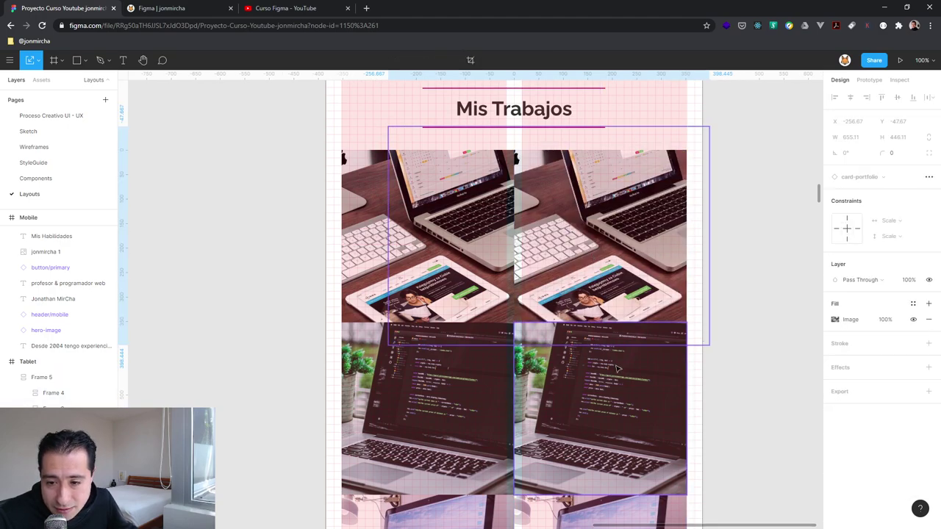
pyautogui.press('Escape')
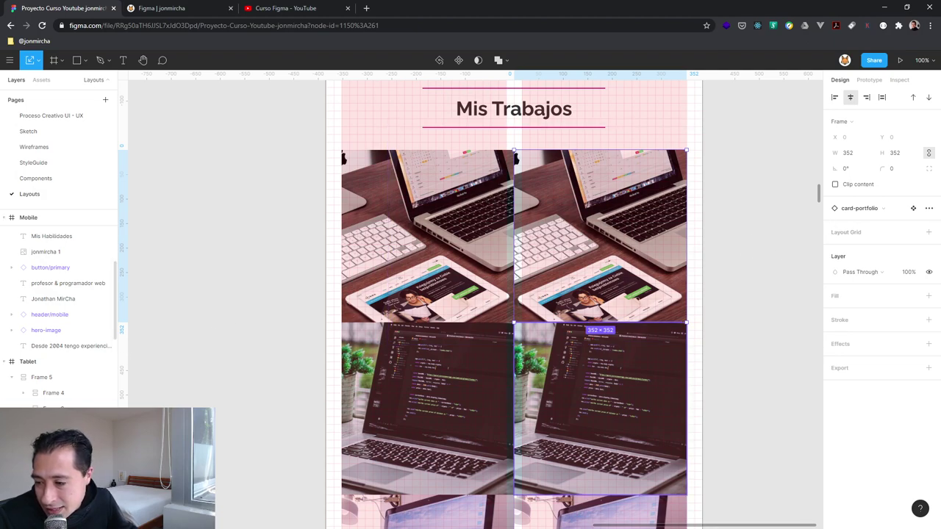
pyautogui.scroll(-3, 59, 338)
pyautogui.moveTo(59, 389)
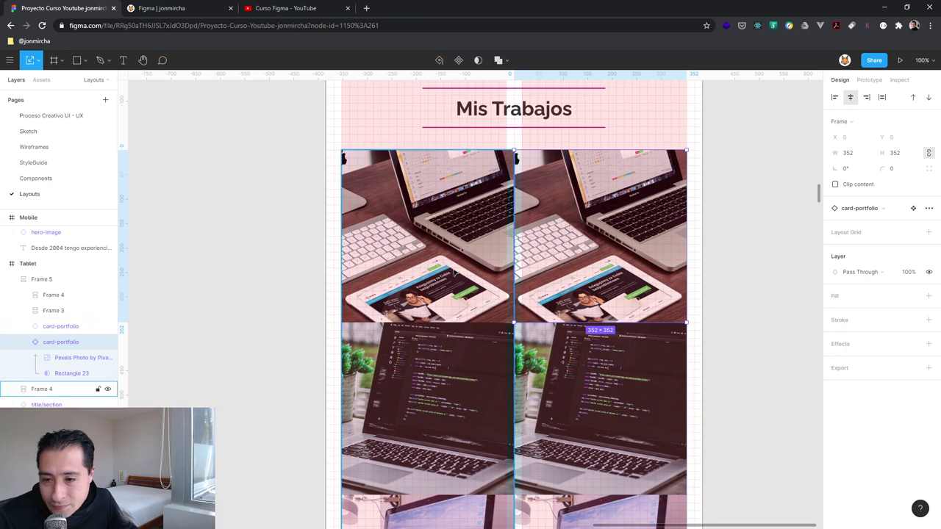
pyautogui.click(457, 272)
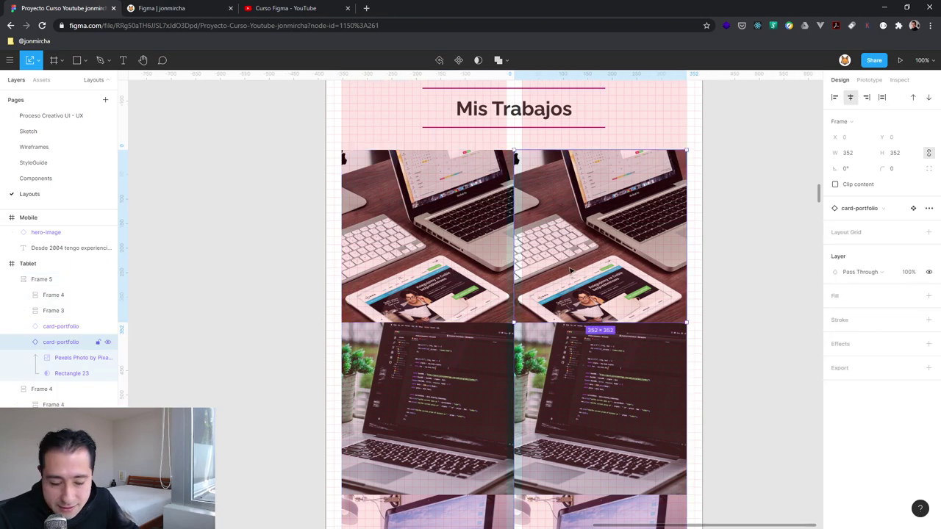
pyautogui.hotkey('ctrl', 'z')
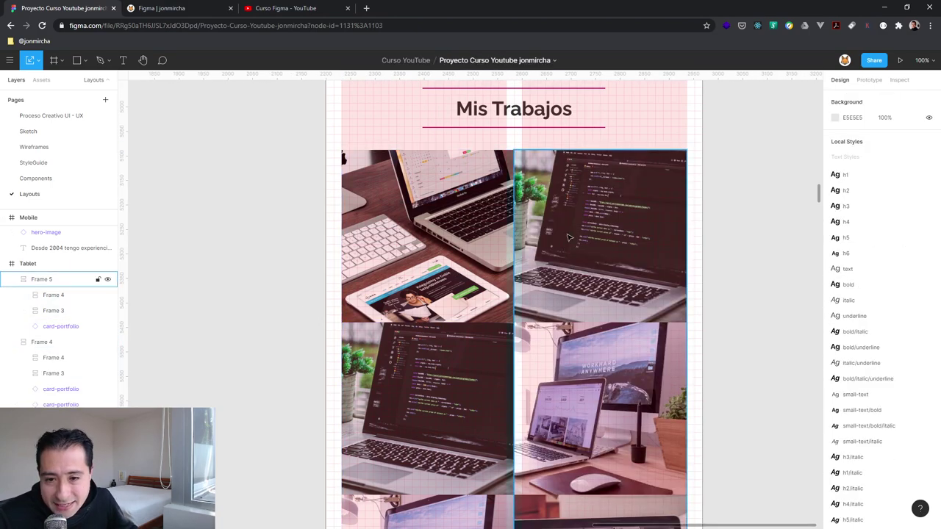
# - Reorder the left and right column cards so the code-screen photo sits above the yellow sofa
pyautogui.scroll(-1, 559, 205)
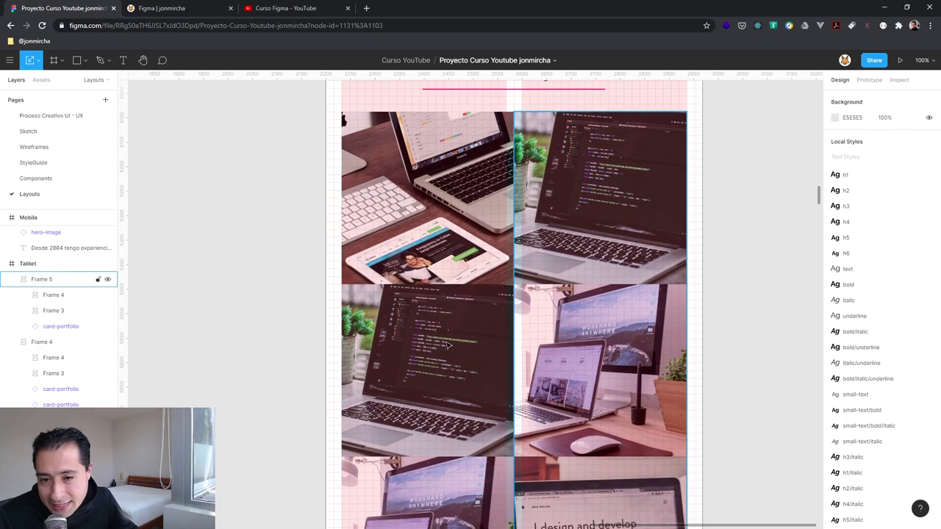
pyautogui.click(443, 338)
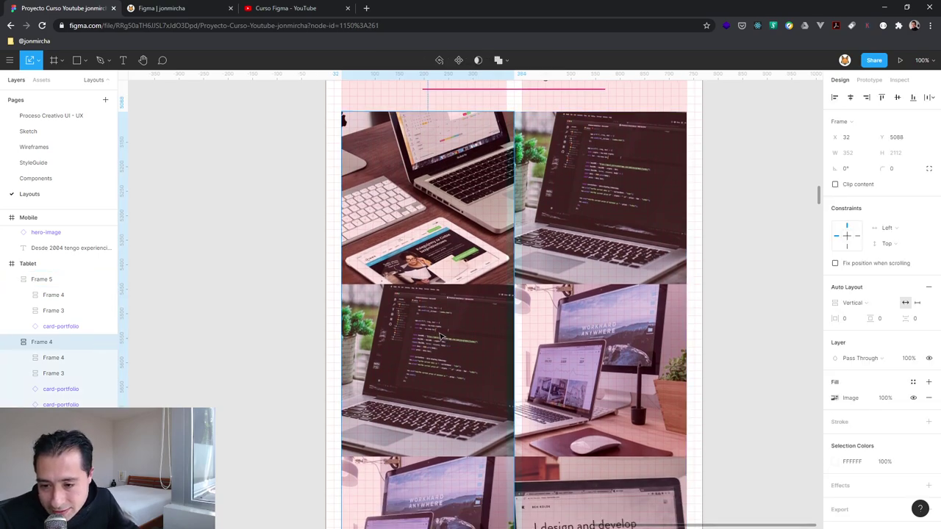
pyautogui.doubleClick(441, 337)
pyautogui.hotkey('ctrl', 'z')
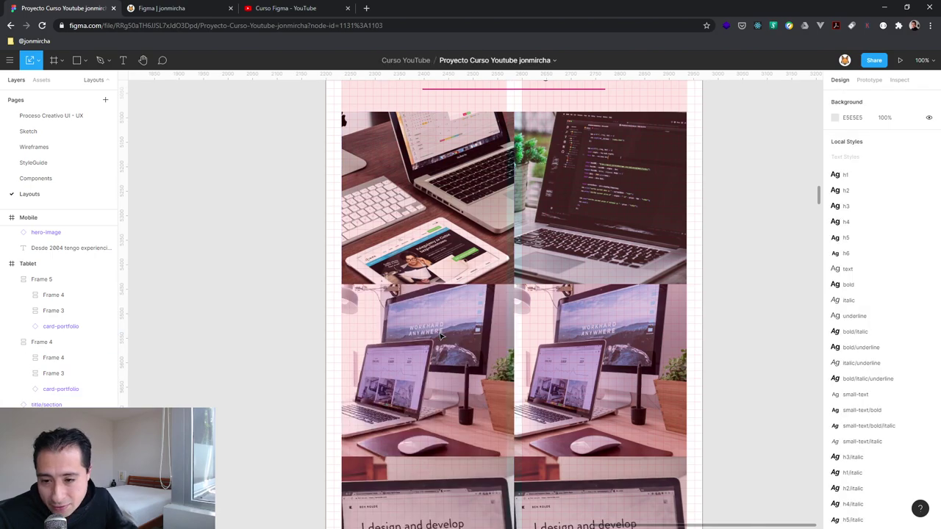
pyautogui.doubleClick(604, 337)
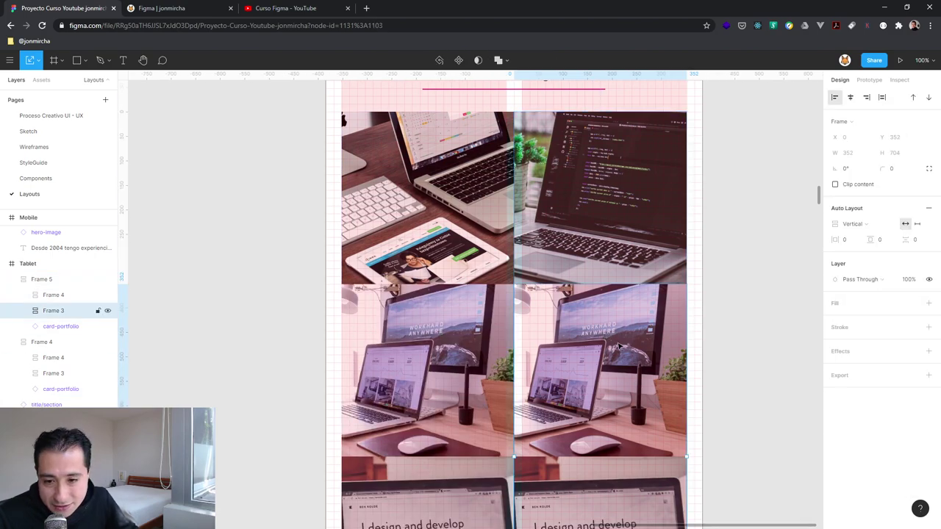
pyautogui.hotkey('ctrl', 'z')
# - Scroll through the gallery to check the left image column, then clear the selection
pyautogui.scroll(-3, 462, 435)
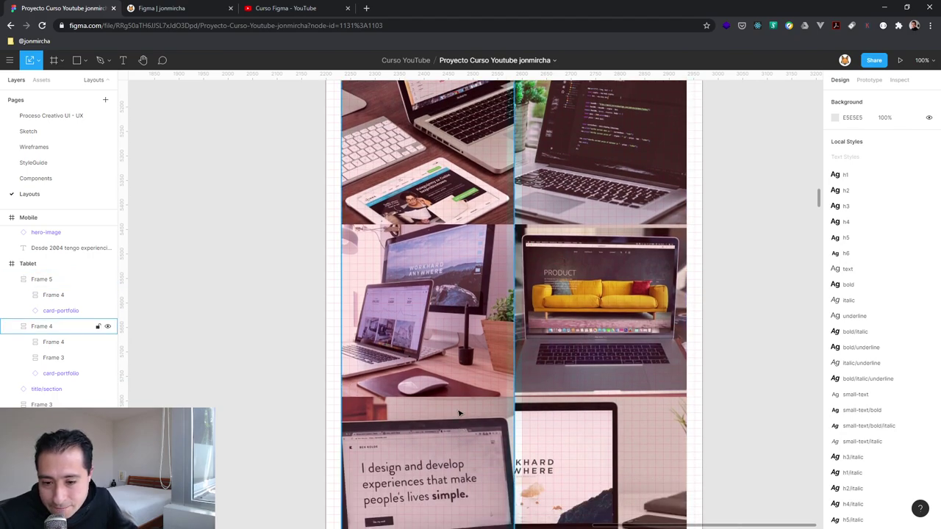
pyautogui.scroll(-1, 459, 414)
pyautogui.scroll(-3, 434, 415)
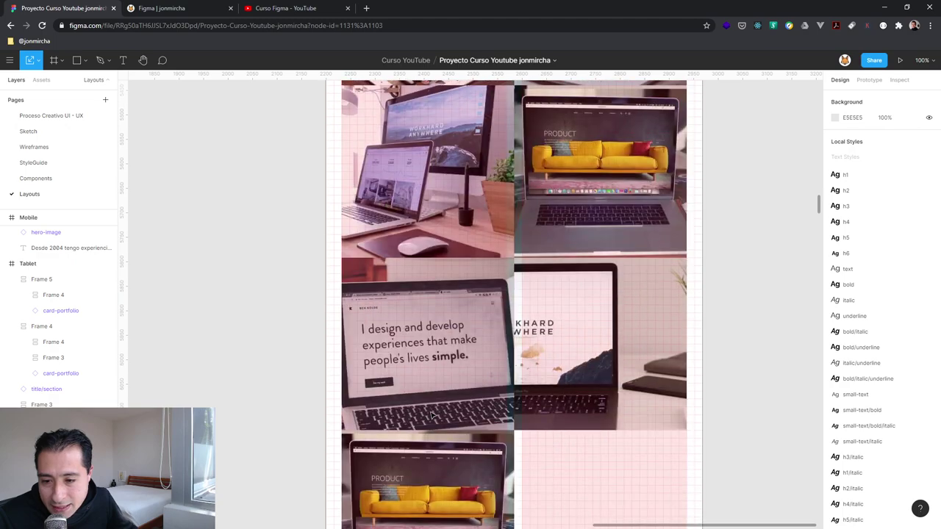
pyautogui.scroll(3, 432, 416)
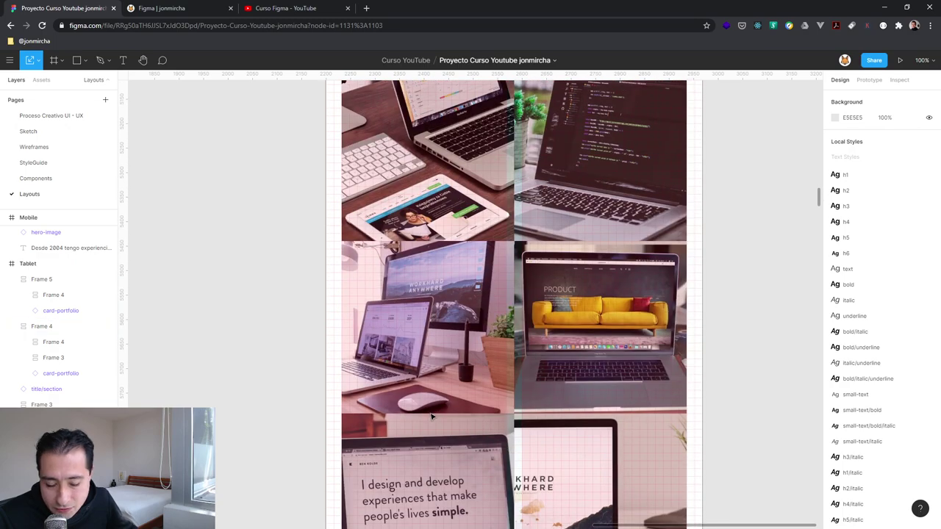
pyautogui.click(432, 418)
pyautogui.scroll(-3, 441, 418)
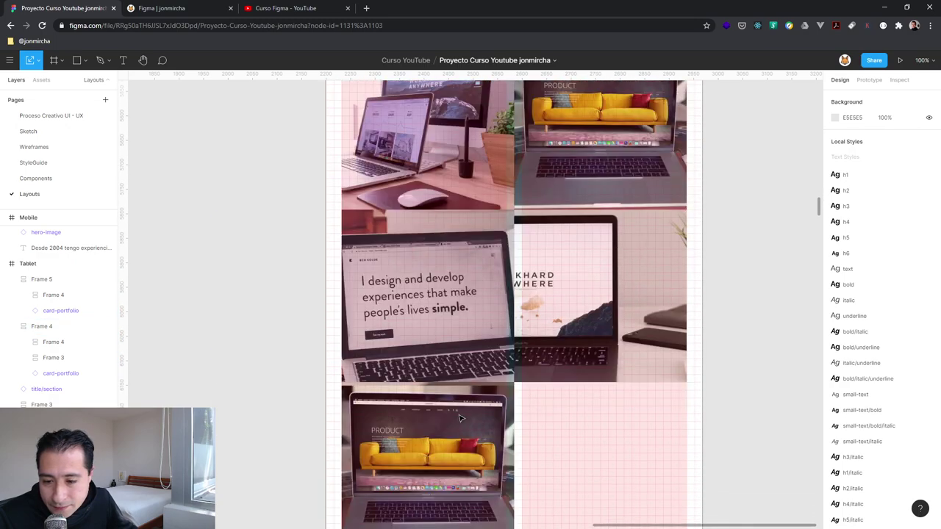
pyautogui.scroll(-3, 456, 419)
pyautogui.press('Escape')
# - Zoom out to review the whole tablet portfolio layout
pyautogui.scroll(-4, 459, 419)
pyautogui.scroll(4, 459, 419)
pyautogui.scroll(4, 459, 419)
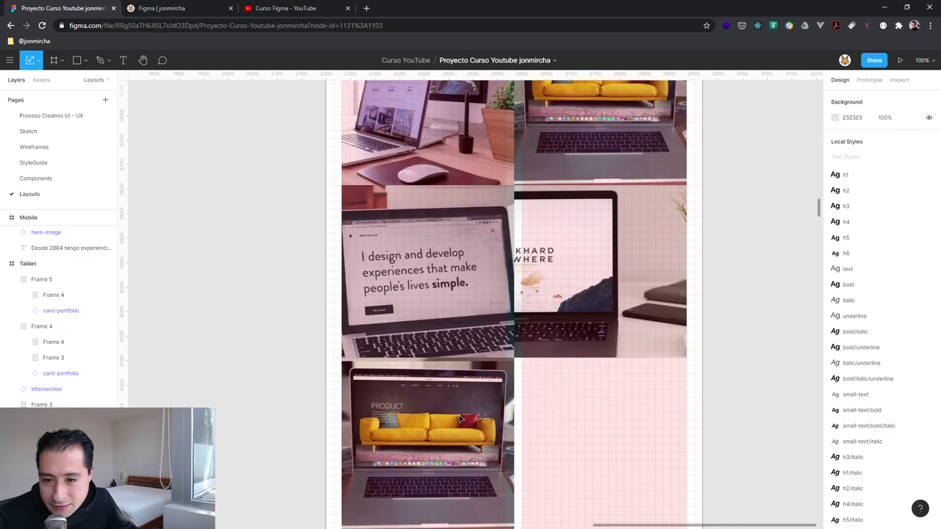
pyautogui.scroll(1, 459, 419)
pyautogui.scroll(2, 458, 419)
pyautogui.scroll(4, 458, 419)
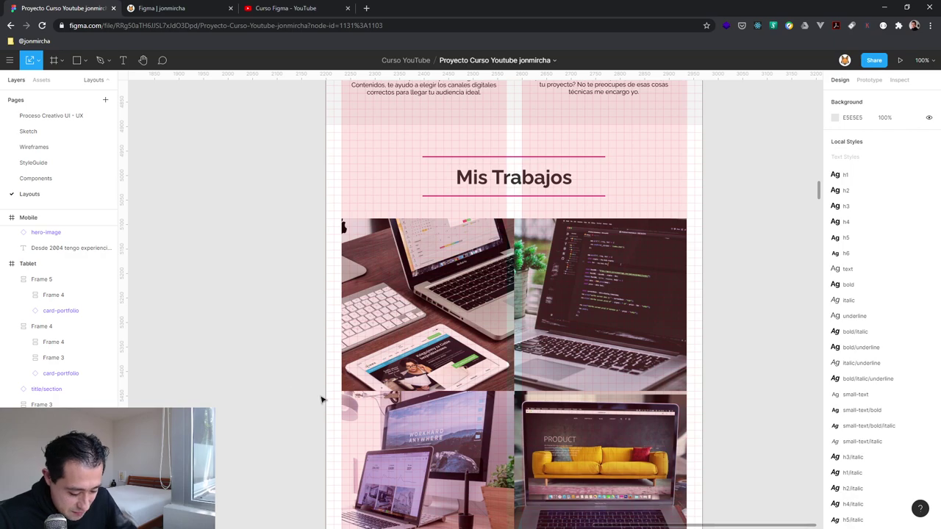
pyautogui.press('-')
pyautogui.press('-')
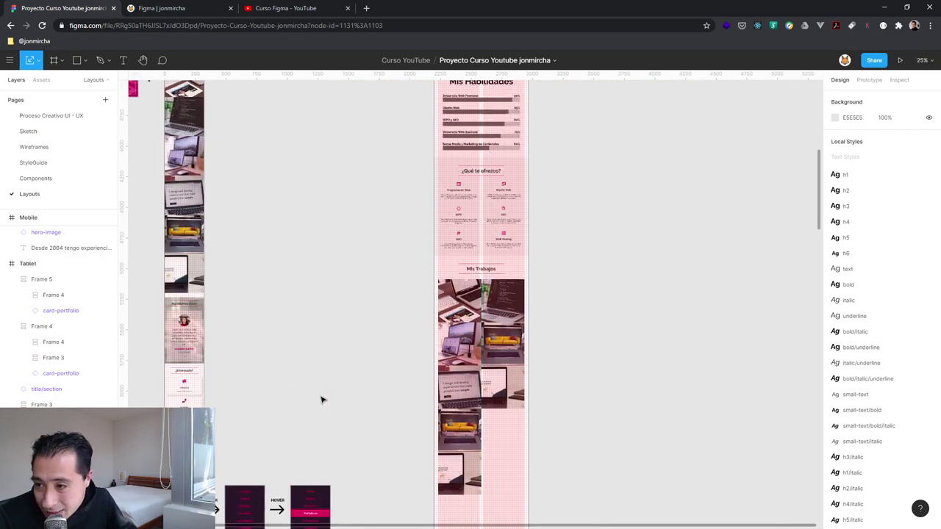
pyautogui.scroll(3, 335, 324)
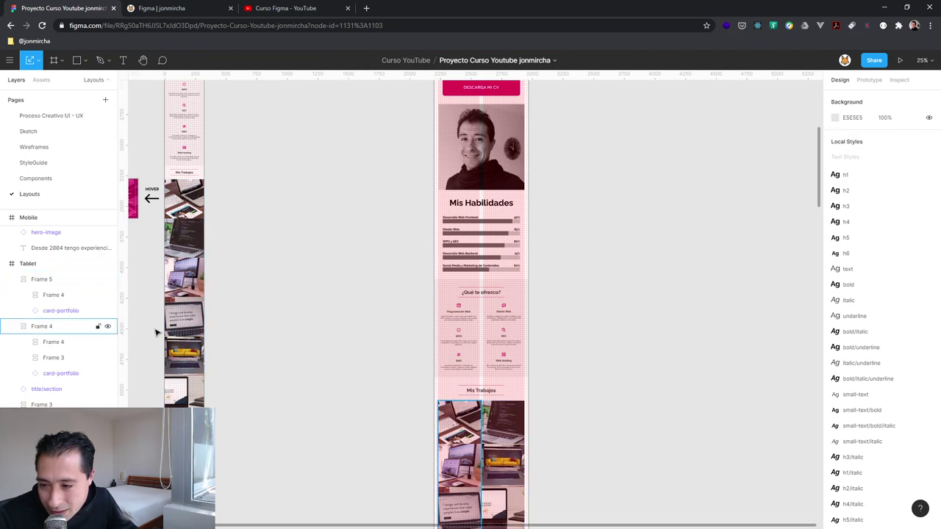
# - Reorder the right column's cards and undo the last change to the grid
pyautogui.click(505, 469)
pyautogui.press('Escape')
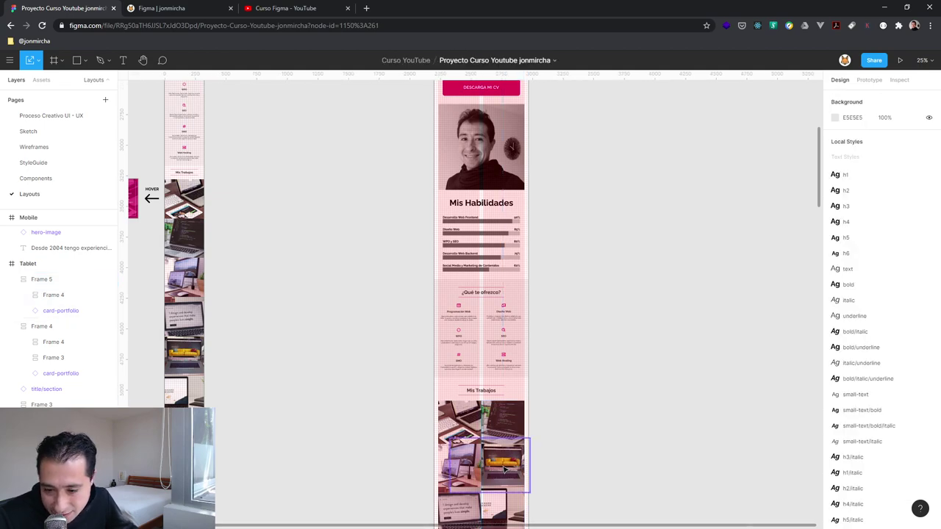
pyautogui.doubleClick(505, 469)
pyautogui.scroll(-1, 504, 470)
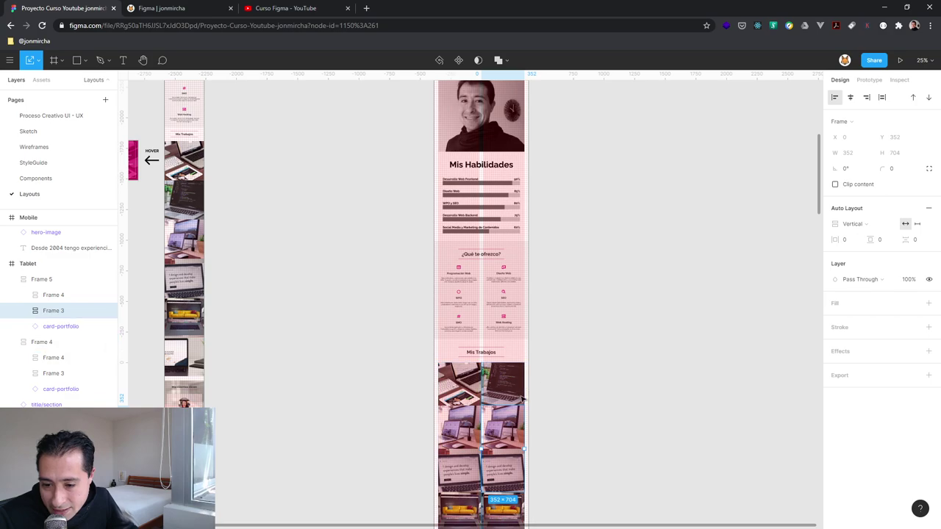
pyautogui.hotkey('ctrl', 'z')
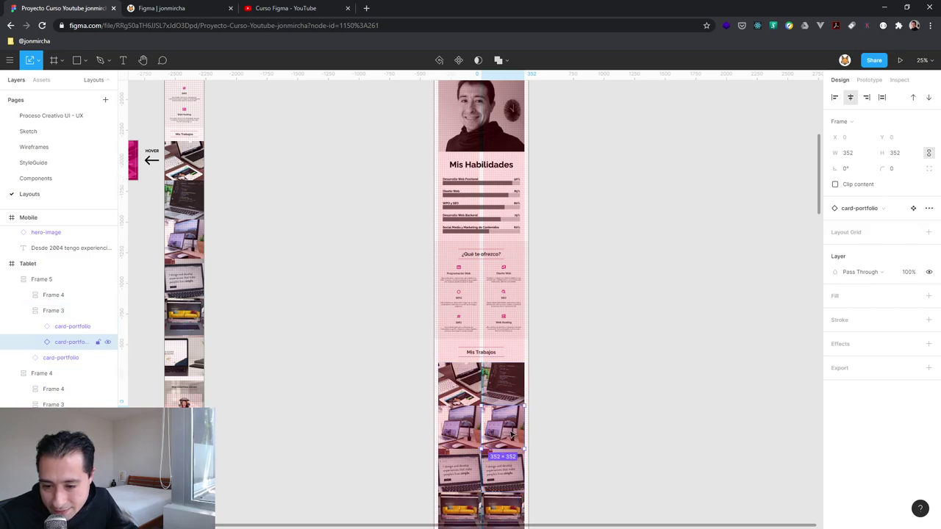
pyautogui.hotkey('ctrl', 'z')
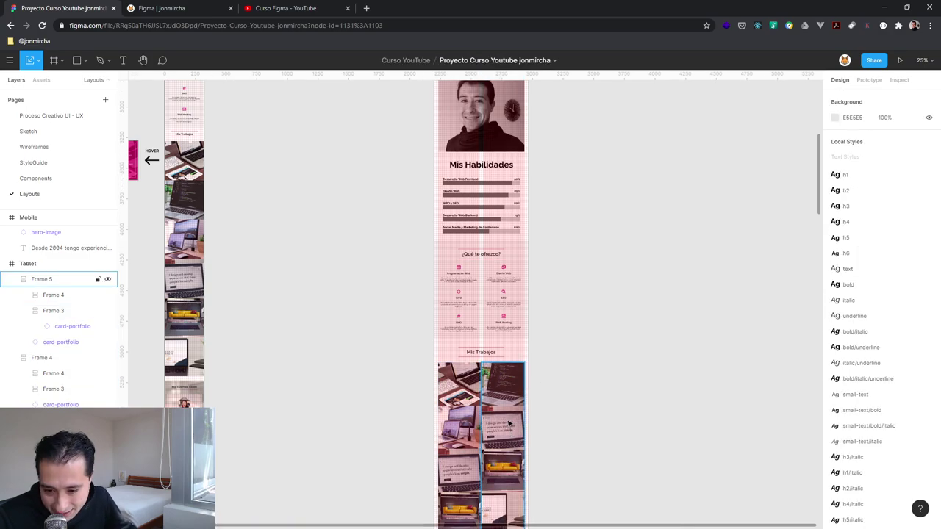
pyautogui.click(455, 476)
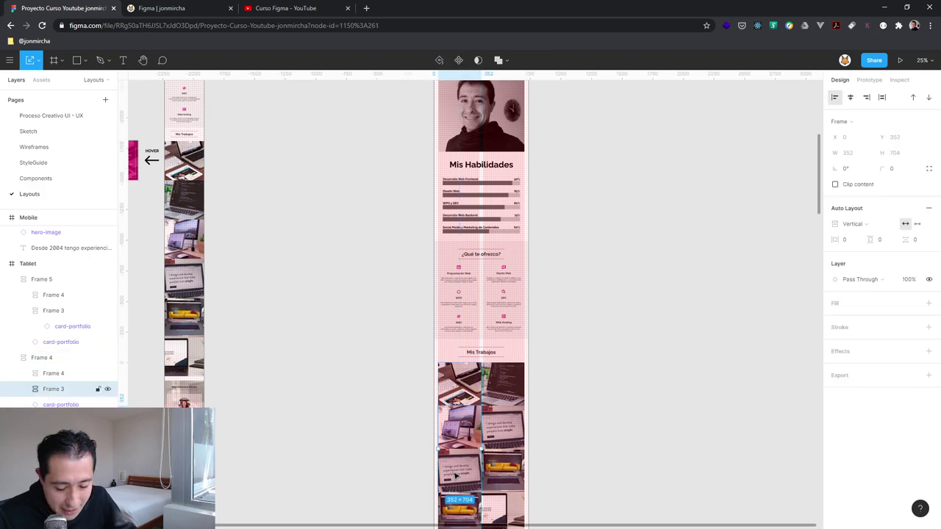
pyautogui.hotkey('ctrl', 'z')
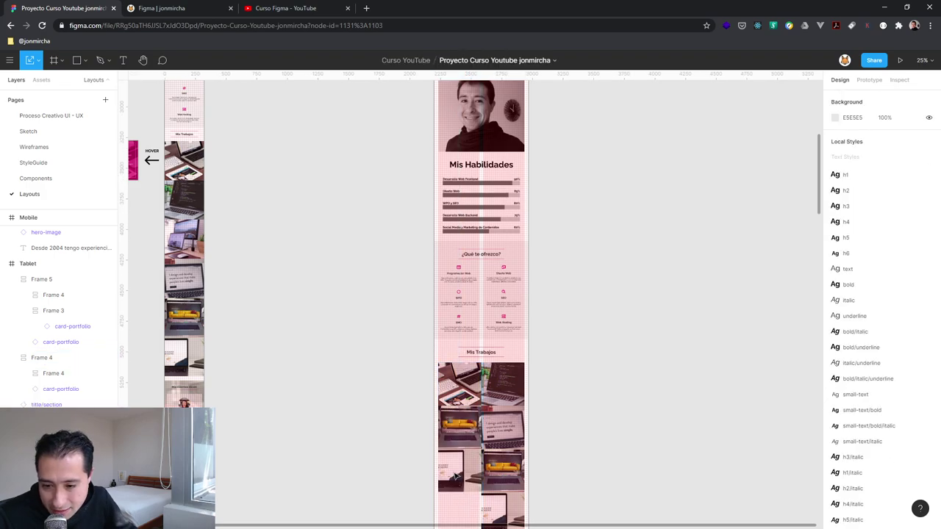
# - Move the 'I design' card to a new slot so the yellow-sofa photos share a row
pyautogui.click(456, 476)
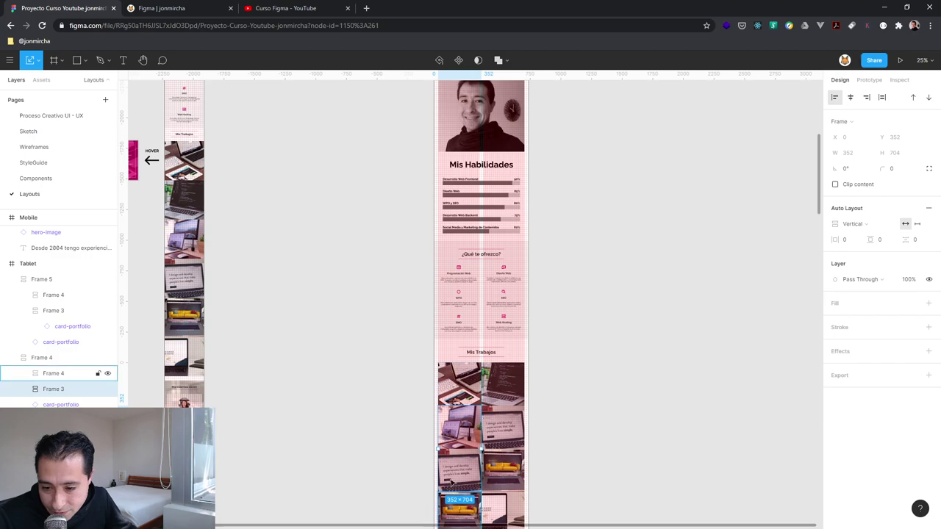
pyautogui.doubleClick(455, 476)
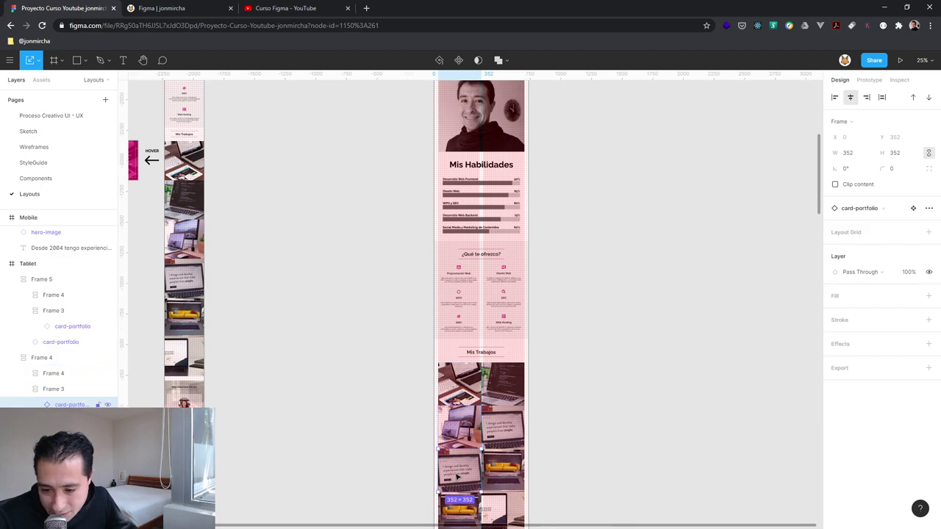
pyautogui.moveTo(455, 477)
pyautogui.mouseDown()
pyautogui.moveTo(485, 424)
pyautogui.moveTo(505, 469)
pyautogui.mouseUp()
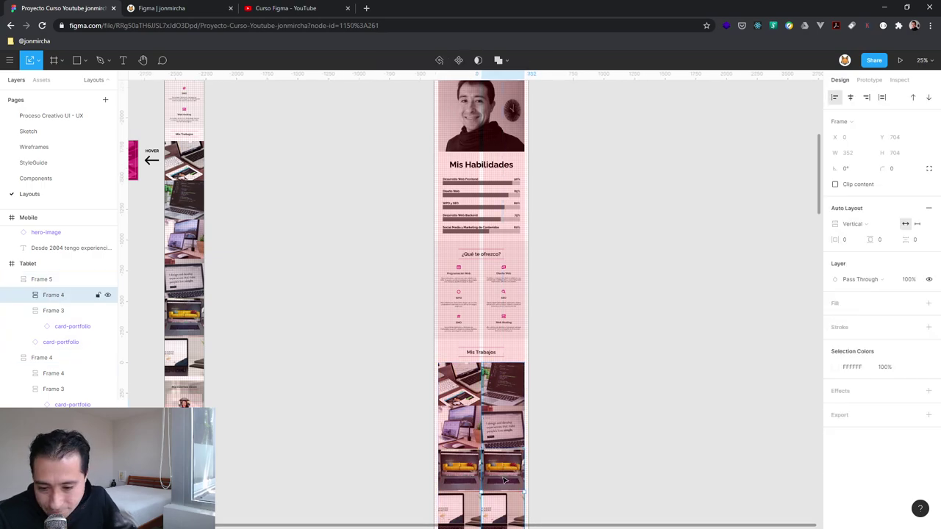
# - Test deleting a card frame twice, restore it each time with undo, and zoom in
pyautogui.press('Delete')
pyautogui.hotkey('ctrl', 'z')
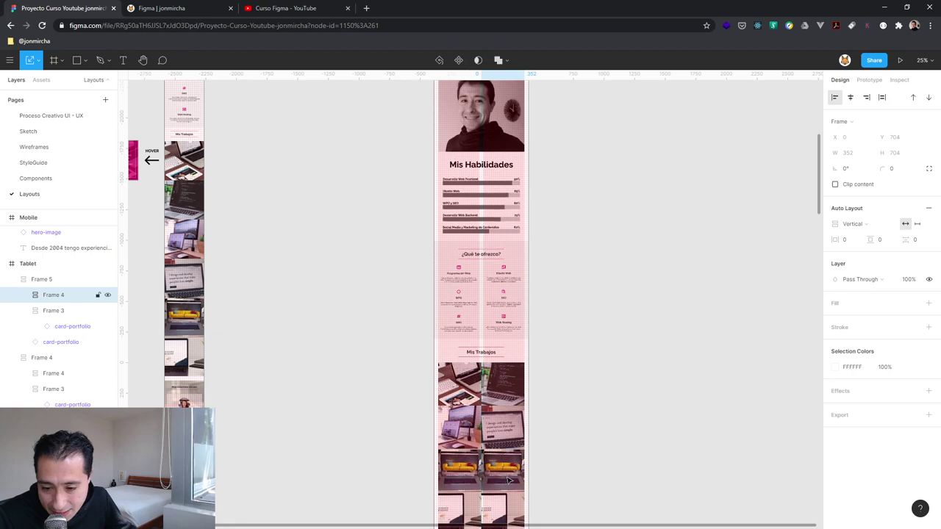
pyautogui.click(561, 466)
pyautogui.click(507, 472)
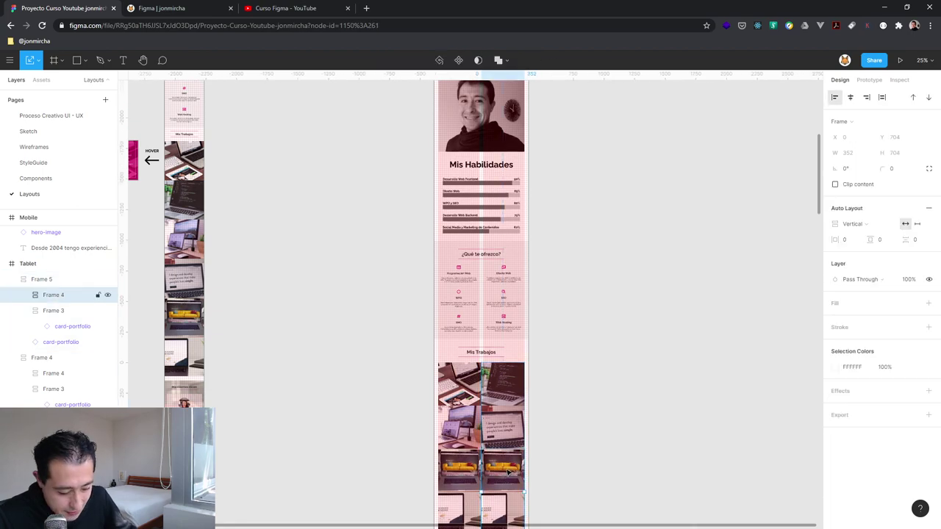
pyautogui.press('Delete')
pyautogui.hotkey('ctrl', 'z')
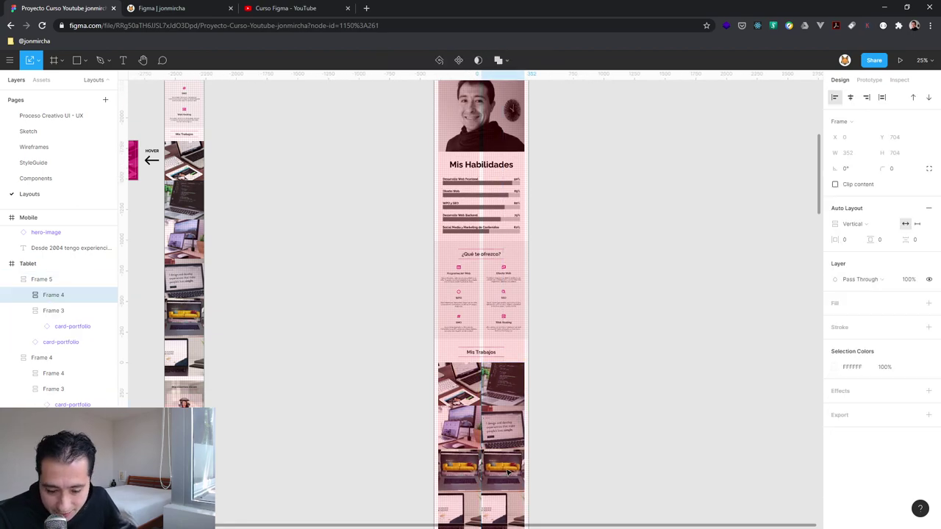
pyautogui.press('+')
pyautogui.press('+')
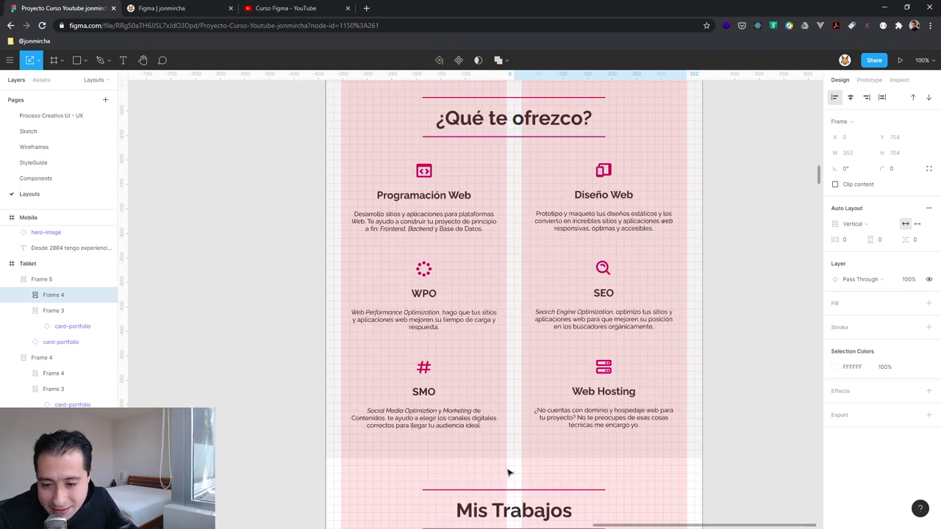
# - Select the left column's pair of cards, delete the frame, and undo to restore it
pyautogui.scroll(-2, 696, 441)
pyautogui.scroll(-3, 627, 452)
pyautogui.scroll(-3, 627, 453)
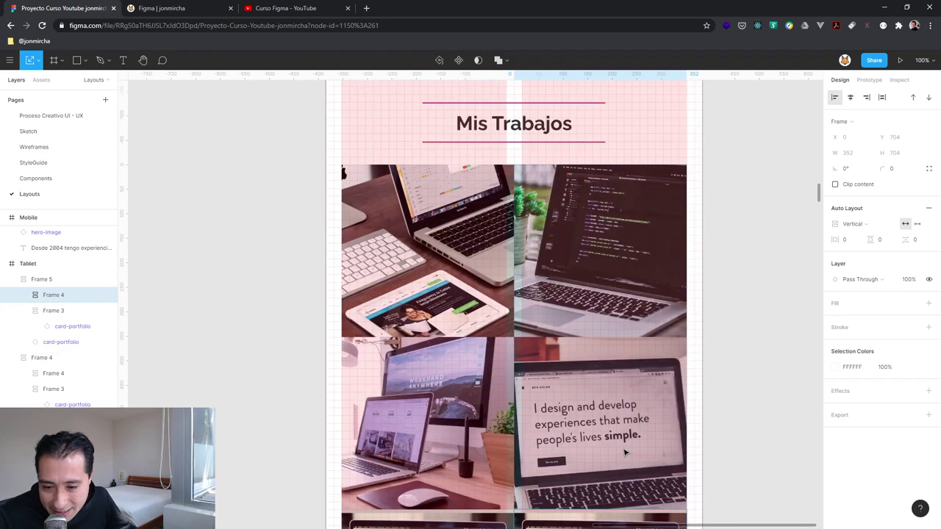
pyautogui.scroll(-2, 624, 463)
pyautogui.scroll(-2, 621, 475)
pyautogui.scroll(-2, 615, 488)
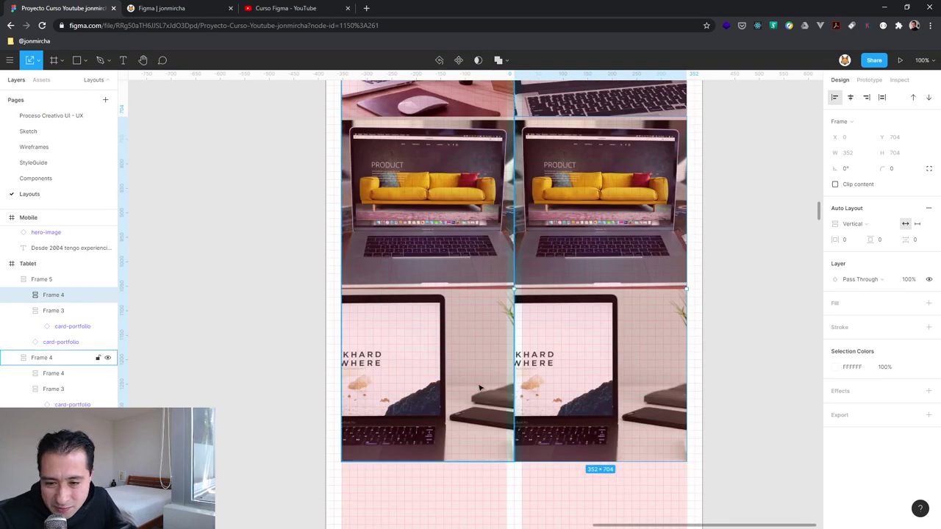
pyautogui.scroll(2, 478, 388)
pyautogui.scroll(-1, 441, 383)
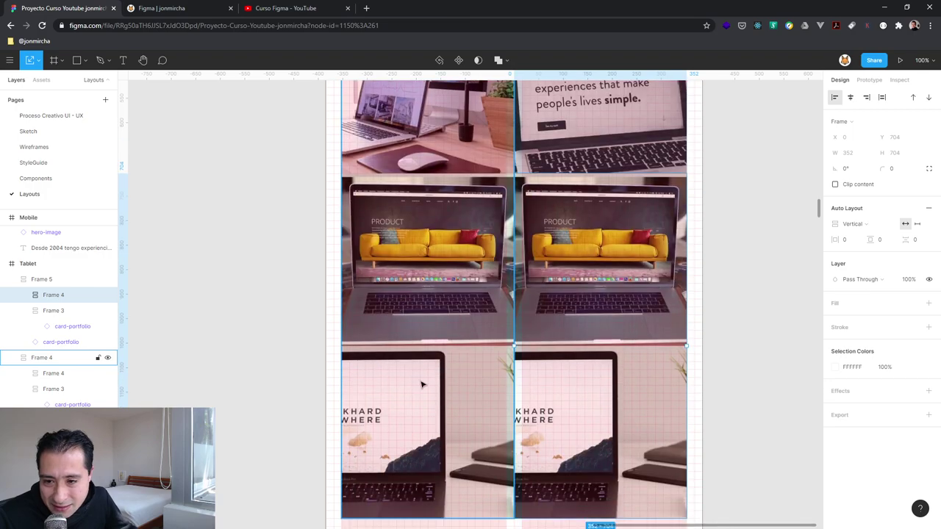
pyautogui.click(419, 372)
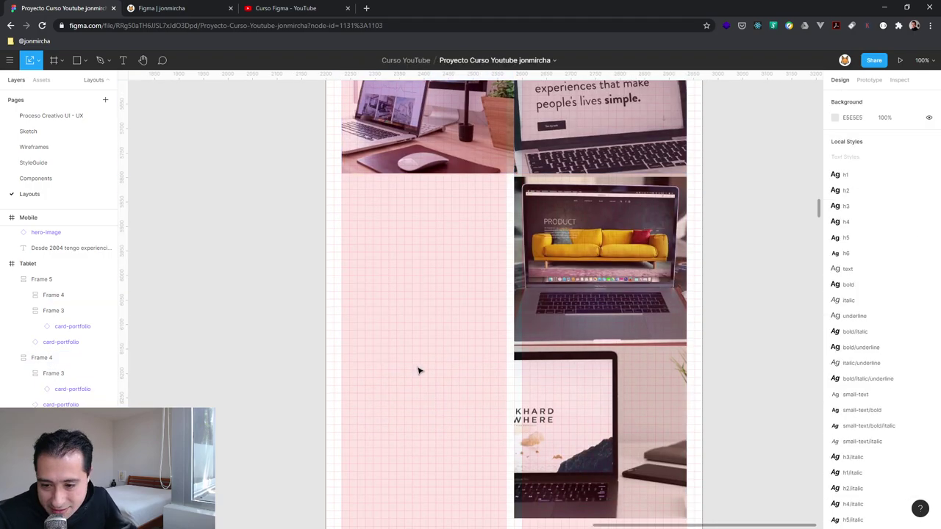
pyautogui.press('Delete')
pyautogui.hotkey('ctrl', 'z')
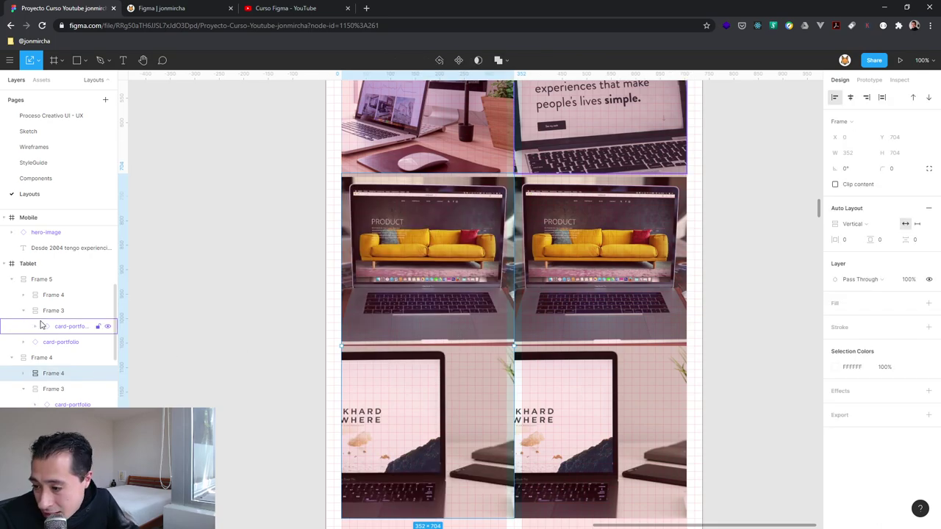
# - Expand the left Frame 4 layer to inspect its card-portfolio instances
pyautogui.click(23, 373)
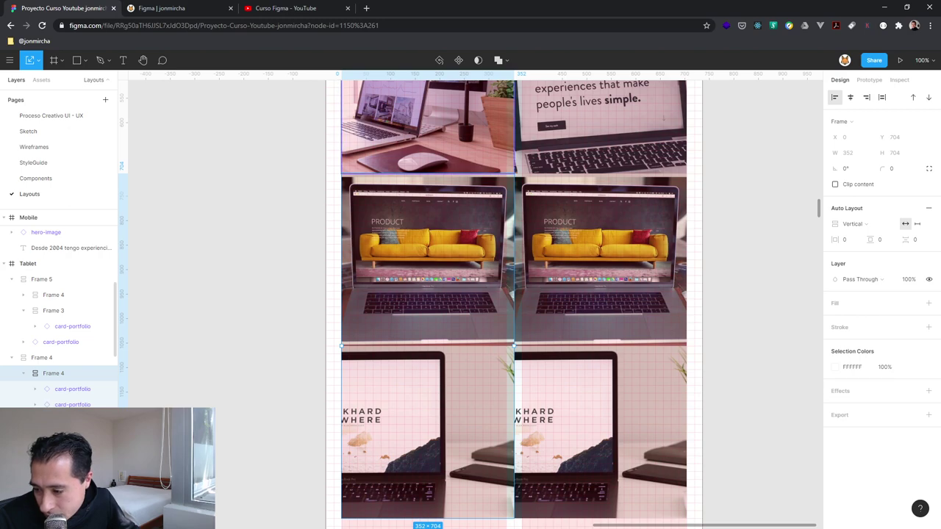
pyautogui.press('Return')
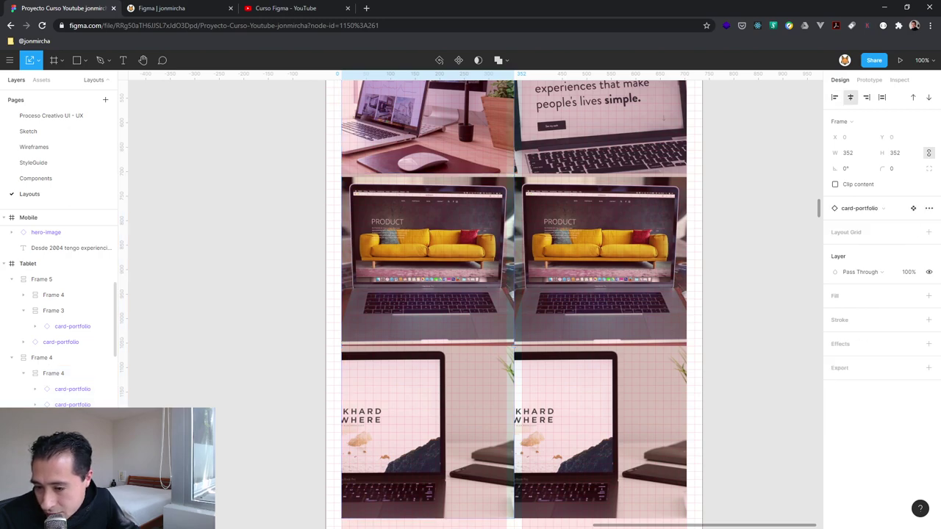
pyautogui.hotkey('shift', 'Return')
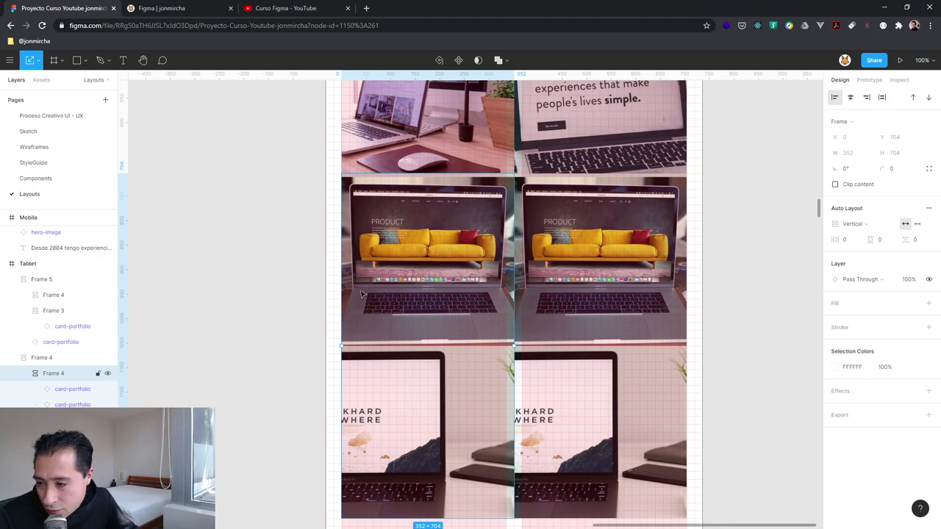
pyautogui.moveTo(72, 404)
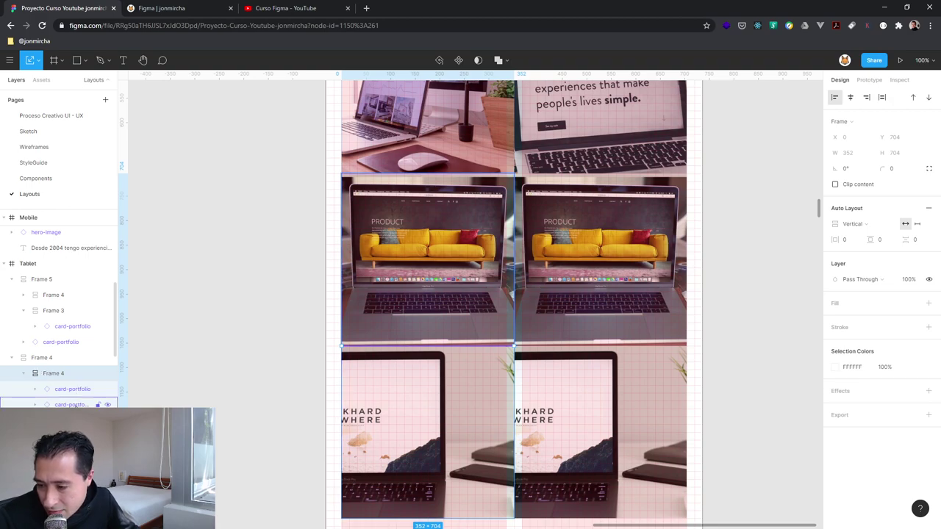
pyautogui.click(76, 404)
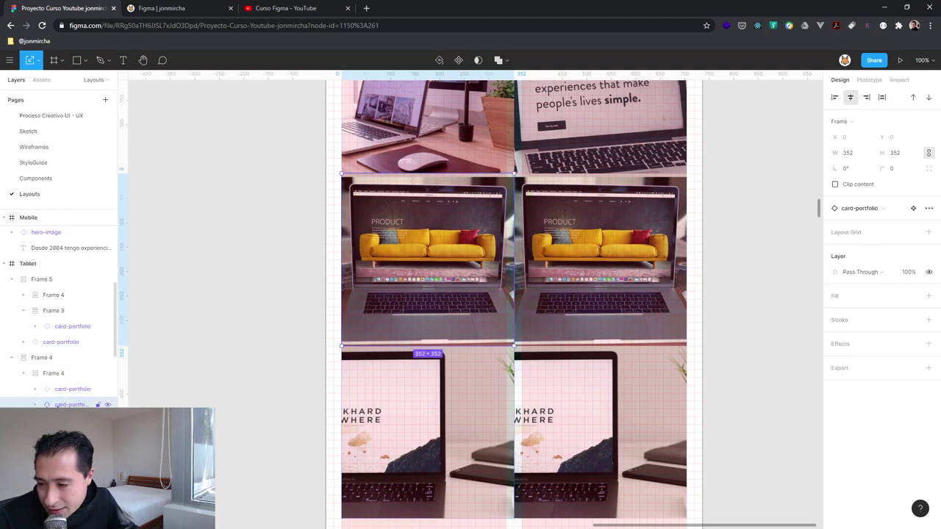
pyautogui.click(397, 149)
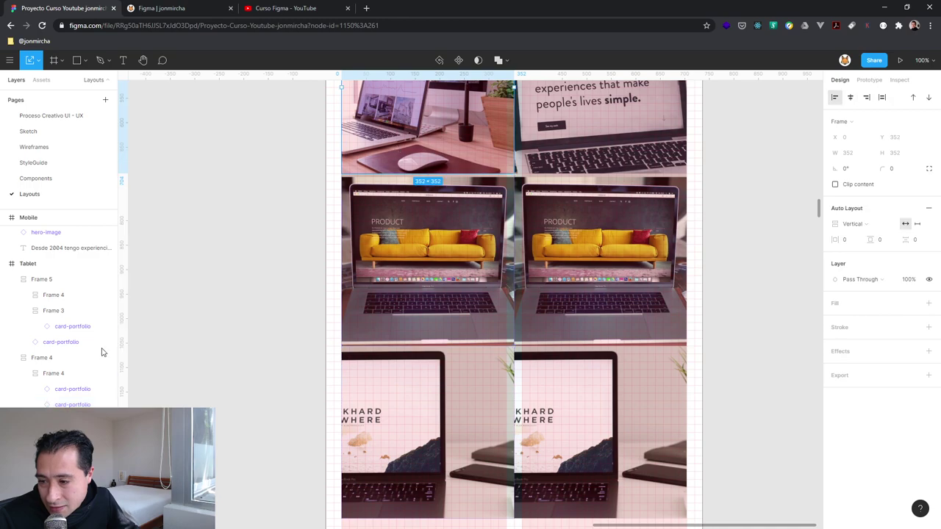
# - Expand the right column's Frame 4 layer and inspect its upper and lower cards
pyautogui.scroll(-5, 34, 312)
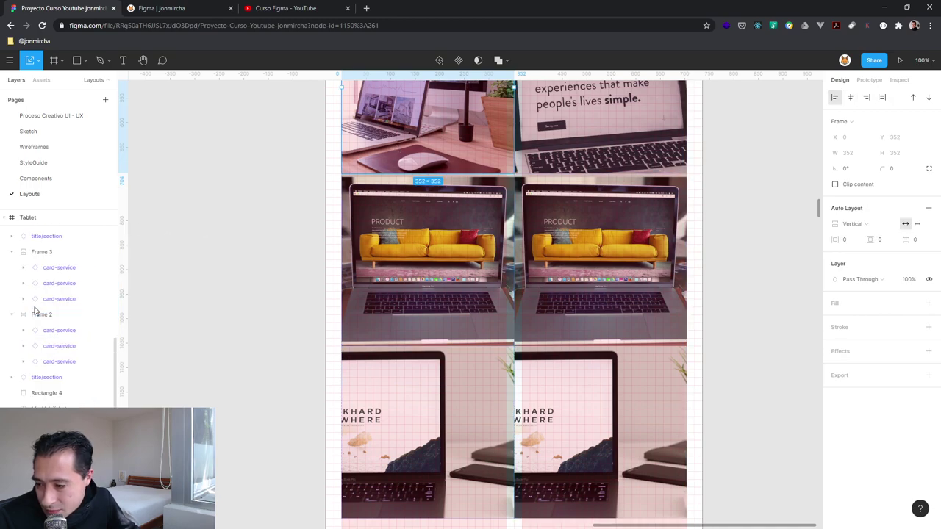
pyautogui.scroll(-5, 33, 312)
pyautogui.scroll(-3, 24, 323)
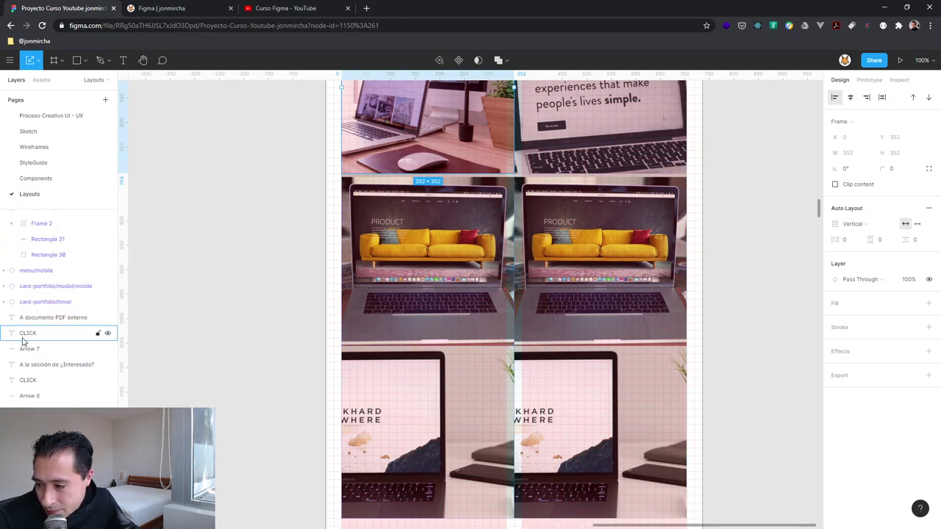
pyautogui.click(594, 280)
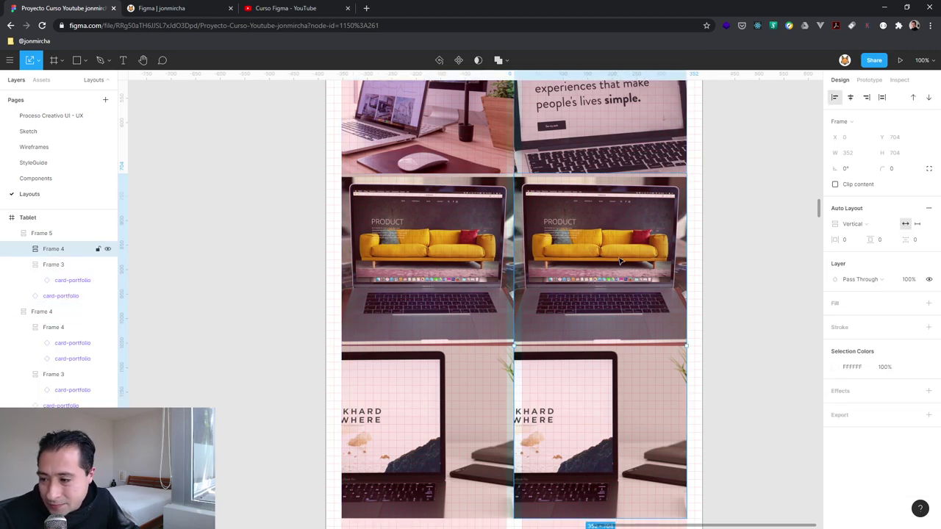
pyautogui.click(71, 266)
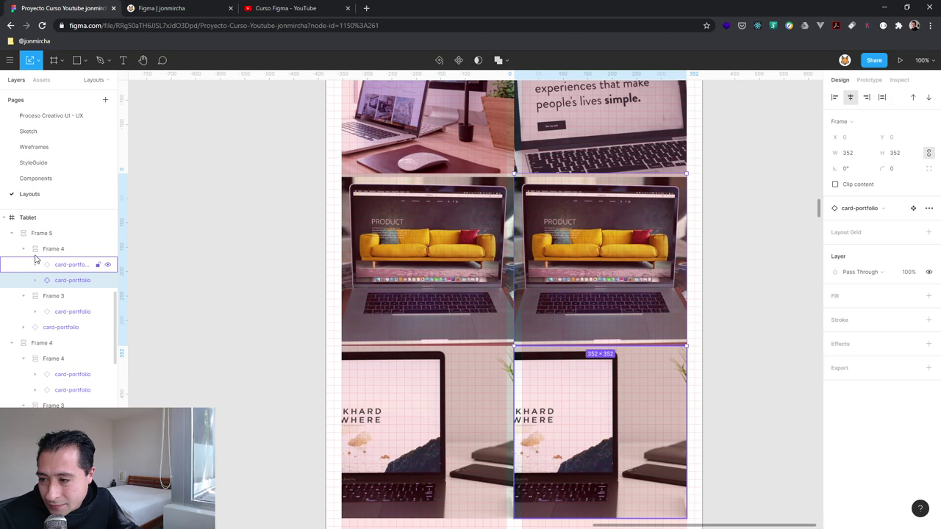
pyautogui.click(62, 281)
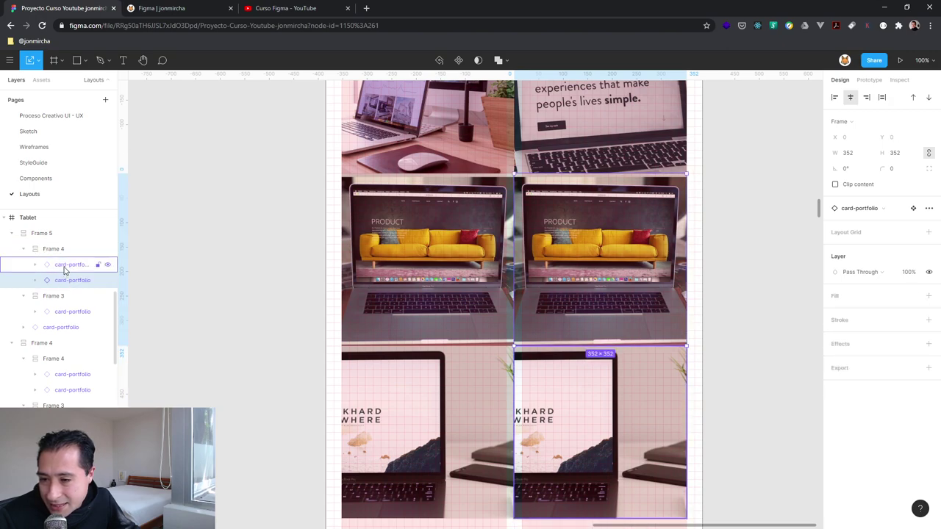
pyautogui.click(64, 266)
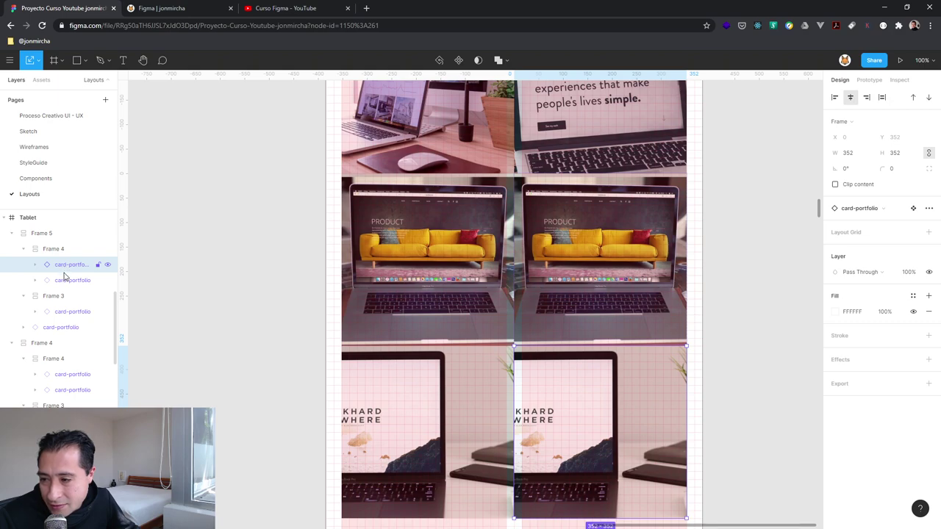
pyautogui.scroll(2, 452, 320)
pyautogui.scroll(2, 451, 320)
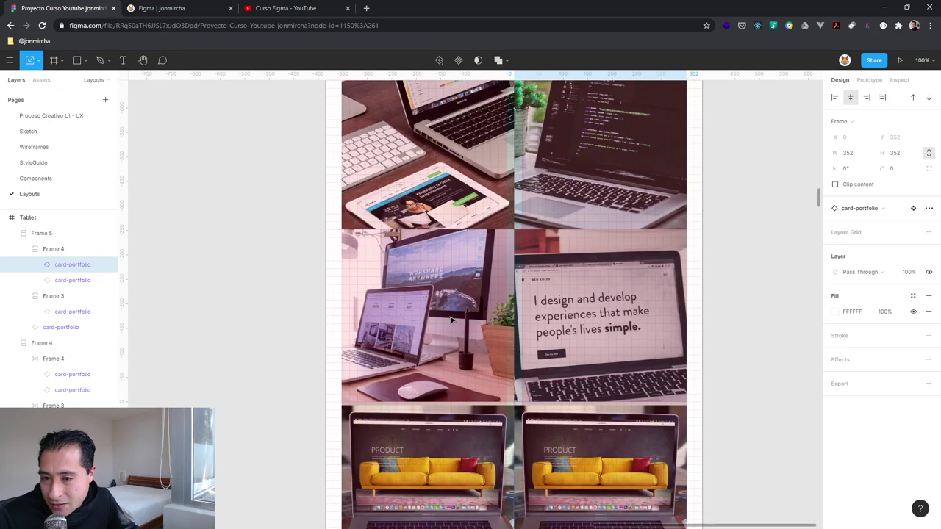
pyautogui.scroll(-3, 451, 320)
pyautogui.scroll(-2, 452, 320)
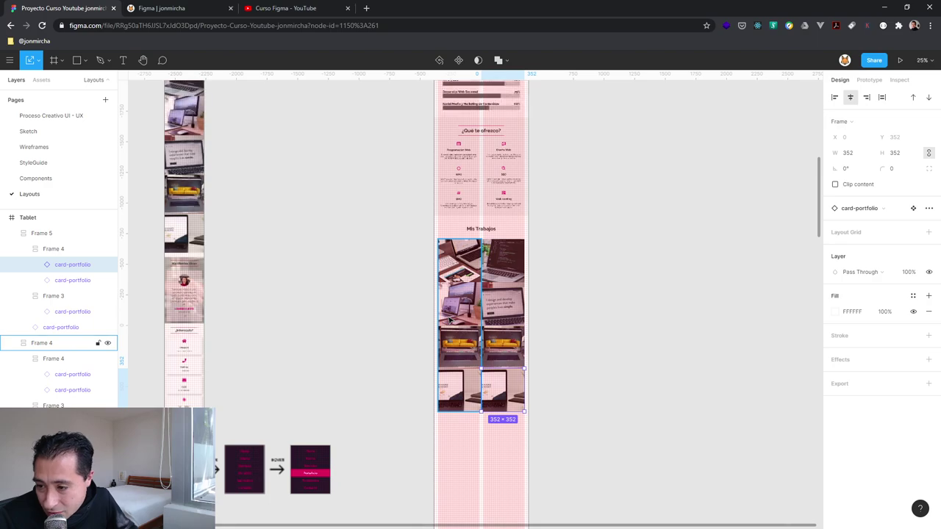
# - Reposition the column frame in the layers and remove vertical auto layout from the 352 × 352 Frame 3
pyautogui.click(463, 358)
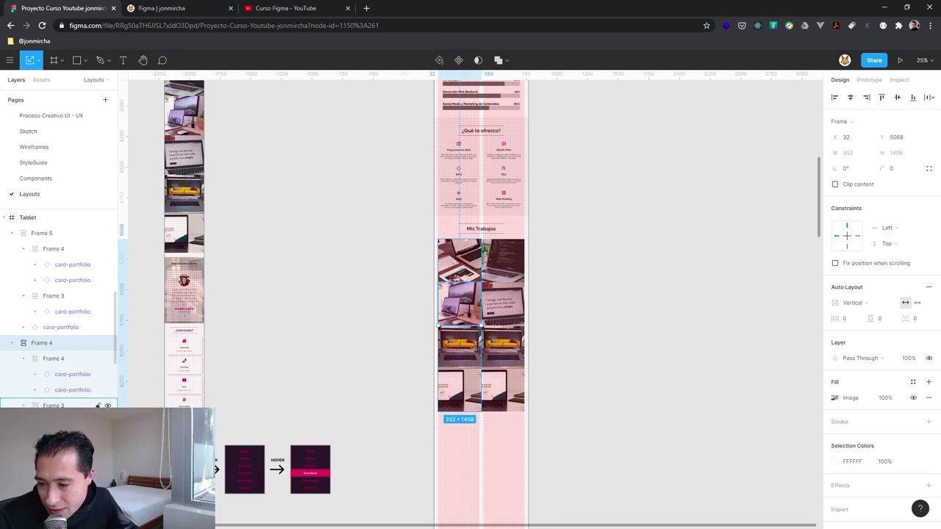
pyautogui.moveTo(69, 408); pyautogui.dragTo(55, 406)
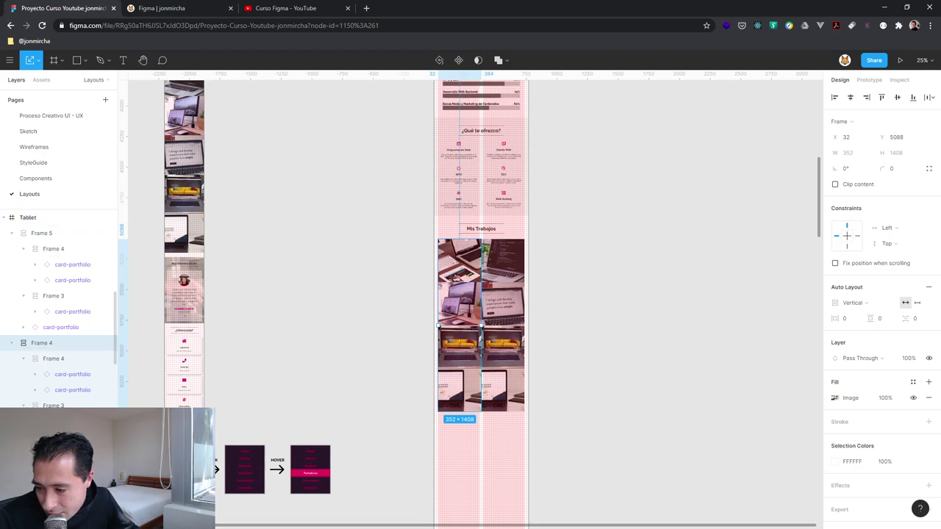
pyautogui.moveTo(72, 389)
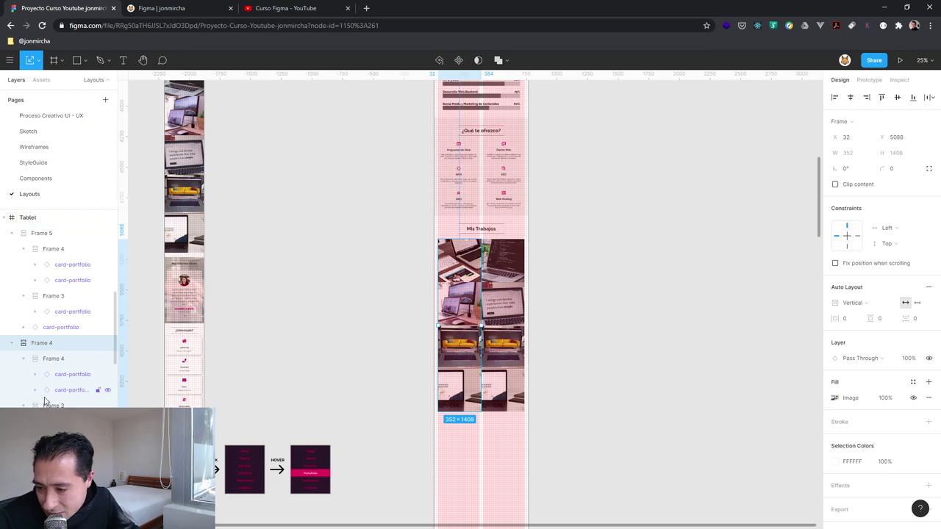
pyautogui.moveTo(53, 405)
pyautogui.click(42, 406)
pyautogui.rightClick(43, 405)
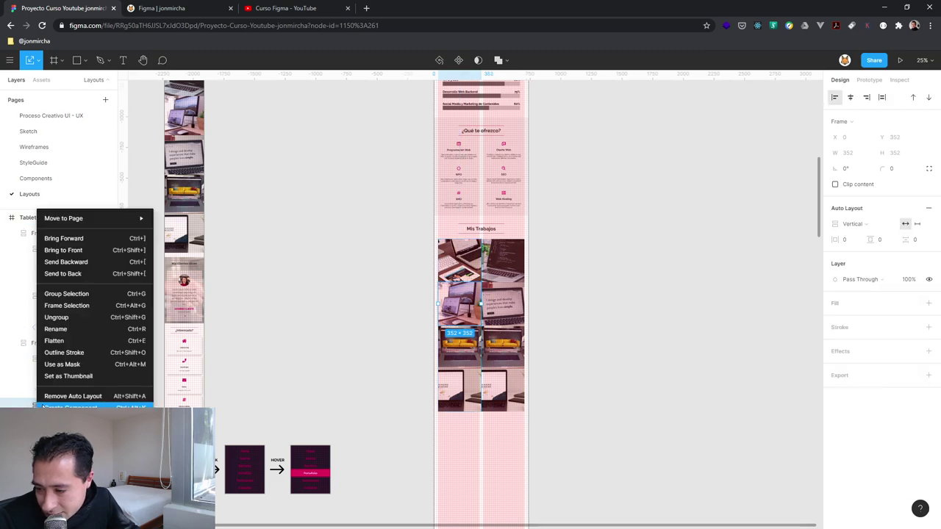
pyautogui.click(33, 405)
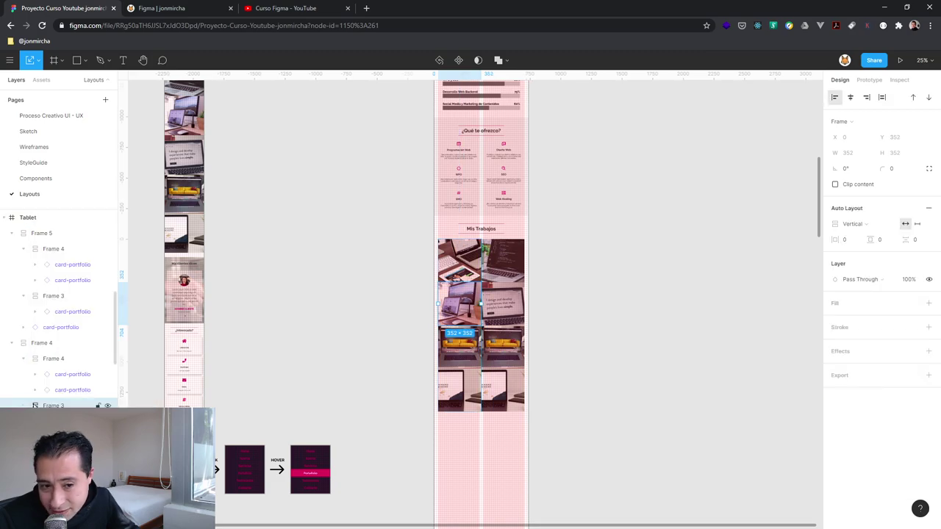
pyautogui.click(929, 209)
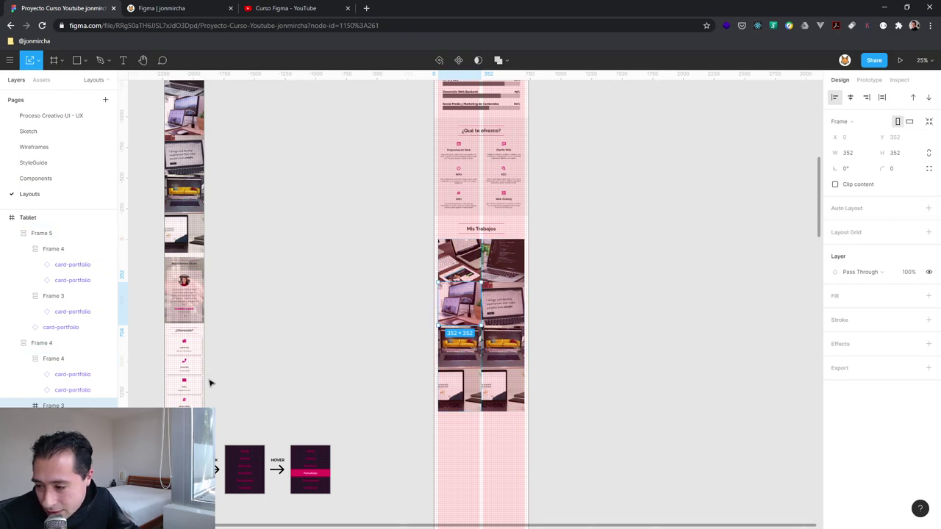
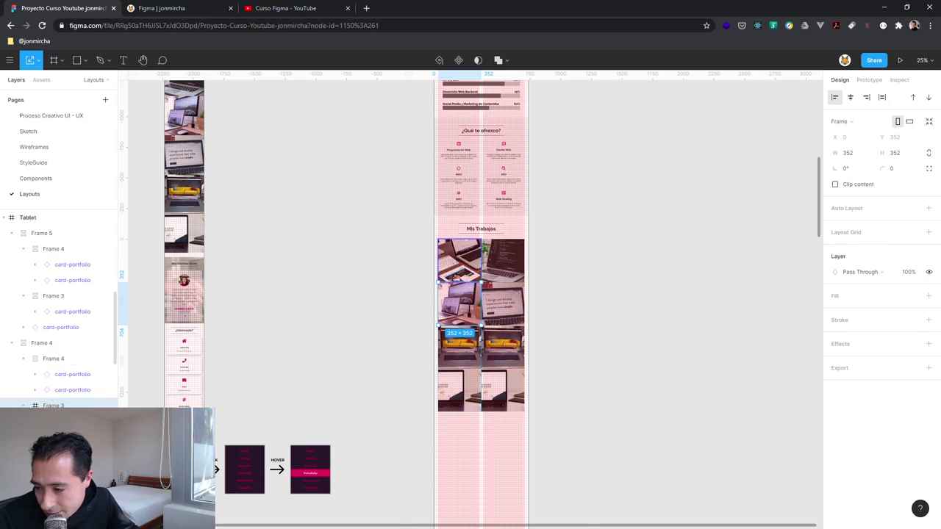
# - Move the Frame 3 portfolio group into Frame 4 and reorder its image within the grid
pyautogui.moveTo(53, 405); pyautogui.dragTo(64, 373)
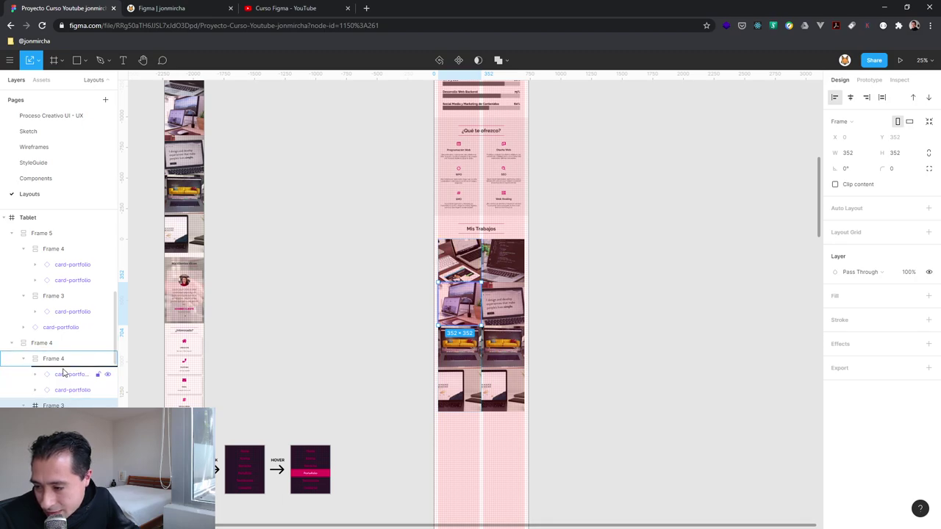
pyautogui.click(61, 376)
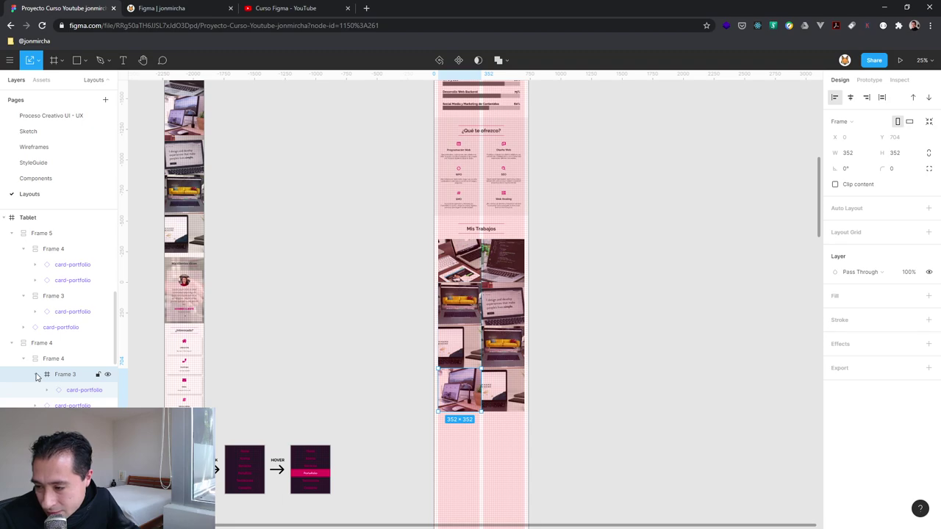
pyautogui.click(36, 375)
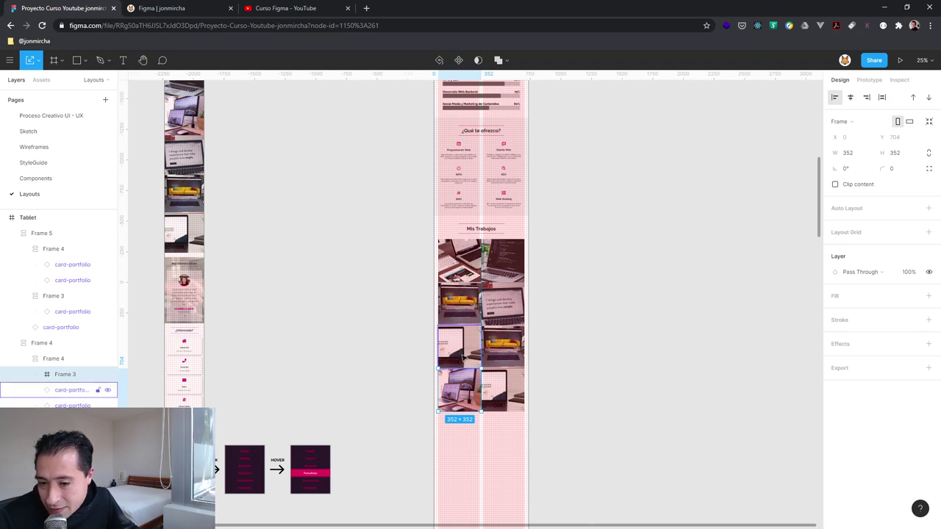
pyautogui.moveTo(465, 388); pyautogui.dragTo(465, 377)
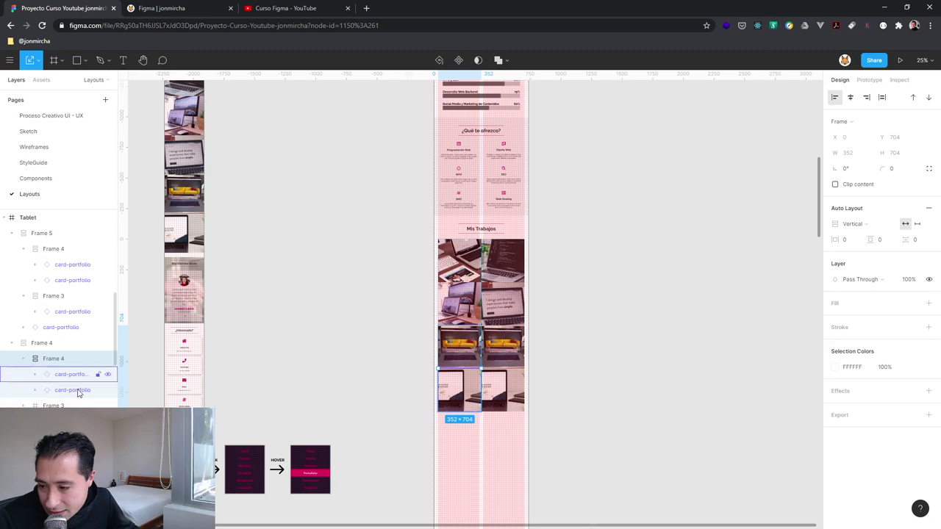
pyautogui.click(458, 437)
pyautogui.click(461, 401)
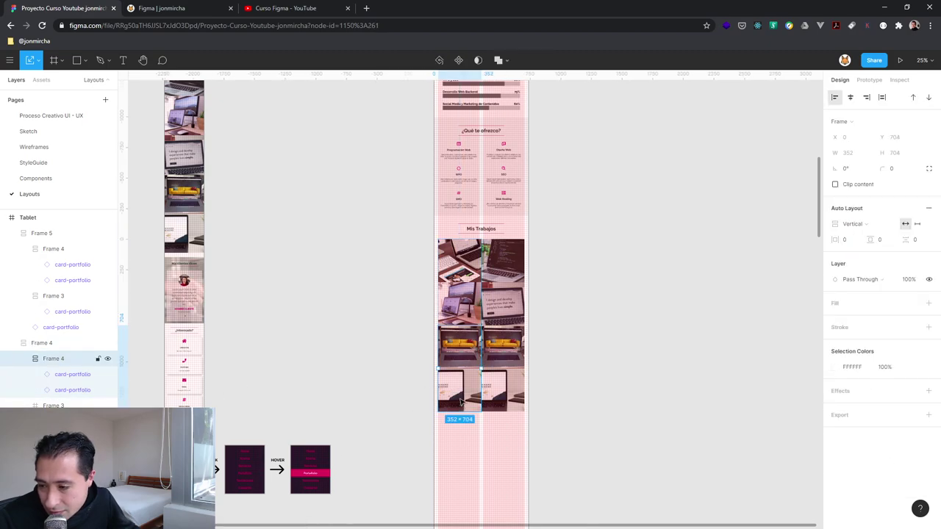
# - Delete the extra card-portfolio from Frame 4 and Frame 5, then select both photo columns
pyautogui.click(80, 380)
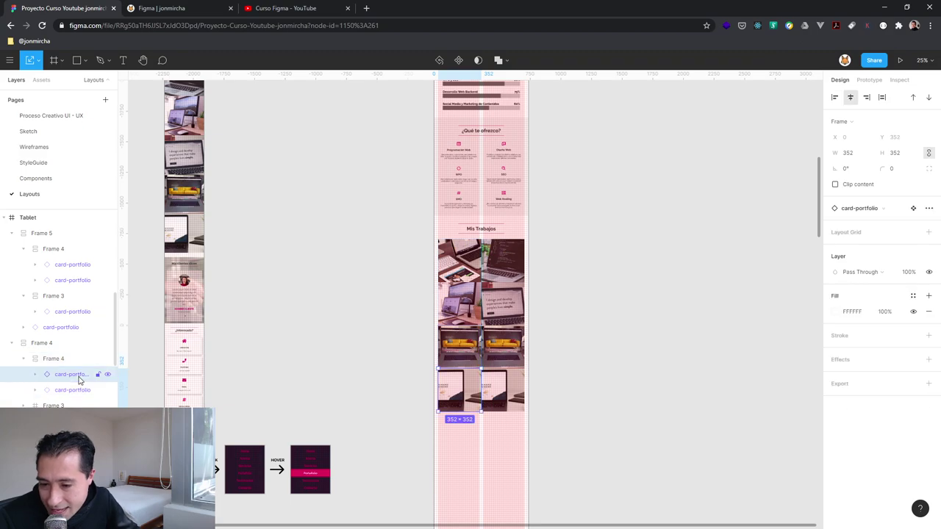
pyautogui.press('Delete')
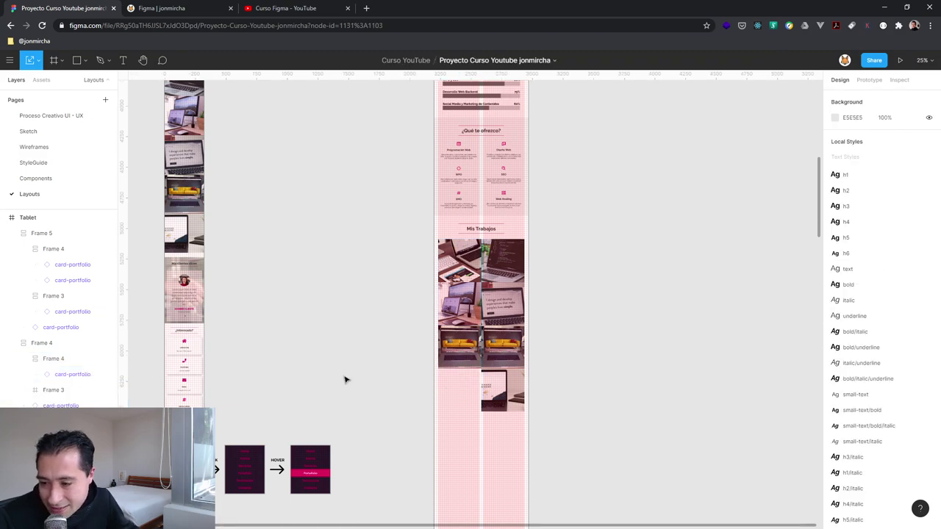
pyautogui.click(507, 396)
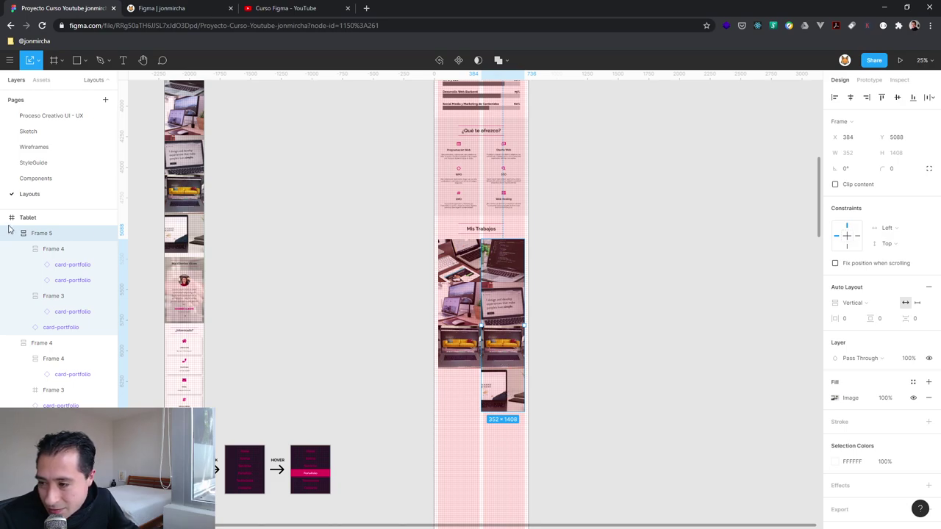
pyautogui.click(66, 268)
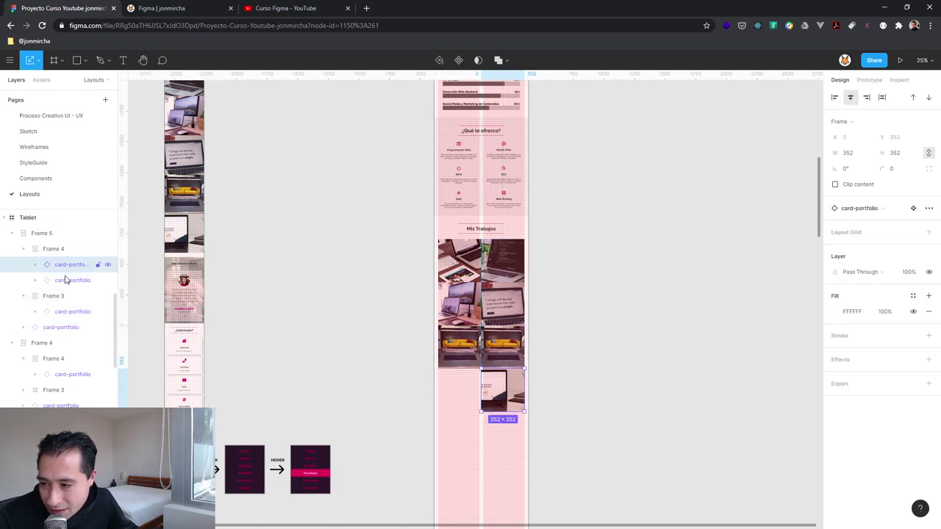
pyautogui.click(66, 281)
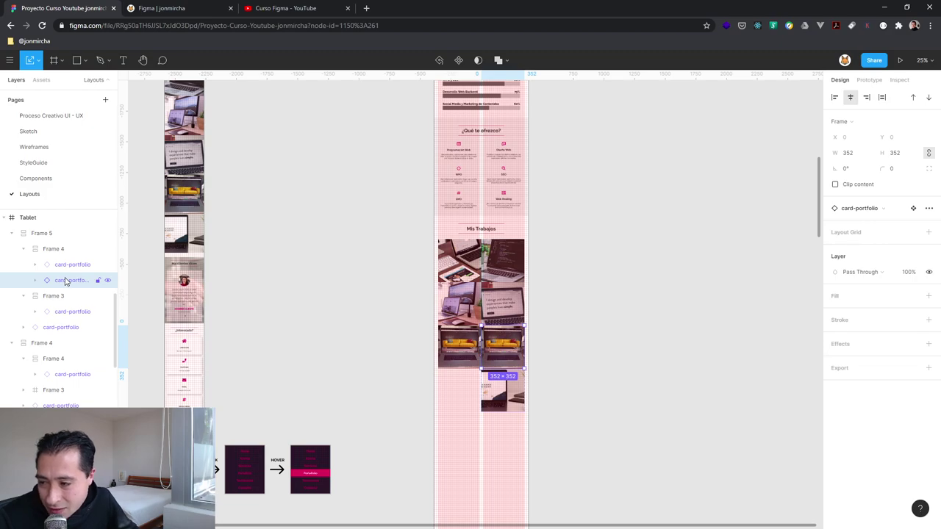
pyautogui.press('Delete')
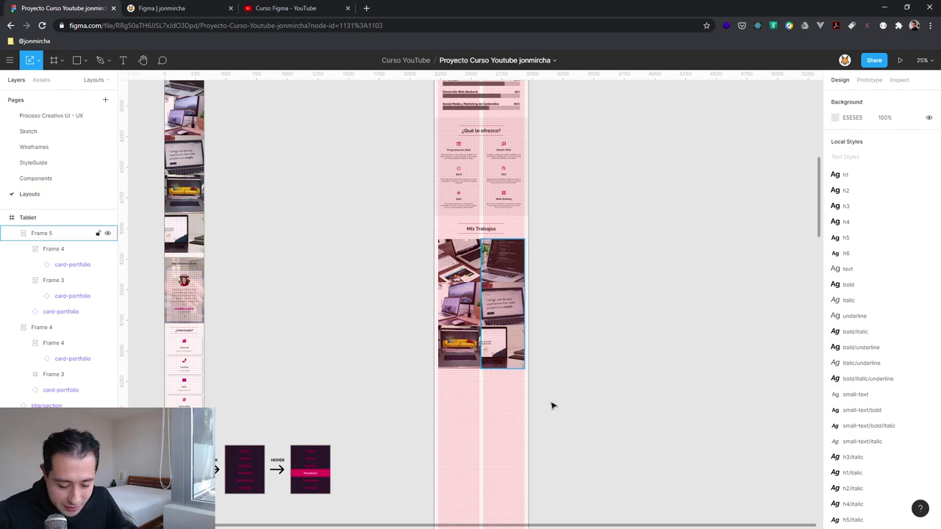
pyautogui.moveTo(576, 222); pyautogui.dragTo(430, 302)
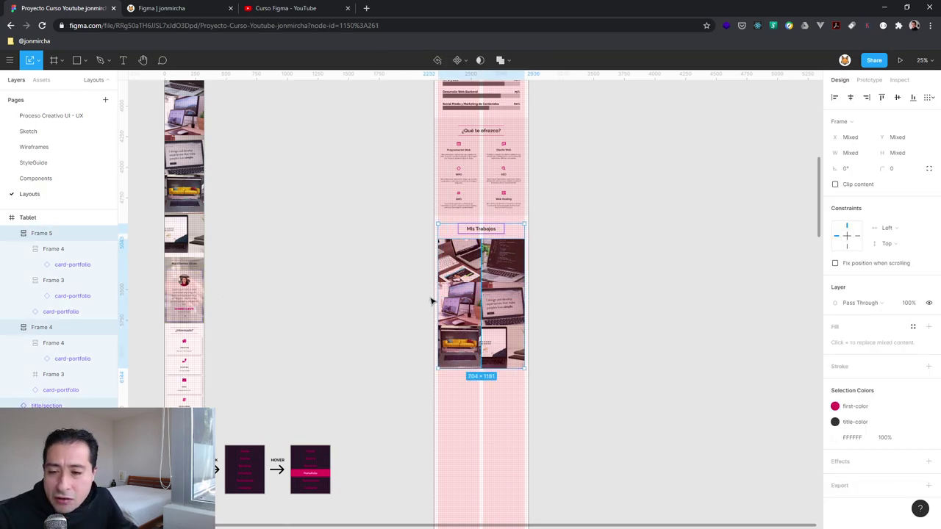
# - Align the left photo column to X 0 and enlarge it to 414 px wide
pyautogui.hotkey('shift', '2')
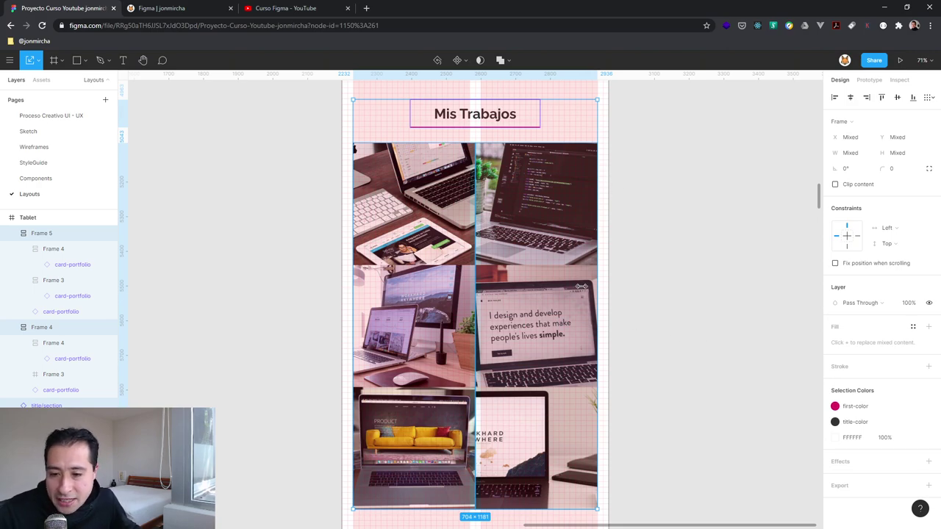
pyautogui.scroll(-5, 582, 262)
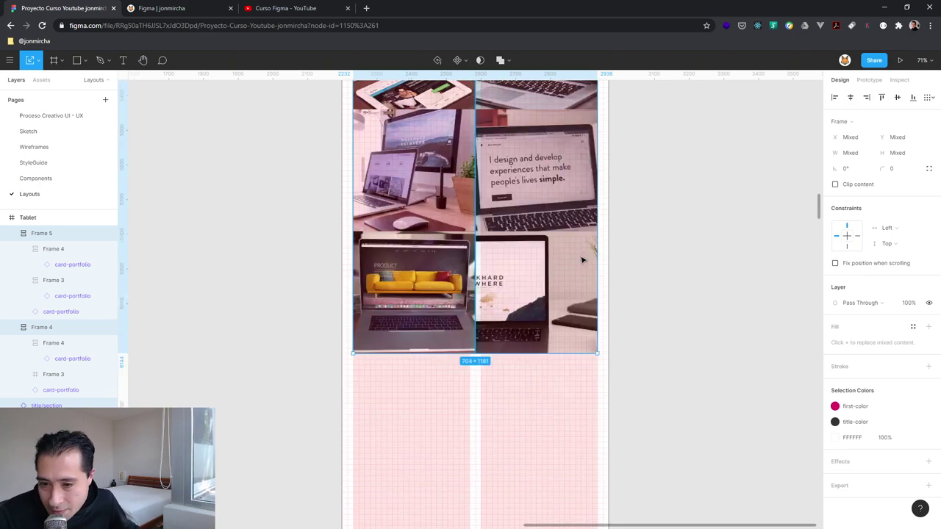
pyautogui.click(676, 281)
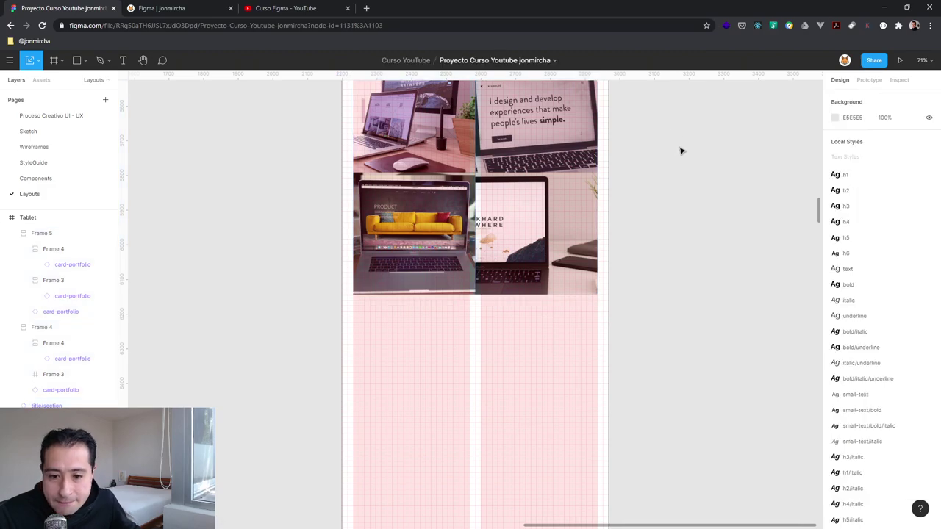
pyautogui.scroll(1, 537, 336)
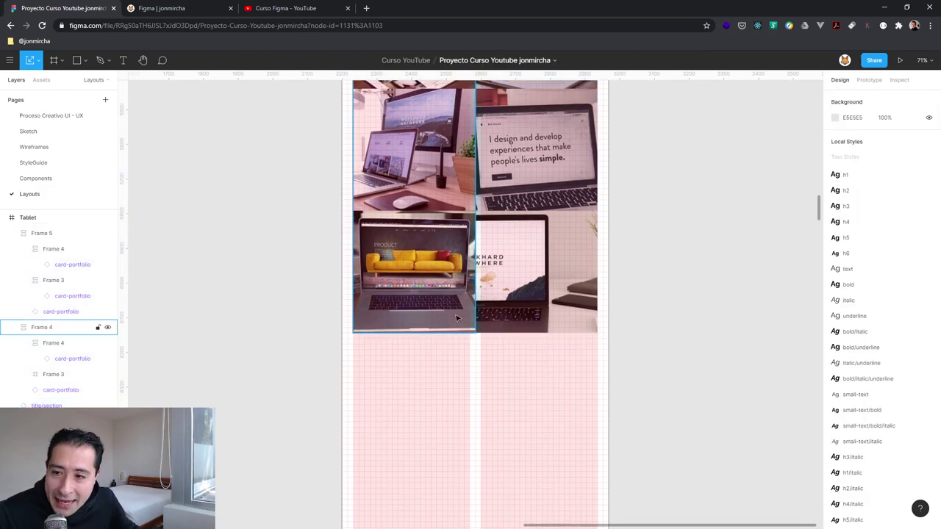
pyautogui.scroll(3, 412, 233)
pyautogui.scroll(2, 411, 234)
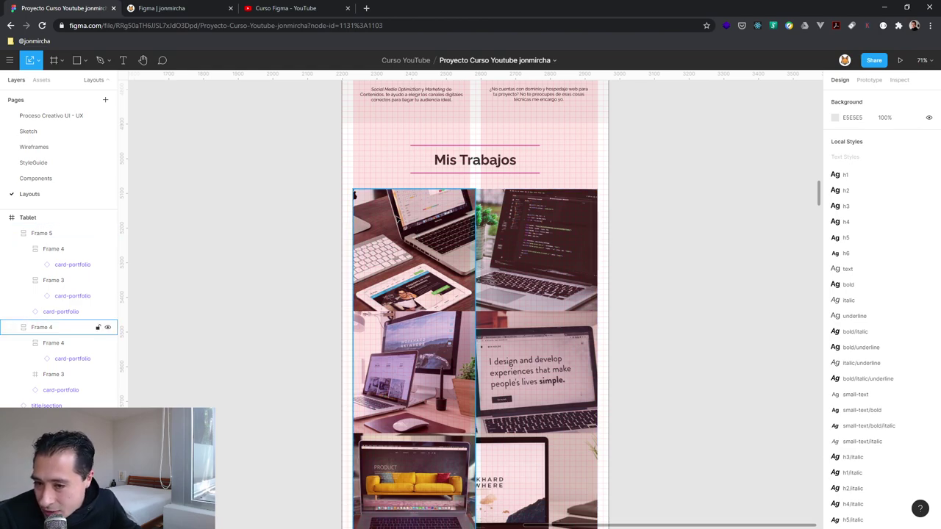
pyautogui.moveTo(397, 218); pyautogui.dragTo(391, 220)
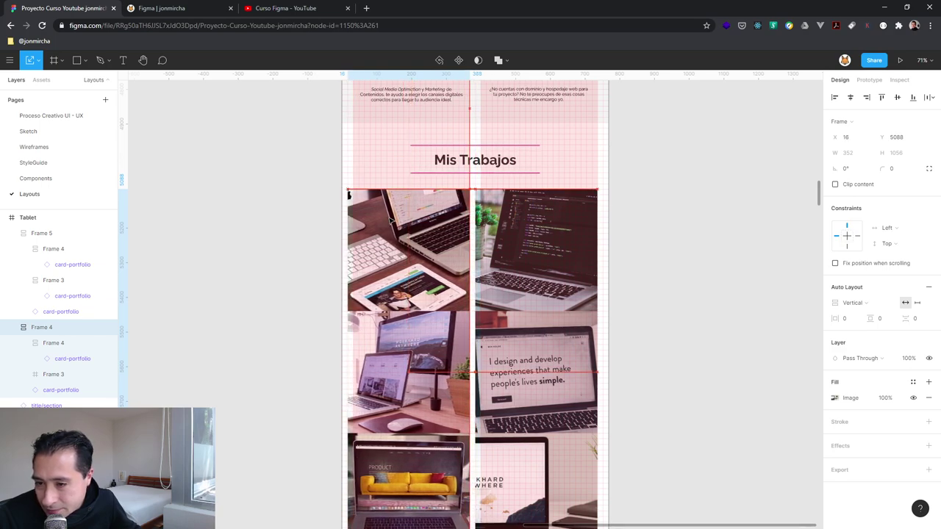
pyautogui.moveTo(391, 220); pyautogui.dragTo(386, 219)
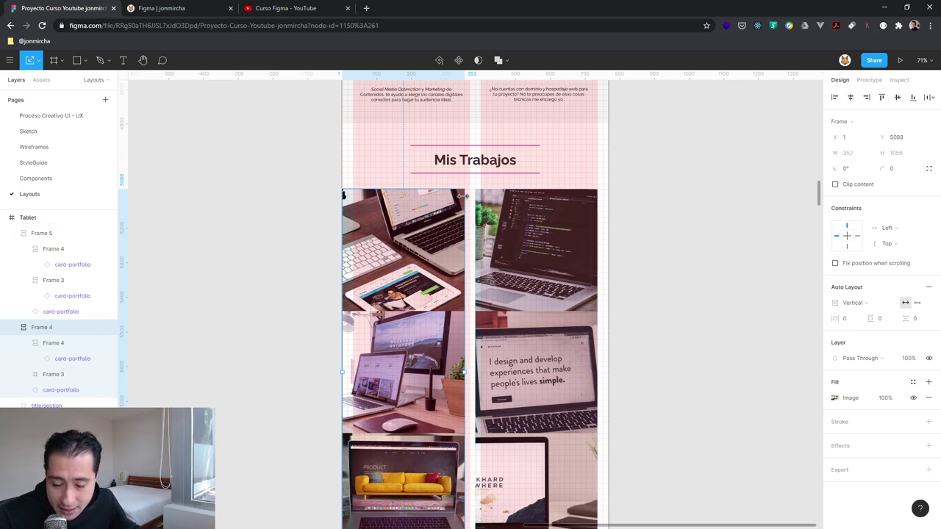
pyautogui.press('alt')
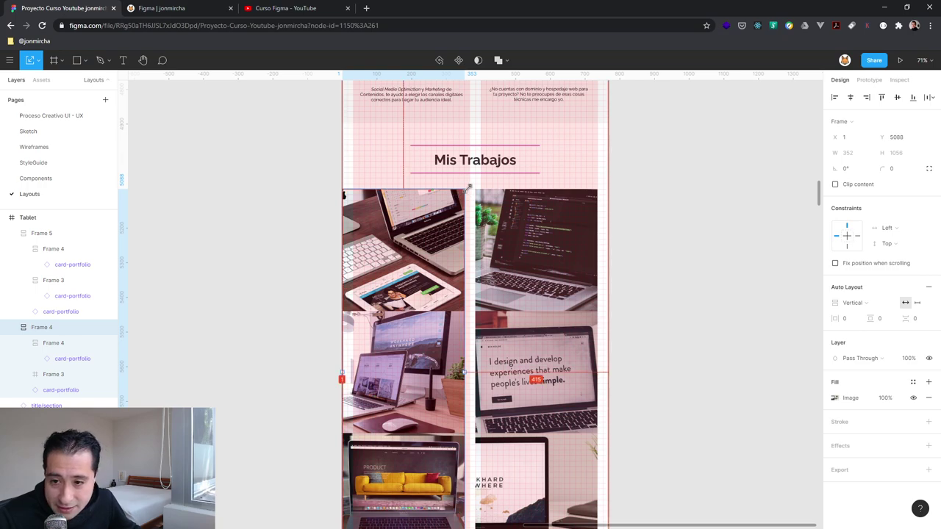
pyautogui.moveTo(469, 186); pyautogui.dragTo(476, 185)
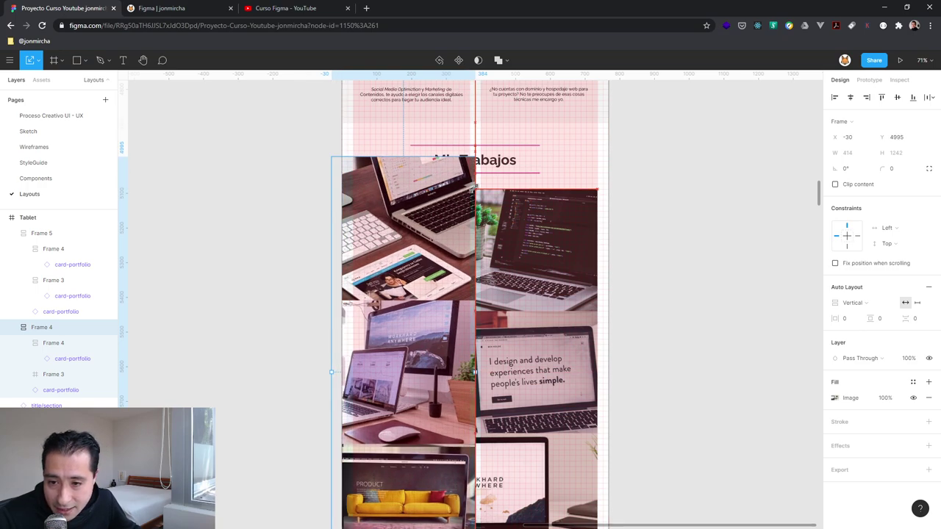
# - Resize the right photo column to 416 × 1248 and reposition both columns
pyautogui.click(613, 219)
pyautogui.click(599, 190)
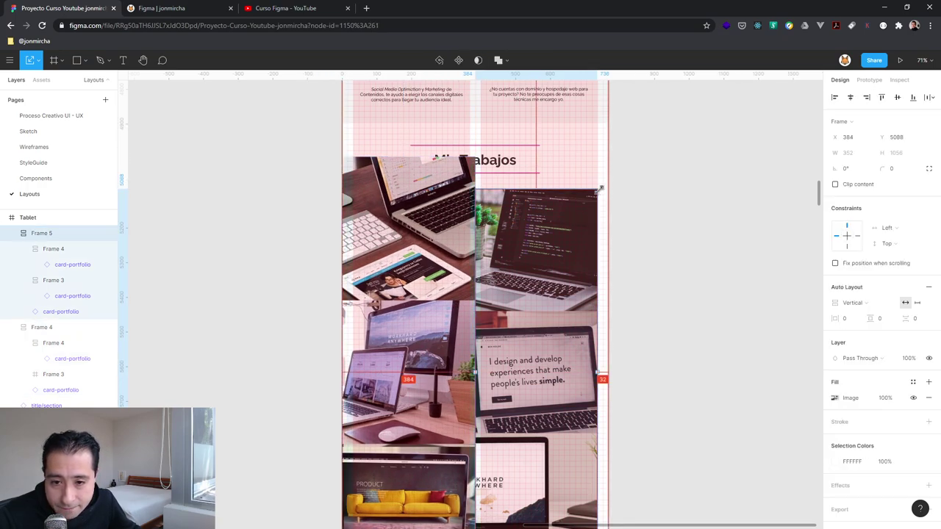
pyautogui.moveTo(599, 189); pyautogui.dragTo(600, 189)
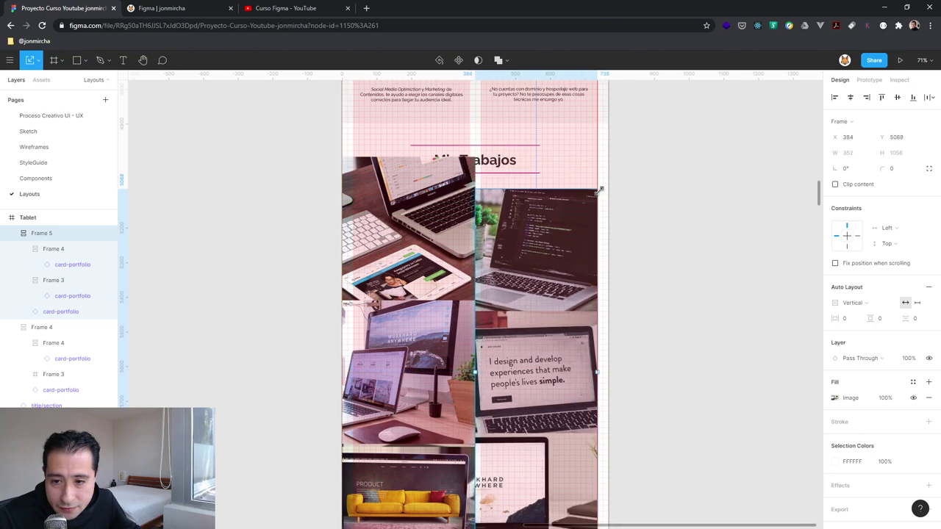
pyautogui.moveTo(541, 235); pyautogui.dragTo(549, 234)
pyautogui.moveTo(482, 188); pyautogui.dragTo(475, 185)
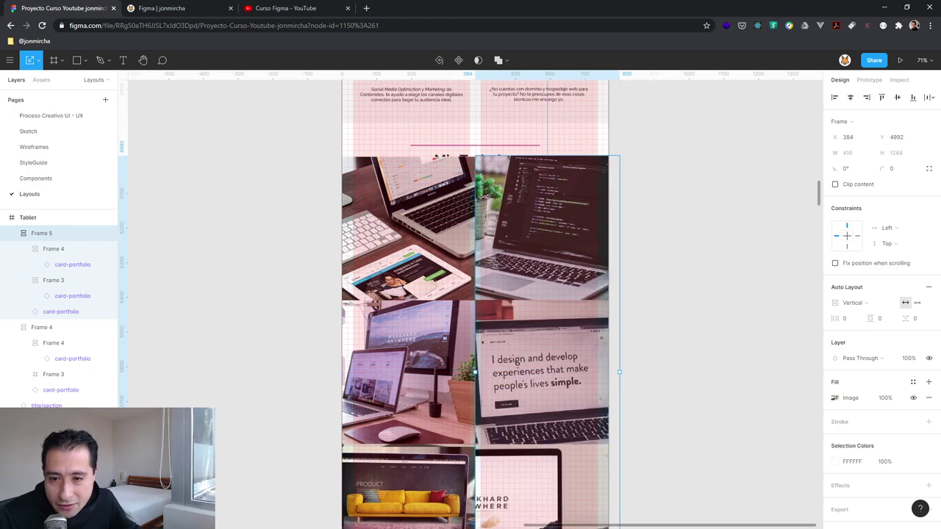
pyautogui.click(742, 347)
pyautogui.moveTo(549, 273); pyautogui.dragTo(630, 312)
pyautogui.moveTo(445, 280)
pyautogui.mouseDown()
pyautogui.moveTo(465, 313)
pyautogui.moveTo(452, 313)
pyautogui.mouseUp()
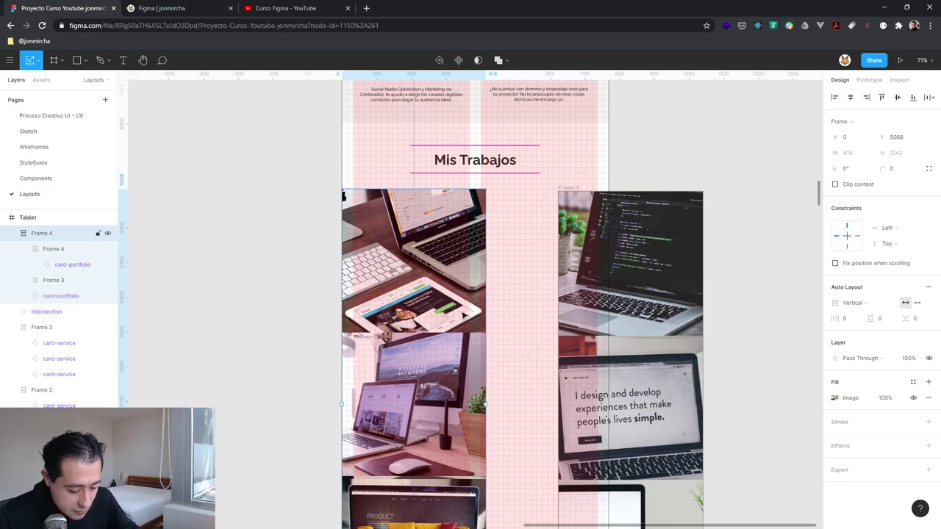
# - Try moving the top-right laptop card out of its column, then undo the move
pyautogui.hotkey('ctrl', '+')
pyautogui.hotkey('shift', '0')
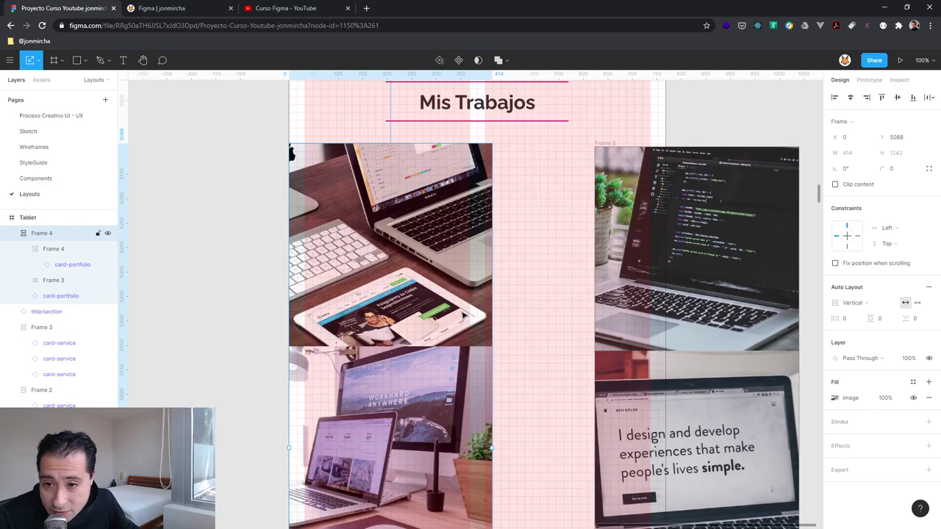
pyautogui.scroll(1, 463, 315)
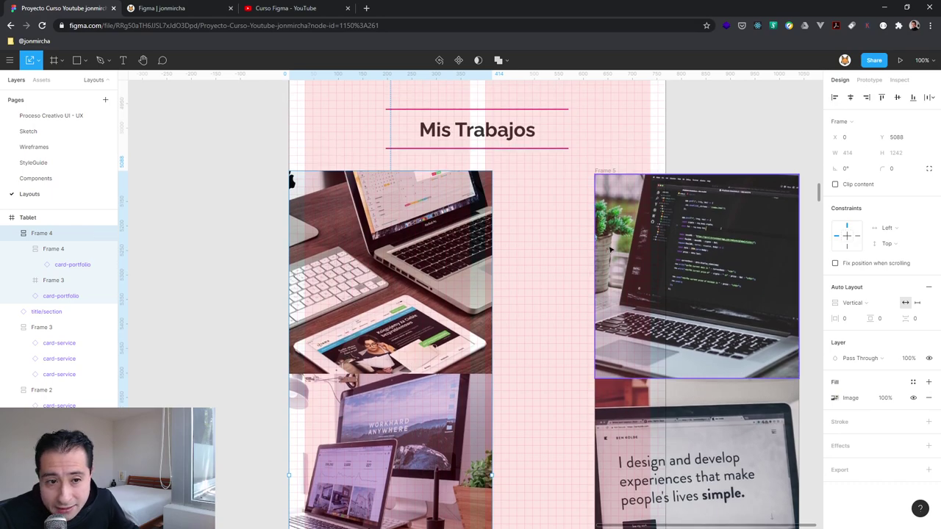
pyautogui.moveTo(600, 243); pyautogui.dragTo(556, 239)
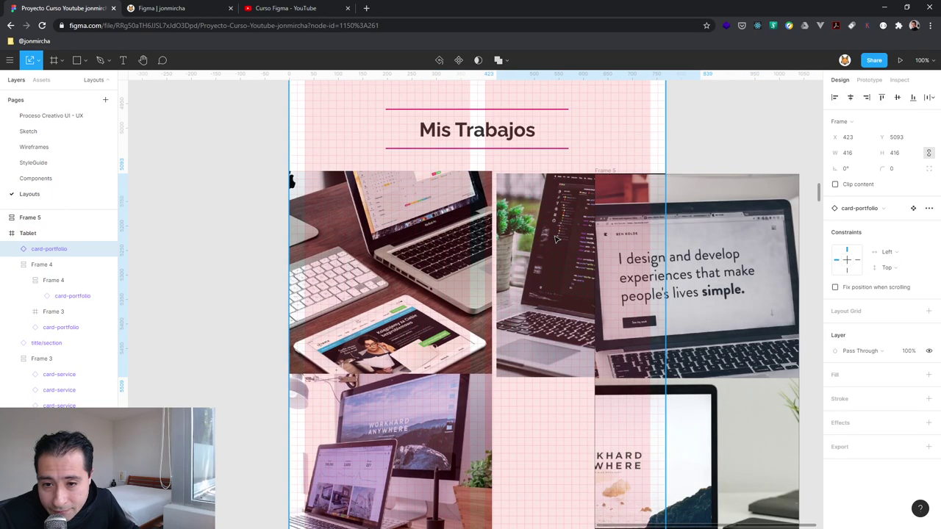
pyautogui.hotkey('ctrl', 'z')
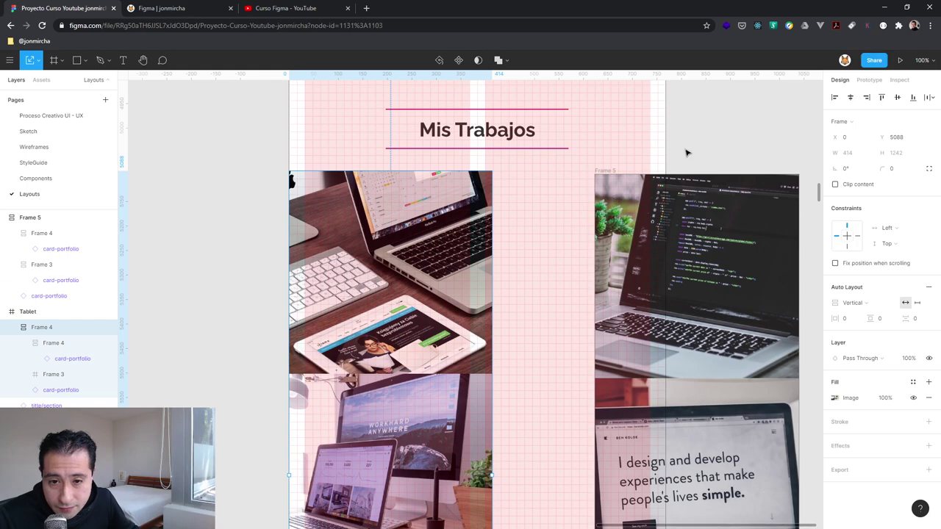
pyautogui.click(613, 192)
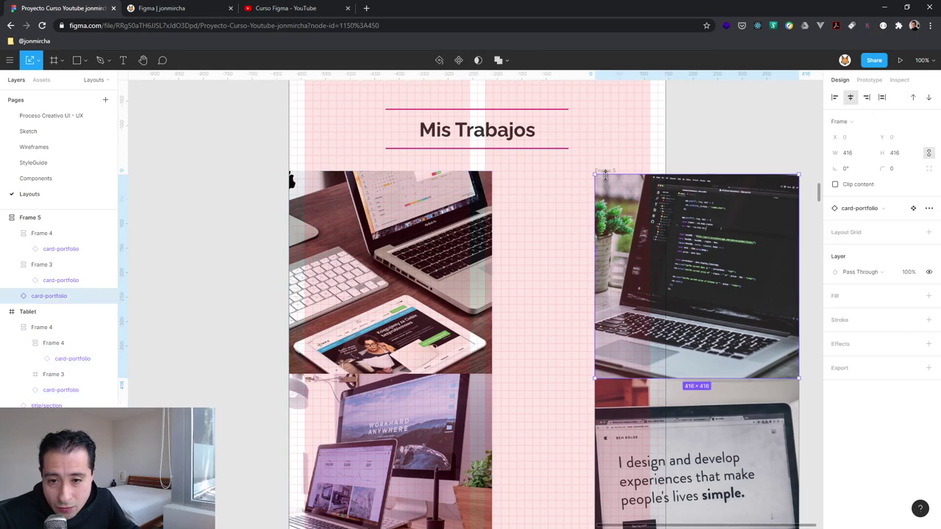
pyautogui.moveTo(624, 206); pyautogui.dragTo(562, 203)
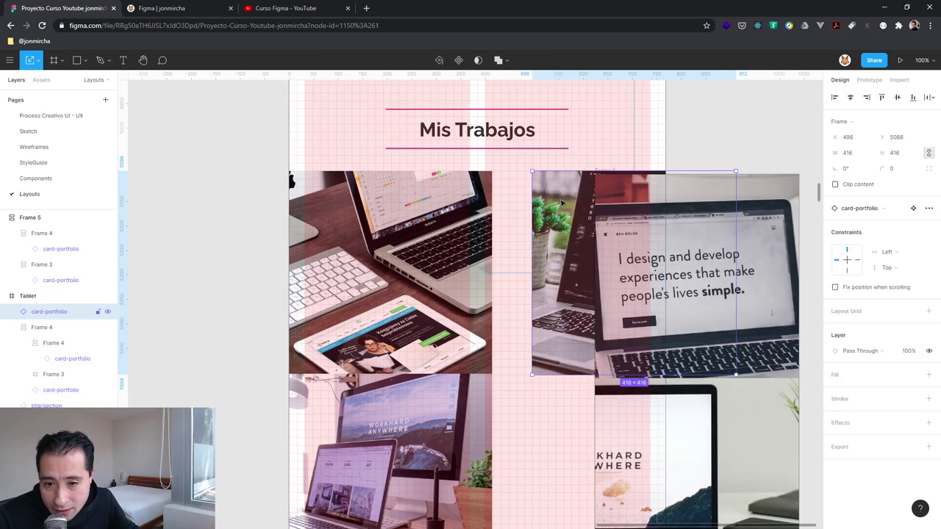
pyautogui.hotkey('ctrl', 'z')
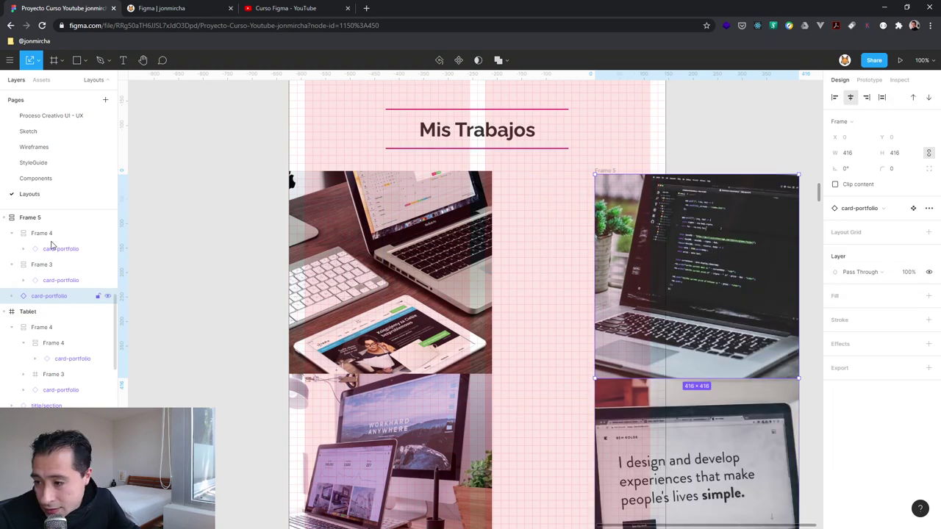
# - Move the Frame 5 image column beside the left column in the grid
pyautogui.click(44, 265)
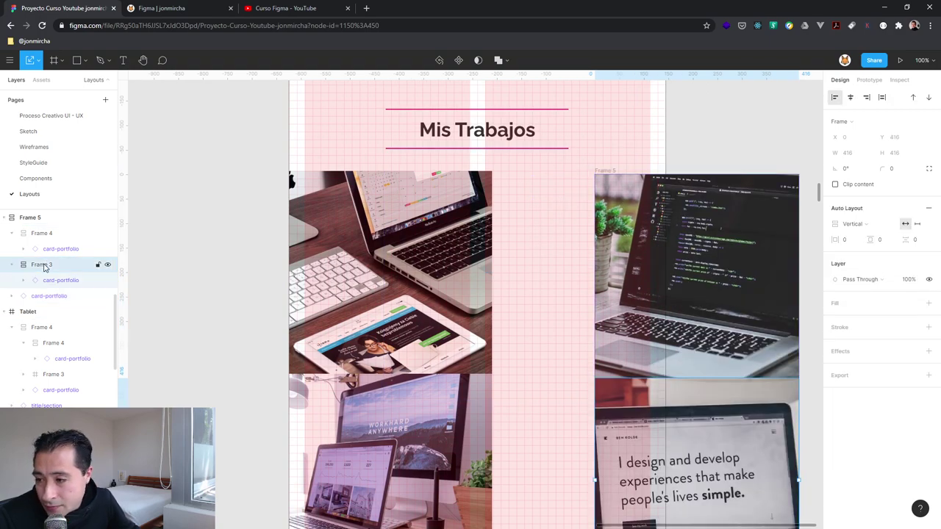
pyautogui.keyDown('shift'); pyautogui.click(36, 235); pyautogui.keyUp('shift')
pyautogui.click(12, 233)
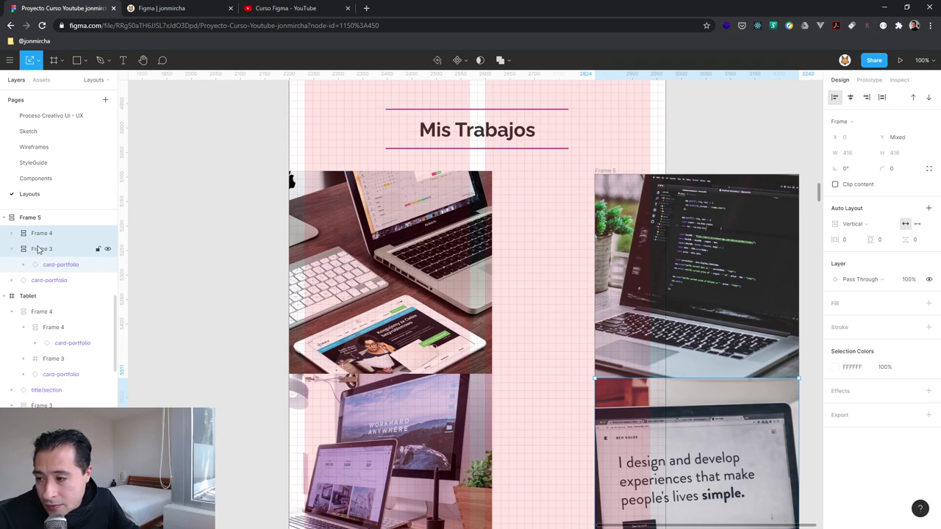
pyautogui.click(33, 219)
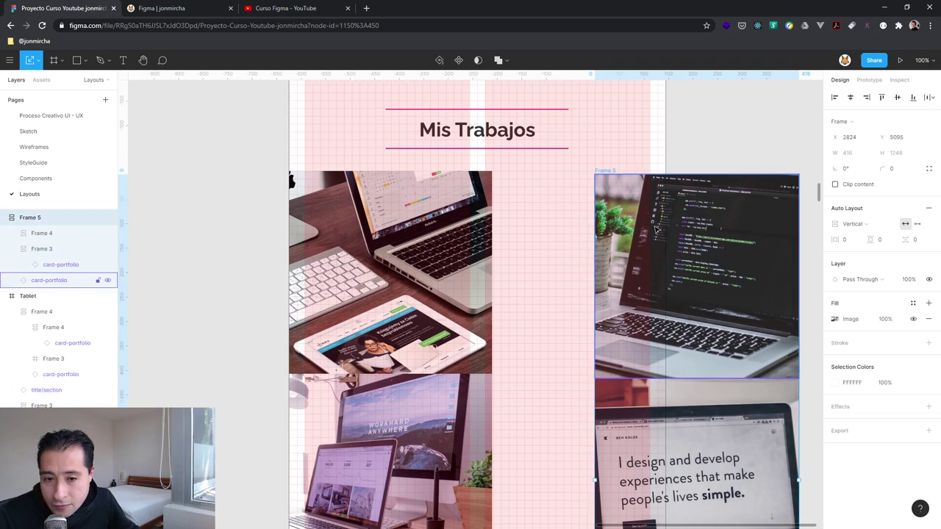
pyautogui.moveTo(656, 230); pyautogui.dragTo(555, 224)
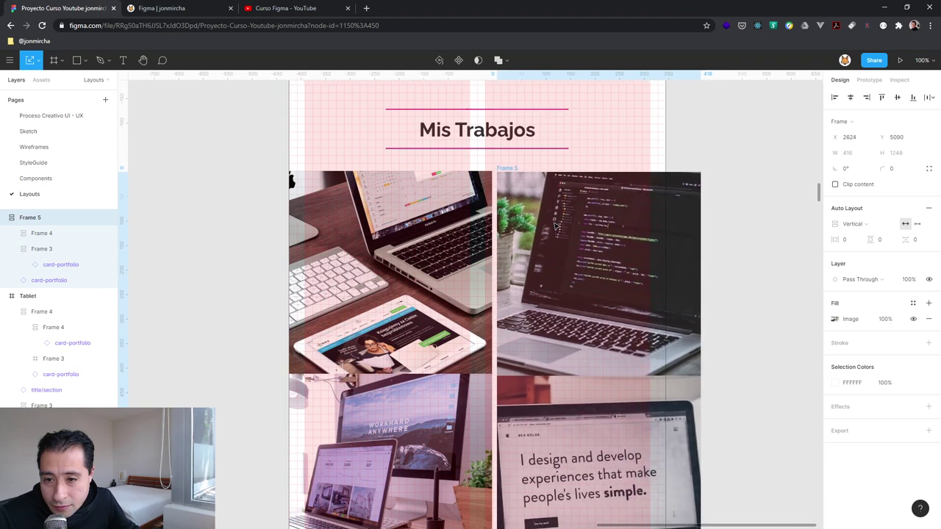
pyautogui.moveTo(555, 225); pyautogui.dragTo(562, 227)
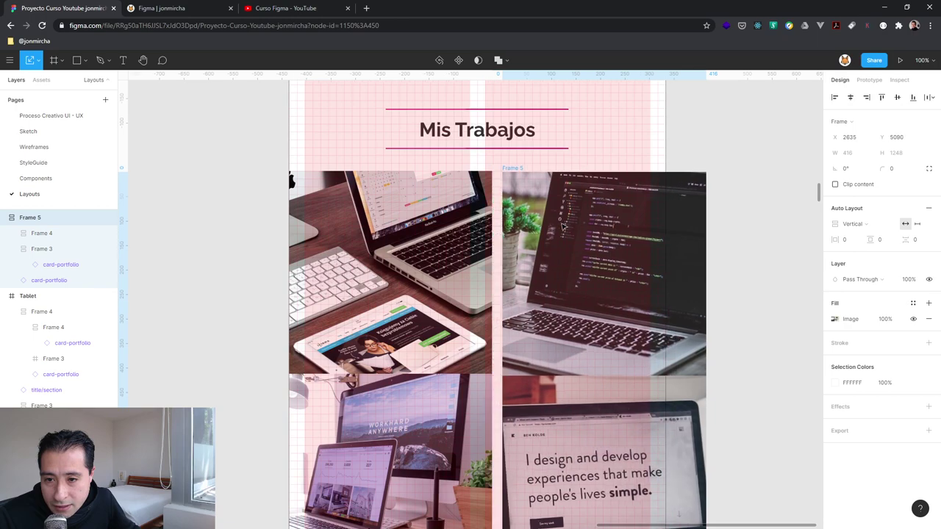
pyautogui.moveTo(562, 226); pyautogui.dragTo(508, 203)
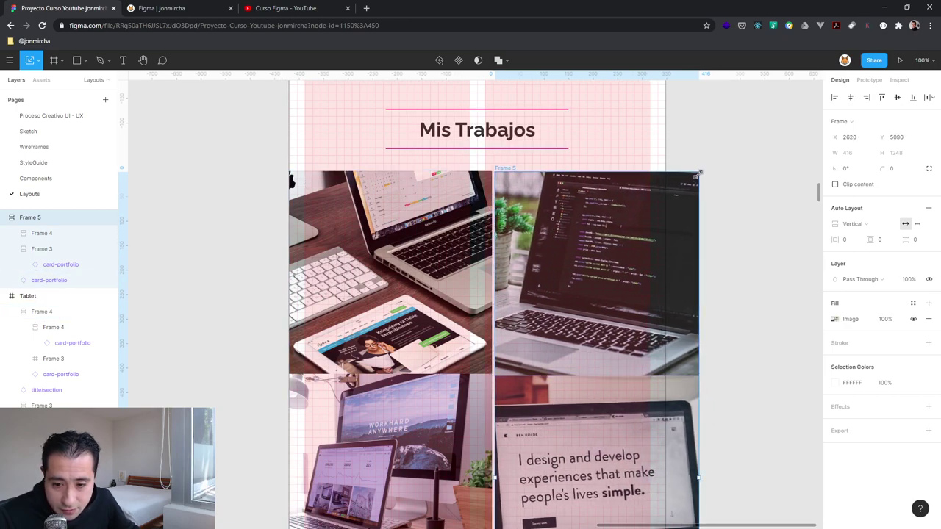
# - Shrink the left image column proportionally to 384 × 1152
pyautogui.moveTo(697, 175); pyautogui.dragTo(690, 163)
pyautogui.scroll(-3, 588, 317)
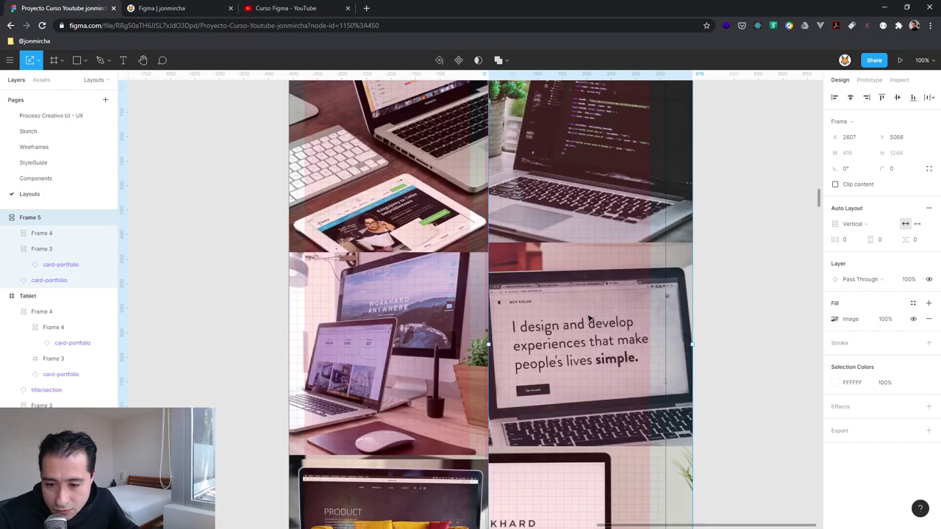
pyautogui.scroll(-3, 588, 318)
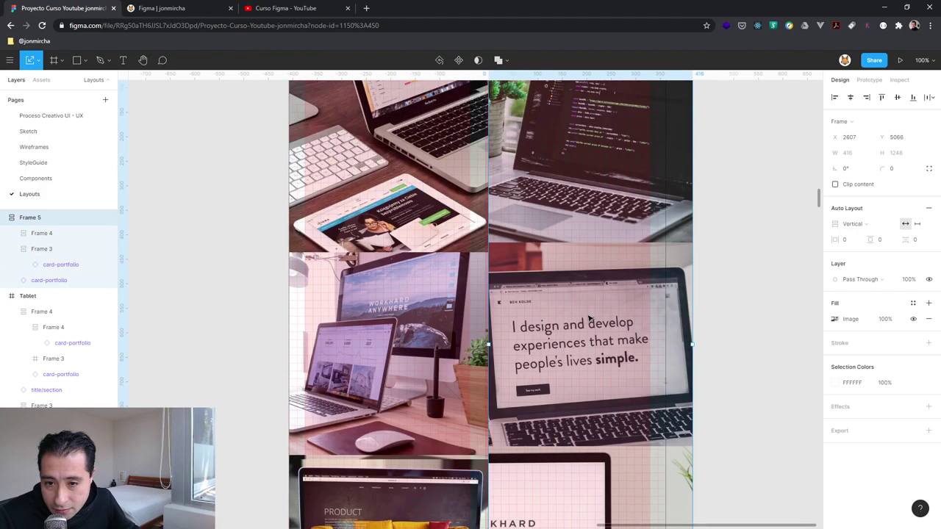
pyautogui.scroll(-2, 588, 317)
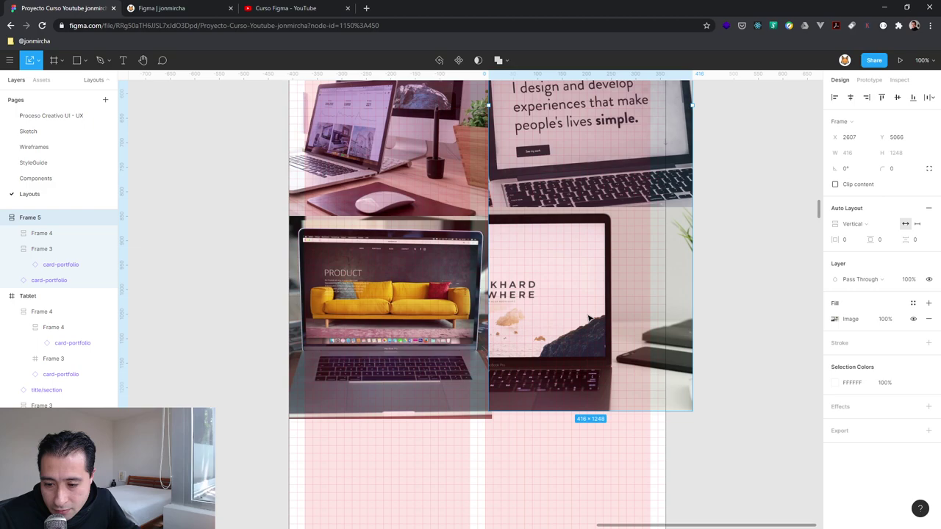
pyautogui.click(489, 419)
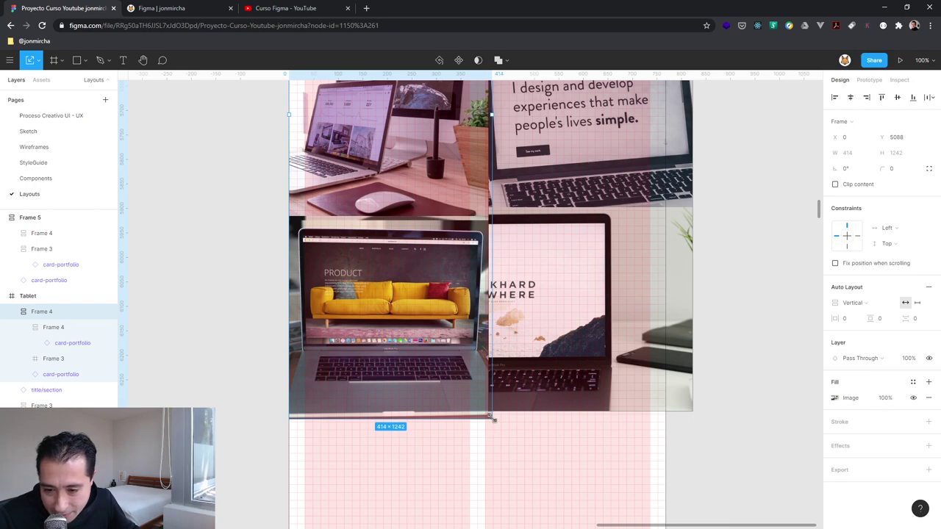
pyautogui.moveTo(495, 421); pyautogui.dragTo(456, 382)
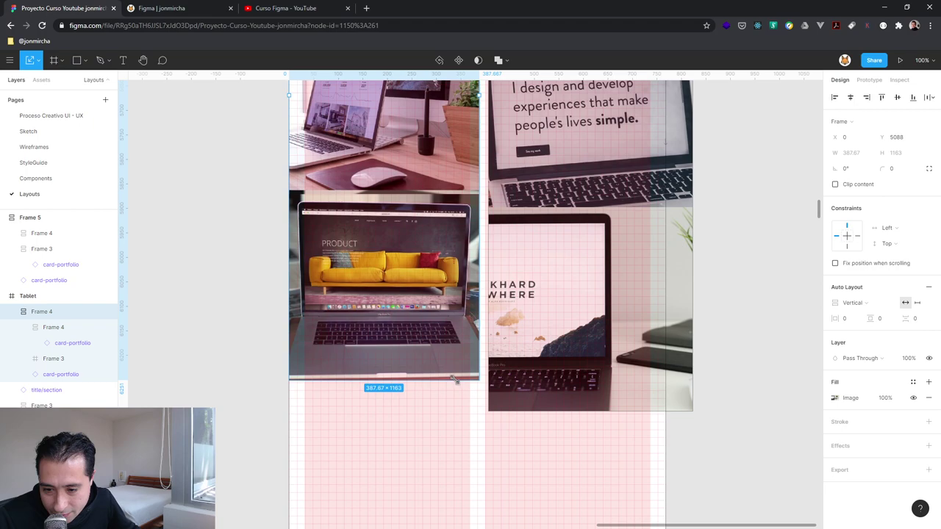
pyautogui.moveTo(455, 382); pyautogui.dragTo(452, 376)
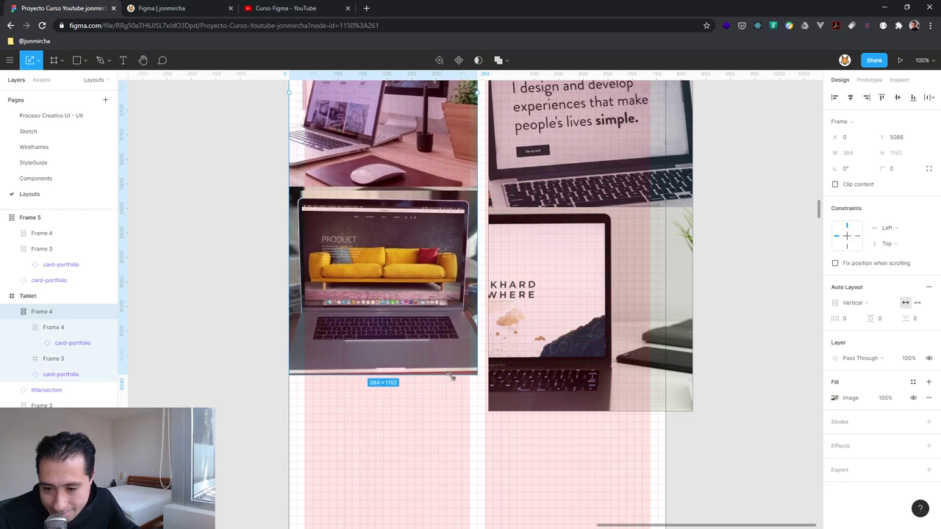
# - Resize the right column to 386.67 × 1160 and align its top with the left column
pyautogui.scroll(5, 452, 397)
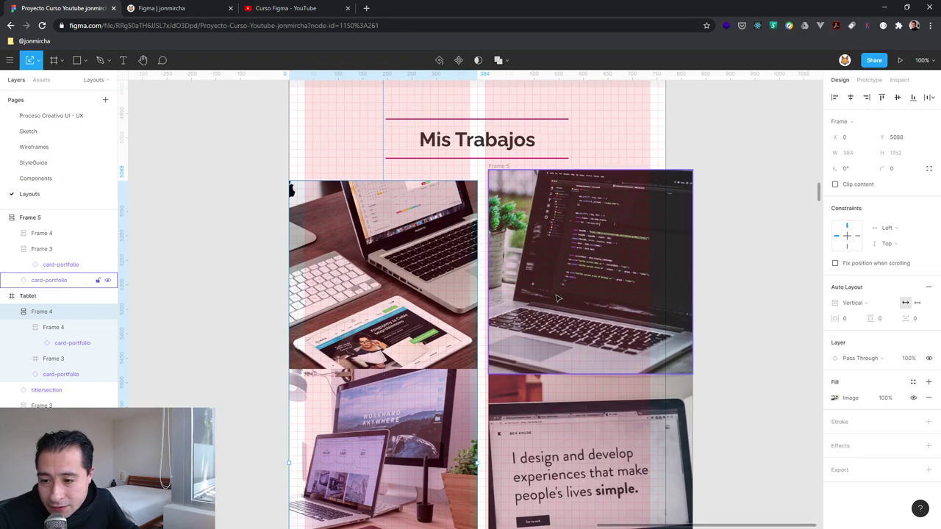
pyautogui.scroll(-1, 556, 298)
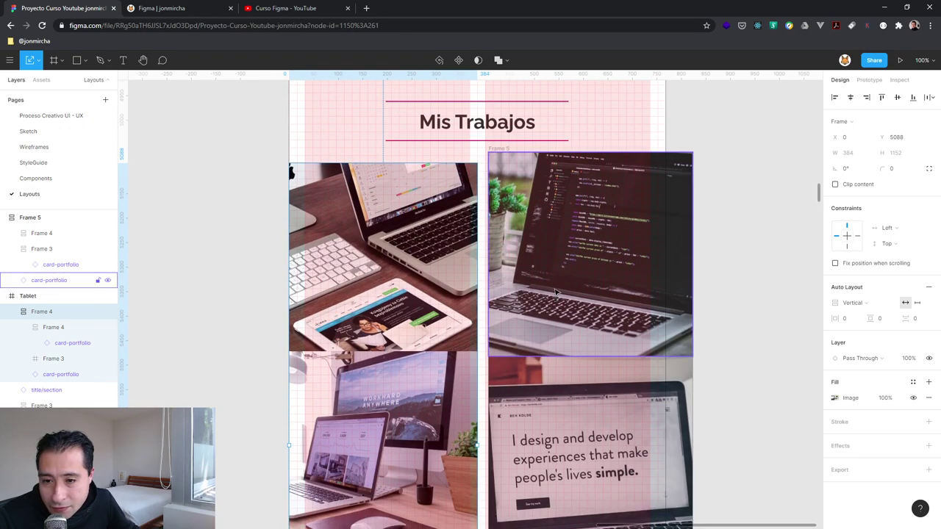
pyautogui.click(504, 151)
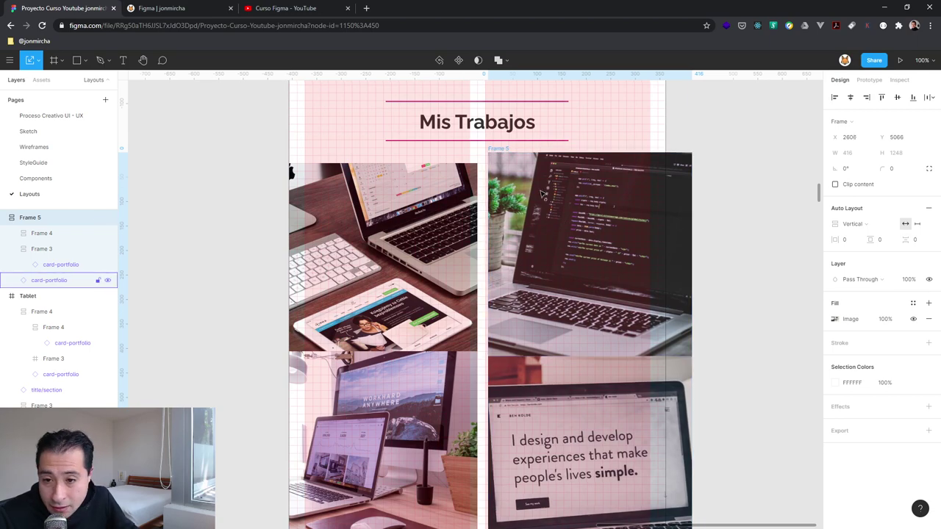
pyautogui.moveTo(542, 194); pyautogui.dragTo(551, 175)
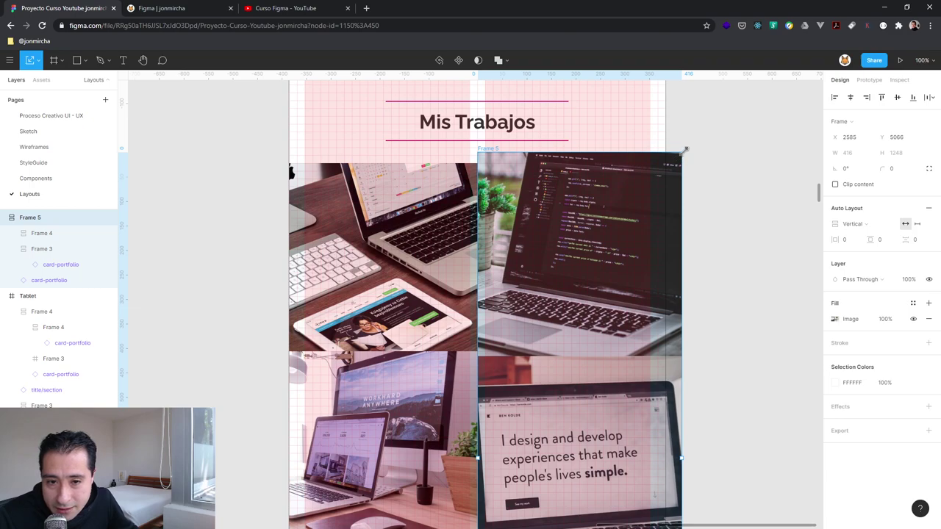
pyautogui.moveTo(681, 153)
pyautogui.mouseDown()
pyautogui.moveTo(592, 195)
pyautogui.moveTo(602, 194)
pyautogui.mouseUp()
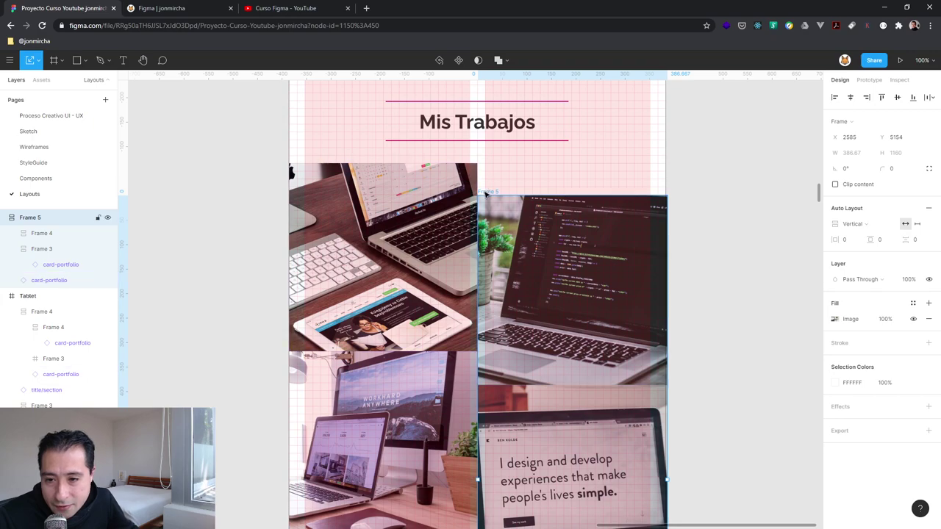
pyautogui.moveTo(485, 190); pyautogui.dragTo(485, 166)
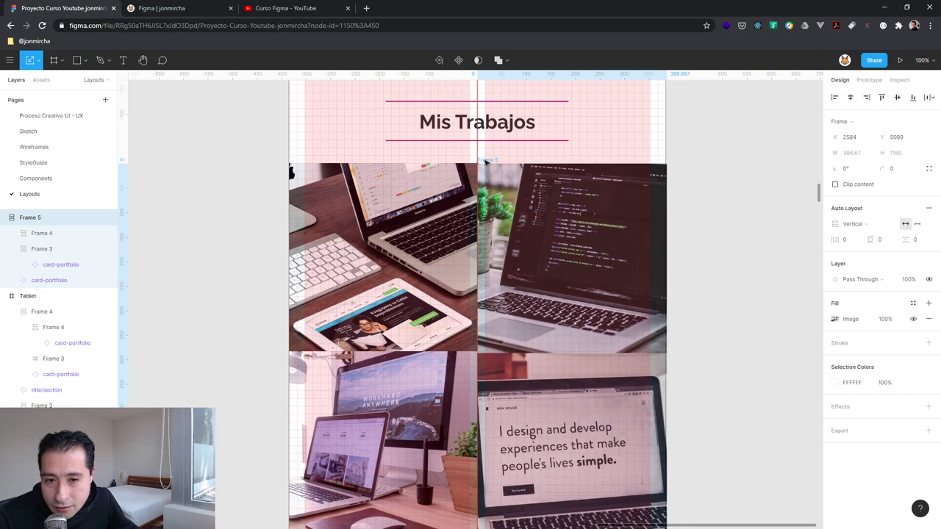
pyautogui.click(725, 385)
# - Try resizing the bottom-right portfolio card, then undo the stray resize
pyautogui.scroll(-5, 726, 385)
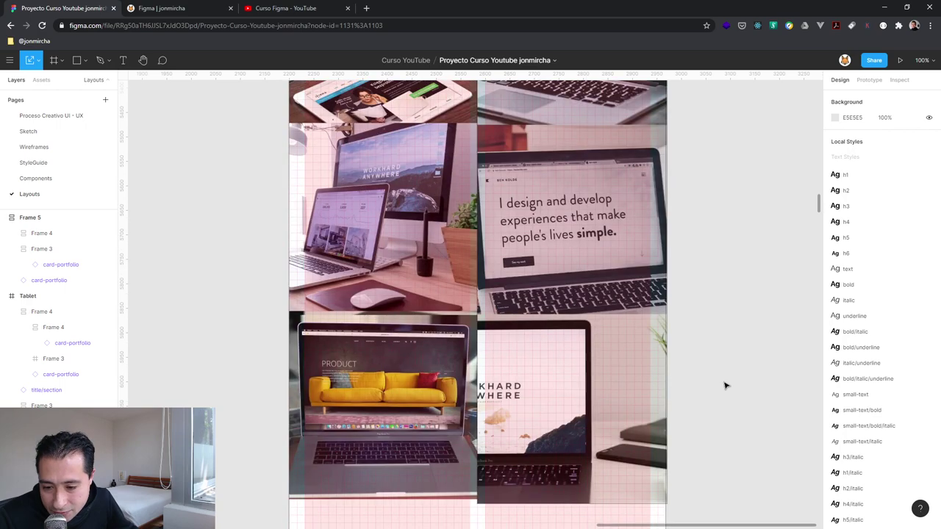
pyautogui.scroll(-1, 725, 385)
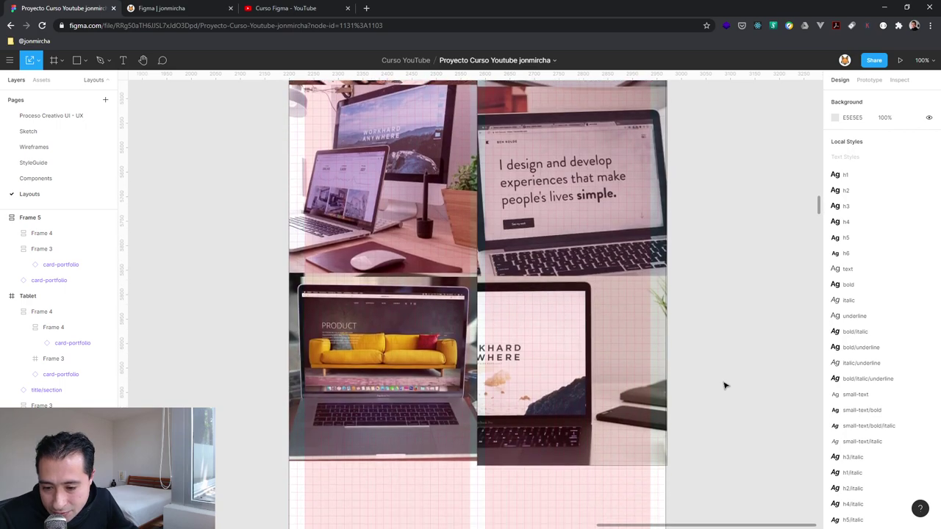
pyautogui.click(430, 420)
pyautogui.click(562, 419)
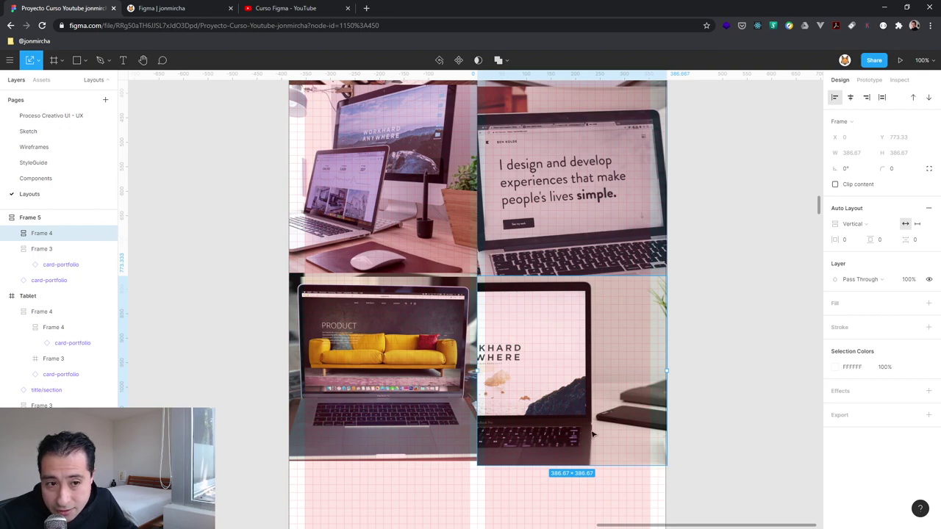
pyautogui.moveTo(669, 467); pyautogui.dragTo(666, 465)
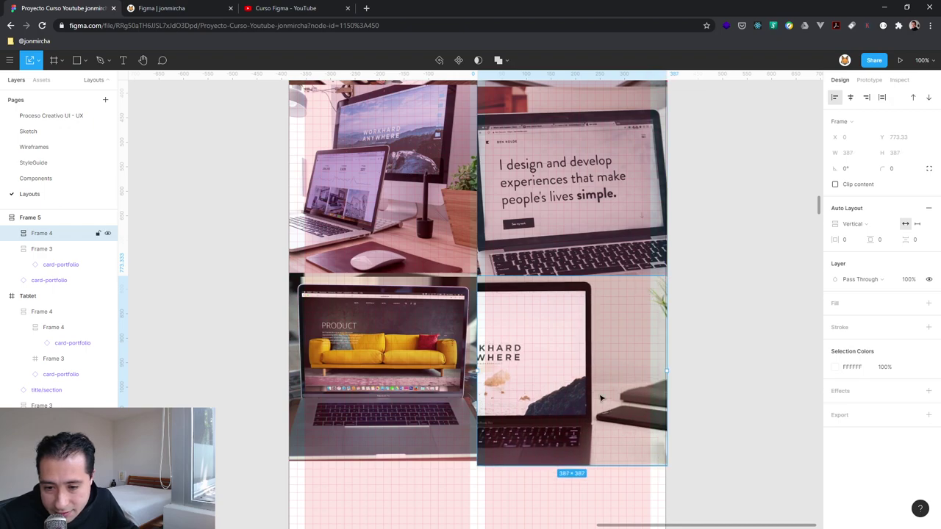
pyautogui.hotkey('ctrl', 'z')
pyautogui.scroll(1, 609, 274)
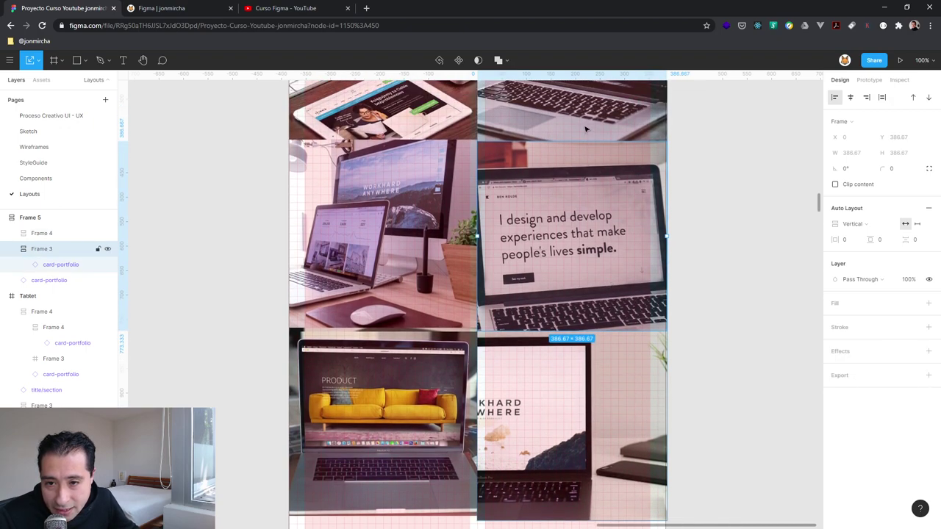
pyautogui.scroll(2, 611, 287)
pyautogui.scroll(1, 612, 288)
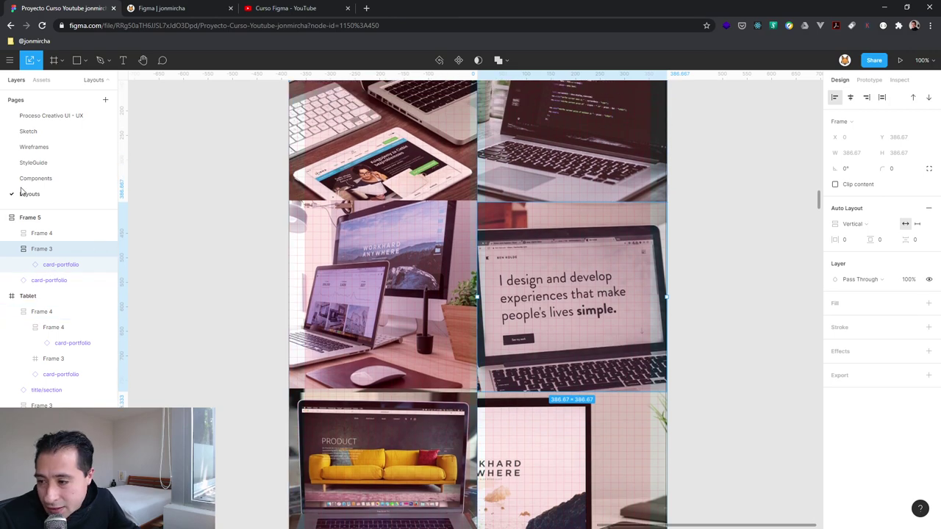
# - Shrink the whole Frame 5 column to about 384 × 1152 to match the left column
pyautogui.click(42, 235)
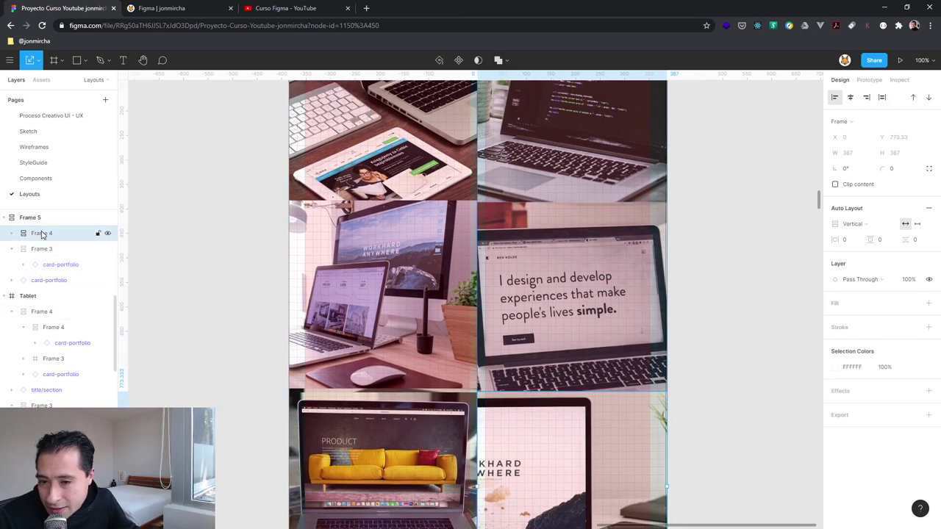
pyautogui.click(30, 217)
pyautogui.scroll(-3, 586, 407)
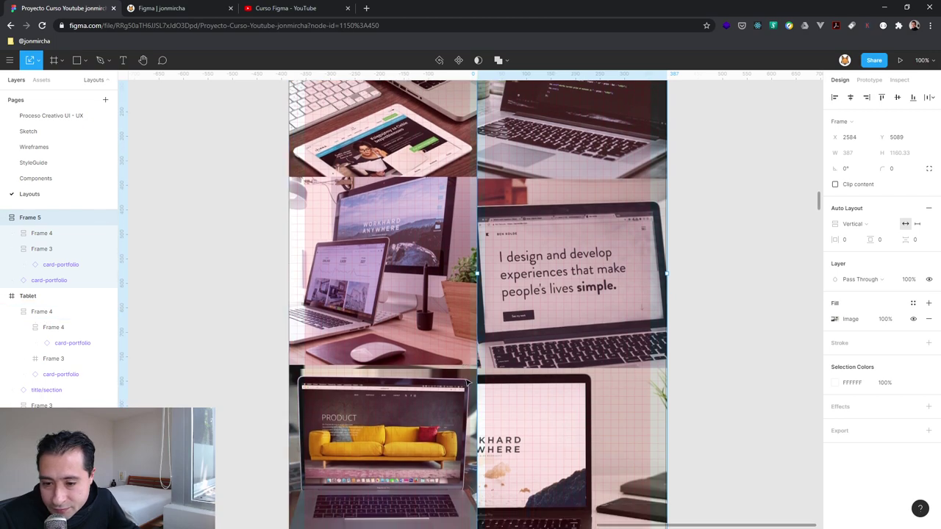
pyautogui.scroll(-3, 586, 407)
pyautogui.scroll(-3, 585, 407)
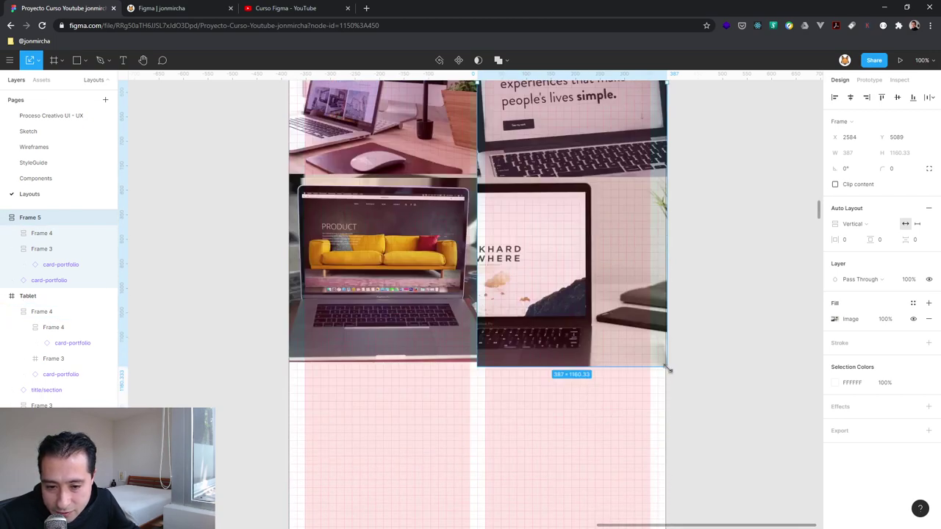
pyautogui.moveTo(668, 369); pyautogui.dragTo(659, 363)
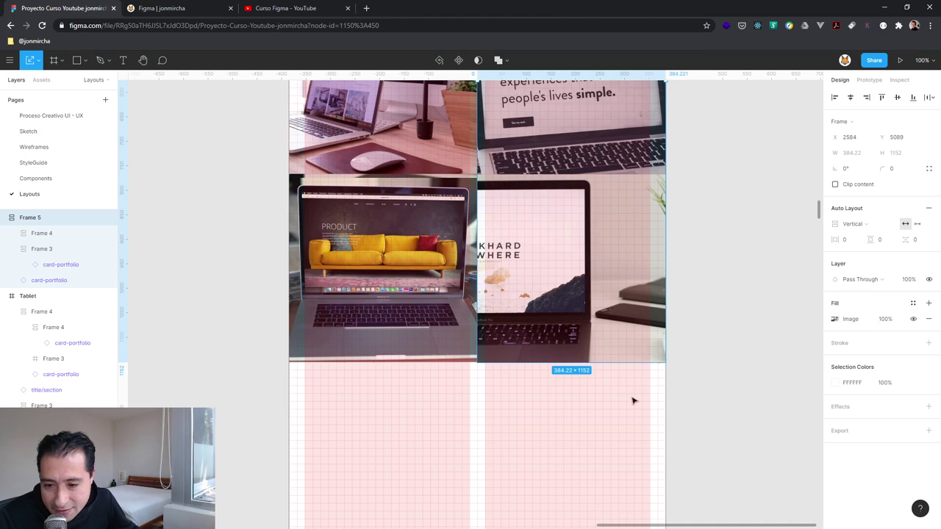
pyautogui.scroll(2, 632, 401)
pyautogui.scroll(1, 625, 352)
pyautogui.scroll(3, 610, 294)
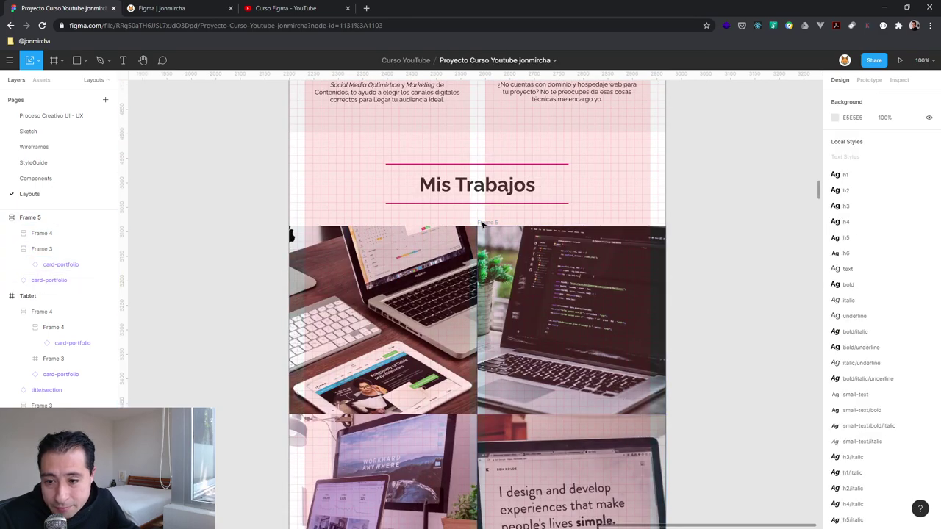
pyautogui.press('Escape')
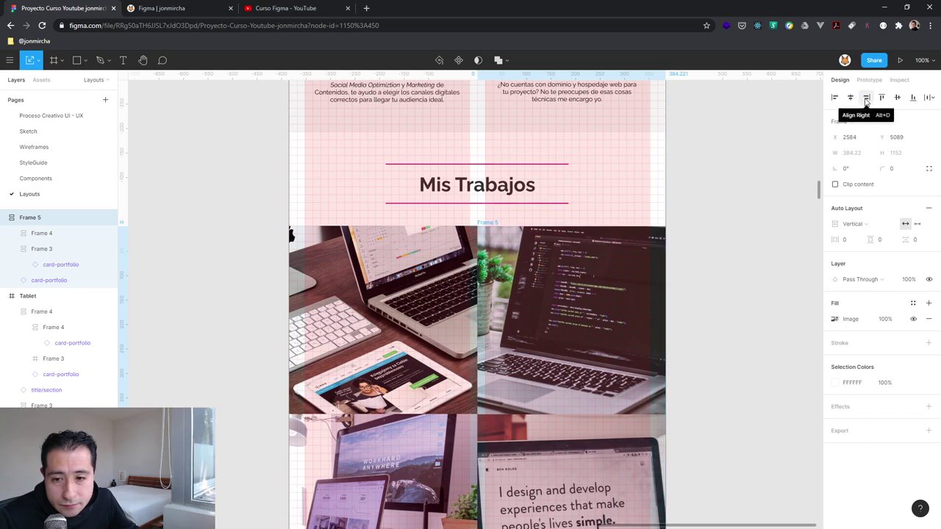
pyautogui.click(545, 245)
pyautogui.press('Escape')
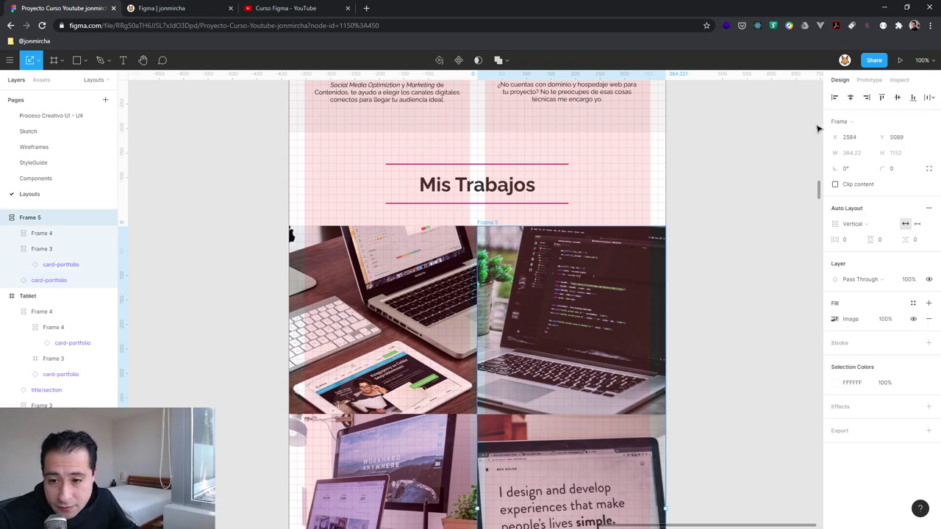
pyautogui.press('Escape')
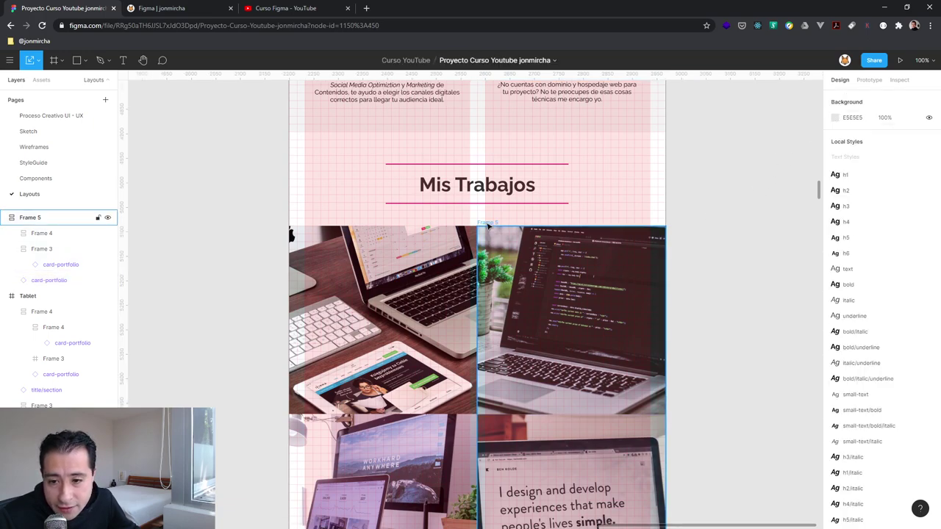
pyautogui.click(488, 222)
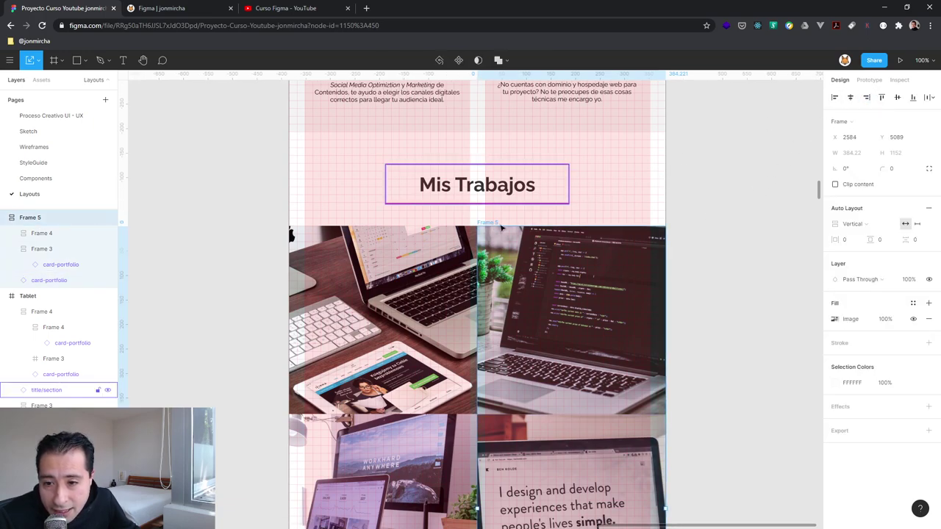
pyautogui.click(314, 243)
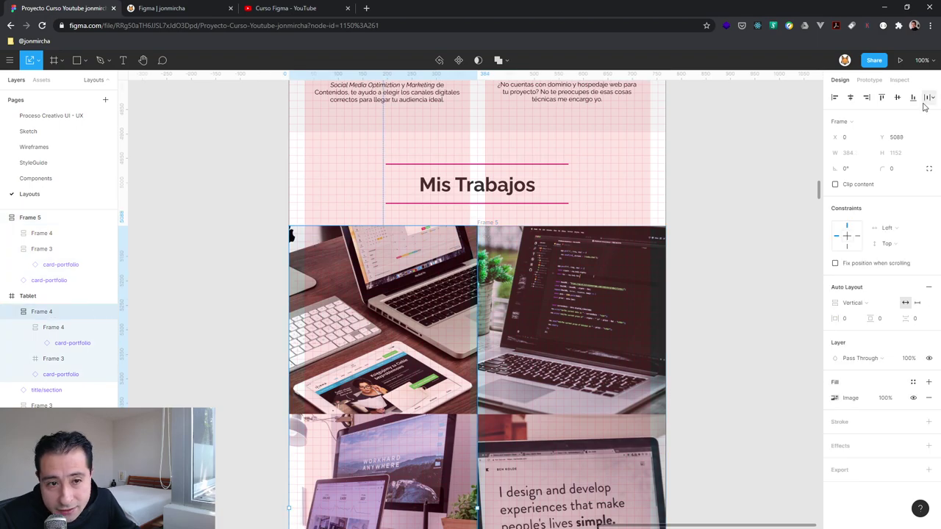
pyautogui.click(728, 309)
pyautogui.scroll(-5, 722, 311)
pyautogui.scroll(-2, 718, 312)
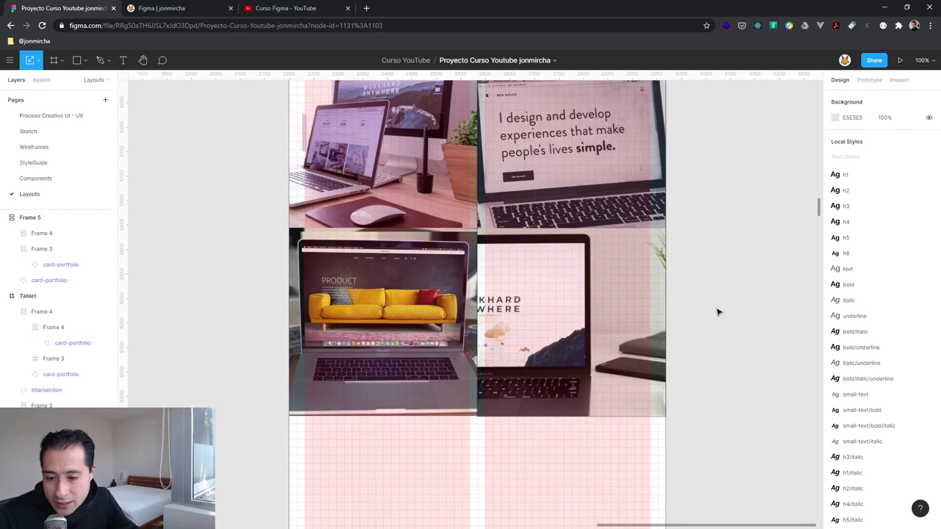
pyautogui.scroll(4, 694, 331)
pyautogui.scroll(3, 686, 344)
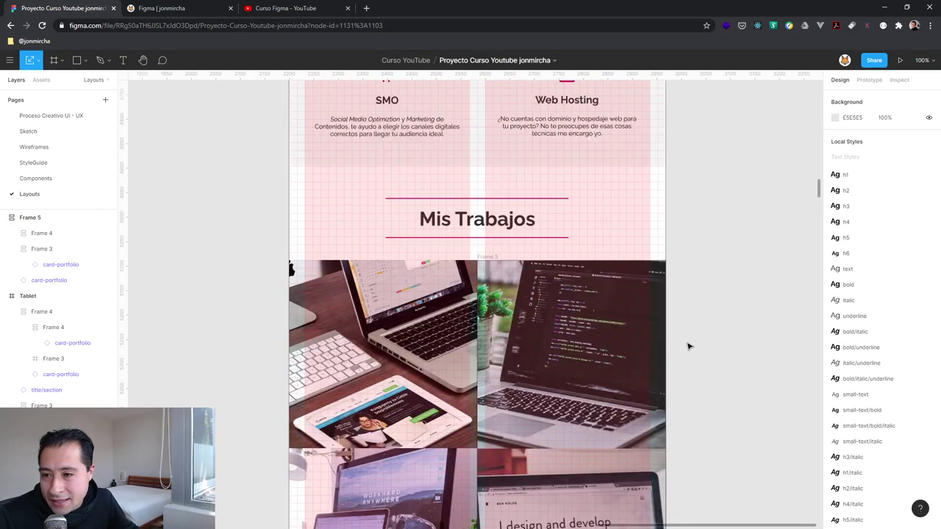
pyautogui.scroll(2, 698, 331)
pyautogui.scroll(-3, 694, 349)
pyautogui.scroll(-3, 678, 380)
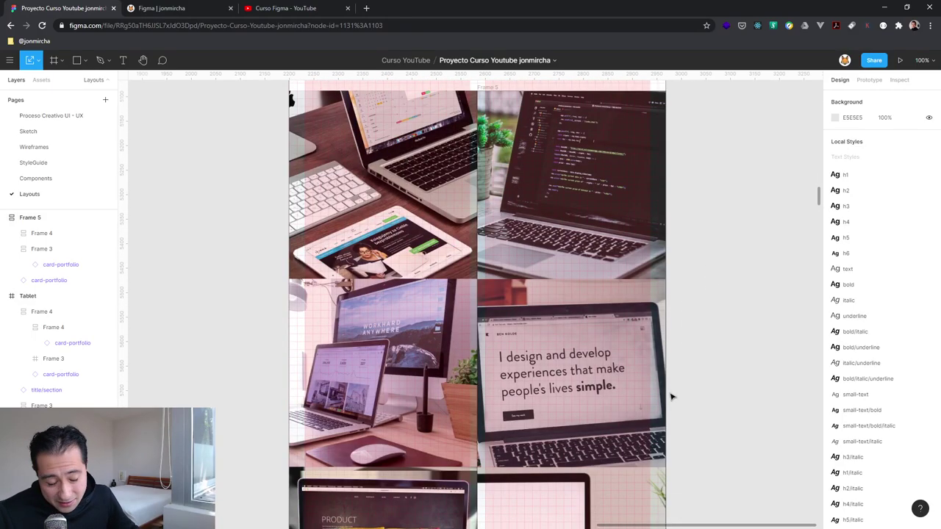
pyautogui.press('-')
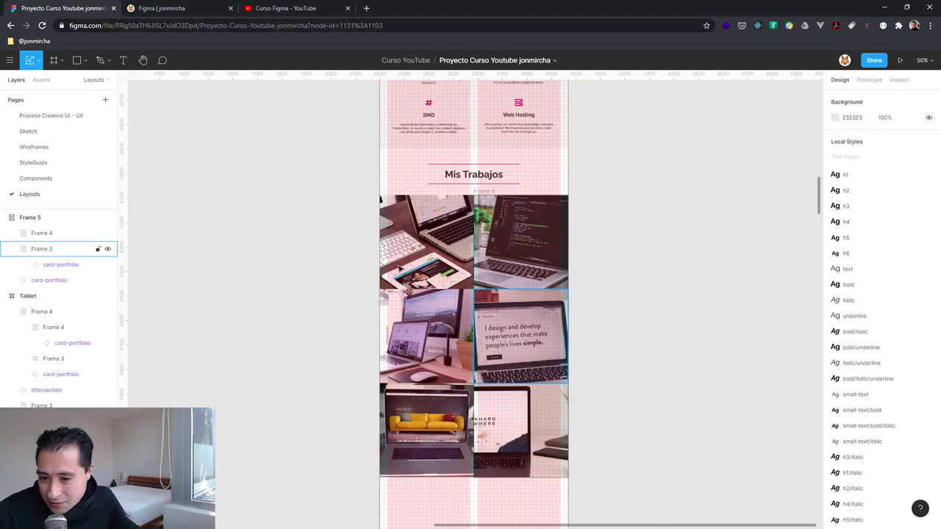
pyautogui.click(5, 217)
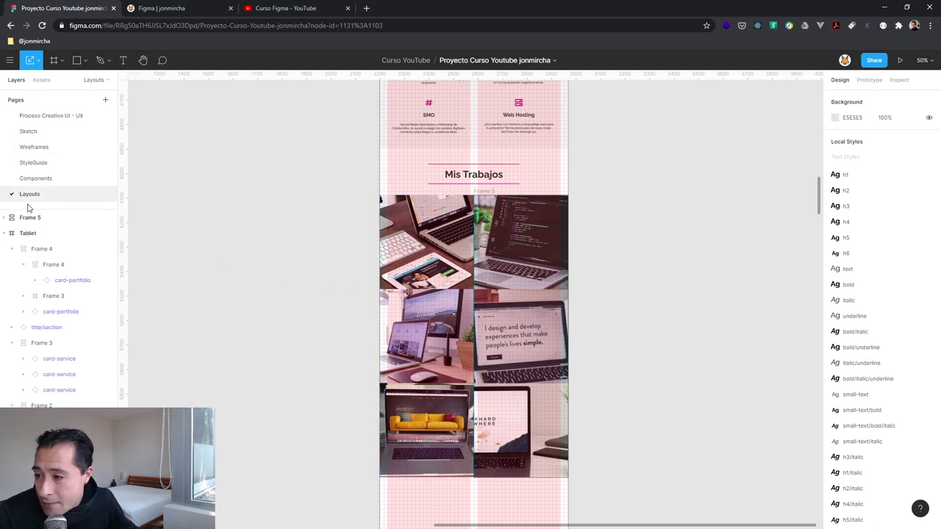
pyautogui.click(35, 148)
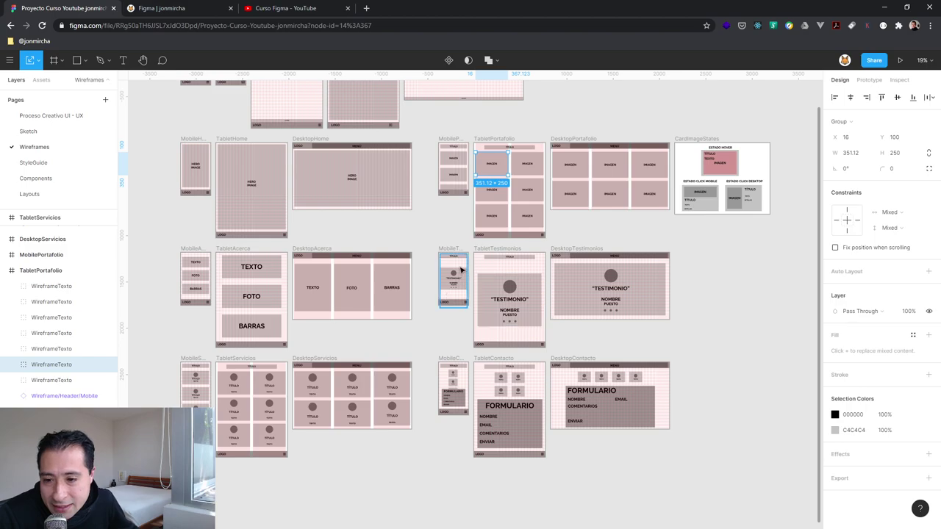
pyautogui.click(519, 308)
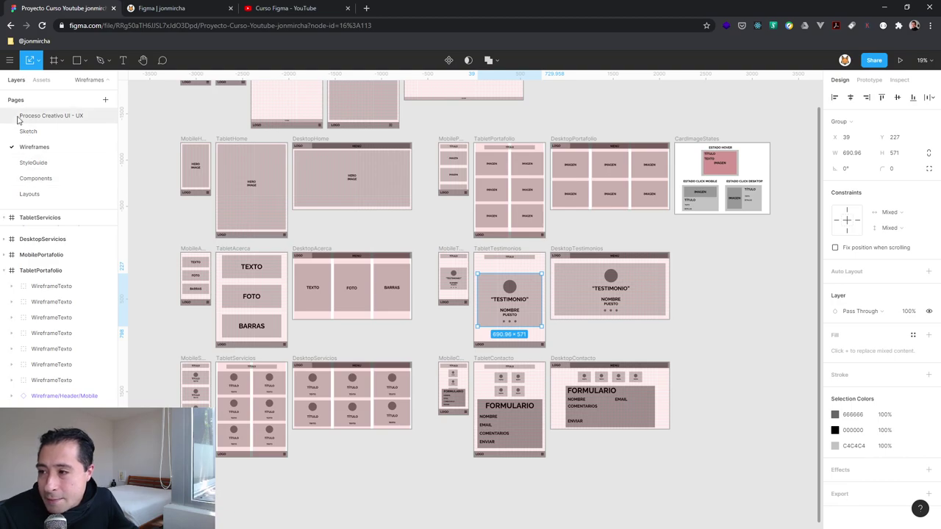
pyautogui.click(41, 81)
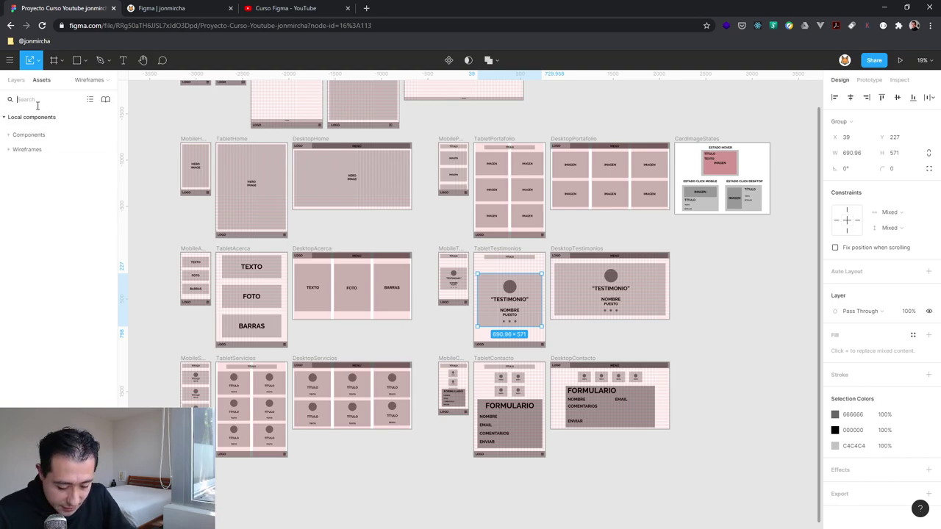
pyautogui.write('ca')
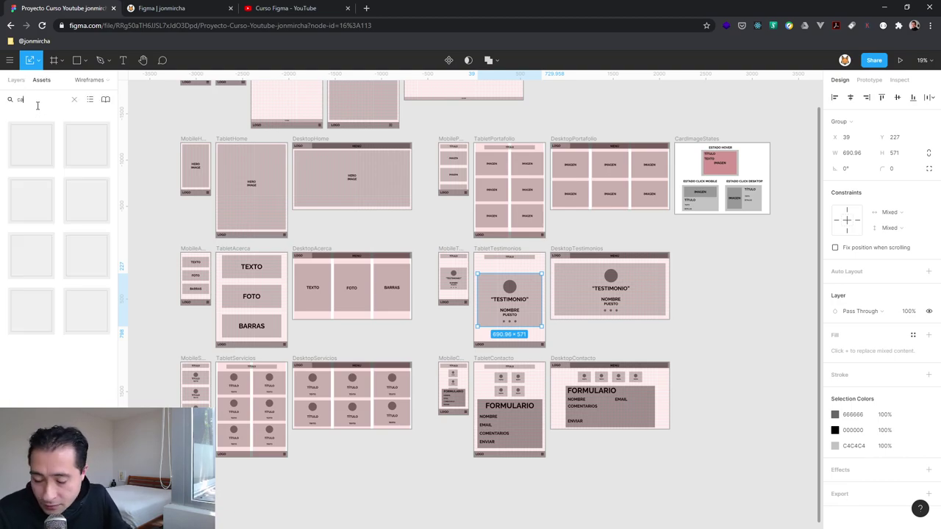
pyautogui.write('r')
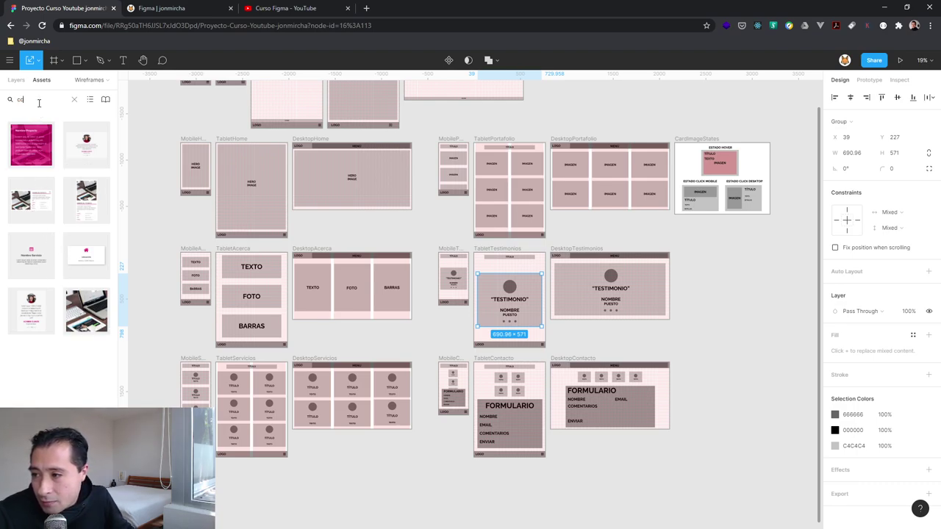
pyautogui.press('BackSpace')
pyautogui.write('aro')
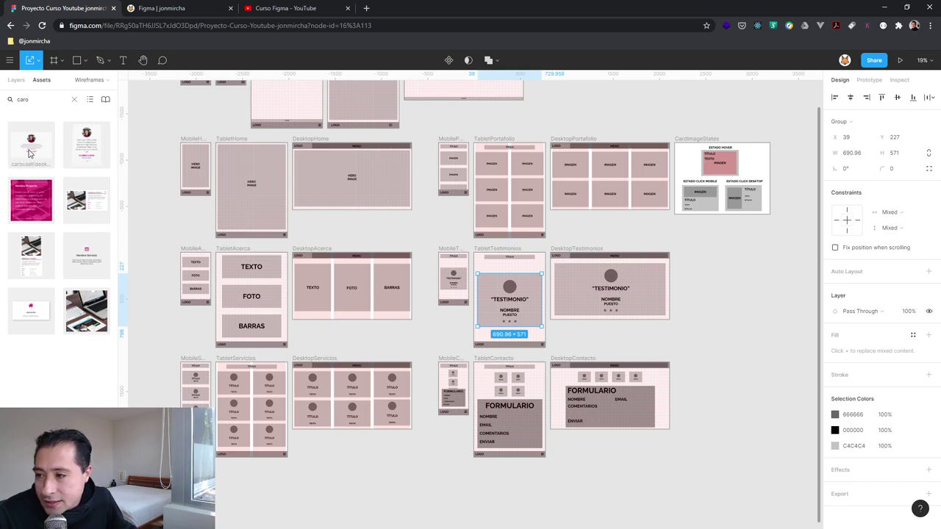
pyautogui.click(17, 80)
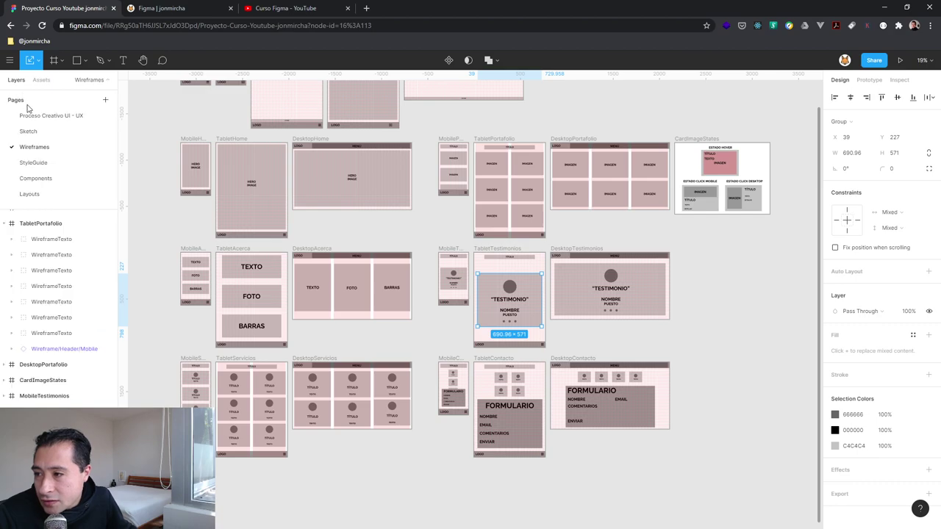
pyautogui.click(30, 193)
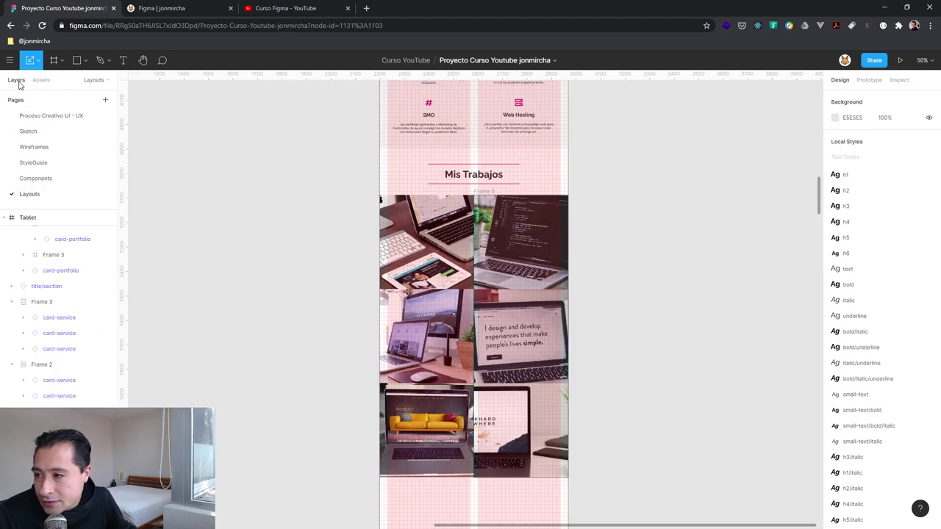
# - Hide the Tablet frame's 2 Columns layout grid
pyautogui.scroll(-1, 338, 318)
pyautogui.scroll(-3, 339, 318)
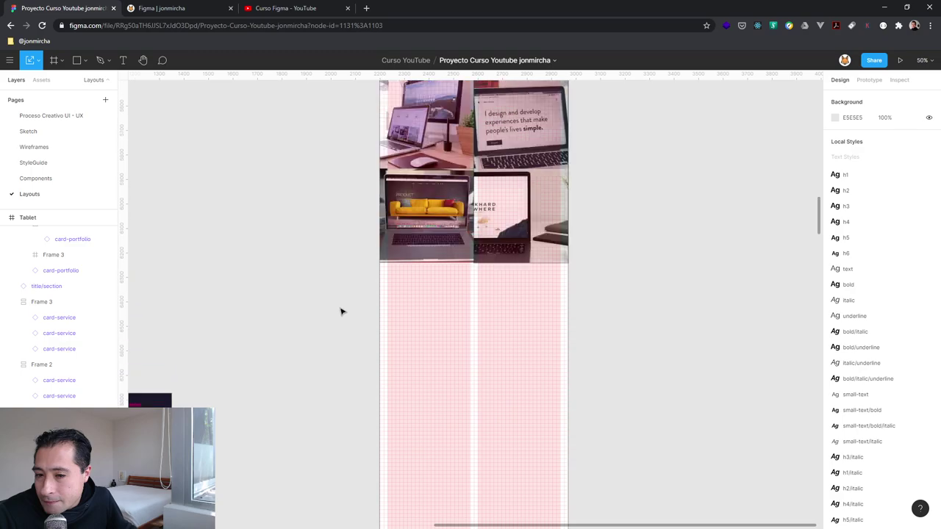
pyautogui.click(27, 217)
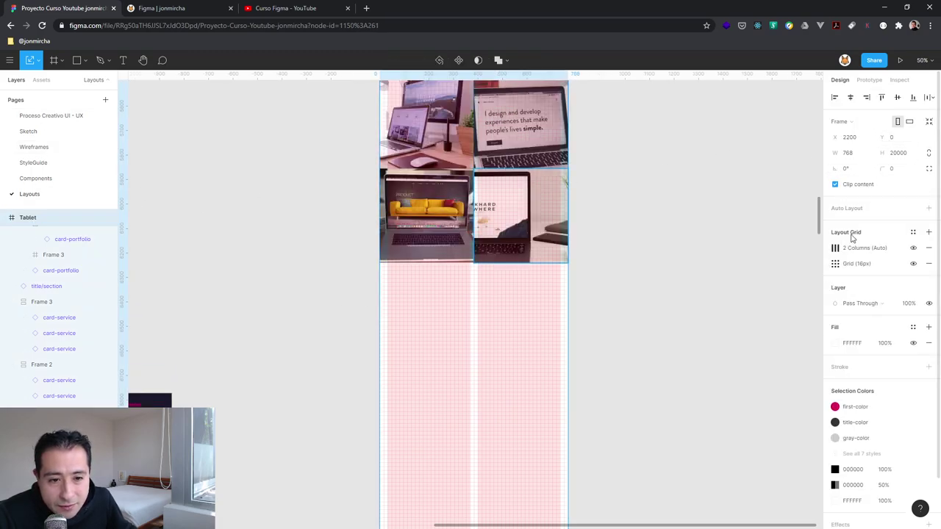
pyautogui.click(913, 248)
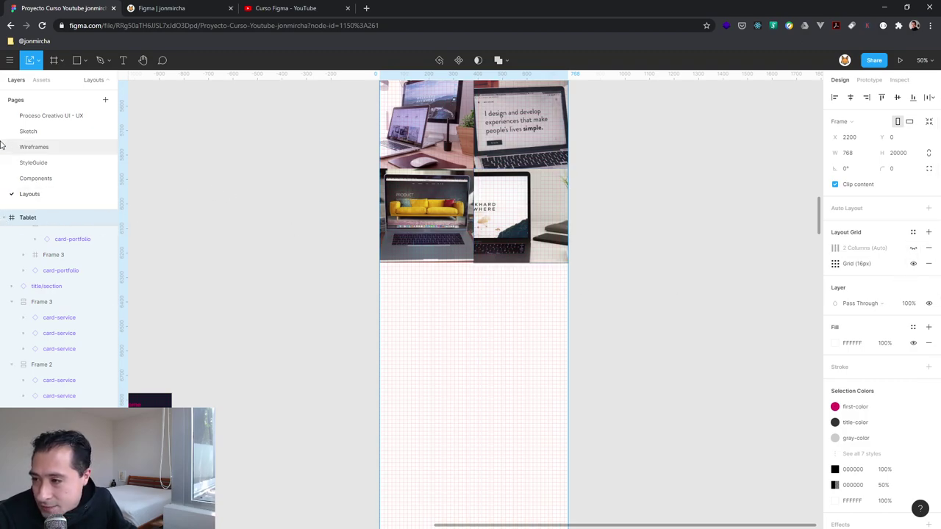
# - Place a 640 × 400 carousel/desktop instance below the portfolio images at X 48
pyautogui.click(42, 81)
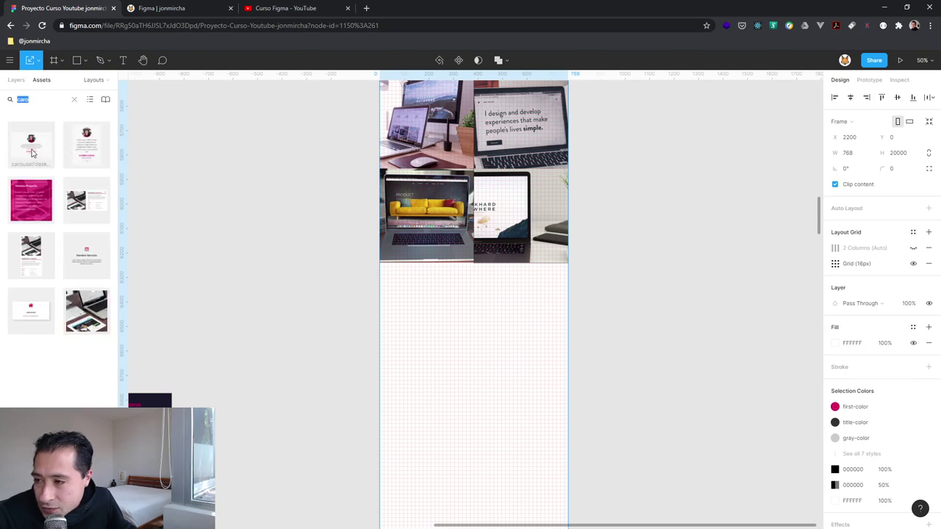
pyautogui.moveTo(81, 147)
pyautogui.mouseDown()
pyautogui.moveTo(496, 380)
pyautogui.moveTo(471, 338)
pyautogui.mouseUp()
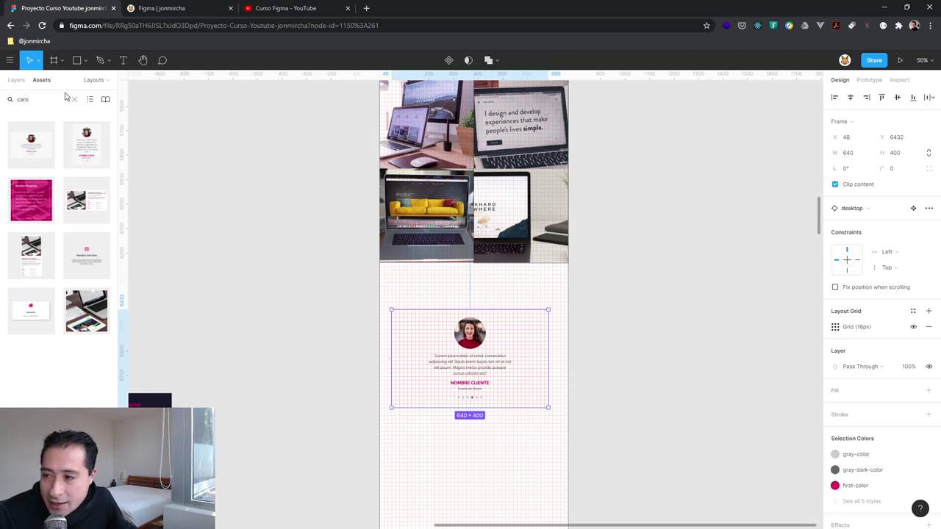
pyautogui.hotkey('alt', '1')
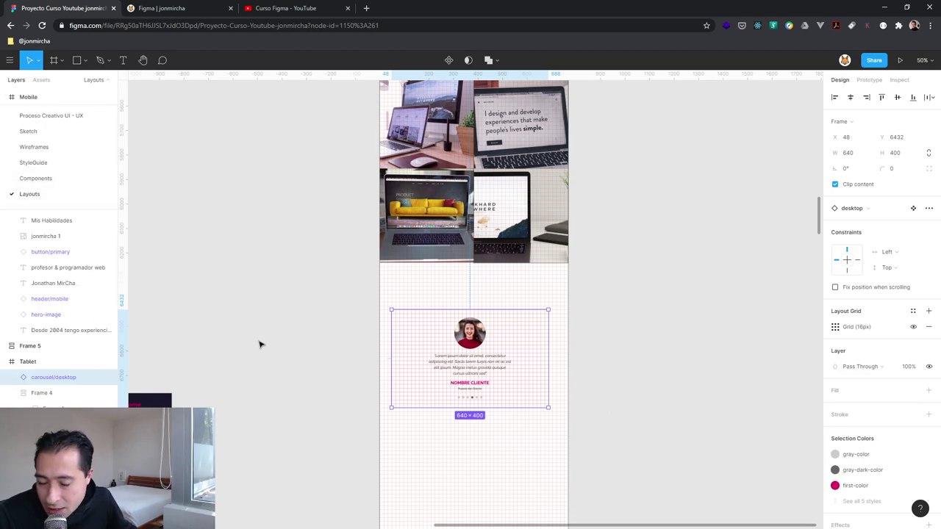
# - Delete the carousel instance and copy the Mobile 810 × 540 handshake photo below the Tablet portfolio
pyautogui.press('-')
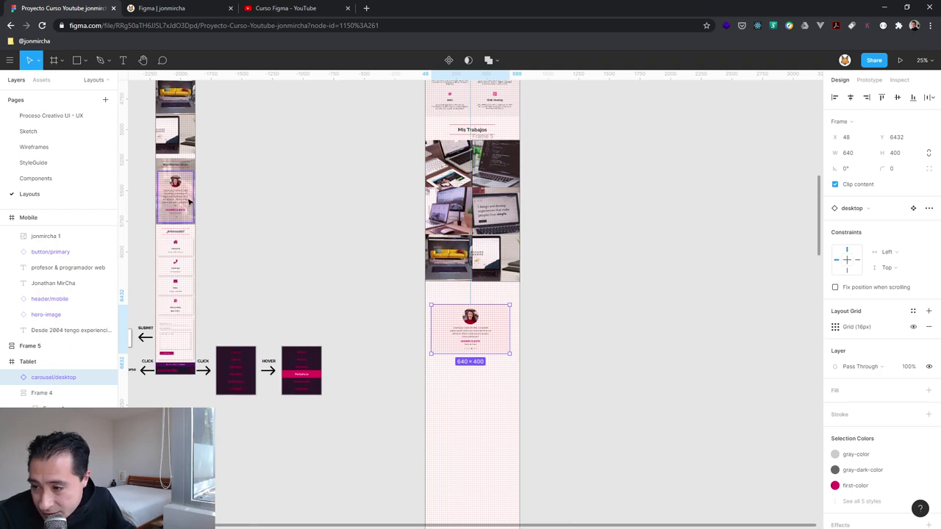
pyautogui.click(196, 164)
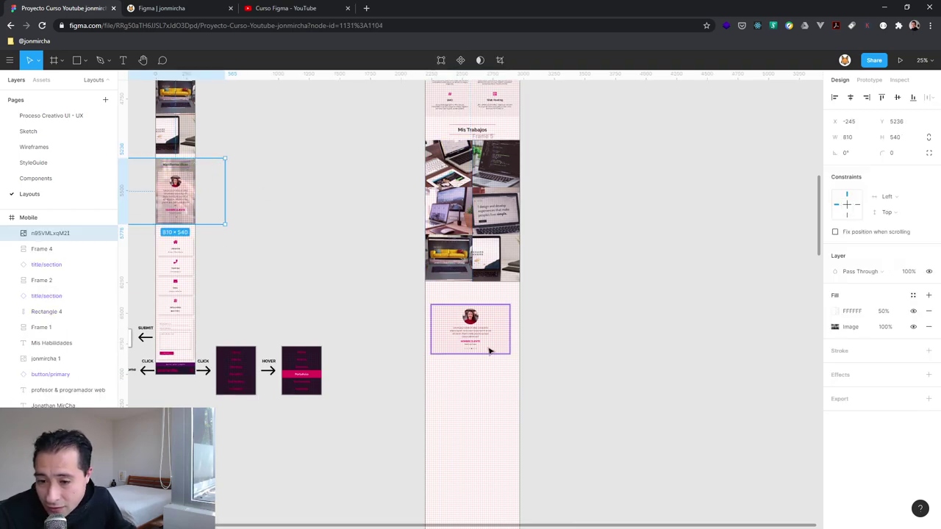
pyautogui.moveTo(482, 345); pyautogui.dragTo(485, 473)
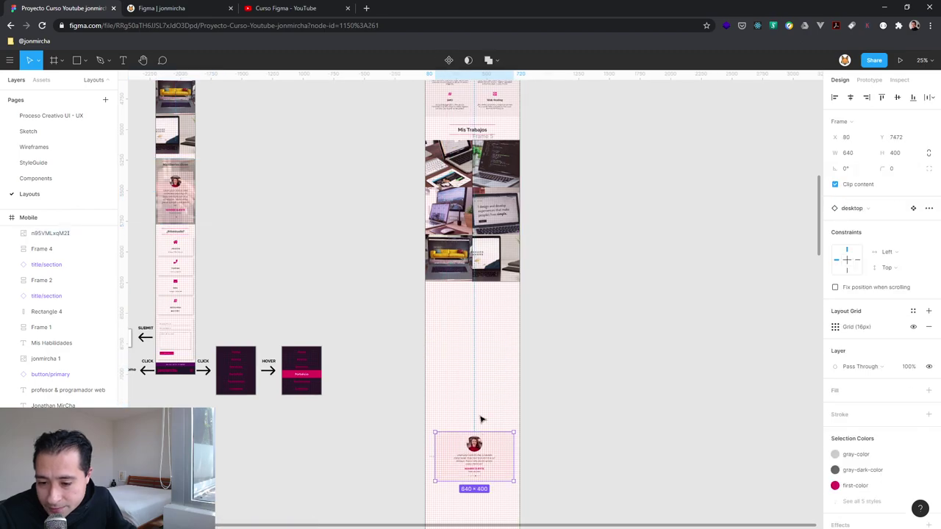
pyautogui.press('Delete')
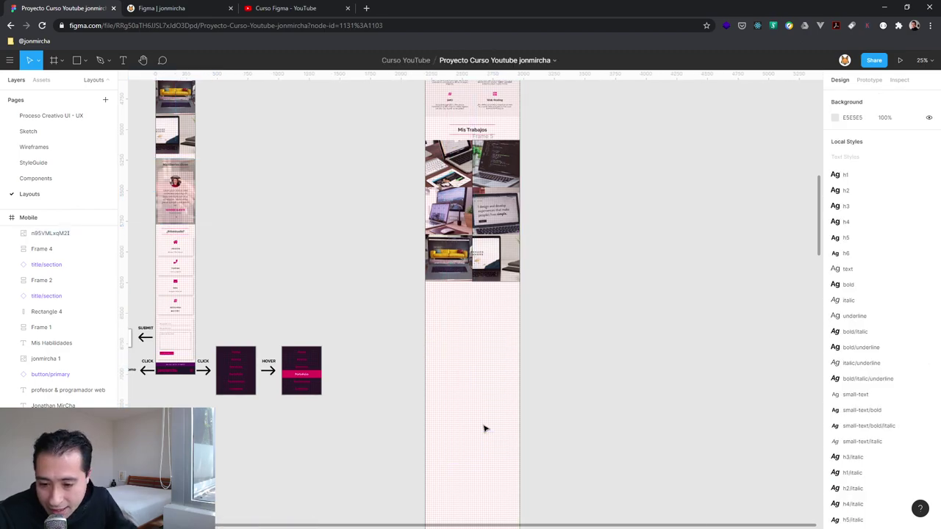
pyautogui.click(195, 168)
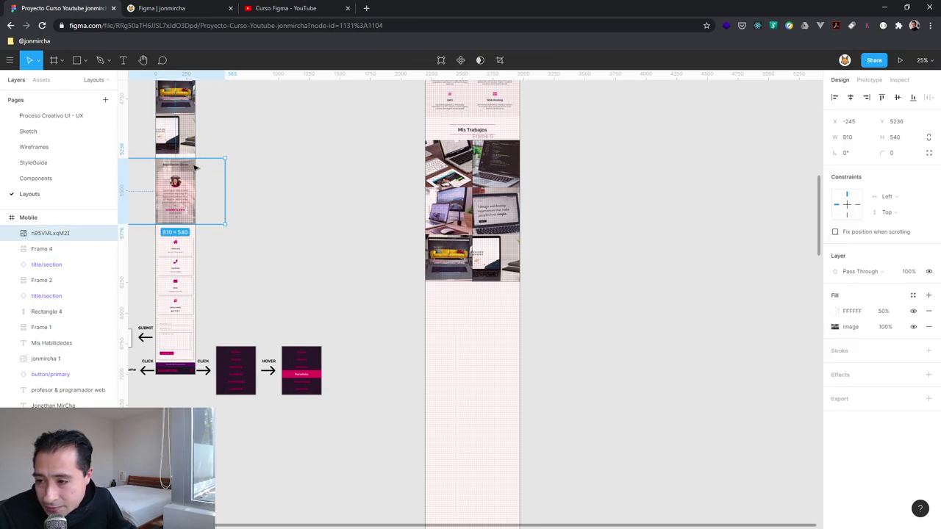
pyautogui.moveTo(195, 167)
pyautogui.mouseDown()
pyautogui.moveTo(488, 307)
pyautogui.moveTo(483, 330)
pyautogui.mouseUp()
# - Copy the Mobile 'Mis clientes dicen' title onto the Tablet handshake photo, scaled to 373.33 × 80
pyautogui.click(175, 169)
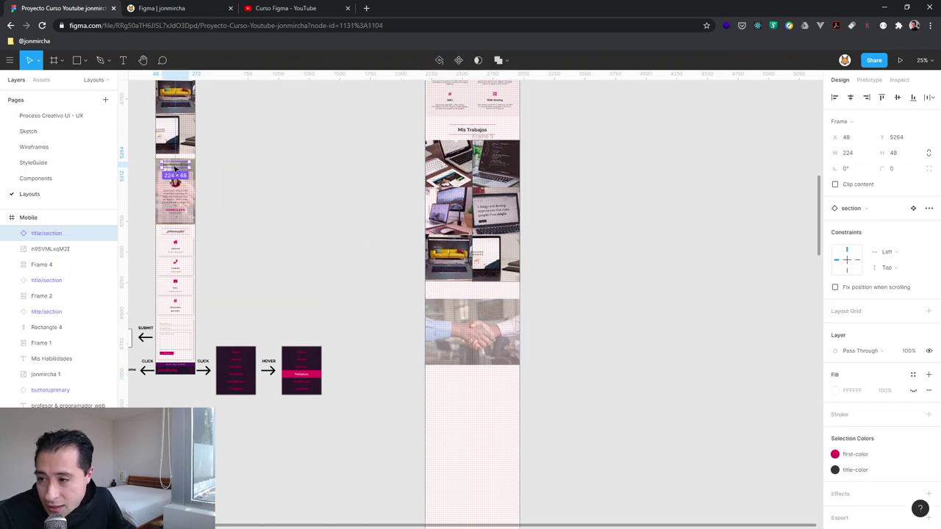
pyautogui.moveTo(175, 167); pyautogui.dragTo(464, 322)
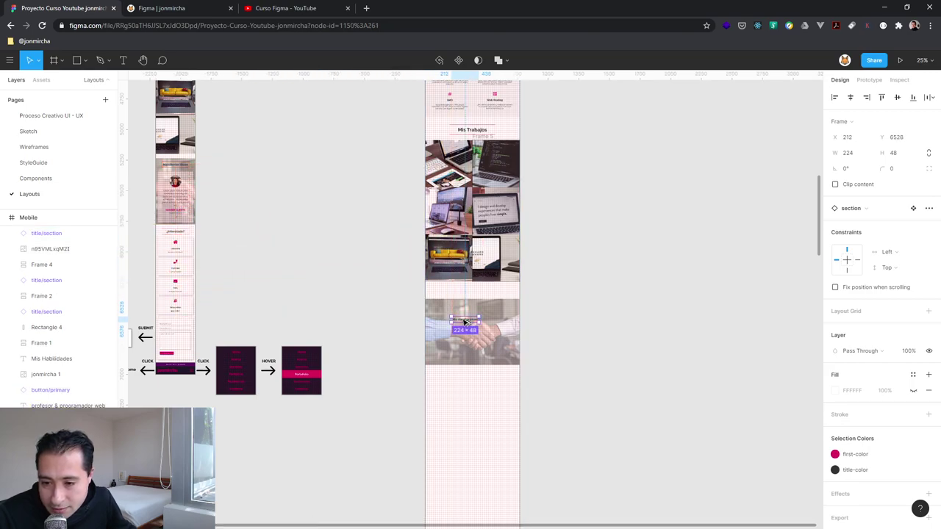
pyautogui.hotkey('shift', '2')
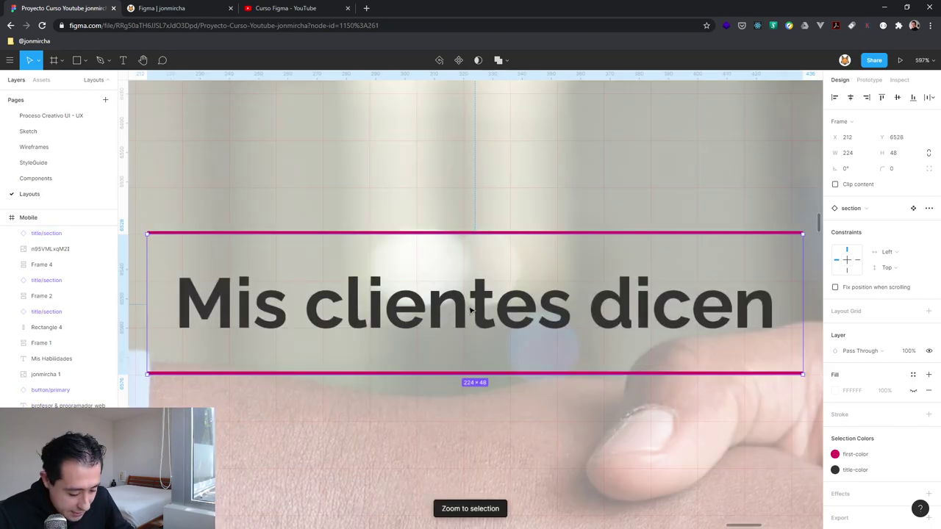
pyautogui.press('-')
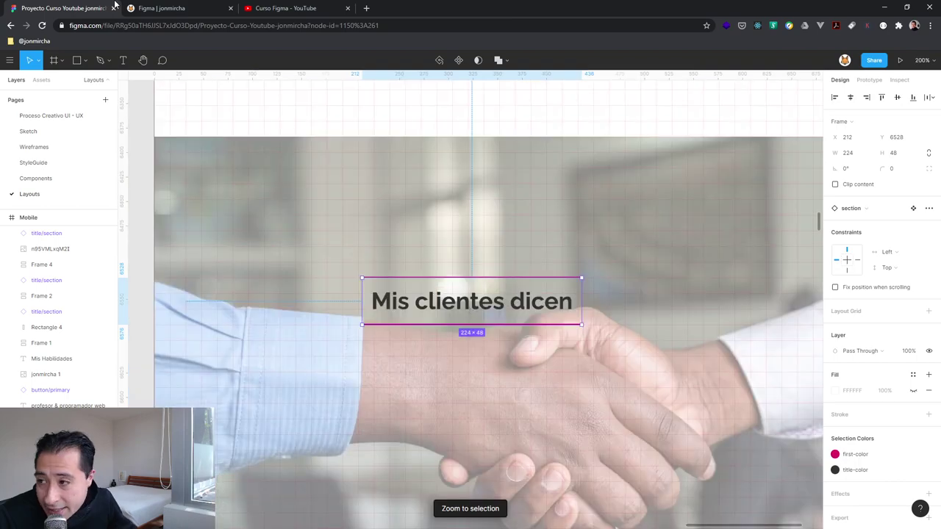
pyautogui.click(39, 60)
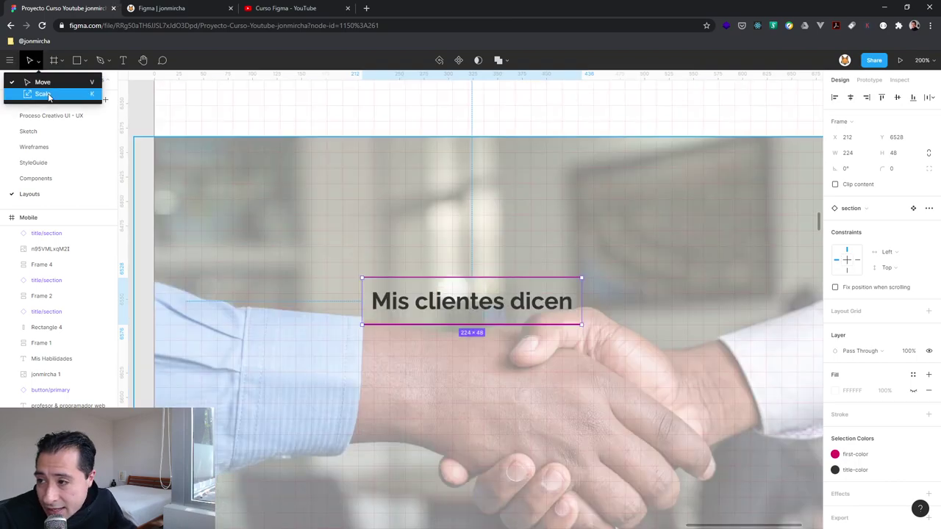
pyautogui.click(43, 94)
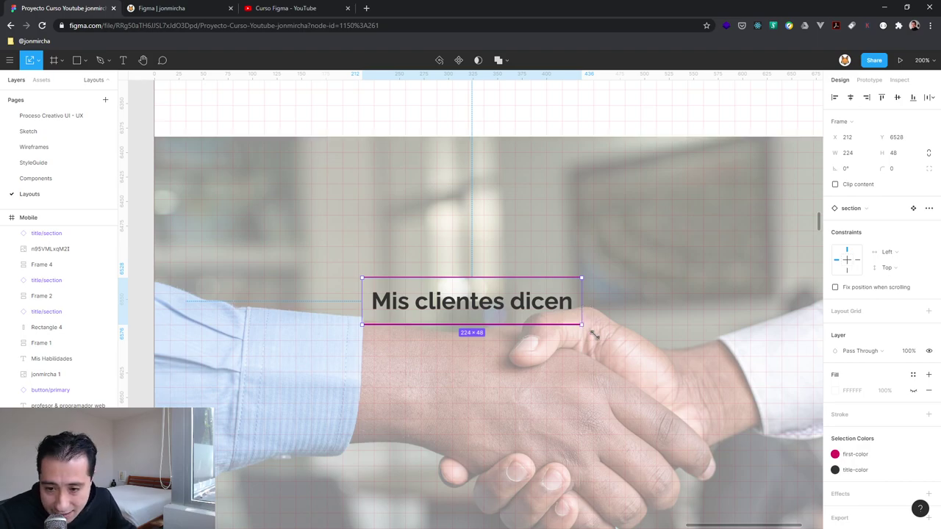
pyautogui.moveTo(582, 329); pyautogui.dragTo(605, 339)
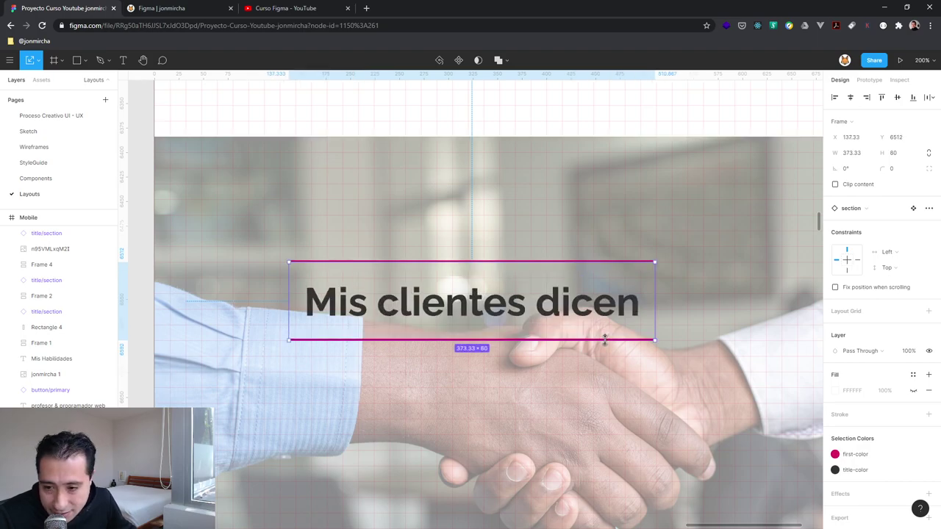
pyautogui.hotkey('shift', '0')
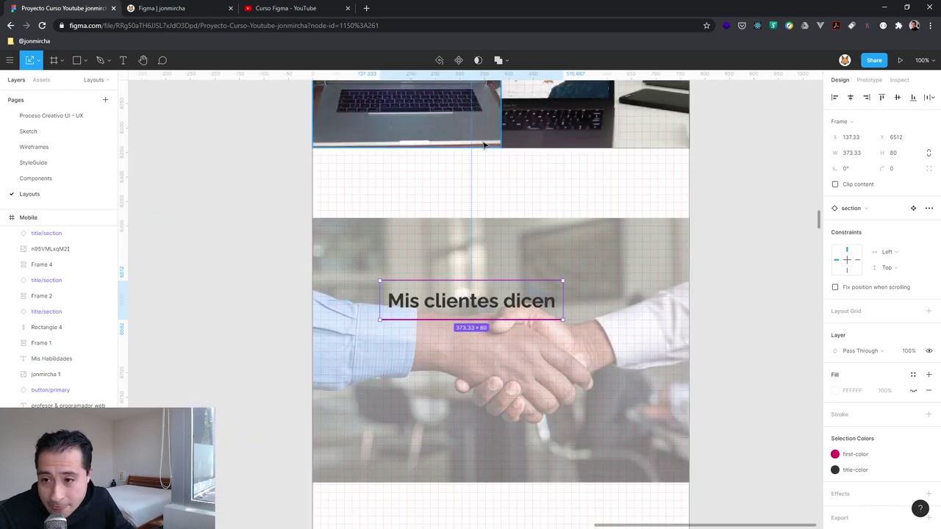
# - Move the 810 × 540 handshake image section up slightly
pyautogui.click(499, 250)
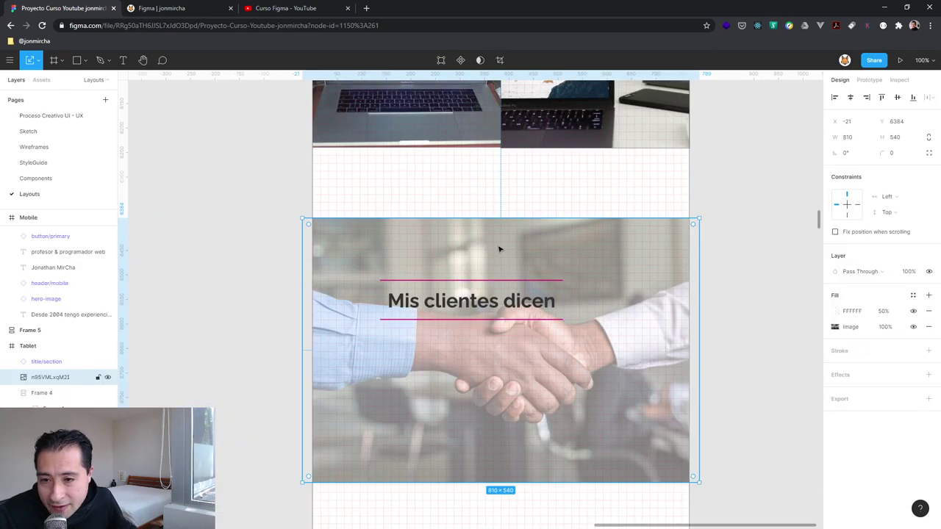
pyautogui.moveTo(499, 249)
pyautogui.mouseDown()
pyautogui.moveTo(498, 201)
pyautogui.moveTo(507, 251)
pyautogui.mouseUp()
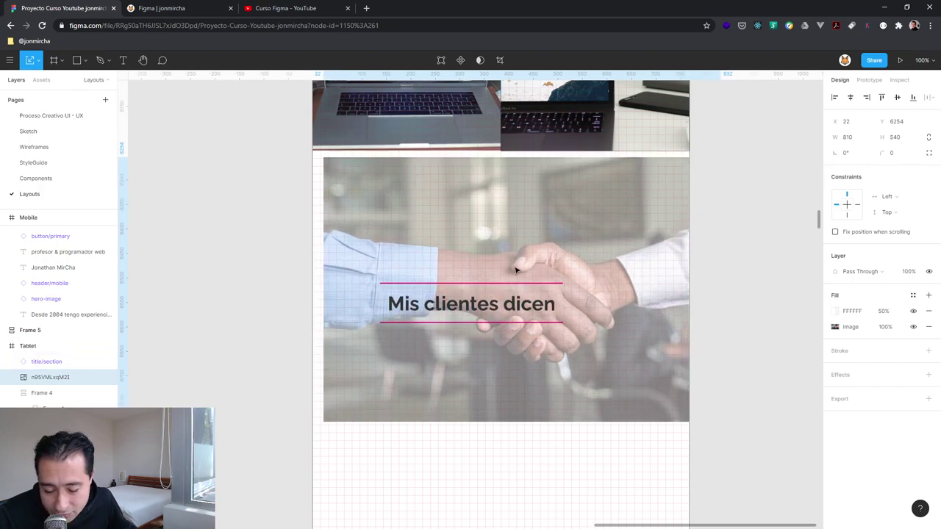
pyautogui.moveTo(494, 295); pyautogui.dragTo(495, 297)
# - Move the 'Mis clientes dicen' title to the section's top, centred at X 192, Y 6368
pyautogui.click(498, 305)
pyautogui.scroll(2, 517, 331)
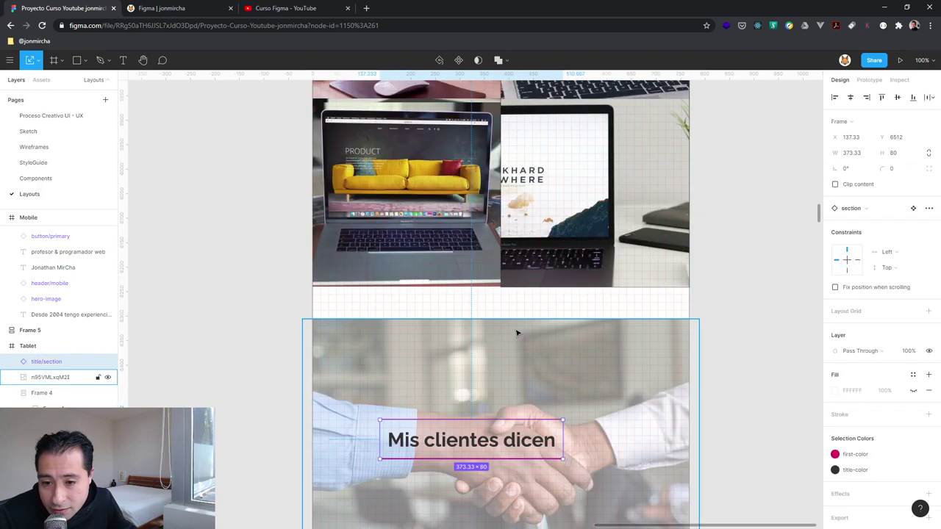
pyautogui.scroll(2, 517, 330)
pyautogui.scroll(2, 524, 343)
pyautogui.scroll(2, 525, 342)
pyautogui.scroll(4, 525, 342)
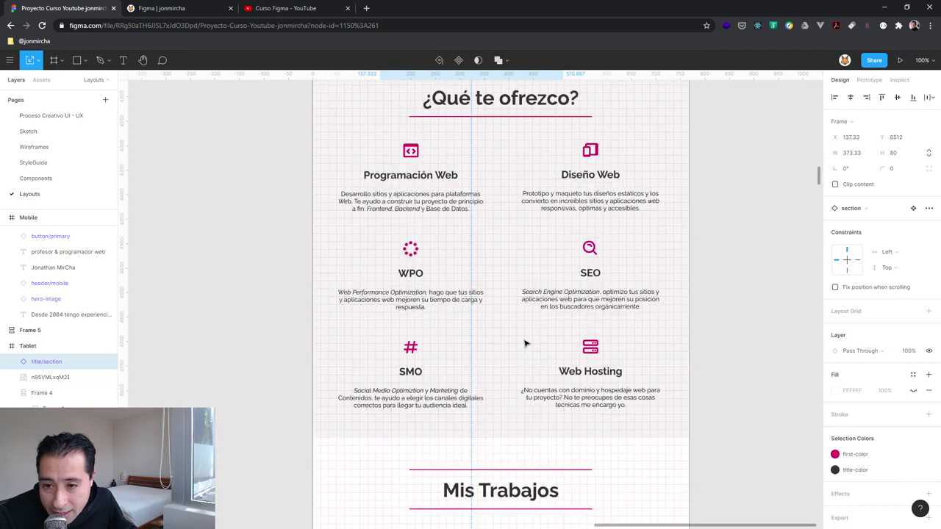
pyautogui.scroll(3, 525, 343)
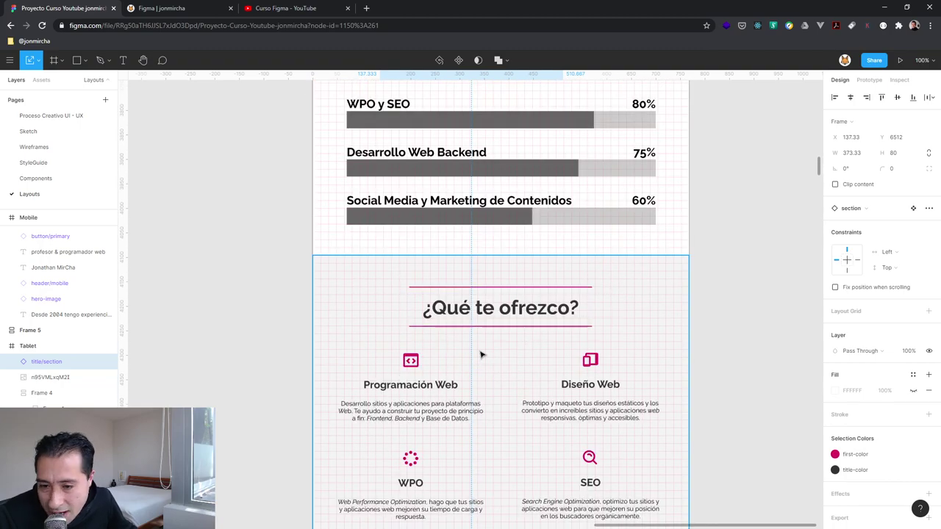
pyautogui.scroll(-5, 479, 353)
pyautogui.scroll(-3, 476, 353)
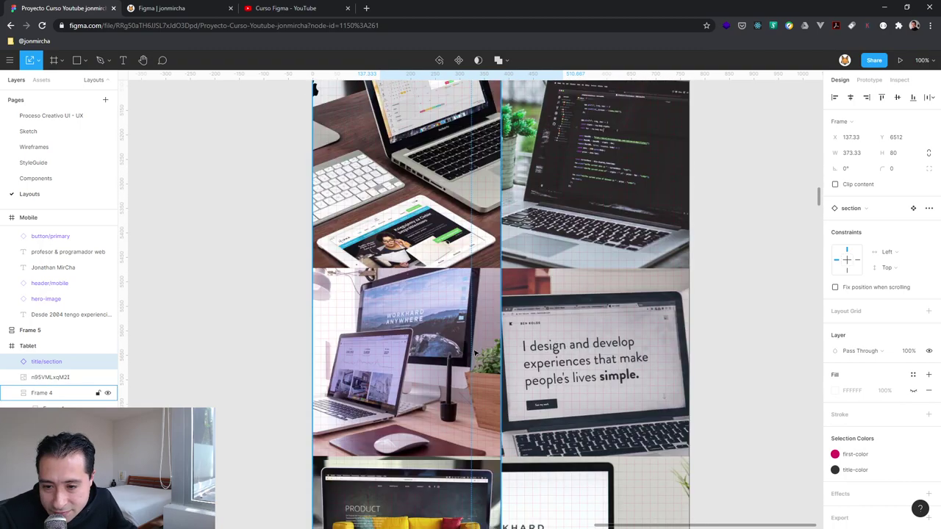
pyautogui.scroll(-3, 475, 351)
pyautogui.scroll(-3, 472, 348)
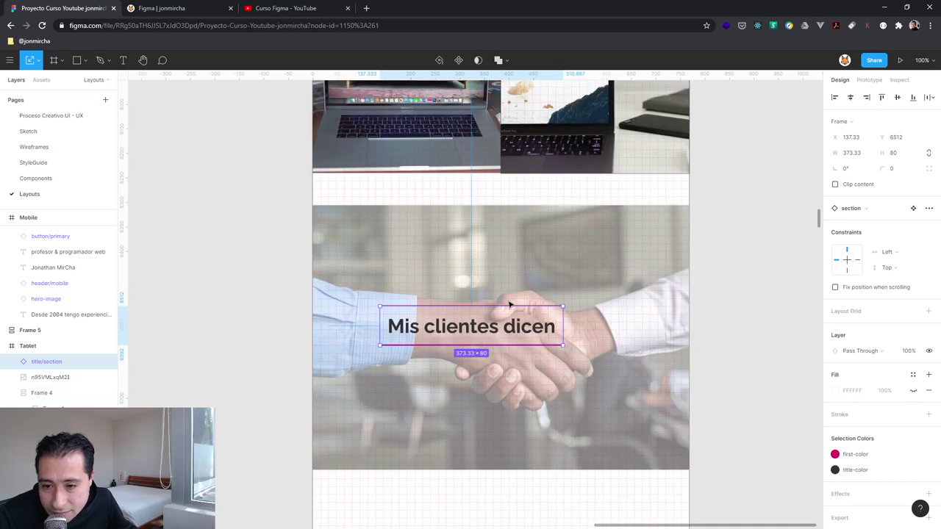
pyautogui.moveTo(510, 304)
pyautogui.mouseDown()
pyautogui.moveTo(528, 235)
pyautogui.moveTo(528, 259)
pyautogui.mouseUp()
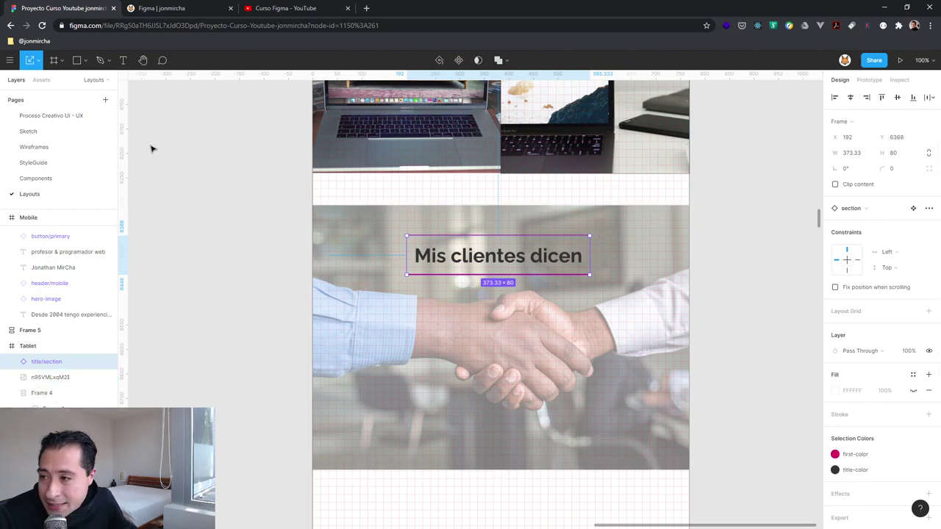
# - Place a carousel/desktop testimonial card in the handshake section below the title
pyautogui.click(41, 80)
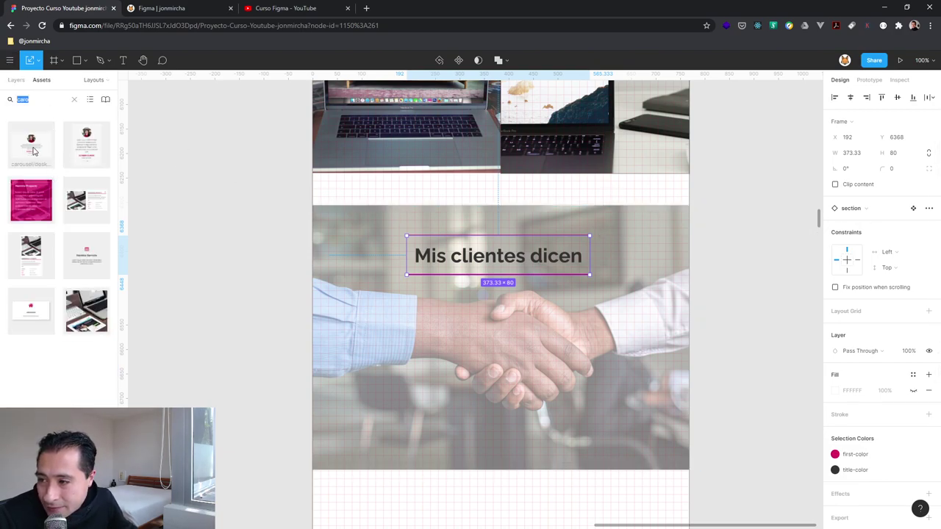
pyautogui.moveTo(33, 150)
pyautogui.mouseDown()
pyautogui.moveTo(523, 340)
pyautogui.moveTo(528, 381)
pyautogui.mouseUp()
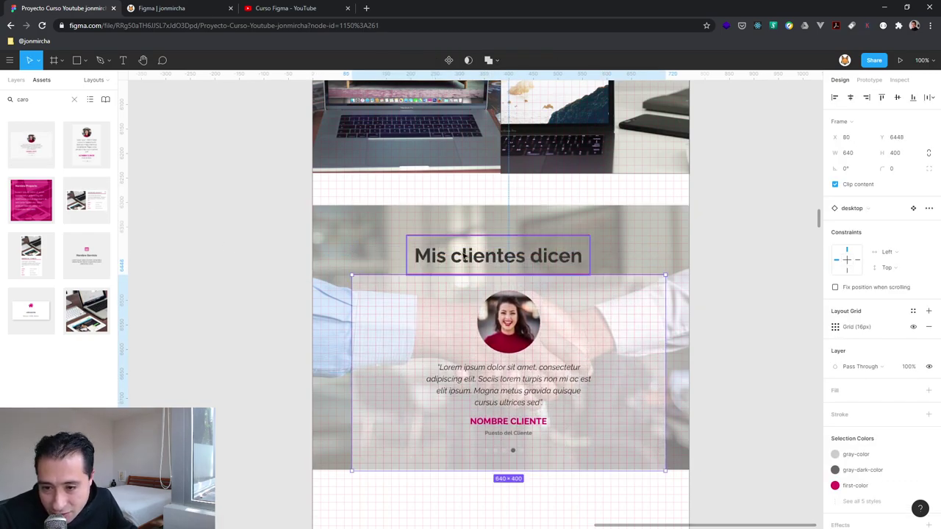
pyautogui.moveTo(474, 256); pyautogui.dragTo(492, 241)
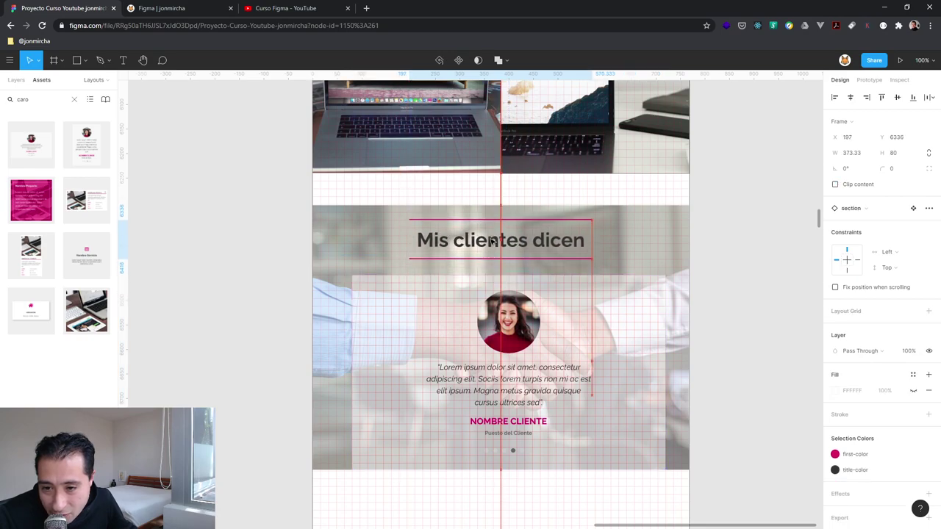
pyautogui.moveTo(492, 241); pyautogui.dragTo(492, 241)
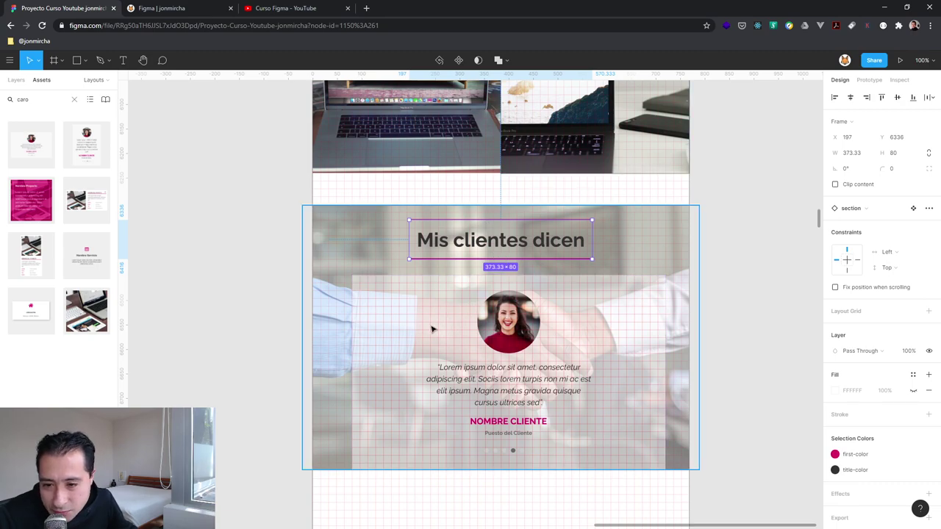
pyautogui.moveTo(463, 343); pyautogui.dragTo(458, 335)
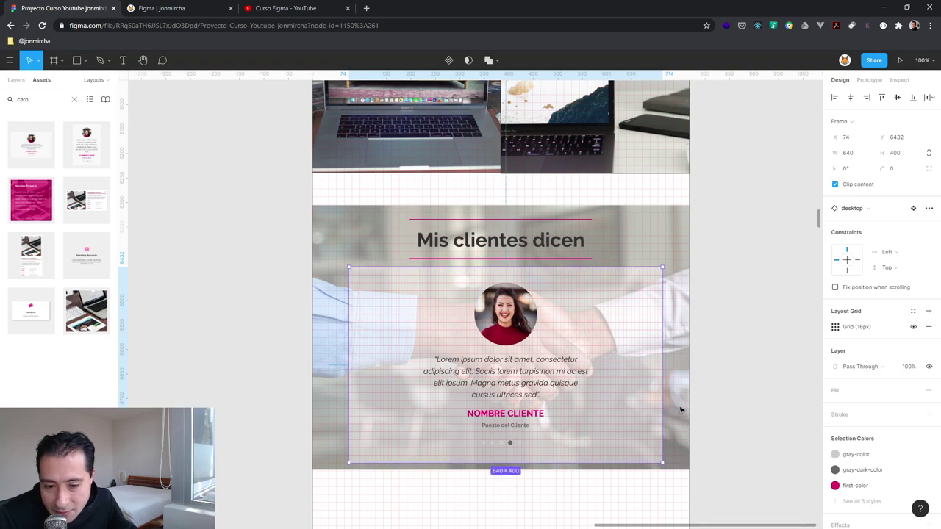
# - Enlarge the handshake section to 863 × 575 and set the card slightly lower
pyautogui.click(684, 428)
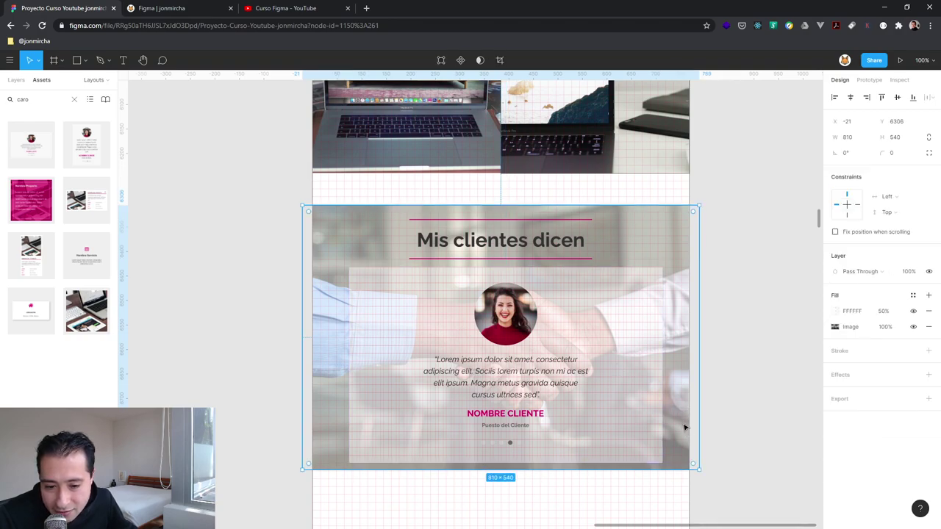
pyautogui.moveTo(702, 474); pyautogui.dragTo(724, 486)
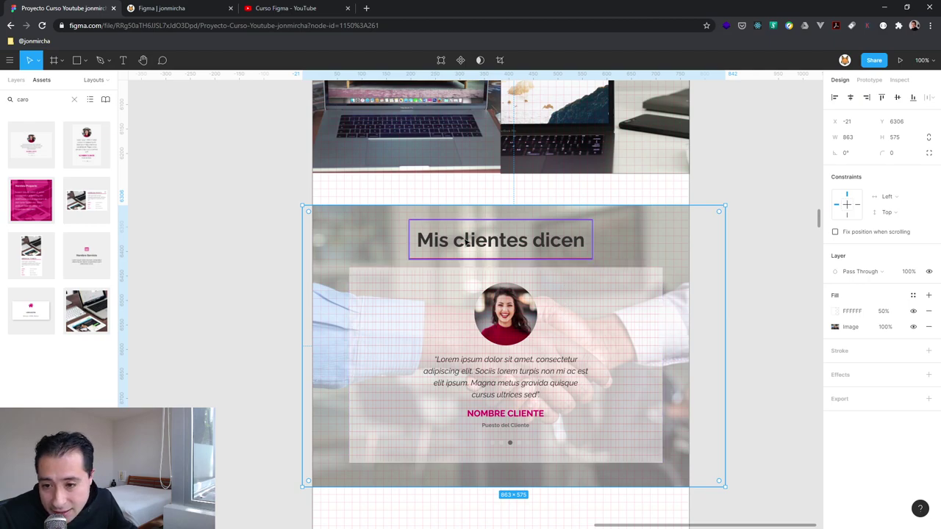
pyautogui.moveTo(563, 295); pyautogui.dragTo(556, 292)
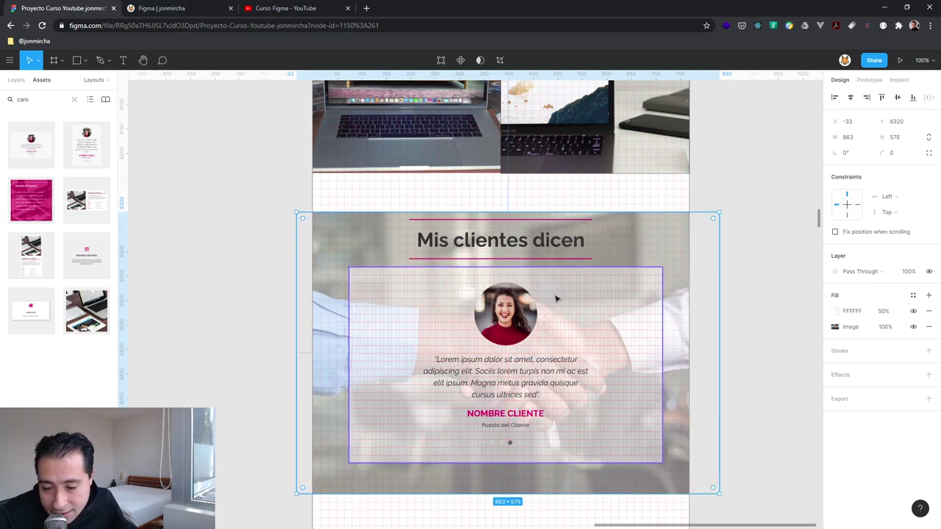
pyautogui.click(425, 314)
pyautogui.moveTo(425, 313); pyautogui.dragTo(426, 321)
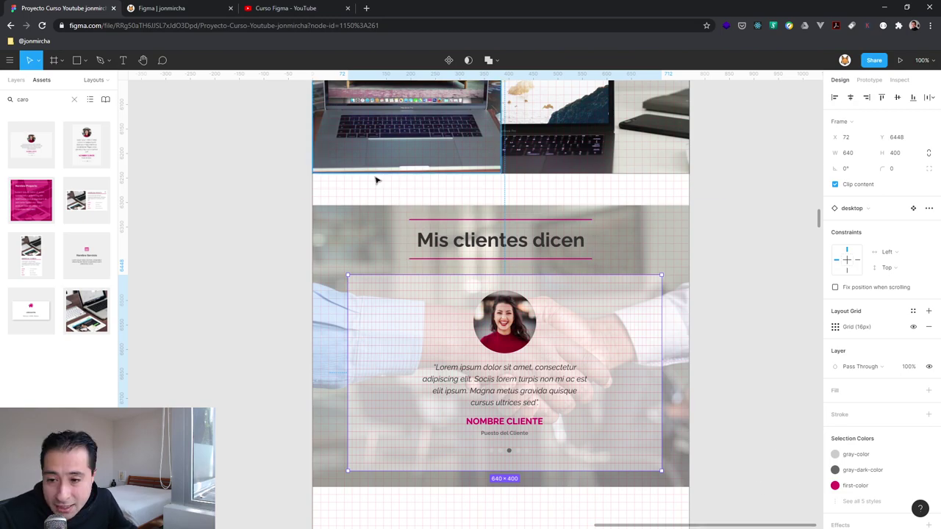
# - Center the title and carousel card horizontally, then center the title on its own
pyautogui.click(639, 225)
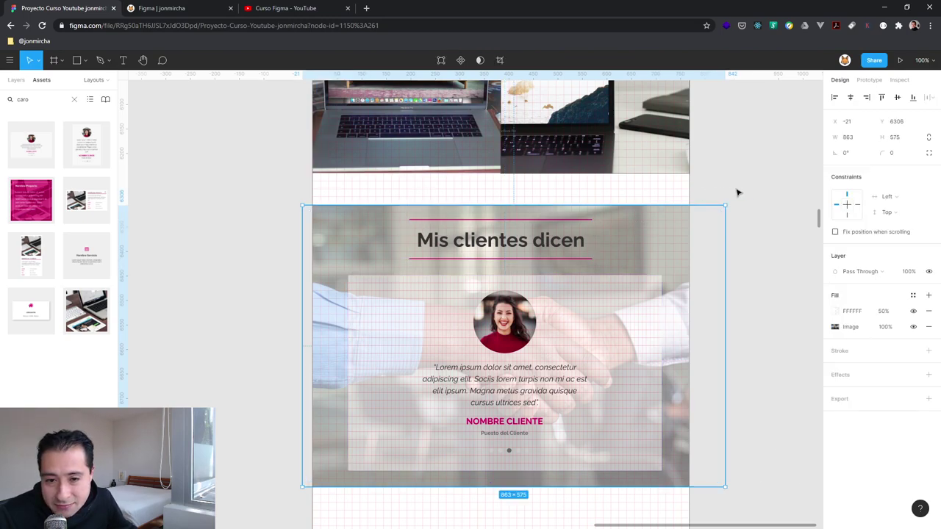
pyautogui.moveTo(754, 191); pyautogui.dragTo(514, 328)
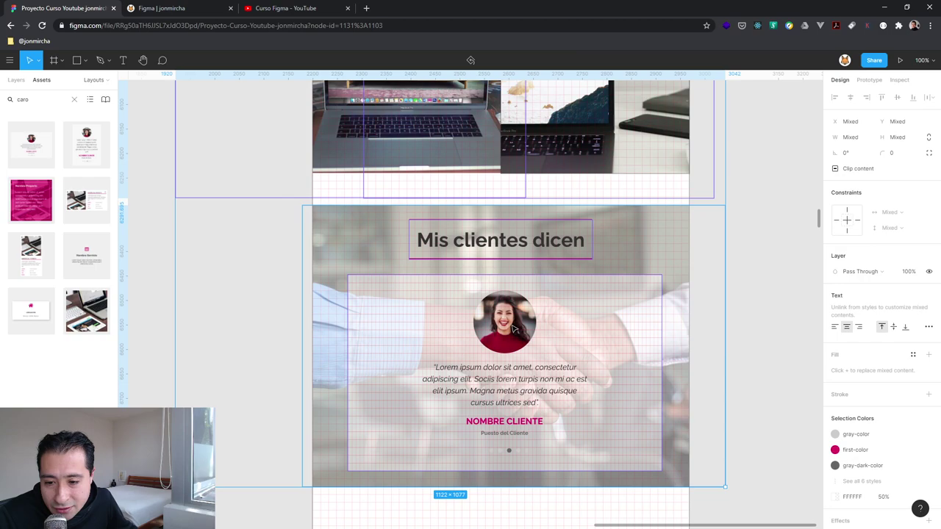
pyautogui.click(151, 295)
pyautogui.moveTo(230, 250); pyautogui.dragTo(560, 366)
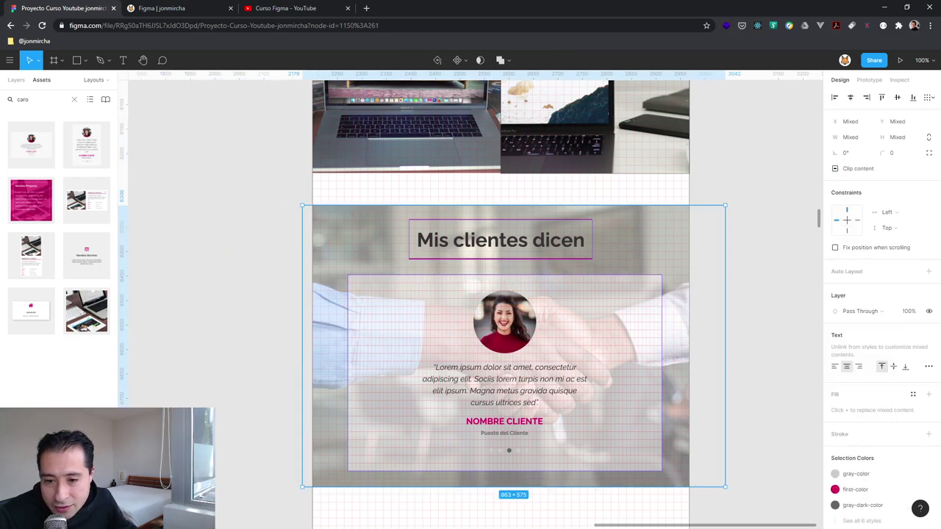
pyautogui.click(850, 98)
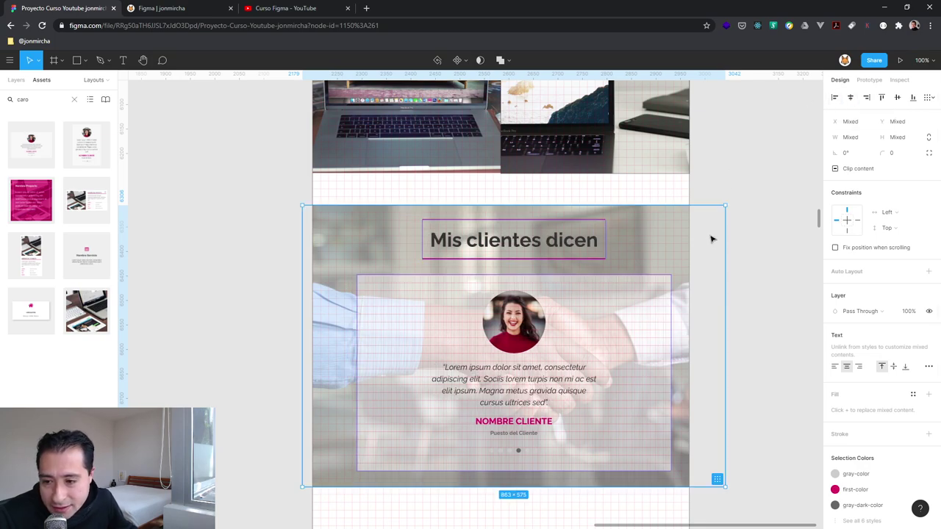
pyautogui.click(570, 238)
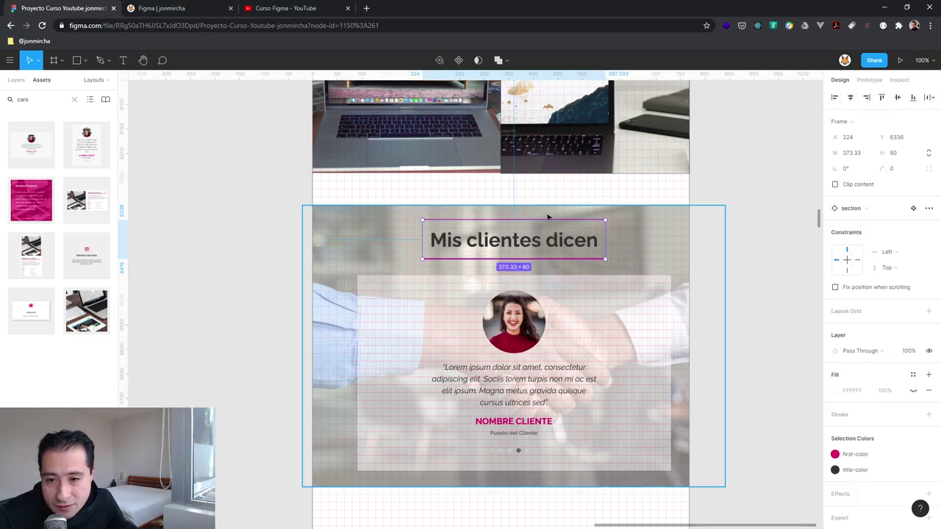
pyautogui.click(850, 98)
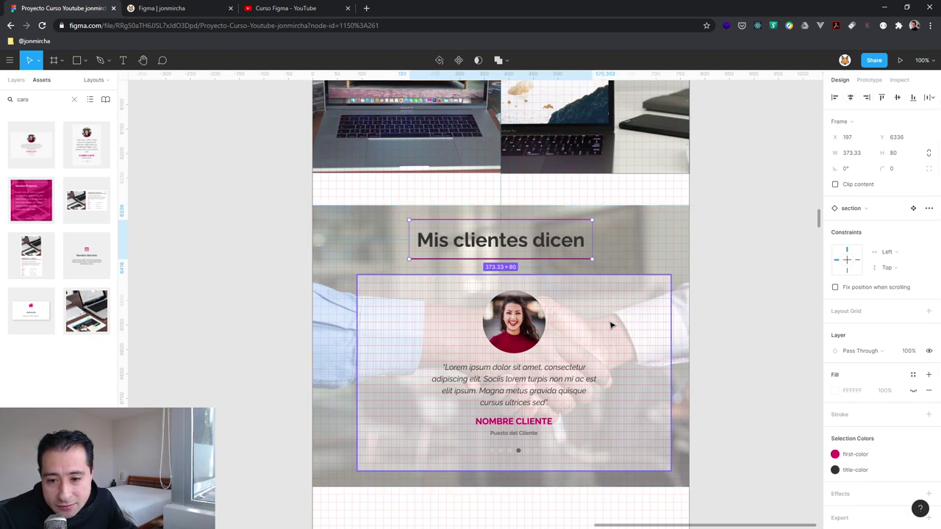
# - Center the testimonial card and the handshake section horizontally, placing the section at X -47
pyautogui.click(607, 326)
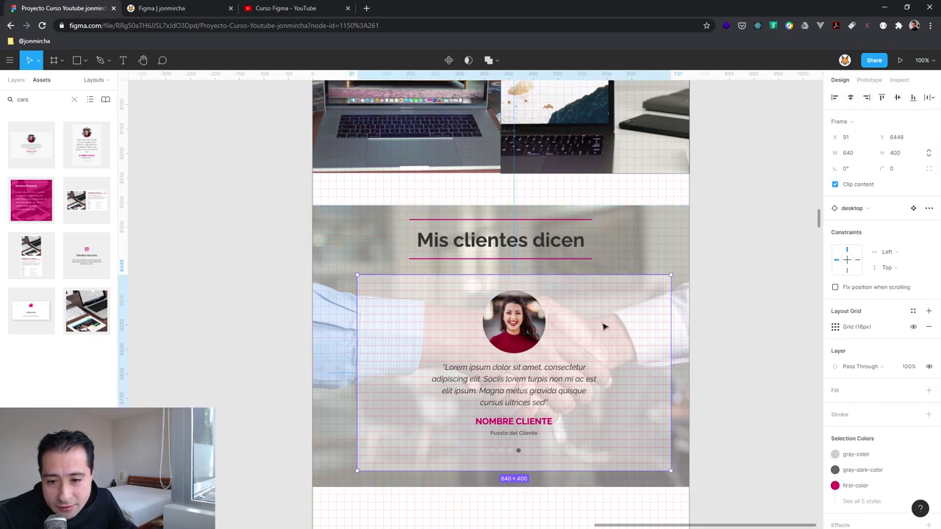
pyautogui.click(850, 98)
pyautogui.click(621, 234)
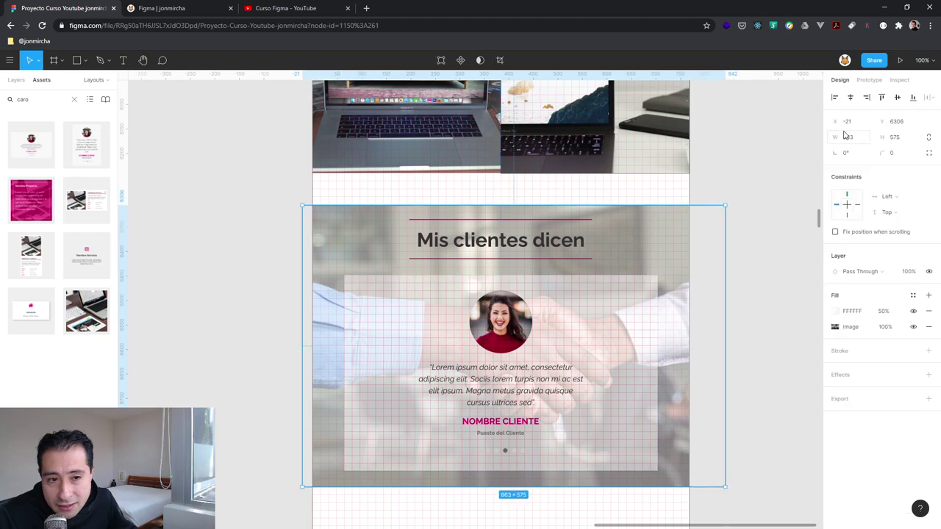
pyautogui.click(851, 98)
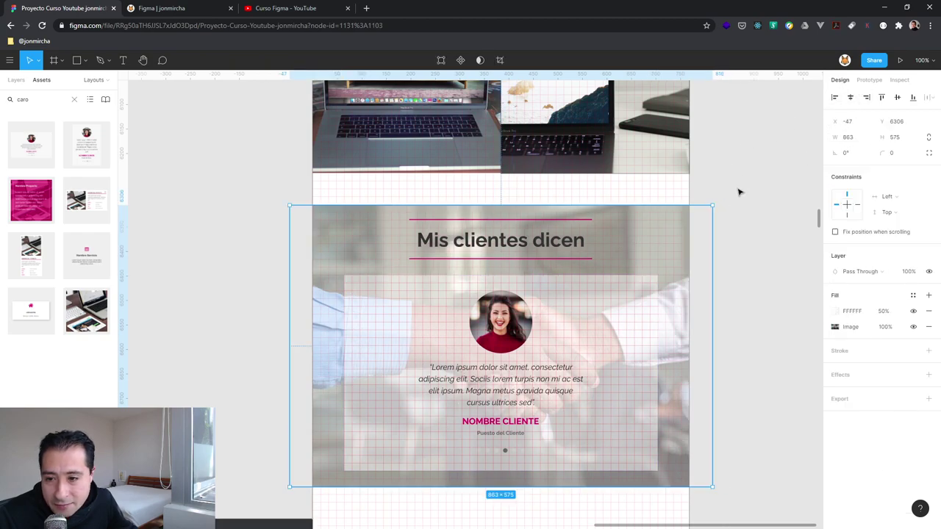
pyautogui.click(739, 192)
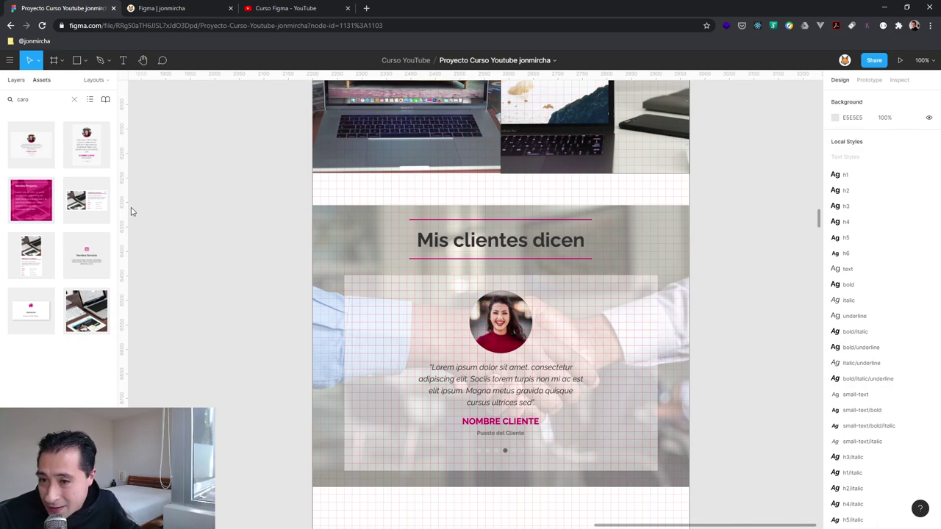
pyautogui.hotkey('alt', '1')
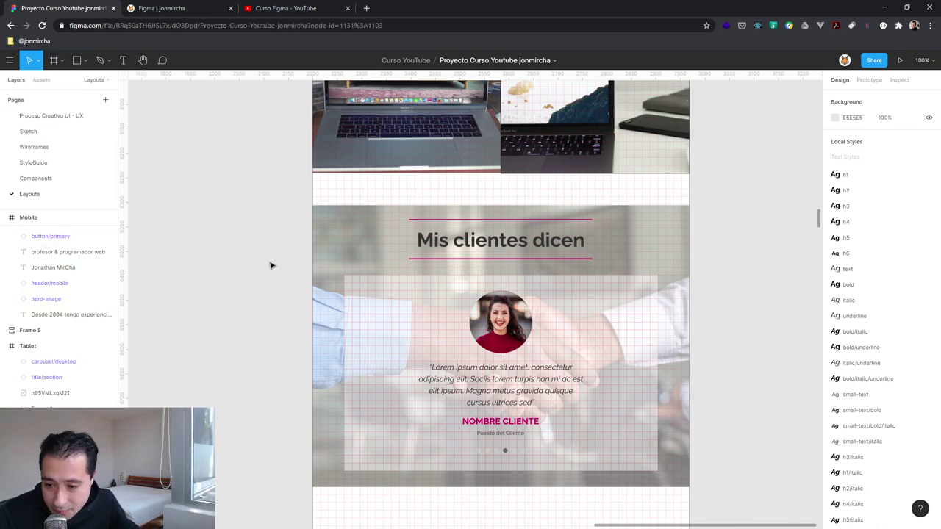
# - Switch to the Wireframes page and zoom out to about 13% to view all layout frames
pyautogui.click(34, 147)
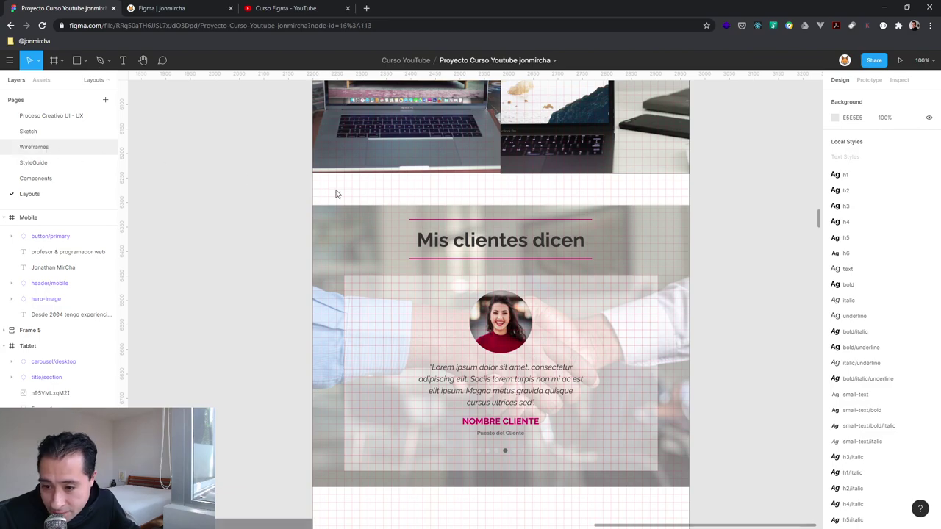
pyautogui.scroll(-1, 493, 316)
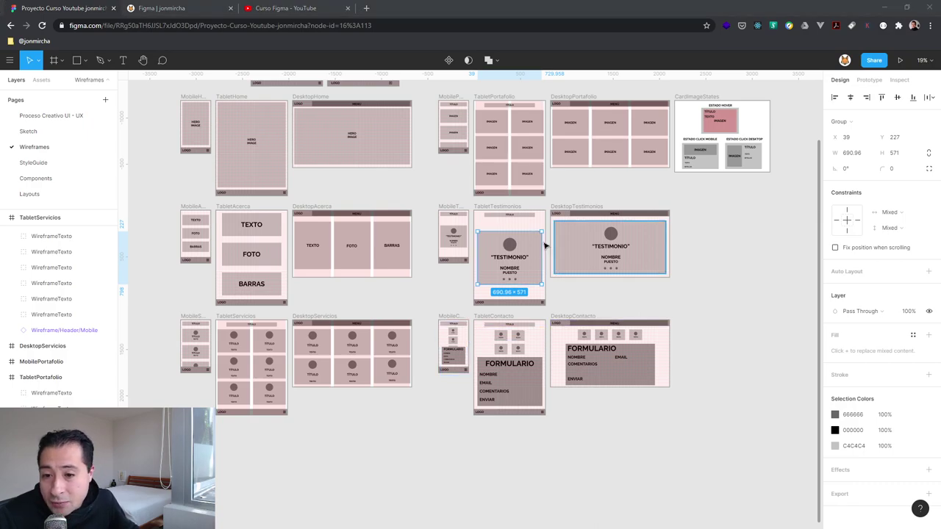
pyautogui.click(43, 81)
pyautogui.click(13, 81)
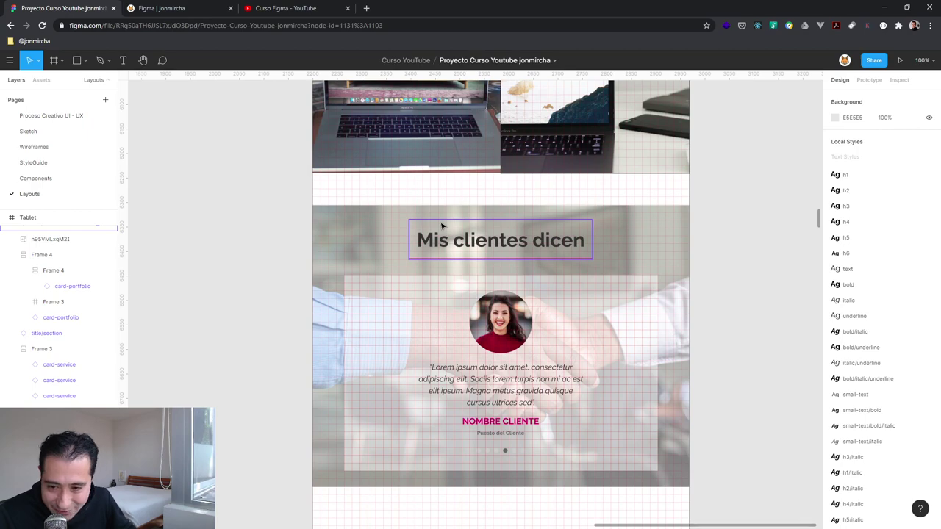
pyautogui.scroll(-5, 441, 226)
pyautogui.scroll(-5, 441, 225)
pyautogui.scroll(-5, 441, 225)
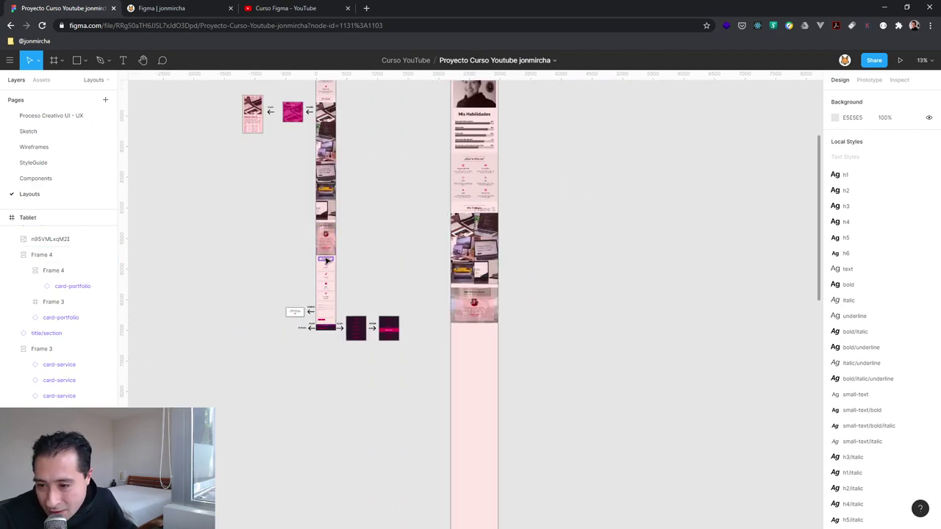
# - Paste the Mobile ¿Interesado? title, Frame 5 cards and form into Tablet as a 288 × 1070 section
pyautogui.click(326, 260)
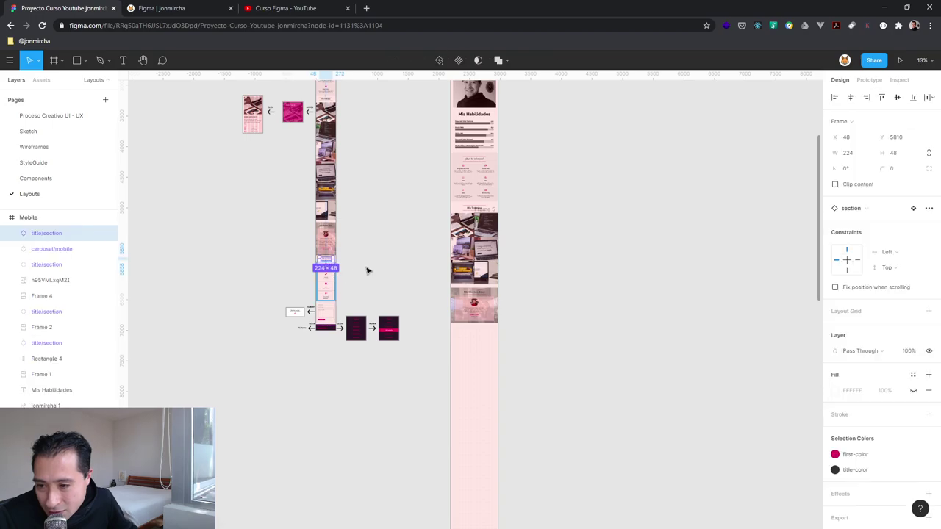
pyautogui.press('alt')
pyautogui.hotkey('shift', 'a')
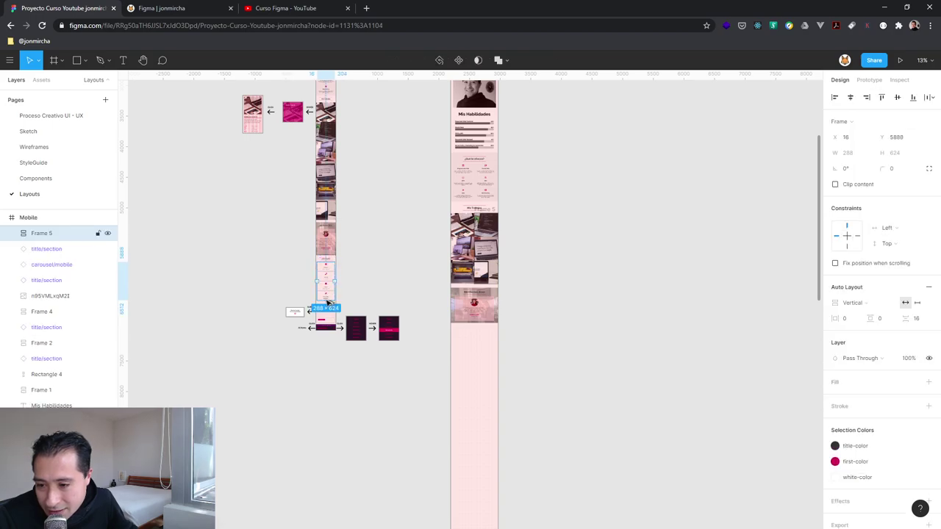
pyautogui.click(326, 314)
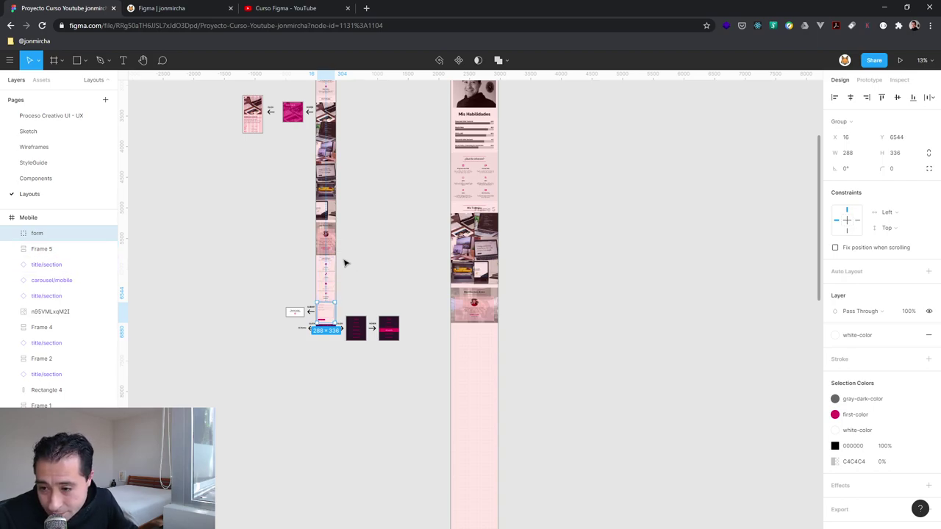
pyautogui.moveTo(353, 259)
pyautogui.mouseDown()
pyautogui.moveTo(320, 306)
pyautogui.moveTo(333, 297)
pyautogui.moveTo(475, 364)
pyautogui.mouseUp()
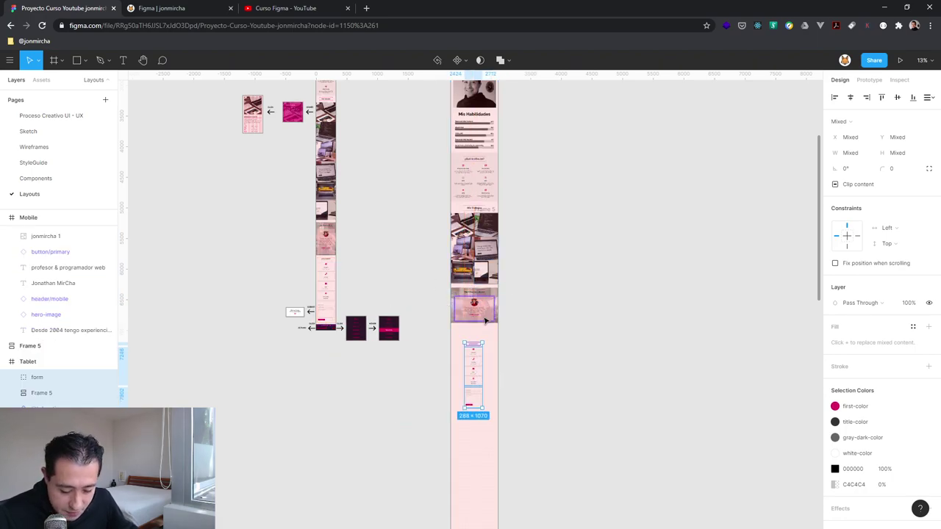
pyautogui.hotkey('shift', '2')
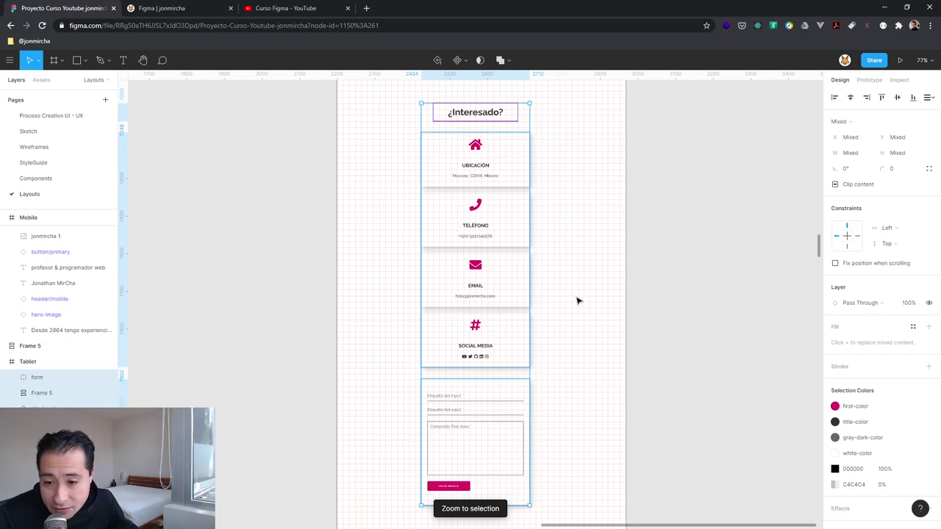
# - Move the pasted ¿Interesado? title up under the testimonials and switch to proportional scaling
pyautogui.click(566, 327)
pyautogui.scroll(1, 564, 328)
pyautogui.scroll(3, 537, 328)
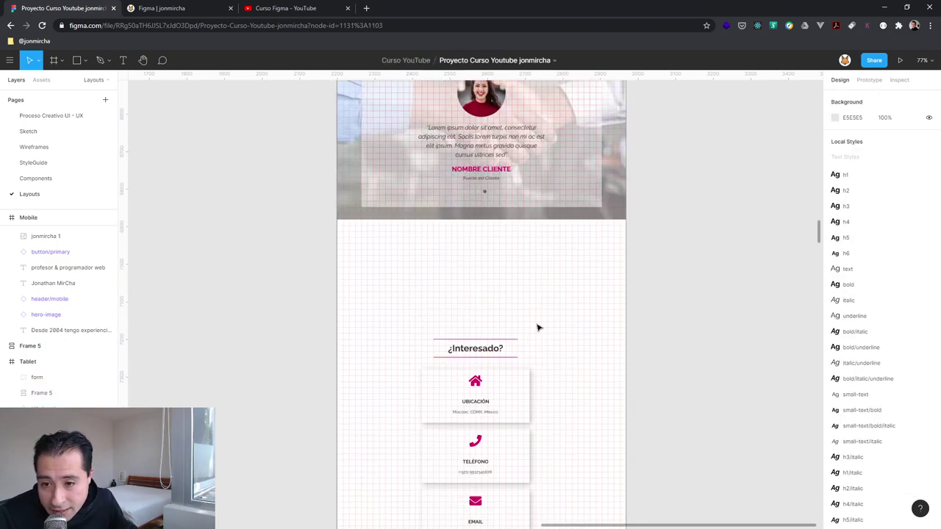
pyautogui.moveTo(477, 348); pyautogui.dragTo(468, 247)
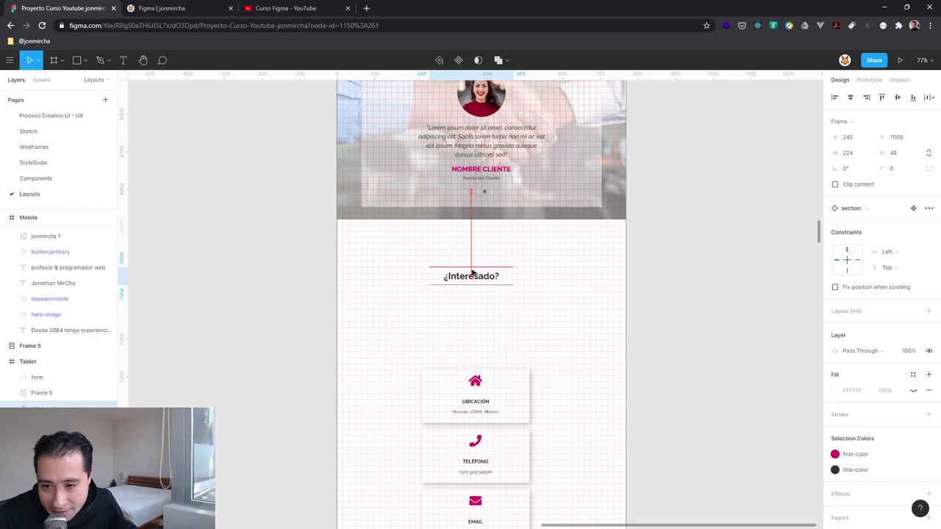
pyautogui.click(37, 63)
pyautogui.click(29, 96)
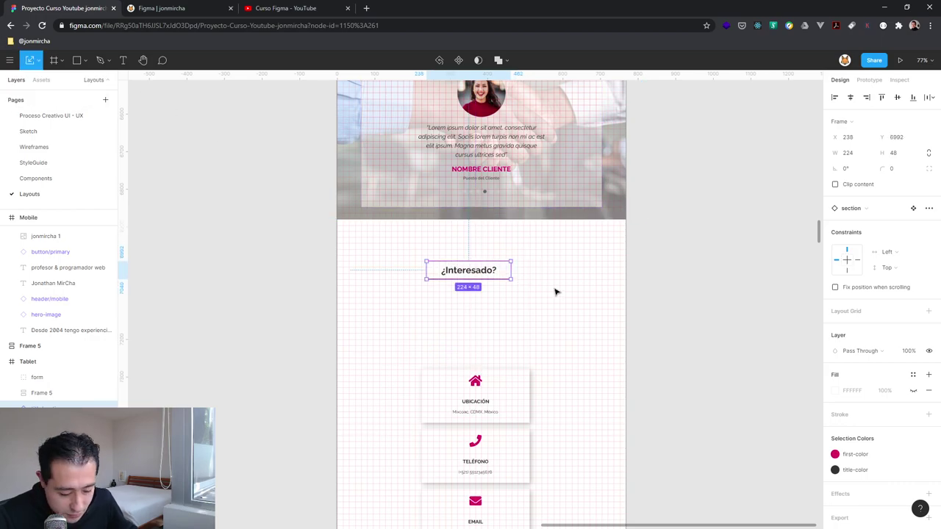
# - Scale the title to 373.33 × 80 and centre it horizontally at X 197, Y 6944
pyautogui.hotkey('ctrl', '+')
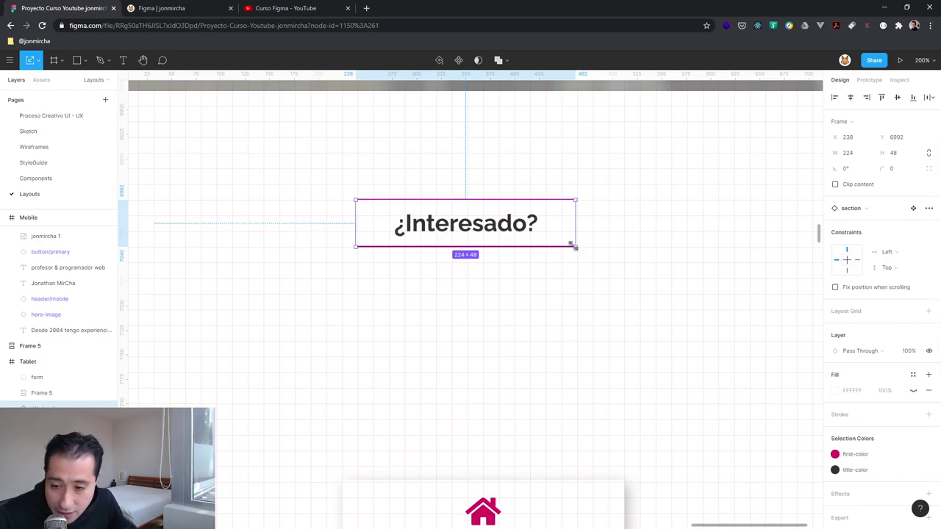
pyautogui.moveTo(588, 261); pyautogui.dragTo(592, 262)
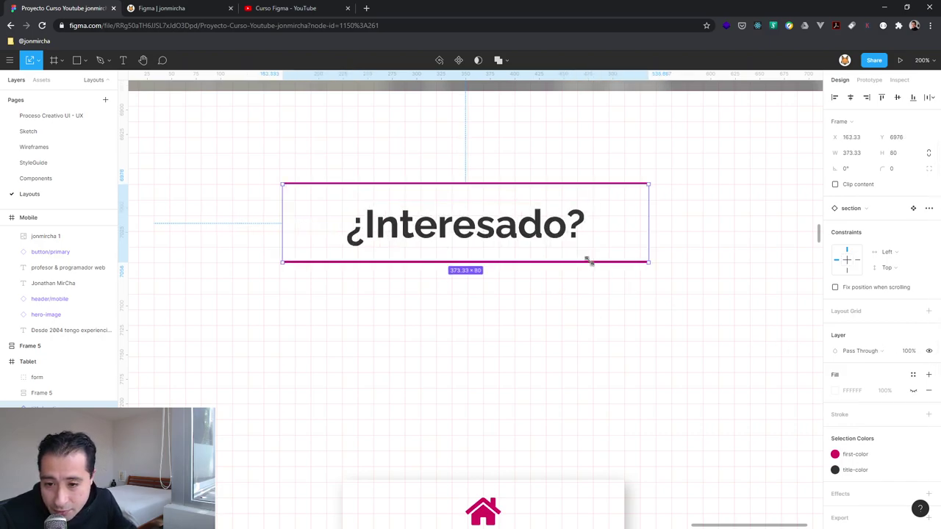
pyautogui.scroll(5, 547, 359)
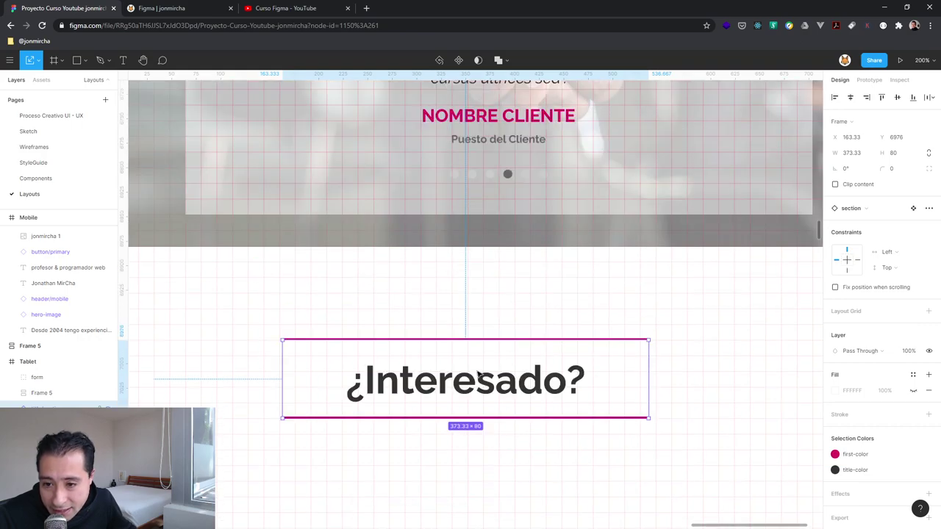
pyautogui.moveTo(478, 375)
pyautogui.mouseDown()
pyautogui.moveTo(506, 326)
pyautogui.moveTo(504, 344)
pyautogui.mouseUp()
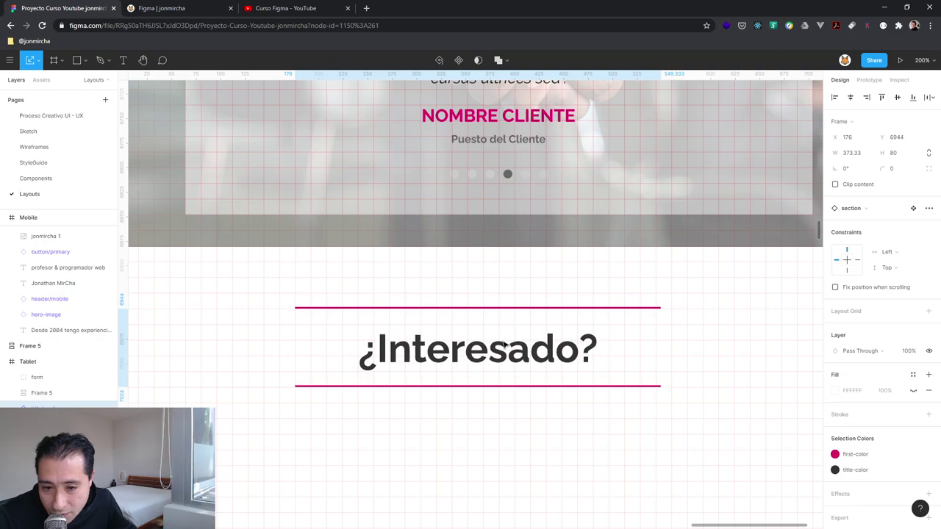
pyautogui.click(850, 97)
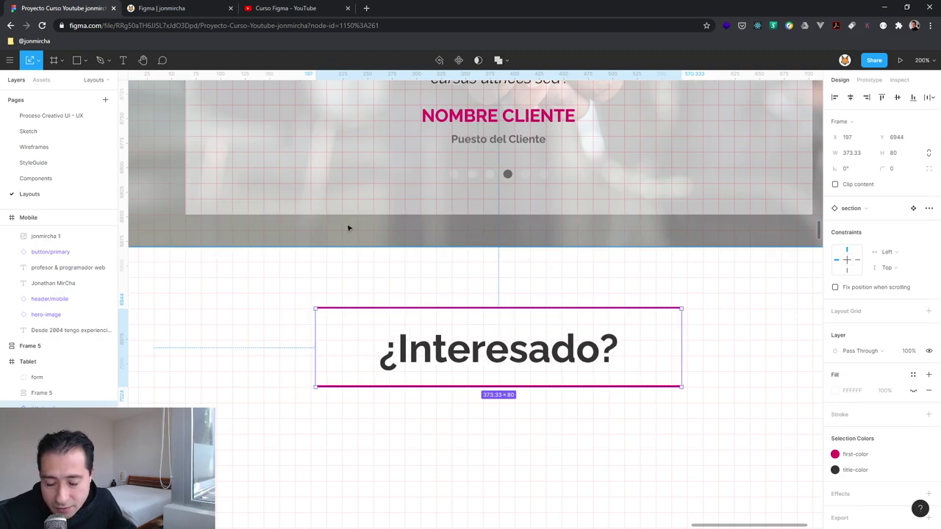
pyautogui.press('-')
pyautogui.press('-')
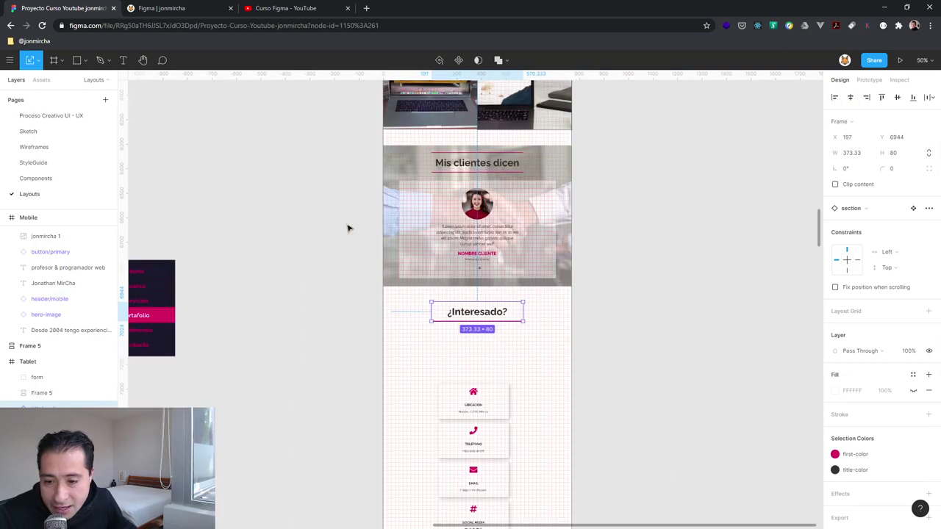
# - Move the contact cards up beneath the ¿Interesado? title
pyautogui.scroll(-1, 548, 361)
pyautogui.moveTo(506, 439); pyautogui.dragTo(452, 367)
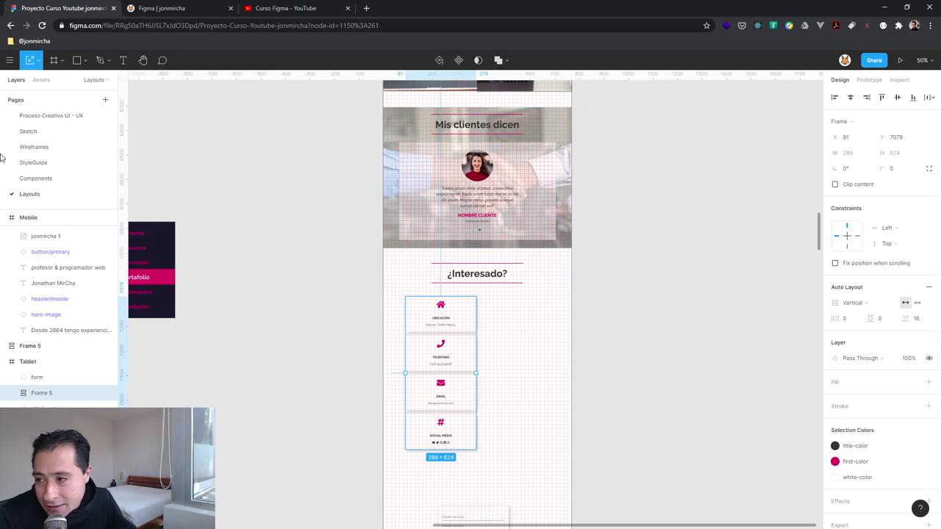
pyautogui.click(5, 218)
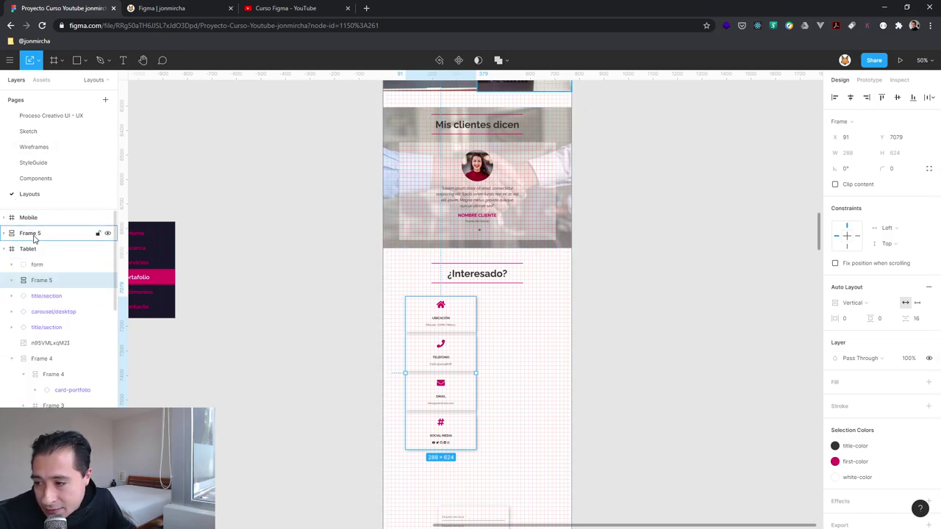
# - Move the loose Frame 5 image layer inside the Tablet frame and select Tablet
pyautogui.click(33, 235)
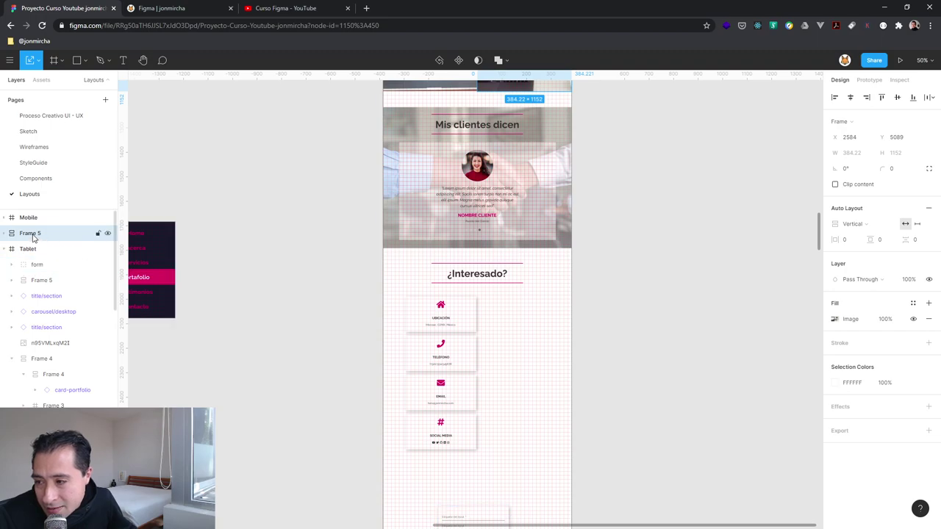
pyautogui.scroll(2, 500, 336)
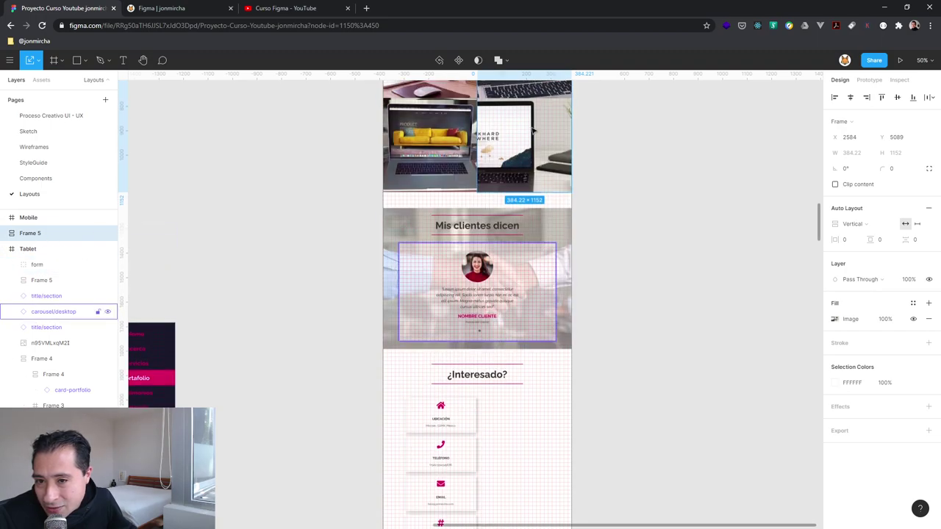
pyautogui.scroll(2, 545, 185)
pyautogui.scroll(-2, 544, 193)
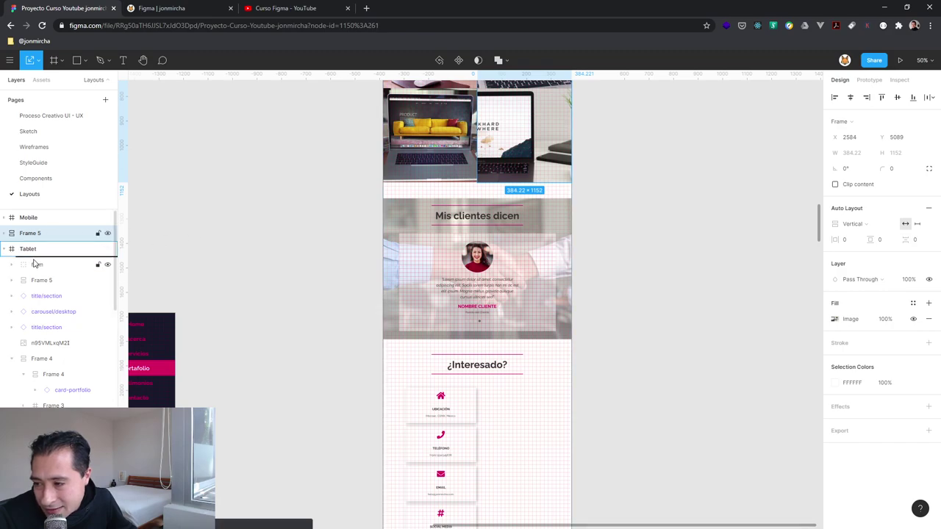
pyautogui.moveTo(32, 259); pyautogui.dragTo(42, 351)
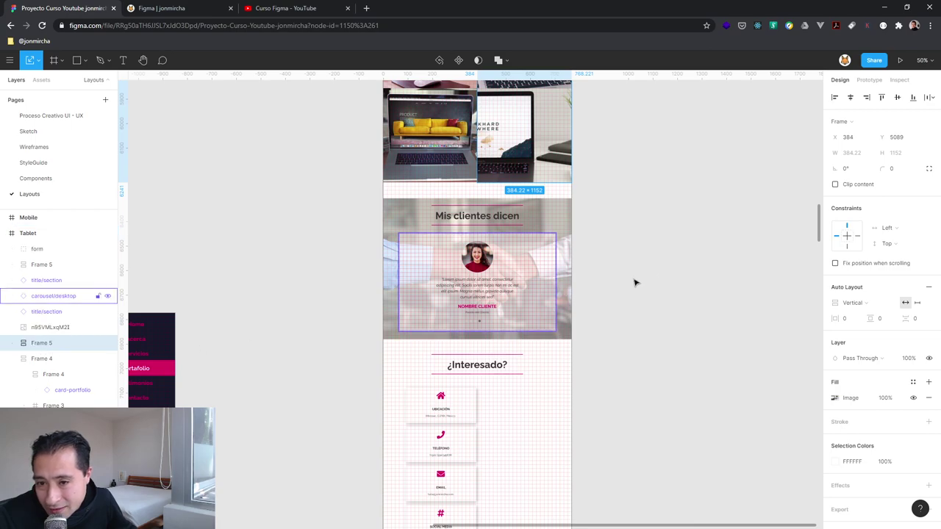
pyautogui.click(3, 233)
pyautogui.moveTo(59, 217)
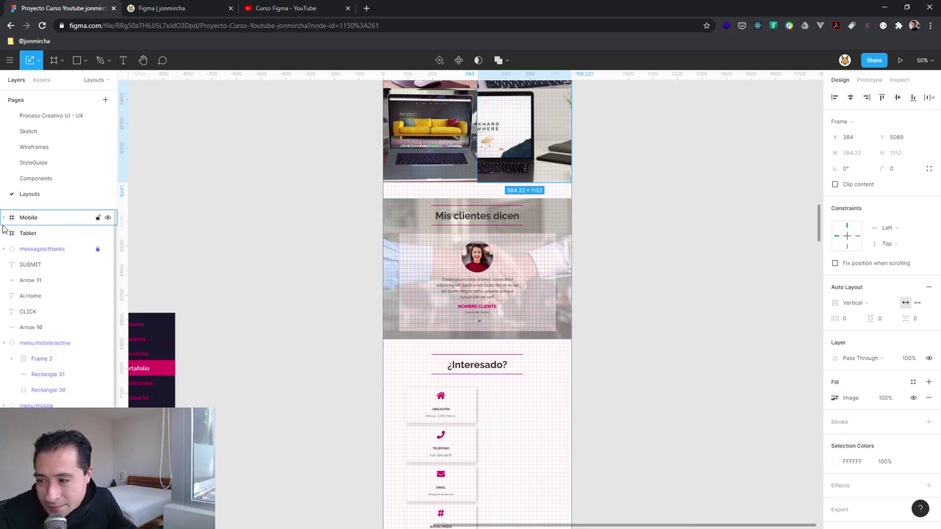
pyautogui.click(3, 233)
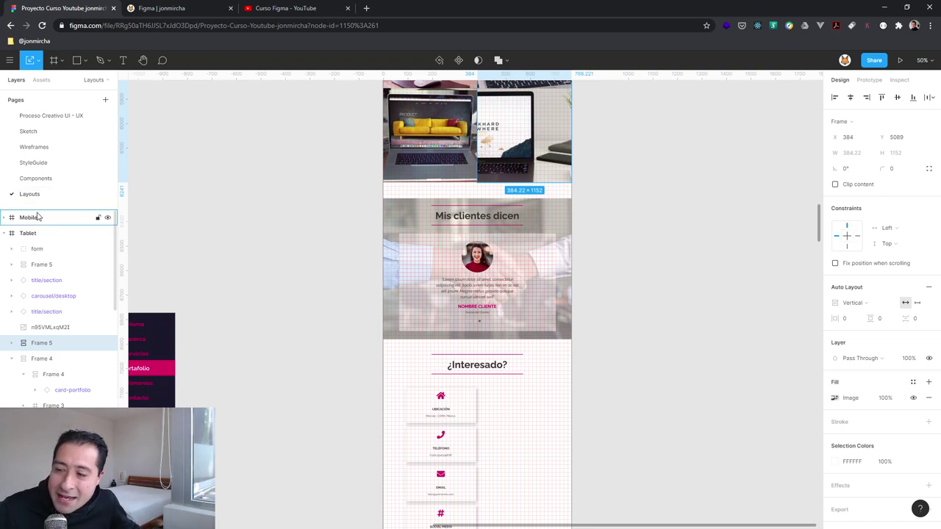
pyautogui.click(3, 233)
pyautogui.click(4, 233)
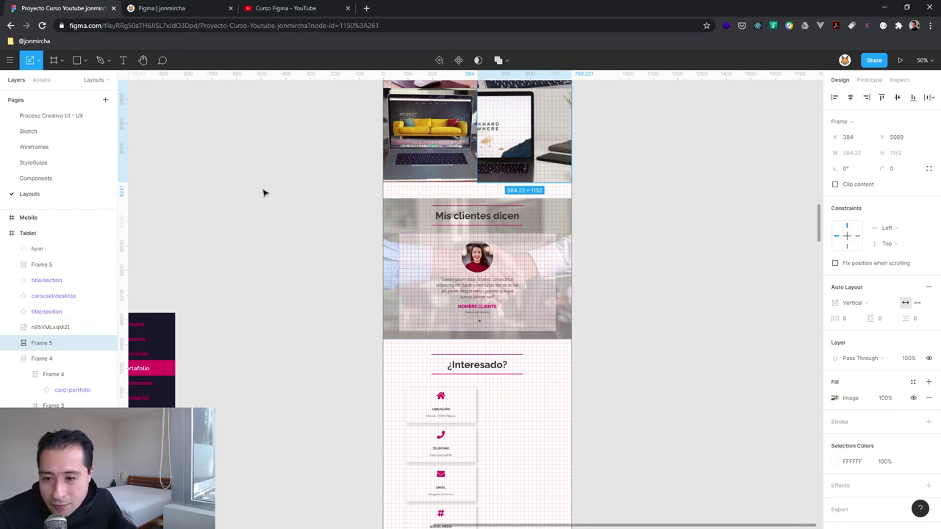
pyautogui.scroll(-1, 512, 263)
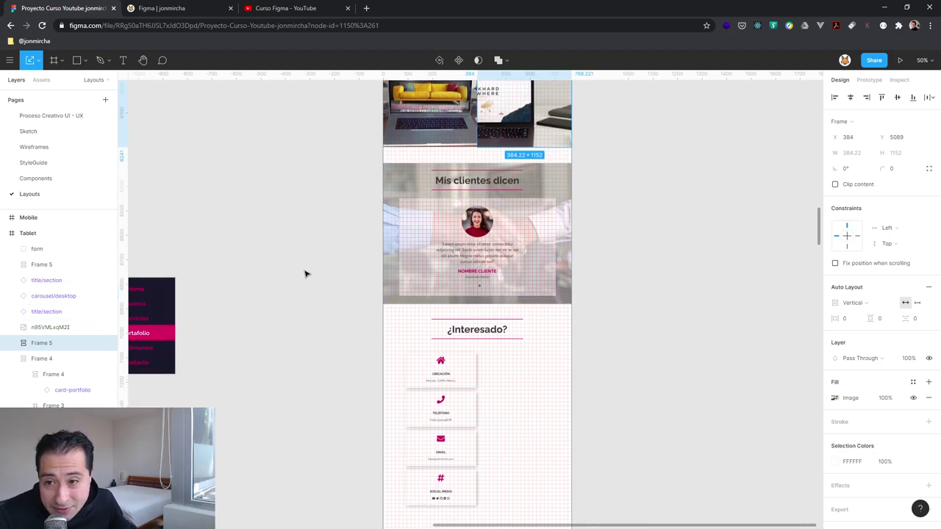
pyautogui.click(7, 236)
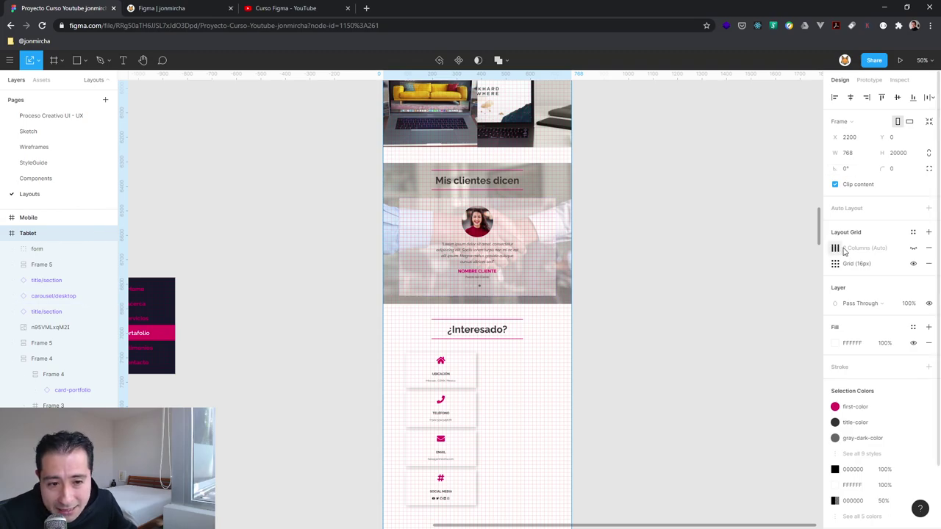
# - Show the Tablet frame's 2 Columns layout grid and zoom to the contact cards Frame 5
pyautogui.click(913, 248)
pyautogui.scroll(-1, 477, 277)
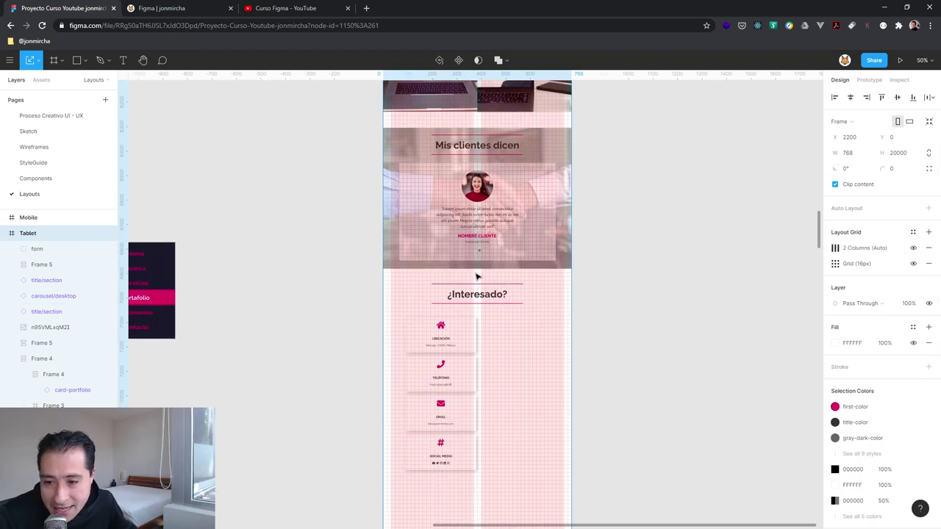
pyautogui.scroll(-3, 474, 283)
pyautogui.scroll(-4, 467, 274)
pyautogui.moveTo(461, 169); pyautogui.dragTo(456, 178)
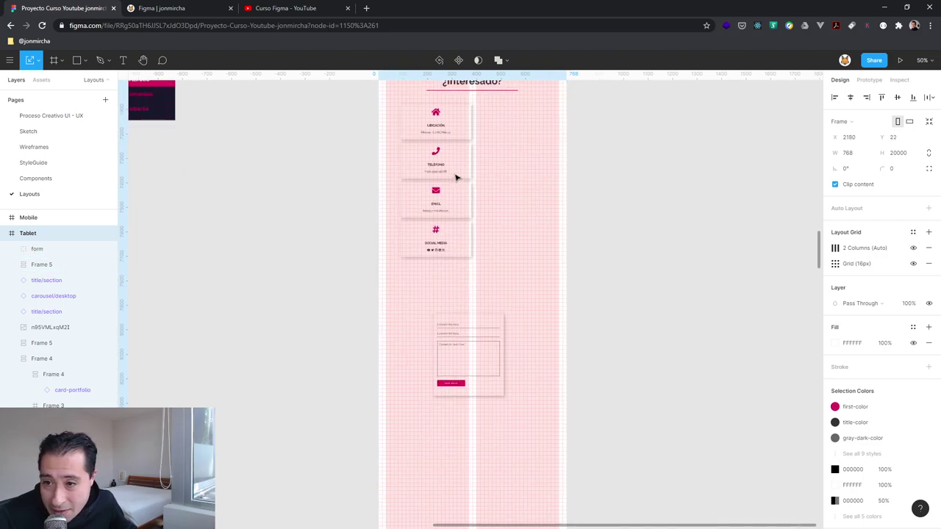
pyautogui.scroll(3, 434, 229)
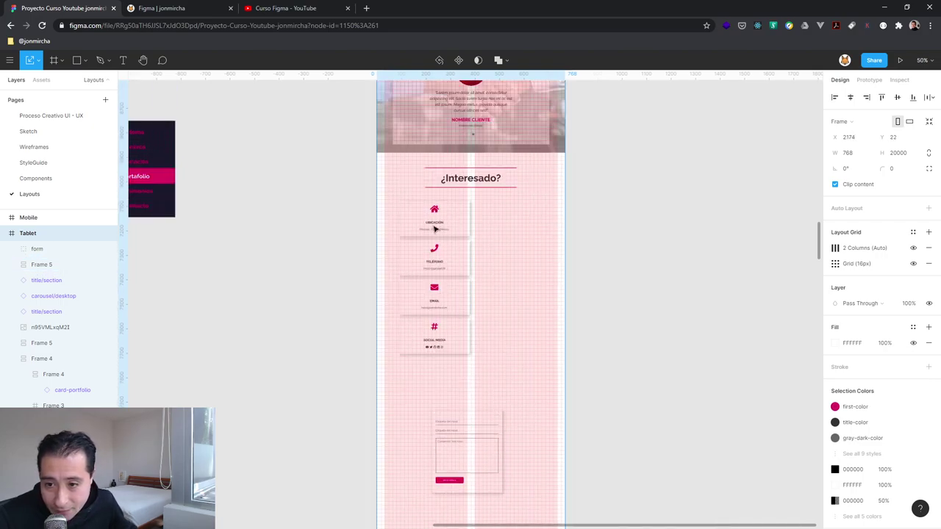
pyautogui.click(434, 229)
pyautogui.hotkey('shift', '2')
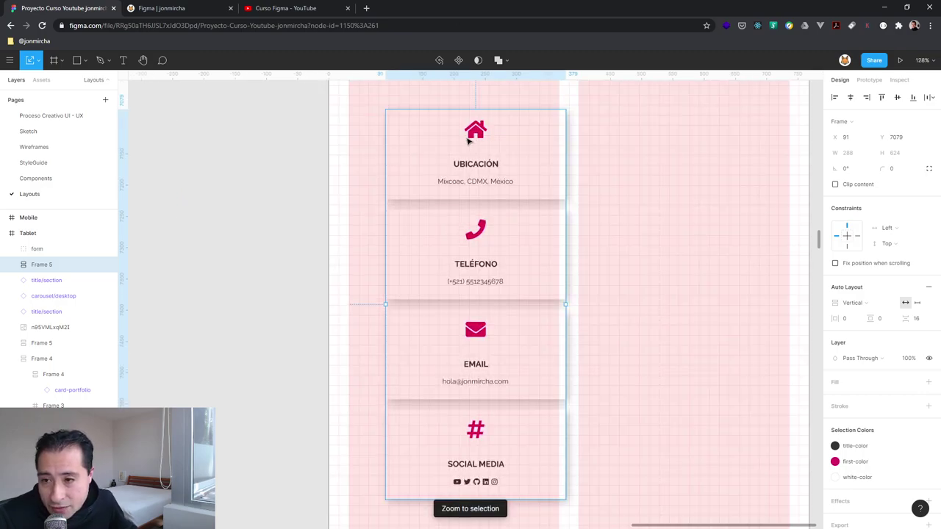
# - Move the contact cards into the left grid column and resize them to 336 × 728
pyautogui.moveTo(439, 127); pyautogui.dragTo(445, 126)
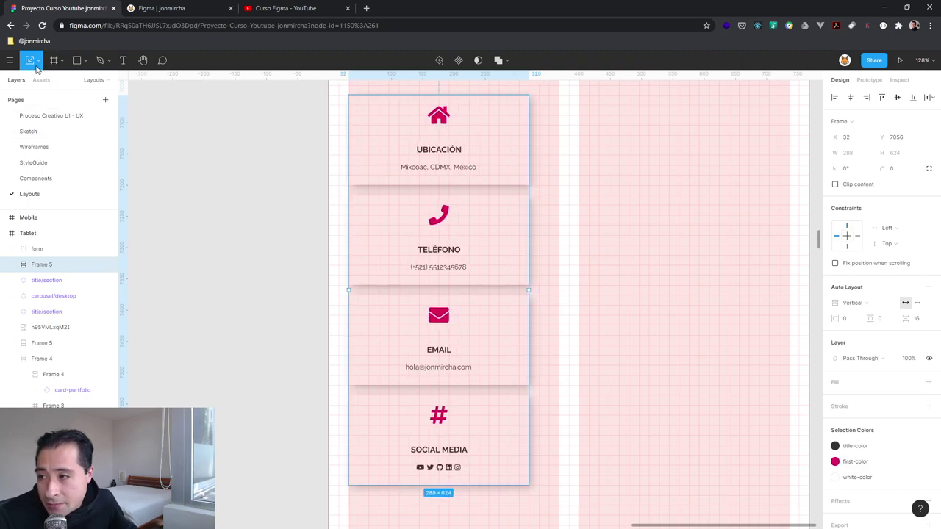
pyautogui.scroll(-1, 503, 370)
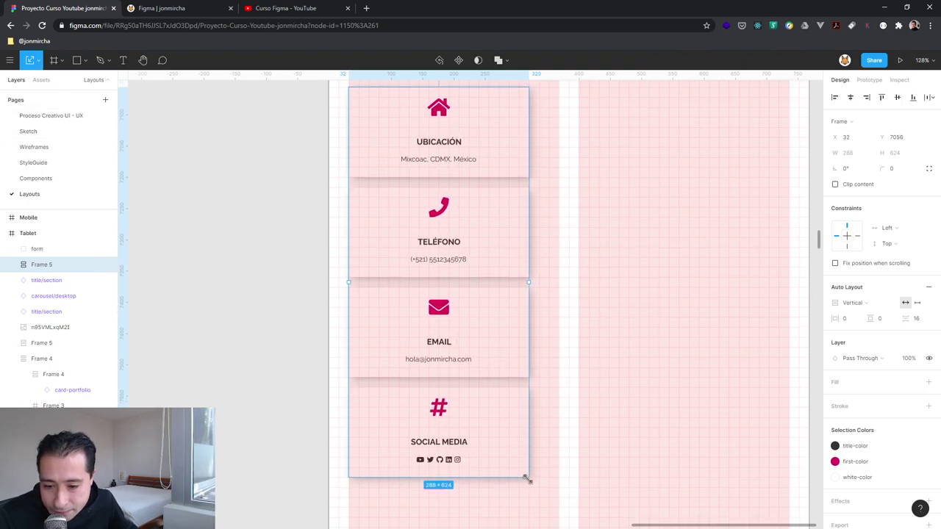
pyautogui.moveTo(526, 477); pyautogui.dragTo(557, 521)
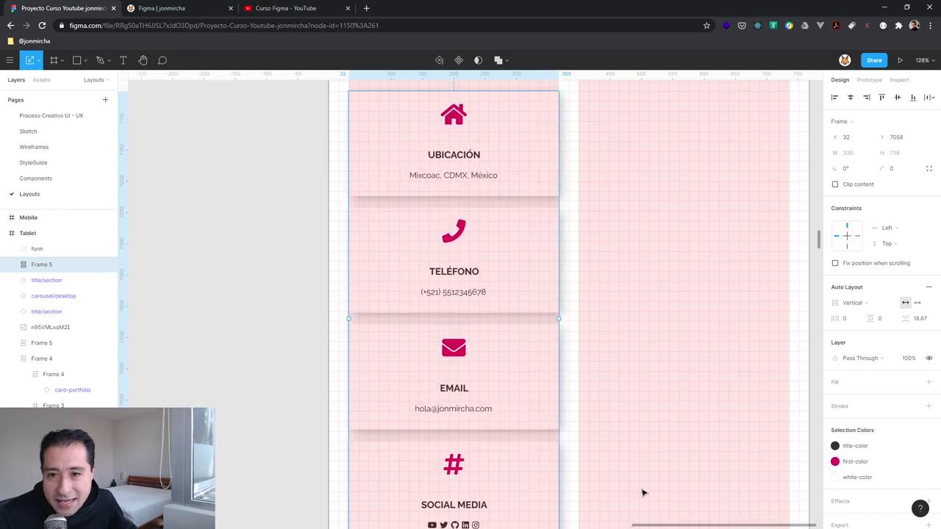
pyautogui.scroll(3, 641, 494)
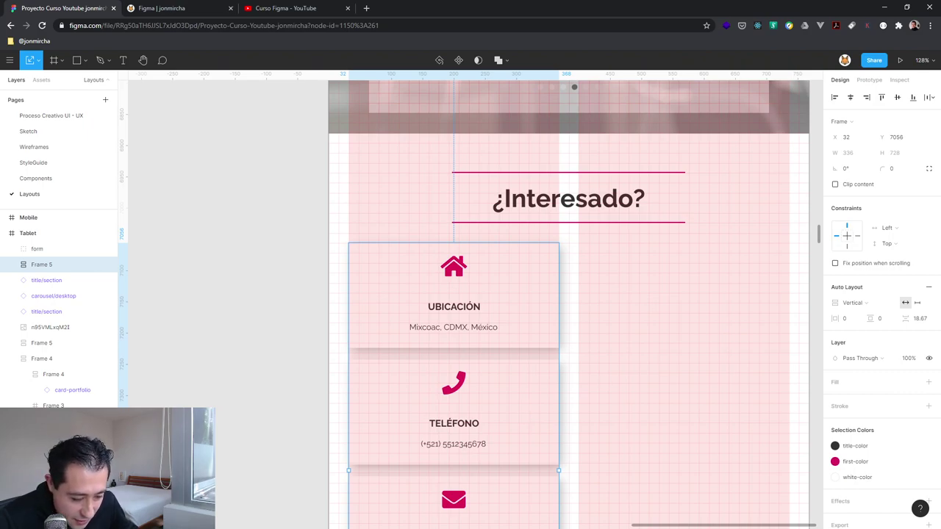
pyautogui.scroll(4, 526, 283)
pyautogui.scroll(4, 527, 283)
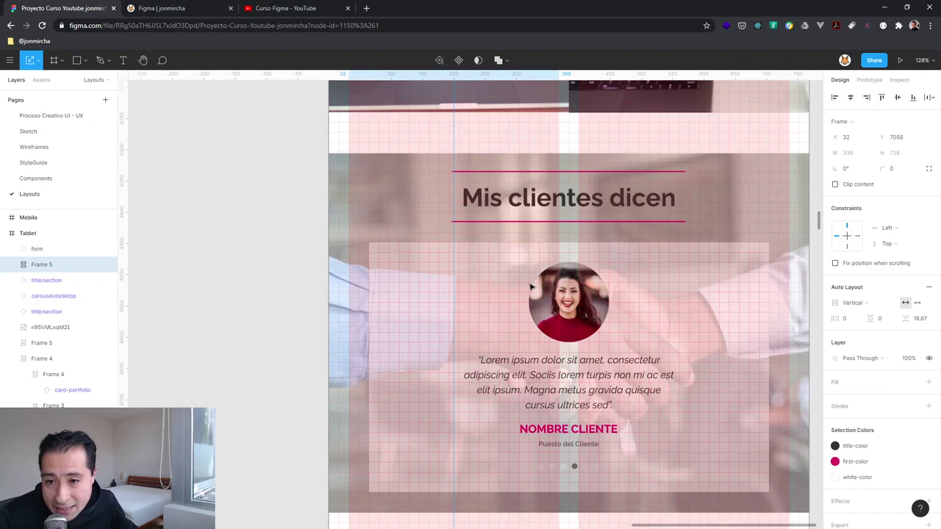
pyautogui.scroll(2, 528, 285)
pyautogui.scroll(4, 528, 287)
pyautogui.scroll(4, 528, 285)
pyautogui.scroll(4, 522, 297)
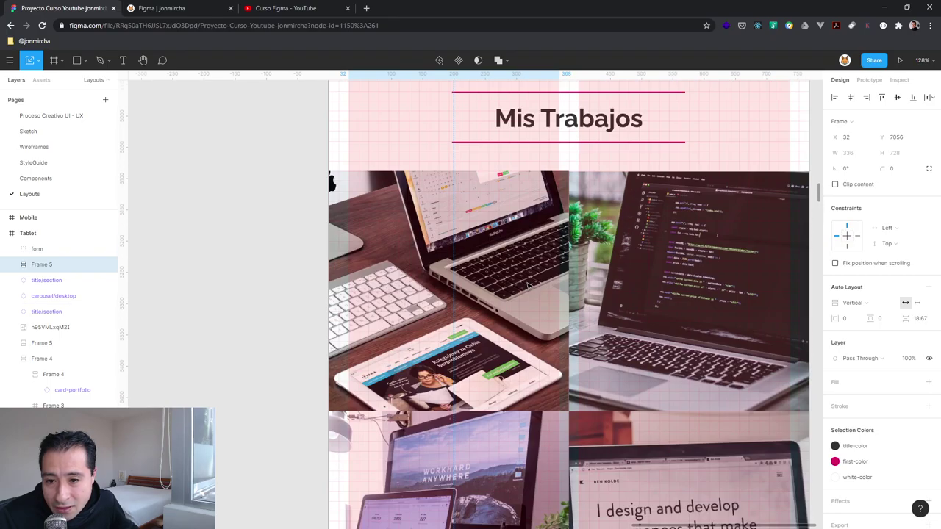
pyautogui.scroll(4, 515, 314)
pyautogui.scroll(-2, 513, 371)
pyautogui.scroll(-3, 514, 364)
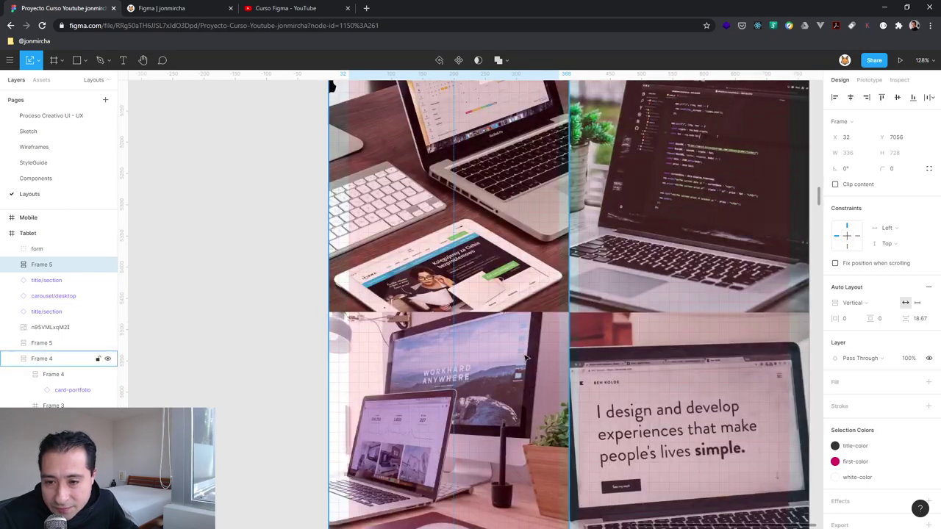
pyautogui.scroll(-4, 515, 357)
pyautogui.scroll(-2, 516, 349)
pyautogui.scroll(-4, 514, 347)
pyautogui.scroll(-5, 513, 346)
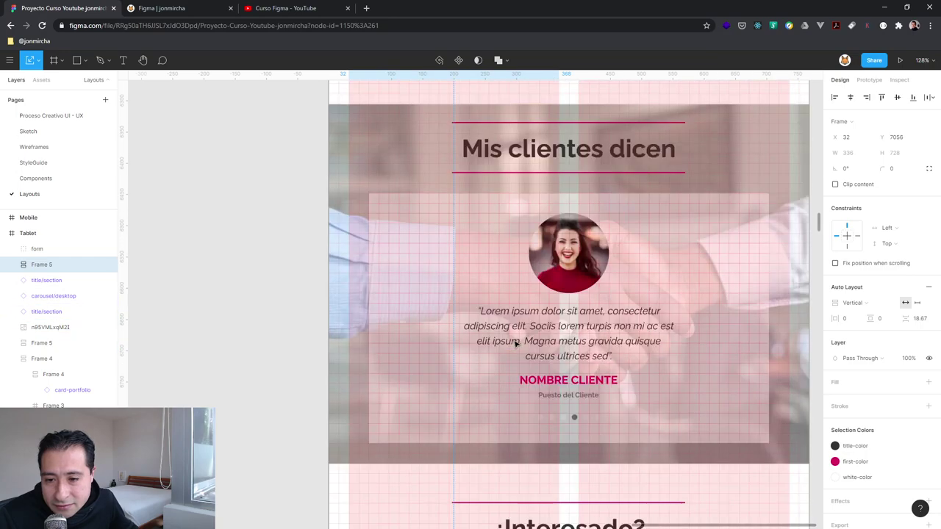
pyautogui.scroll(-3, 511, 343)
pyautogui.scroll(2, 508, 341)
pyautogui.scroll(3, 508, 340)
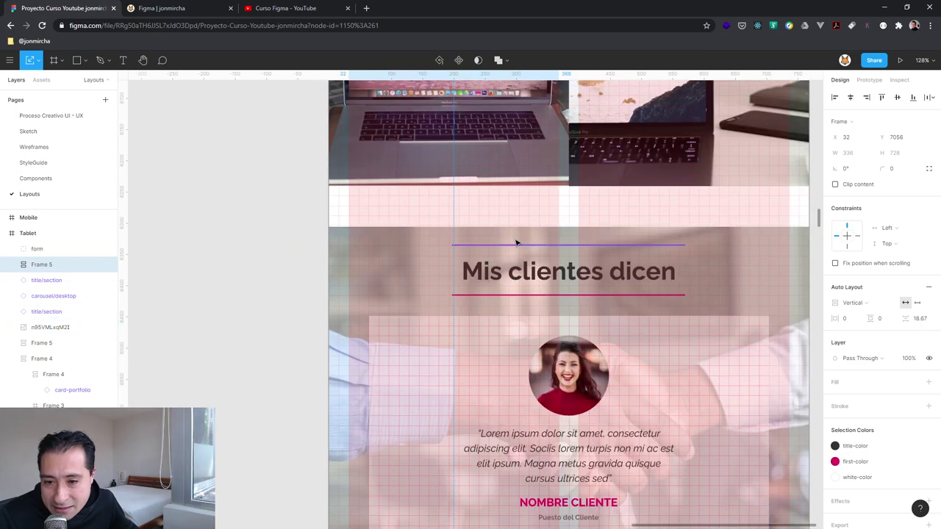
pyautogui.scroll(-2, 516, 354)
pyautogui.scroll(-3, 517, 353)
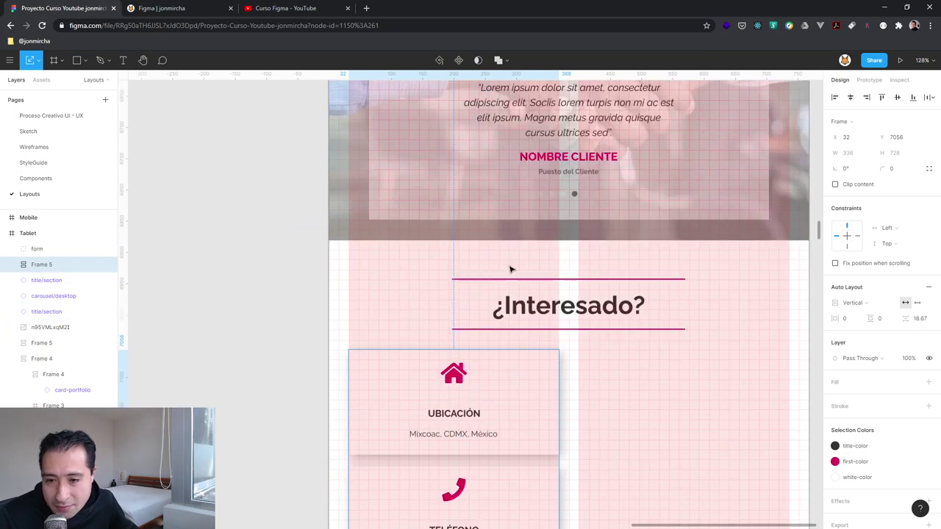
pyautogui.scroll(2, 525, 257)
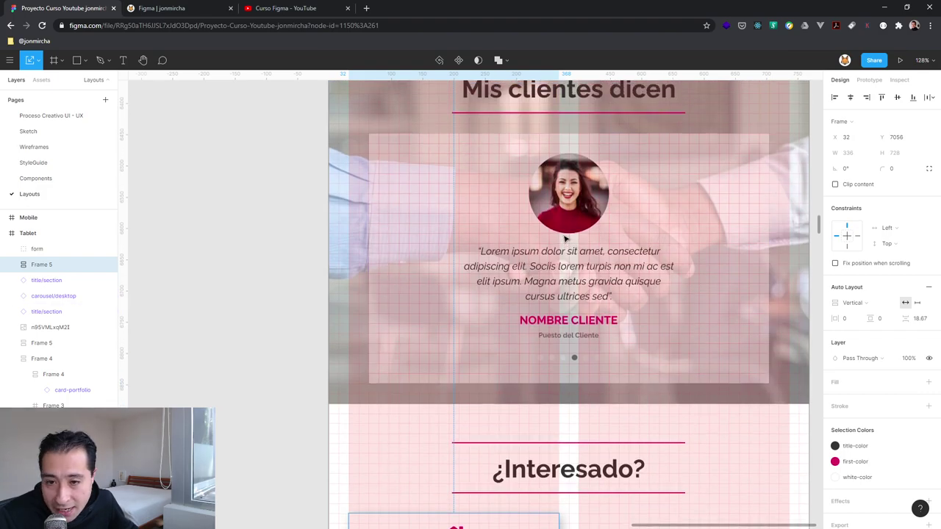
pyautogui.scroll(-1, 566, 238)
pyautogui.scroll(-2, 567, 237)
pyautogui.scroll(-2, 544, 258)
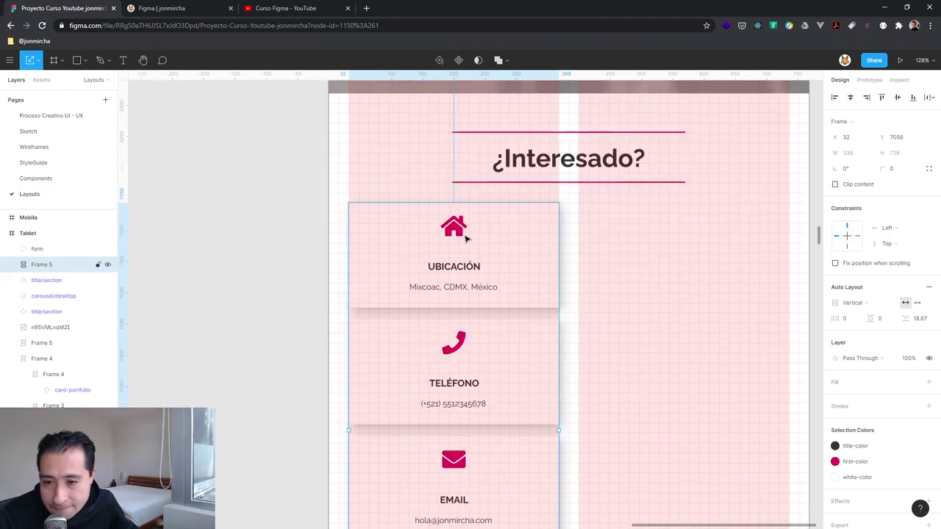
# - Nudge the card column back into alignment under the ¿Interesado? heading
pyautogui.moveTo(466, 245); pyautogui.dragTo(466, 255)
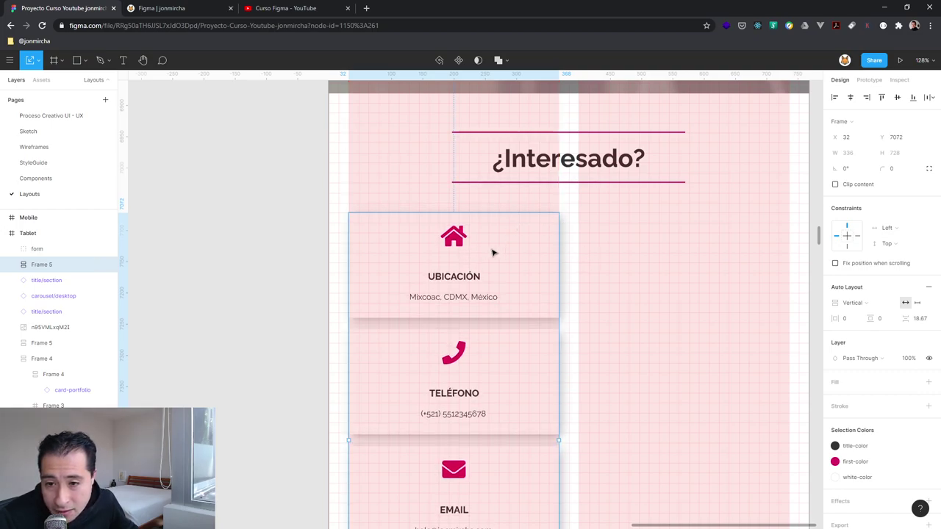
pyautogui.moveTo(493, 252); pyautogui.dragTo(493, 242)
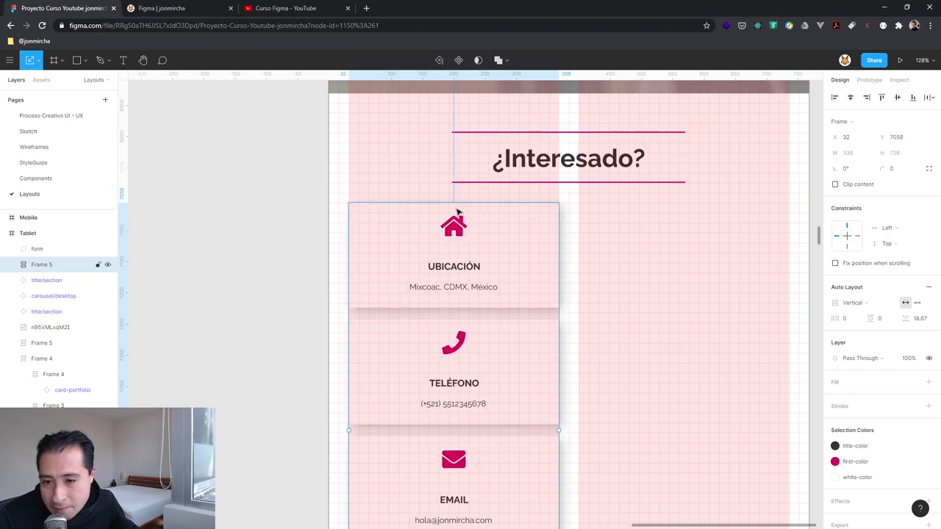
pyautogui.click(727, 269)
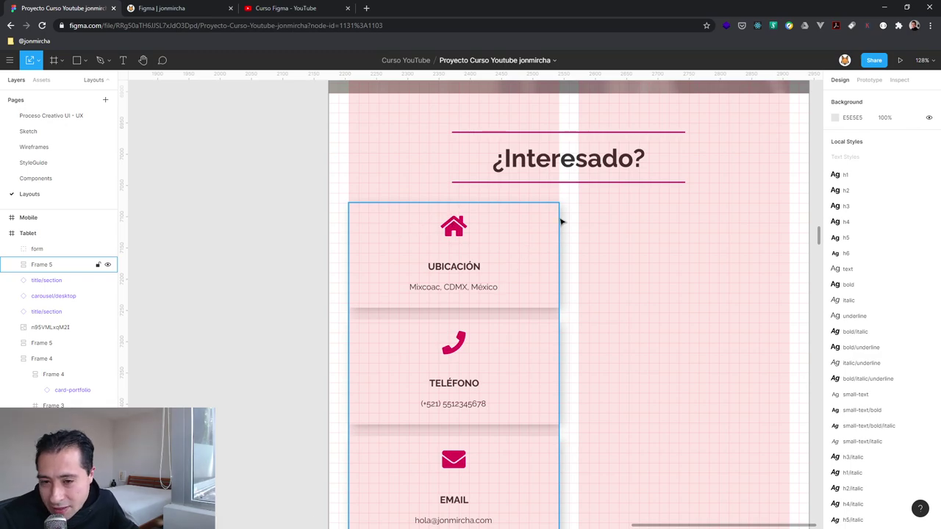
# - Alt-drag a duplicate card column, Frame 6, into the right grid column at X 400
pyautogui.scroll(-2, 610, 329)
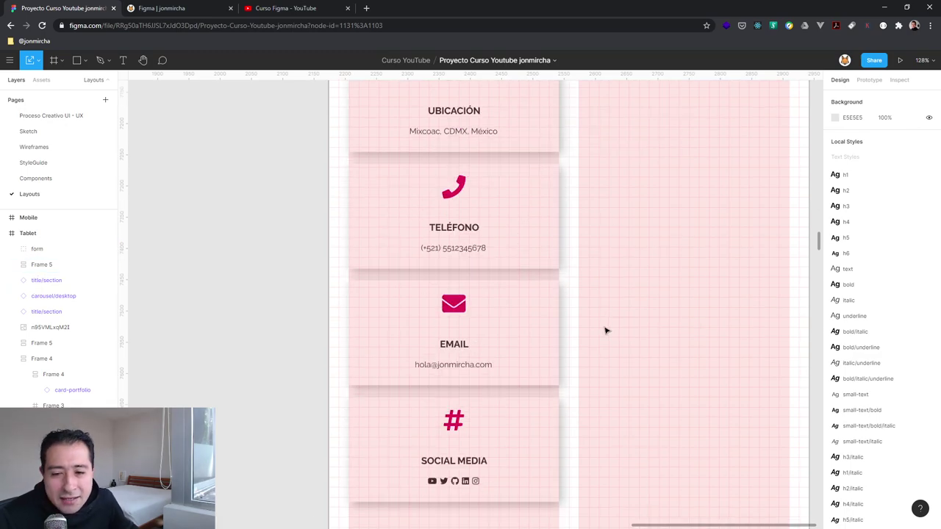
pyautogui.scroll(2, 605, 330)
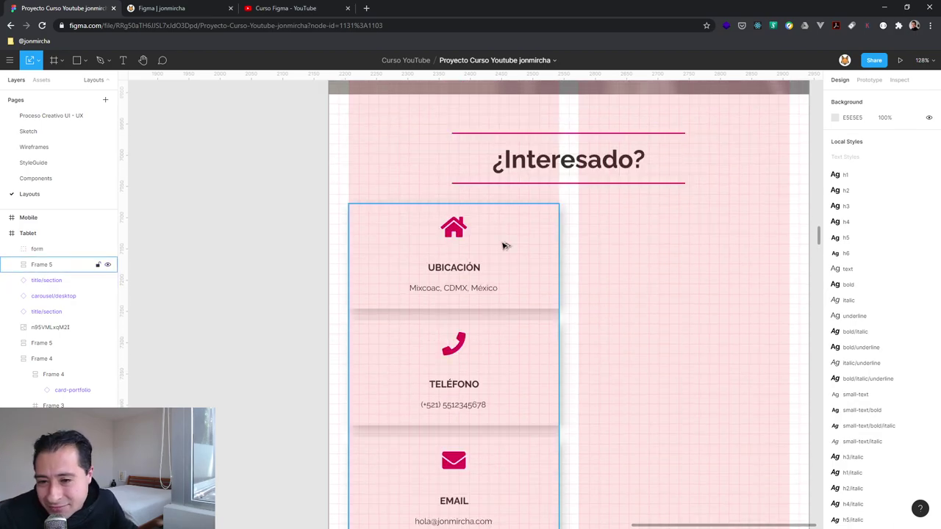
pyautogui.moveTo(504, 246); pyautogui.dragTo(734, 246)
# - Delete duplicate cards, leaving Ubicación and Email on the left, Teléfono and Social Media on the right
pyautogui.scroll(-1, 446, 321)
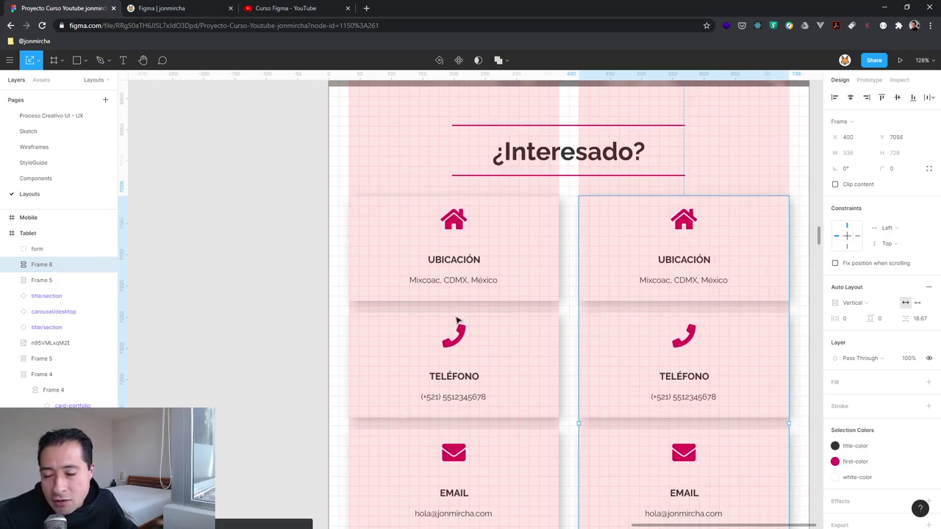
pyautogui.doubleClick(691, 247)
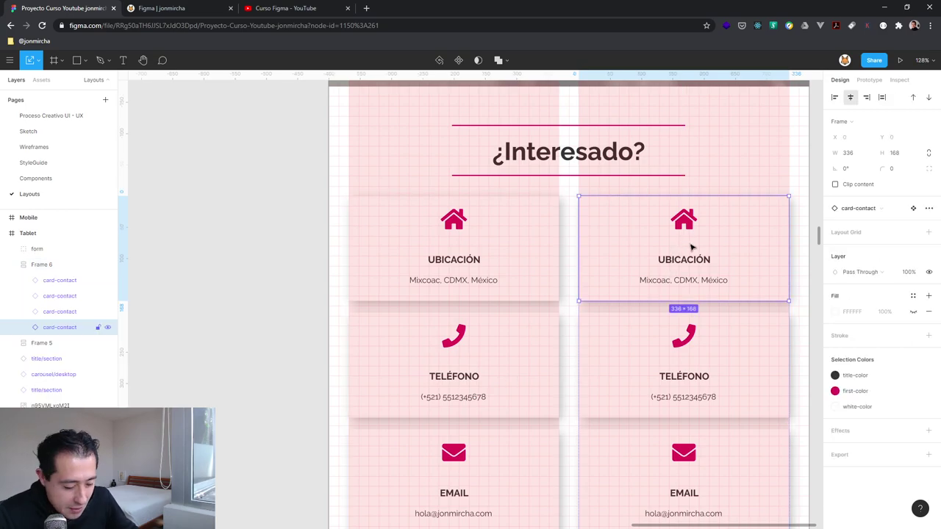
pyautogui.press('Delete')
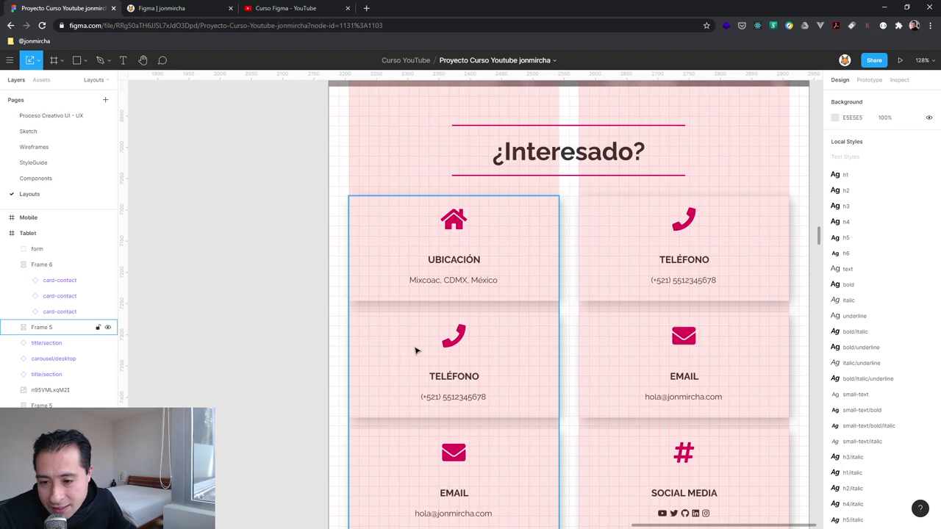
pyautogui.doubleClick(415, 351)
pyautogui.press('Delete')
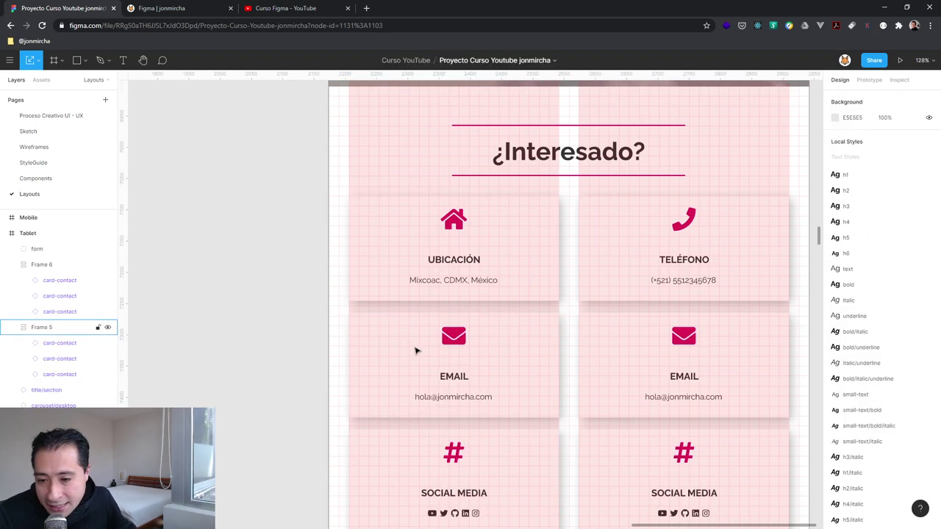
pyautogui.doubleClick(488, 472)
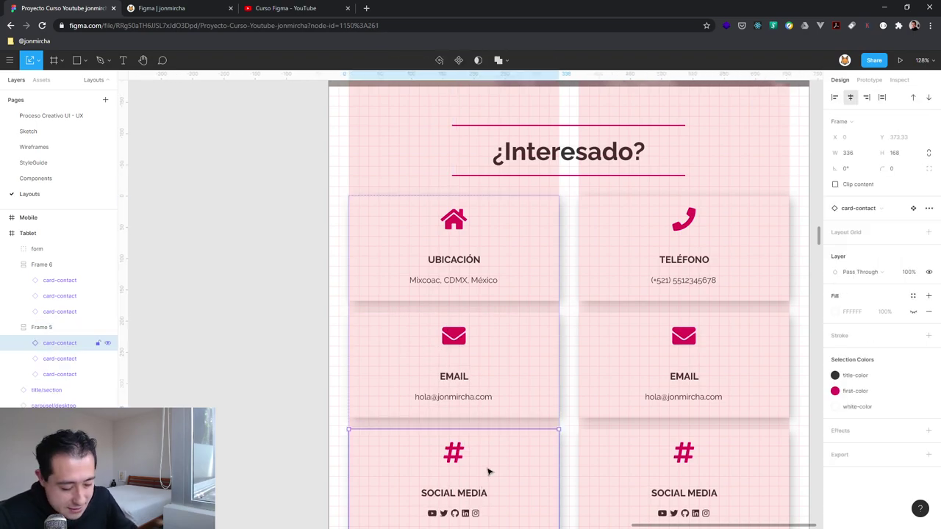
pyautogui.press('Delete')
pyautogui.doubleClick(610, 361)
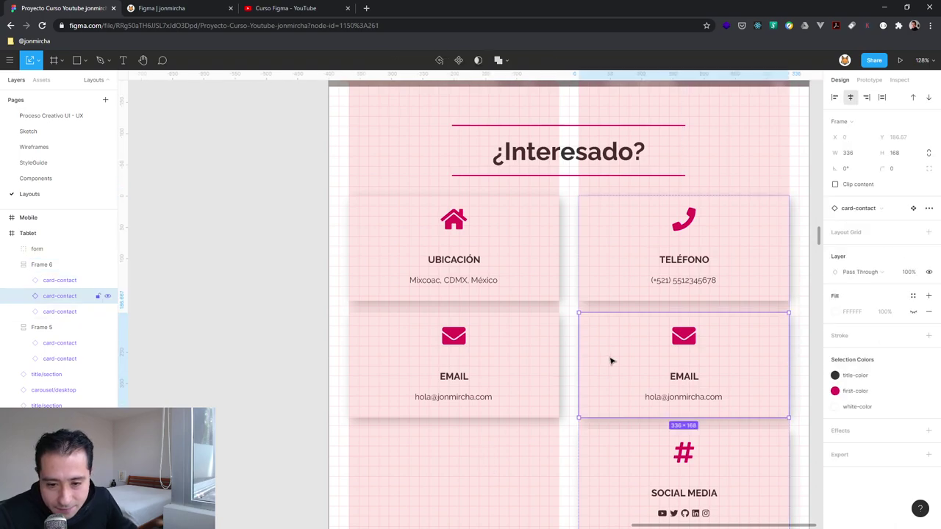
pyautogui.press('Delete')
pyautogui.scroll(-2, 609, 361)
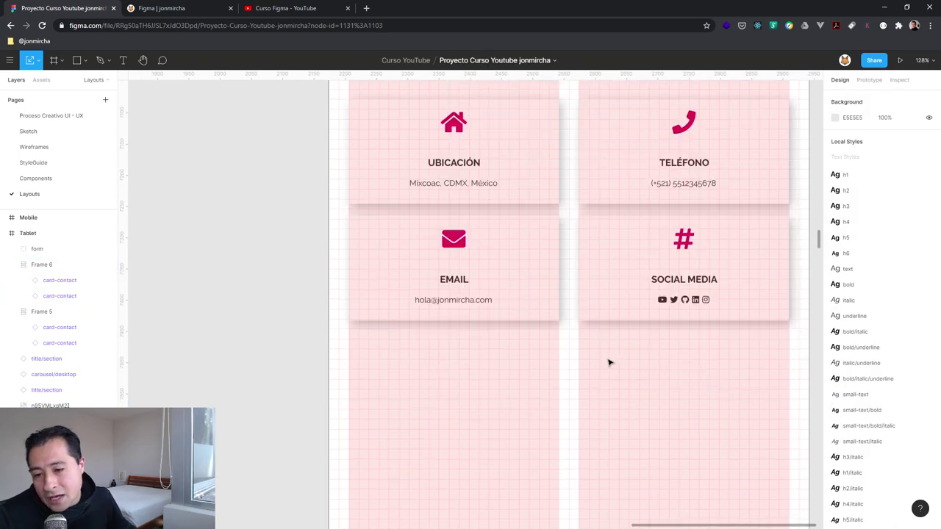
pyautogui.scroll(-3, 606, 361)
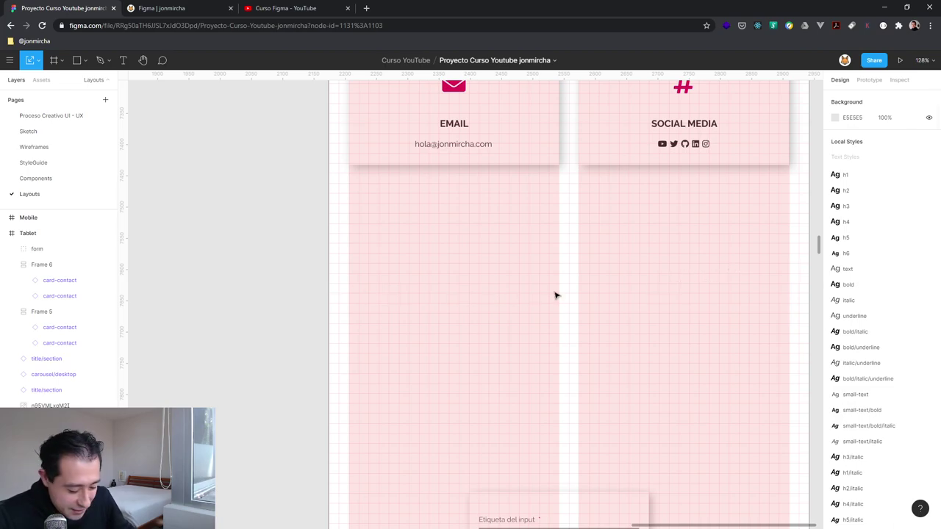
# - Move the 288 × 336 contact form up to X 32, Y 7440 beneath the Email card
pyautogui.press('-')
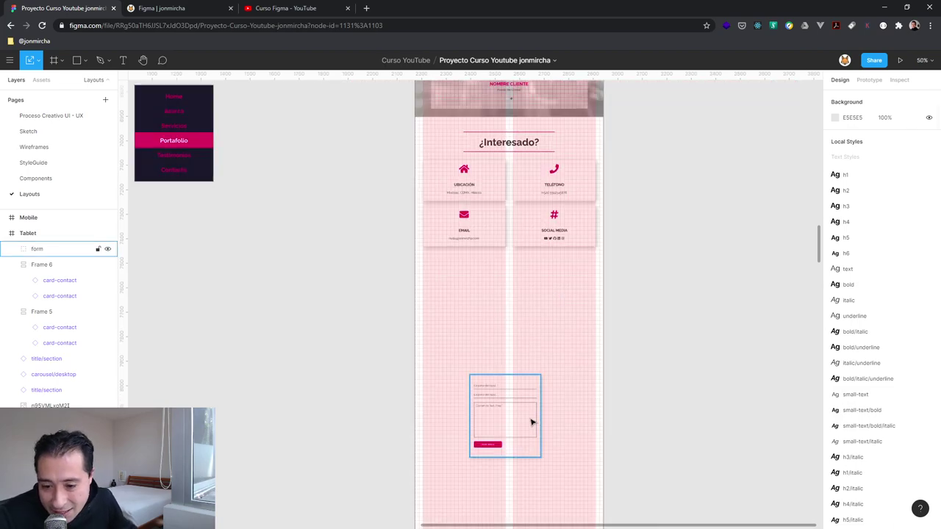
pyautogui.moveTo(532, 421); pyautogui.dragTo(494, 311)
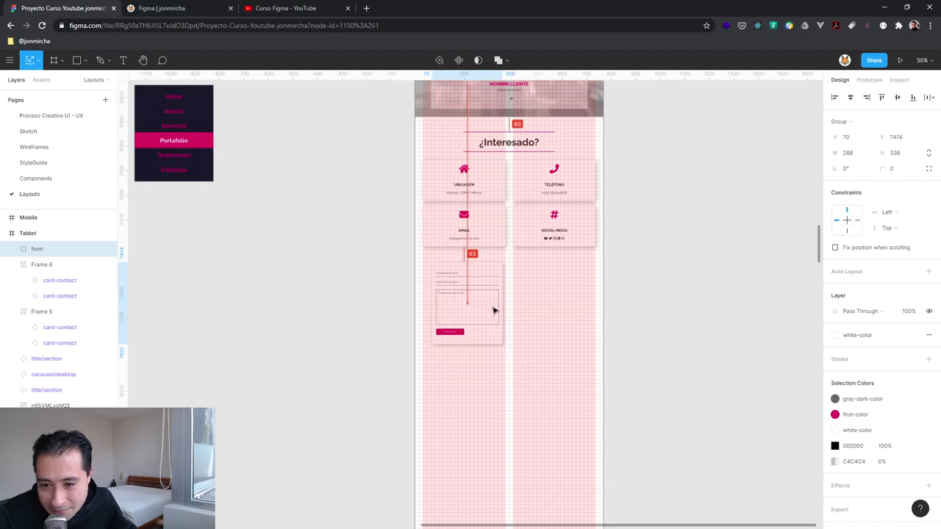
pyautogui.scroll(1, 547, 376)
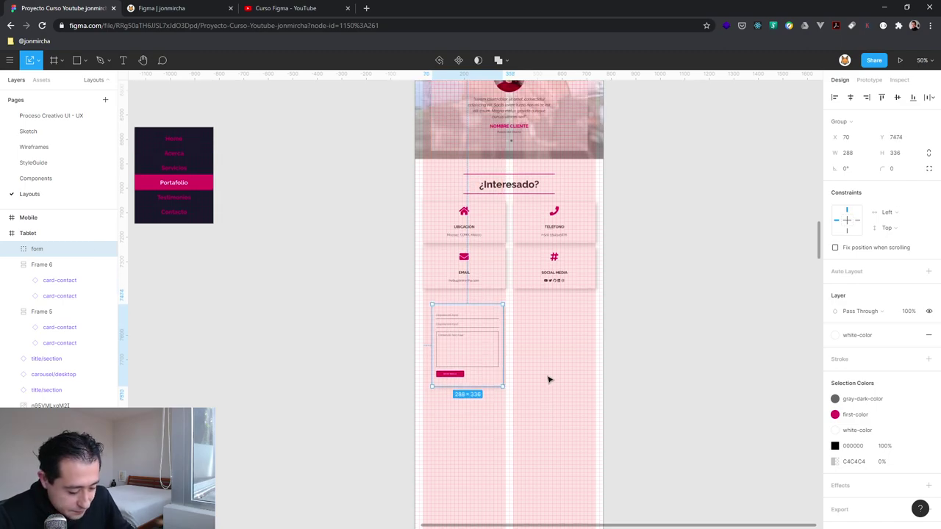
pyautogui.press('+')
pyautogui.press('+')
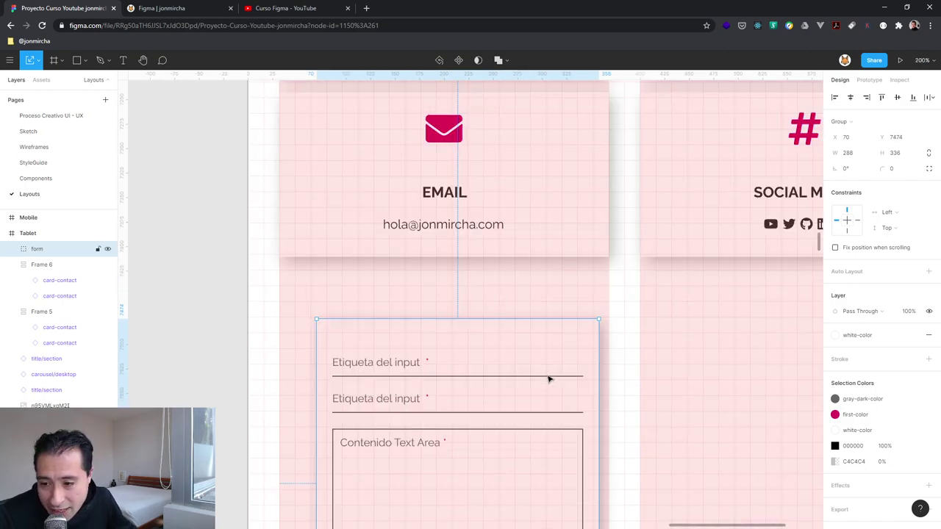
pyautogui.scroll(-2, 548, 379)
pyautogui.scroll(-1, 546, 374)
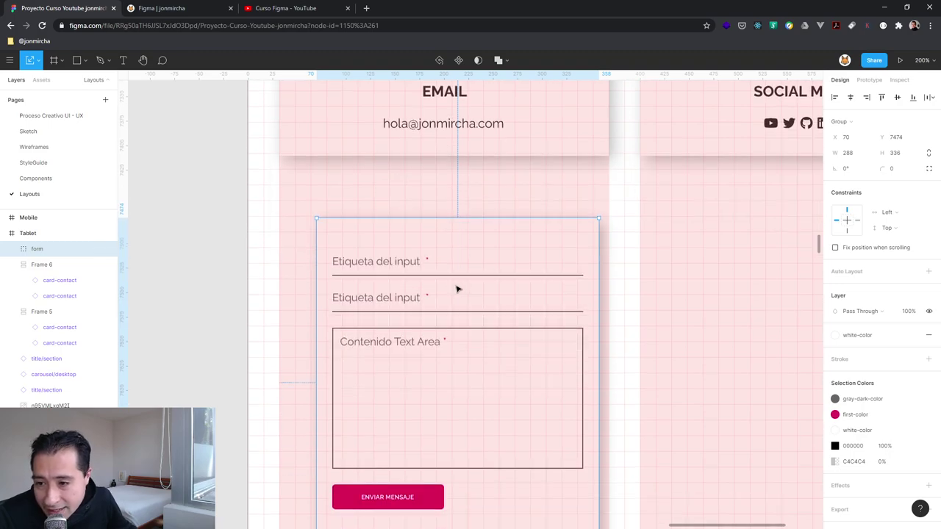
pyautogui.moveTo(433, 287)
pyautogui.mouseDown()
pyautogui.moveTo(437, 200)
pyautogui.moveTo(425, 253)
pyautogui.mouseUp()
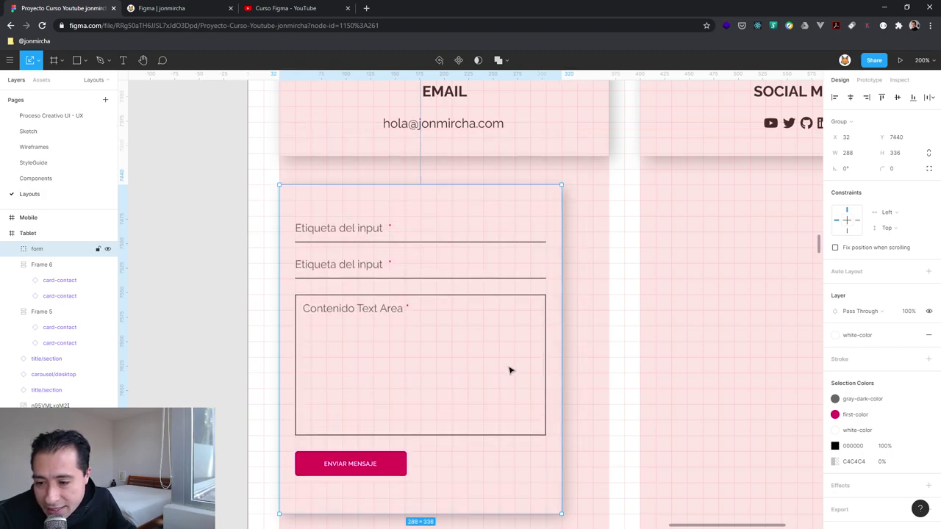
pyautogui.scroll(-3, 512, 371)
pyautogui.hotkey('shift', '0')
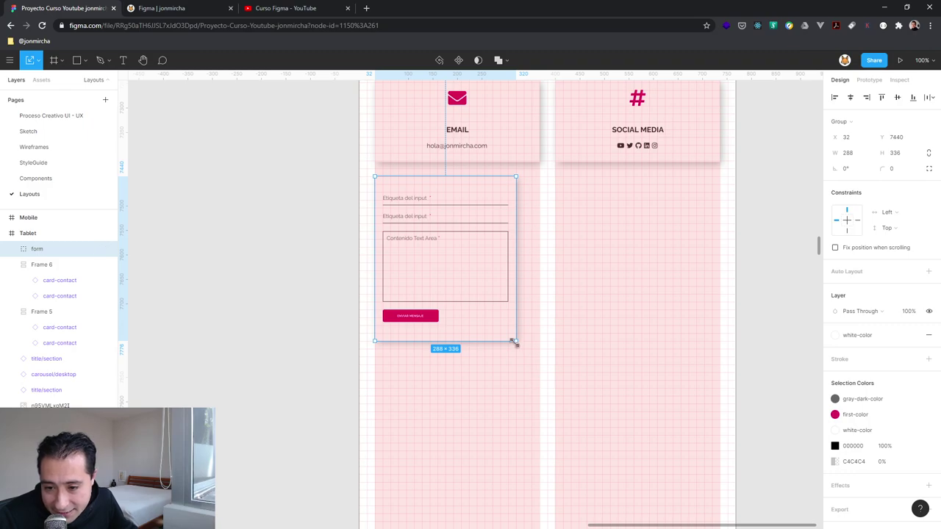
# - Scale the contact form to 704 × 821.33 so it spans both grid columns
pyautogui.moveTo(514, 342)
pyautogui.mouseDown()
pyautogui.moveTo(636, 451)
pyautogui.moveTo(722, 507)
pyautogui.mouseUp()
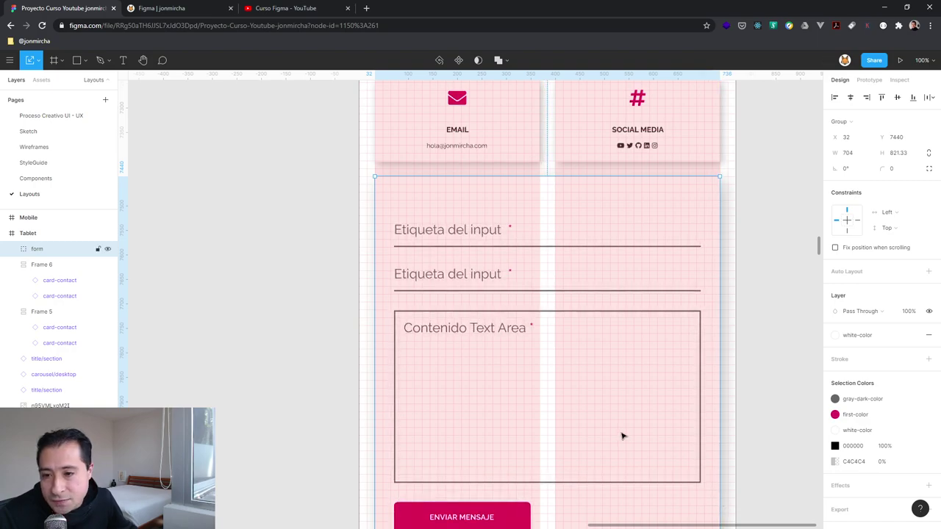
pyautogui.scroll(-2, 622, 434)
pyautogui.scroll(-8, 622, 435)
pyautogui.scroll(-2, 622, 434)
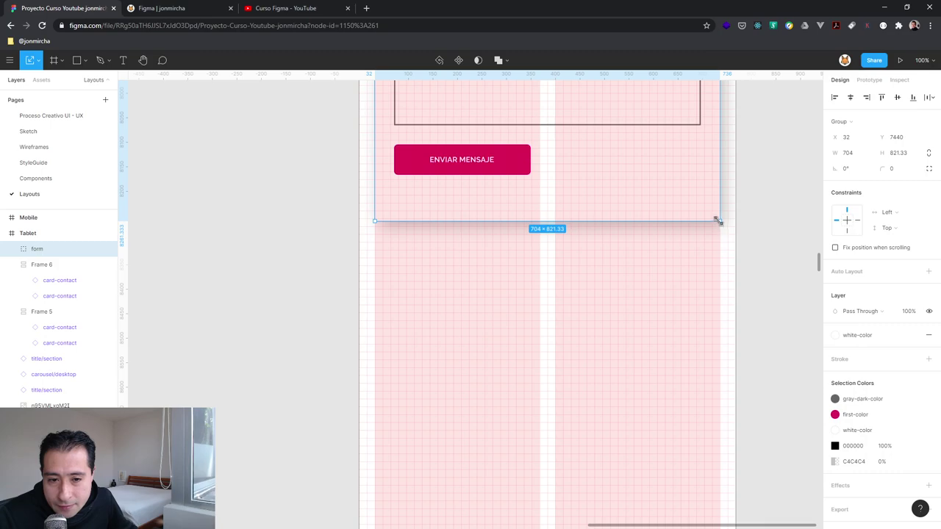
pyautogui.moveTo(717, 220); pyautogui.dragTo(718, 219)
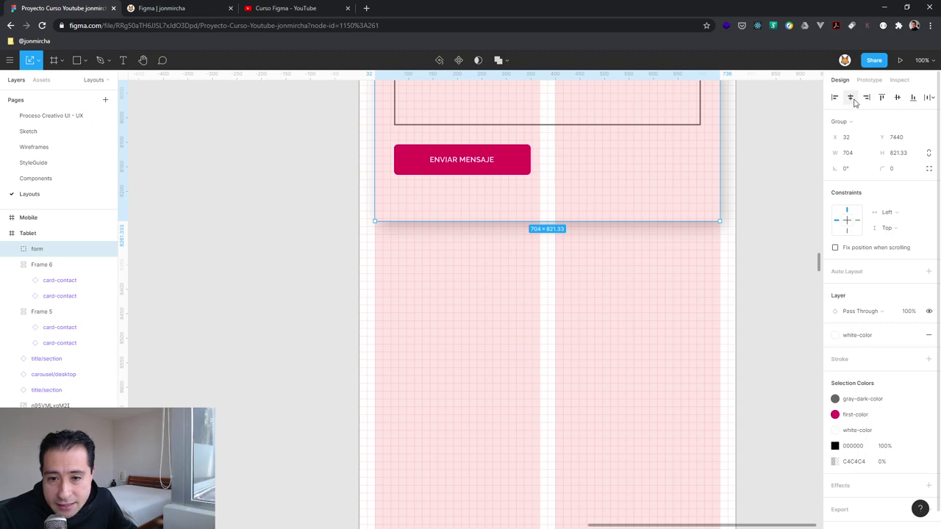
pyautogui.click(624, 235)
# - Position the form 32 px below the contact cards, at X 32, Y 7443
pyautogui.scroll(1, 634, 325)
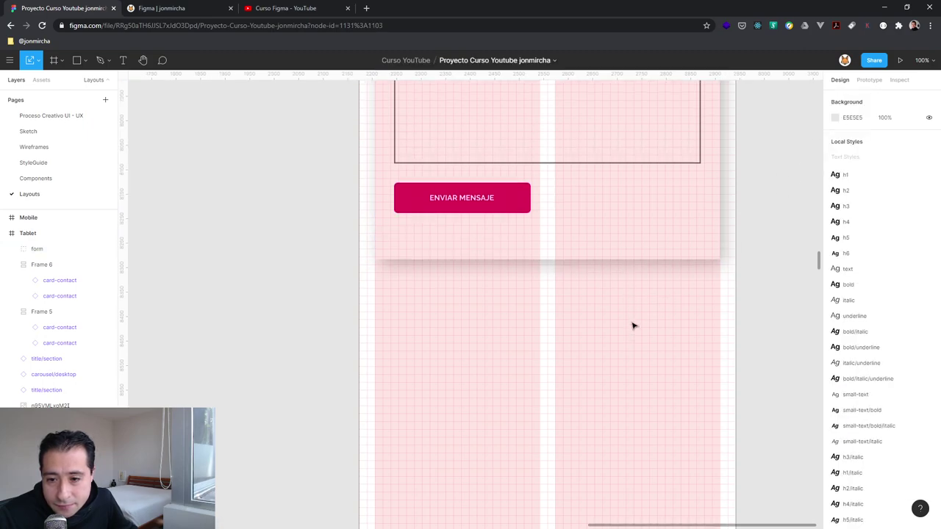
pyautogui.scroll(4, 338, 289)
pyautogui.scroll(5, 343, 291)
pyautogui.scroll(2, 397, 301)
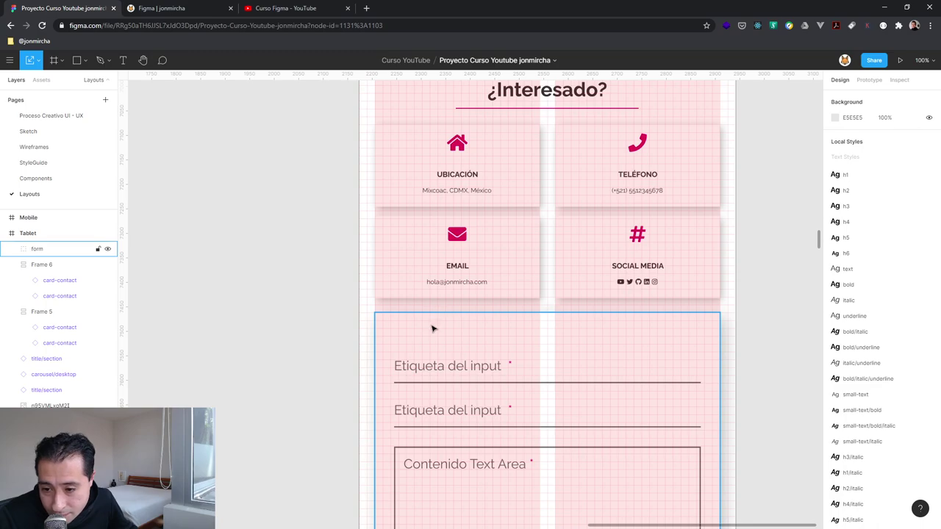
pyautogui.click(432, 329)
pyautogui.moveTo(432, 332); pyautogui.dragTo(458, 334)
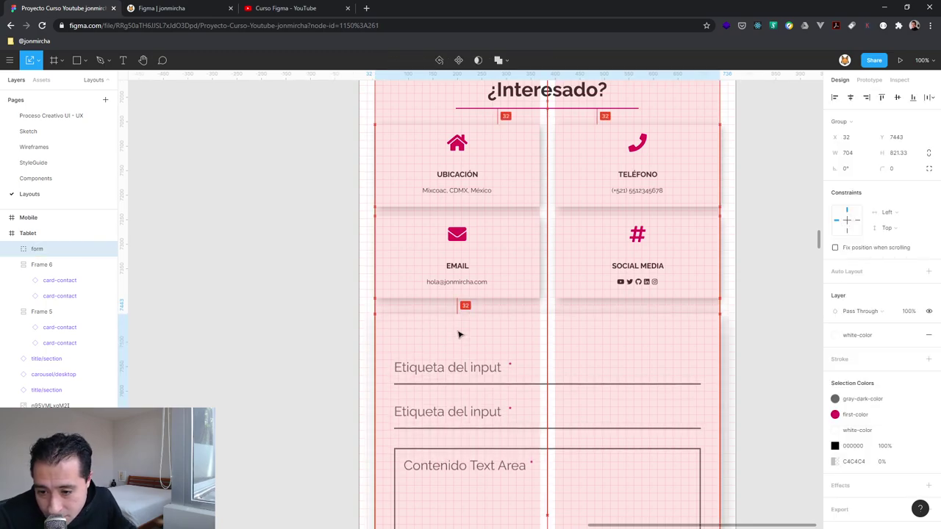
pyautogui.scroll(-1, 457, 334)
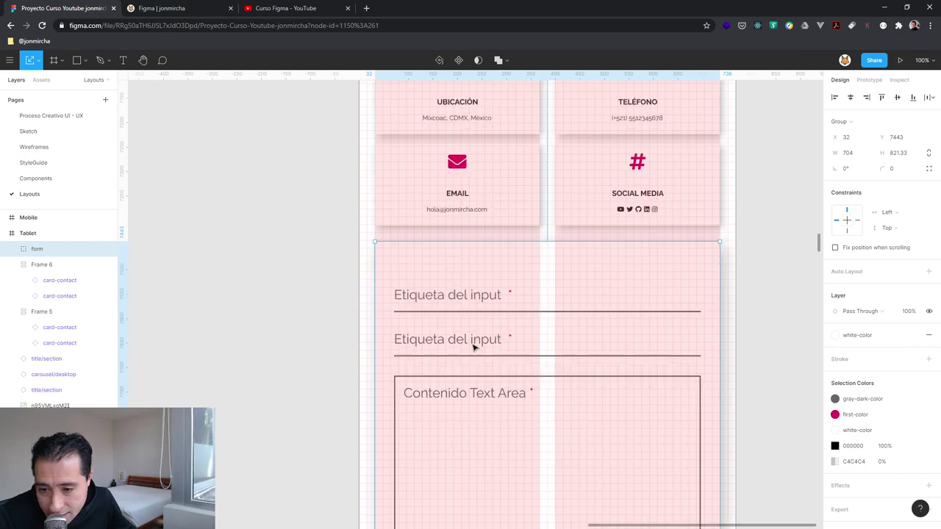
pyautogui.scroll(-3, 474, 343)
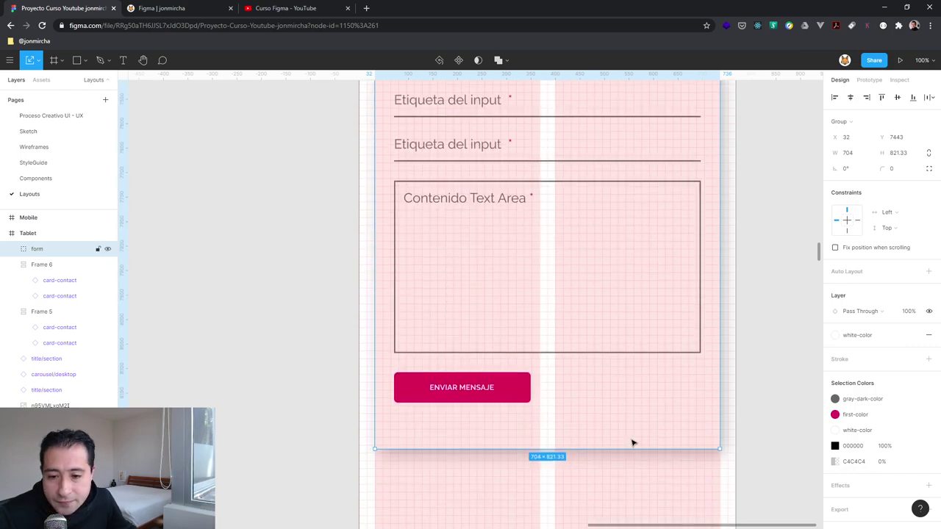
pyautogui.scroll(-1, 475, 351)
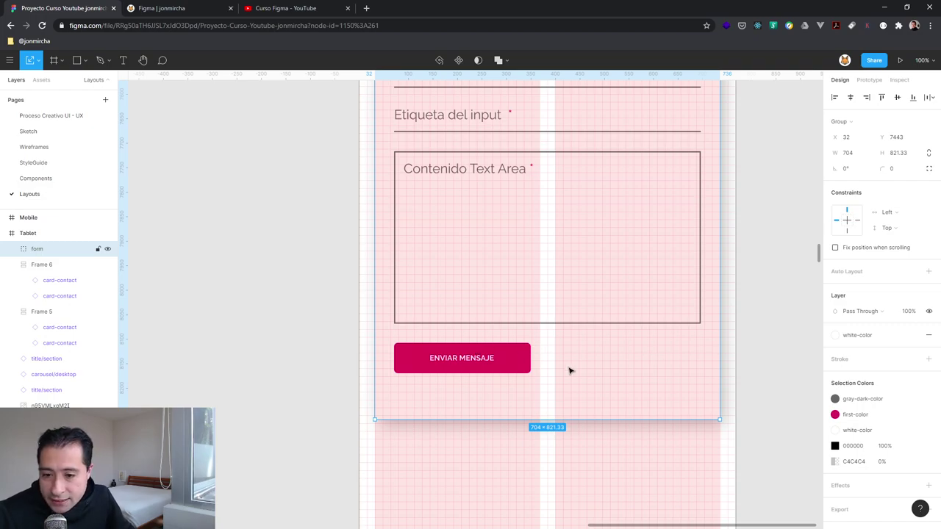
# - Set the Tablet frame's height to 8500, making it 768 × 8500
pyautogui.press('-')
pyautogui.press('-')
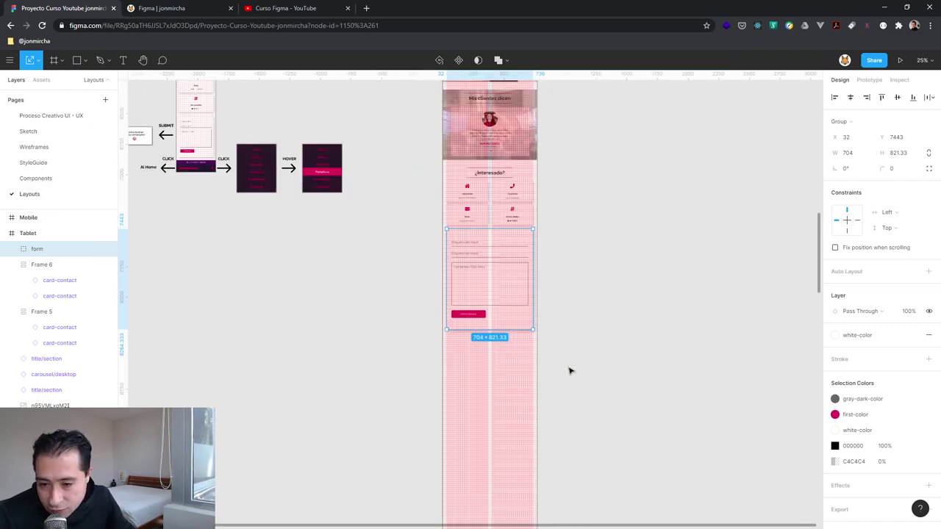
pyautogui.press('-')
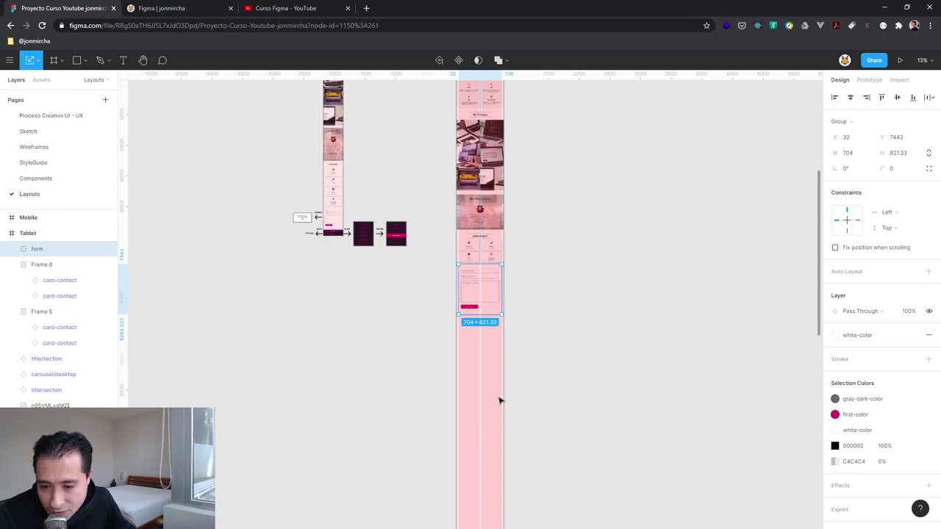
pyautogui.press('-')
pyautogui.press('-')
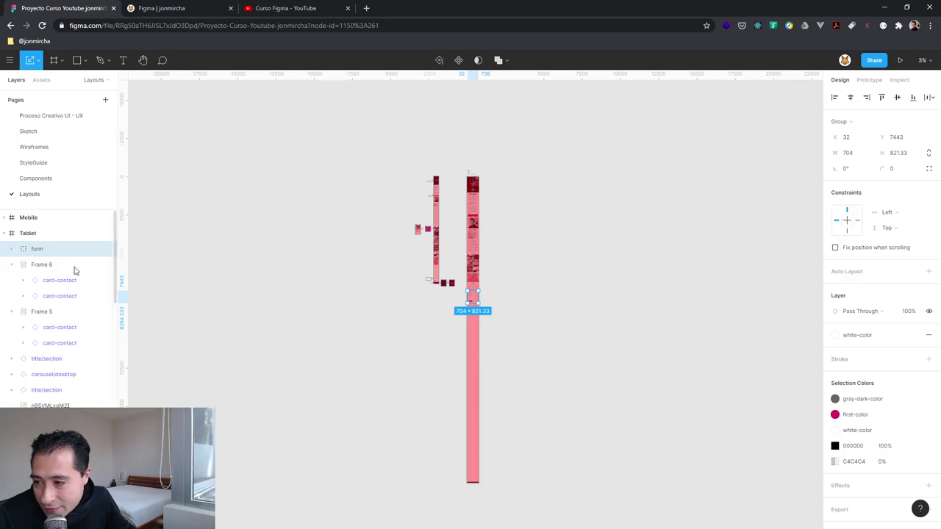
pyautogui.click(34, 233)
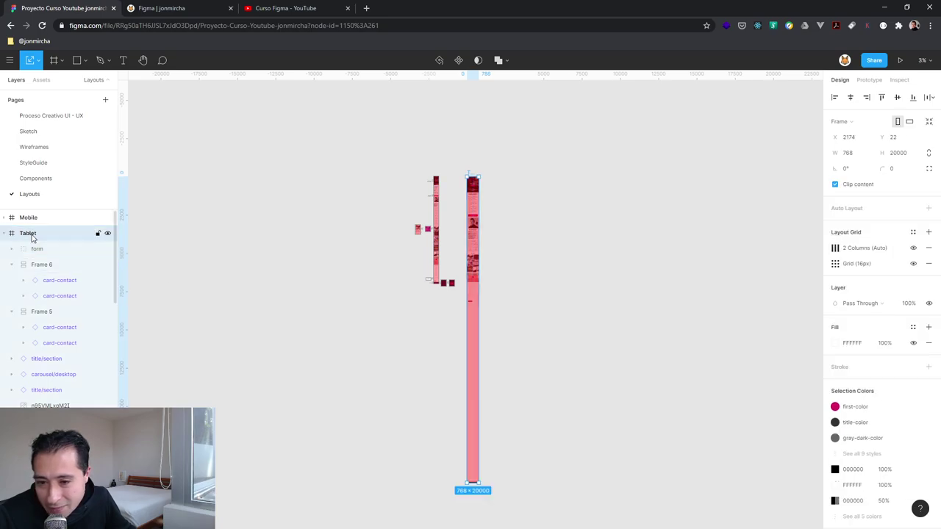
pyautogui.click(903, 154)
pyautogui.write('15')
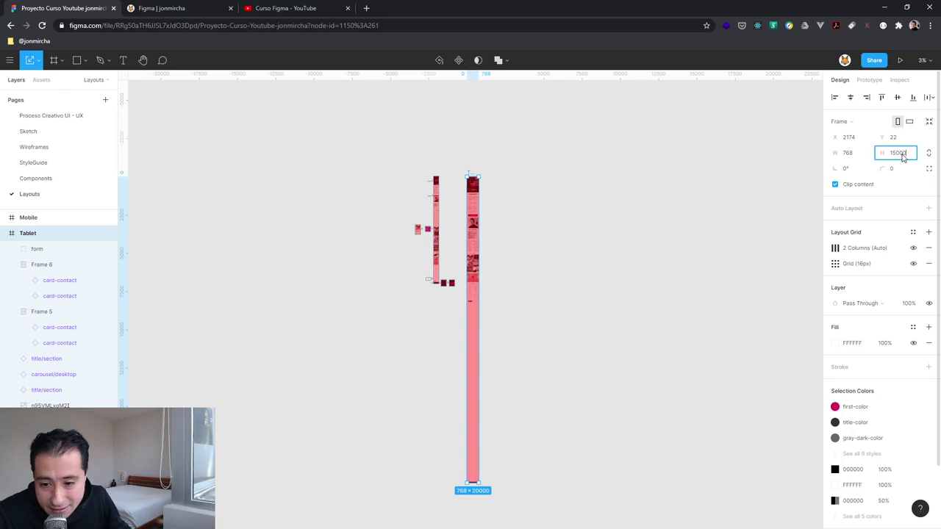
pyautogui.press('Return')
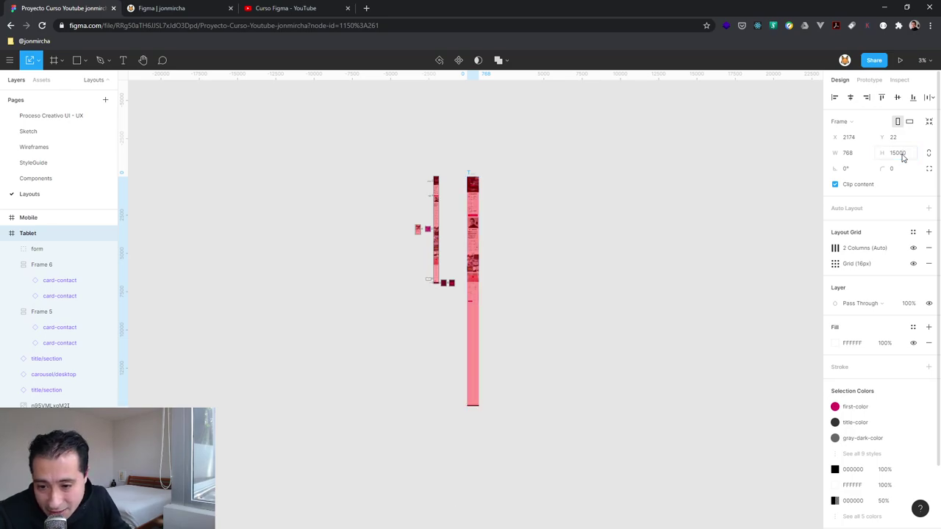
pyautogui.click(903, 154)
pyautogui.write('800')
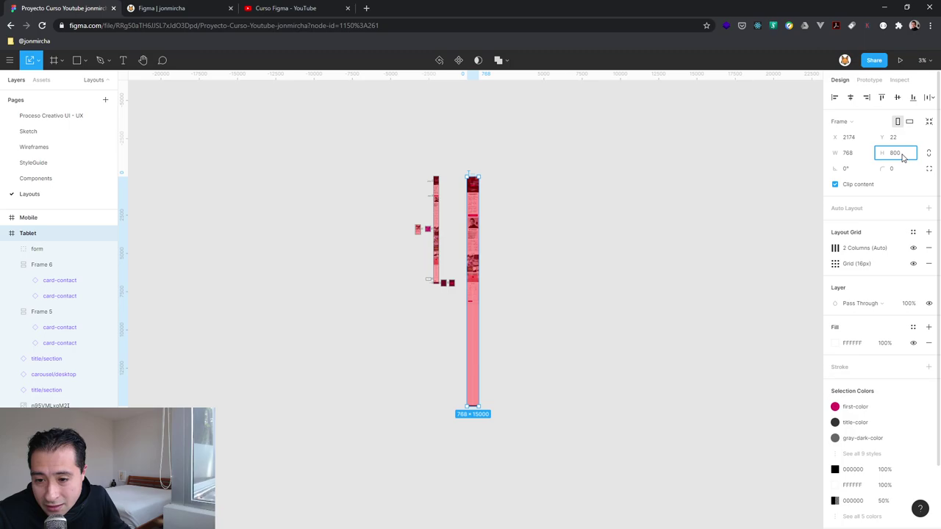
pyautogui.press('Return')
pyautogui.click(903, 154)
pyautogui.write('8500')
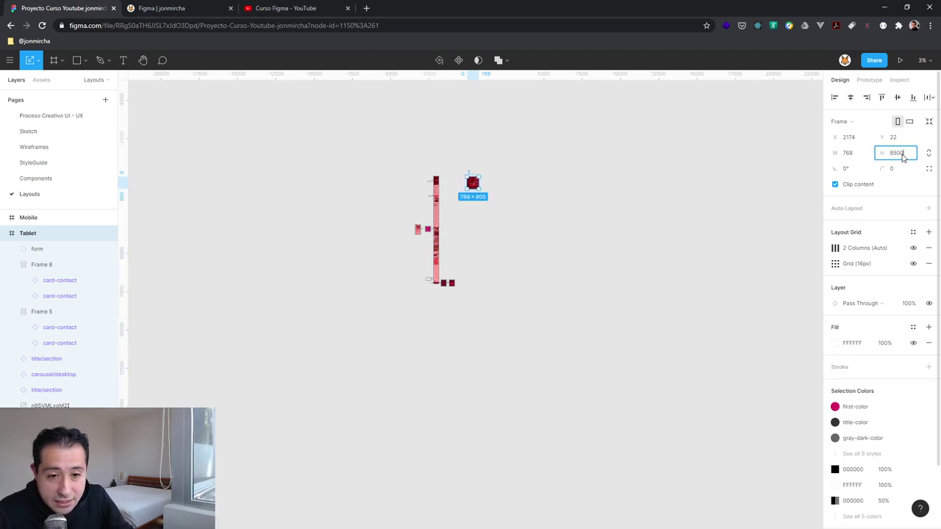
pyautogui.press('Return')
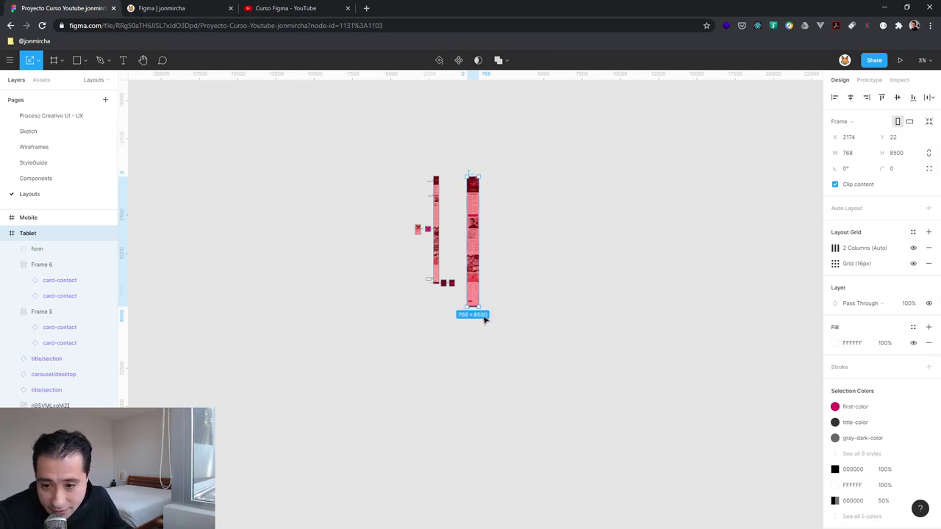
# - Select the contact form group and zoom to it
pyautogui.click(474, 302)
pyautogui.hotkey('shift', '2')
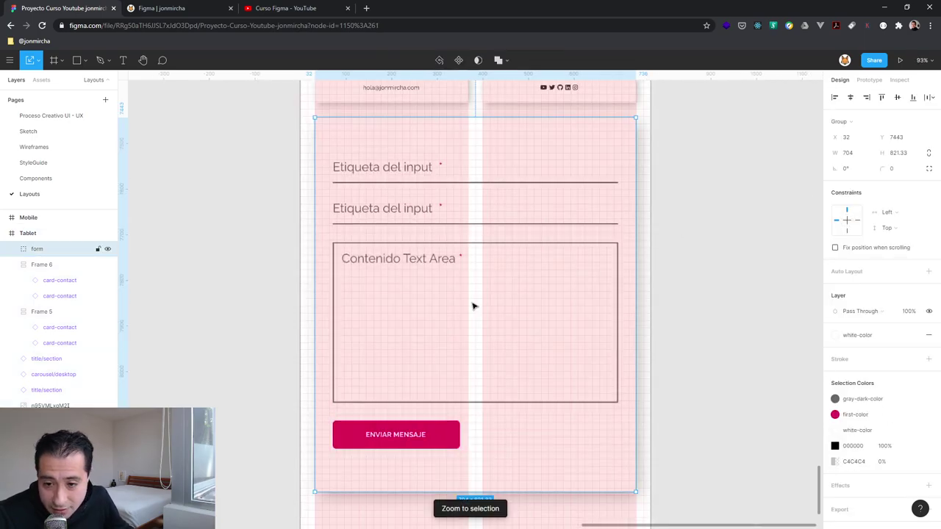
pyautogui.scroll(-3, 474, 304)
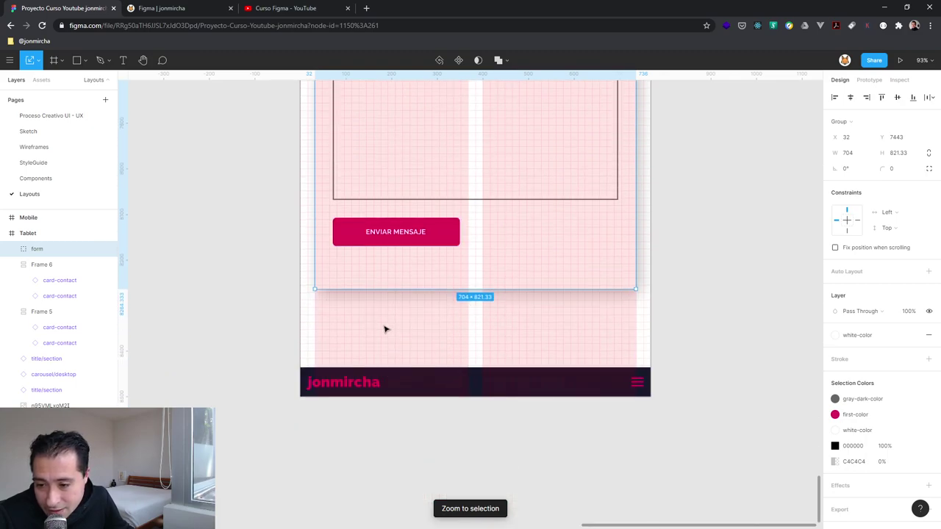
# - Drag the 'footer' component from Assets onto the bottom of the Tablet frame, undoing the accidental resize
pyautogui.click(42, 79)
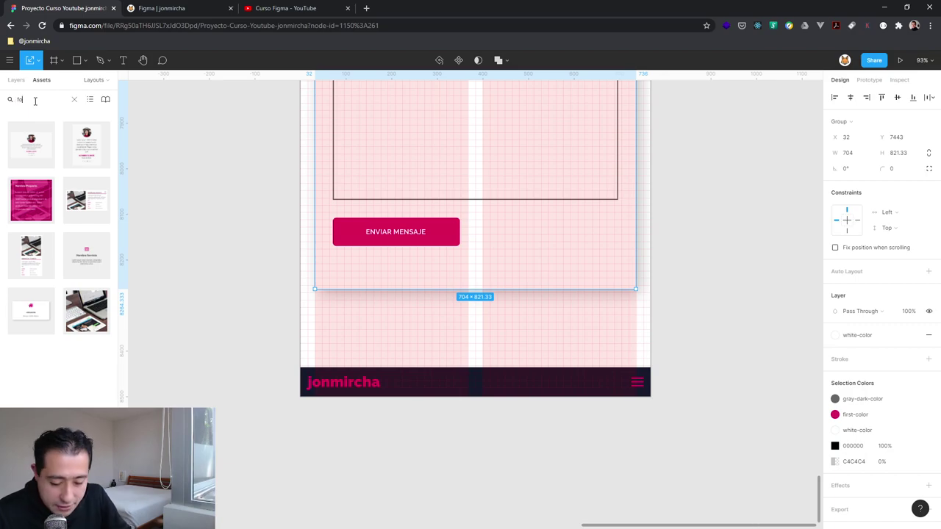
pyautogui.write('footer')
pyautogui.moveTo(52, 140)
pyautogui.mouseDown()
pyautogui.moveTo(442, 344)
pyautogui.moveTo(429, 365)
pyautogui.moveTo(538, 356)
pyautogui.mouseUp()
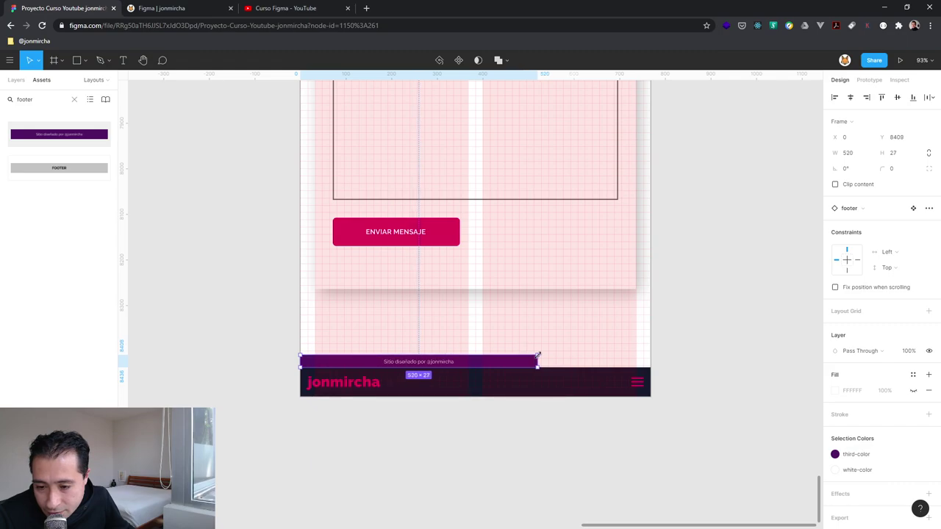
pyautogui.hotkey('ctrl', 'z')
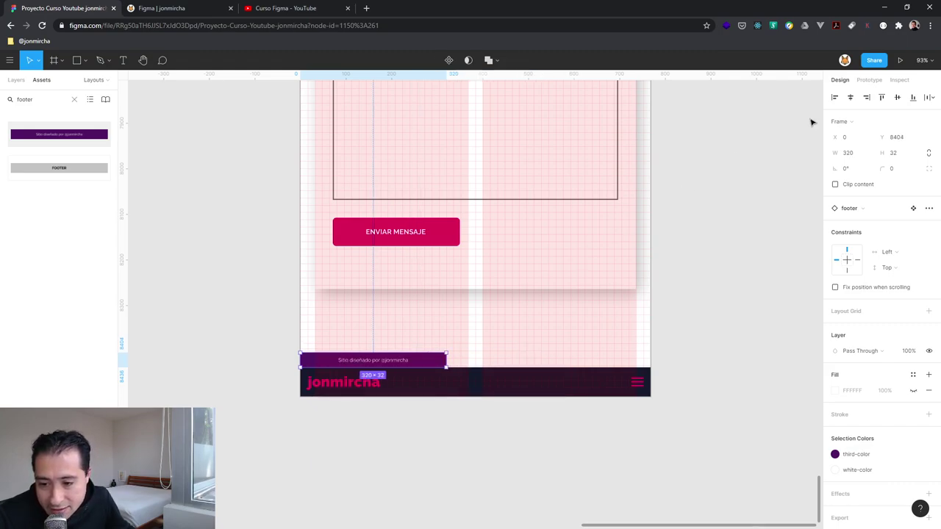
# - Widen the footer to 768 px so it spans the full frame width
pyautogui.click(849, 153)
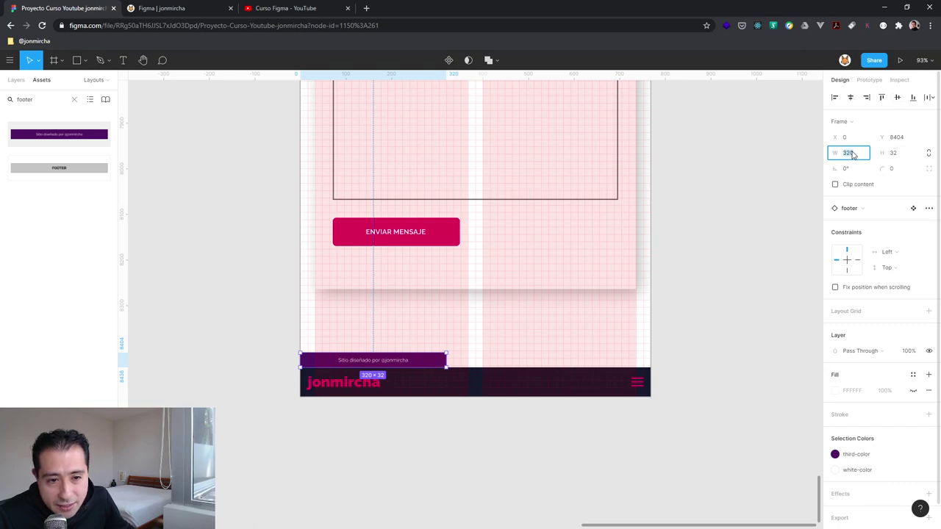
pyautogui.write('768')
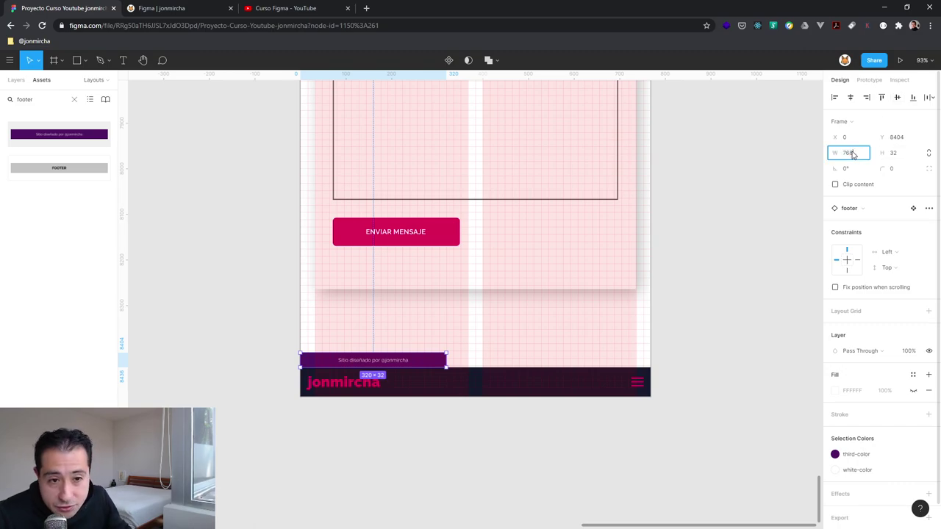
pyautogui.press('Return')
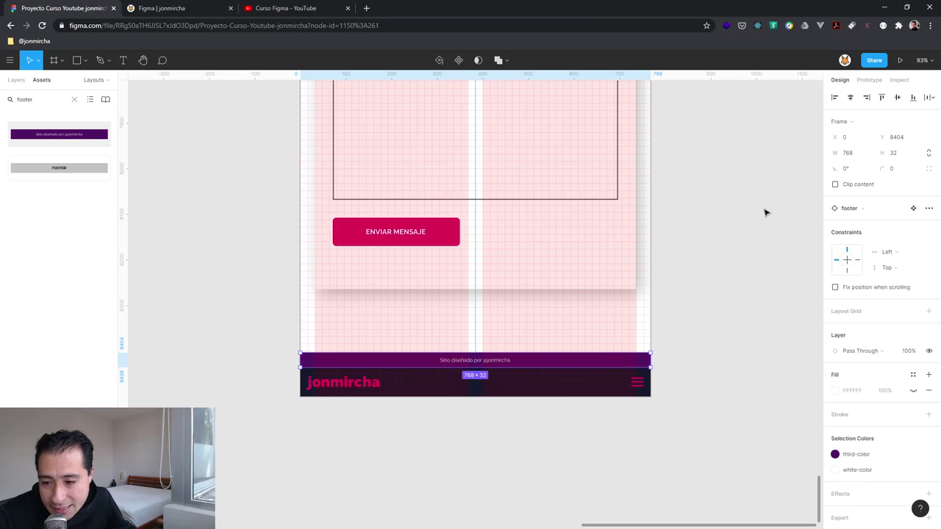
pyautogui.click(677, 277)
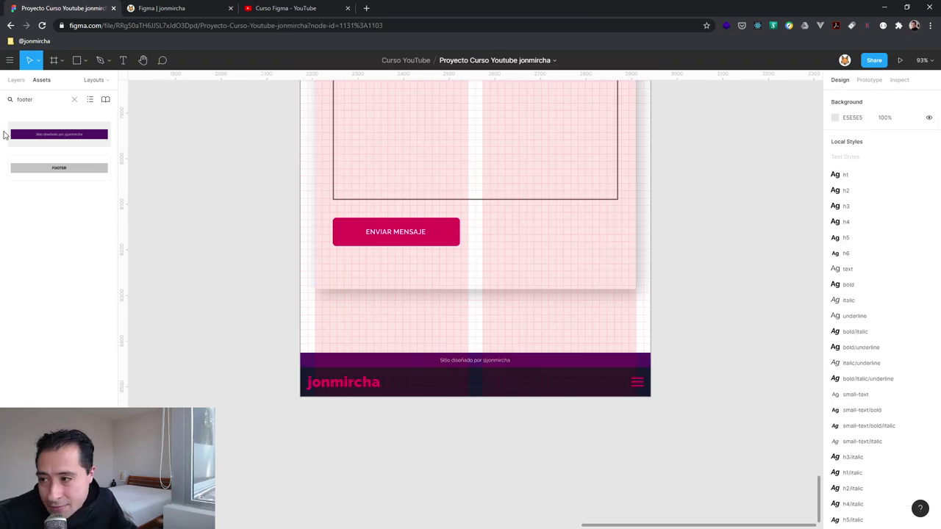
# - Set the Tablet frame height to 8436
pyautogui.hotkey('alt', '1')
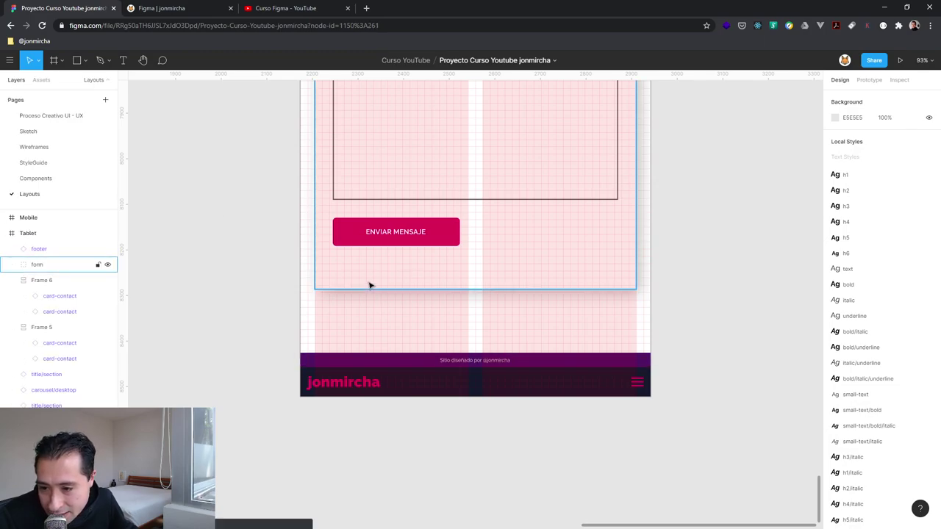
pyautogui.click(359, 291)
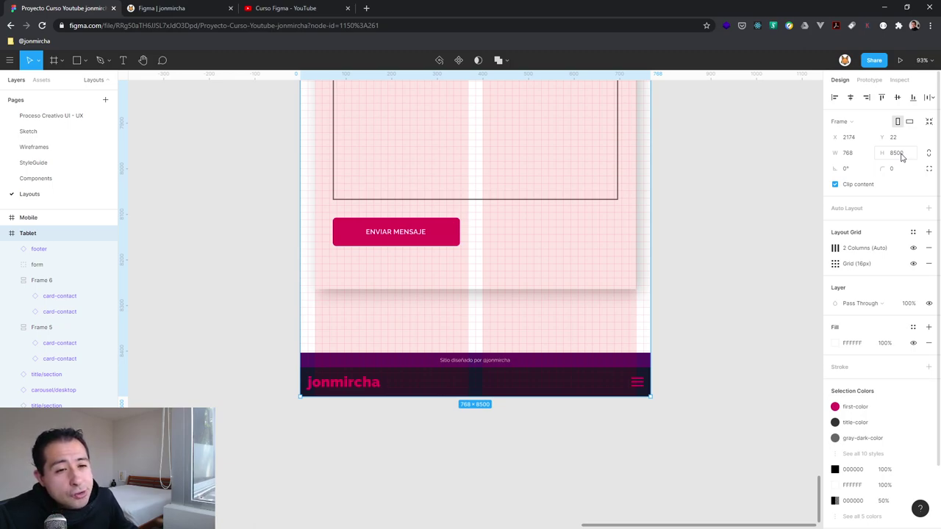
pyautogui.click(902, 158)
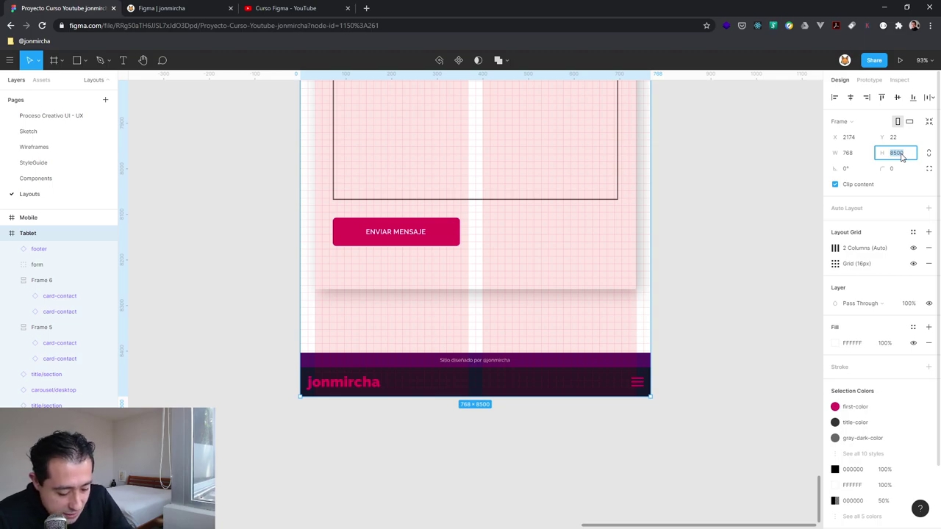
pyautogui.write('8436')
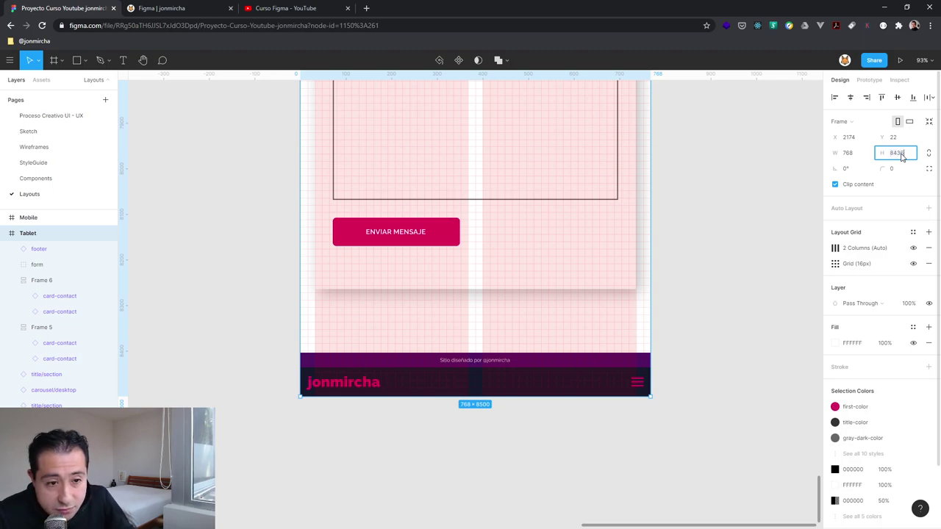
pyautogui.press('Return')
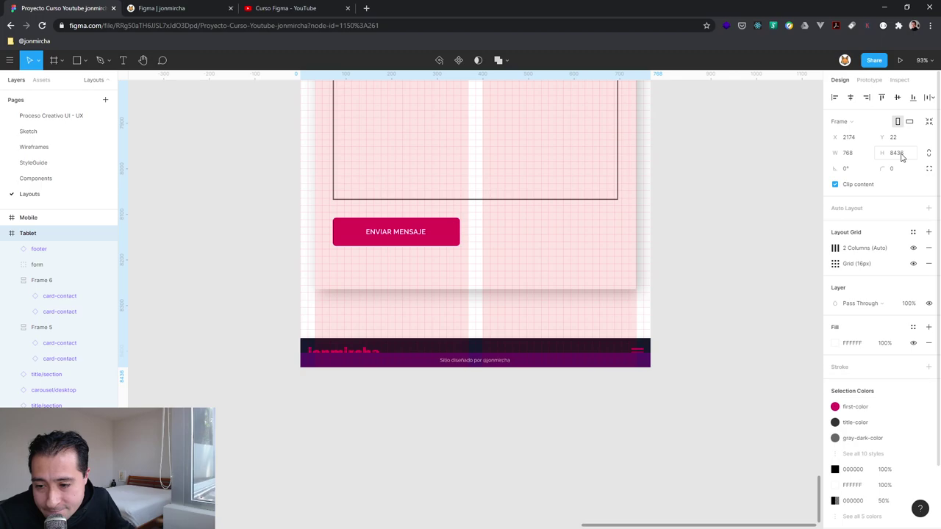
pyautogui.moveTo(411, 359)
pyautogui.mouseDown()
pyautogui.moveTo(419, 348)
pyautogui.moveTo(410, 391)
pyautogui.mouseUp()
# - Move the footer up to Y 8340, directly above the dark bottom bar
pyautogui.click(409, 373)
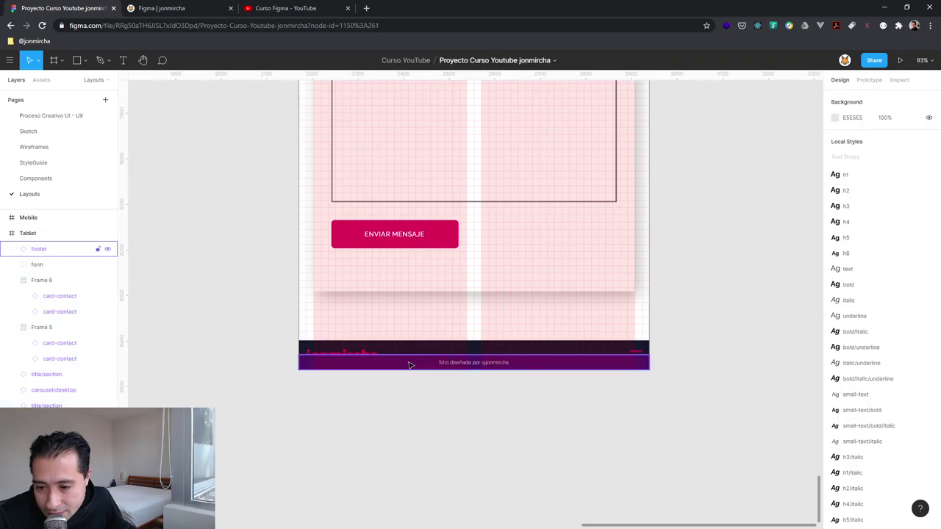
pyautogui.moveTo(414, 357); pyautogui.dragTo(415, 334)
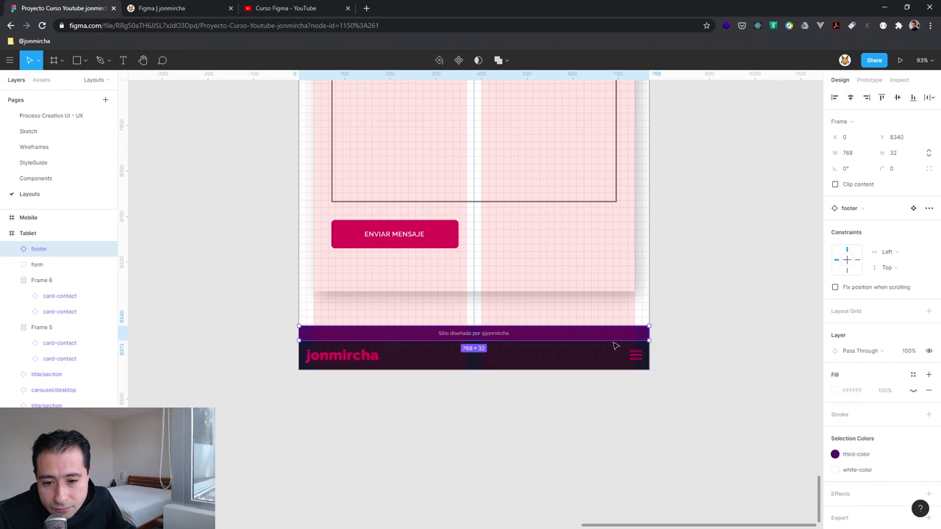
pyautogui.moveTo(584, 367); pyautogui.dragTo(583, 387)
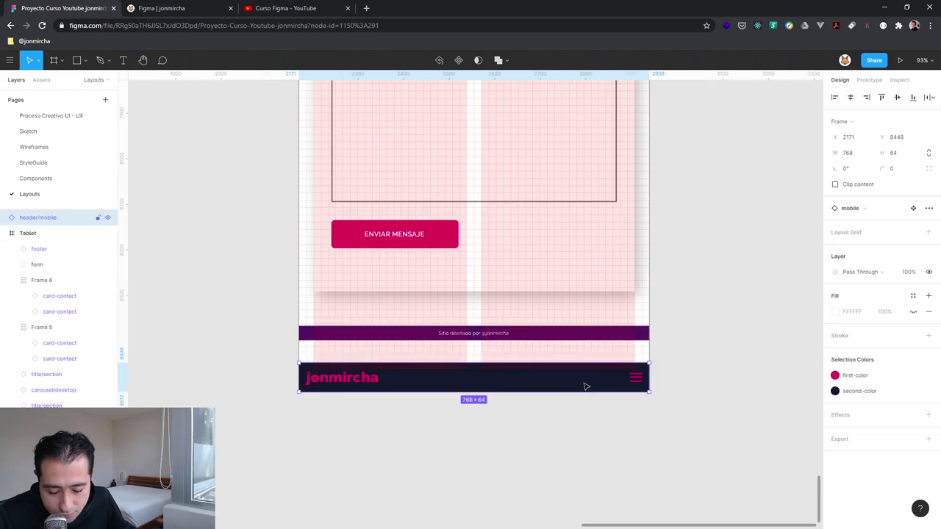
pyautogui.hotkey('ctrl', 'z')
pyautogui.click(589, 314)
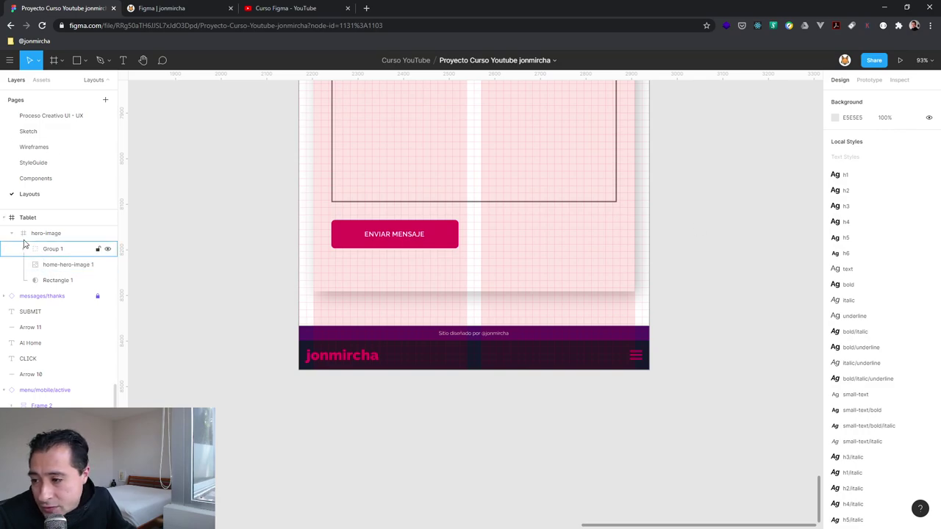
pyautogui.scroll(3, 22, 228)
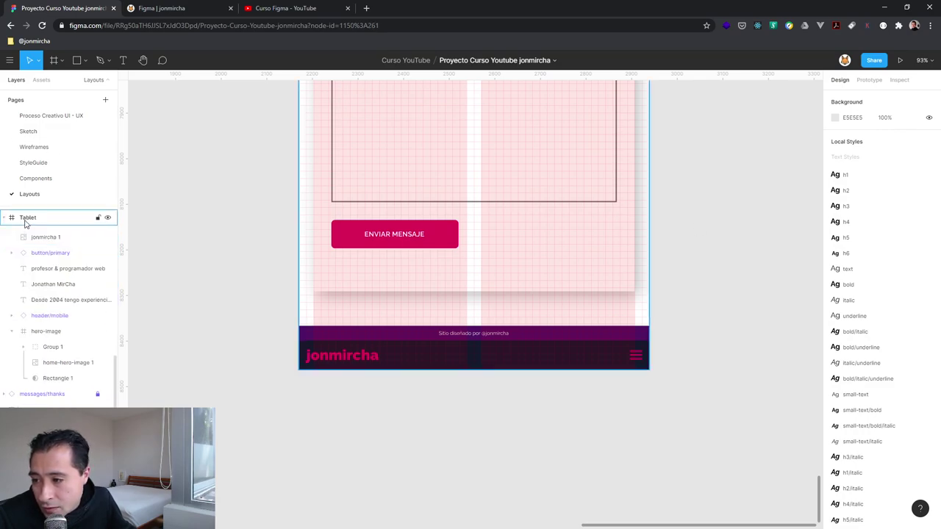
# - Trim the Tablet frame height to 8420, then to 8416
pyautogui.click(25, 221)
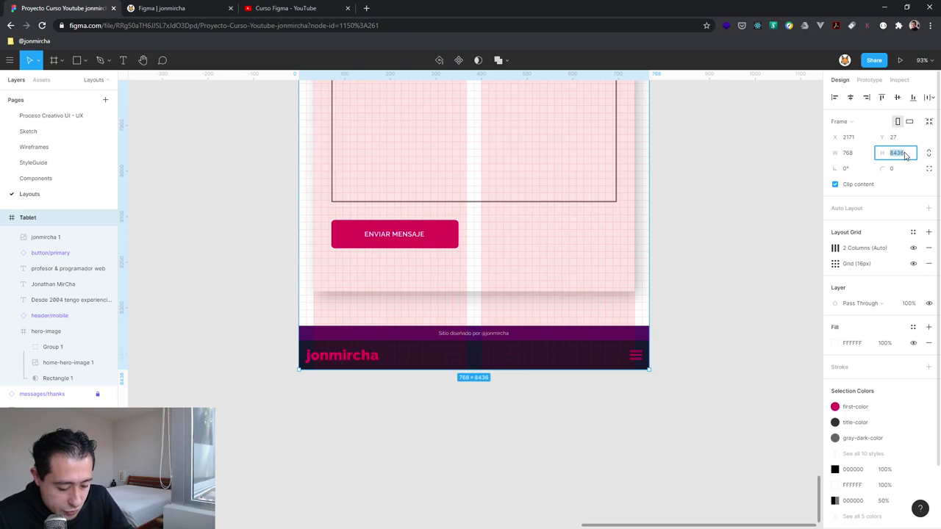
pyautogui.write('8420')
pyautogui.press('Return')
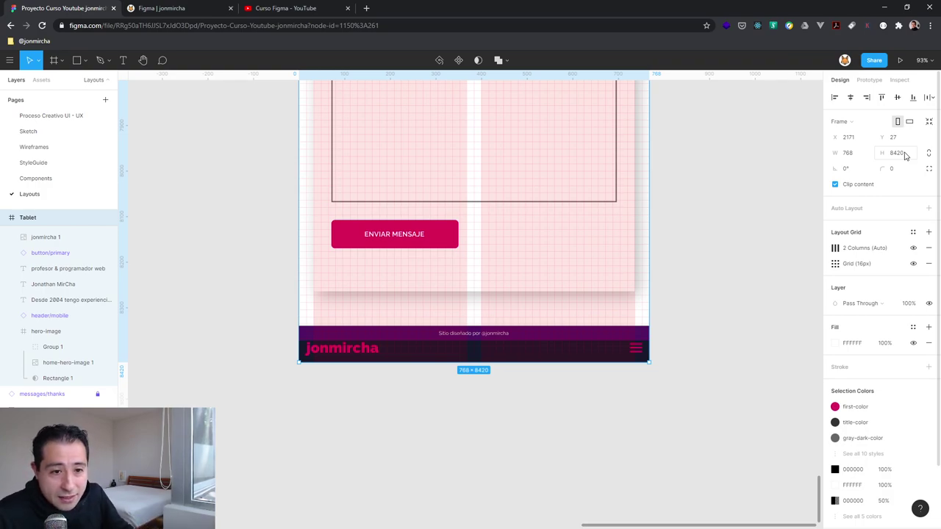
pyautogui.click(897, 153)
pyautogui.write('8416')
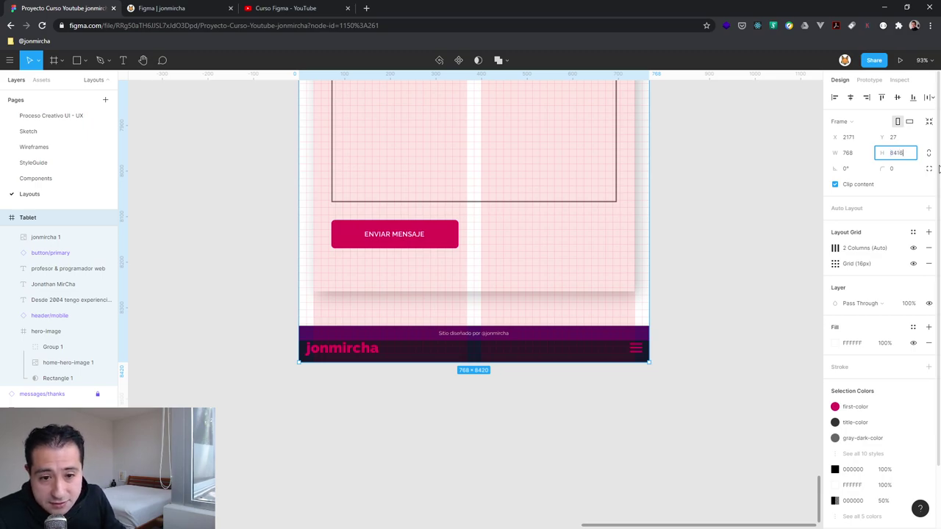
pyautogui.press('Return')
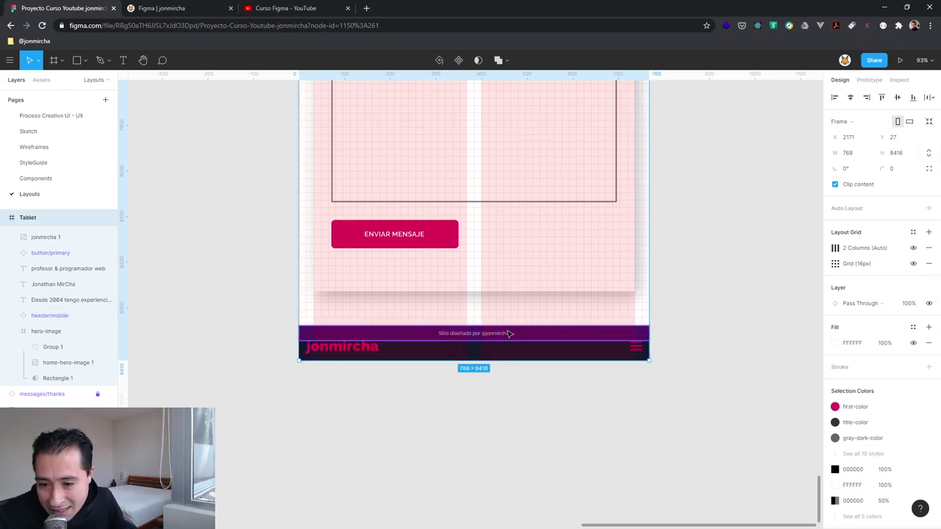
# - Raise the footer strip to Y 8320, just above the dark bottom bar
pyautogui.scroll(-1, 508, 332)
pyautogui.click(512, 329)
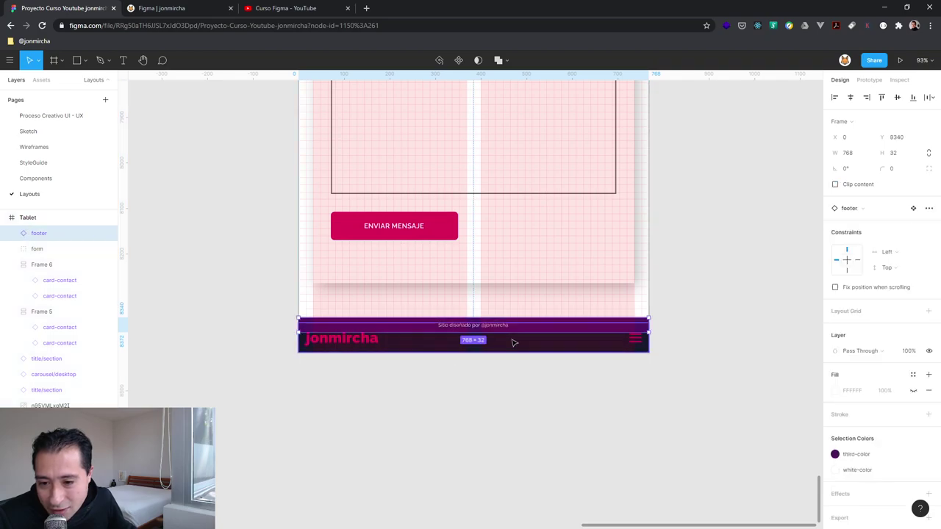
pyautogui.moveTo(515, 331); pyautogui.dragTo(513, 321)
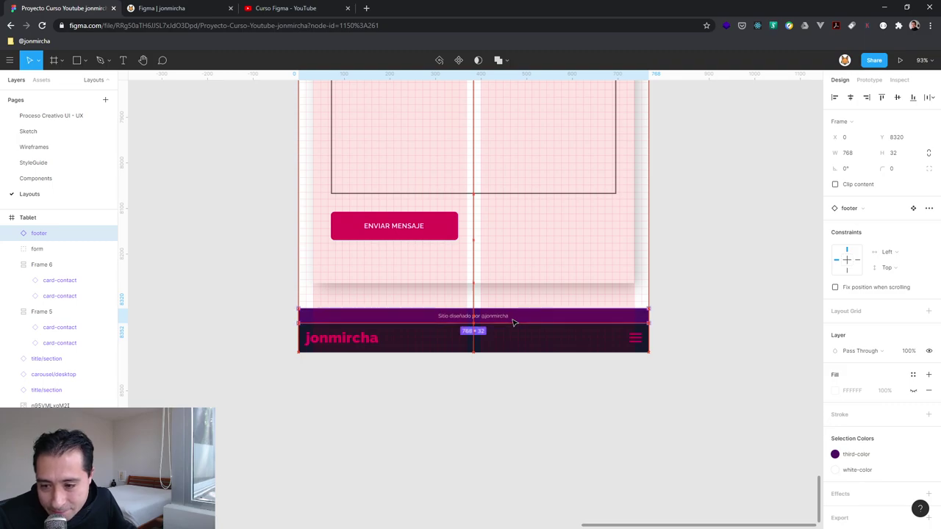
pyautogui.click(557, 413)
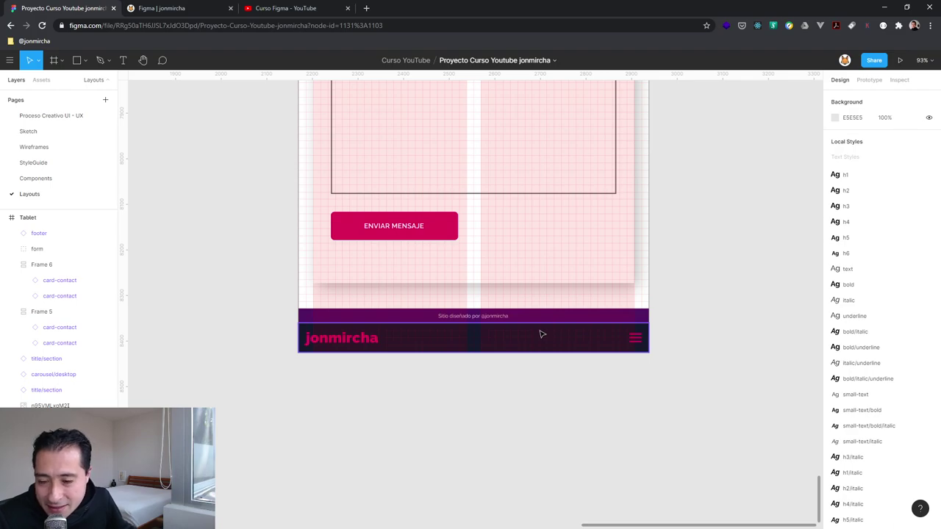
# - Load the pxtoem px-to-em conversion site in a new tab, then return to Figma
pyautogui.click(366, 8)
pyautogui.write('pxto')
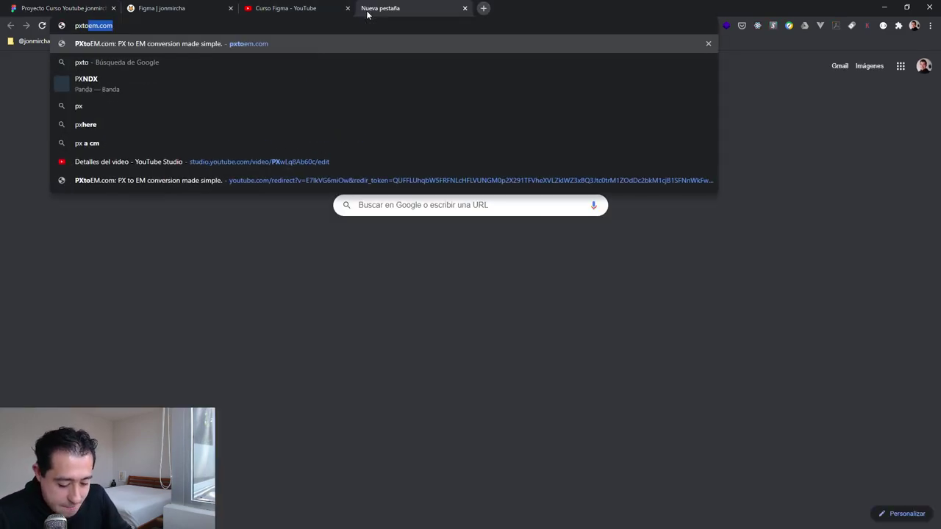
pyautogui.write('em')
pyautogui.press('Return')
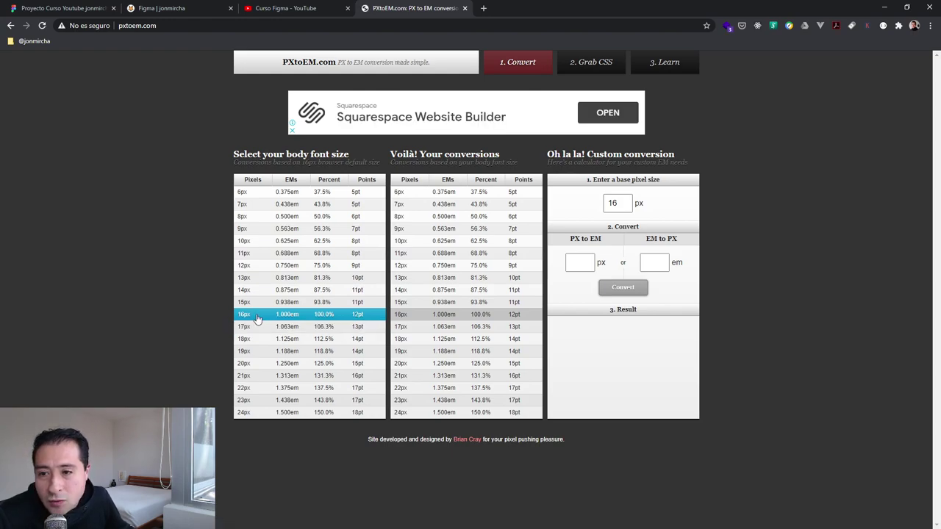
pyautogui.click(56, 10)
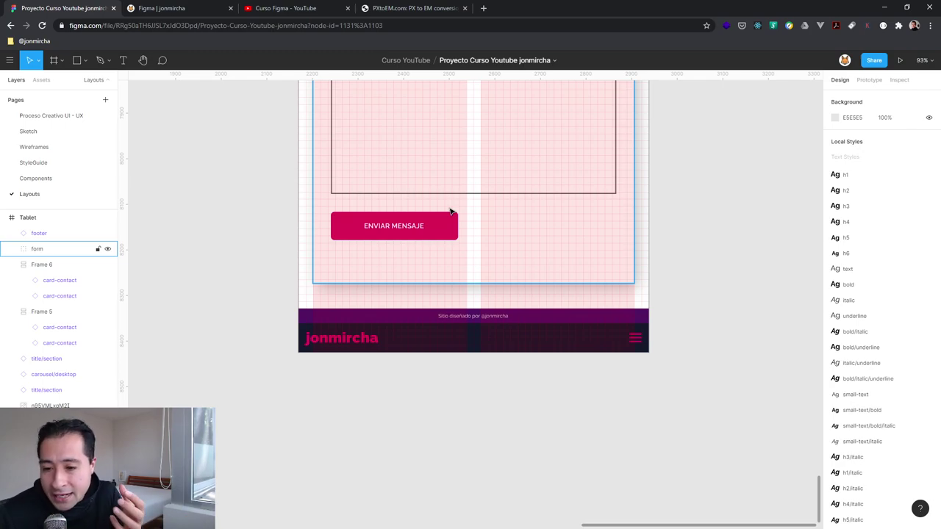
pyautogui.click(229, 475)
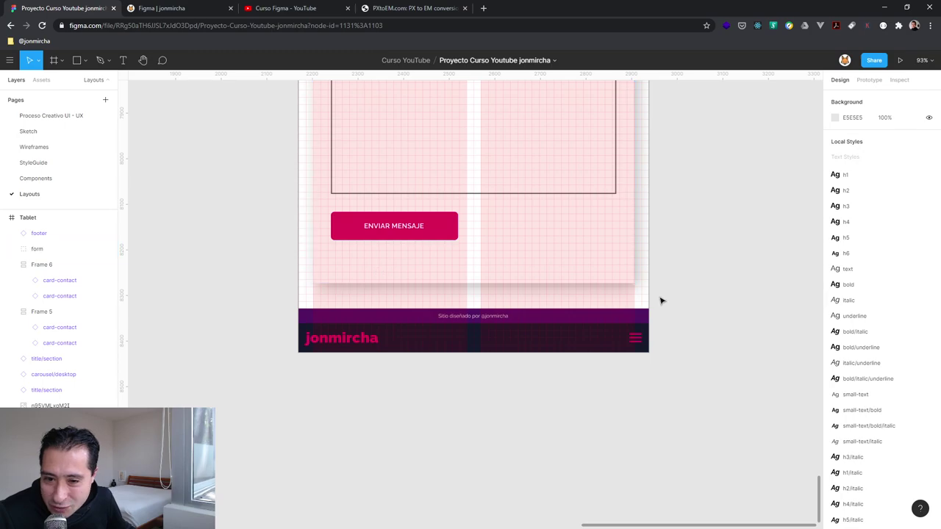
pyautogui.click(499, 318)
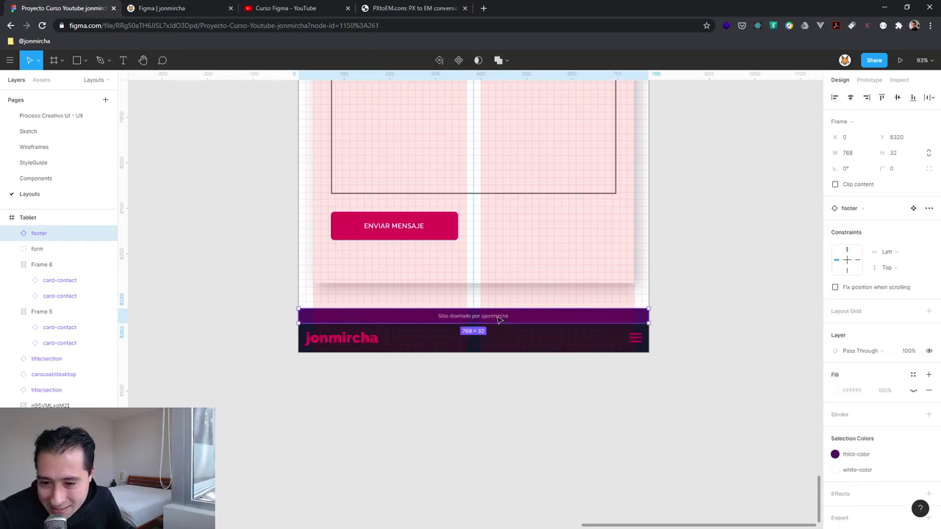
pyautogui.click(499, 377)
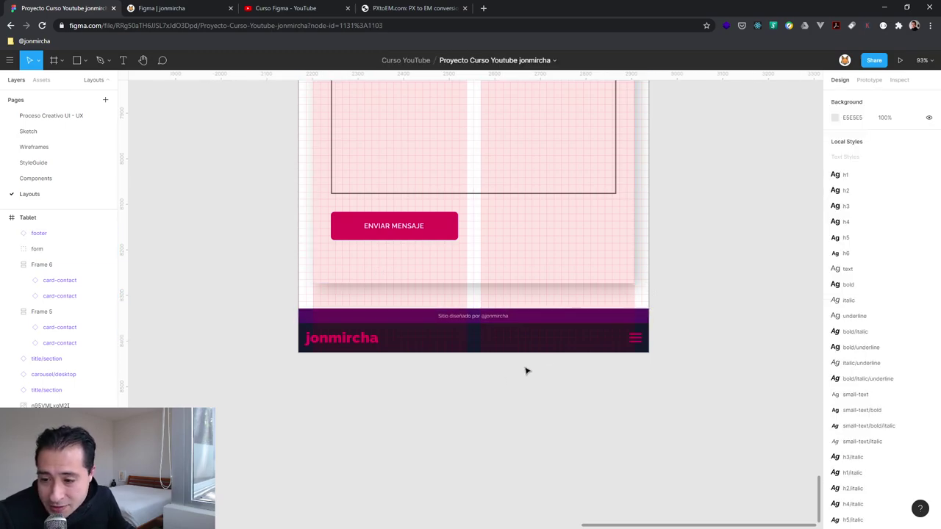
pyautogui.scroll(3, 514, 386)
pyautogui.scroll(-2, 515, 386)
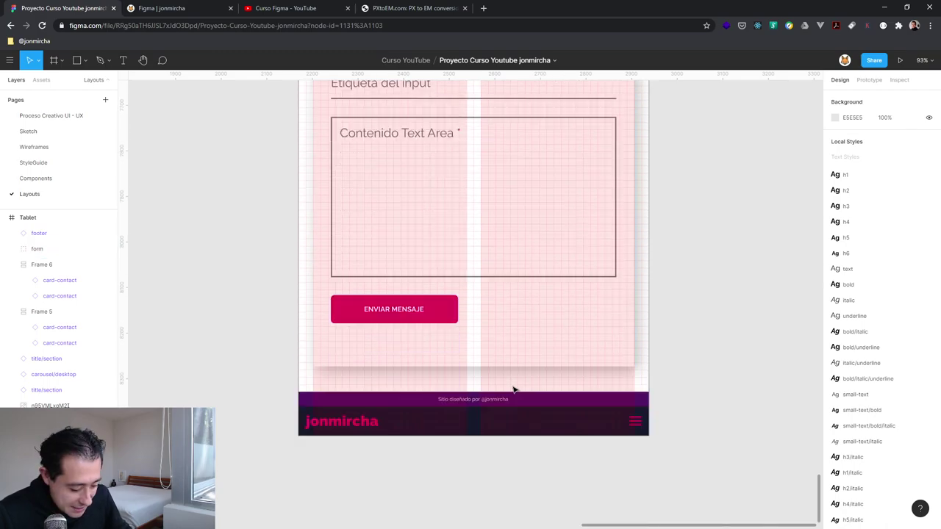
pyautogui.press('-')
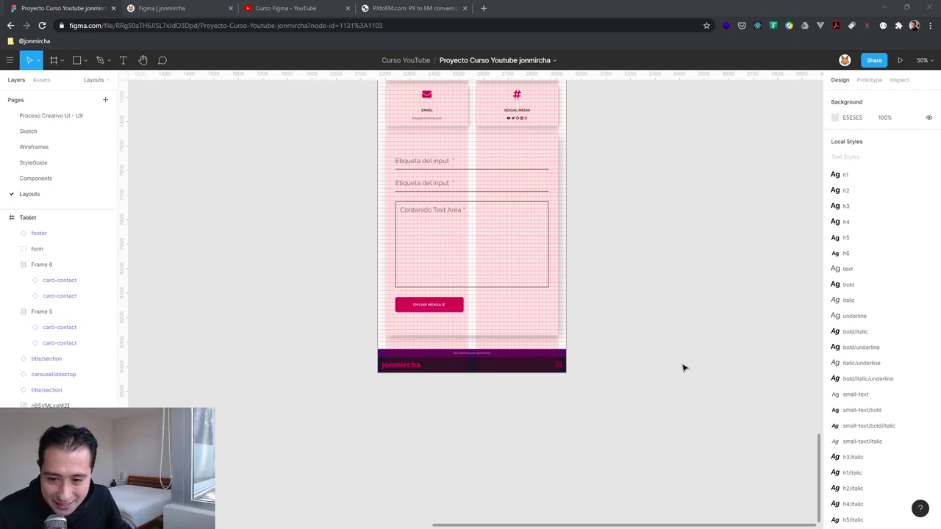
# - Zoom to fit the whole 768 × 8416 Tablet frame, from the Bienvenidos hero to the footer
pyautogui.scroll(3, 695, 384)
pyautogui.scroll(3, 696, 385)
pyautogui.scroll(2, 694, 390)
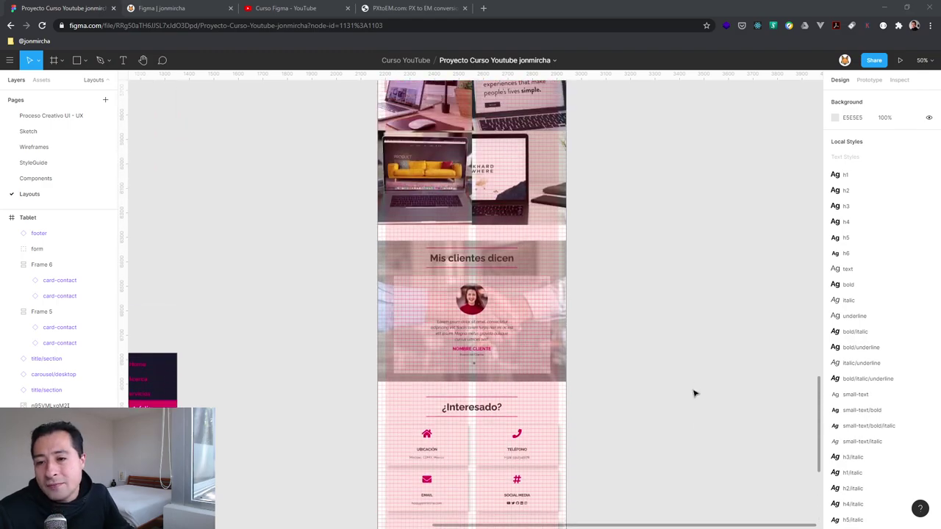
pyautogui.scroll(2, 630, 388)
pyautogui.scroll(2, 630, 388)
pyautogui.scroll(5, 631, 389)
pyautogui.scroll(3, 634, 390)
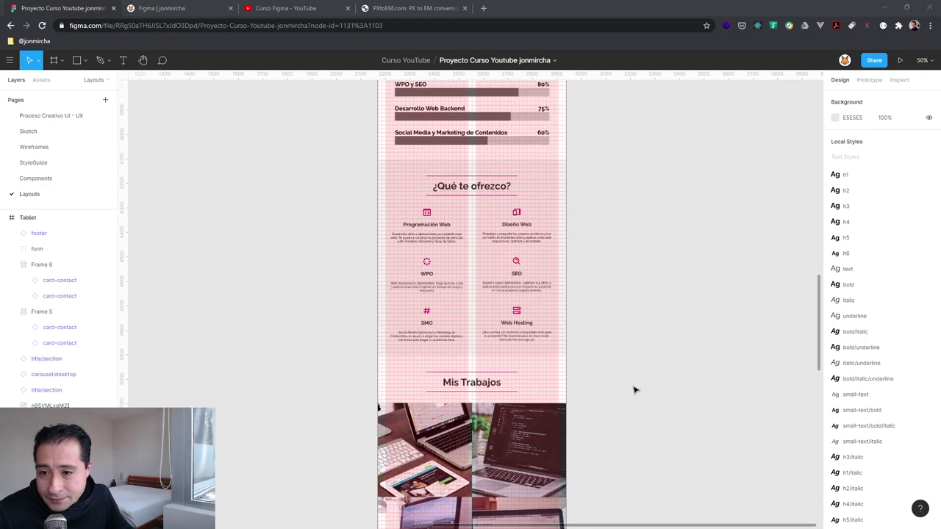
pyautogui.scroll(3, 634, 390)
pyautogui.scroll(2, 635, 390)
pyautogui.scroll(2, 635, 390)
pyautogui.scroll(2, 634, 390)
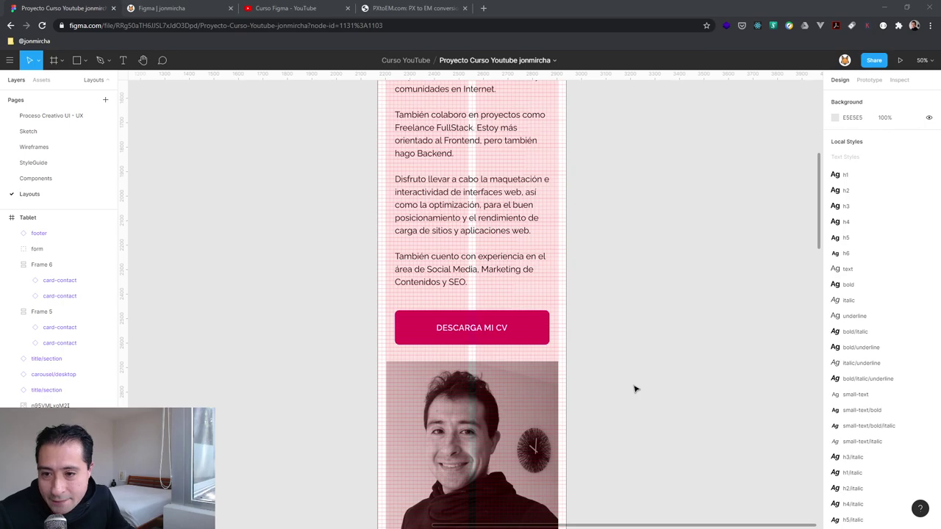
pyautogui.scroll(4, 635, 390)
pyautogui.scroll(2, 635, 390)
pyautogui.scroll(4, 635, 389)
pyautogui.scroll(-1, 635, 389)
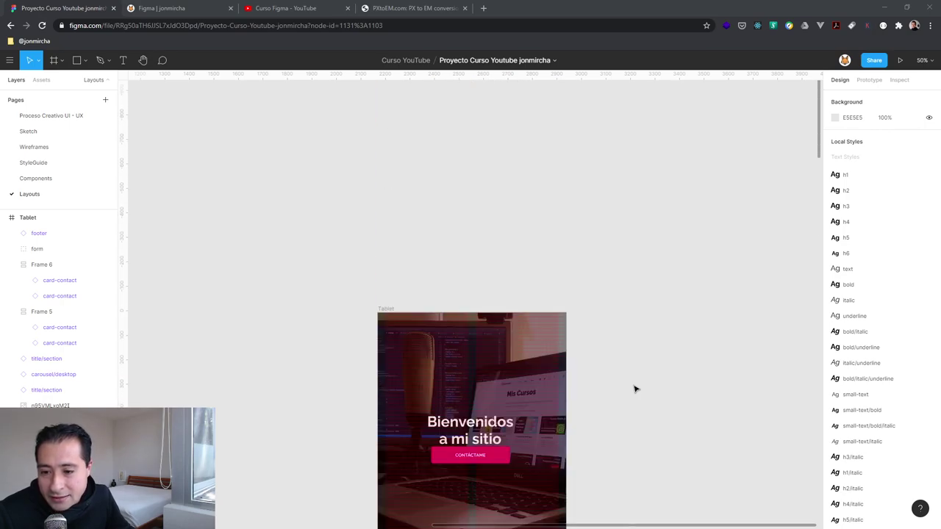
pyautogui.scroll(-4, 635, 389)
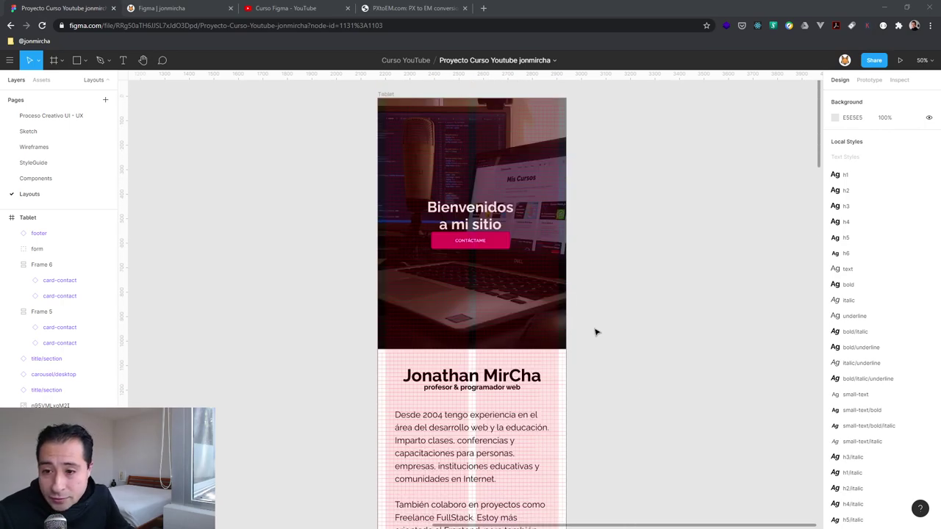
pyautogui.click(386, 98)
pyautogui.hotkey('shift', '2')
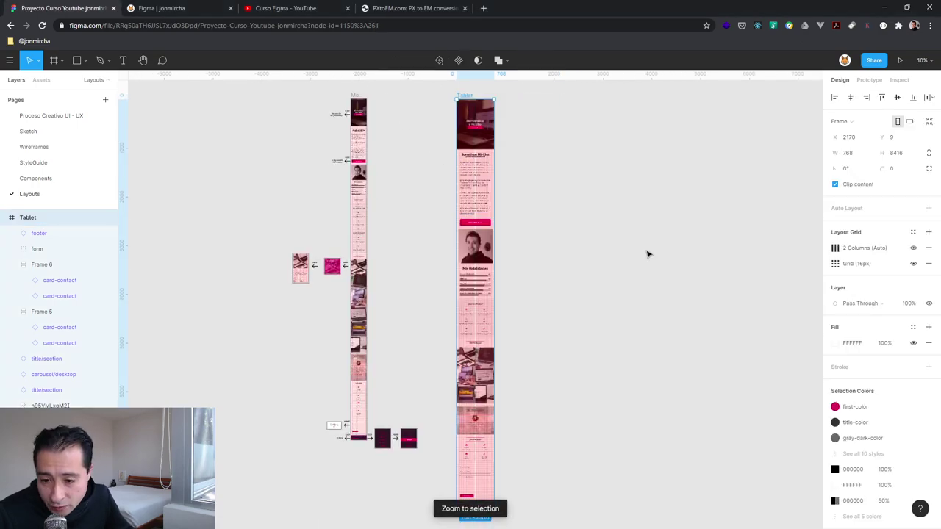
pyautogui.click(662, 357)
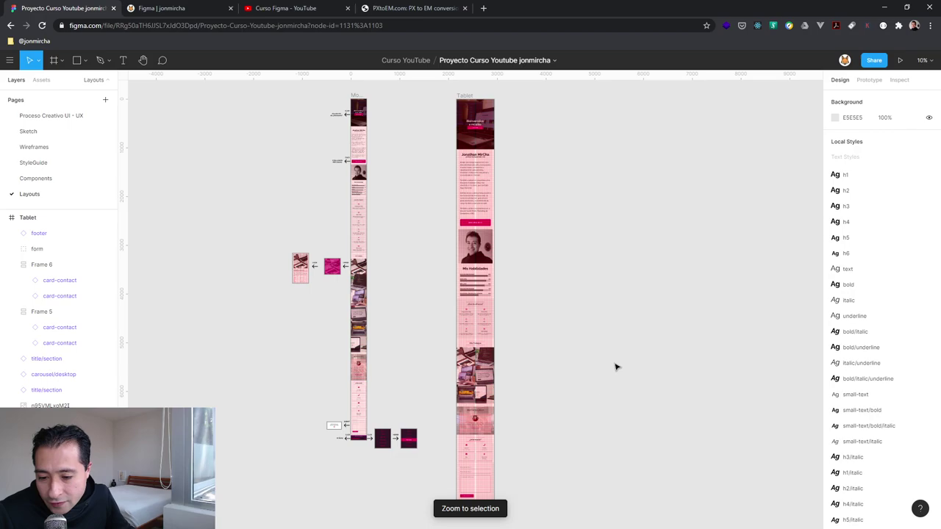